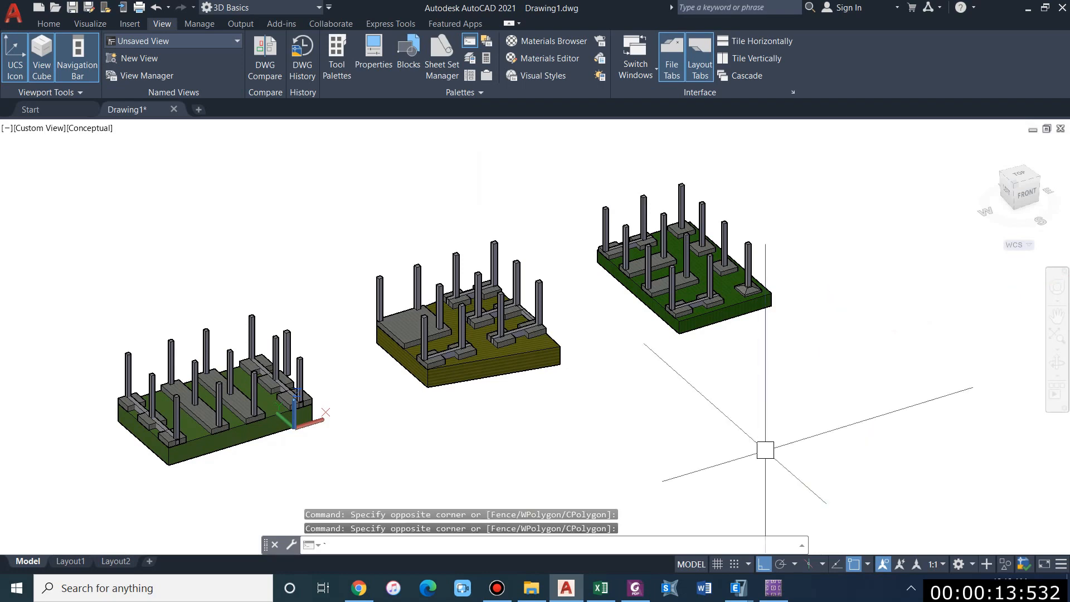
- Examine the 3D foundation models from several angles, closing in on the green base with its isolated and combined footings
shift+middle_drag(765, 450, 792, 342)
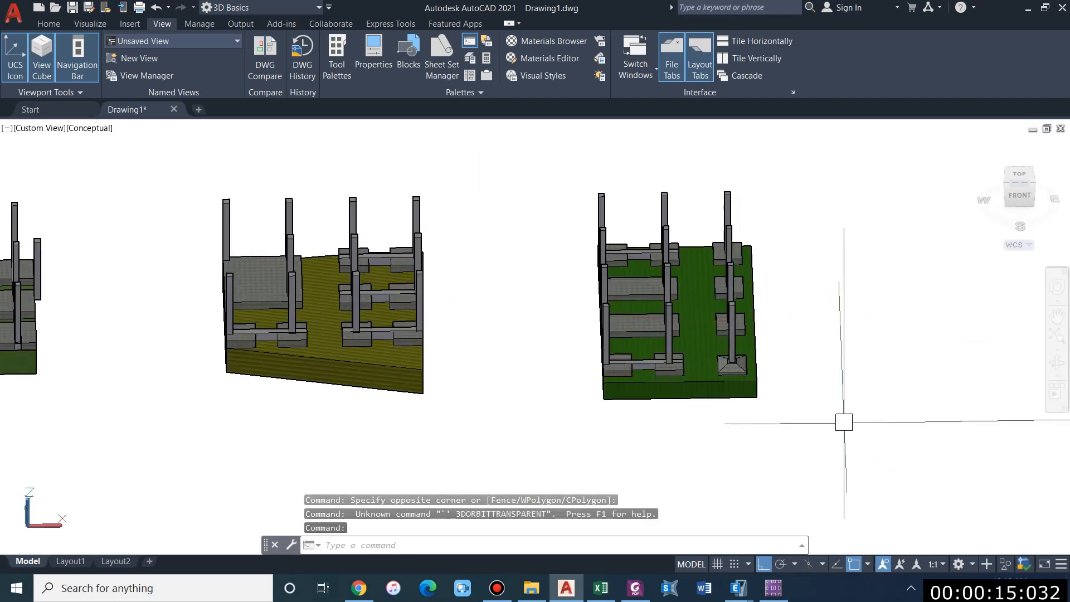
shift+middle_drag(844, 424, 702, 218)
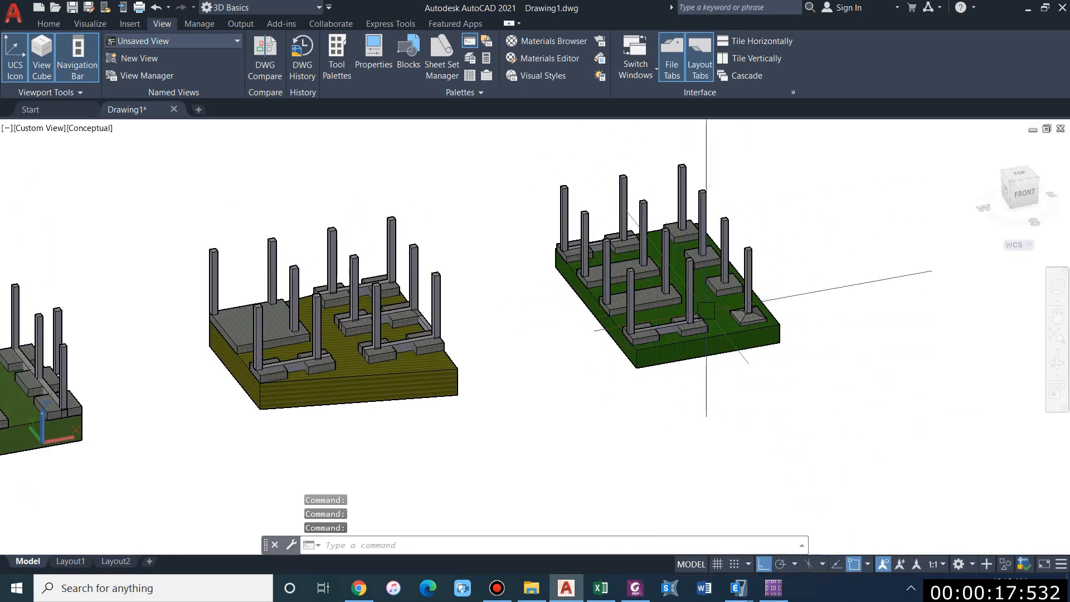
scroll(713, 311, up, 3)
click(724, 296)
shift+middle_drag(768, 366, 803, 362)
key(Escape)
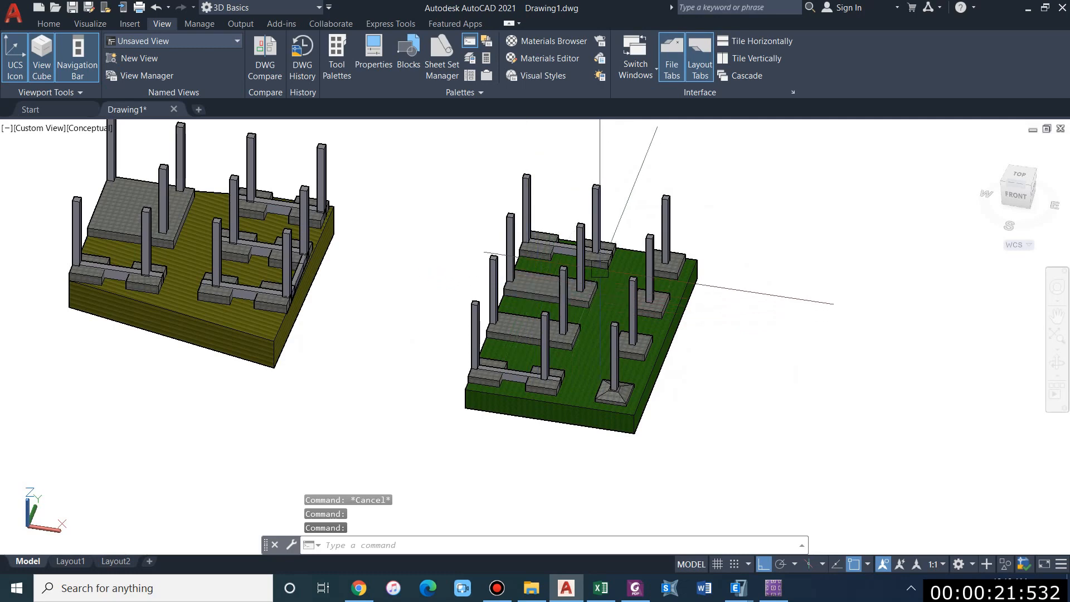
scroll(600, 273, up, 2)
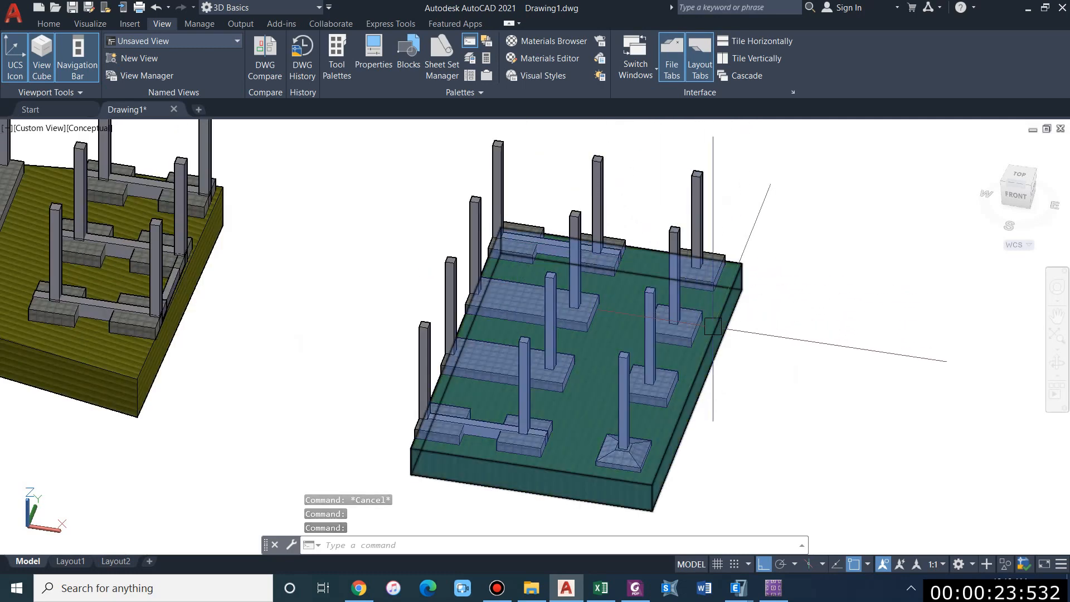
text(``)
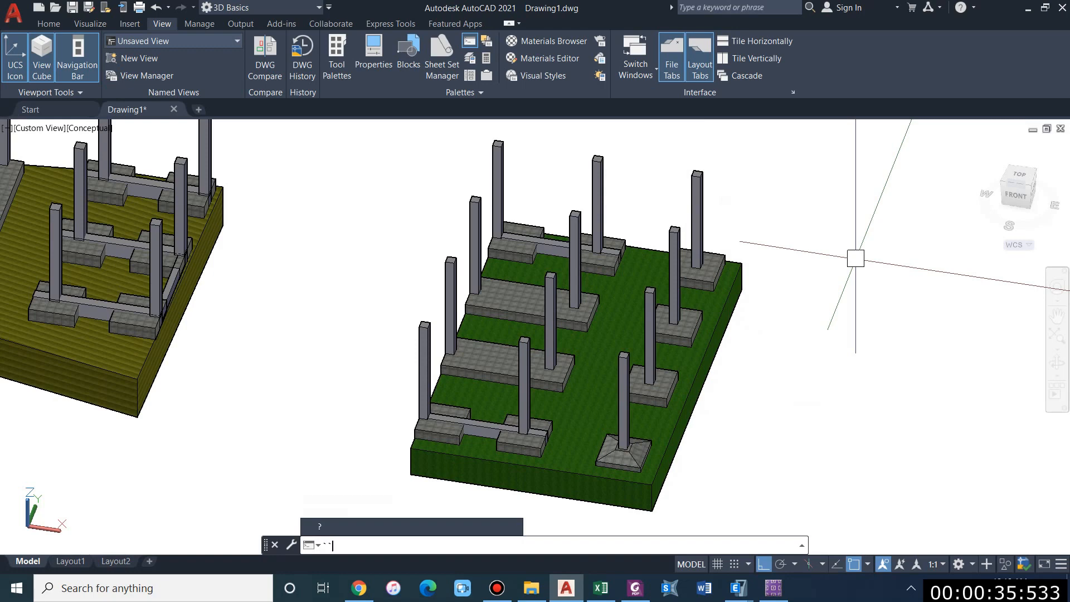
- Switch to SAFE 2016, start a new model and set its design code to IS 456-2000
key(alt+Tab)
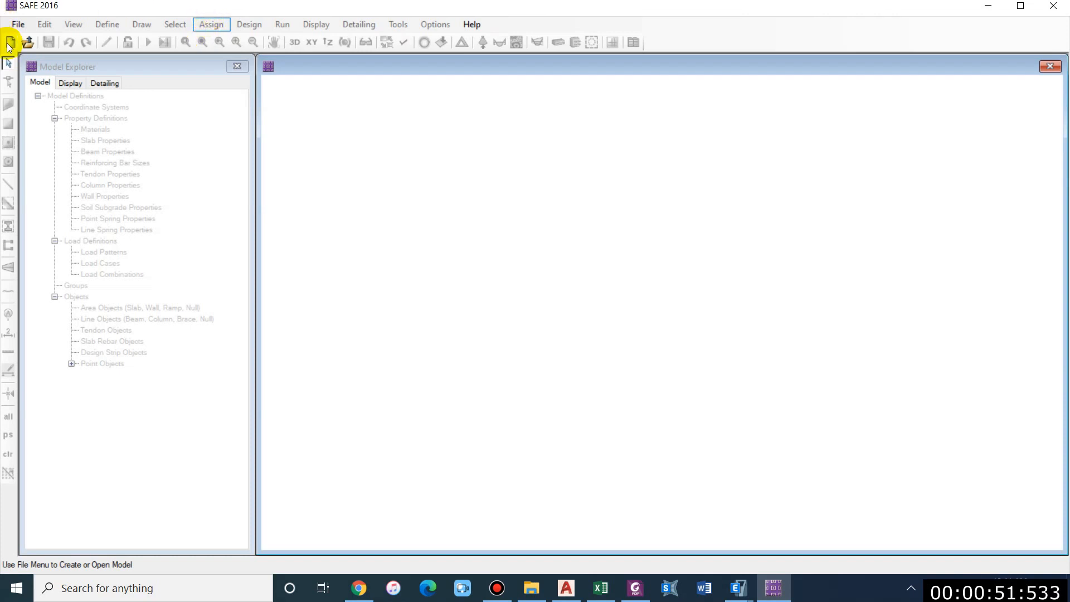
click(19, 24)
click(19, 24)
click(20, 25)
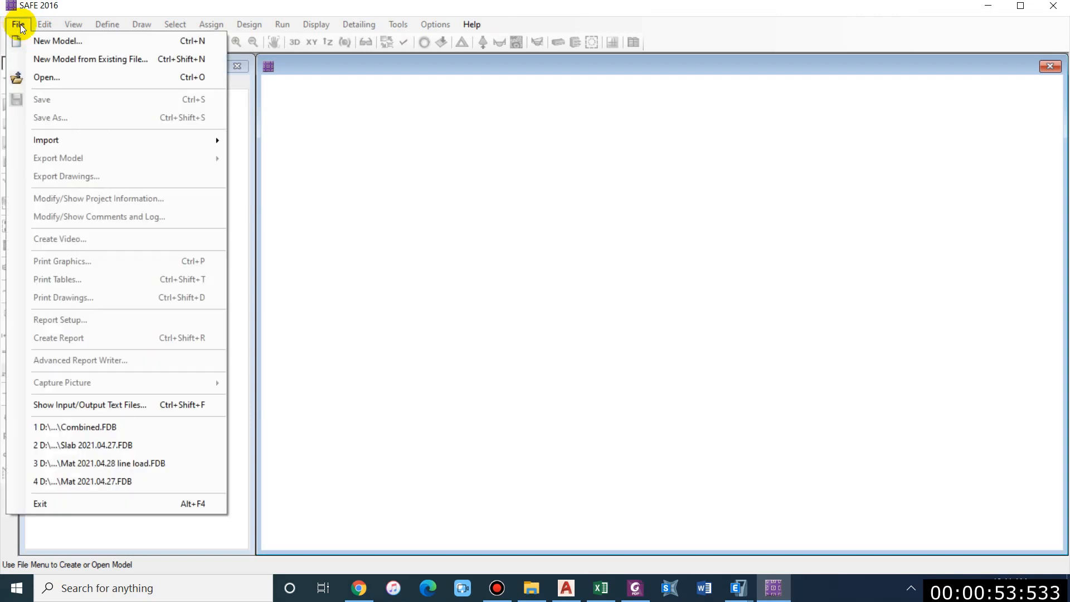
click(37, 41)
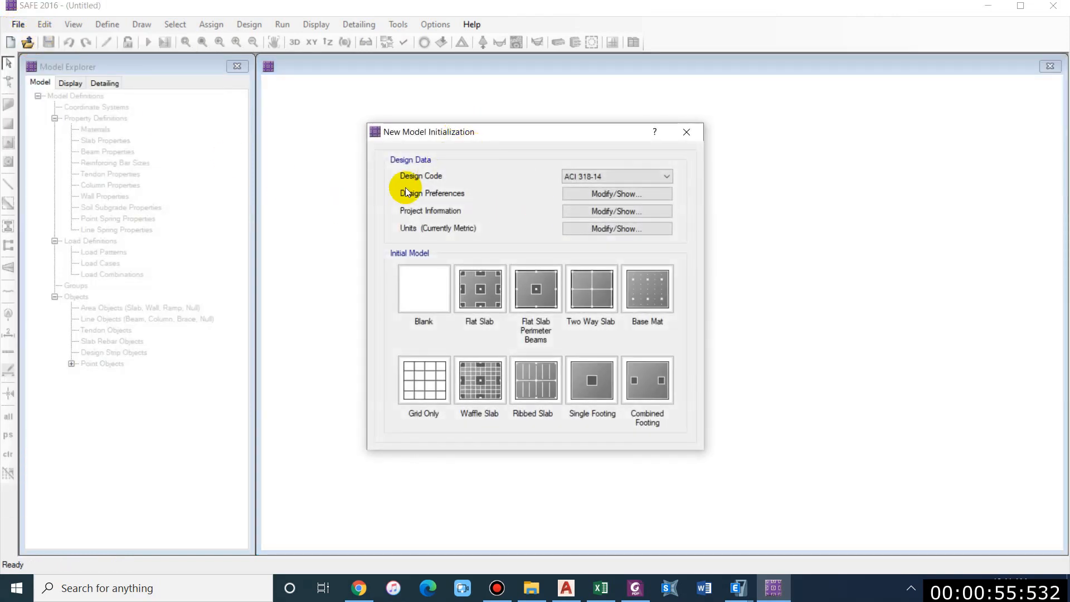
click(591, 172)
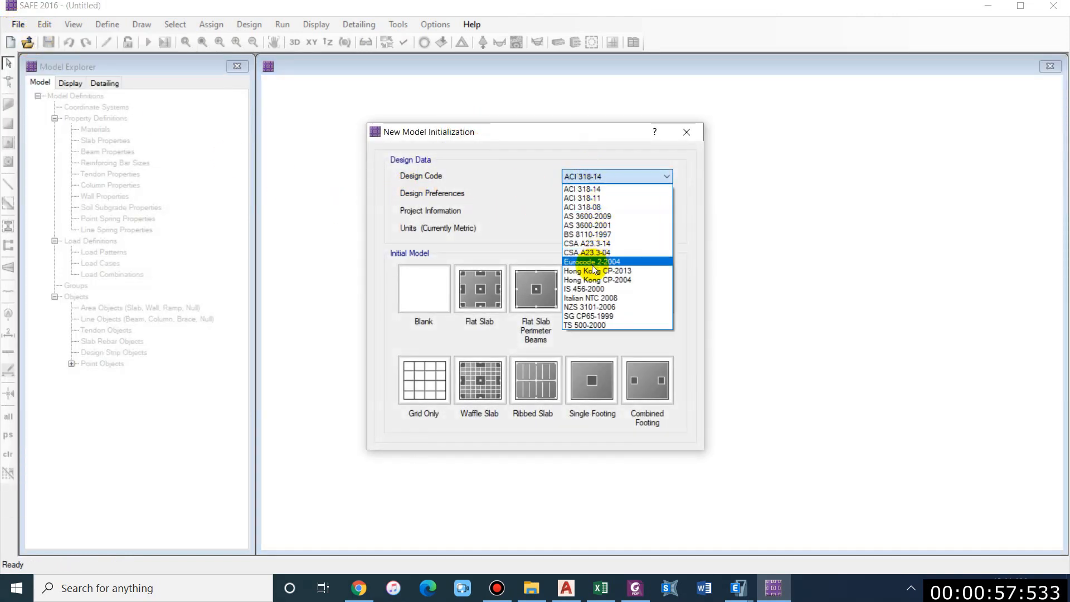
click(591, 289)
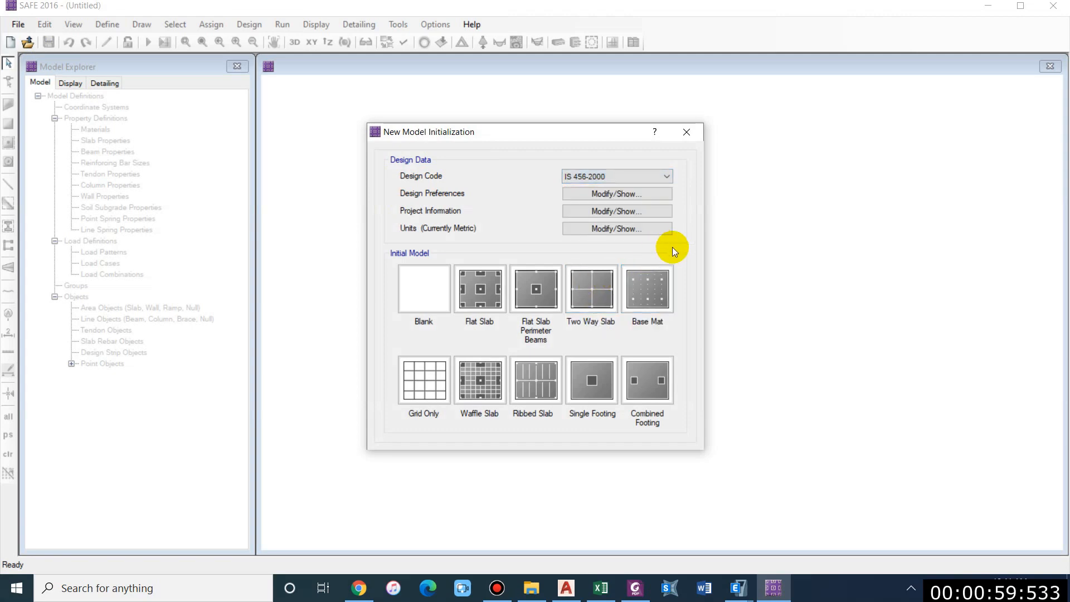
- Set the slabs' minimum clear cover to 50 mm at both top and bottom in the design preferences
click(609, 196)
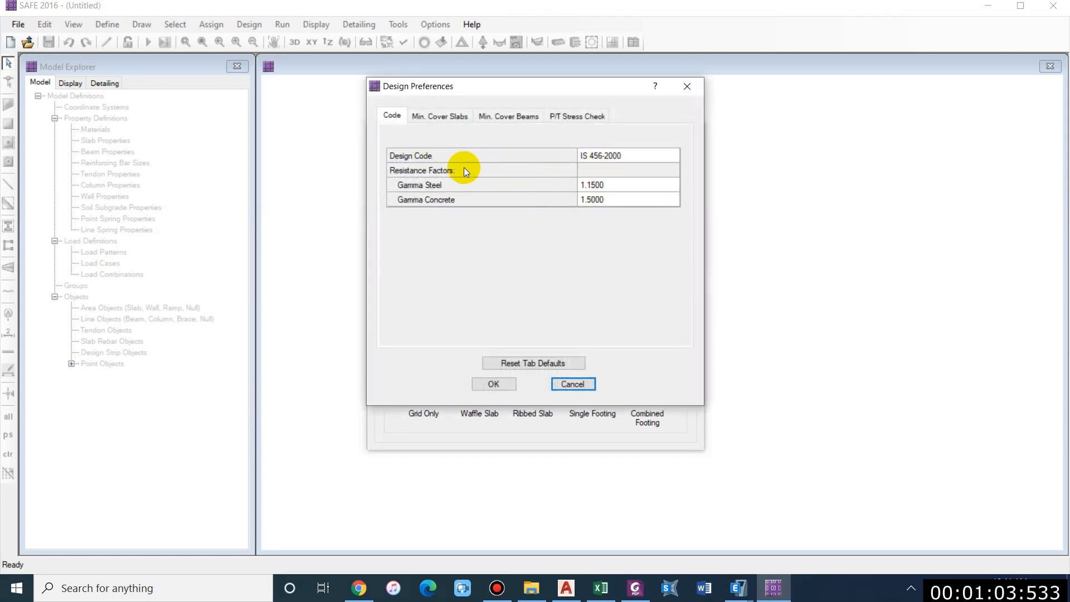
click(630, 155)
click(638, 157)
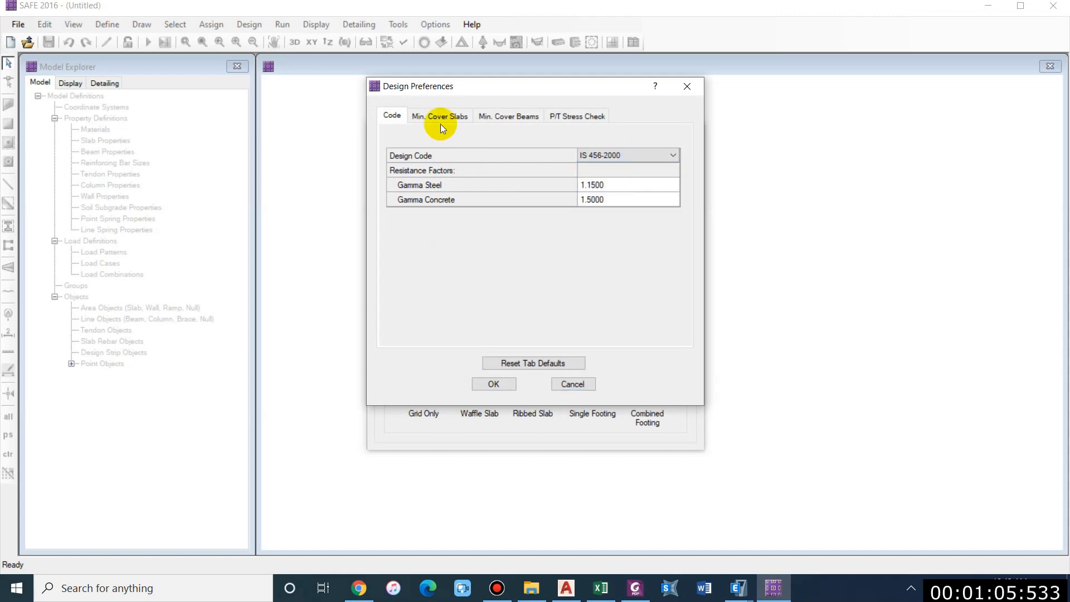
click(441, 123)
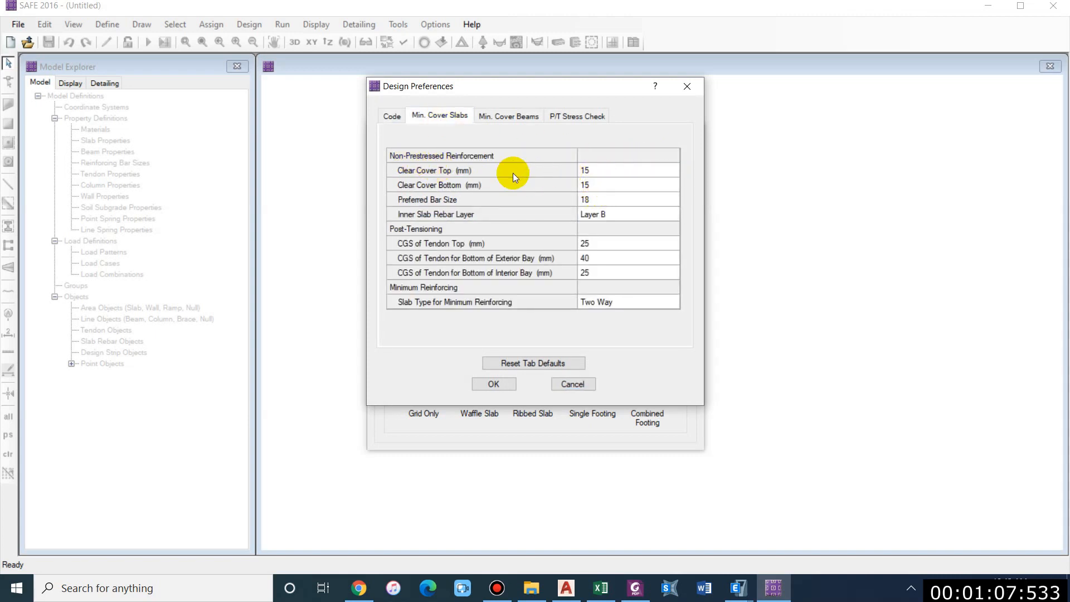
click(591, 172)
text(50)
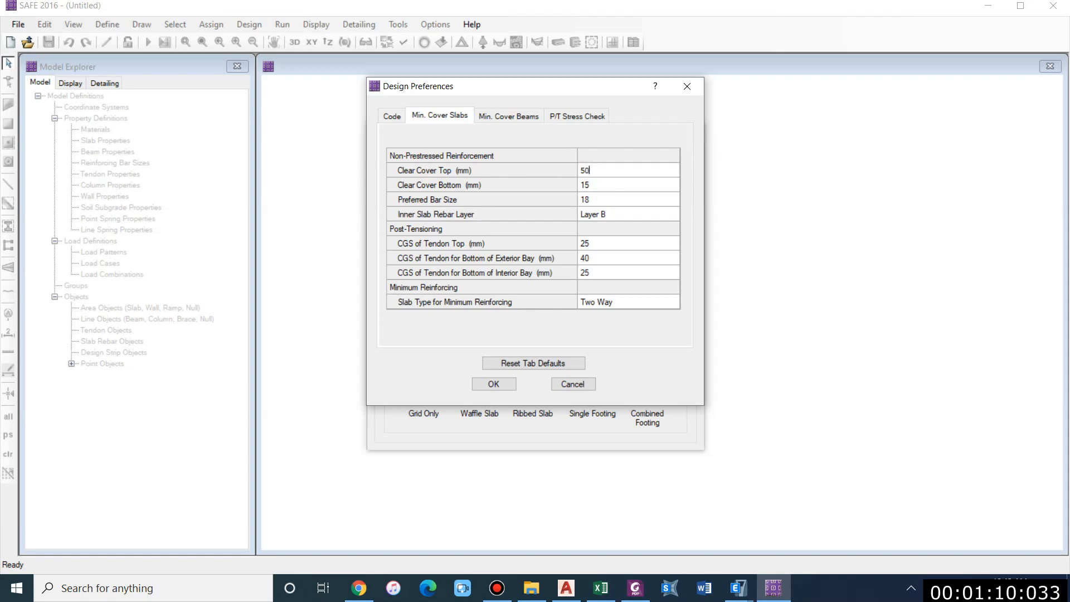
click(612, 185)
text(50)
click(608, 199)
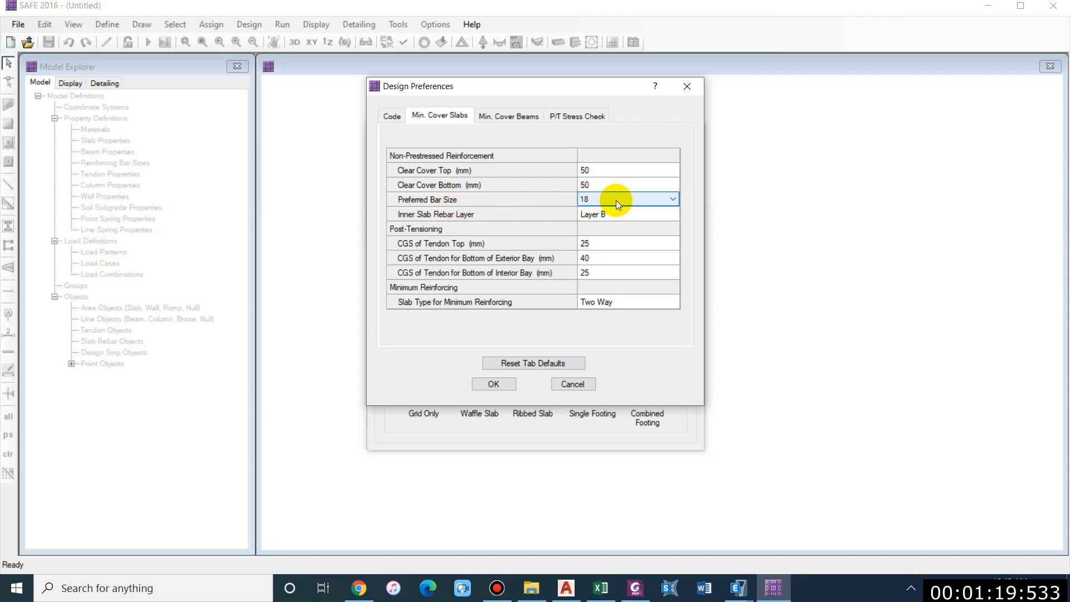
click(616, 200)
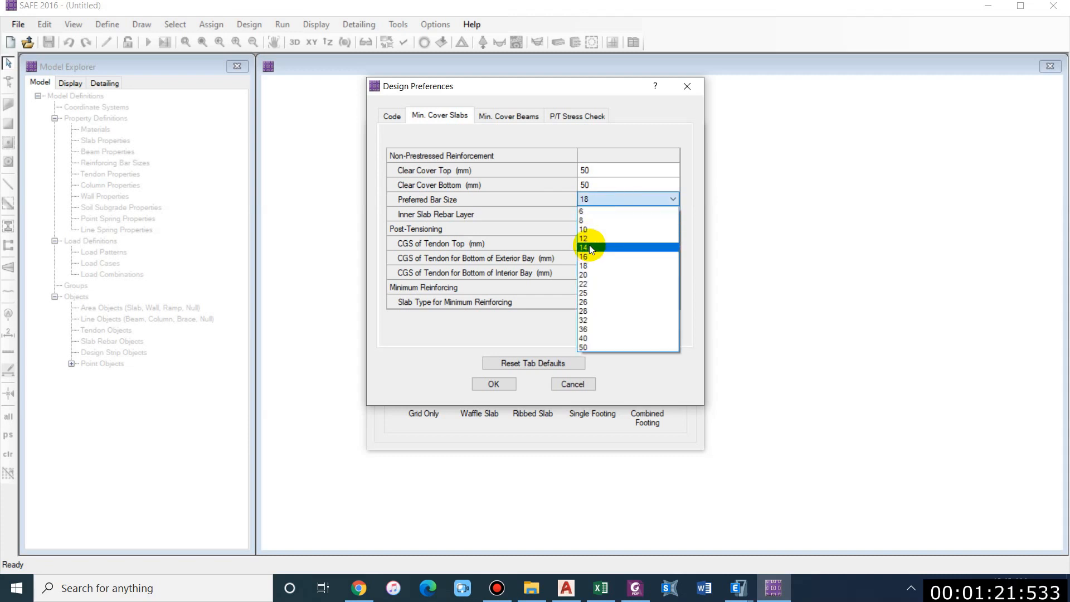
click(500, 117)
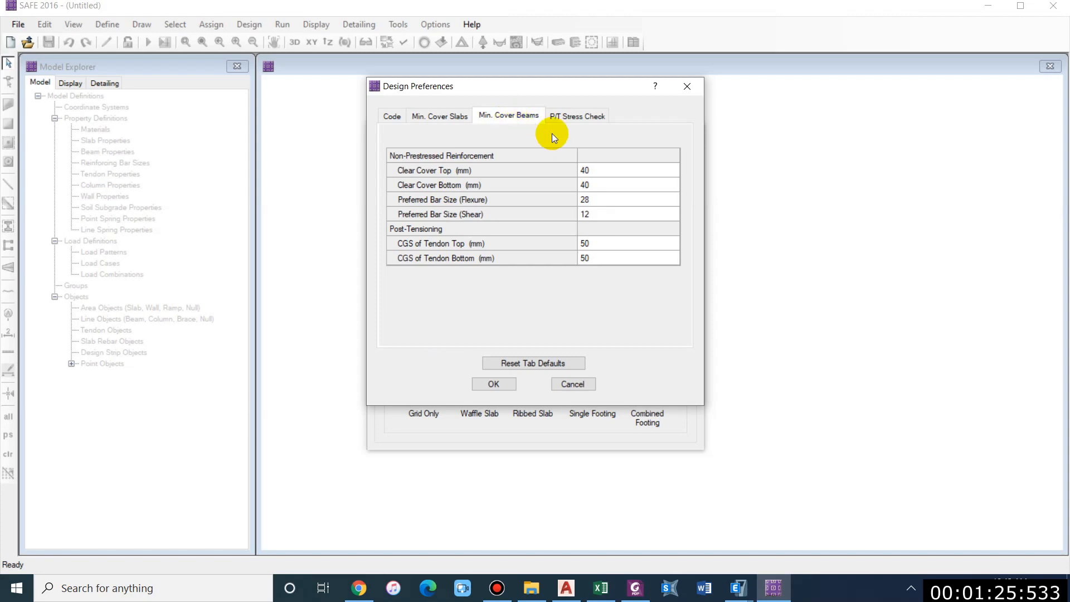
click(498, 383)
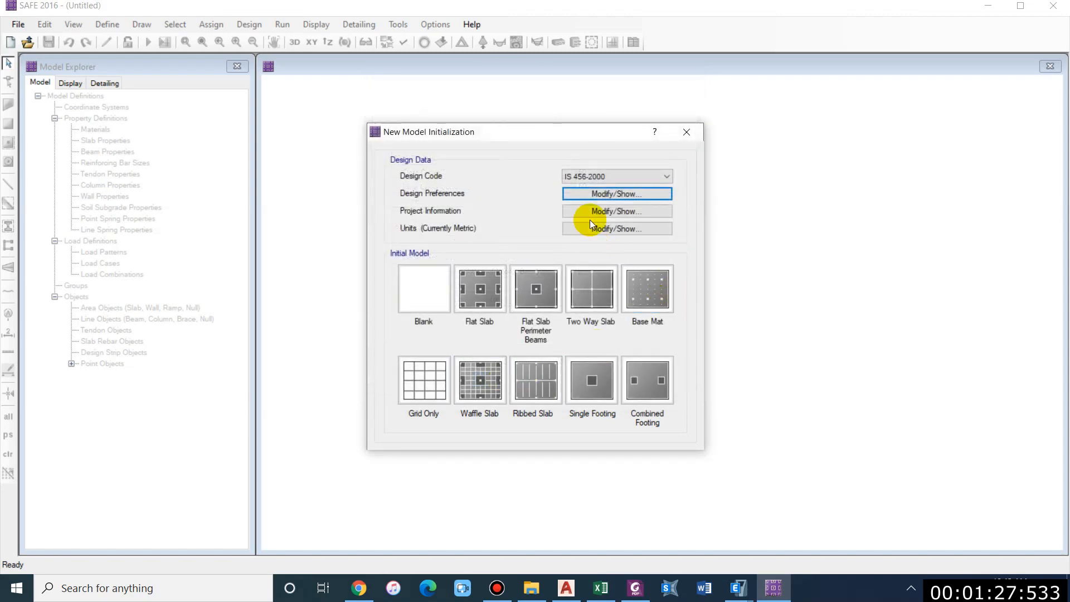
- Apply the metric default units and create the new model from the Blank template
click(633, 211)
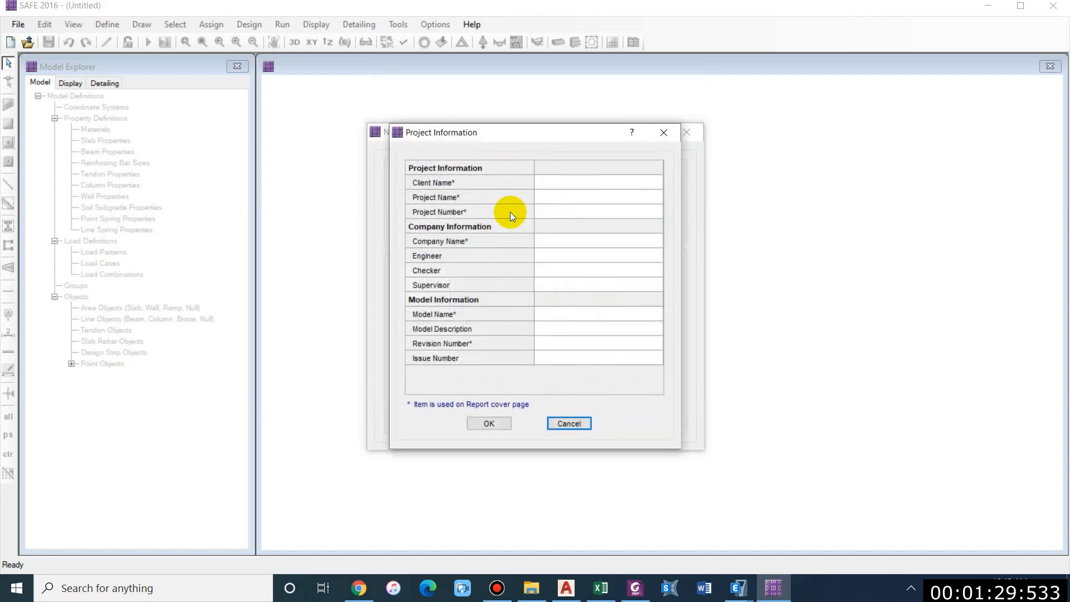
click(551, 423)
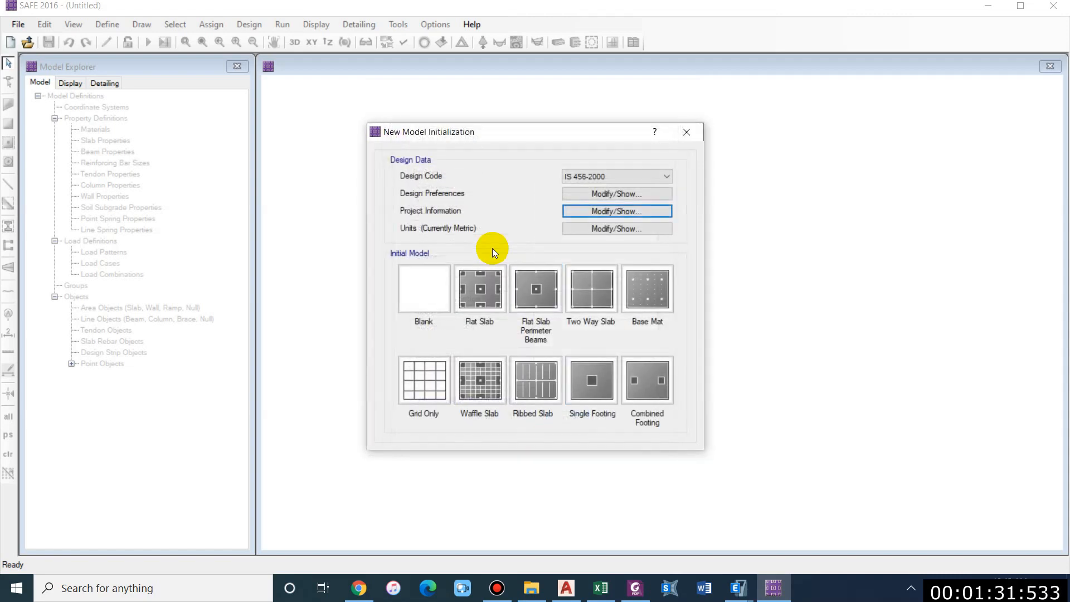
click(605, 235)
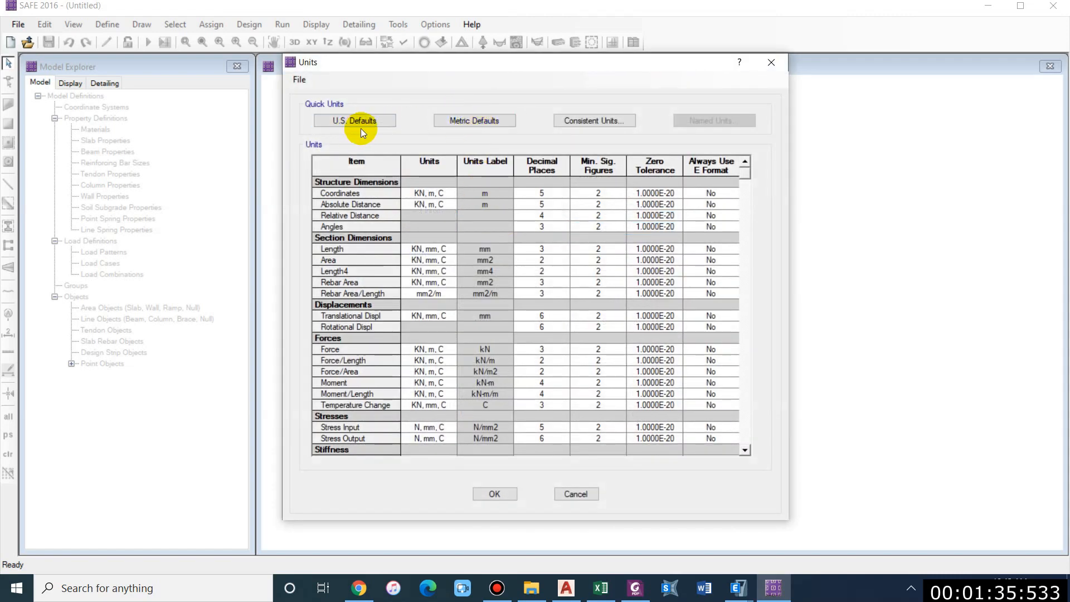
click(466, 123)
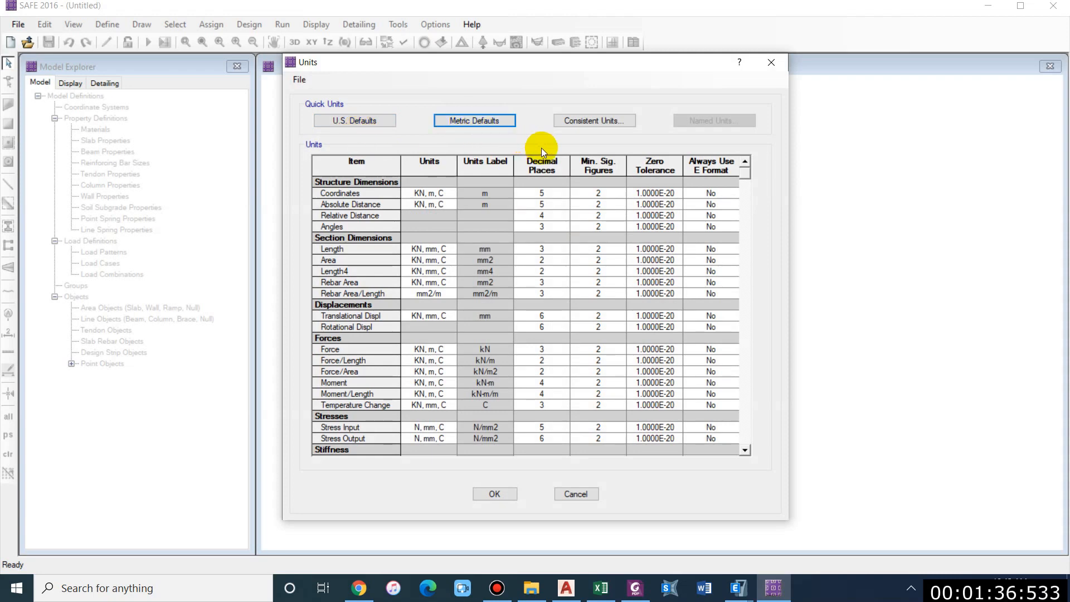
click(495, 494)
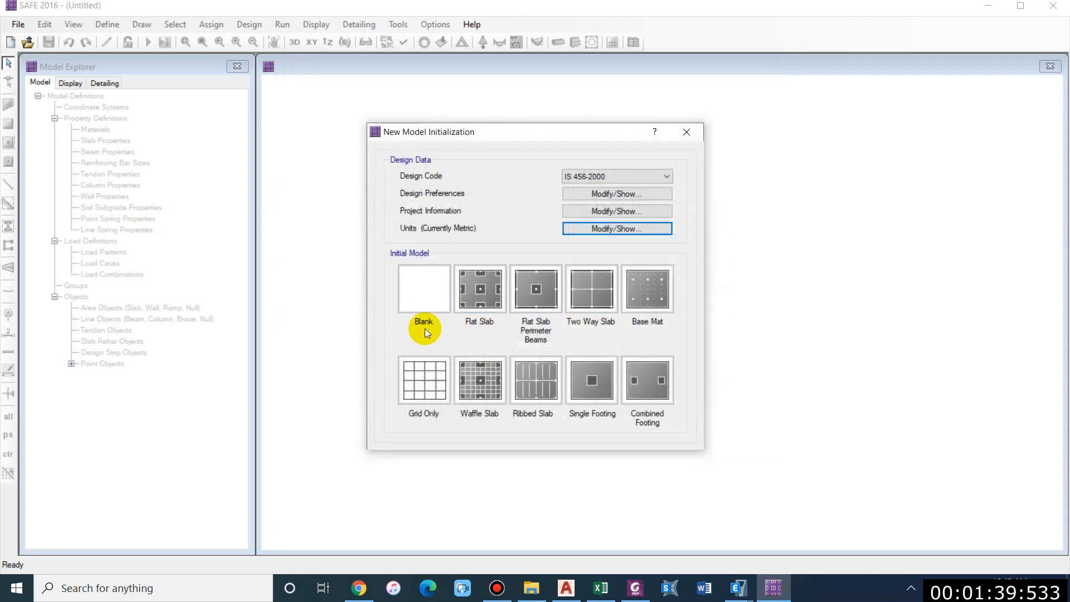
click(439, 305)
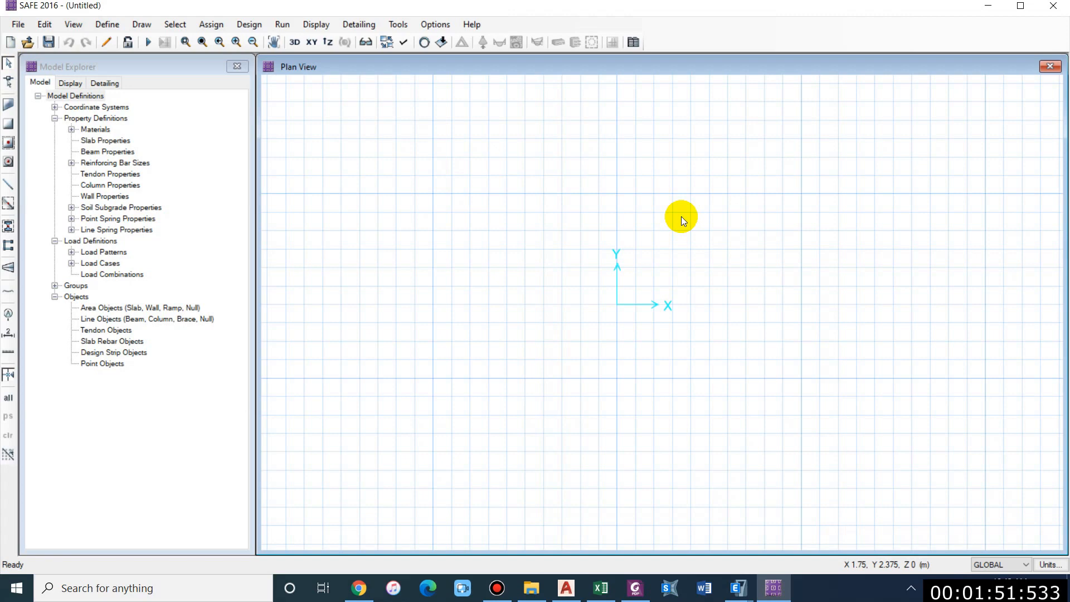
- Add a new material named M20 and set its material type to Concrete
click(107, 24)
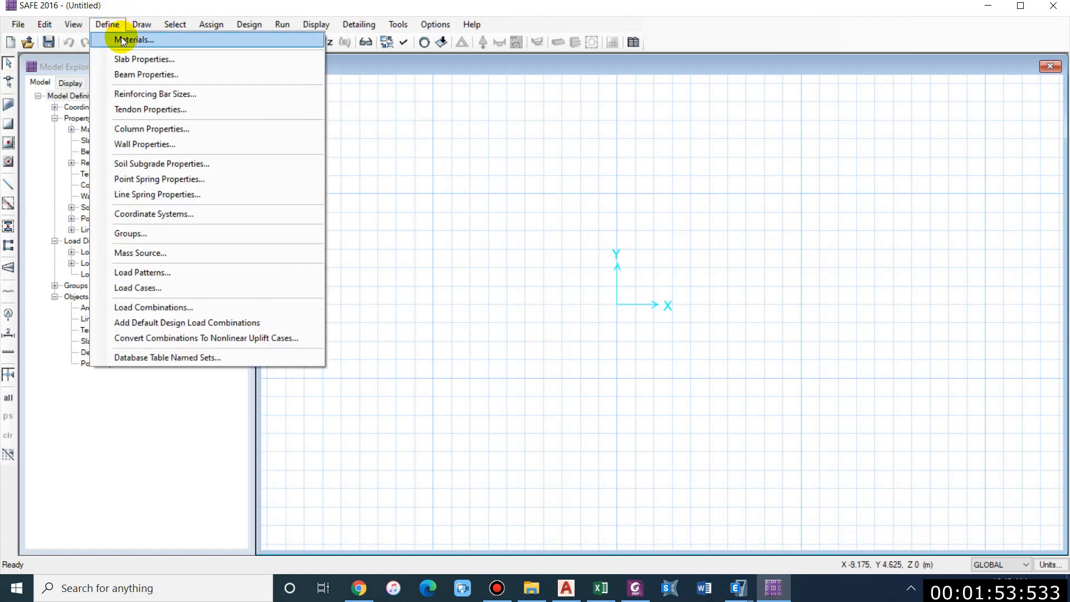
click(121, 39)
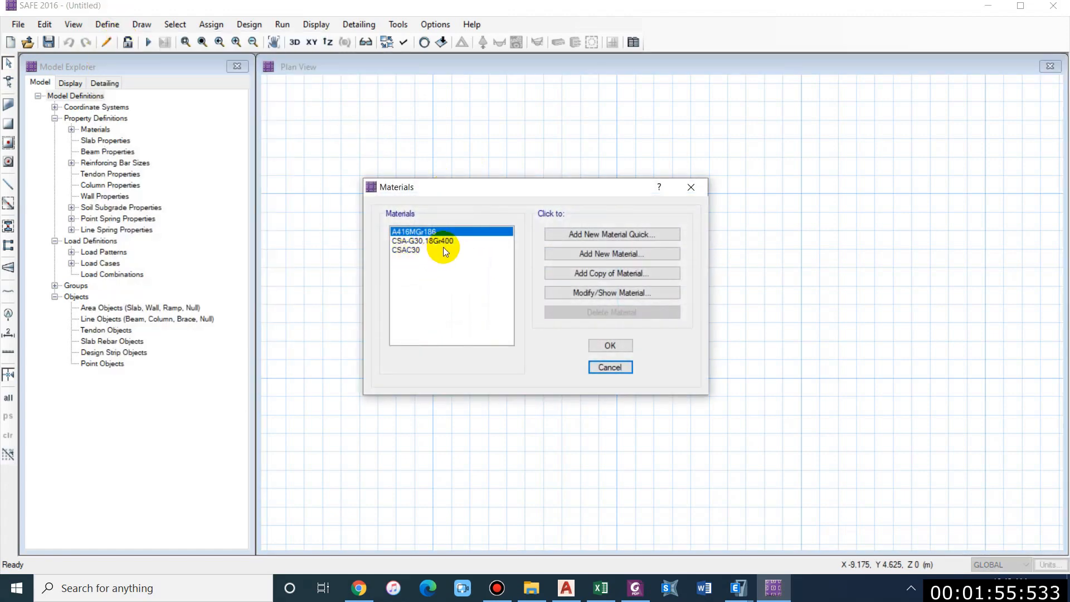
click(614, 253)
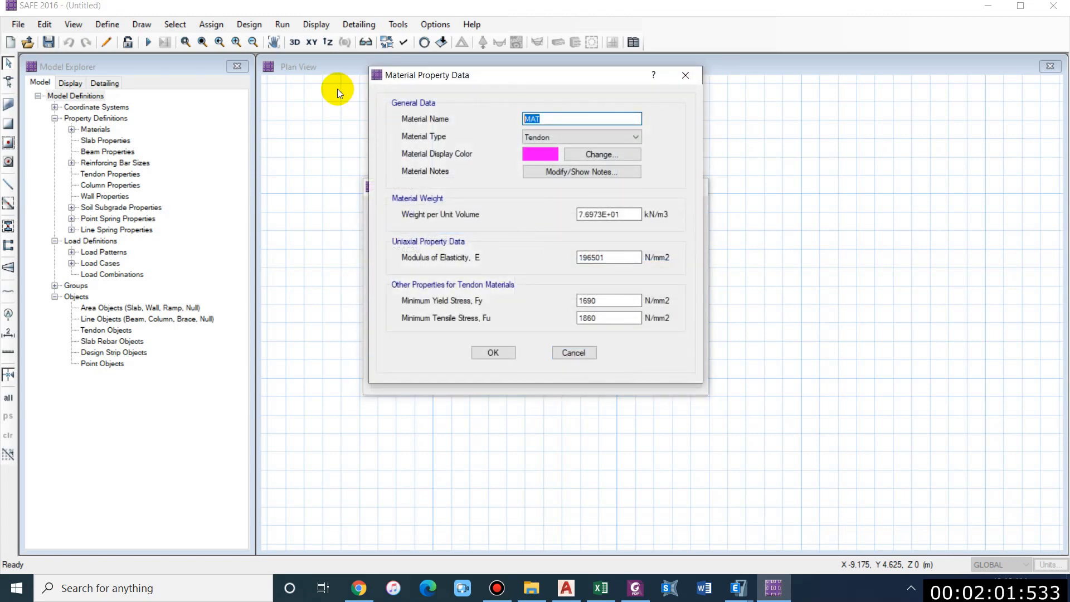
text(M20)
click(557, 138)
click(557, 159)
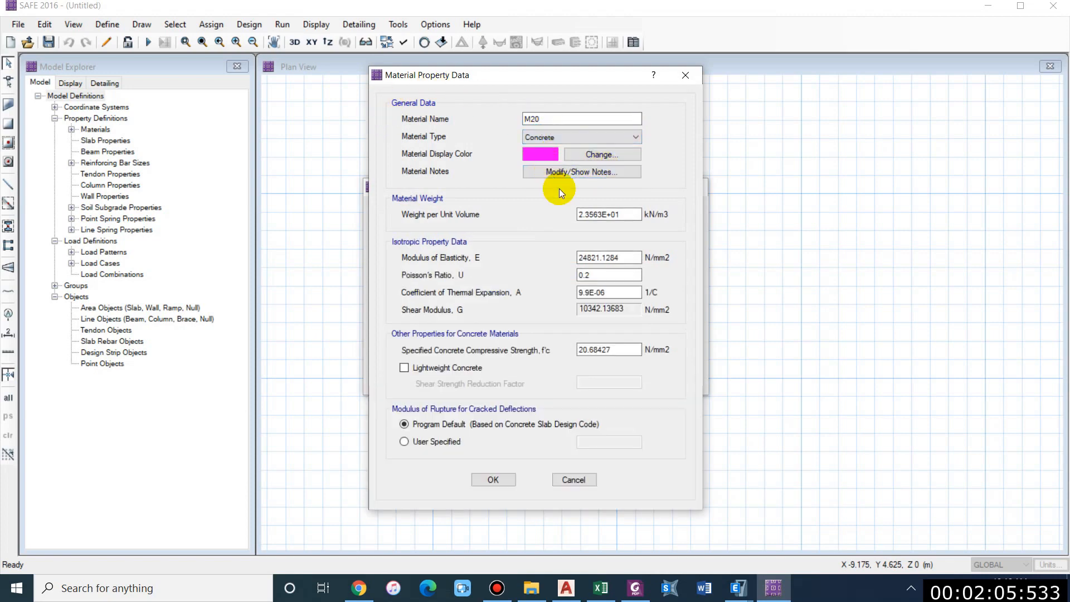
- Set M20's weight per unit volume to 25 kN/m3 and its modulus of elasticity to 5000*SQRT(20) N/mm2
drag(627, 215, 473, 213)
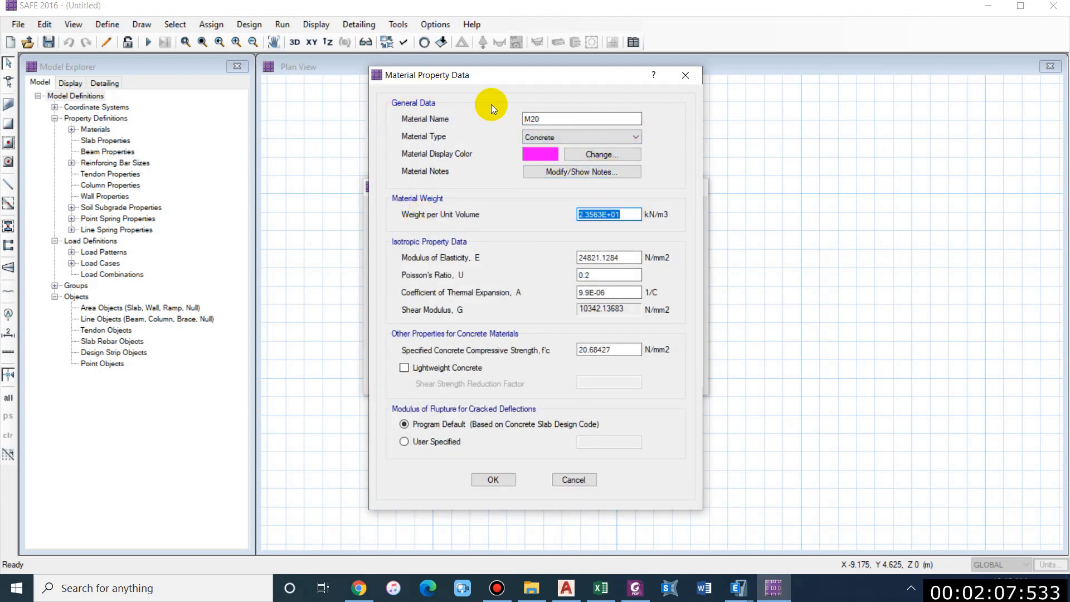
text(25)
key(Tab)
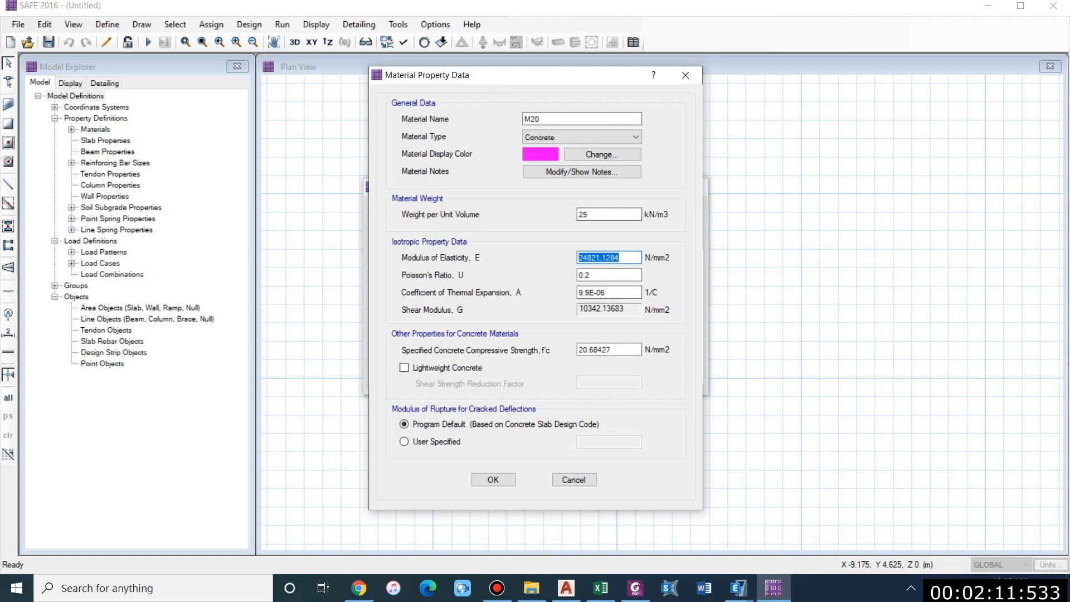
text(5000*SQRT(20))
key(Return)
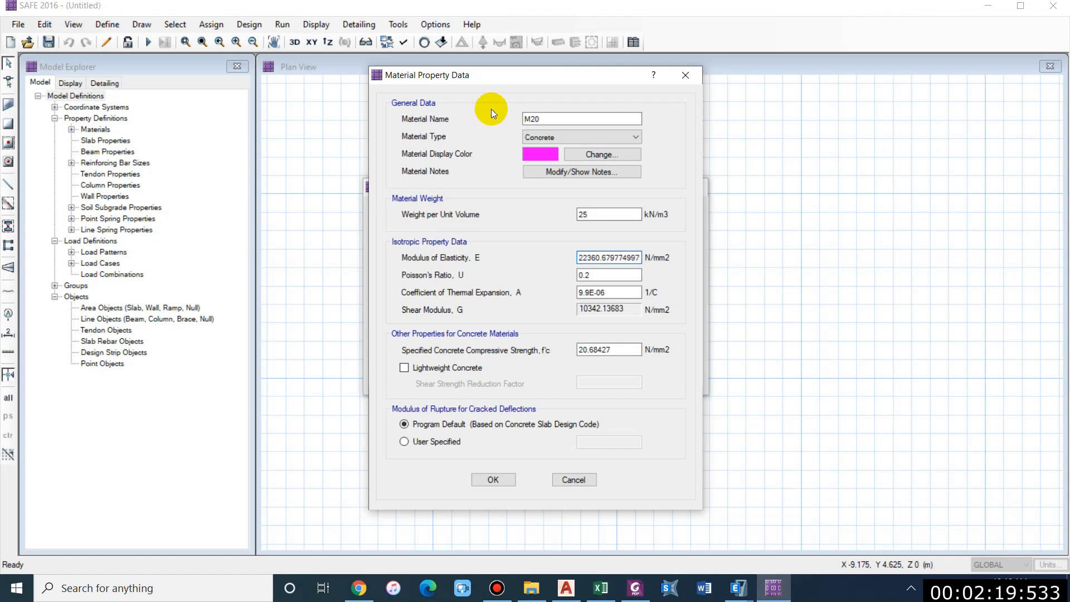
- Set M20's coefficient of thermal expansion to 0.0000055 per °C and its concrete compressive strength to 20 N/mm2
key(Tab)
key(Tab)
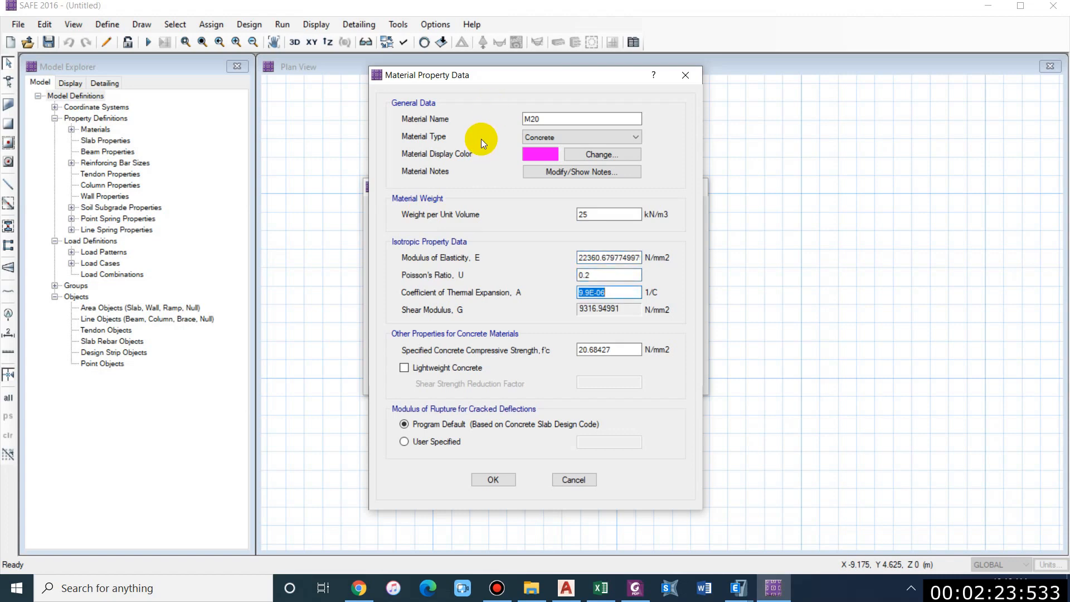
text(0.0000055)
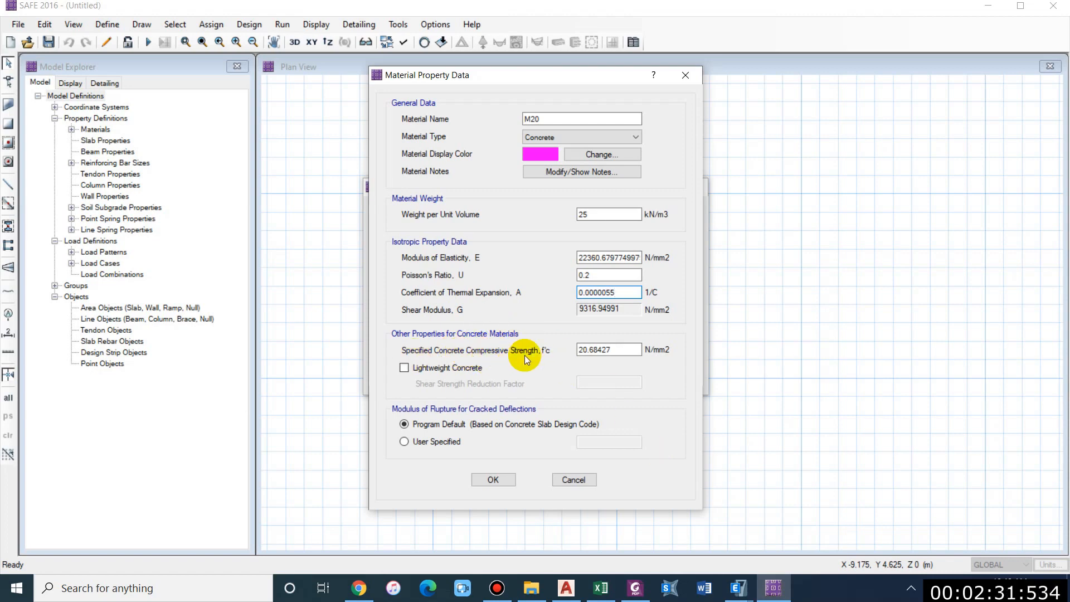
double_click(602, 350)
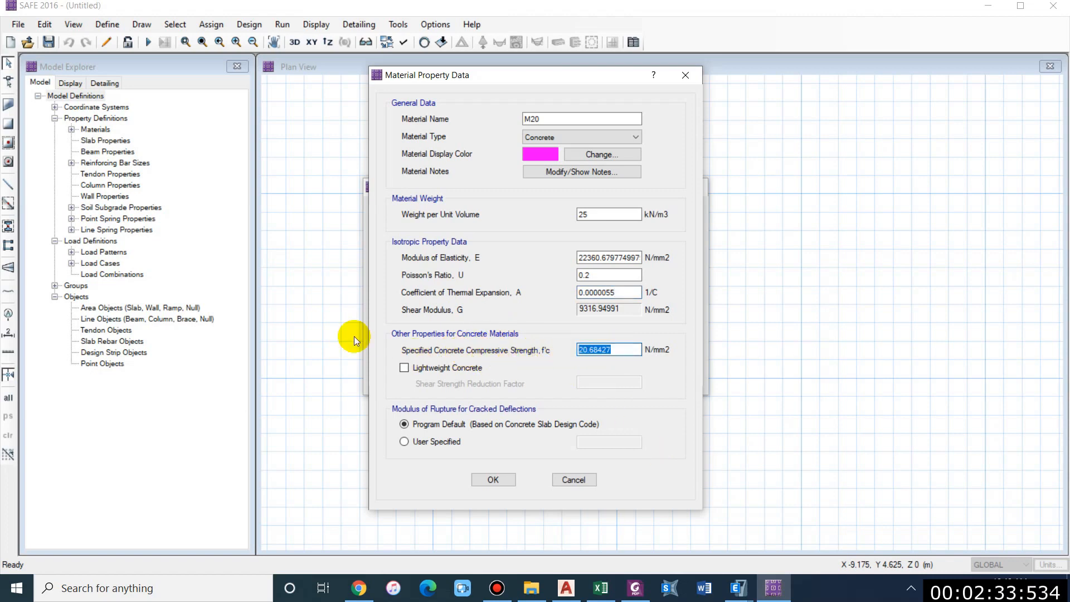
text(20)
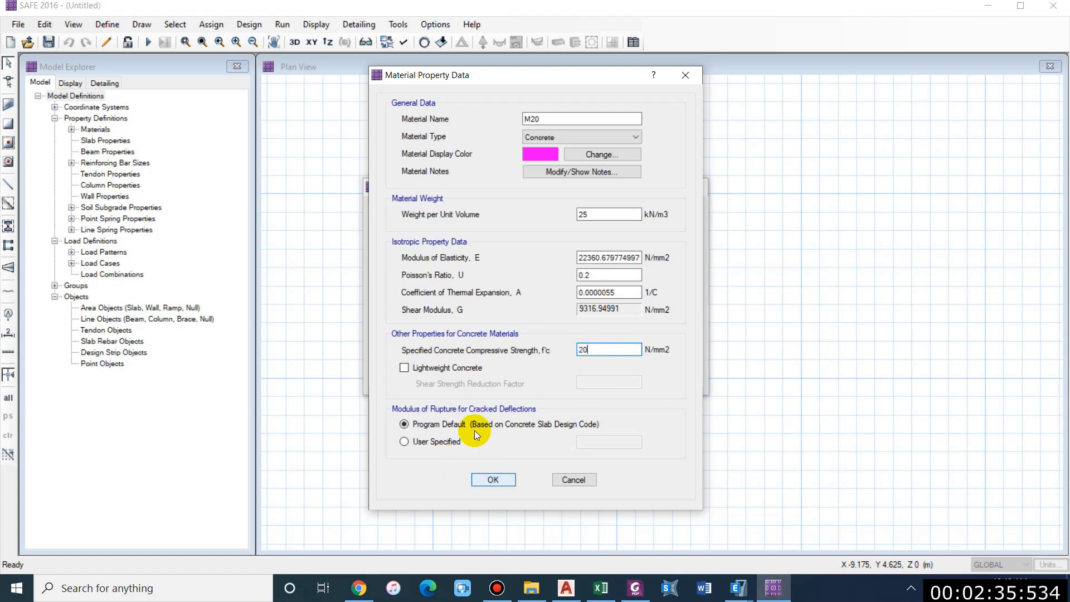
- Accept the M20 material and add a new material named Fe500 with material type Rebar
click(494, 479)
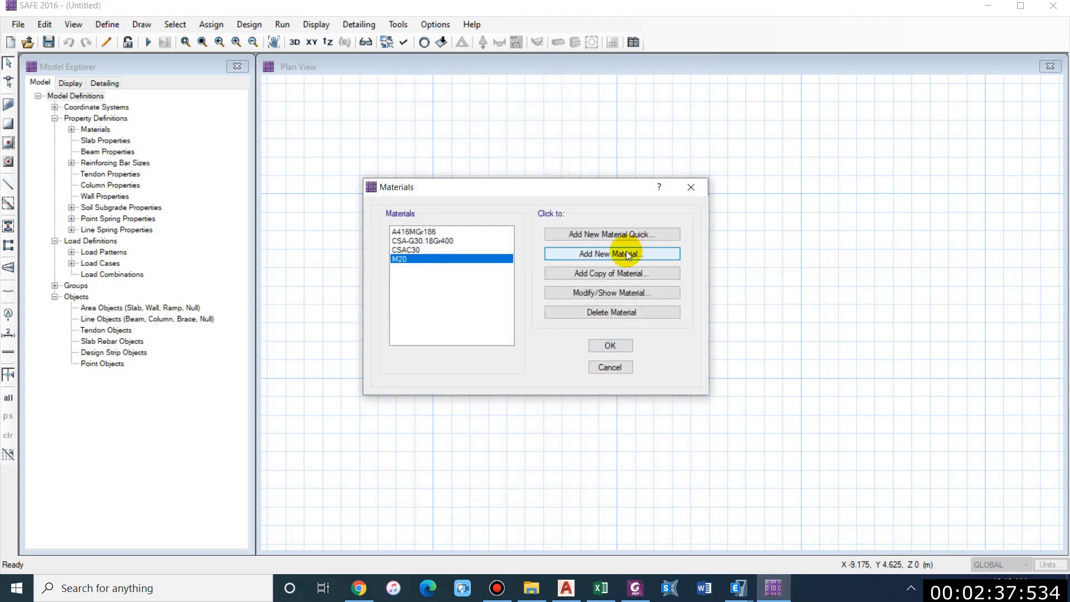
click(627, 254)
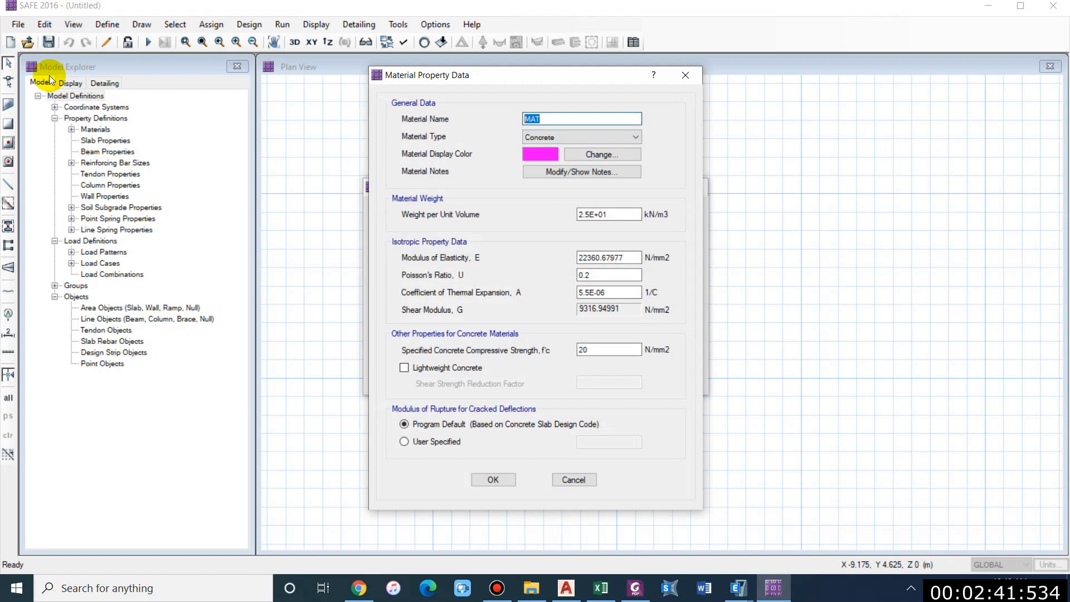
text(Fe500)
click(557, 135)
click(541, 169)
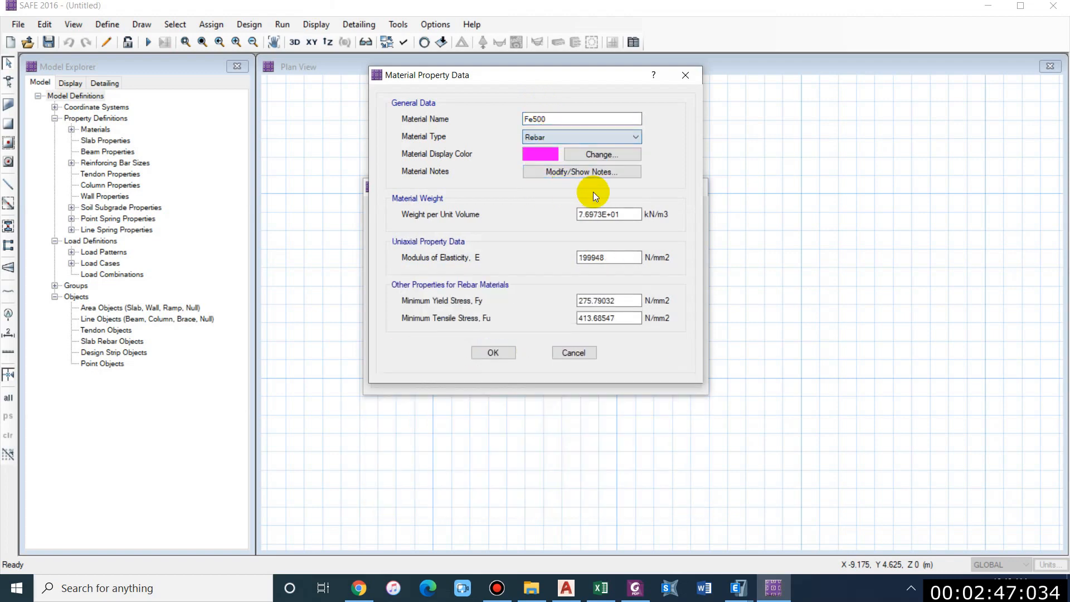
- Set Fe500's weight per unit volume to 76.8 kN/m3 and its modulus of elasticity to 20000 N/mm2
double_click(624, 218)
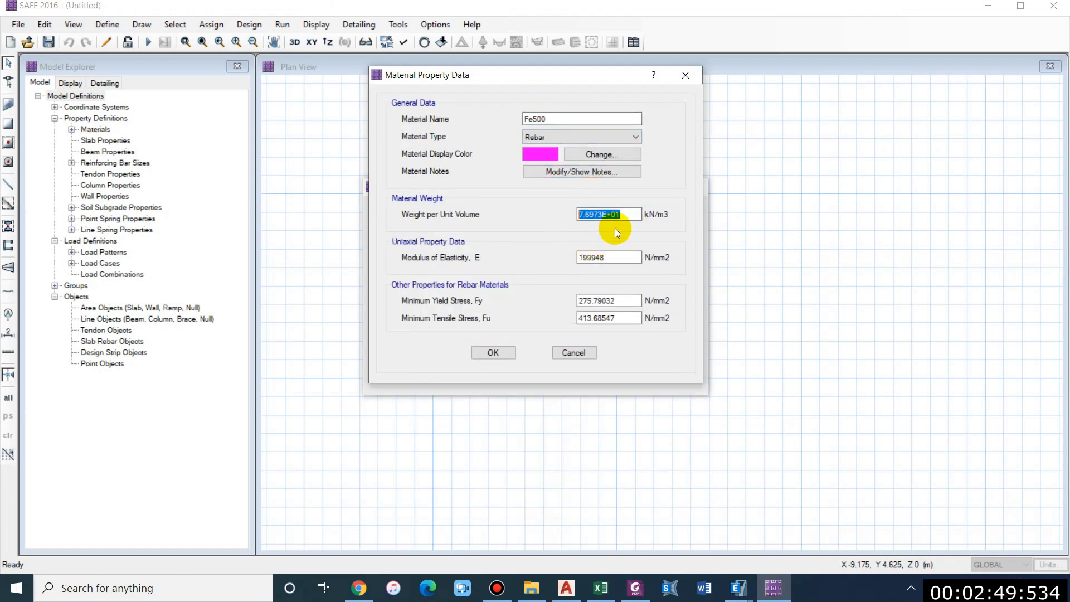
text(76)
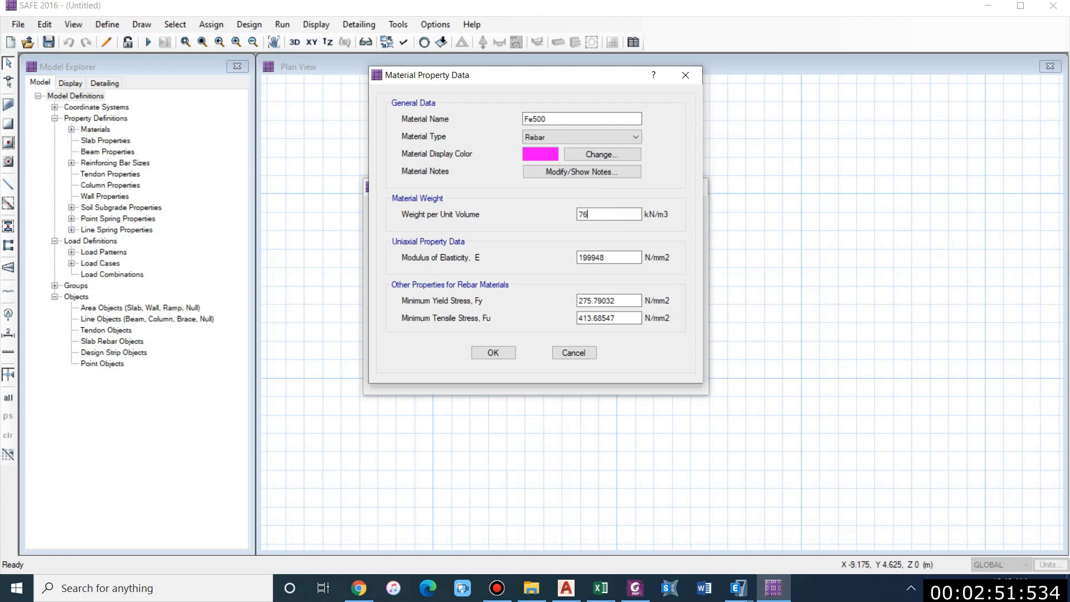
text(.8)
key(Tab)
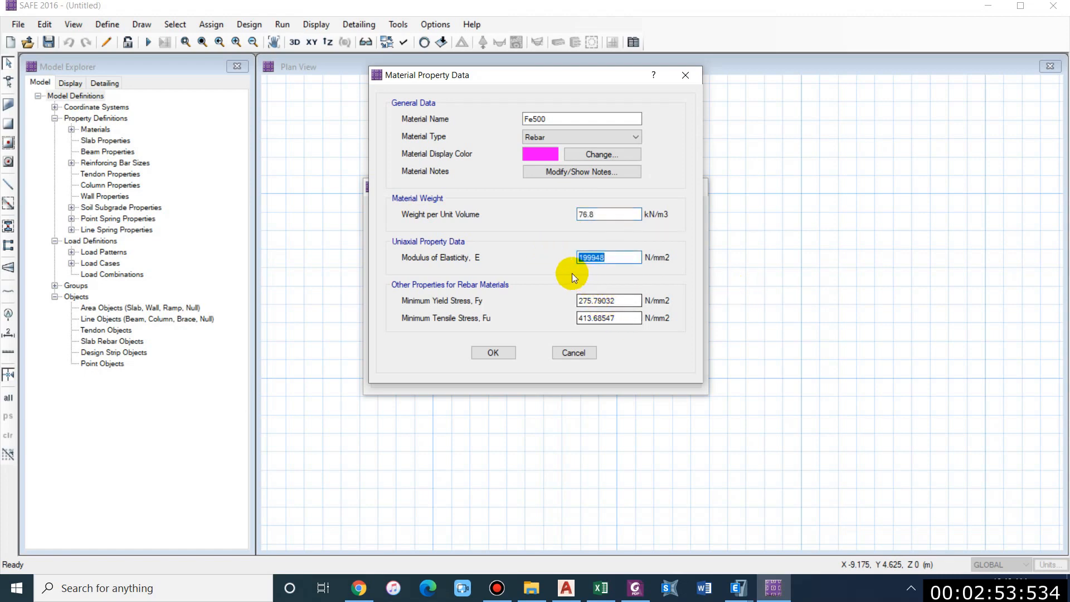
text(2)
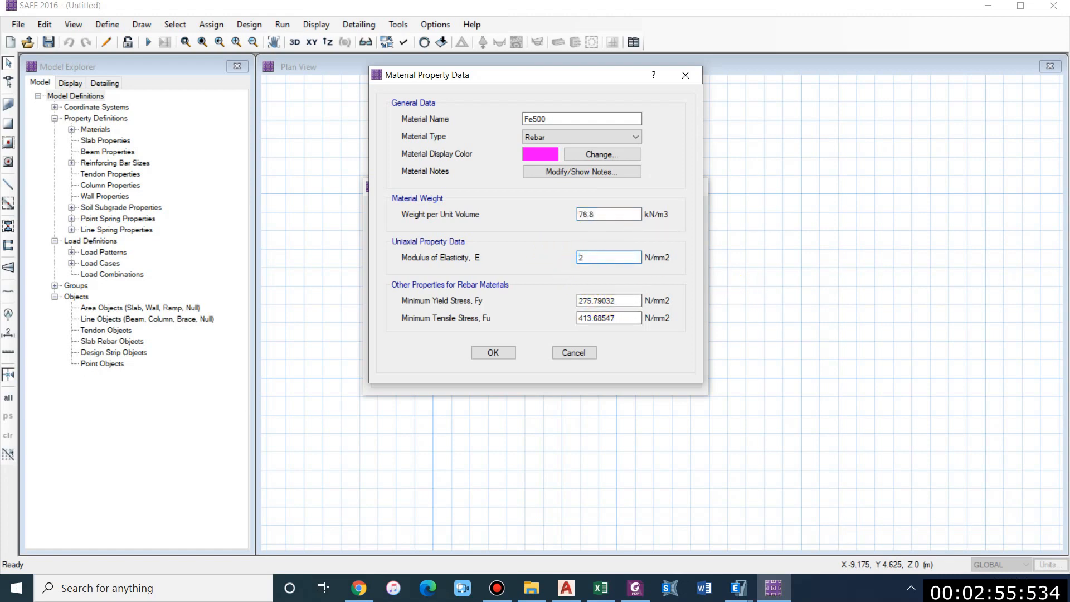
text(0000)
key(Tab)
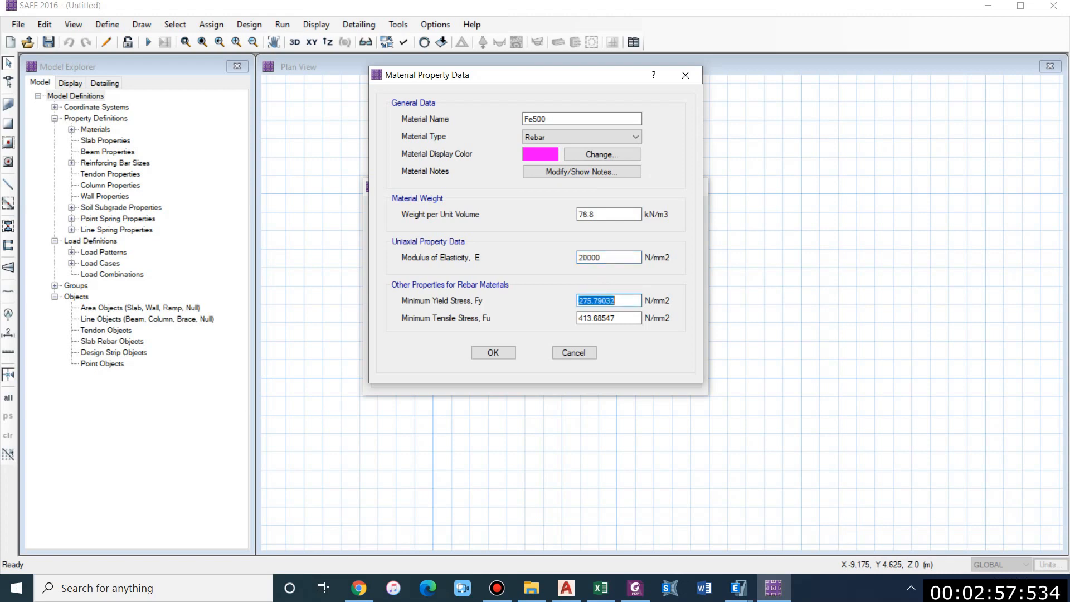
- Set Fe500's minimum yield stress to 500 N/mm2 and minimum tensile stress to 545 N/mm2, and accept the material definitions
text(500)
key(Tab)
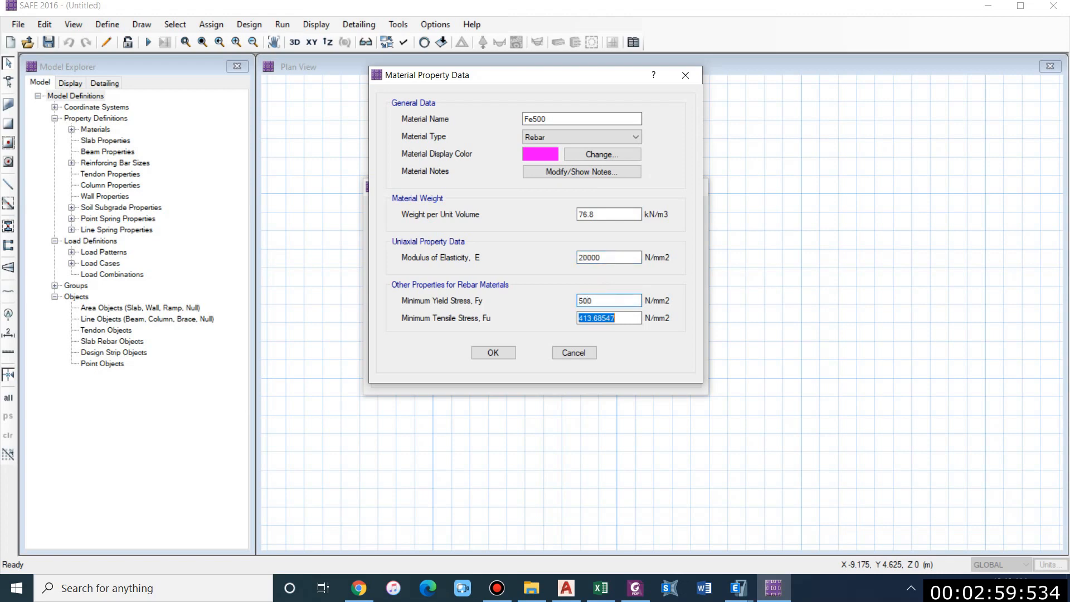
text(545)
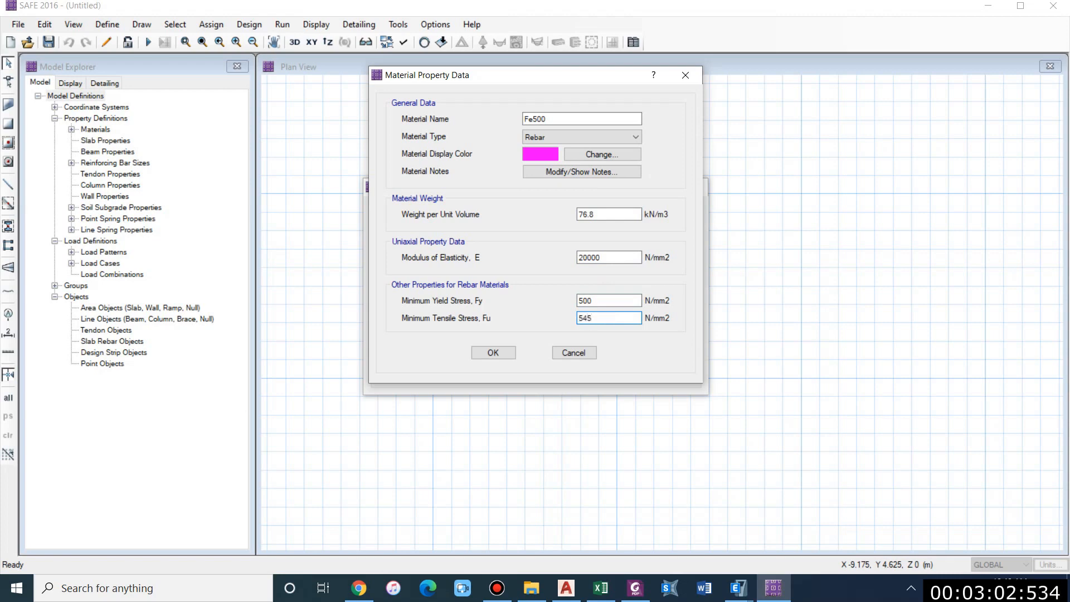
click(491, 351)
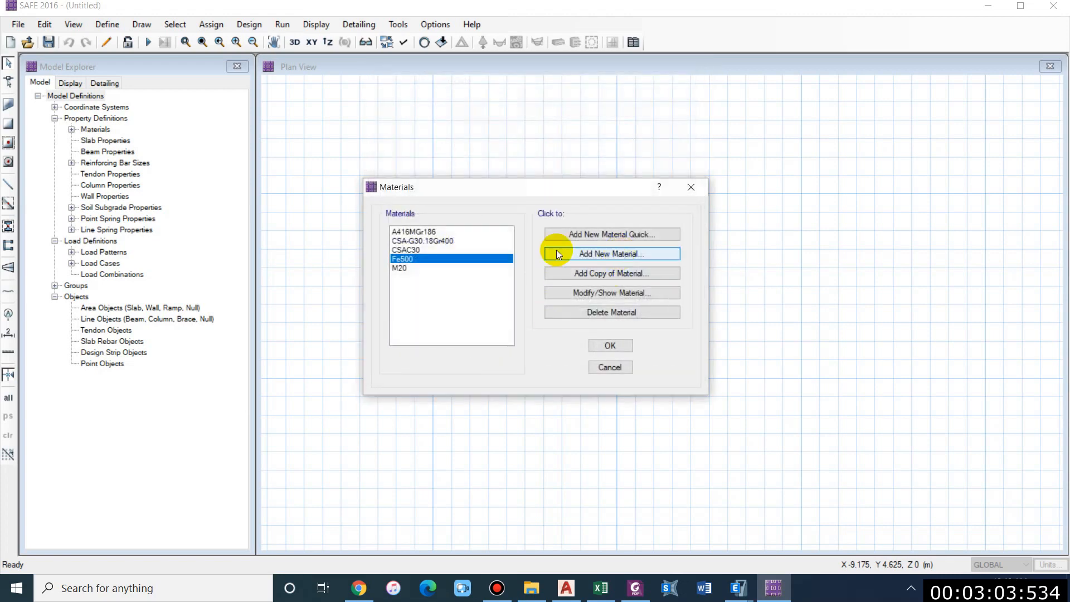
click(620, 343)
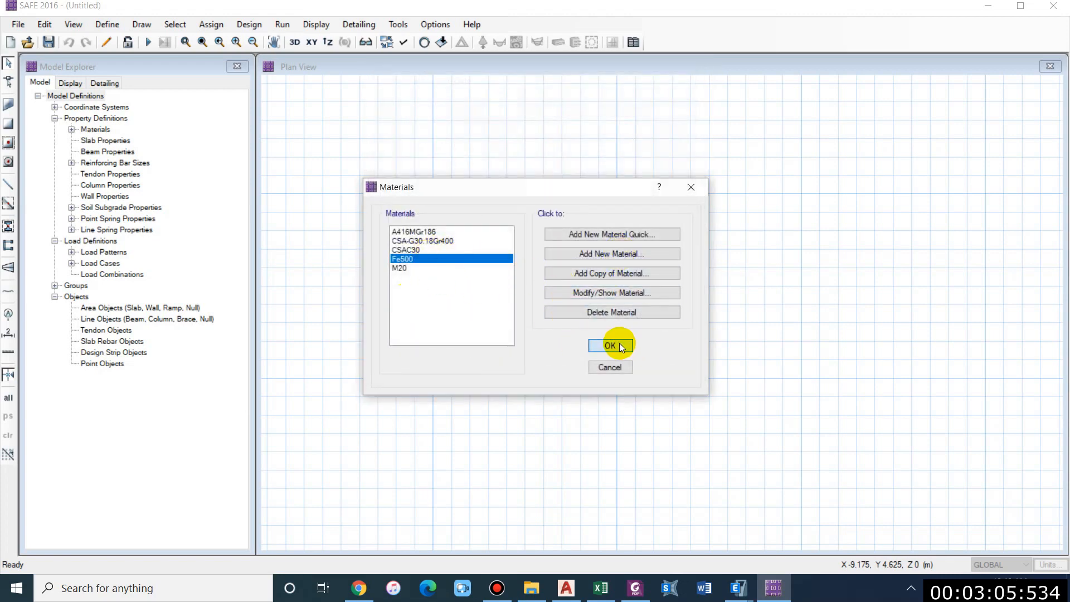
- Add a new slab property named Footing 400 with M20 as its slab material
click(95, 25)
click(120, 58)
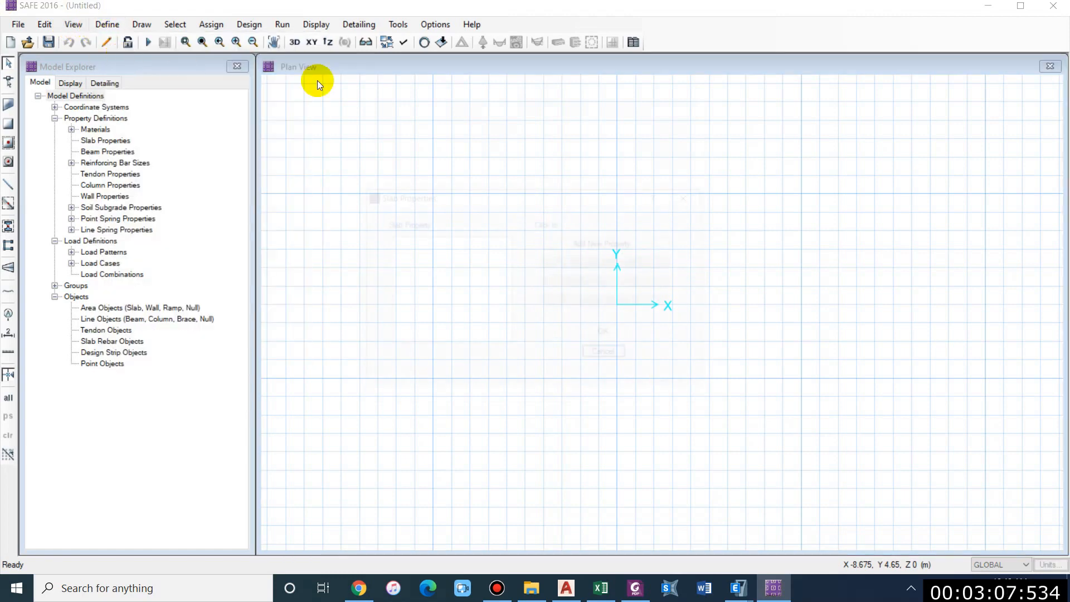
click(597, 243)
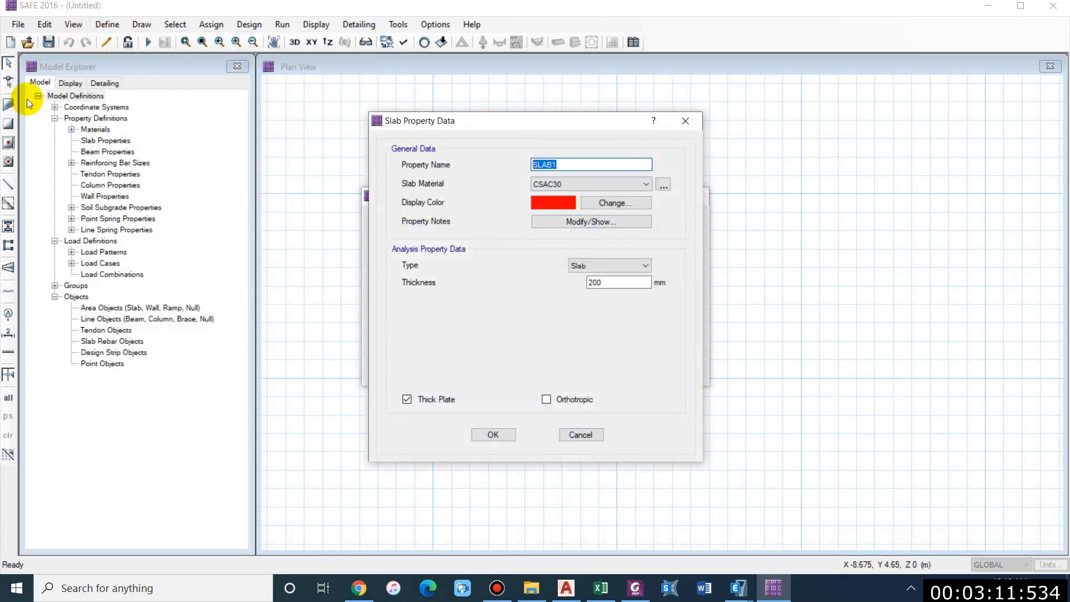
text(Footing 400)
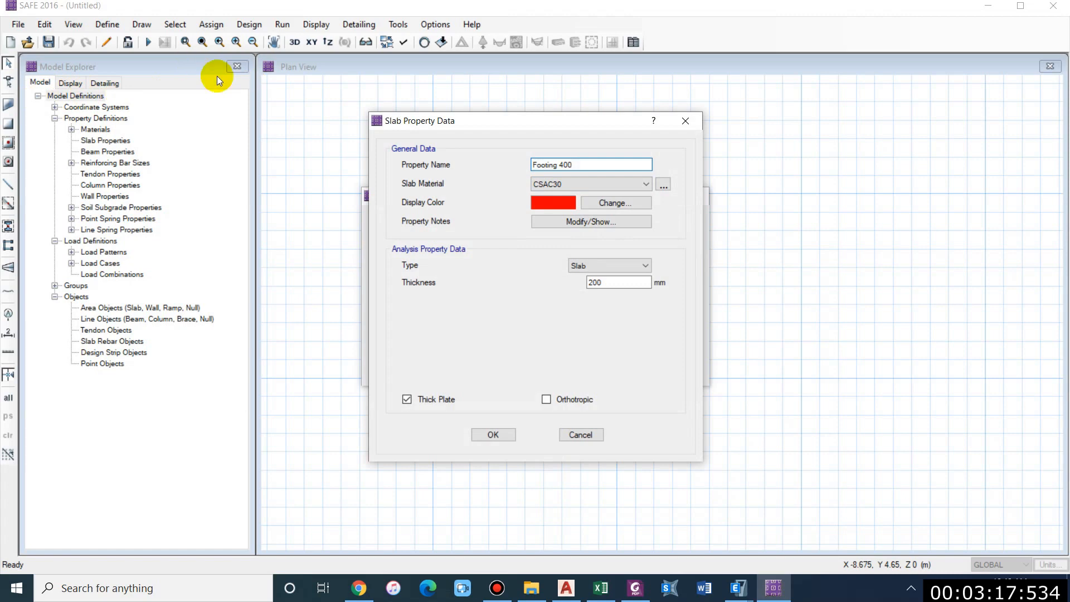
click(533, 185)
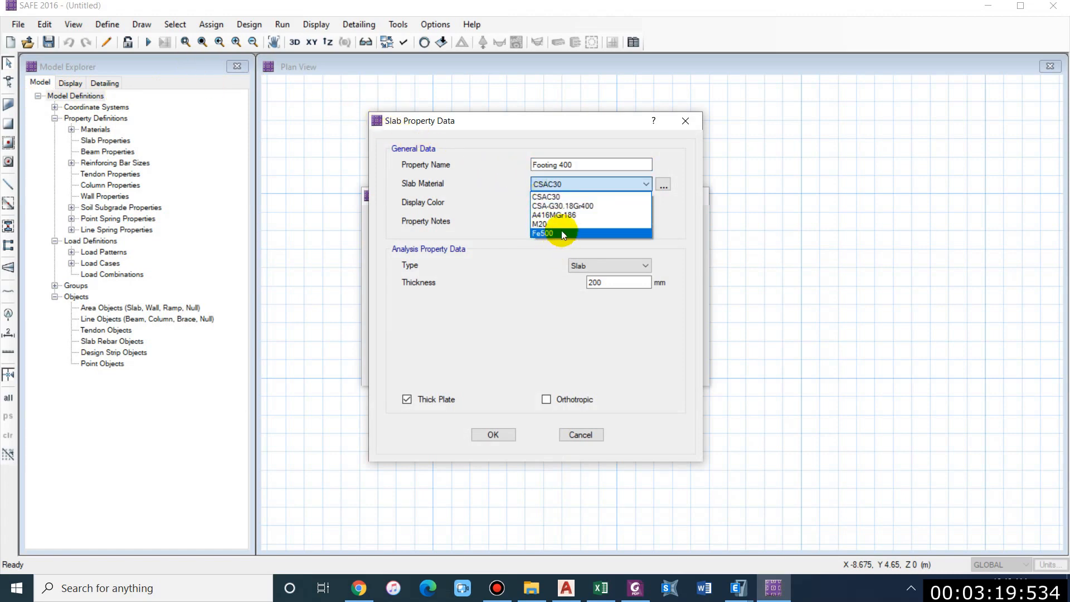
click(563, 226)
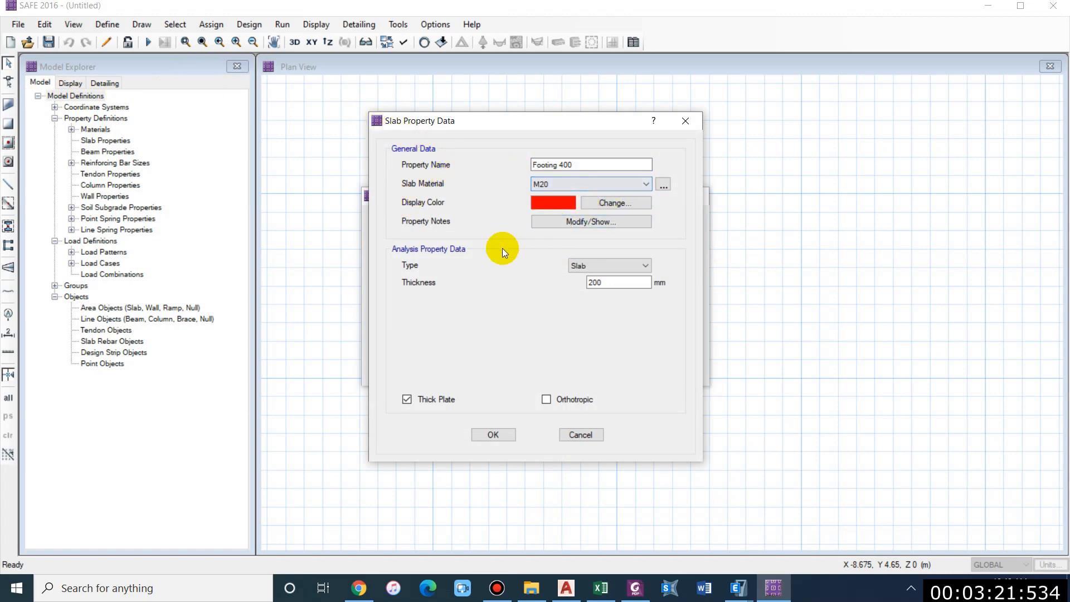
- Set the Footing 400 property's type to Footing and its thickness to 400 mm
click(590, 264)
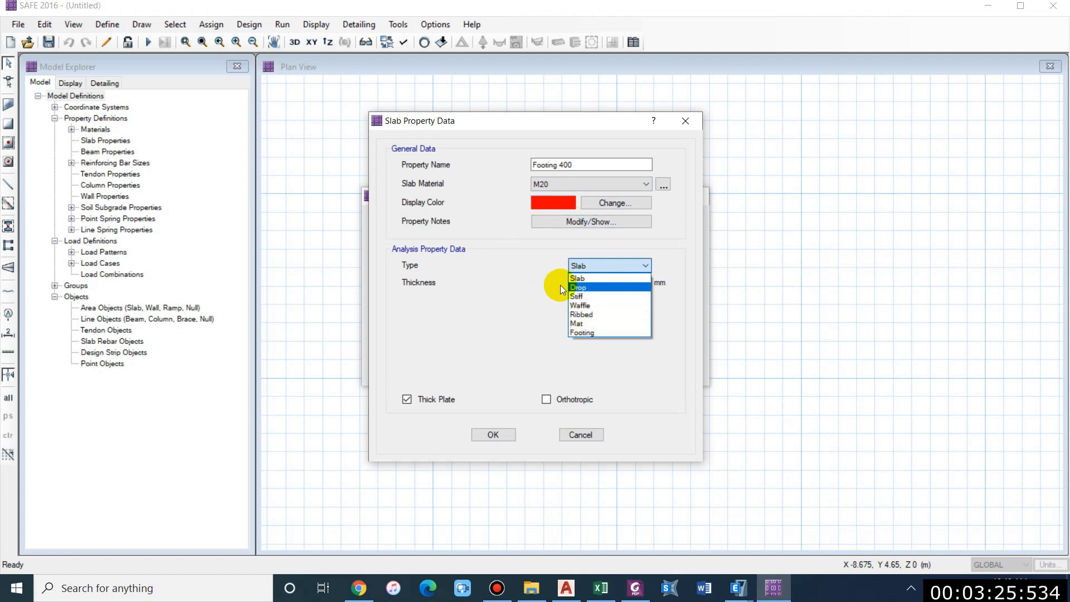
click(595, 333)
double_click(608, 283)
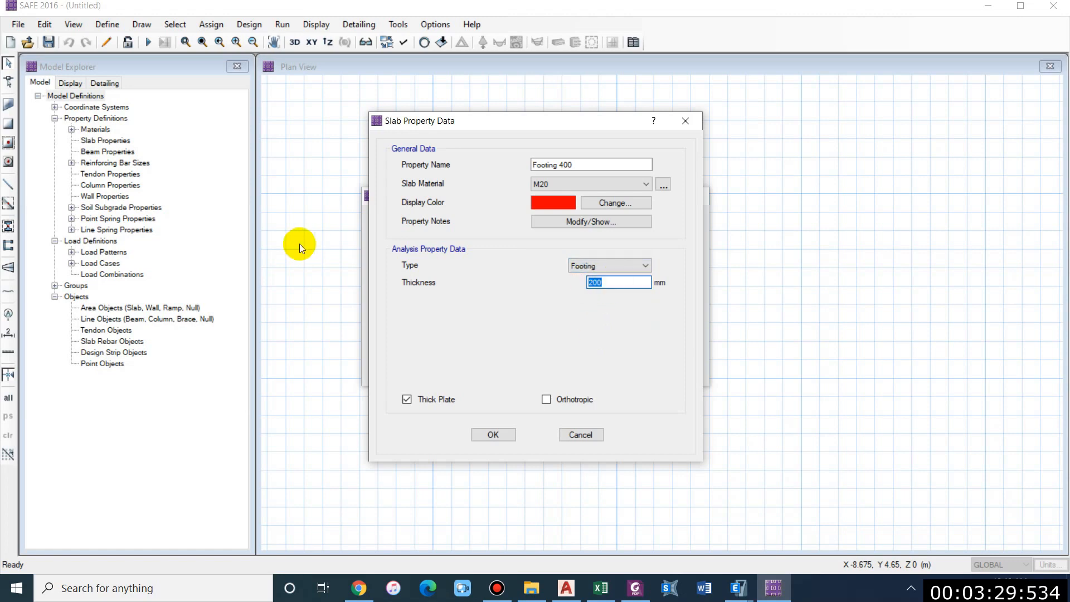
text(400)
click(492, 436)
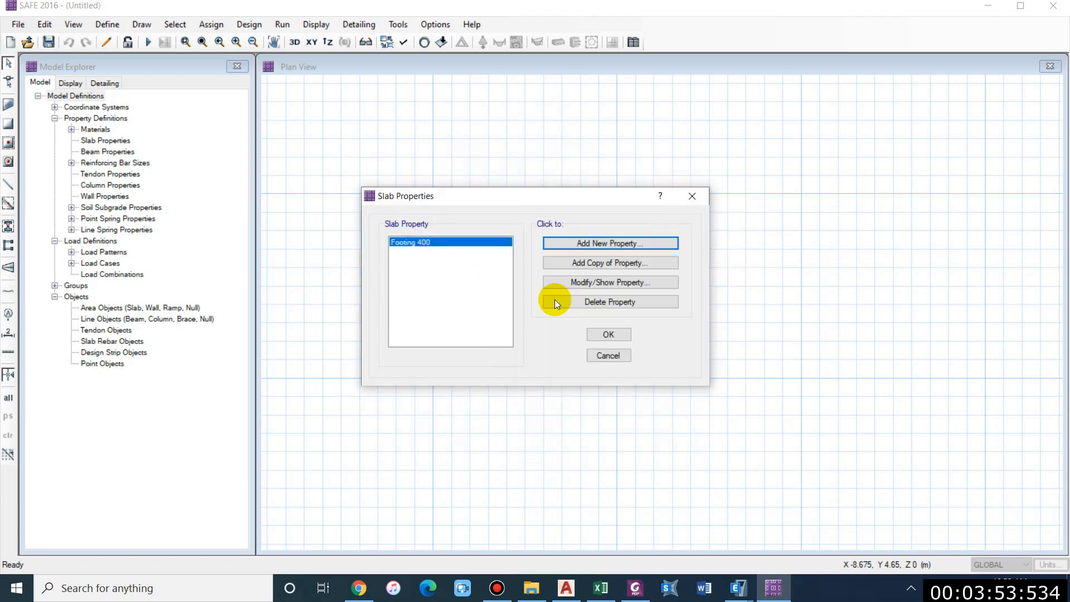
- Add another slab property named Stiff with M20 as its slab material
click(601, 243)
text(Stiff)
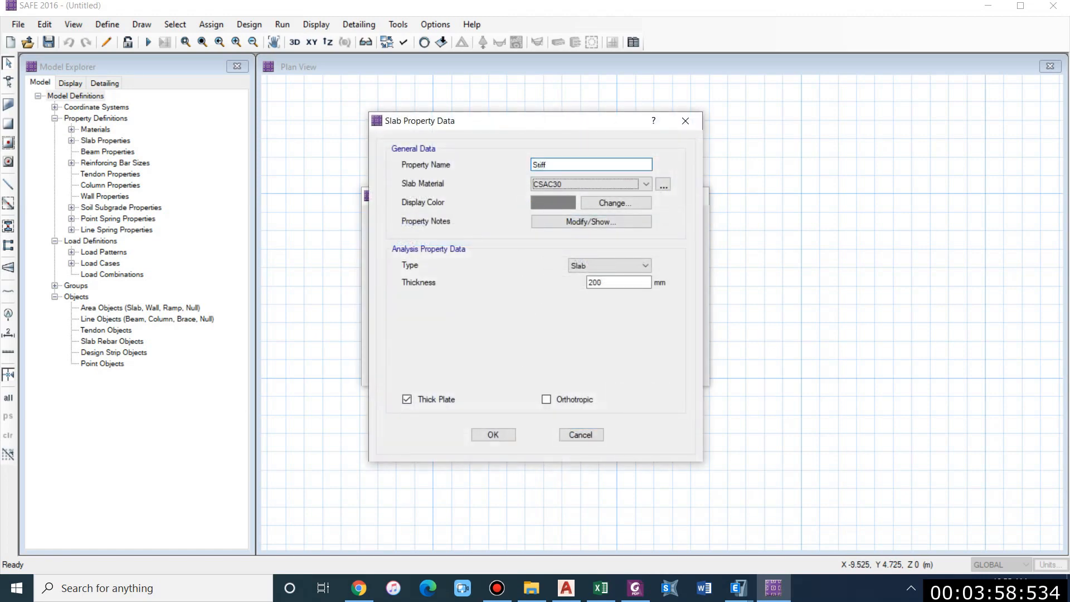
click(585, 184)
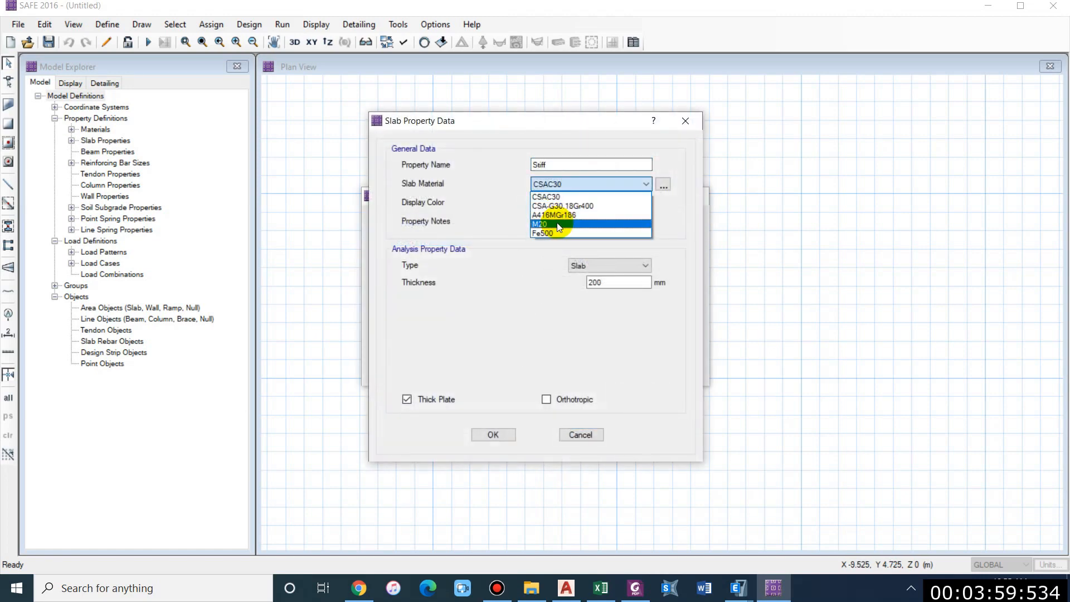
click(559, 226)
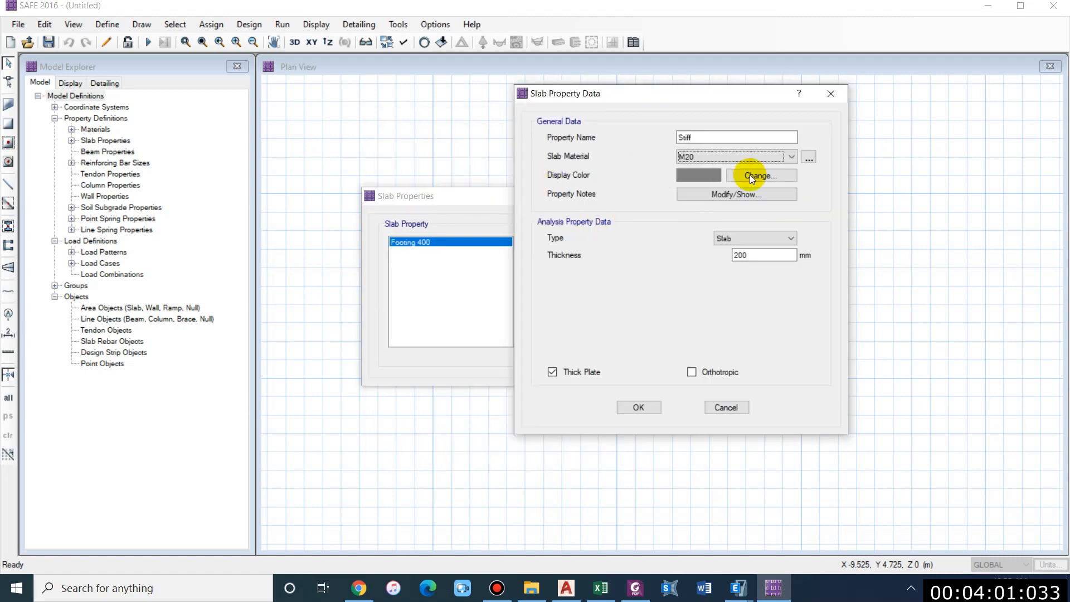
- Set the Stiff property's type to Stiff and its thickness to 400 mm, and accept the slab properties
click(765, 238)
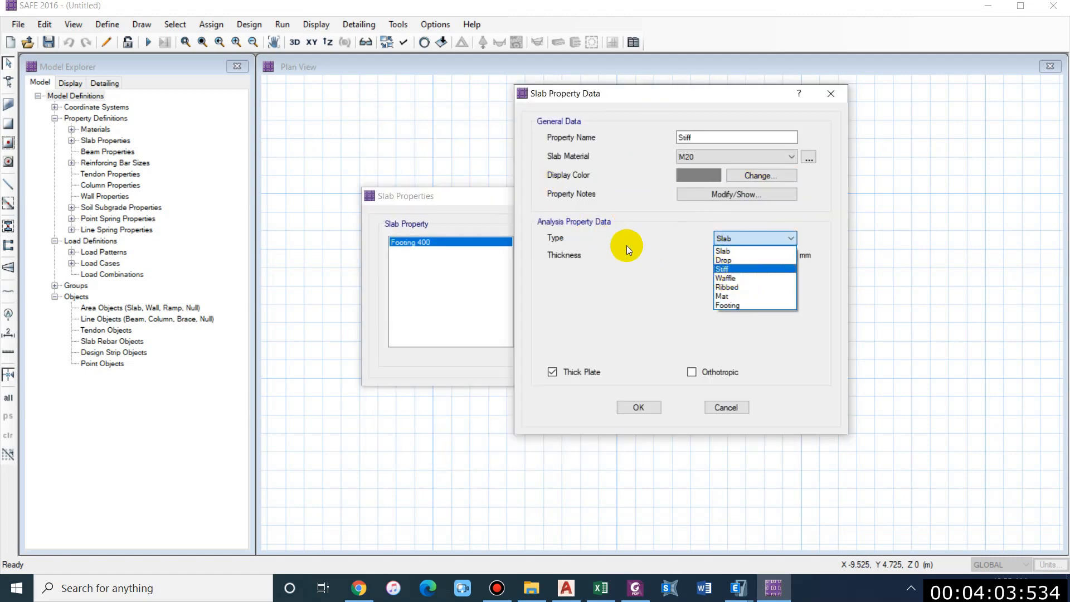
click(732, 270)
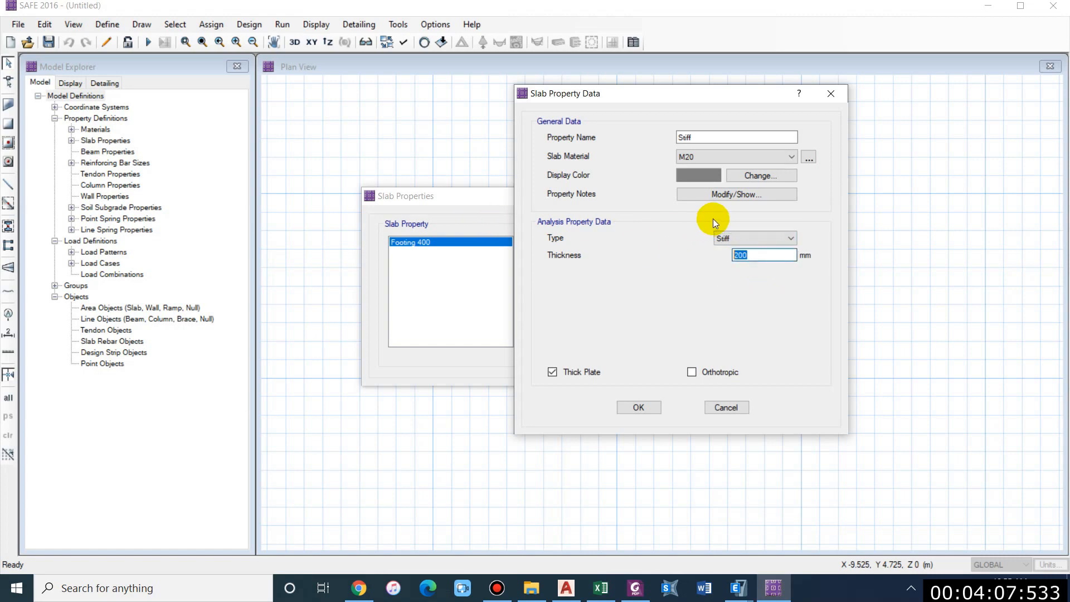
text(400)
click(656, 415)
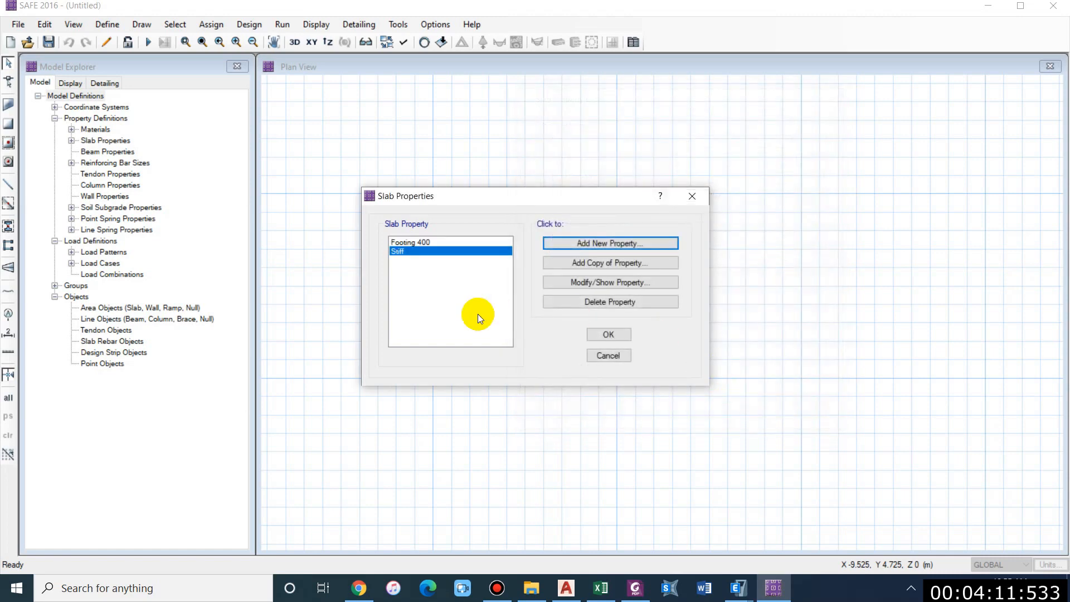
click(613, 336)
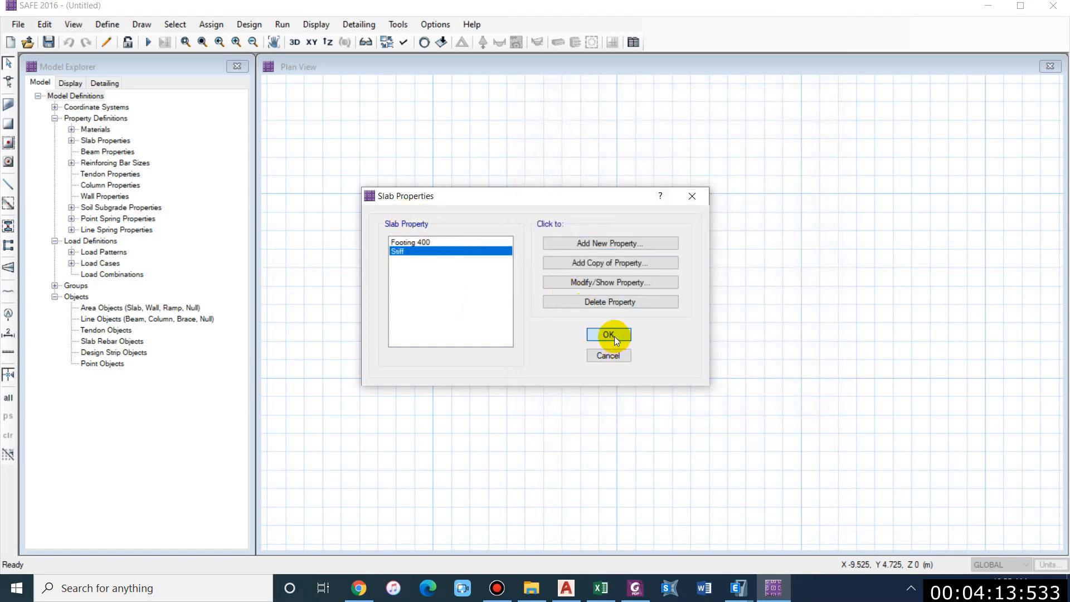
- Open the existing soil subgrade property SOIL1 for modification
click(107, 24)
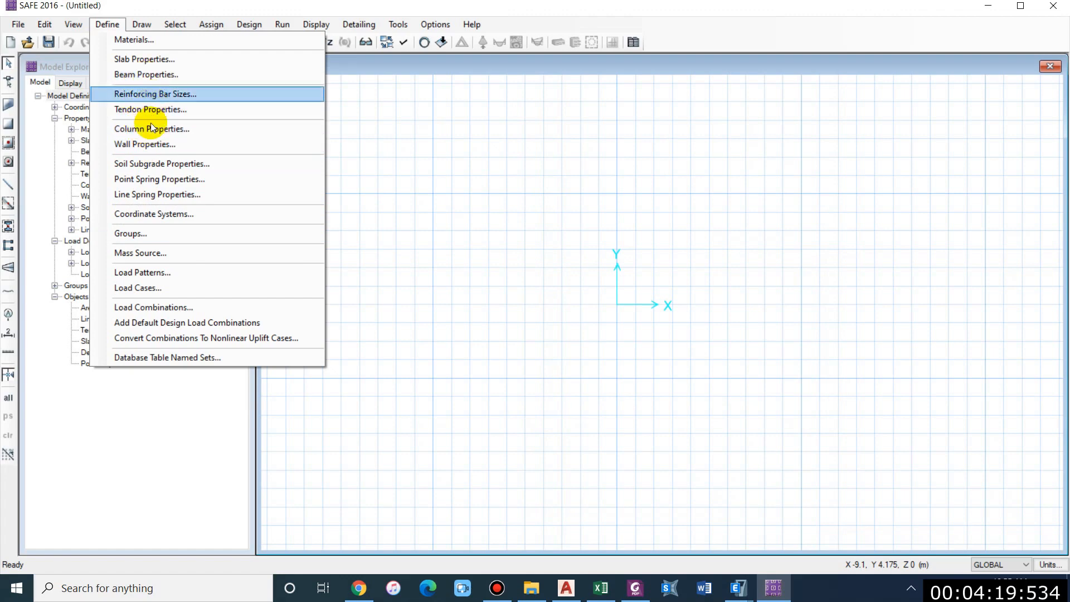
click(152, 164)
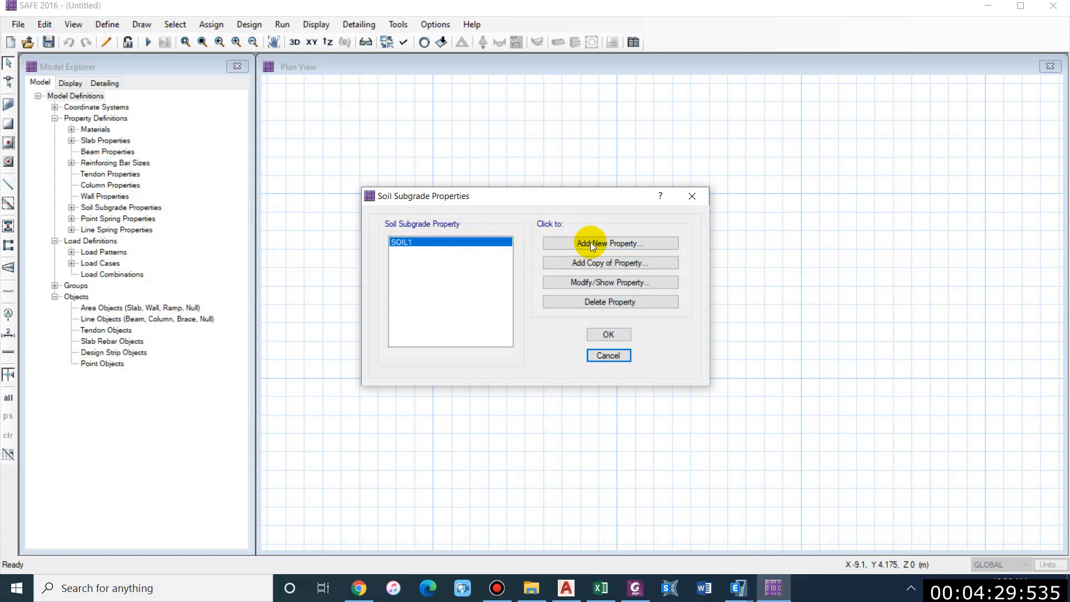
click(621, 282)
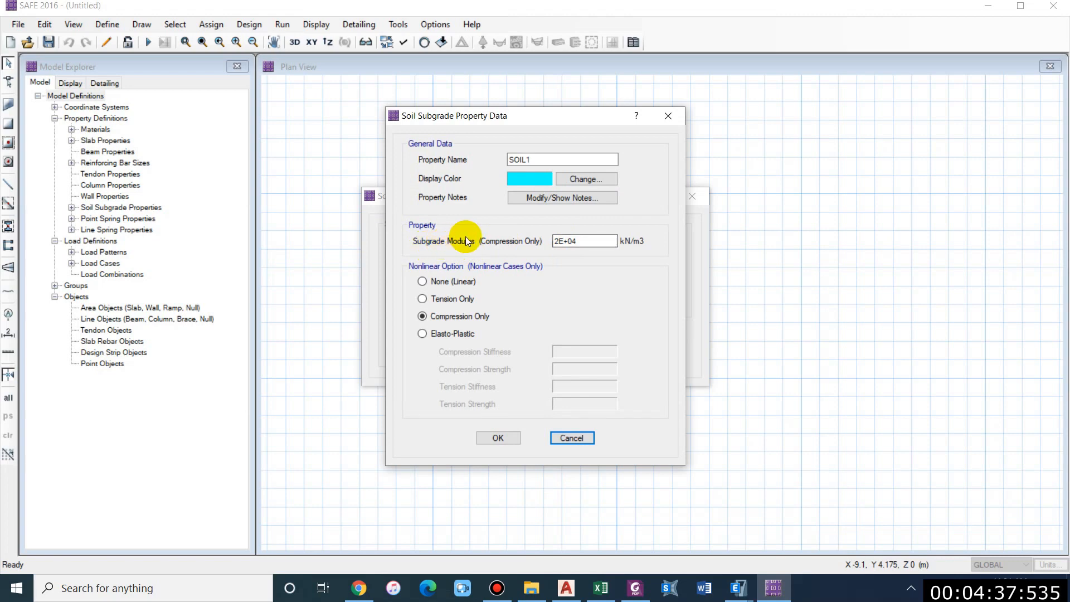
- Switch to the Excel footing design workbook and examine the soil subgrade modulus formula and its calculation on Sheet1
click(601, 588)
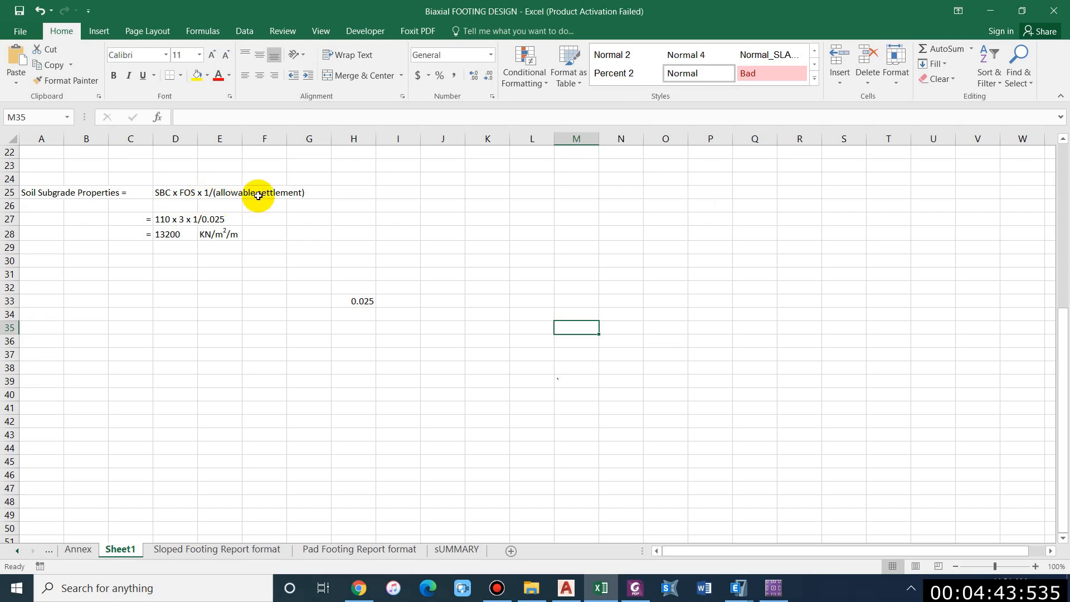
click(163, 222)
click(236, 319)
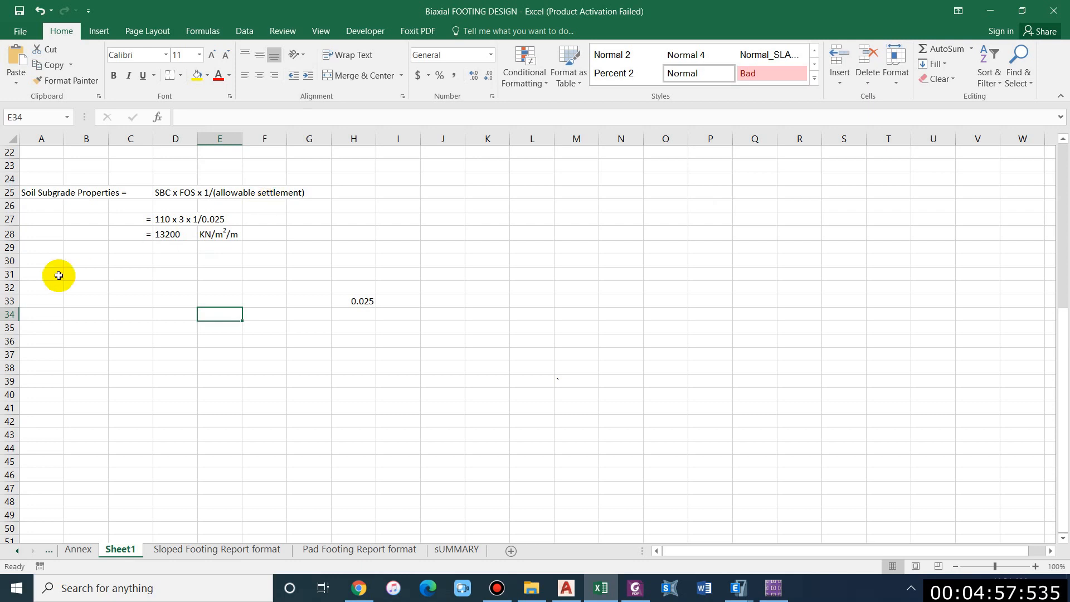
click(169, 234)
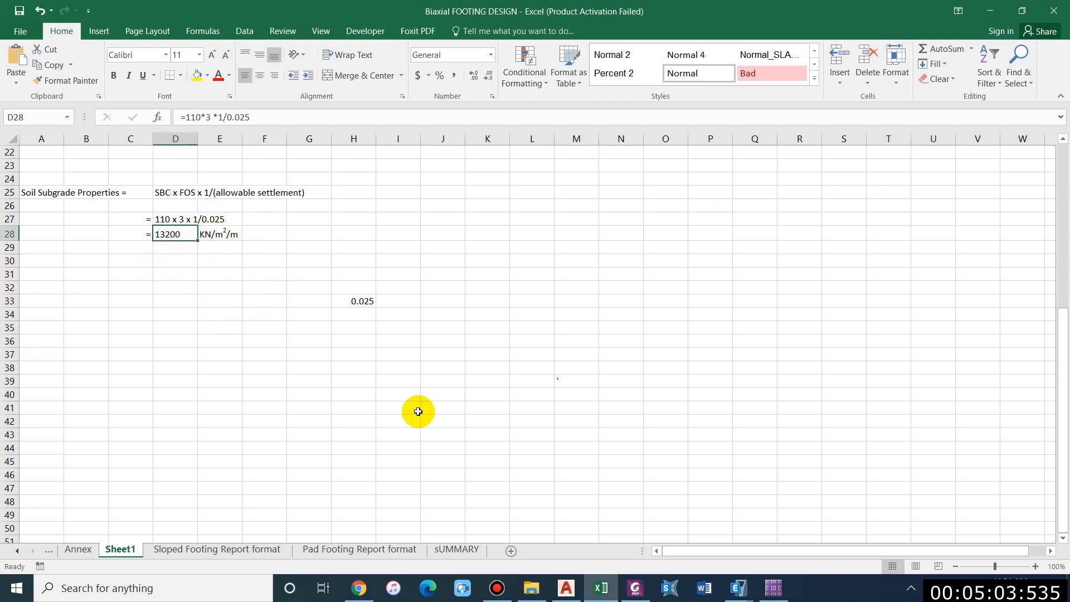
- Switch back to SAFE, set SOIL1's subgrade modulus to 110*3*1/0.025 kN/m3, and accept the soil subgrade properties
key(alt+Tab)
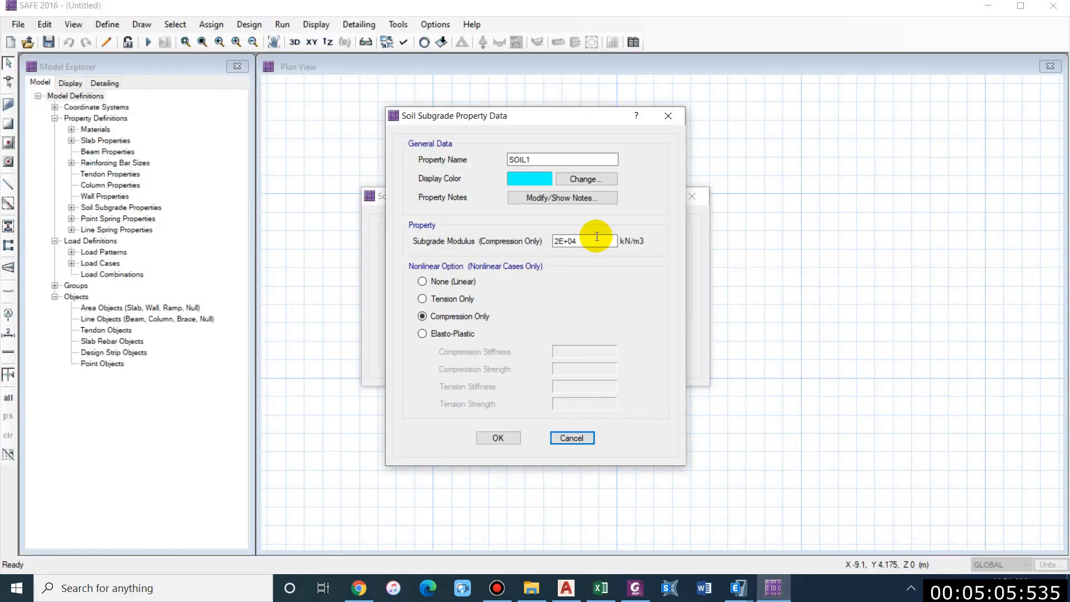
drag(596, 238, 319, 211)
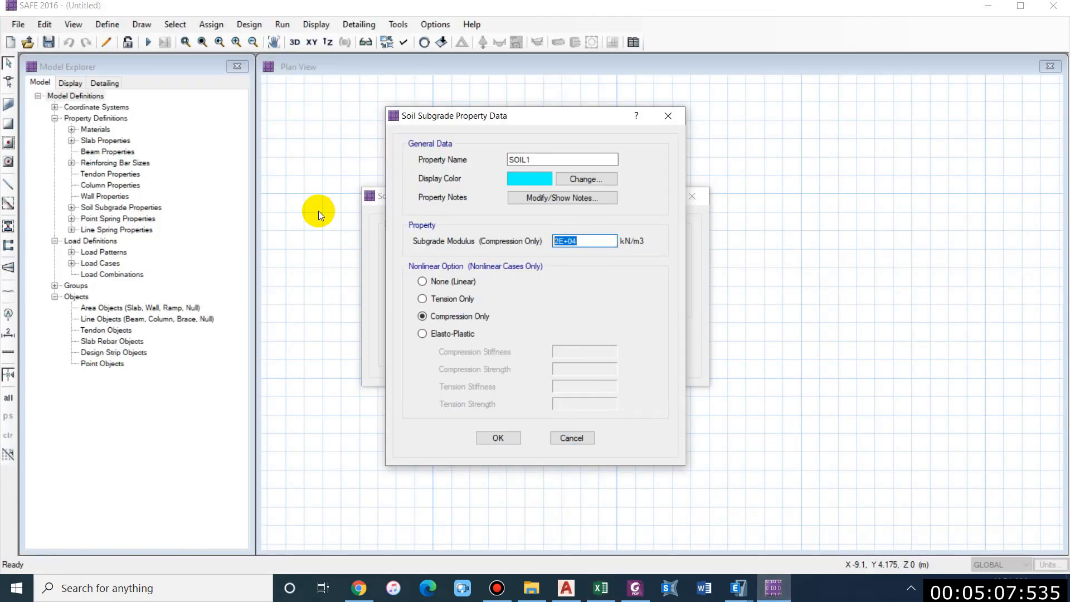
text(110*3*1/)
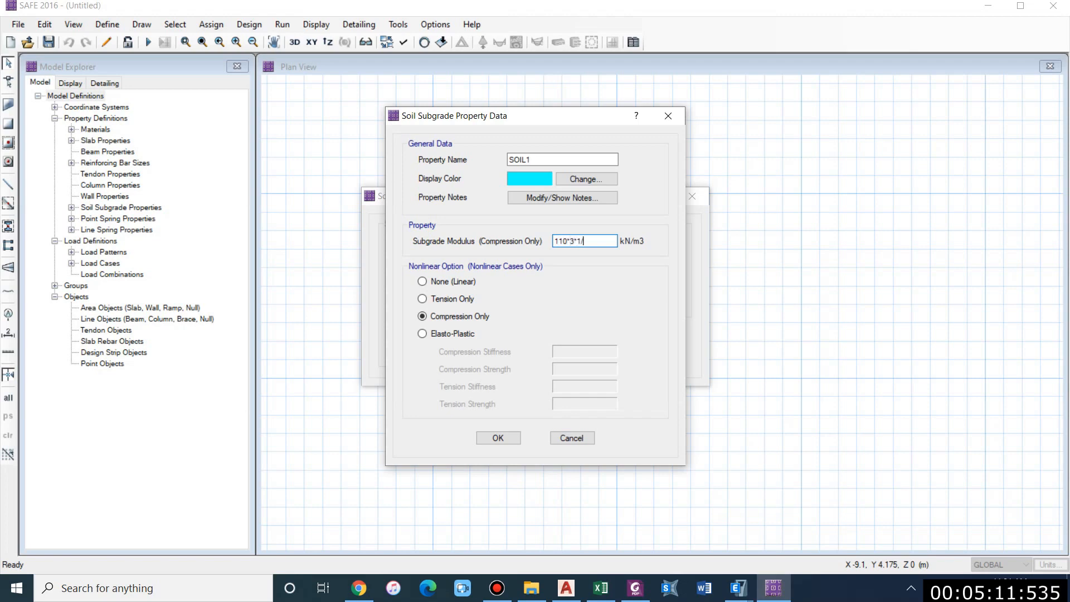
text(0.025)
key(Return)
click(493, 437)
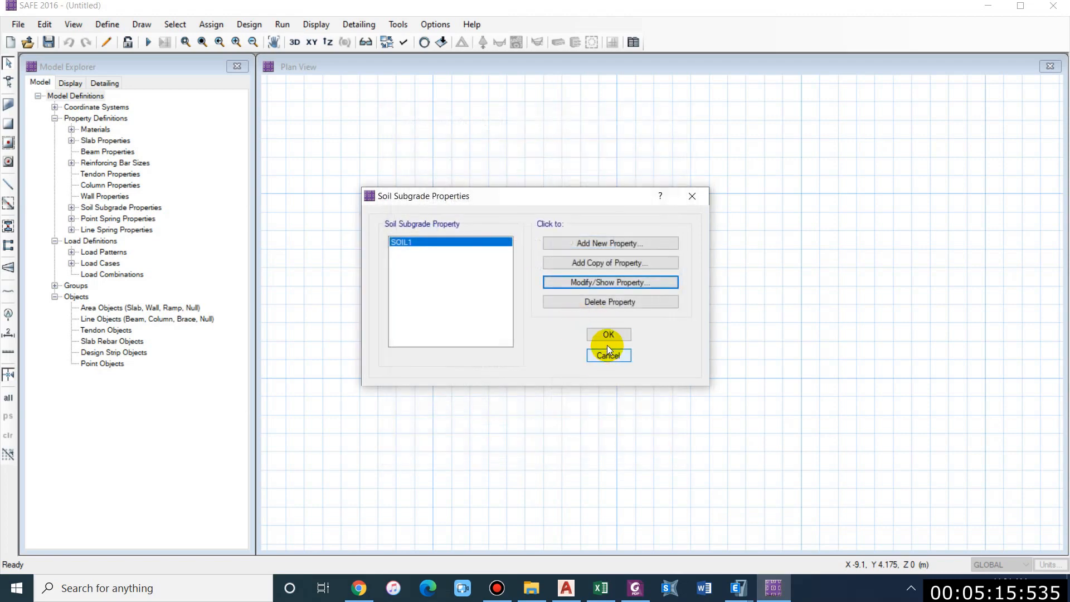
click(614, 336)
- Open the load pattern definitions and review the DEAD and LIVE load patterns
click(107, 24)
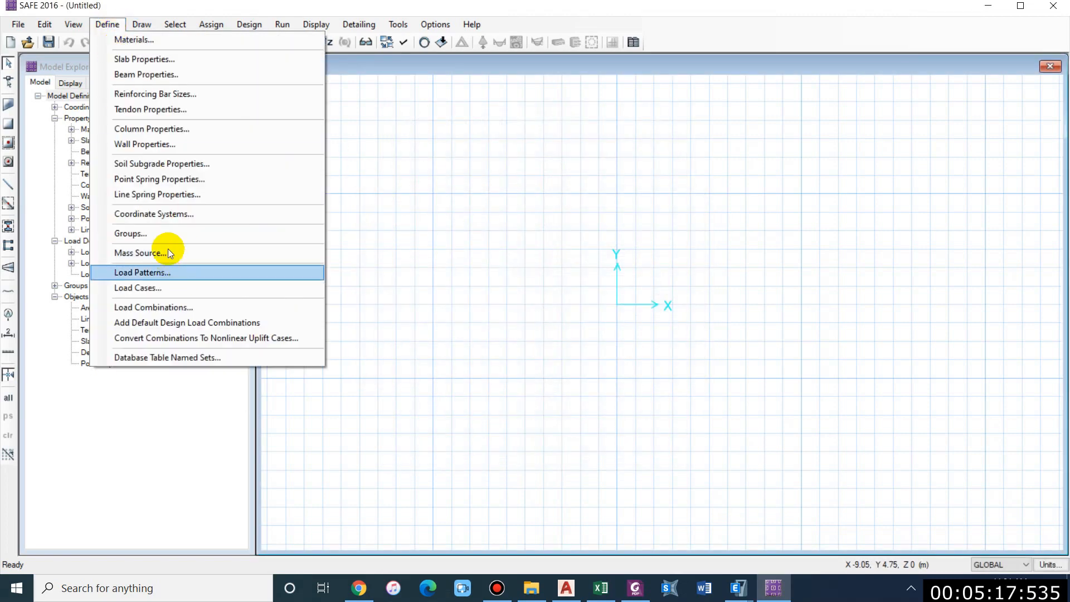
click(143, 275)
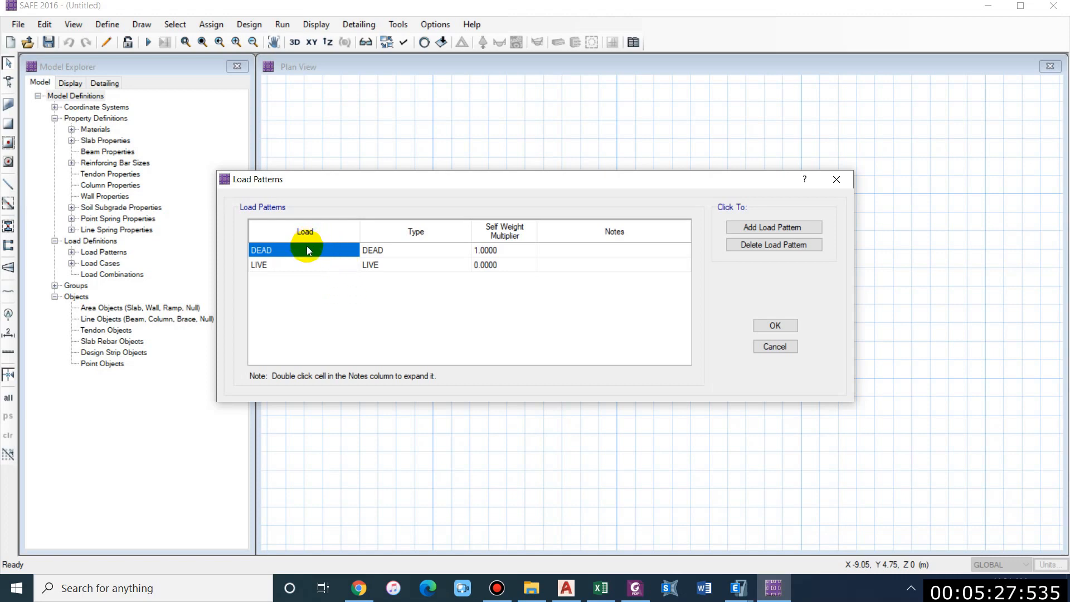
click(294, 268)
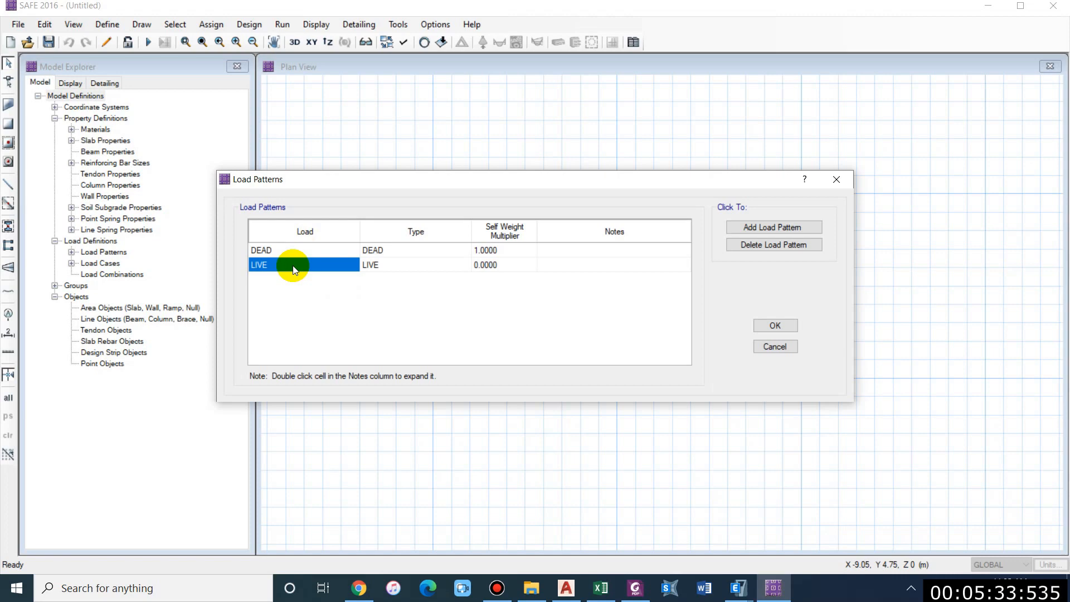
- Switch to the ETABS building model and inspect the structure in the 3-D view
key(alt+Tab)
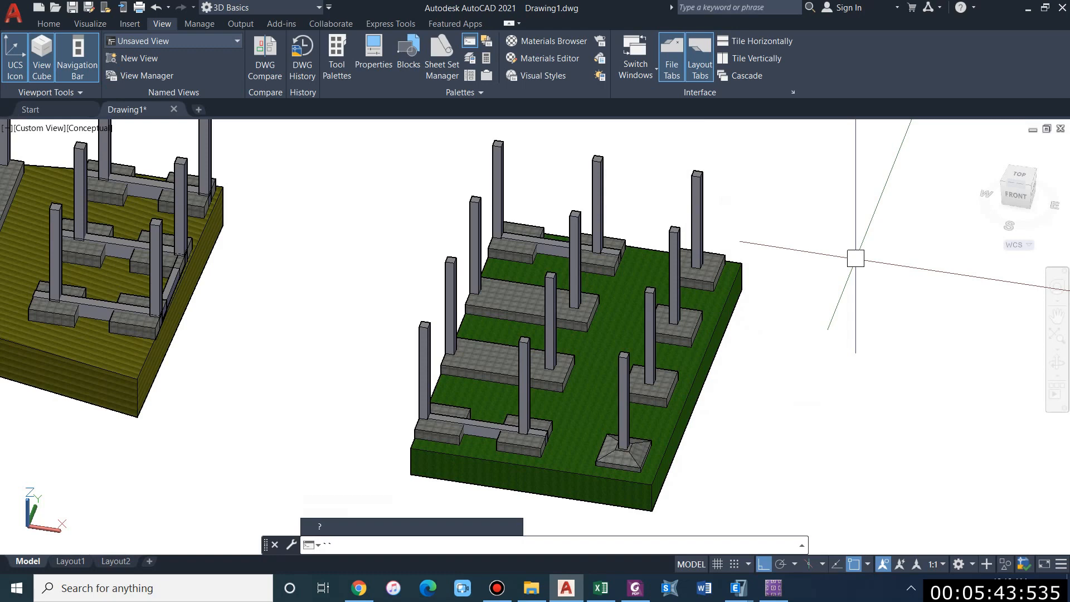
click(738, 588)
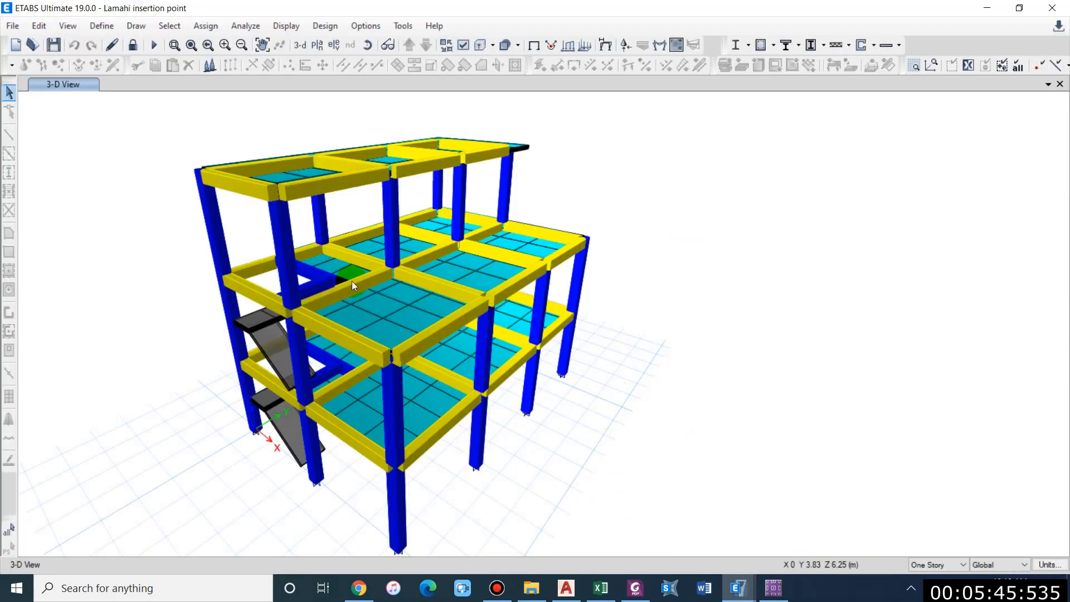
scroll(356, 291, down, 5)
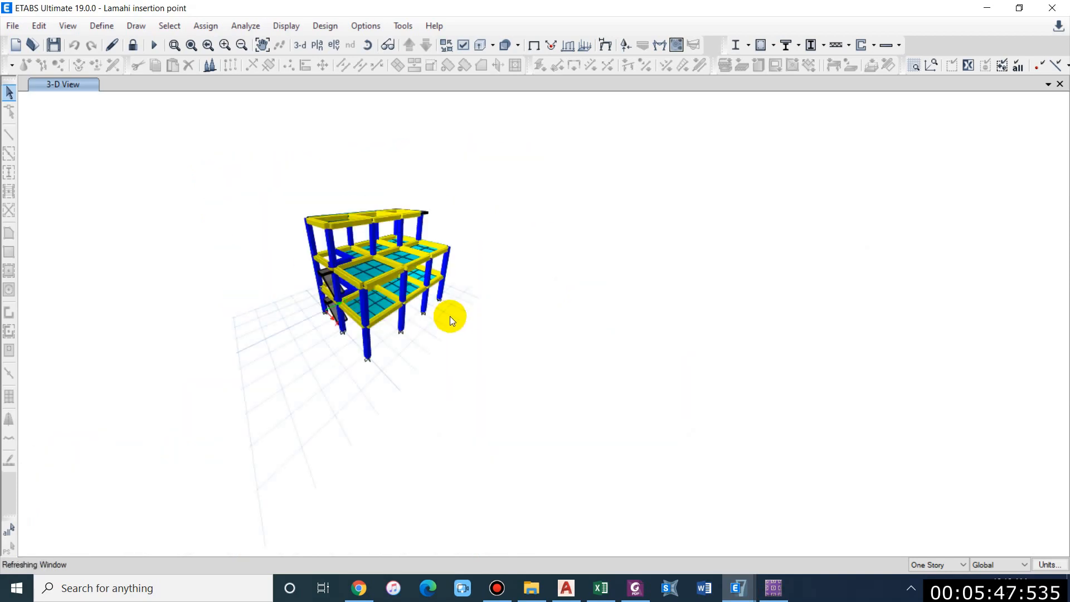
scroll(450, 316, up, 4)
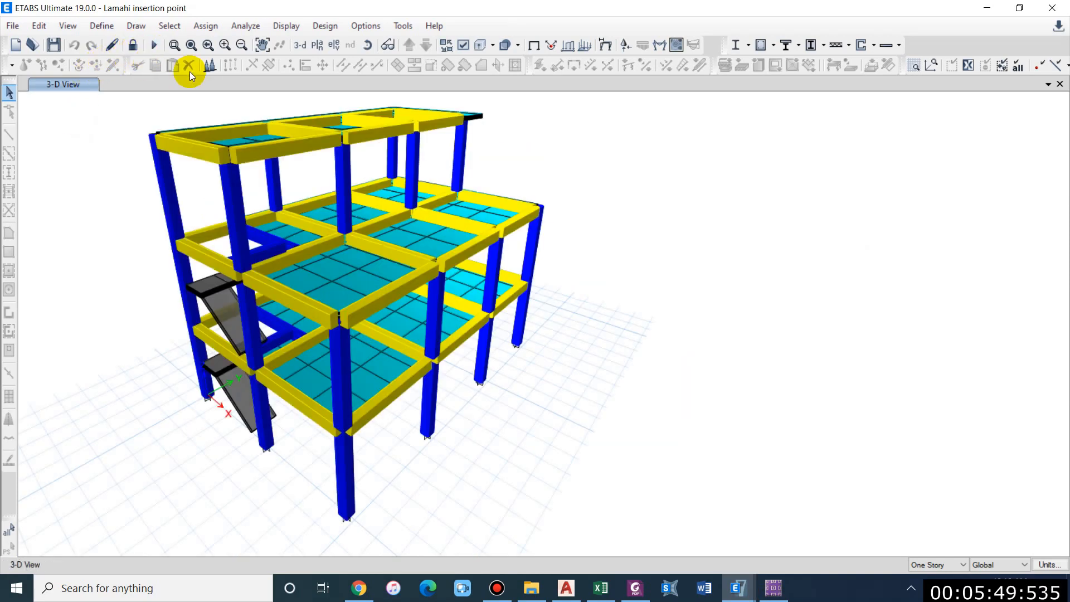
middle_drag(587, 290, 560, 284)
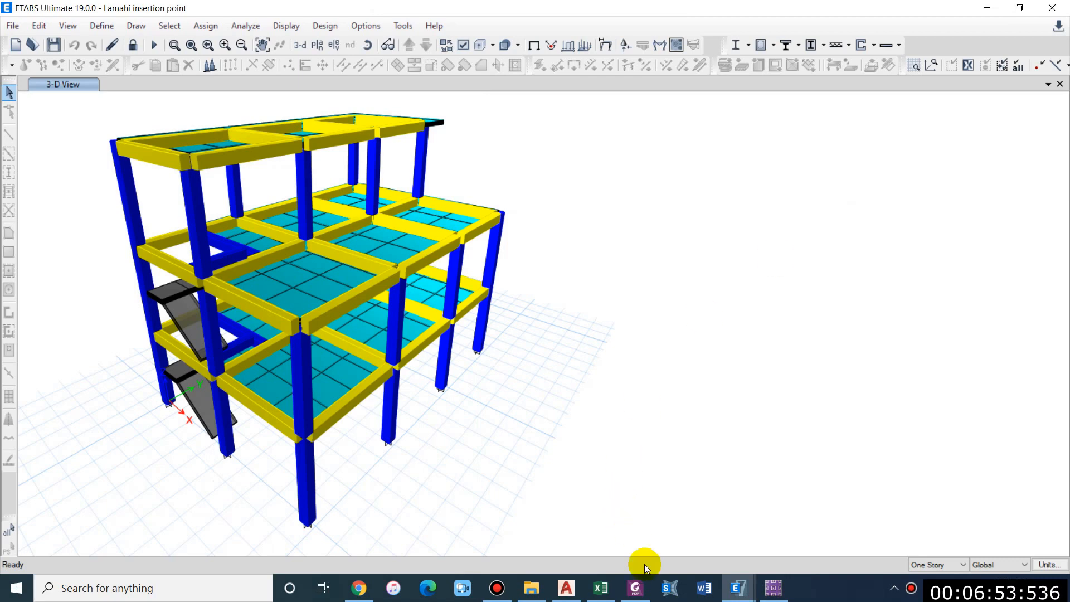
- Switch to Foxit PhantomPDF and read the IS 1904-1986 foundation load clauses and the IS 1893 Part 1-2016 base shear clause
click(635, 588)
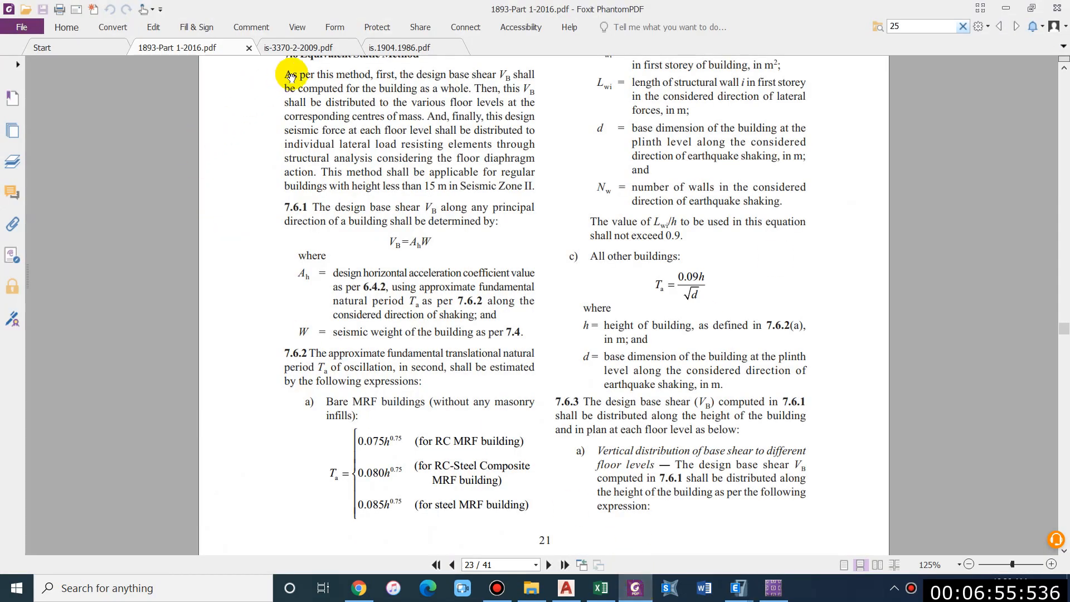
click(400, 46)
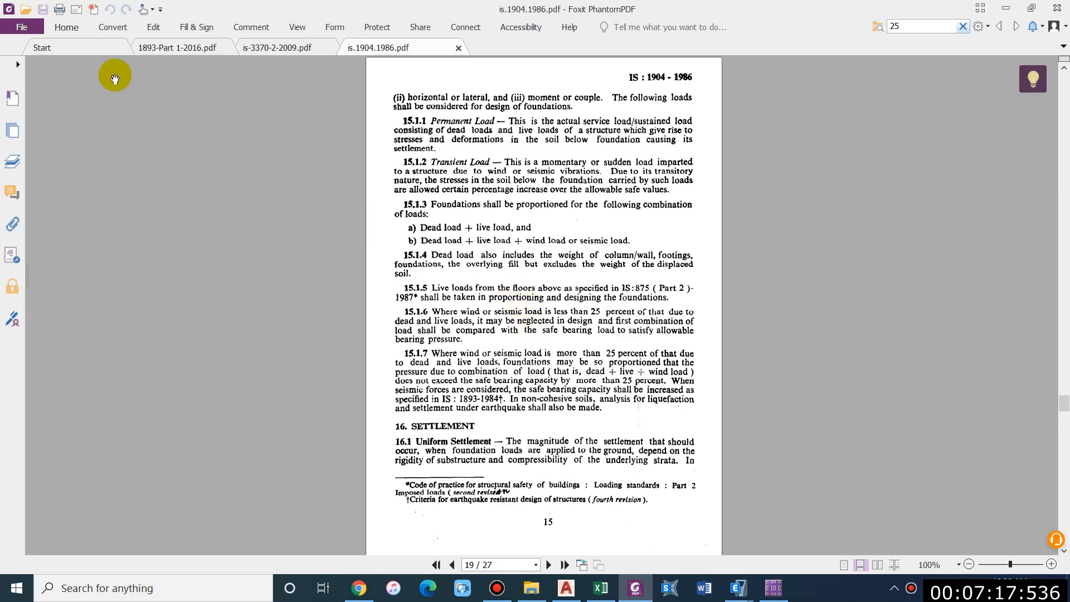
click(174, 49)
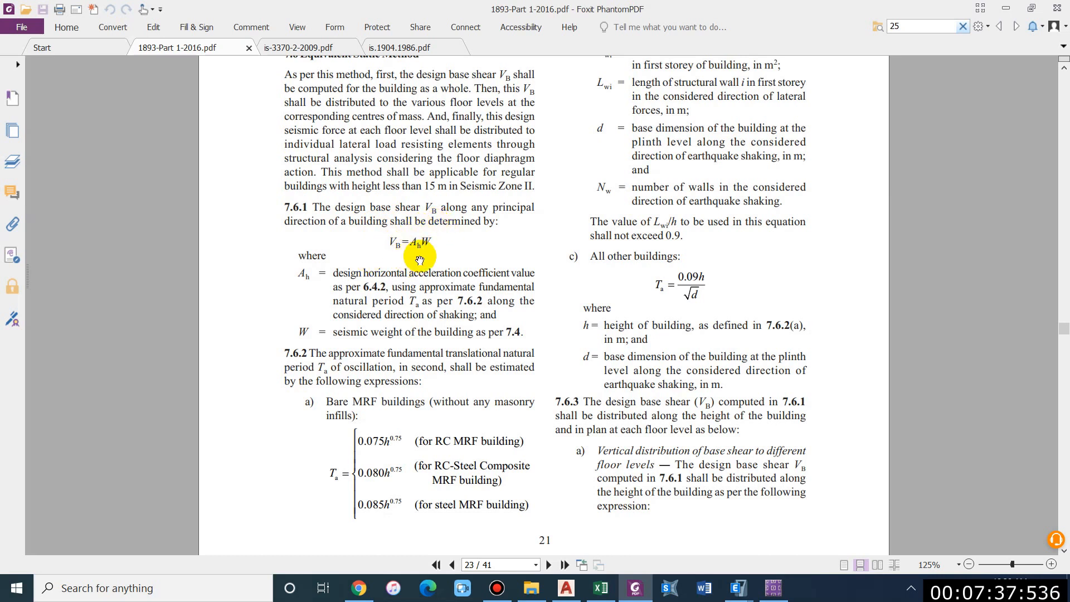
- Return to ETABS and examine the seismic coefficient in the Load Pattern Definitions - Auto Seismic - IS 1893 2002 table, and close the table
mouse_move(737, 588)
click(718, 524)
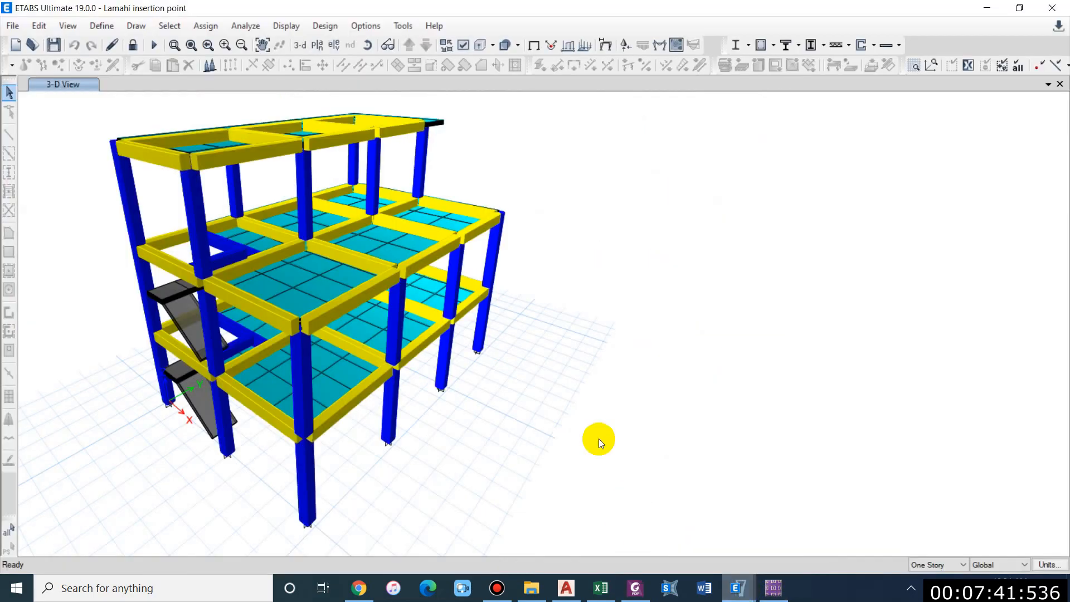
click(283, 25)
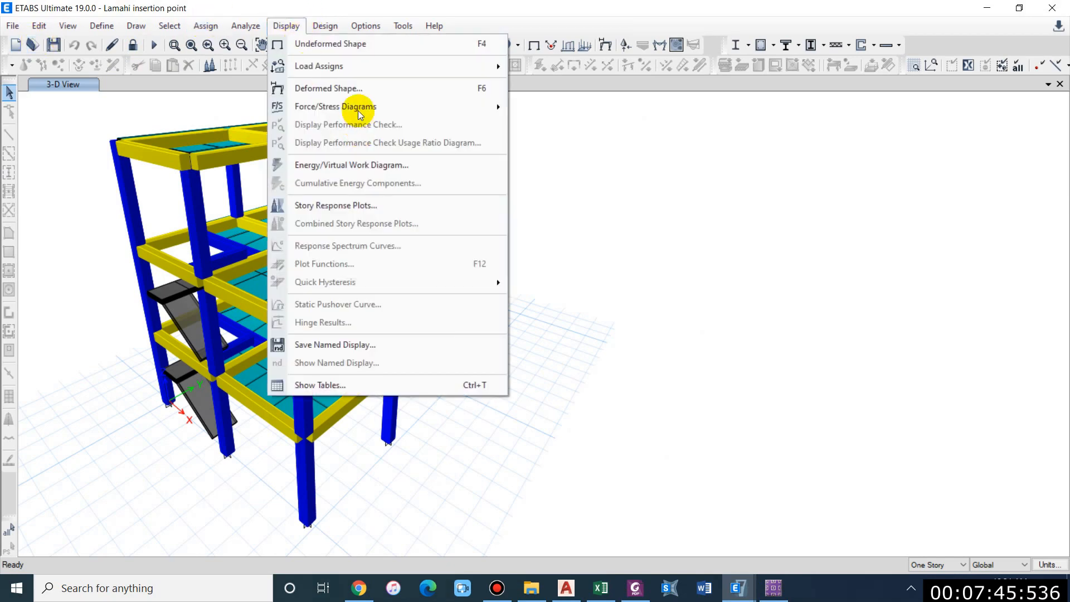
click(321, 384)
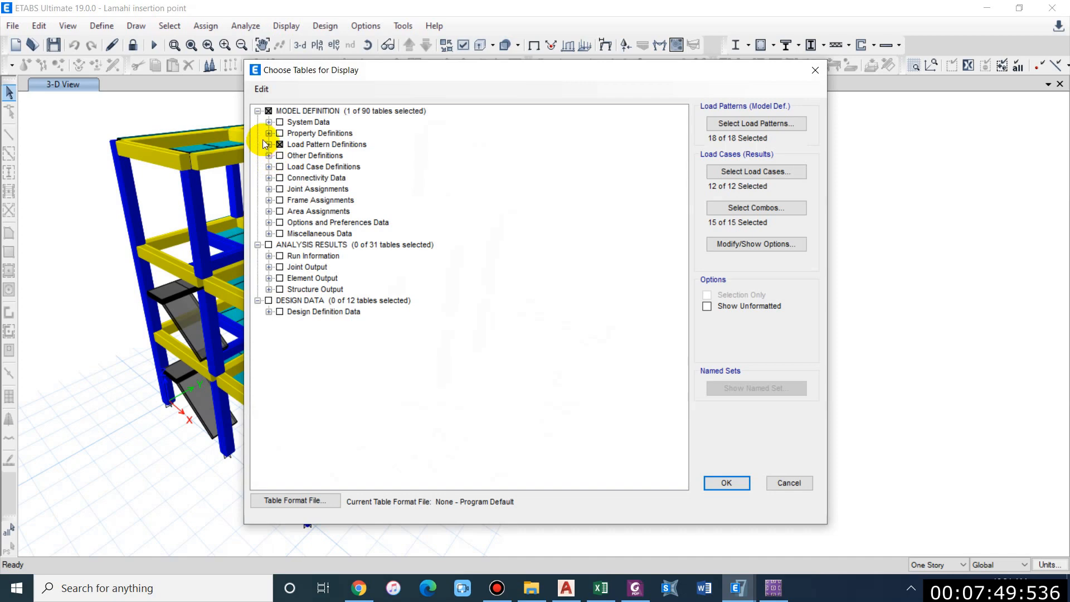
click(269, 145)
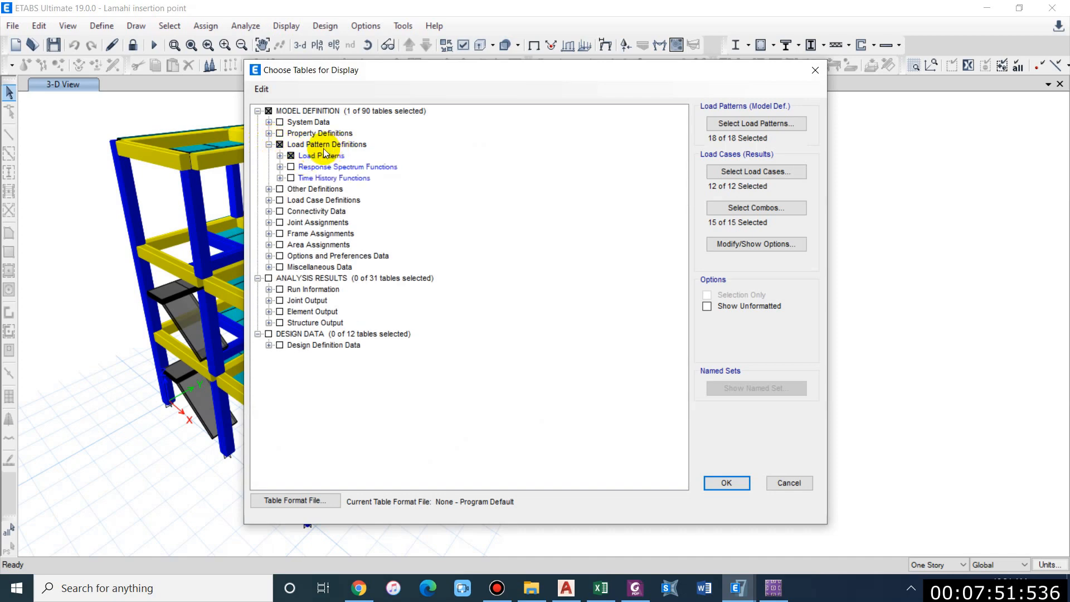
click(279, 156)
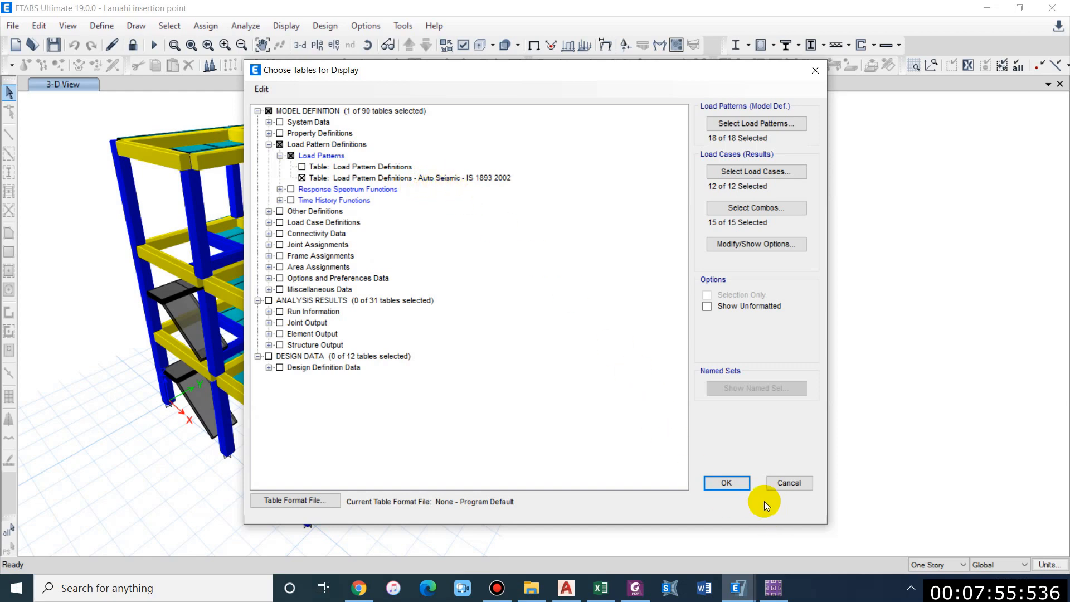
click(727, 482)
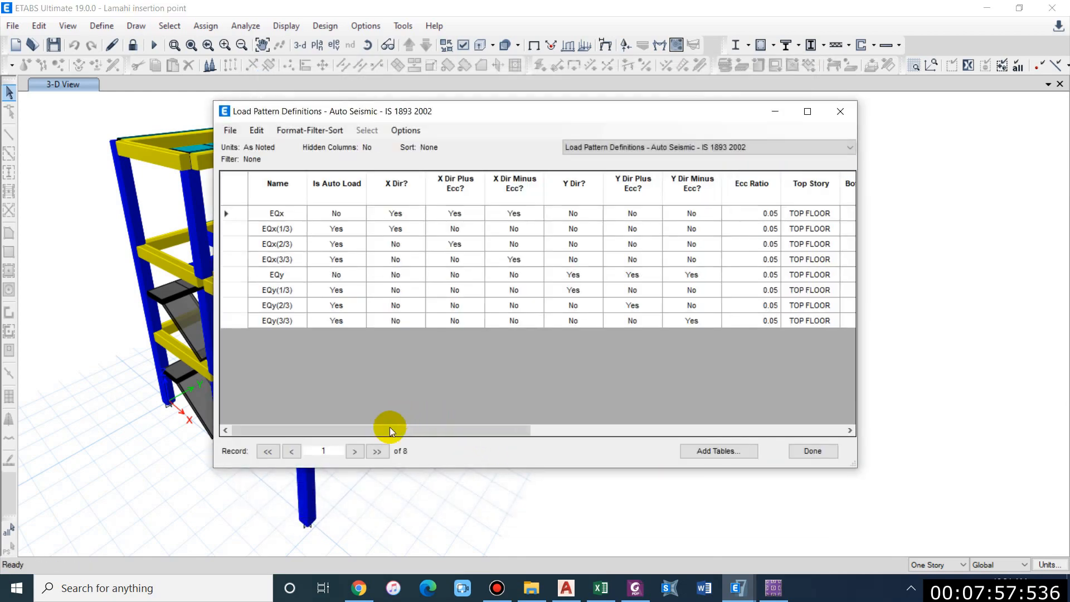
drag(390, 429, 741, 431)
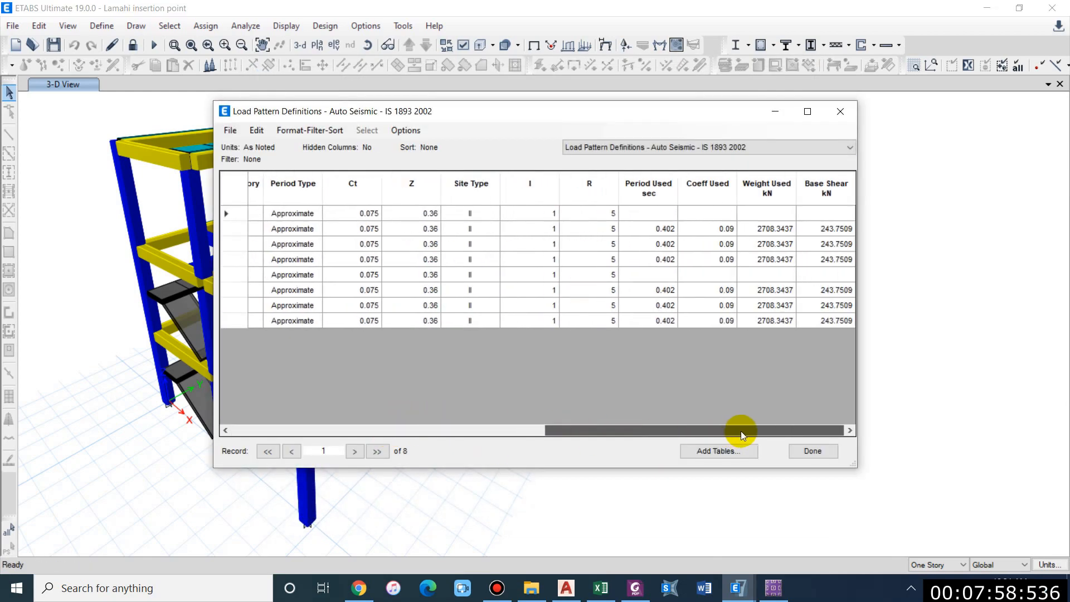
click(719, 229)
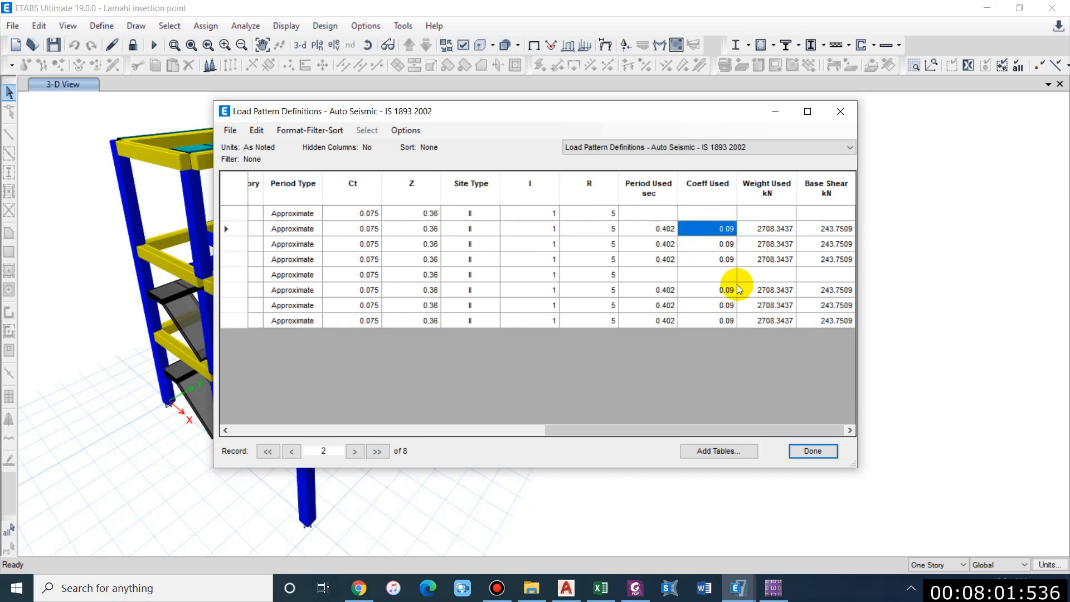
click(798, 453)
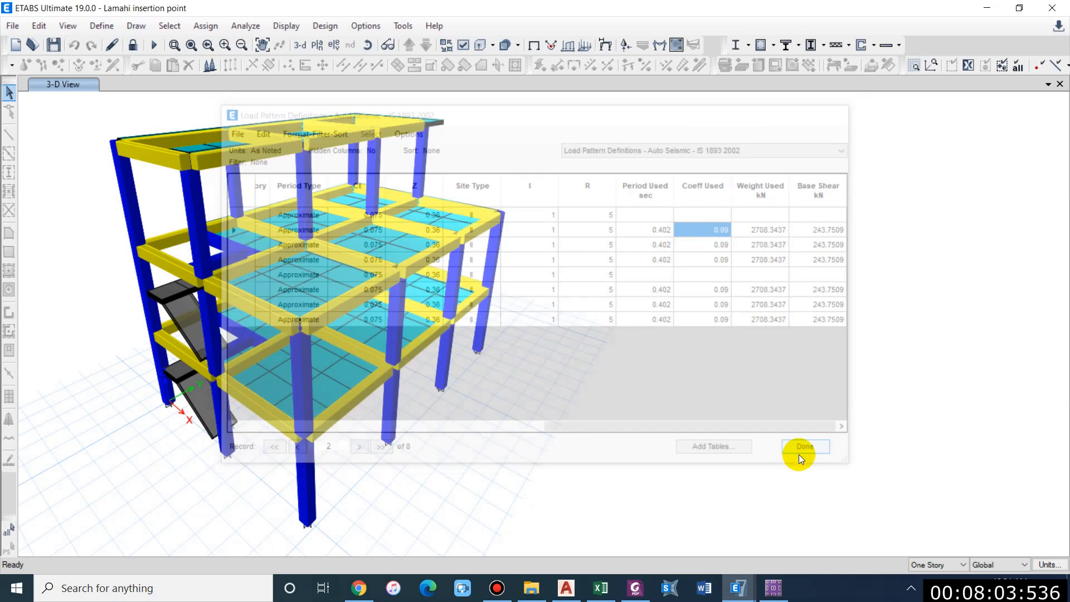
- Reread the IS 1904-1986 load combination clauses in Foxit PhantomPDF, and review the load cases and scale factors of the RXN combination in ETABS
click(635, 588)
click(423, 48)
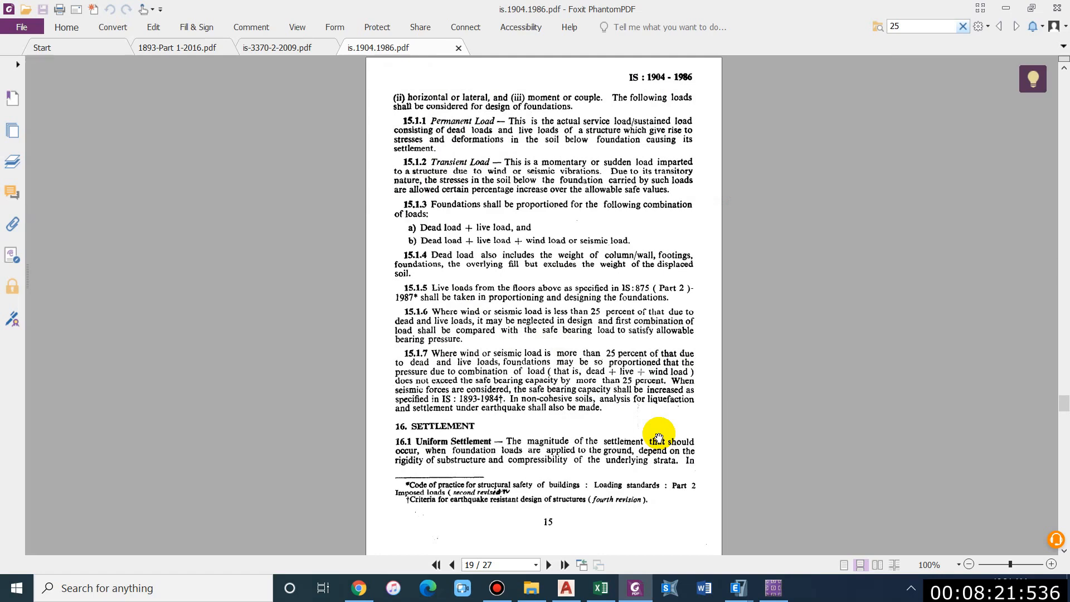
click(738, 588)
click(102, 25)
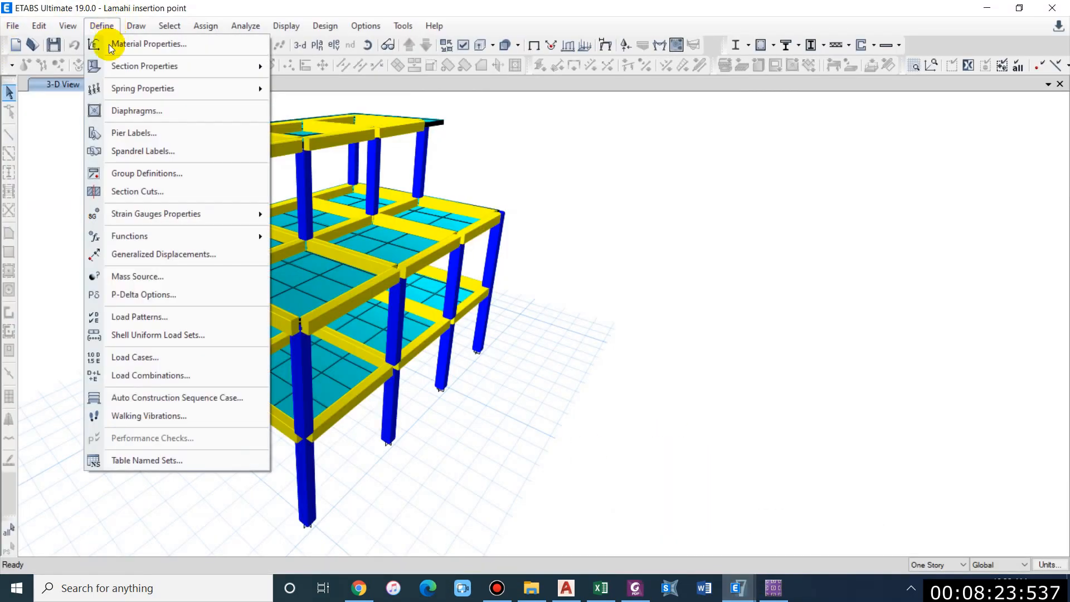
click(199, 375)
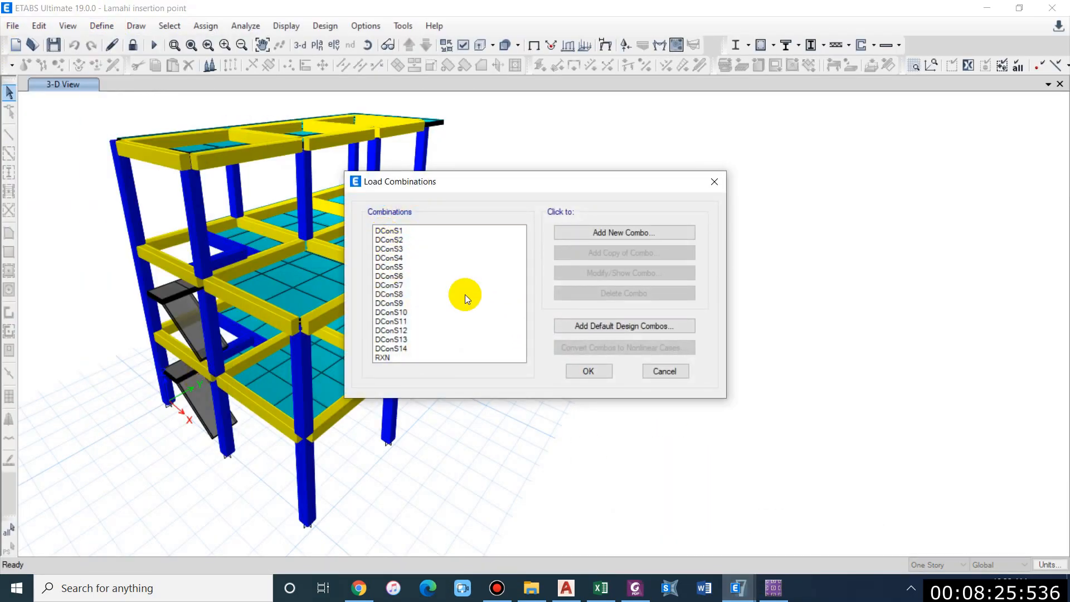
click(369, 357)
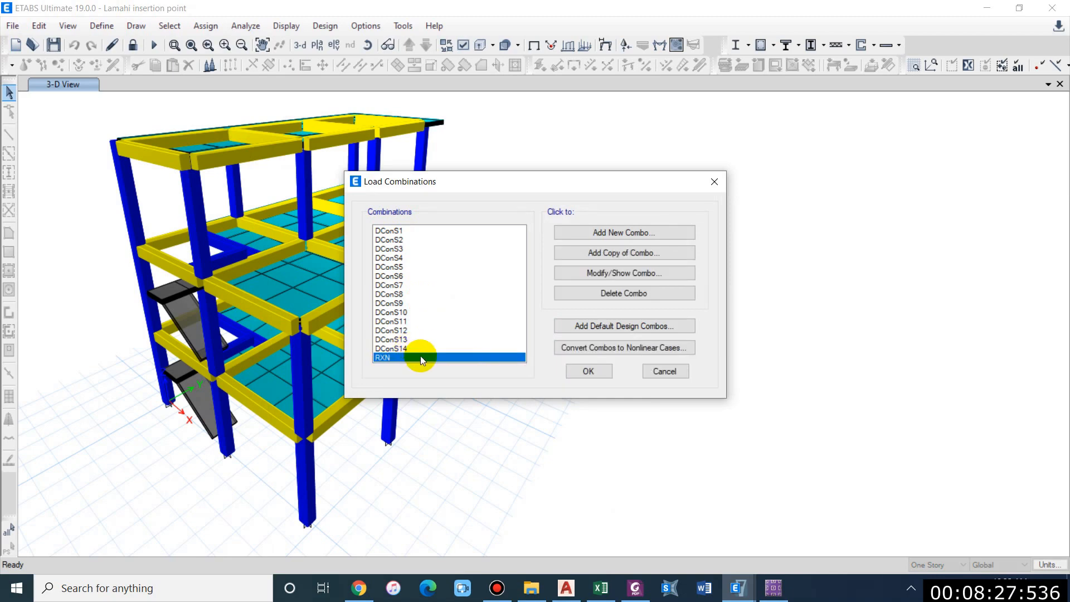
click(592, 273)
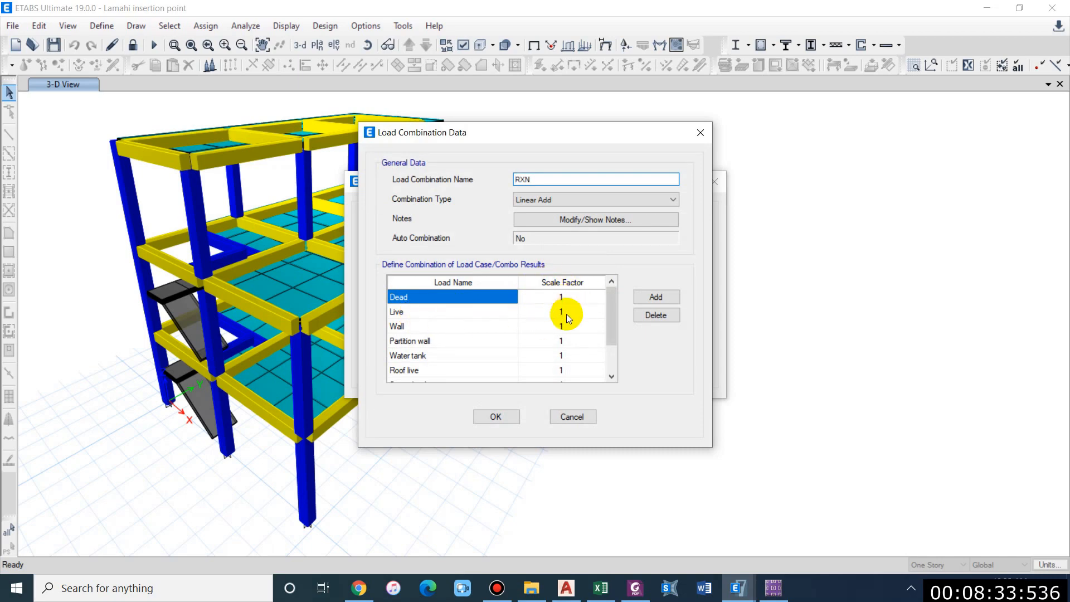
key(Return)
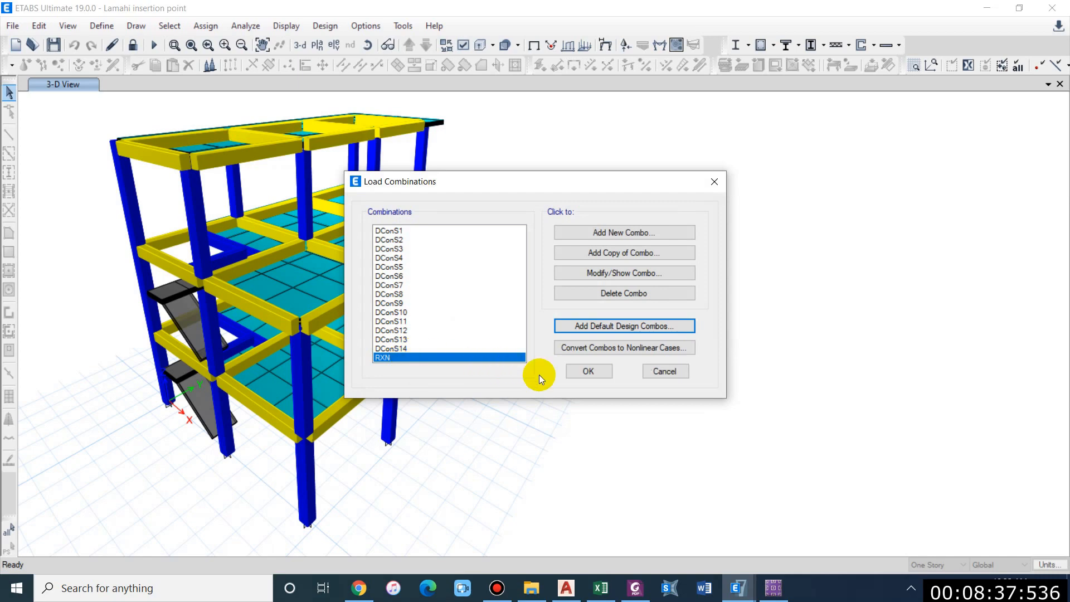
click(583, 372)
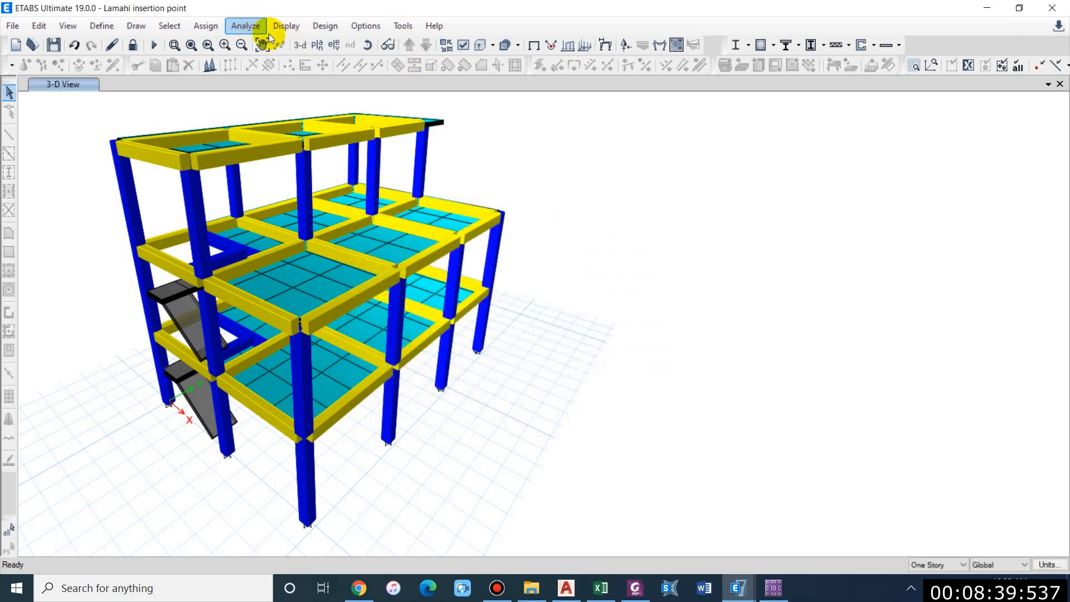
- Show the plan view of the Base level
click(306, 43)
click(315, 44)
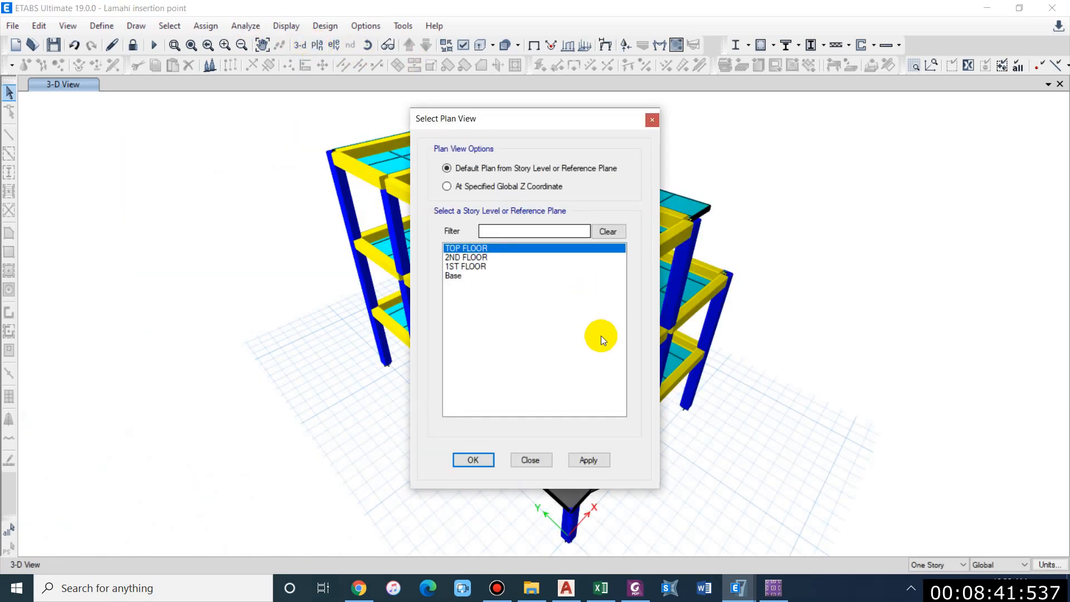
click(480, 277)
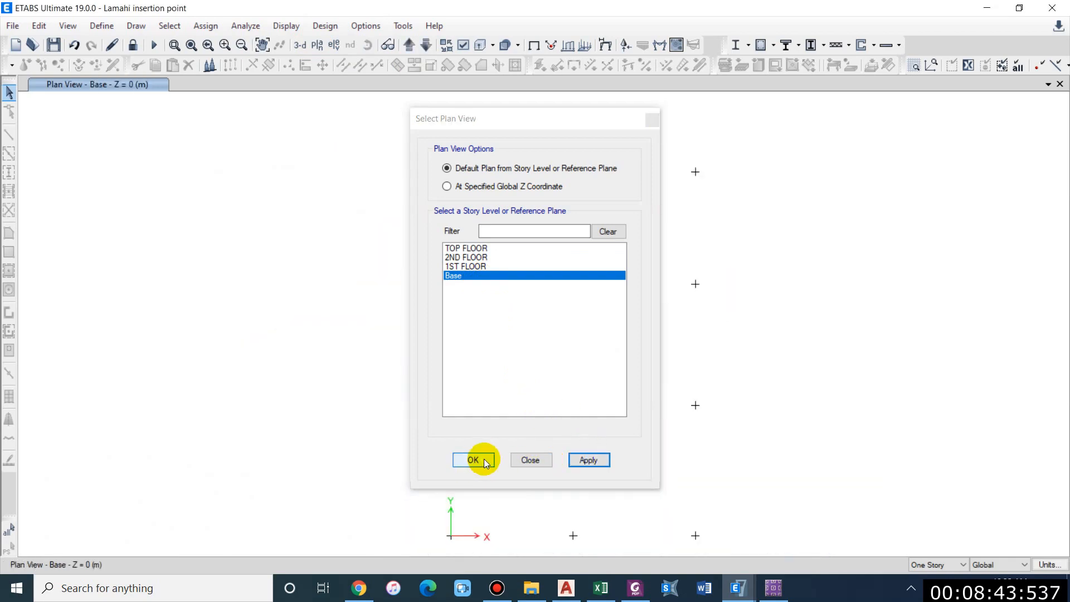
click(480, 459)
middle_drag(702, 162, 523, 197)
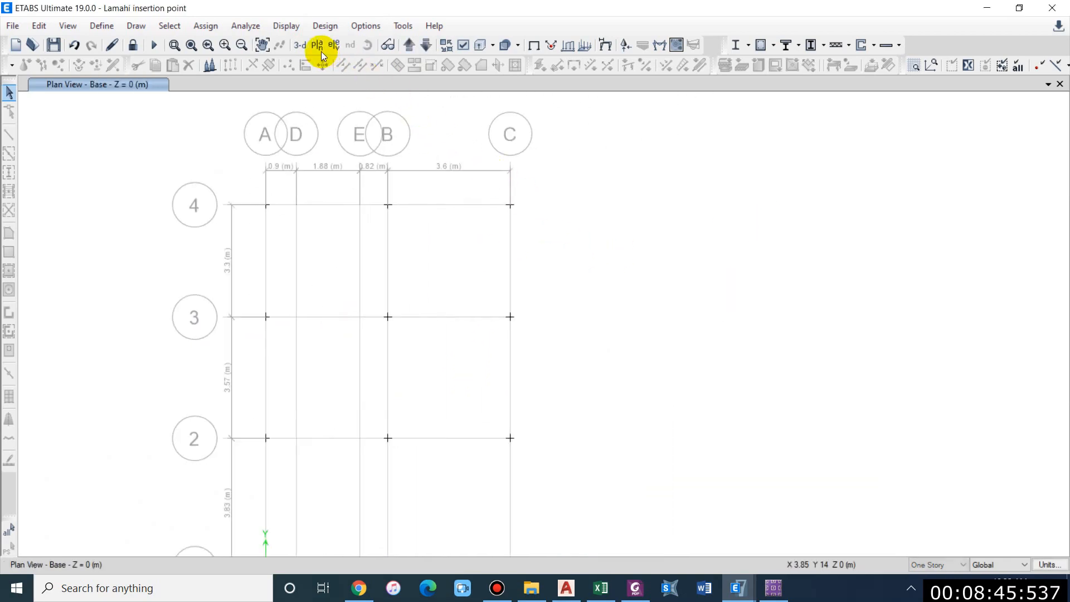
- Display the base reactions for the RXN combination as tabulated values with the Fz, Mx and My components
click(286, 26)
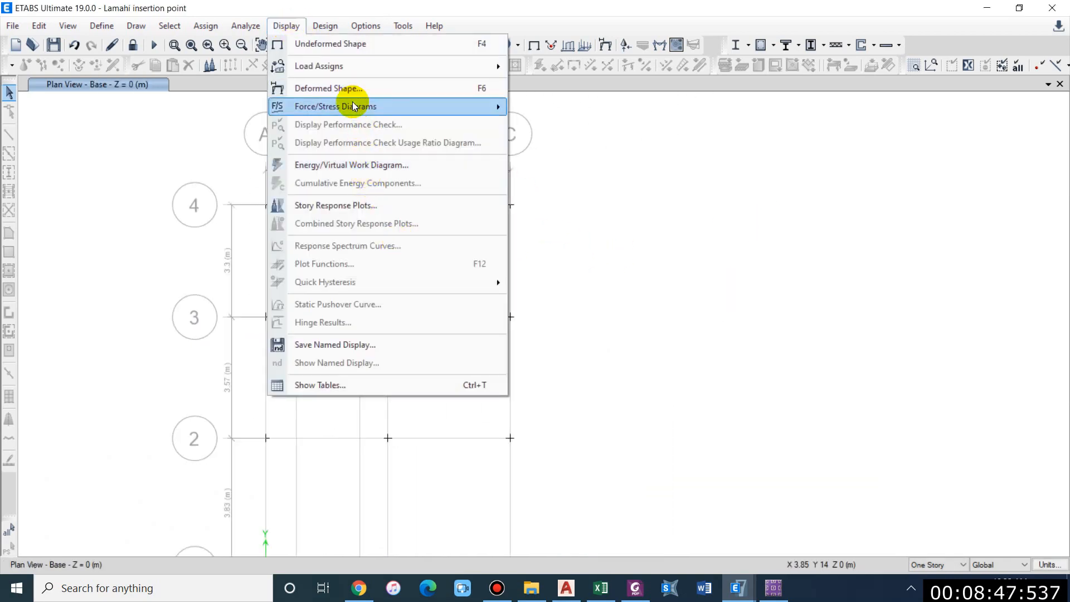
mouse_move(499, 106)
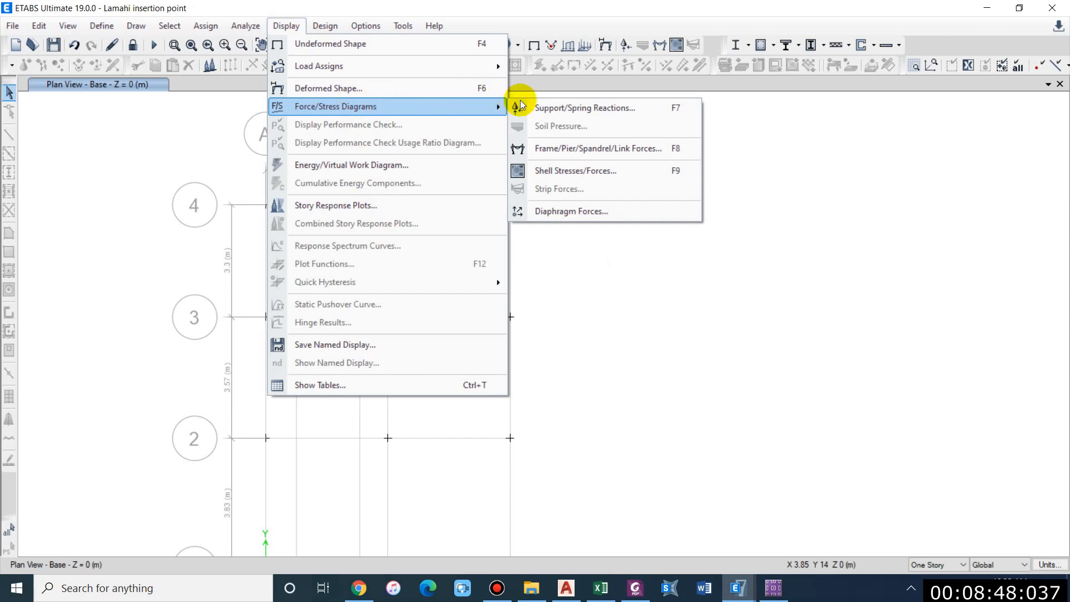
click(604, 110)
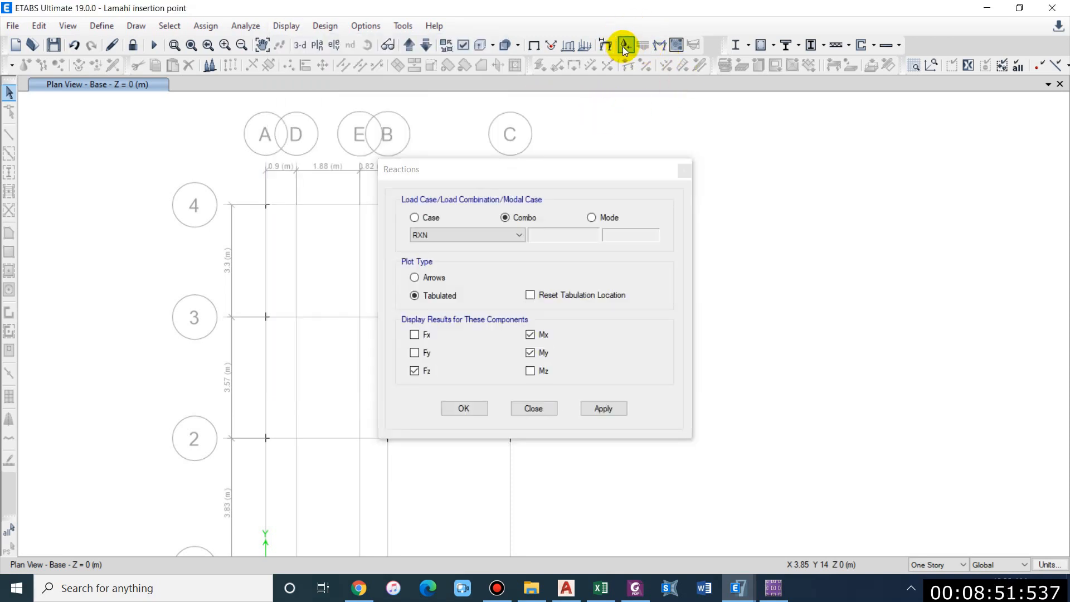
drag(594, 173, 848, 98)
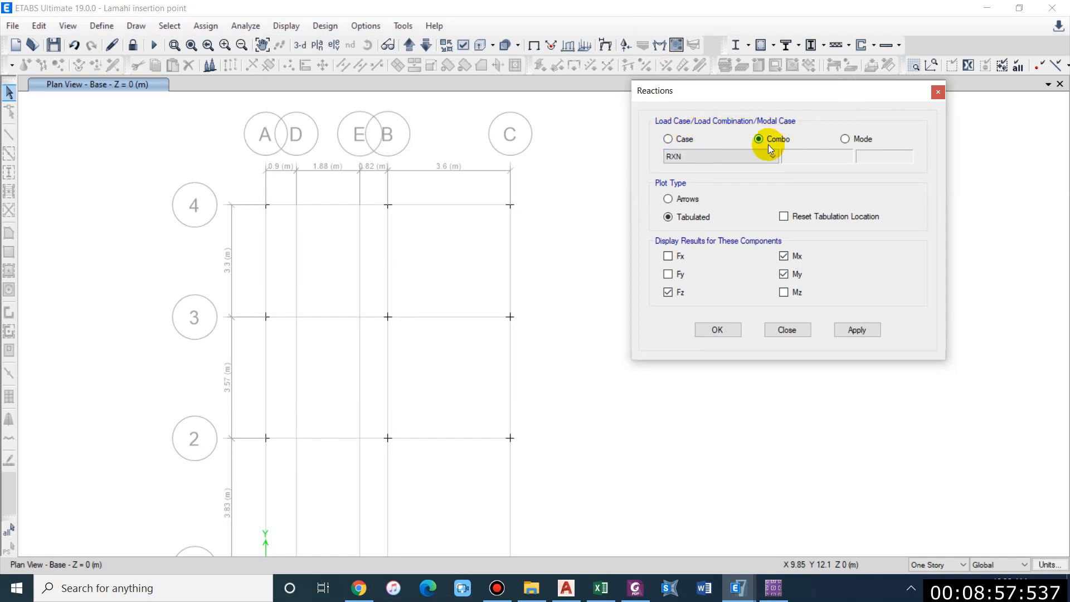
click(704, 156)
click(704, 157)
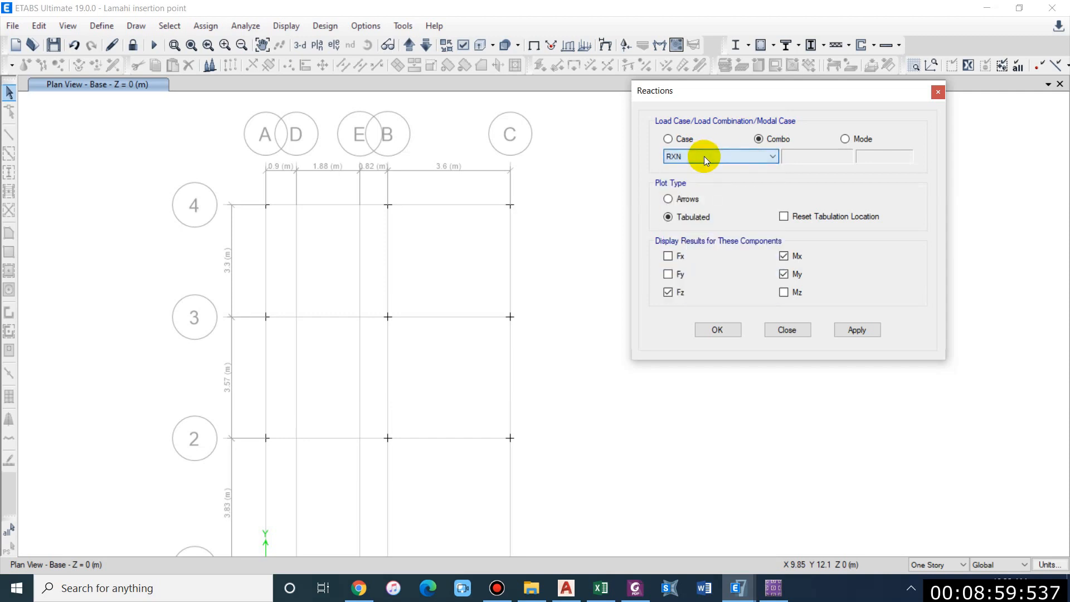
click(705, 156)
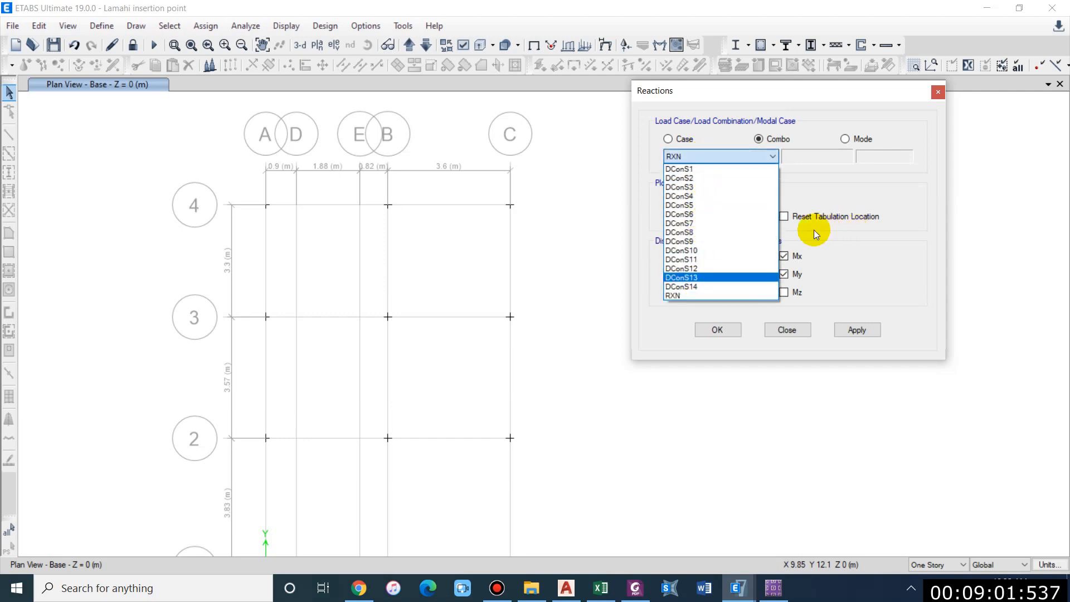
click(714, 296)
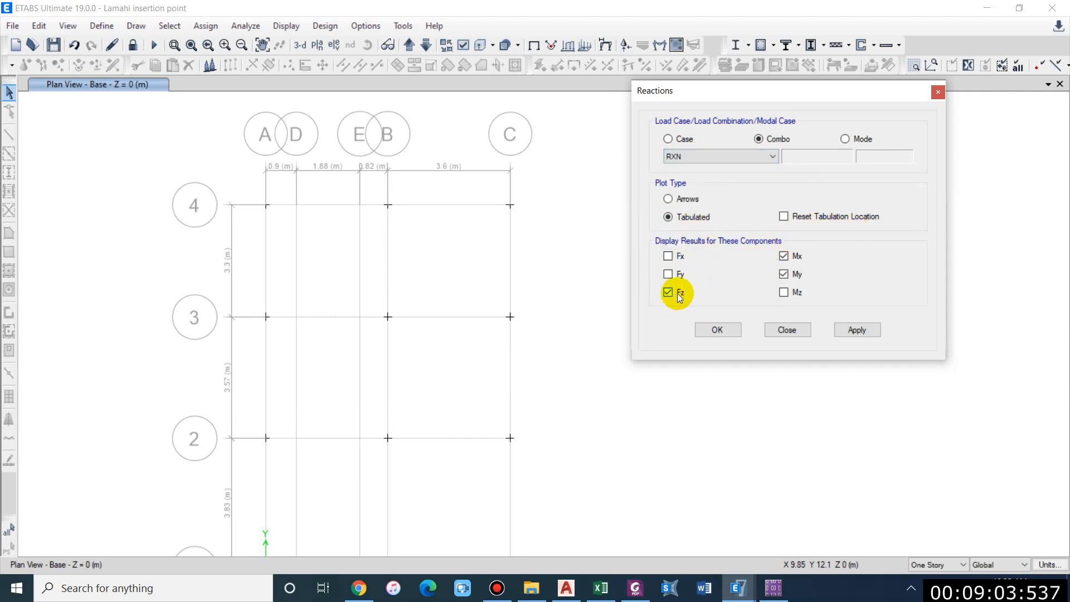
click(857, 329)
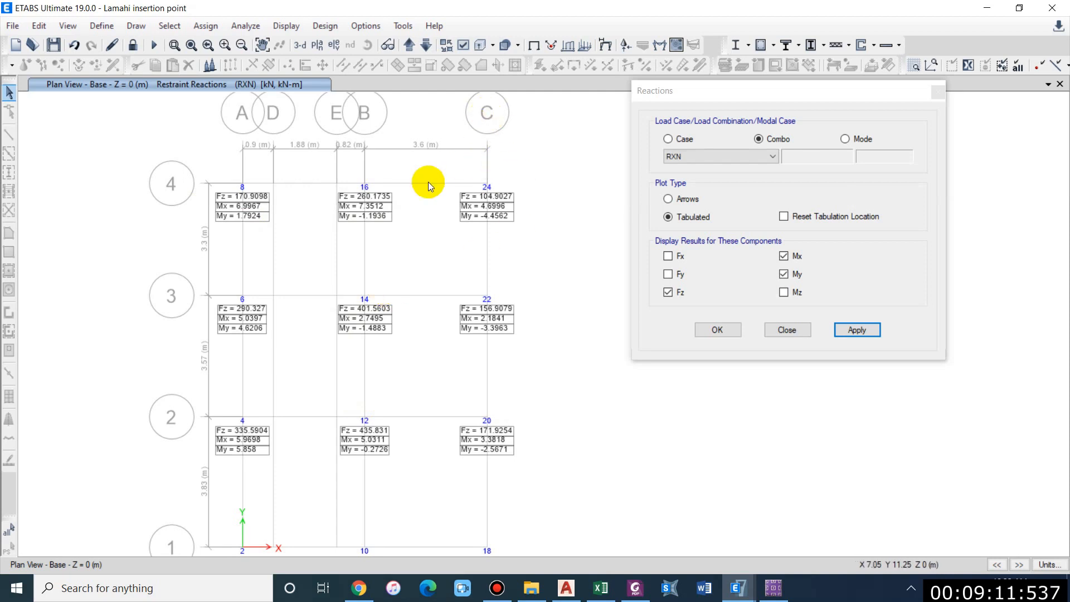
- Examine the tabulated restraint reactions at all column supports on grids 1 to 4 of the base plan
scroll(412, 190, down, 3)
scroll(413, 193, up, 3)
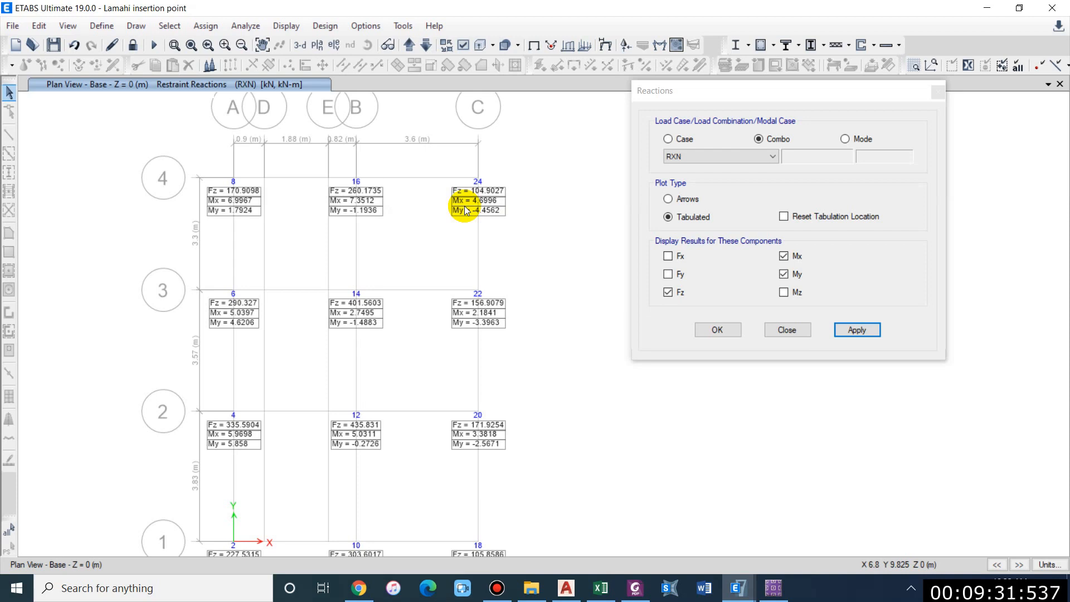
middle_drag(303, 341, 296, 325)
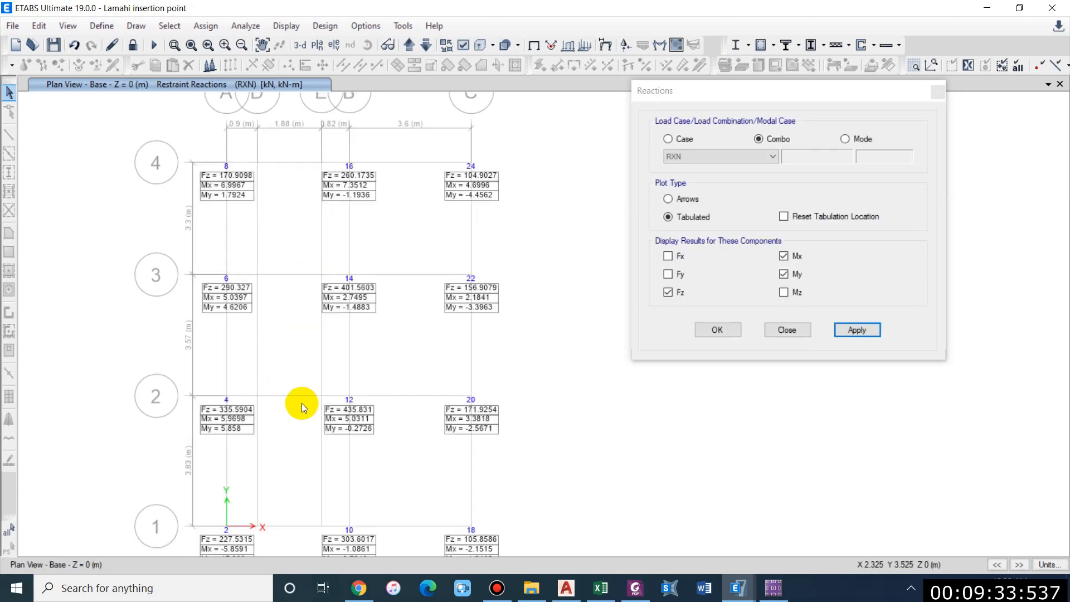
middle_drag(302, 404, 286, 382)
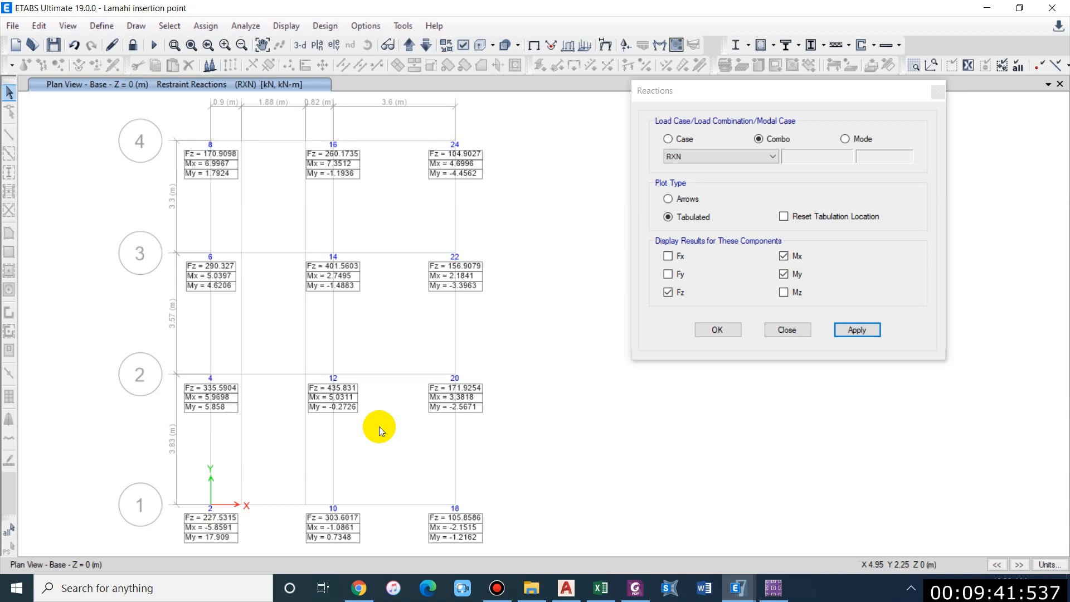
middle_drag(353, 268, 332, 260)
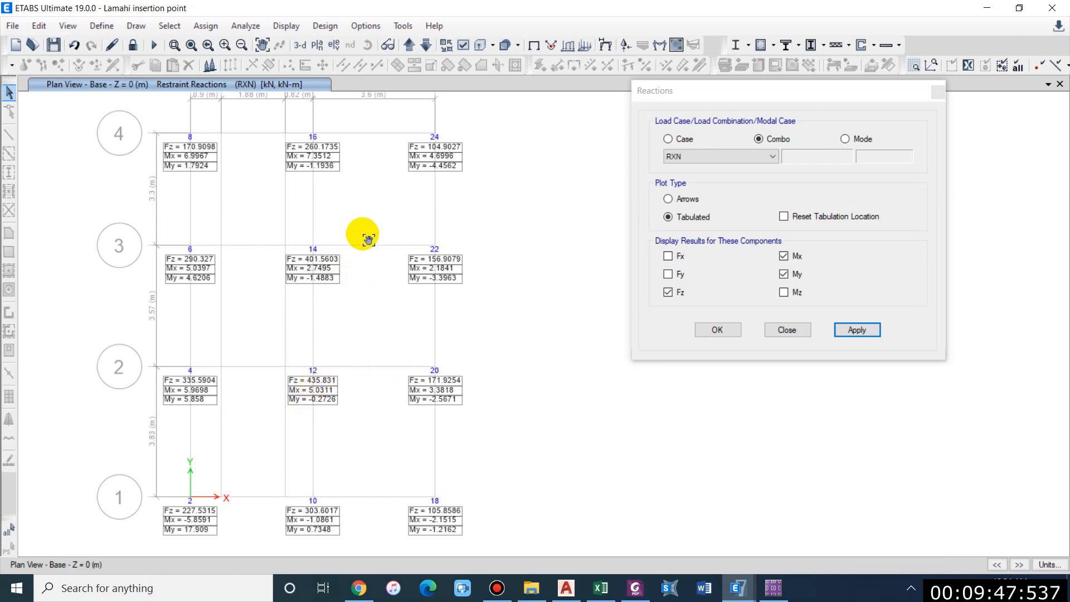
middle_drag(368, 240, 381, 271)
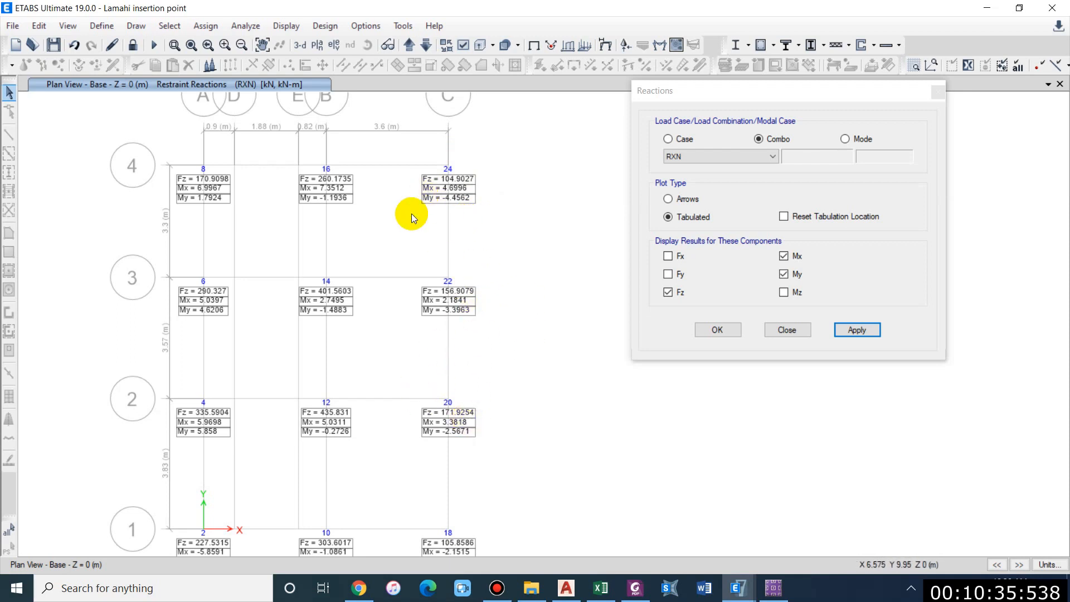
middle_drag(488, 380, 480, 372)
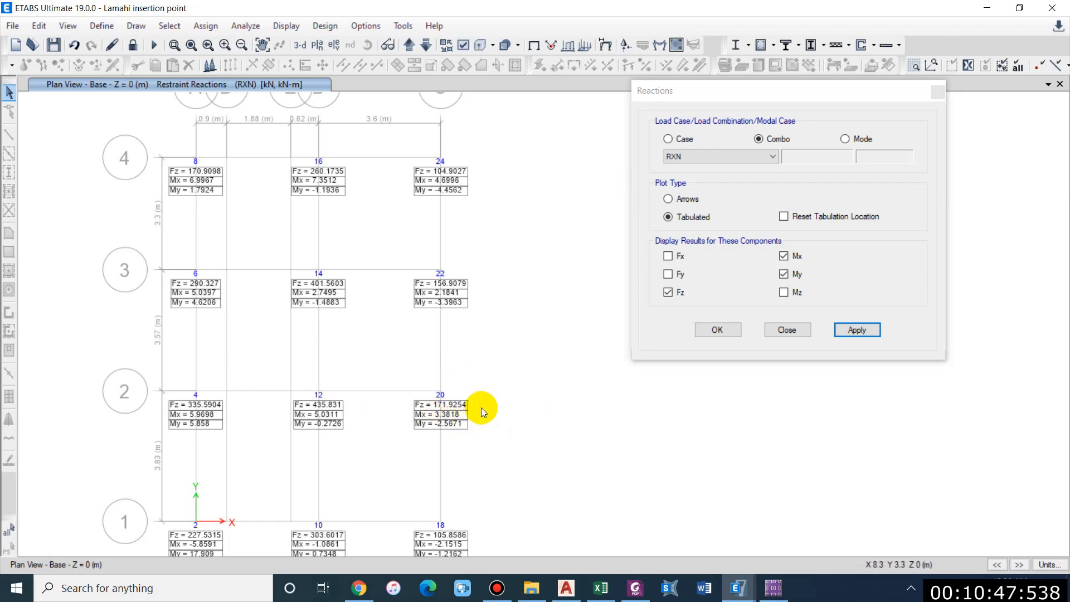
- In the Biaxial FOOTING DESIGN workbook in Excel, set the service axial load to 172 KN and the soil bearing capacity to 110 KN/m²
key(alt+Tab)
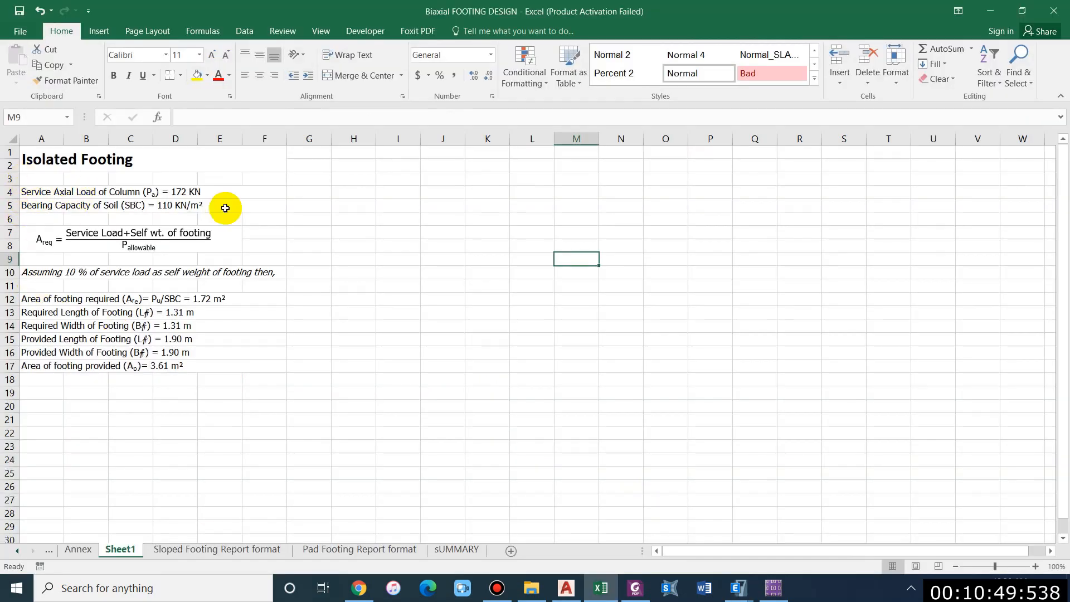
click(52, 194)
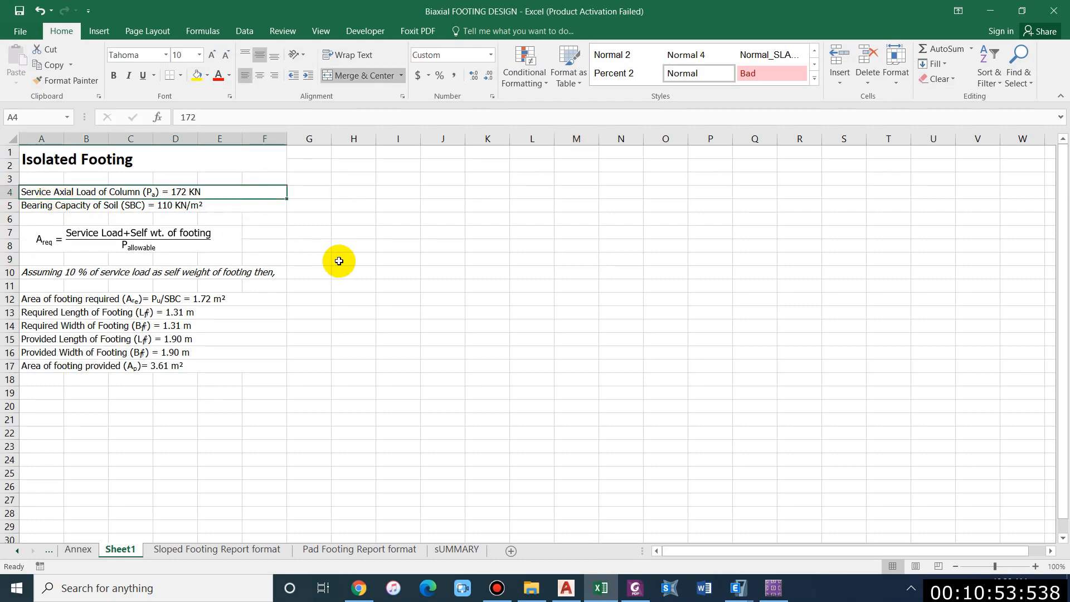
key(alt+Tab)
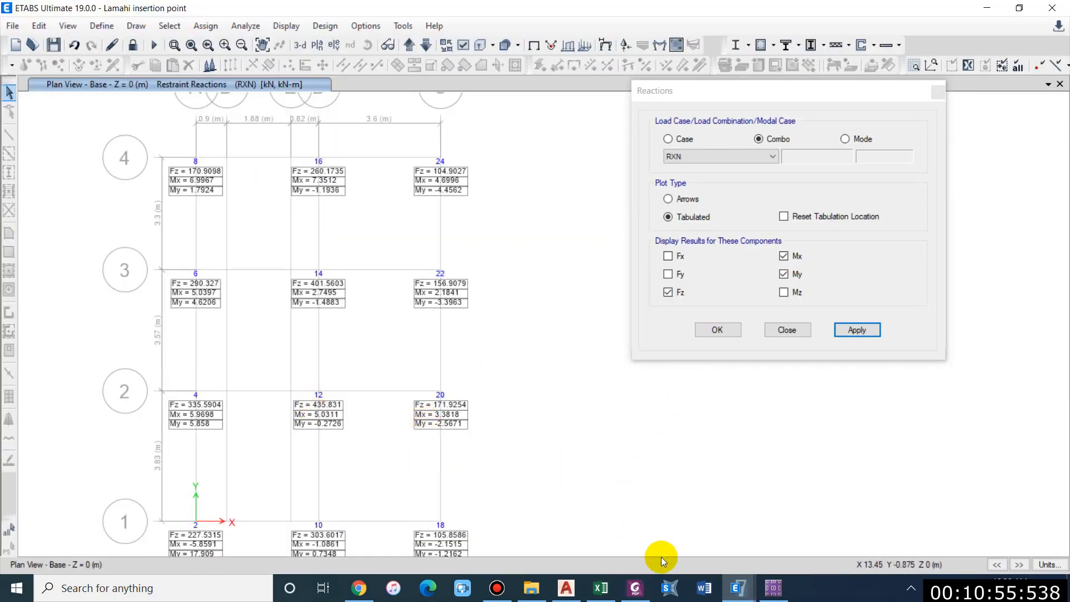
key(alt+Tab)
text(17)
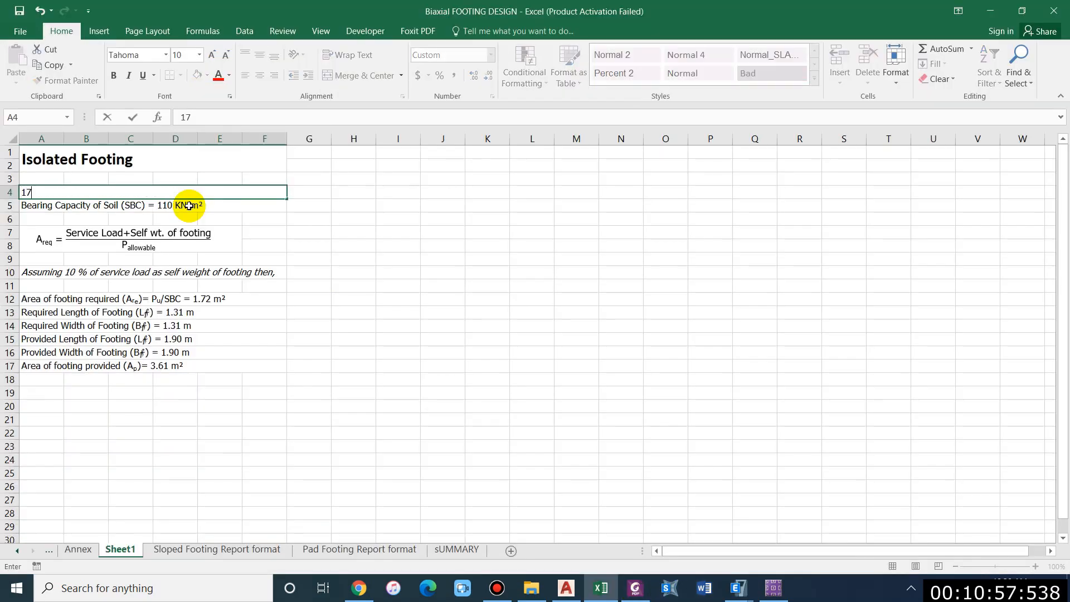
text(2)
key(Return)
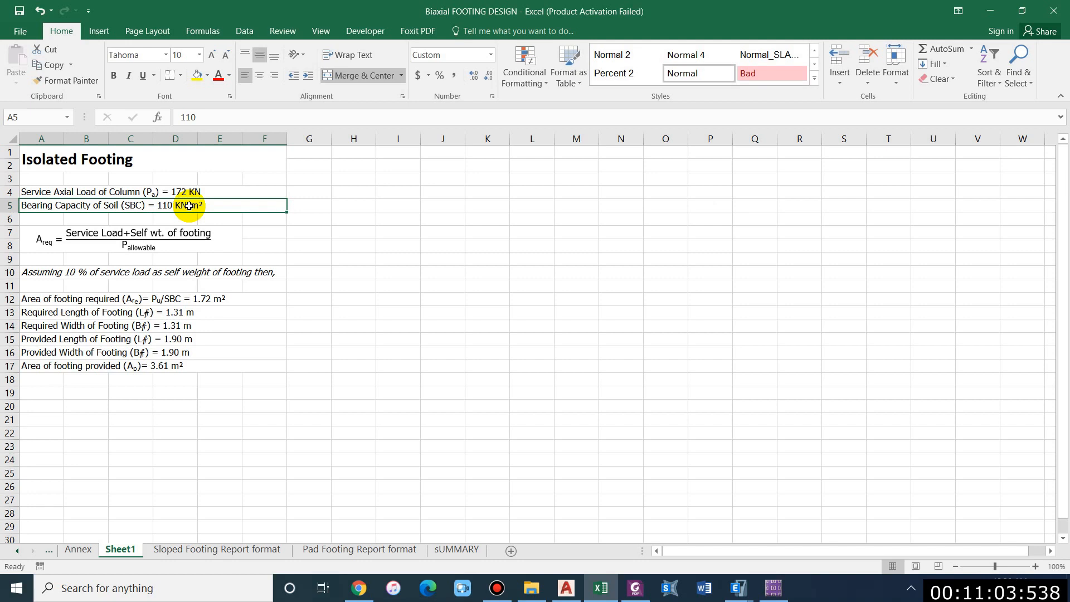
text(110)
key(Return)
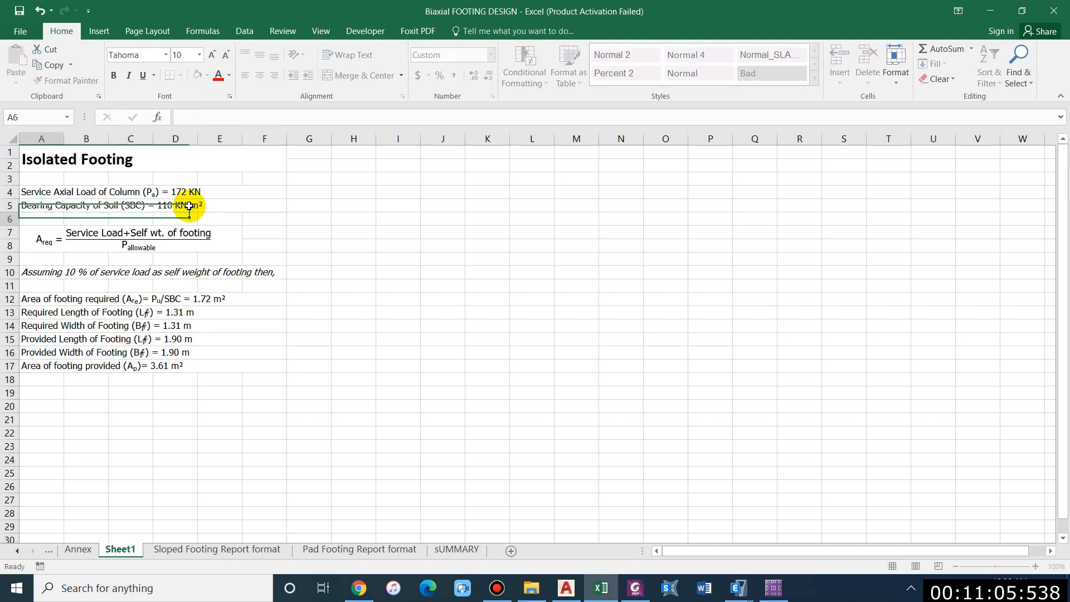
key(Return)
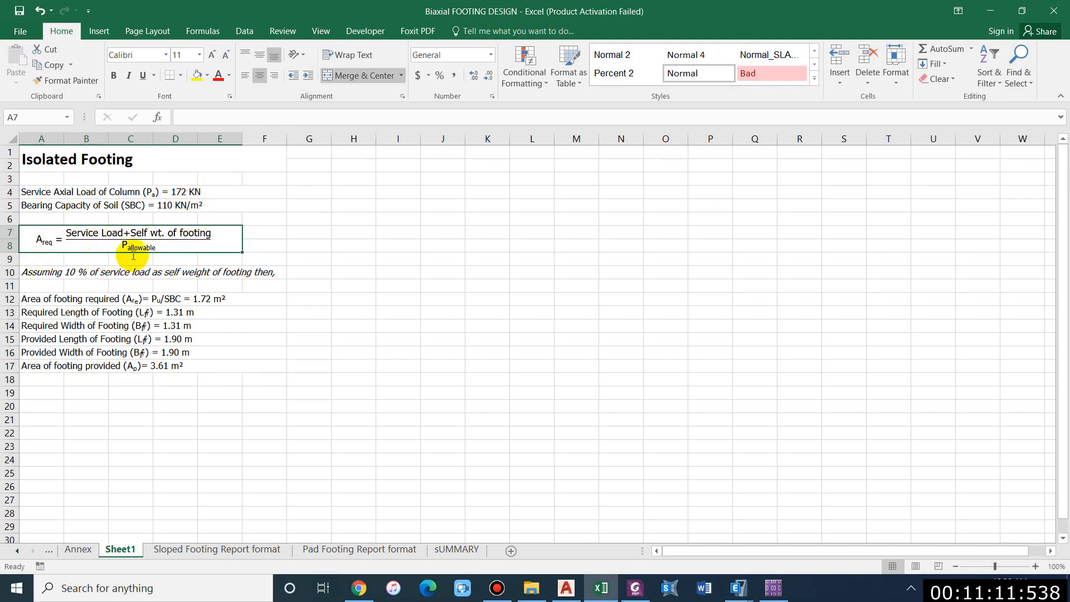
- Switch to Foxit PhantomPDF and read the bearing area procedure in clause 16.3.2 of IS 1904-1986
click(636, 588)
scroll(492, 324, down, 20)
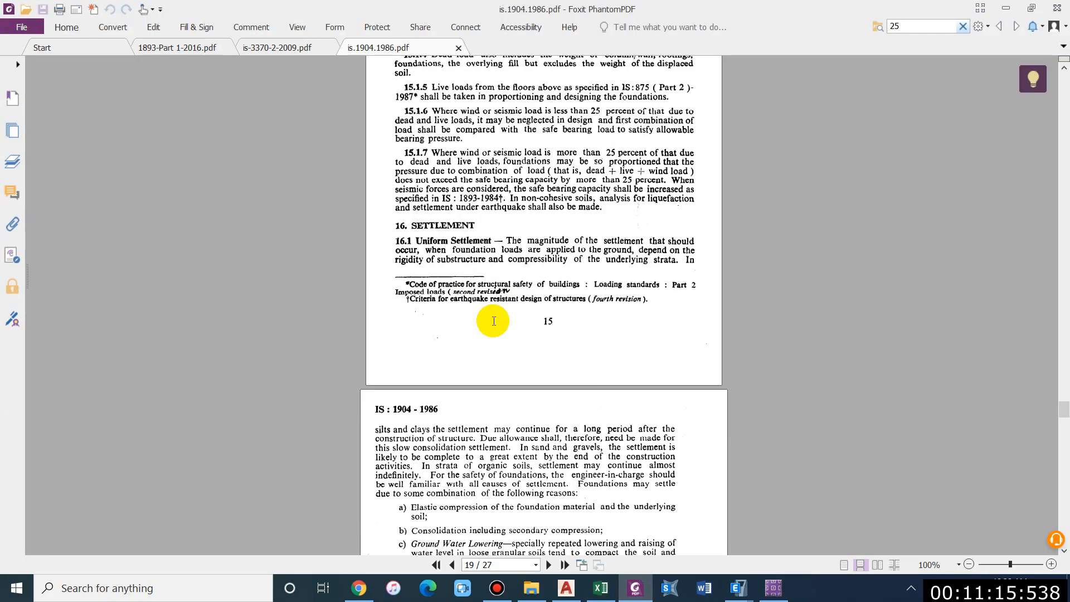
scroll(542, 287, down, 5)
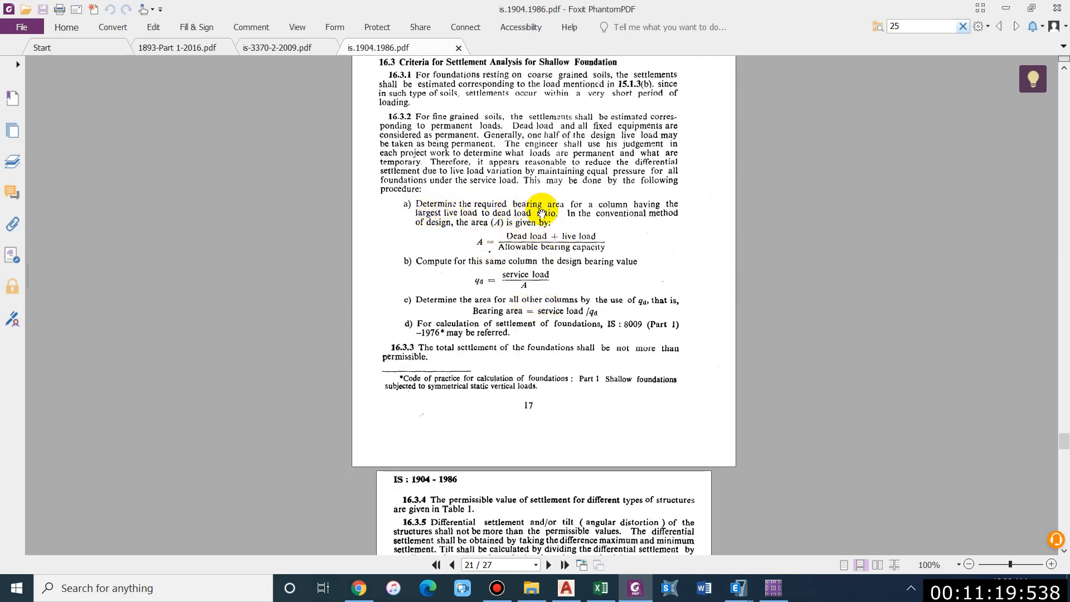
click(1005, 10)
- Return to the Excel footing sheet and review the self-weight assumption and the formulas for required footing area, length and width
click(65, 282)
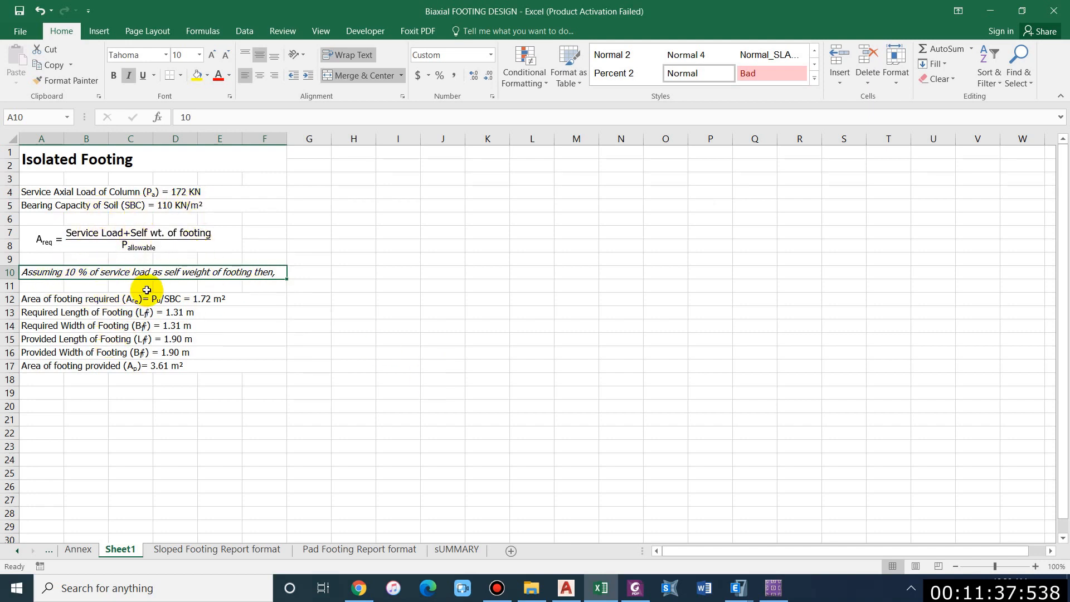
key(Down)
key(Down)
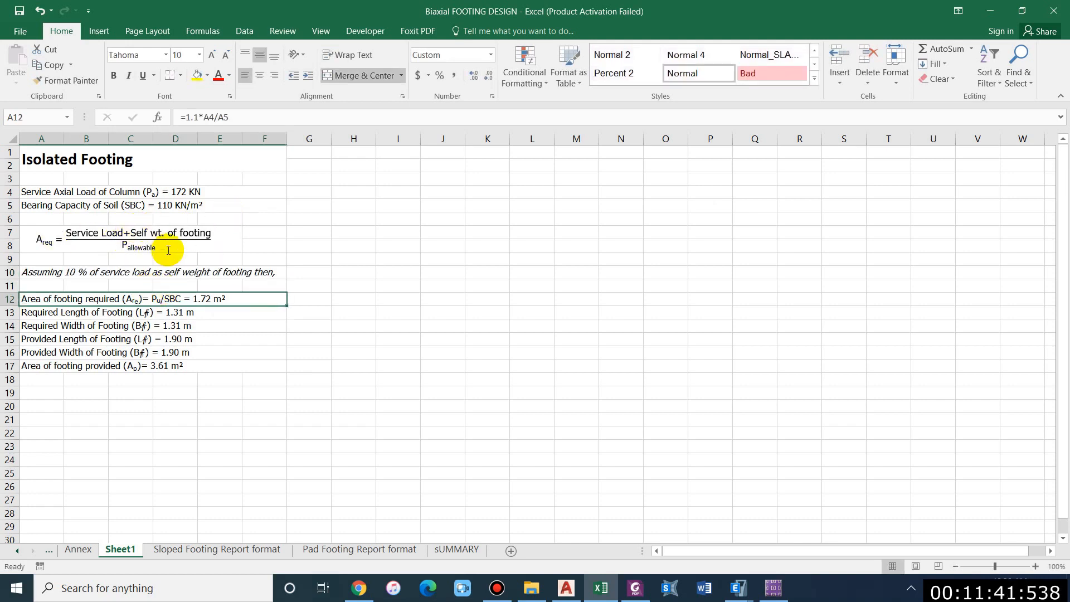
click(488, 274)
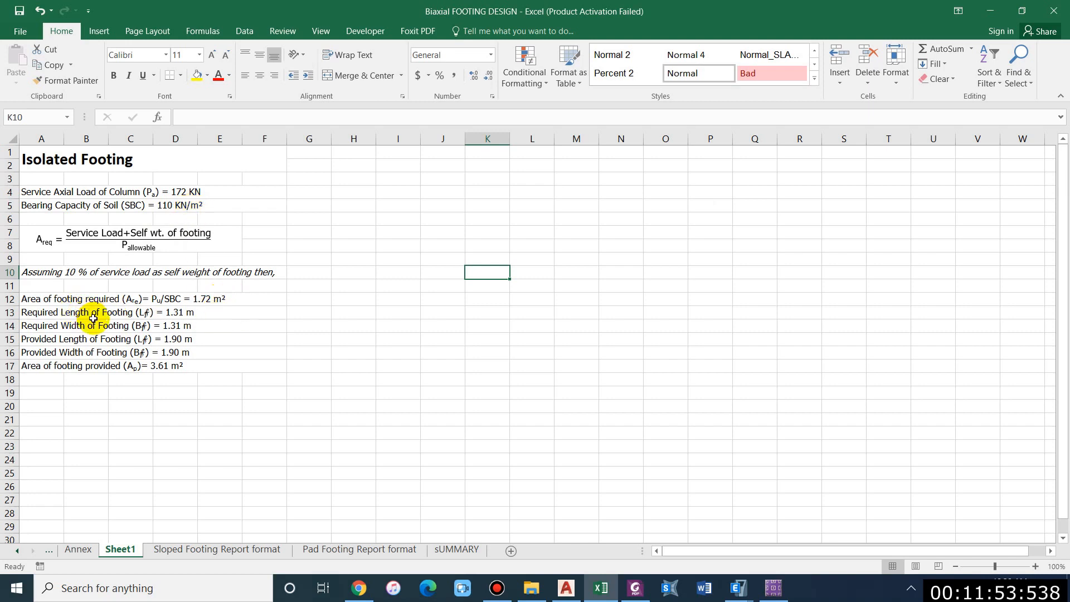
click(56, 300)
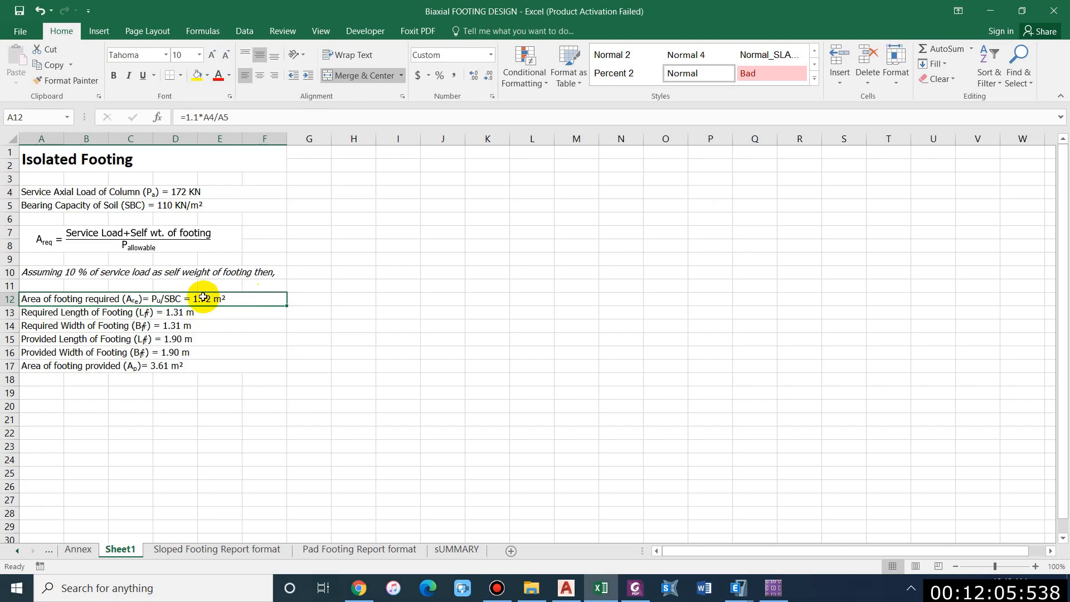
click(87, 312)
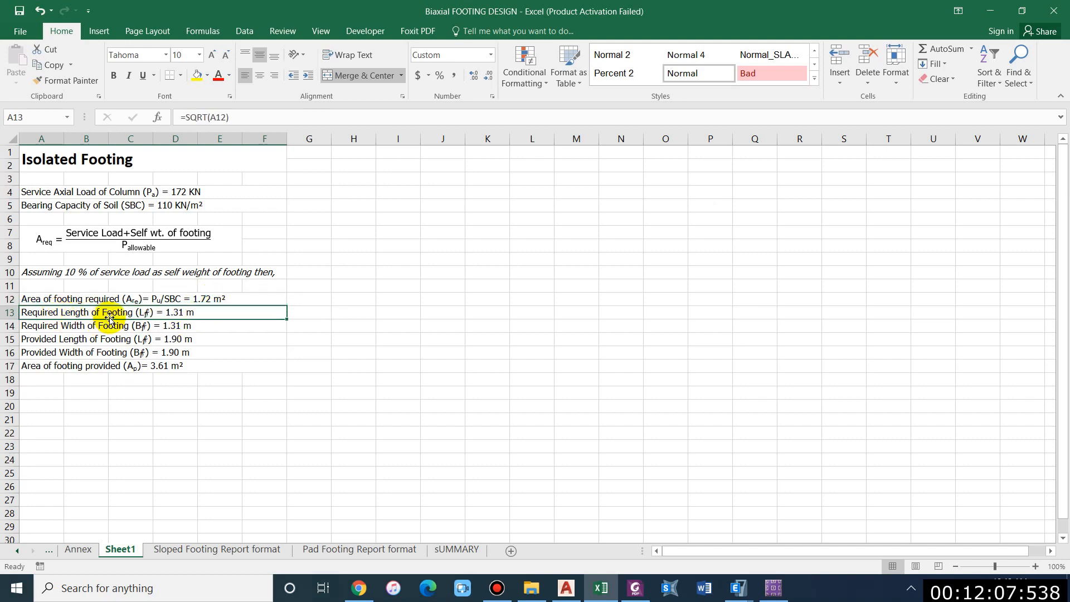
click(42, 326)
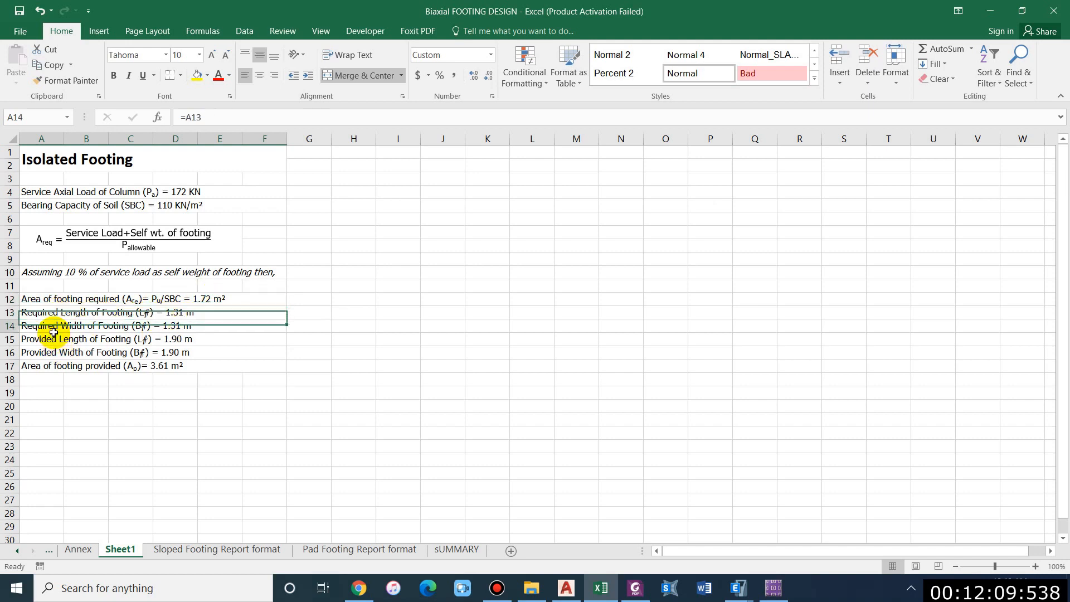
- Set both the provided length and the provided width of the footing to 1.6 m
click(199, 339)
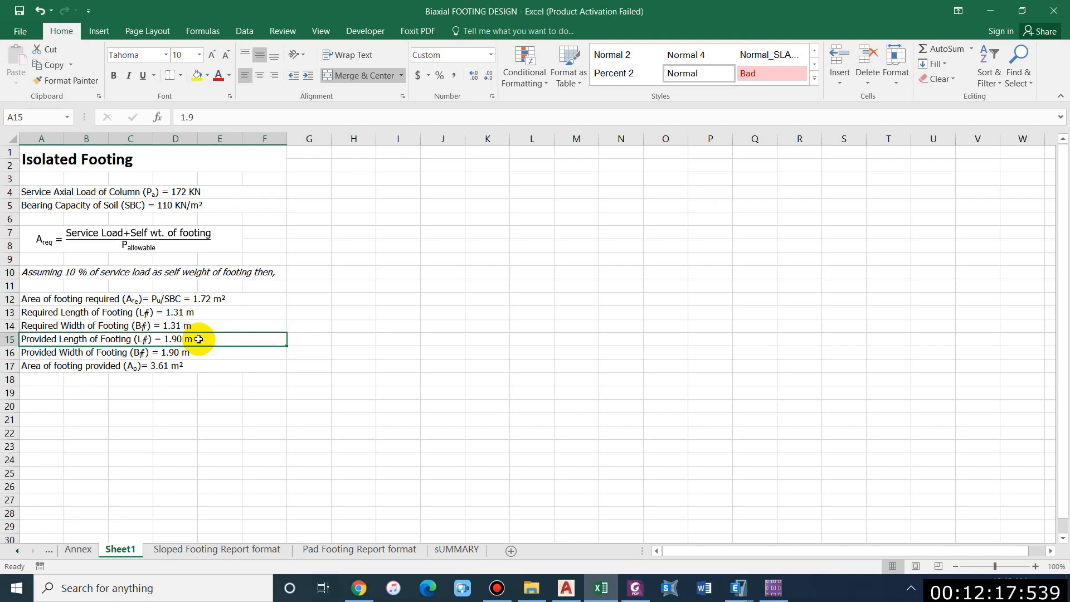
text(1.)
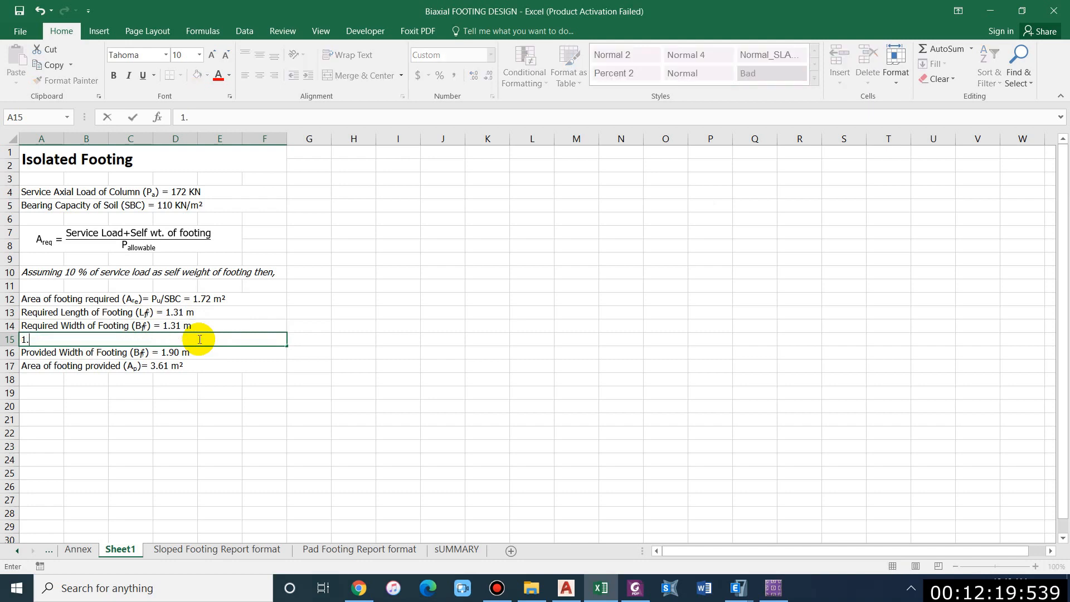
text(6)
key(Return)
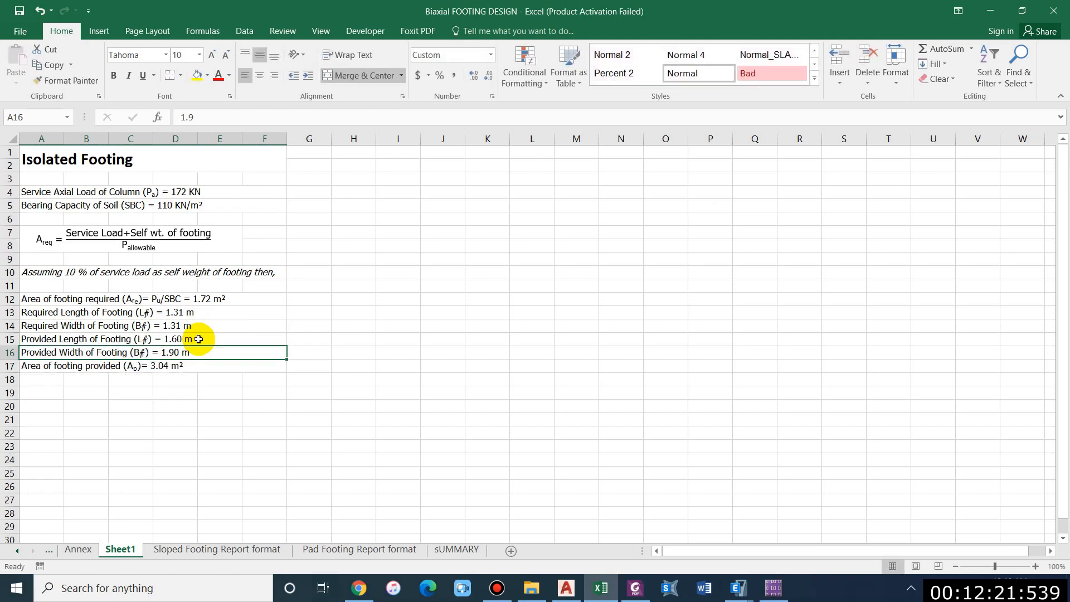
text(1.6)
key(Return)
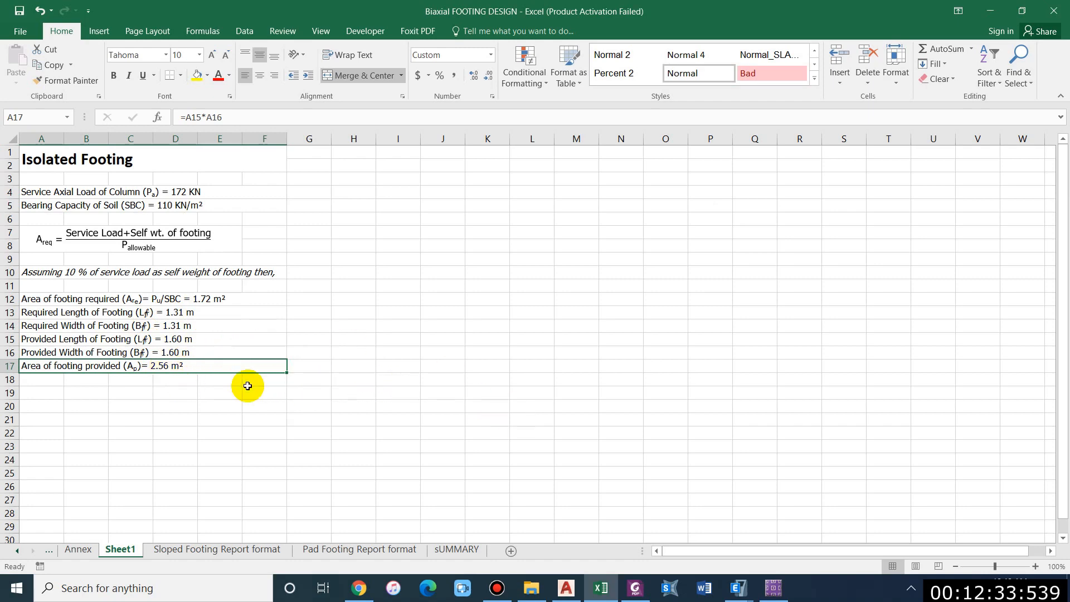
- Switch to SAFE 2016 and name the LIVE-type load pattern Column Reaction
click(773, 588)
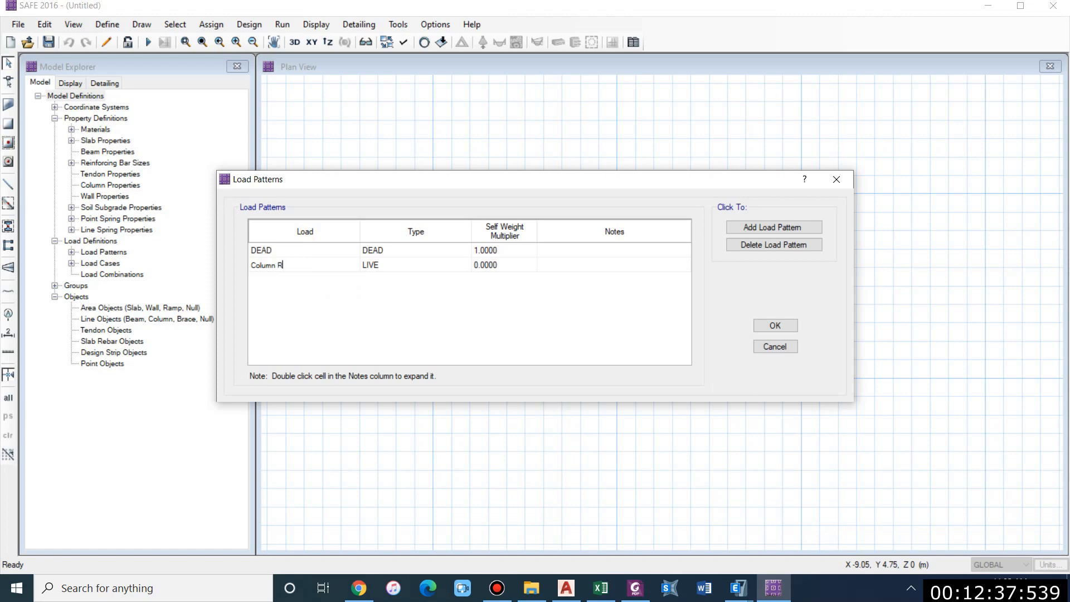
text(eaction)
click(292, 265)
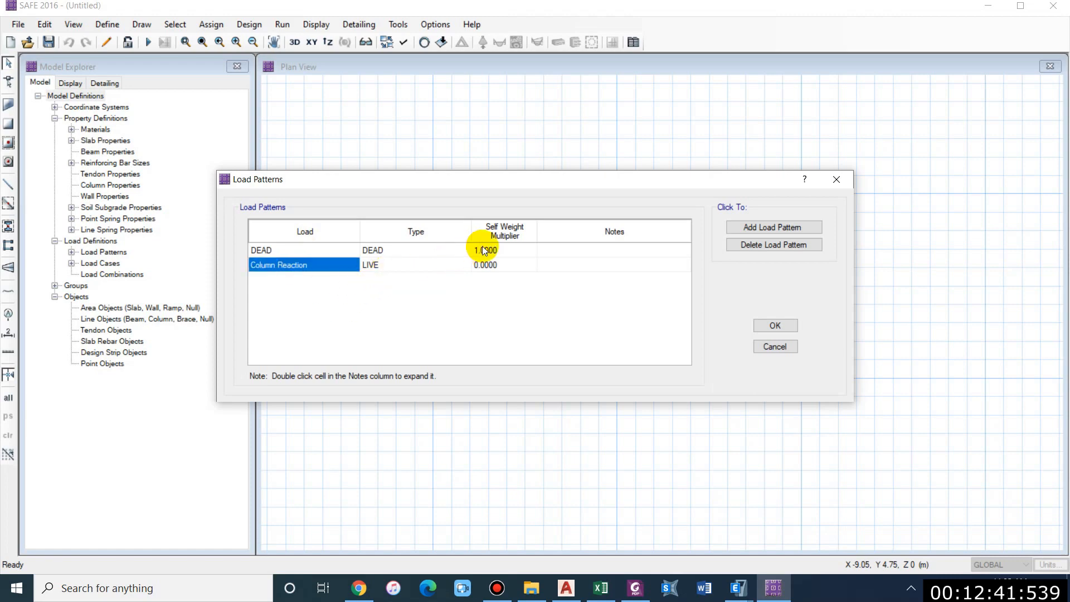
- Change the type of the Column Reaction load pattern to DEAD and accept the load patterns
click(408, 270)
click(459, 266)
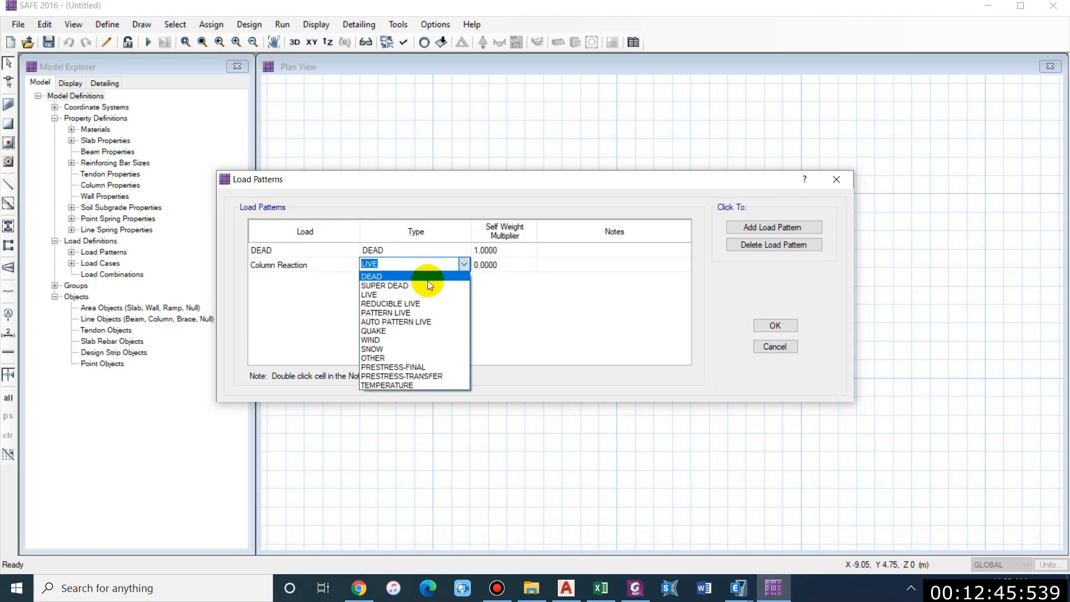
click(427, 276)
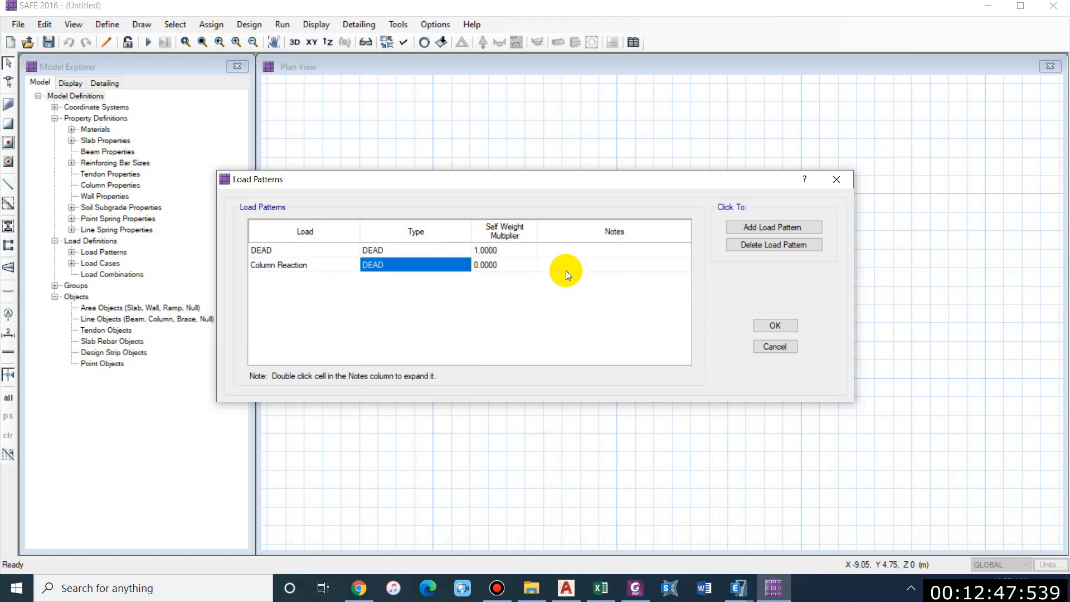
click(776, 326)
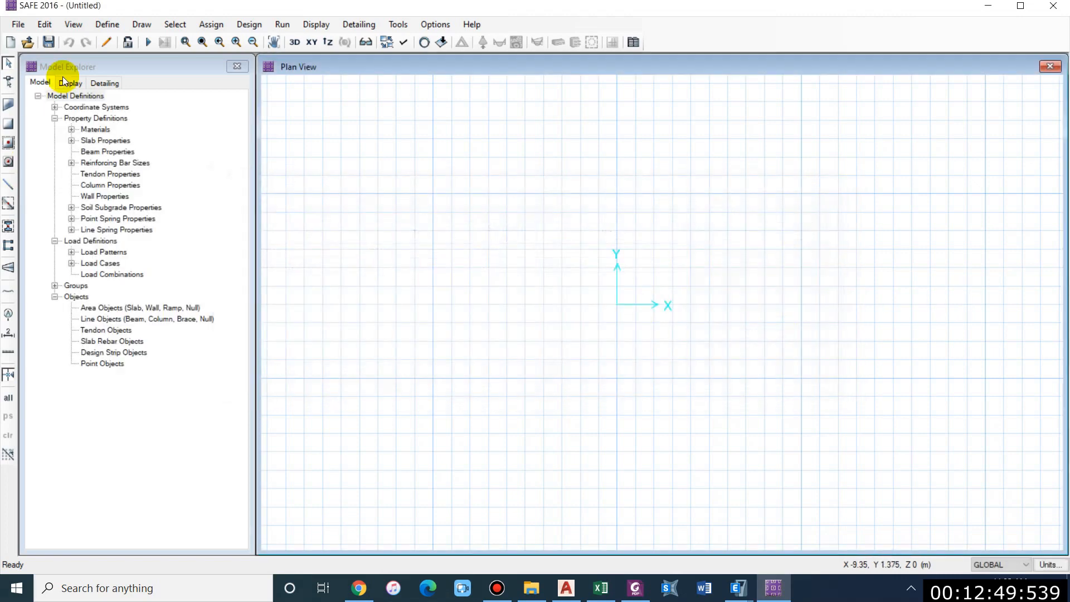
- Rename the LIVE load case to Column Reaction and accept the load cases
click(102, 25)
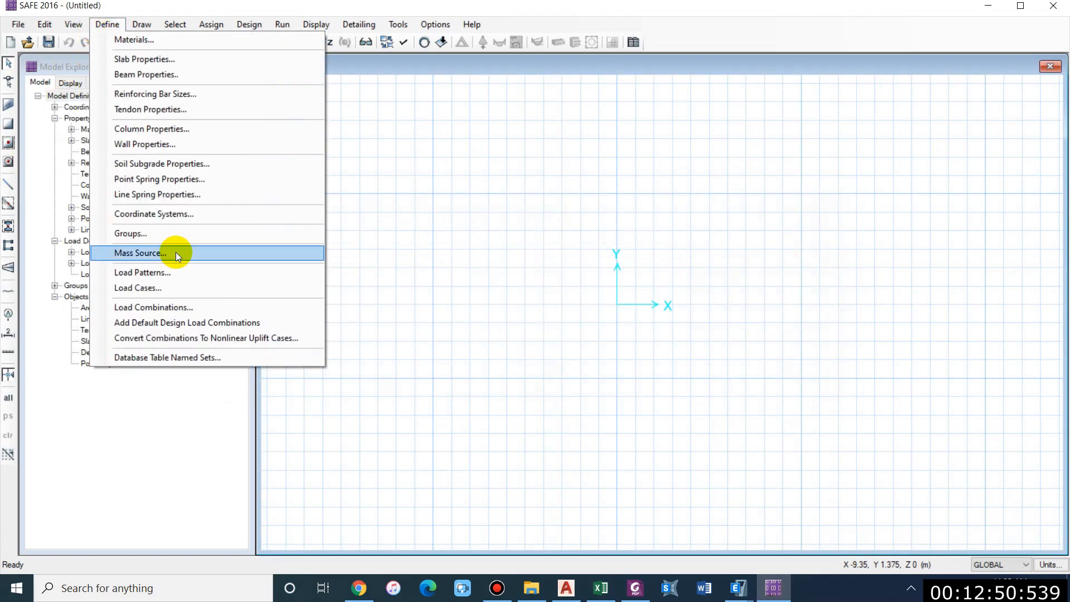
click(168, 287)
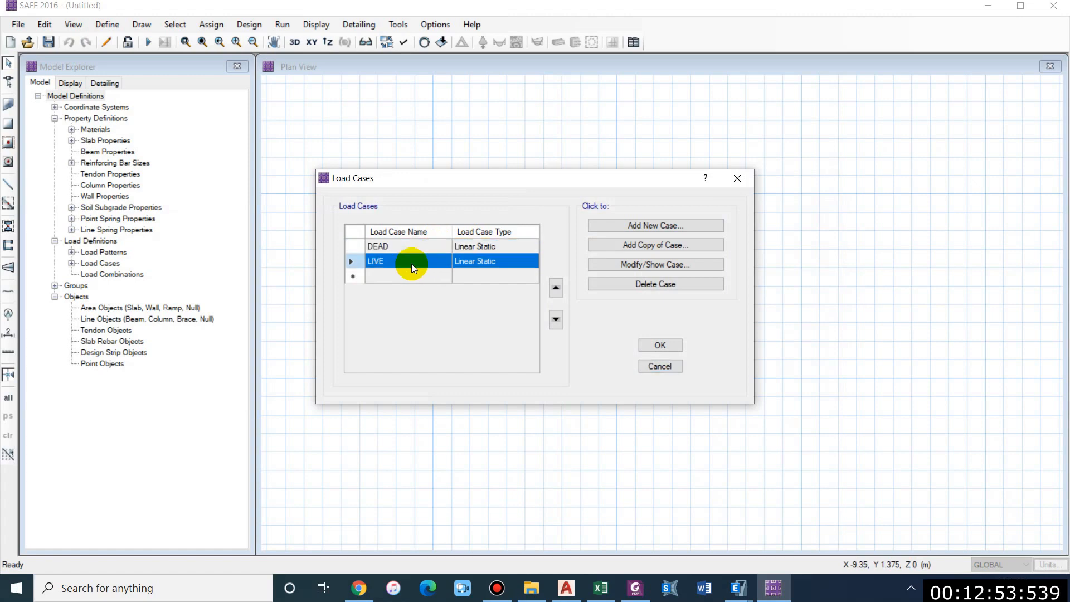
double_click(413, 262)
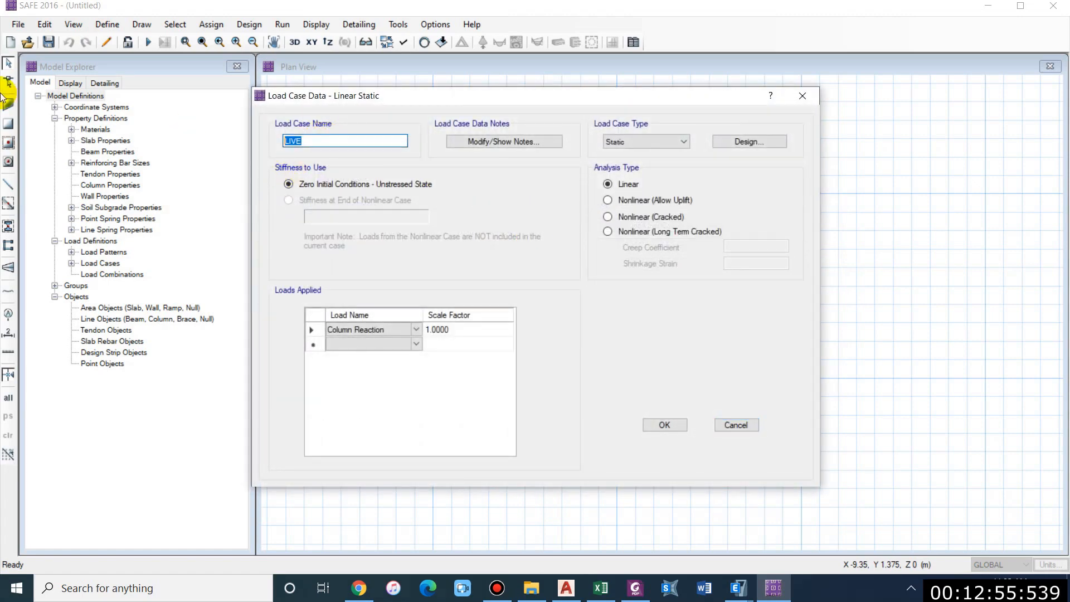
text(Column Re)
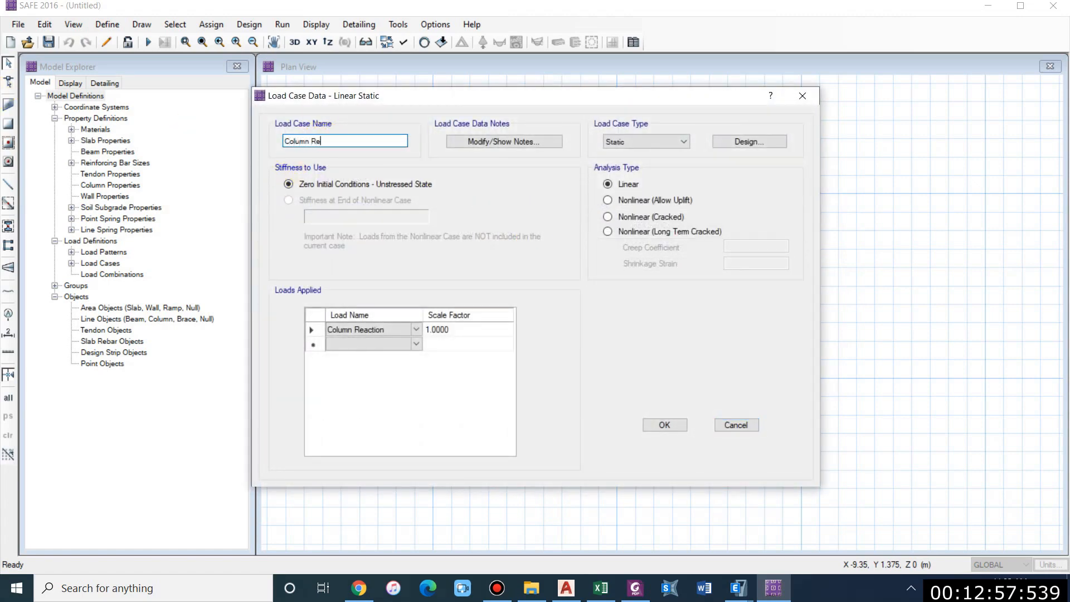
text(acion)
key(BackSpace)
text(io)
click(659, 425)
click(660, 342)
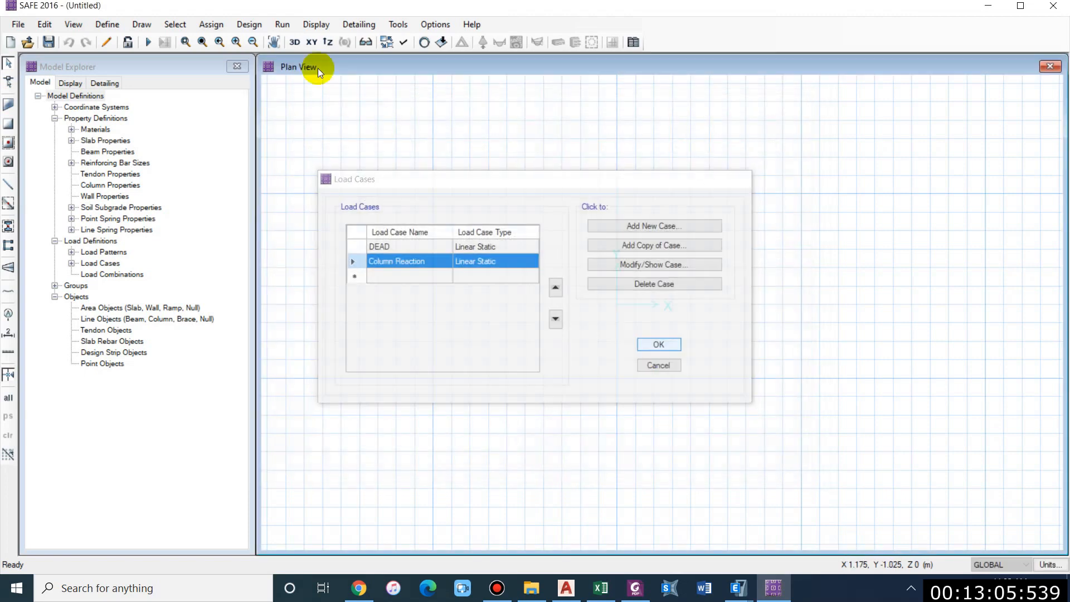
- Set the design code to IS 456-2000 in the design preferences
click(249, 24)
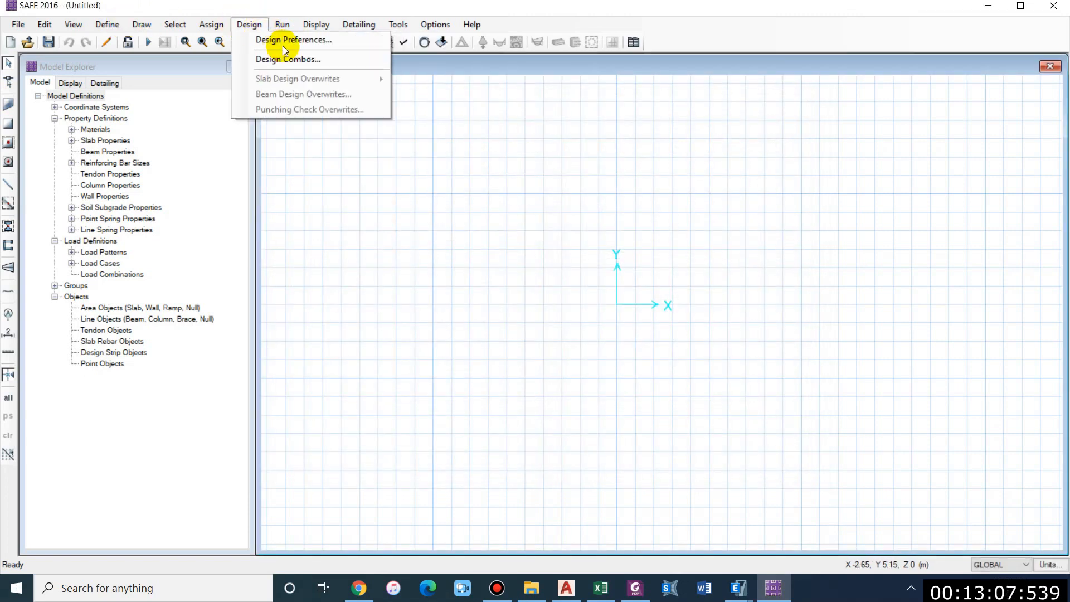
click(266, 28)
click(261, 26)
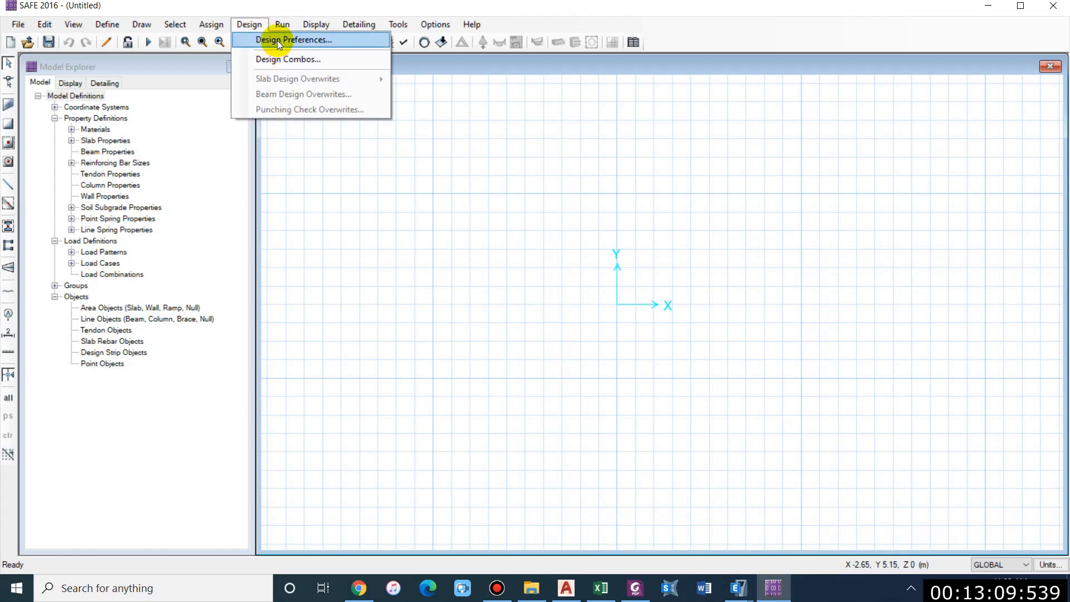
click(276, 40)
click(614, 155)
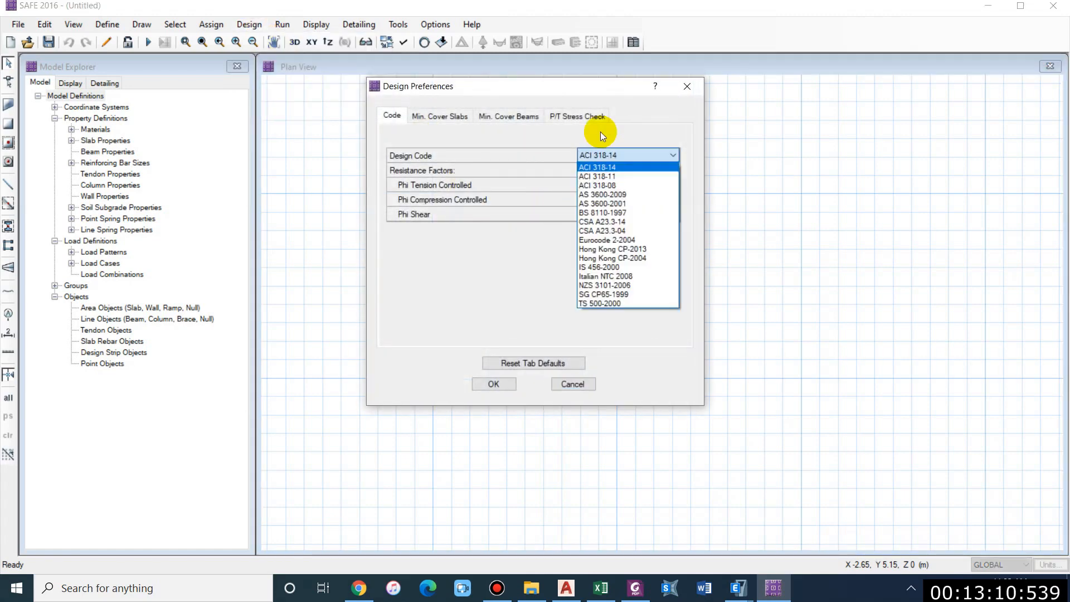
click(609, 267)
click(494, 383)
- Add the default design load combinations for only the Strength (Ultimate) and Service - Initial design types
click(108, 24)
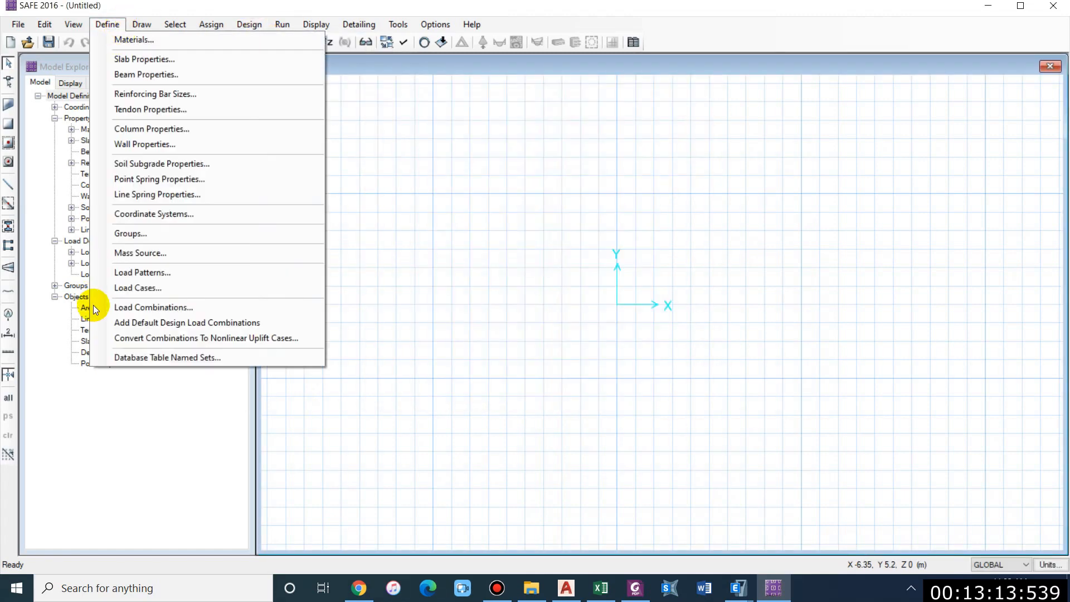
click(155, 306)
click(624, 236)
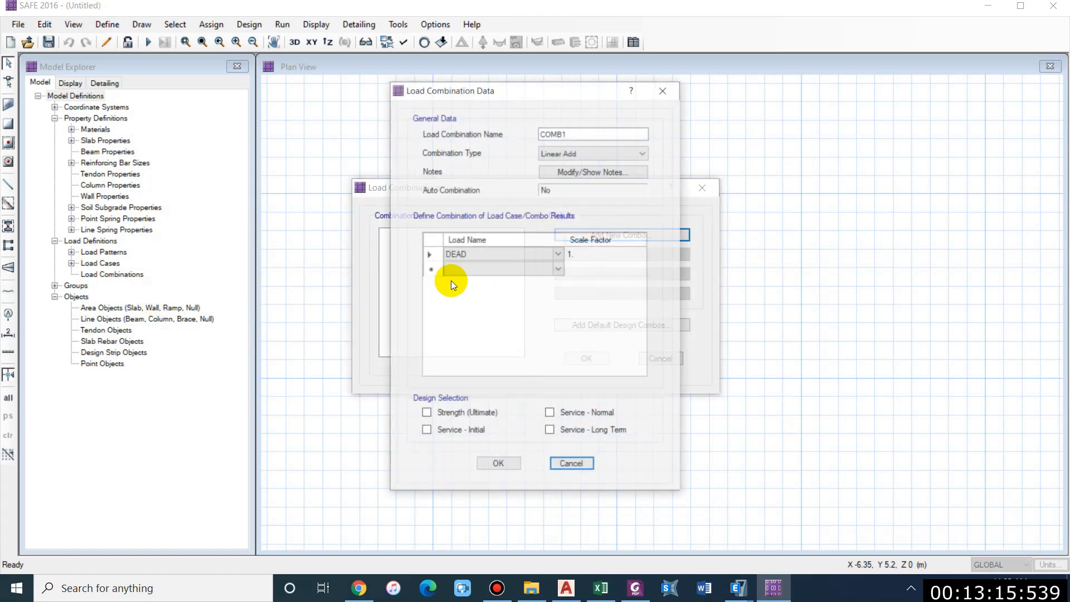
click(563, 463)
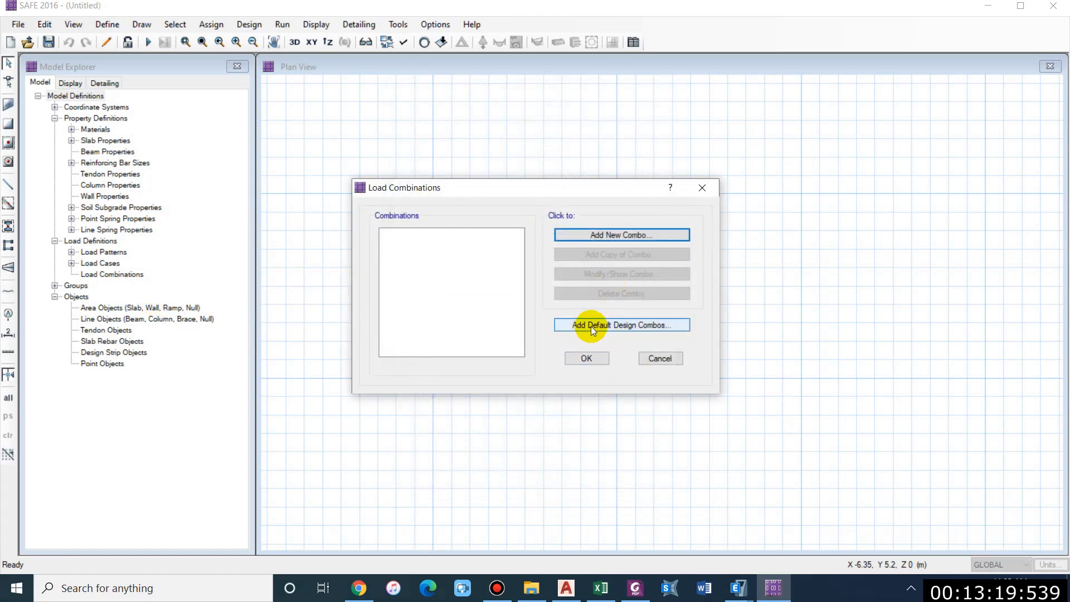
click(619, 328)
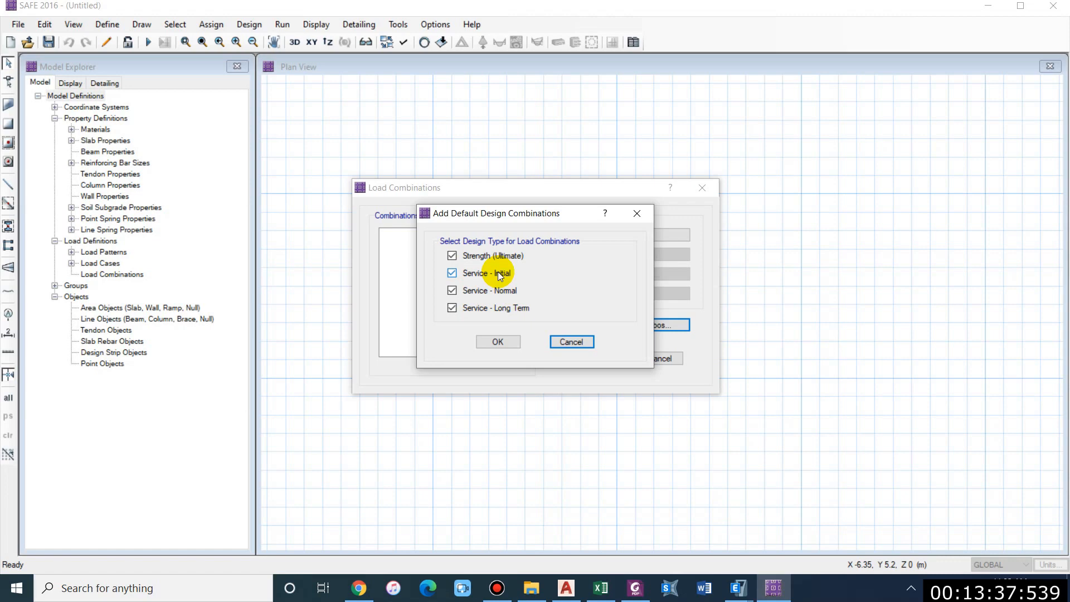
click(491, 291)
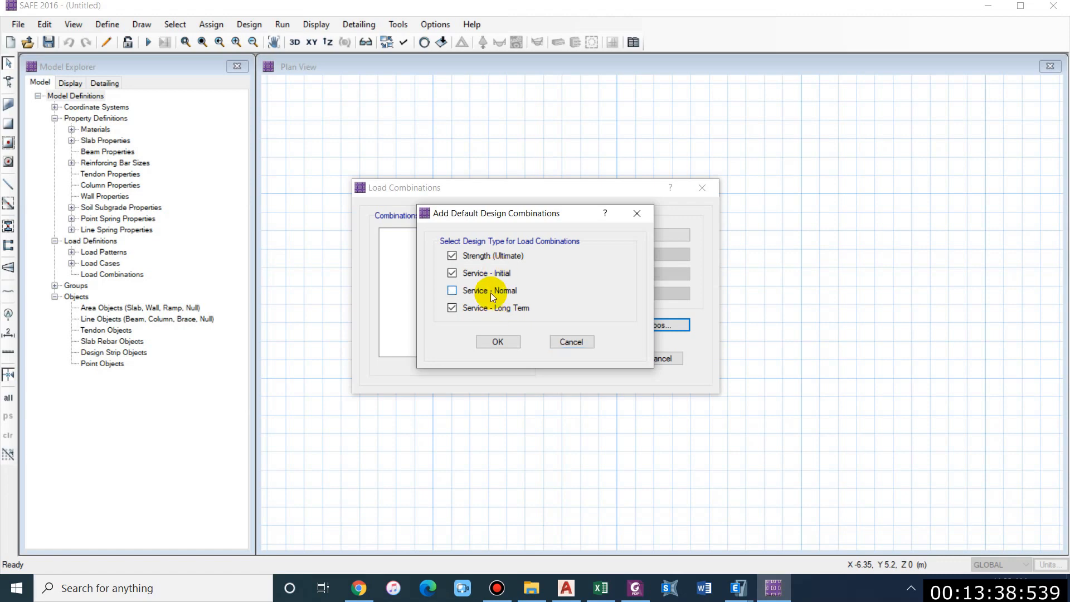
click(490, 346)
- Rename the service load combination UDCONI1 to Service
click(592, 280)
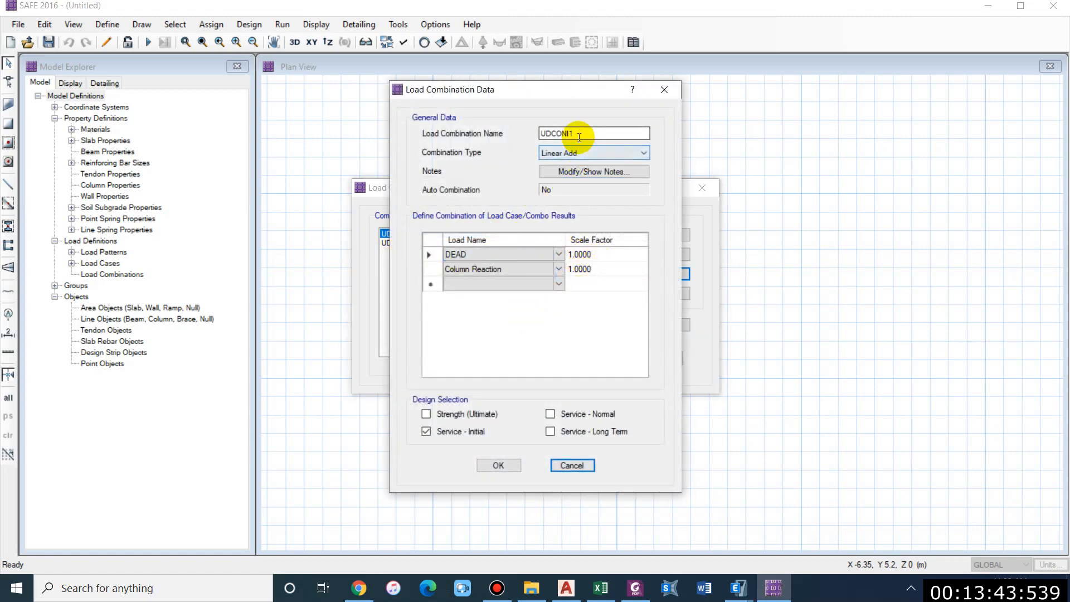
click(530, 284)
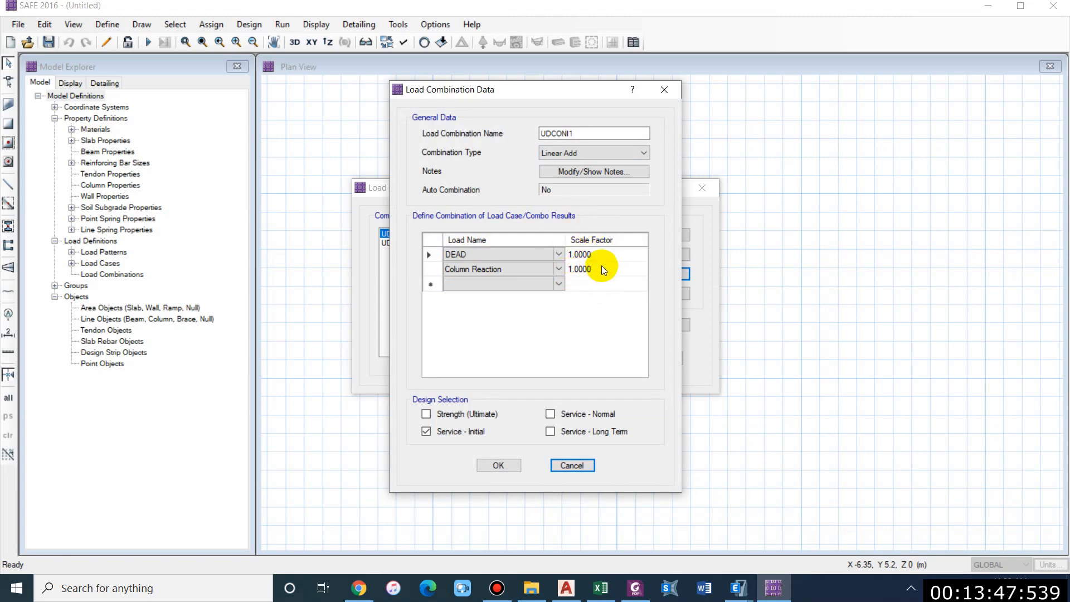
key(Tab)
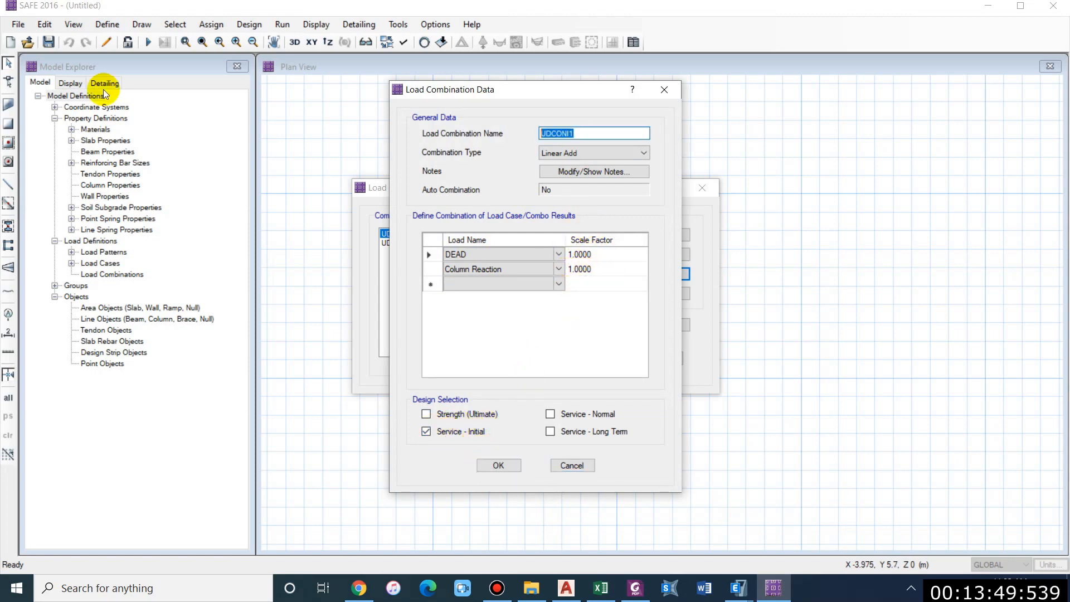
text(Servic)
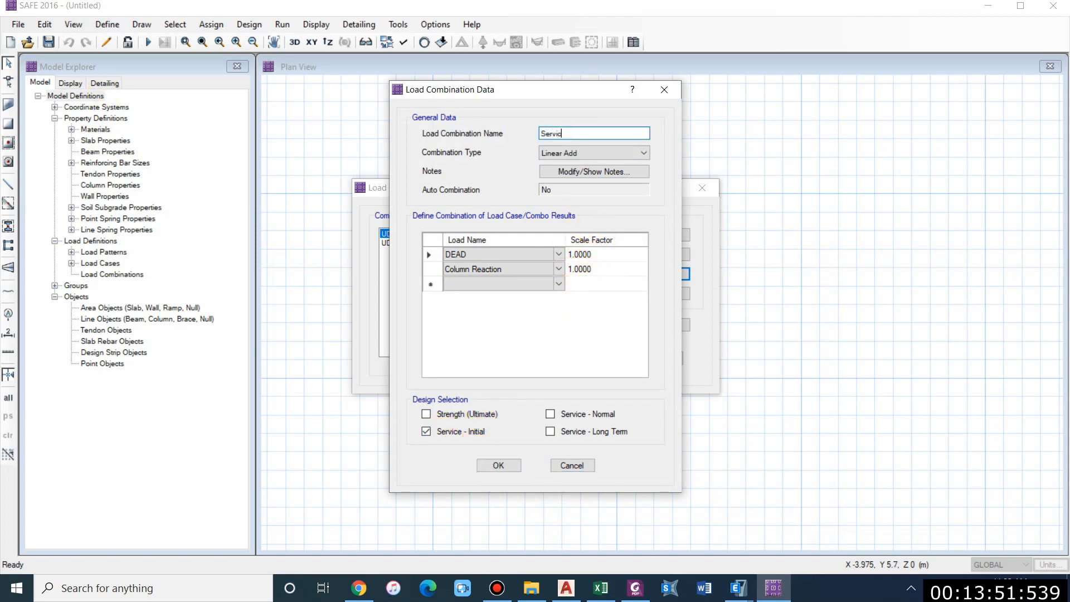
text(e)
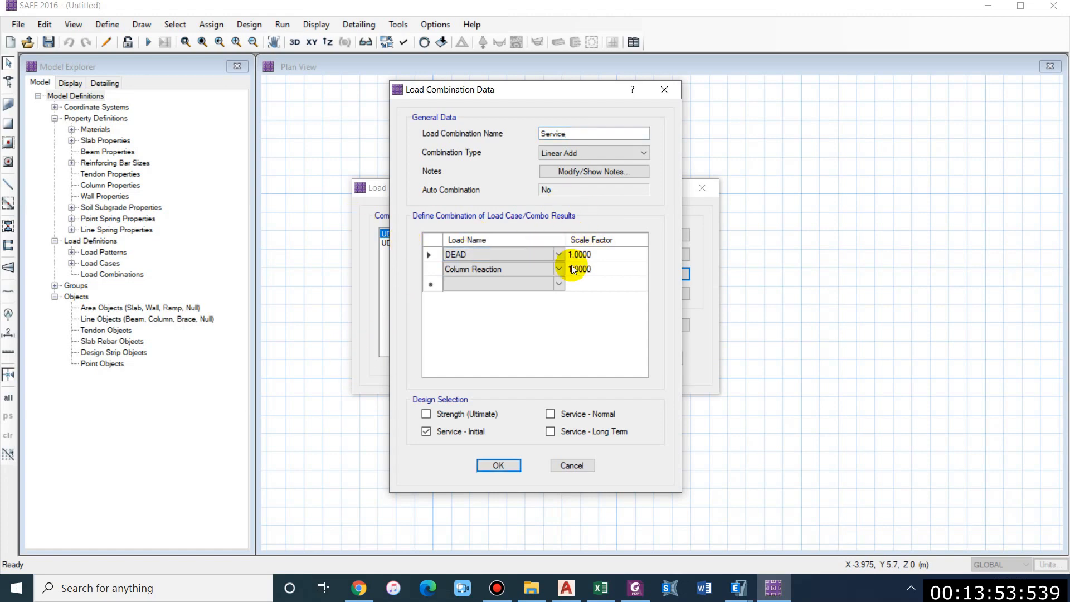
click(500, 464)
- Rename the ultimate load combination UDCONU1 to Strength and accept the load combinations
click(409, 243)
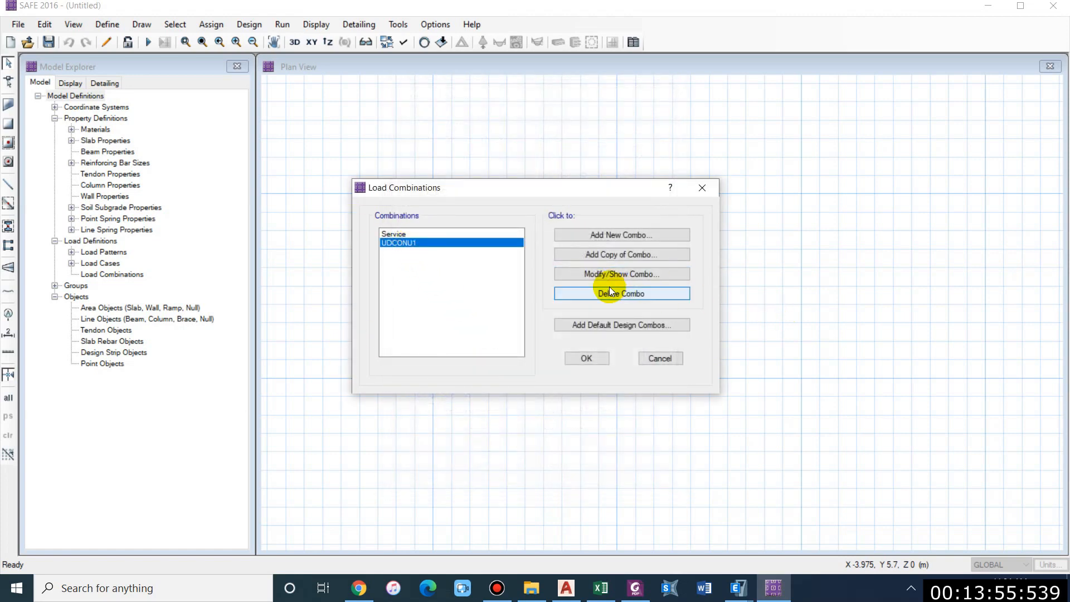
click(622, 274)
double_click(591, 133)
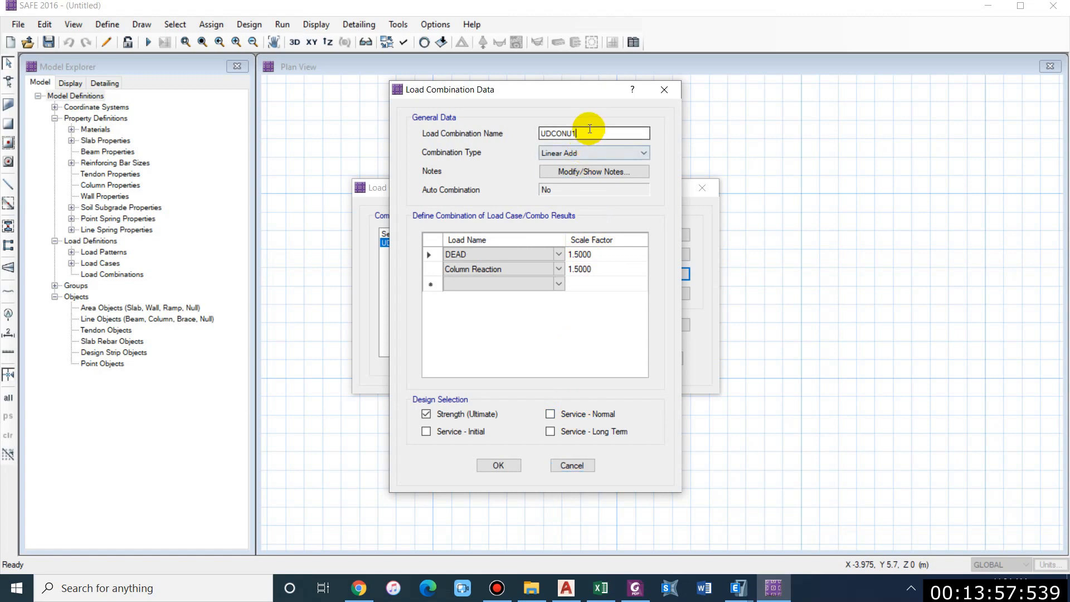
text(Streng)
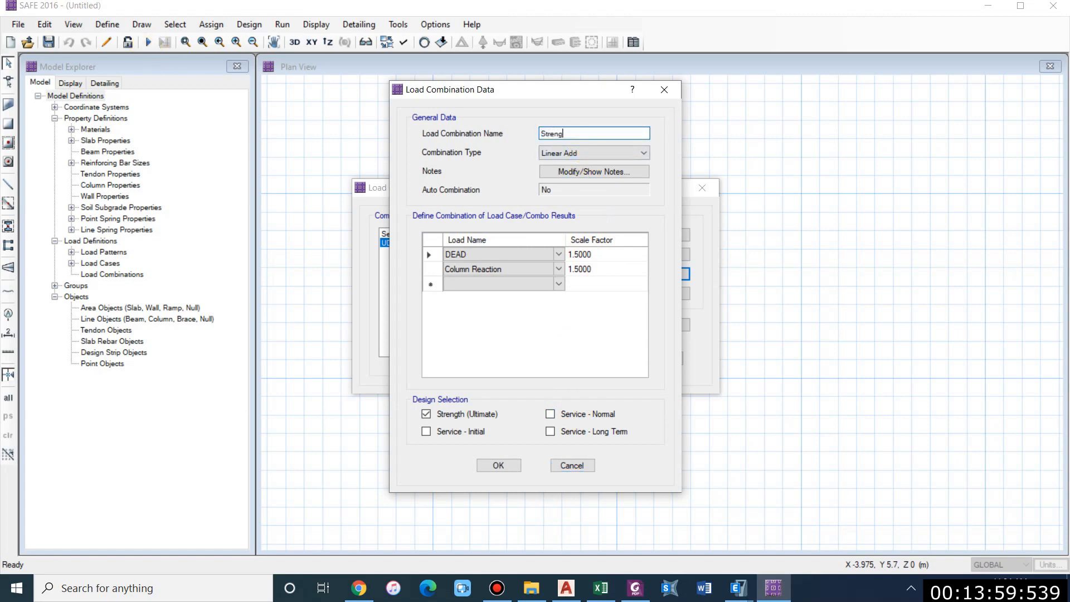
text(th)
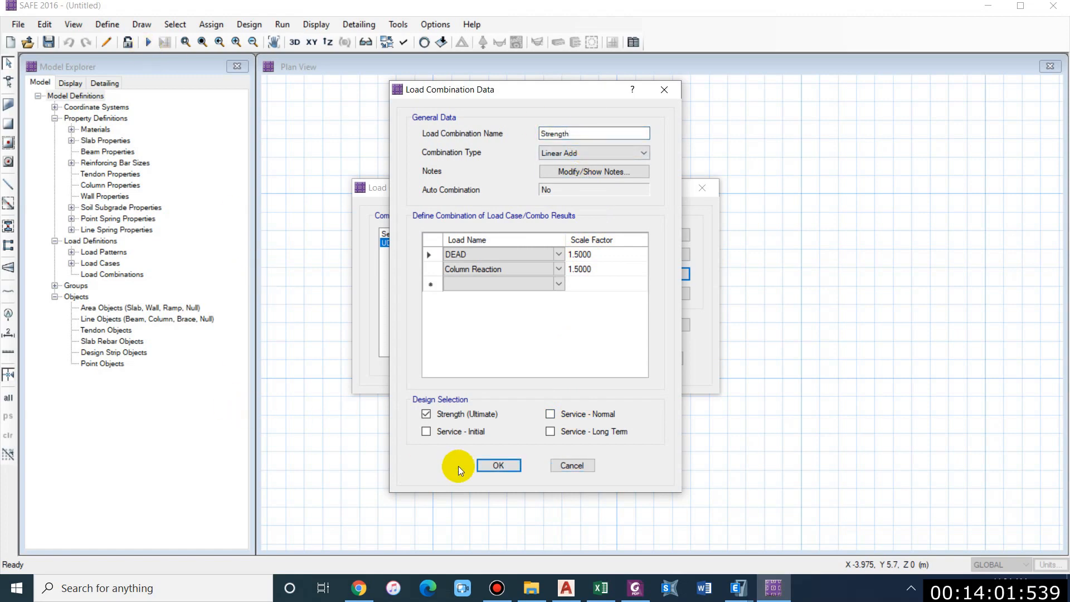
click(499, 464)
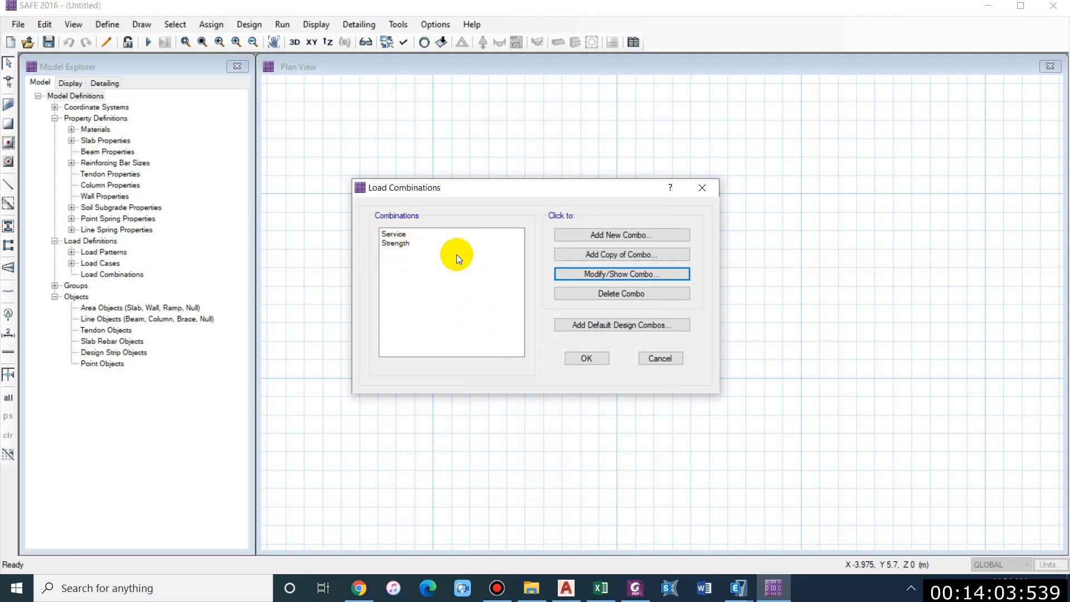
click(587, 357)
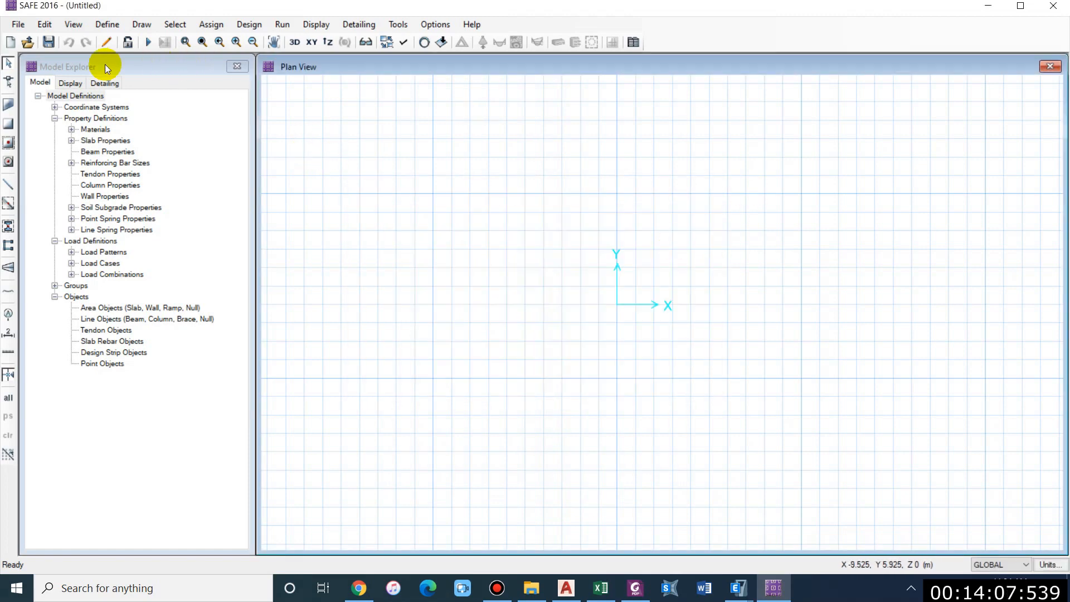
- Open the GLOBAL coordinate system for modification and add X grid lines with the IDs A and B
right_click(476, 228)
click(517, 238)
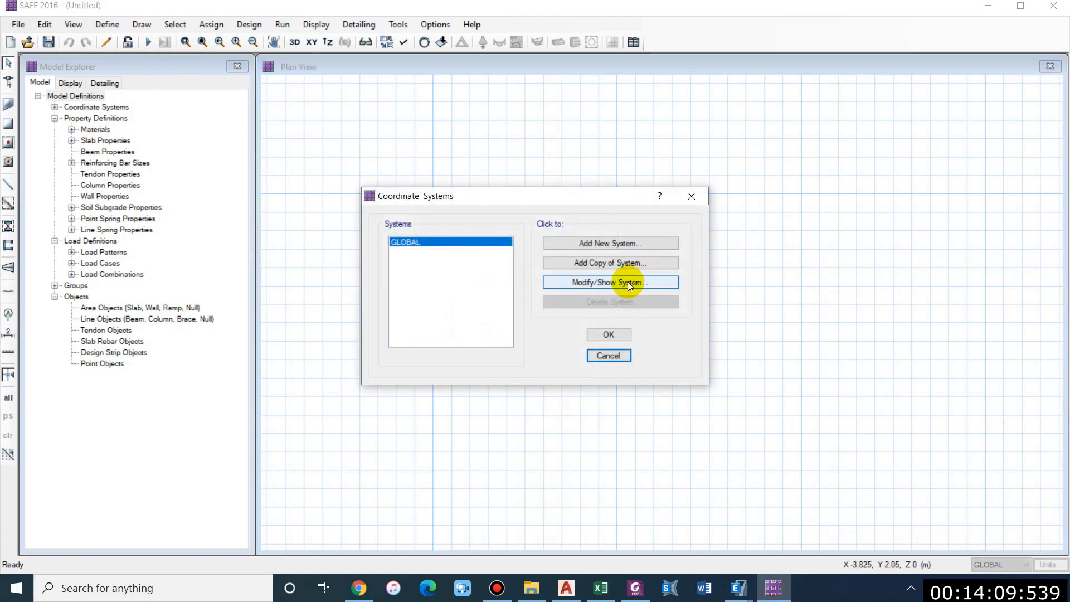
click(596, 282)
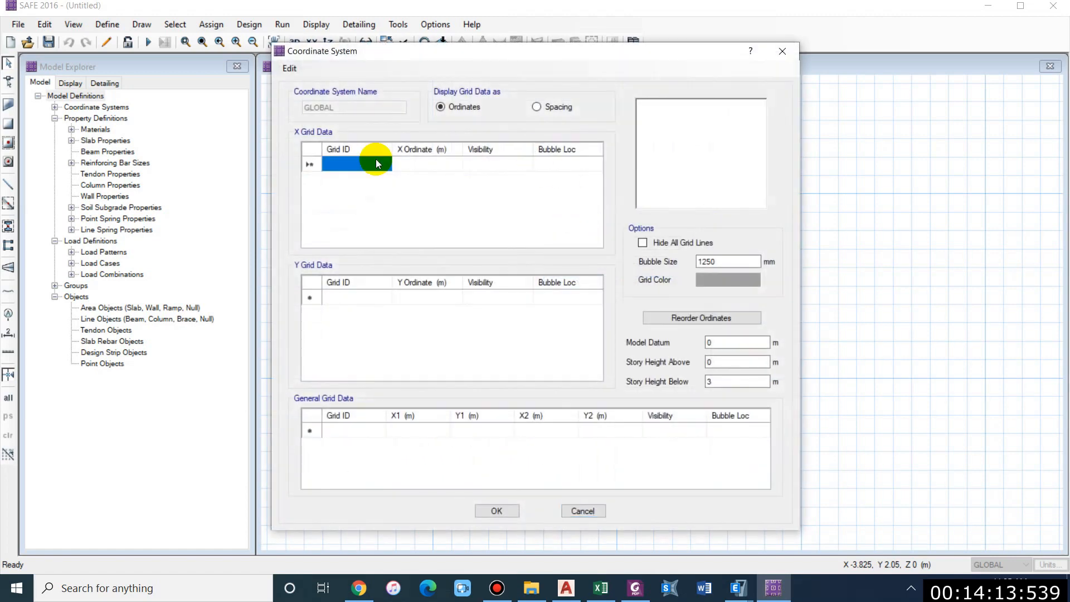
click(376, 160)
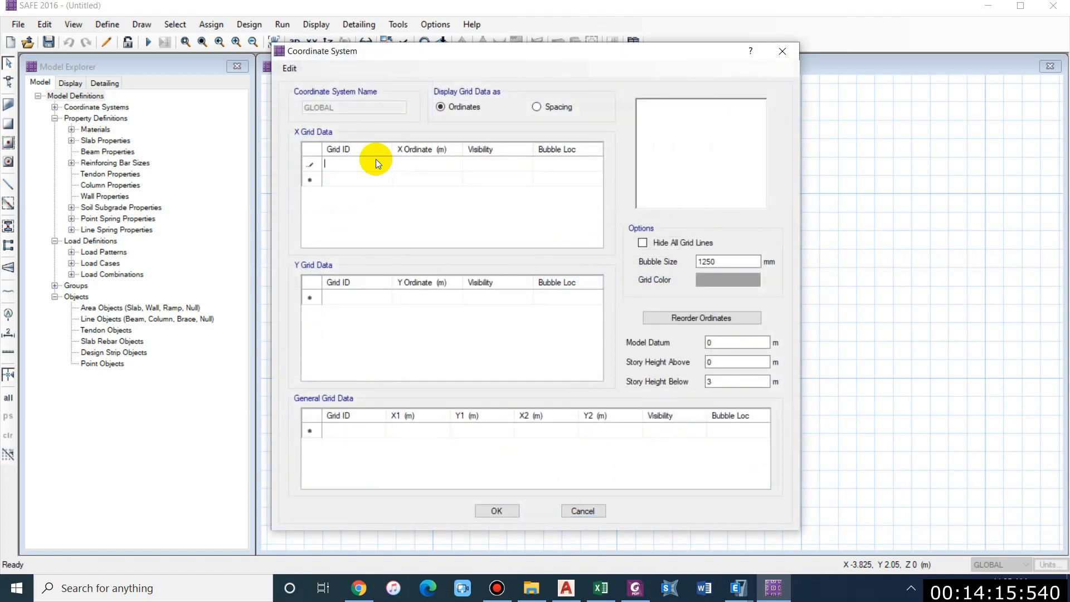
text(A)
key(Return)
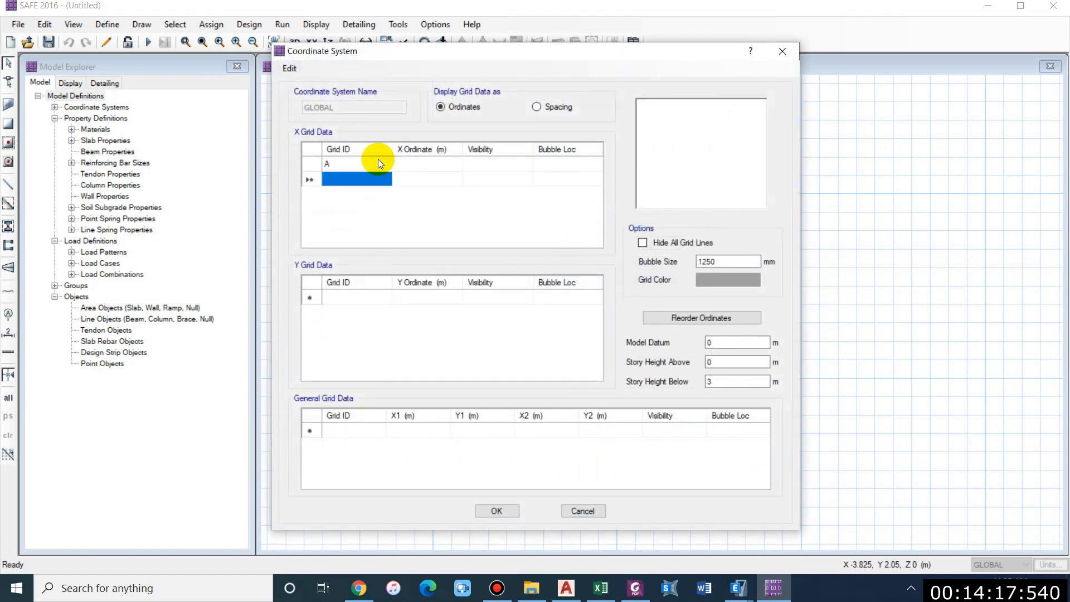
text(B)
key(Return)
- Add Y grid lines with the IDs 1 and 2 to the GLOBAL coordinate system
click(330, 297)
text(1)
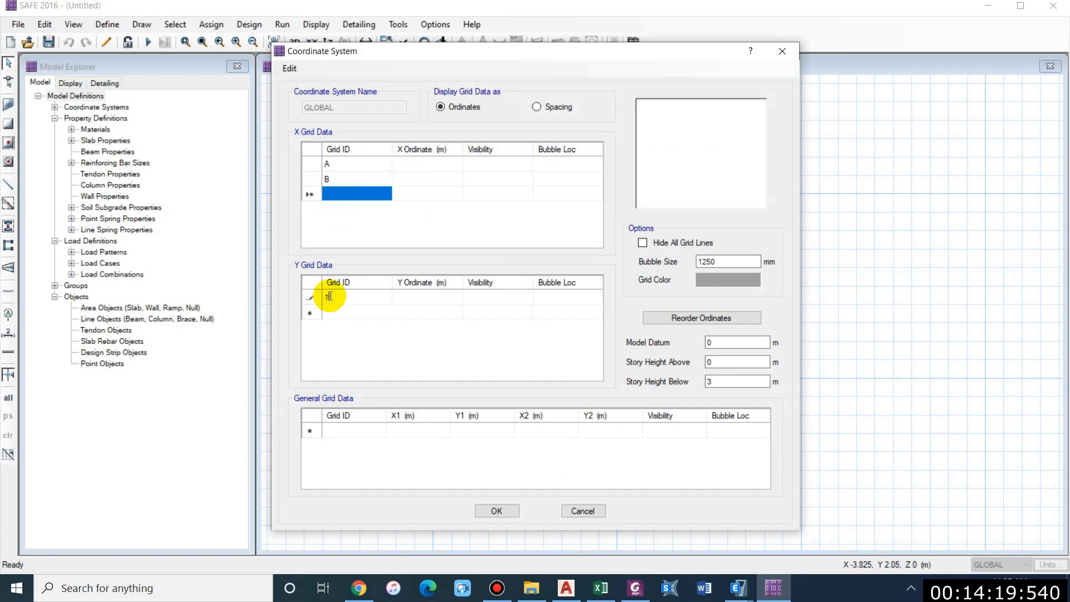
key(Return)
text(2)
key(Return)
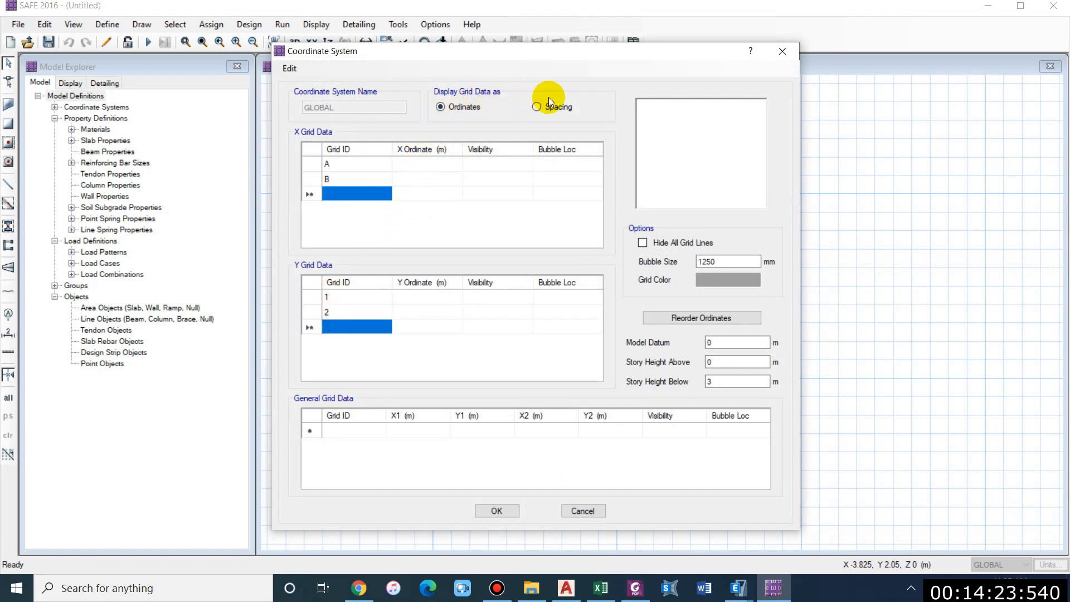
- Set the ordinates to 0 m for grids A and 1 and 1 m for grids B and 2, and accept the coordinate system
click(406, 194)
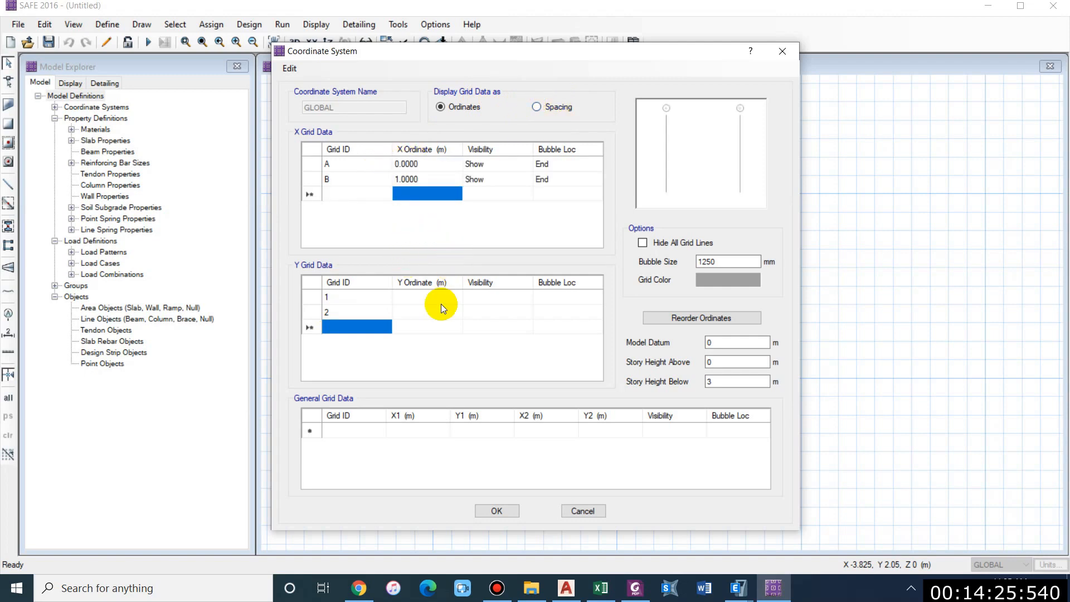
click(422, 296)
text(0)
key(Return)
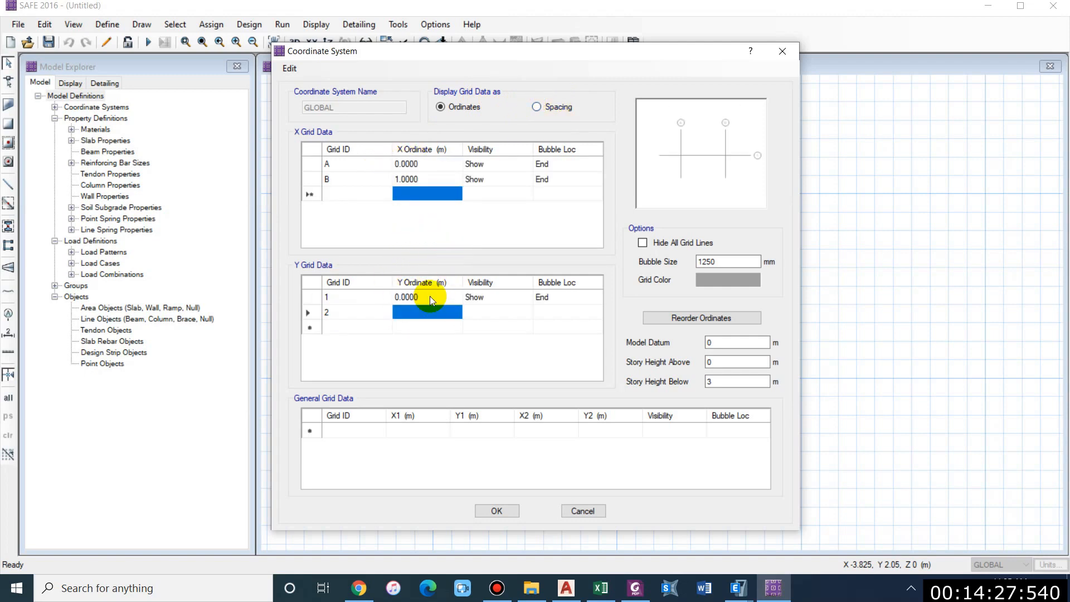
text(1)
key(Return)
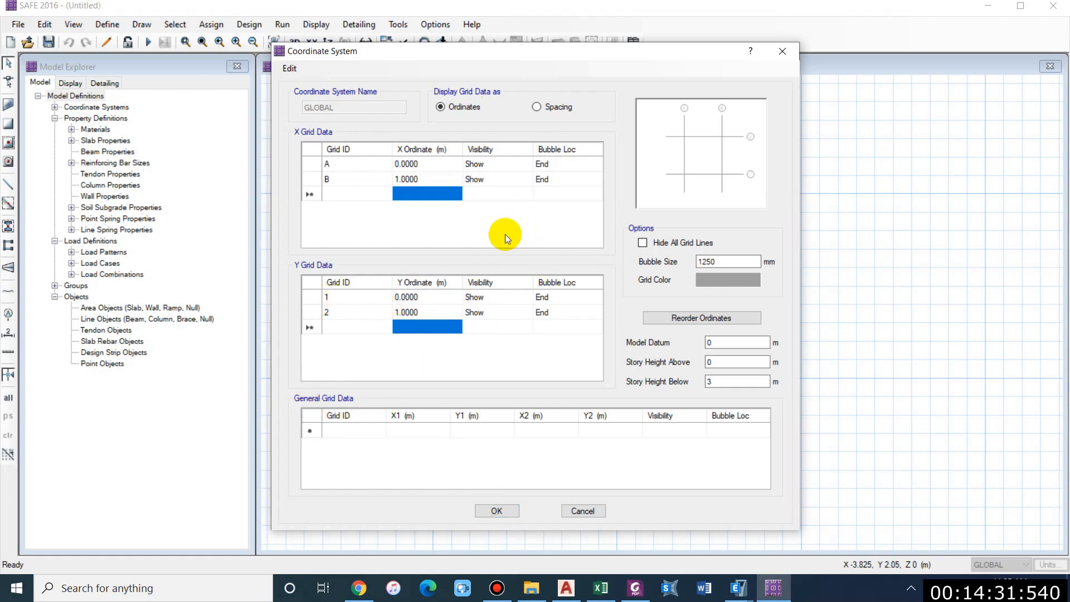
click(497, 512)
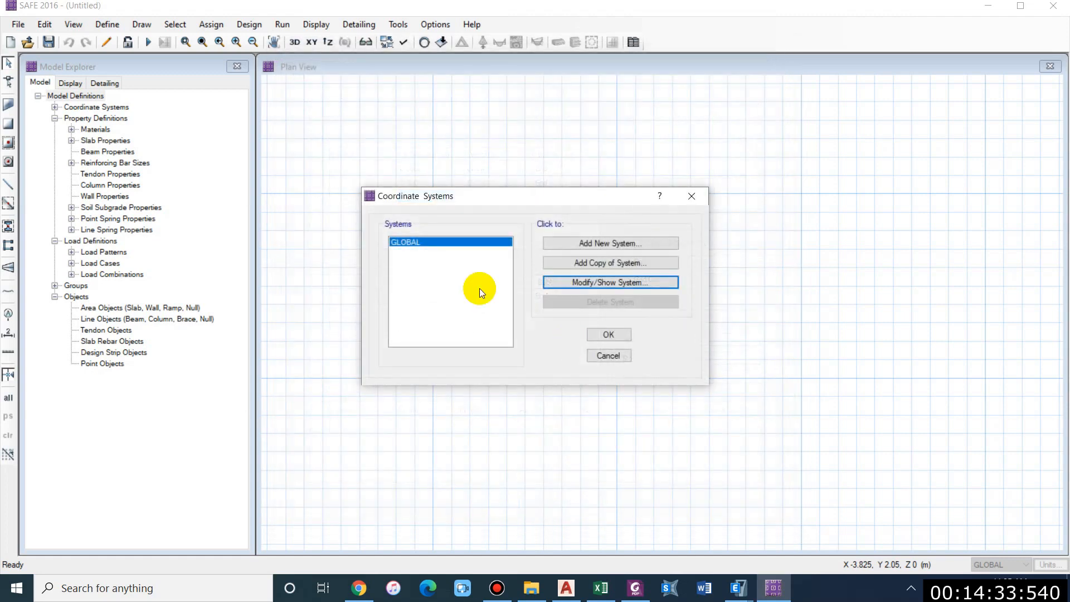
click(608, 334)
- Close the model explorer so the plan view fills the workspace
scroll(717, 275, up, 1)
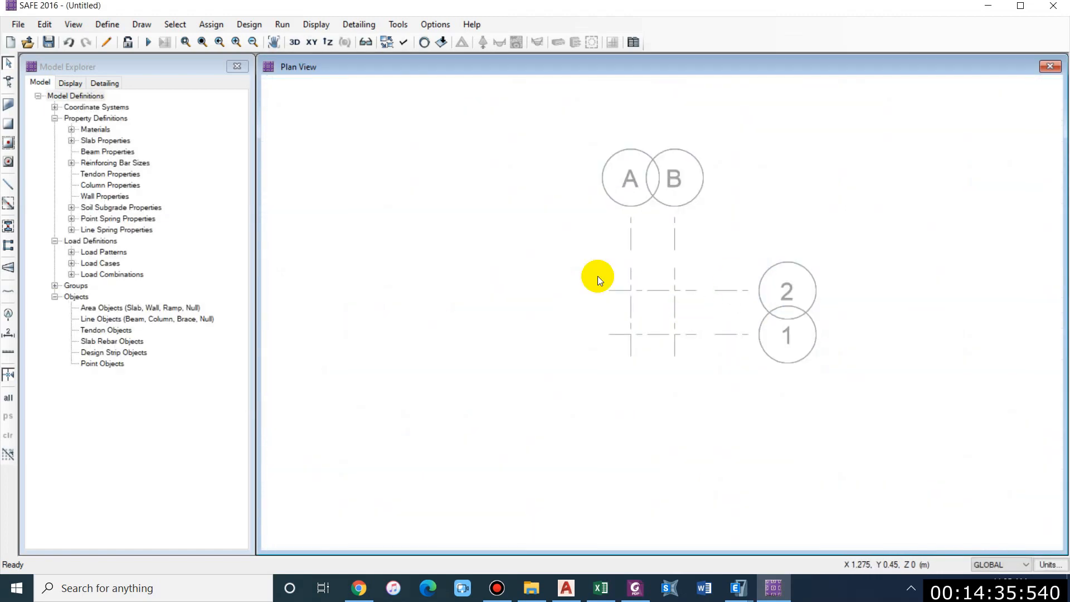
scroll(691, 329, up, 1)
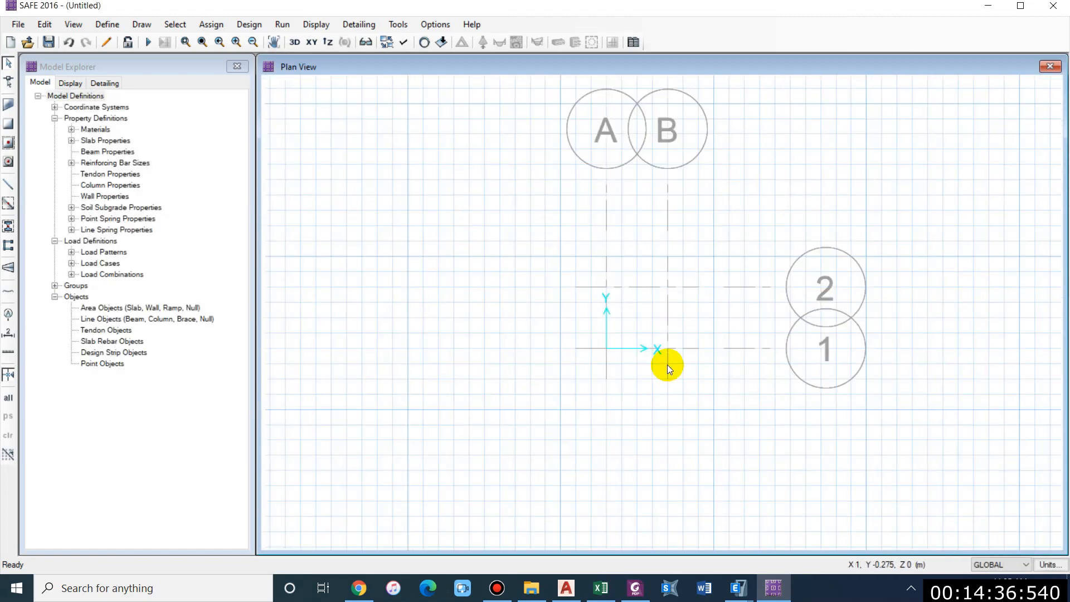
click(238, 69)
scroll(613, 323, up, 1)
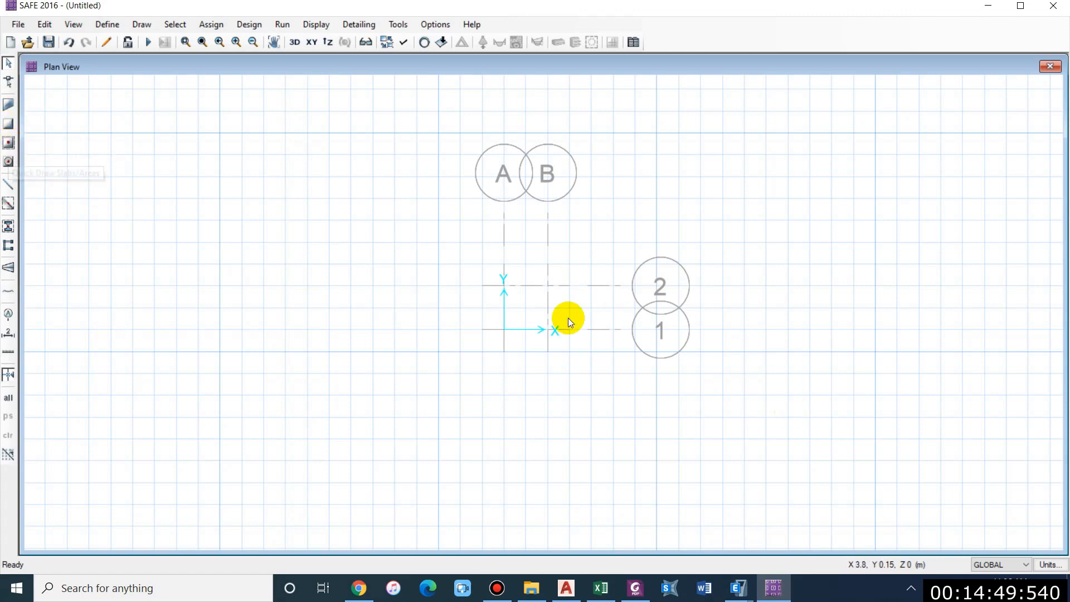
- Start Quick Draw Areas Around Points for a rectangular slab with the Footing 400 property
click(9, 163)
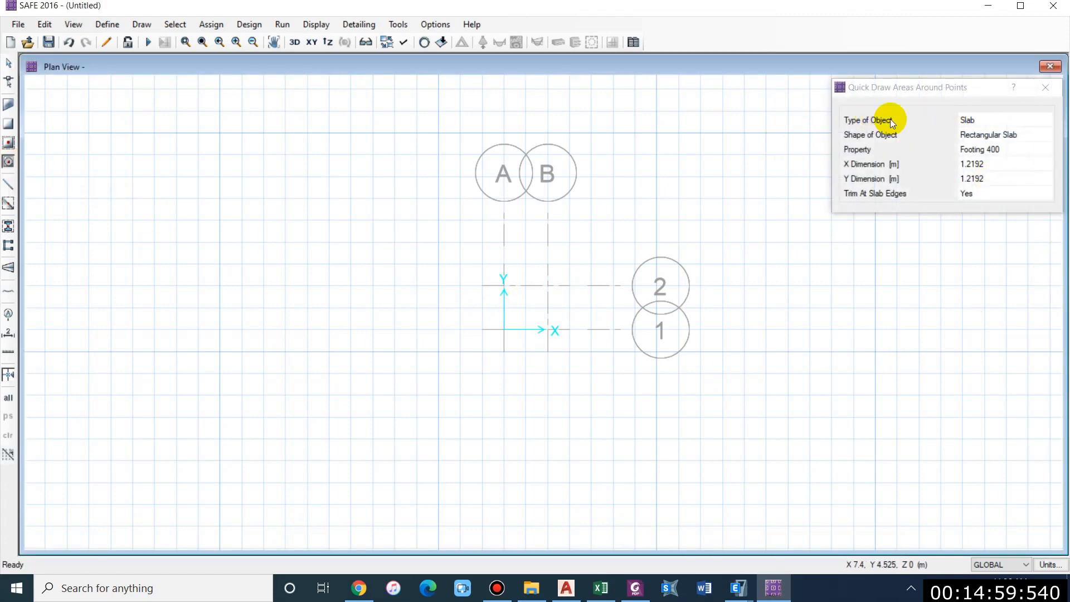
click(1020, 122)
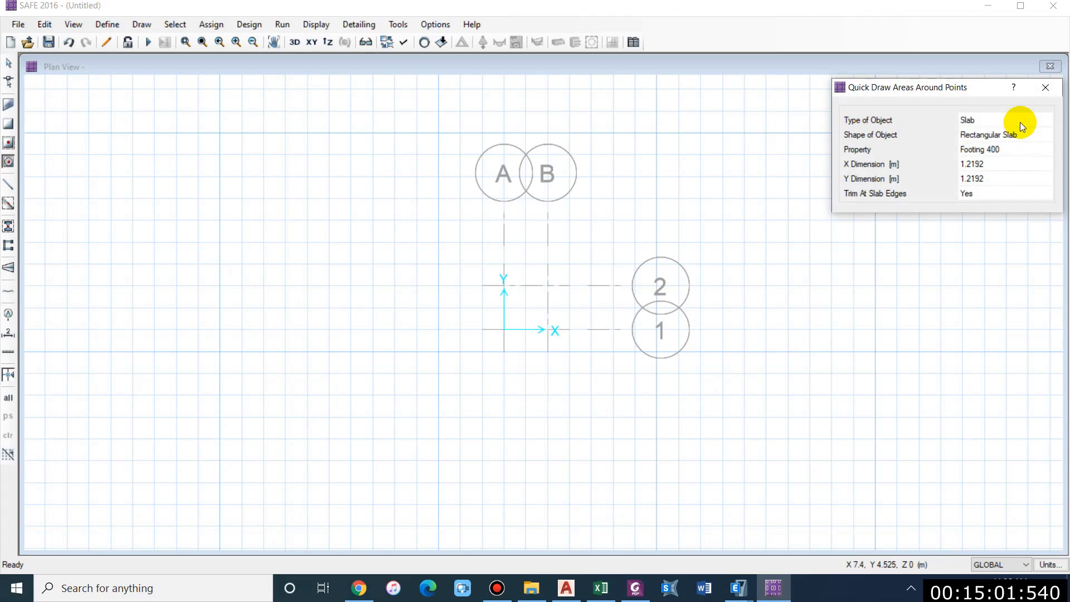
click(1006, 136)
click(1006, 135)
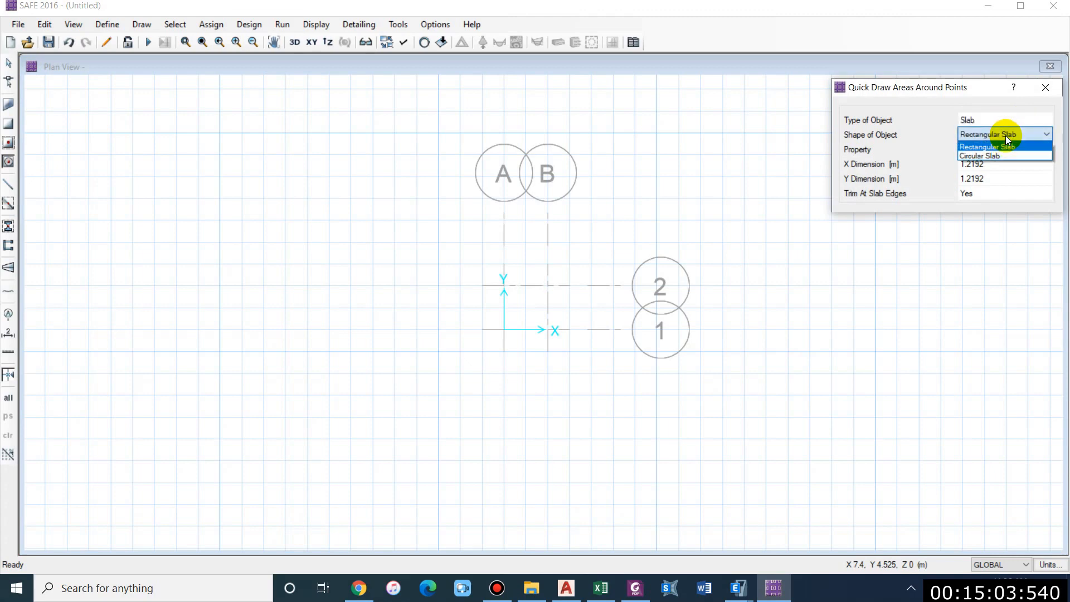
click(1007, 137)
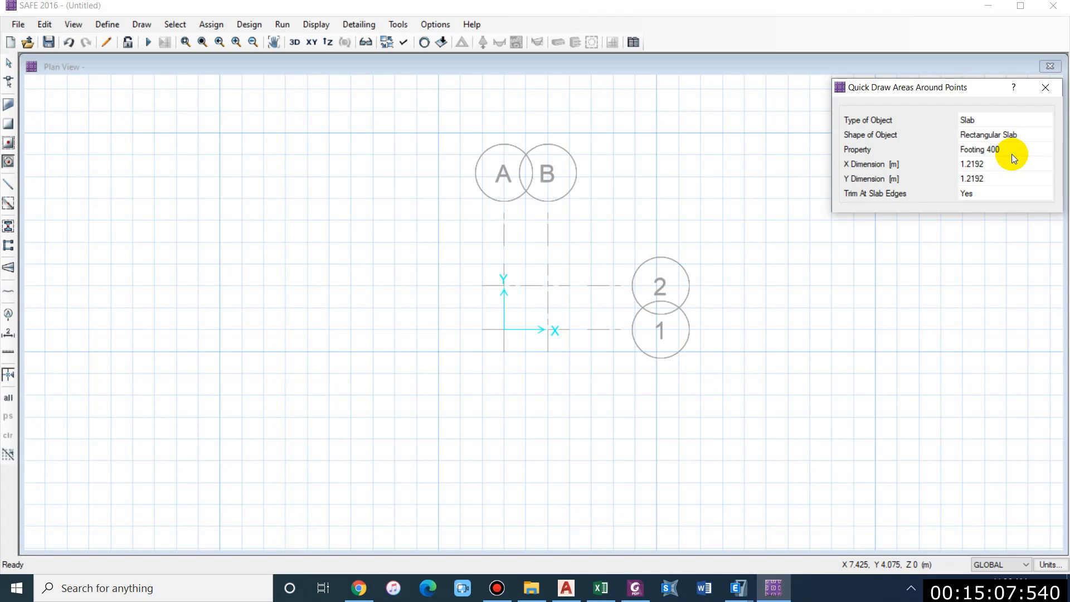
click(1009, 148)
click(1008, 148)
click(1008, 148)
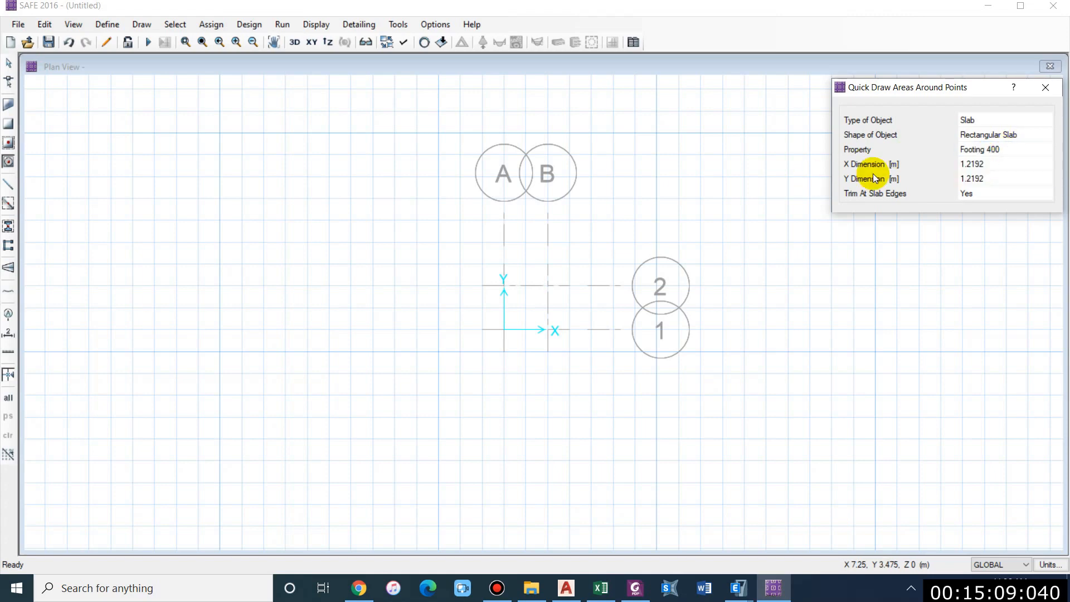
- Set the slab's X and Y dimensions to 1.9 m and place the footing at grid intersection A-1
click(995, 165)
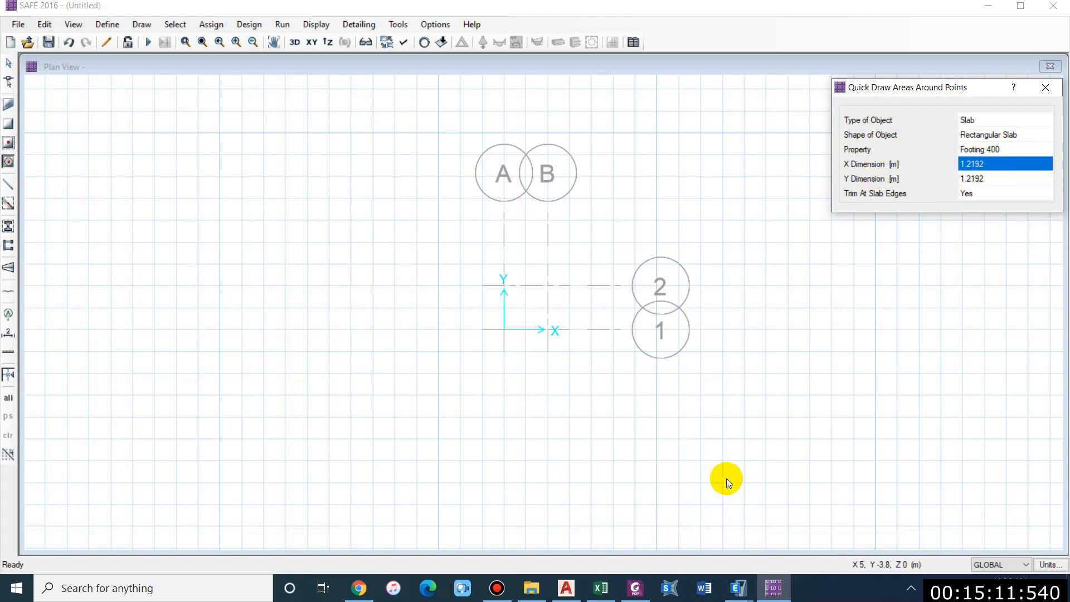
text(1.6)
key(BackSpace)
text(9)
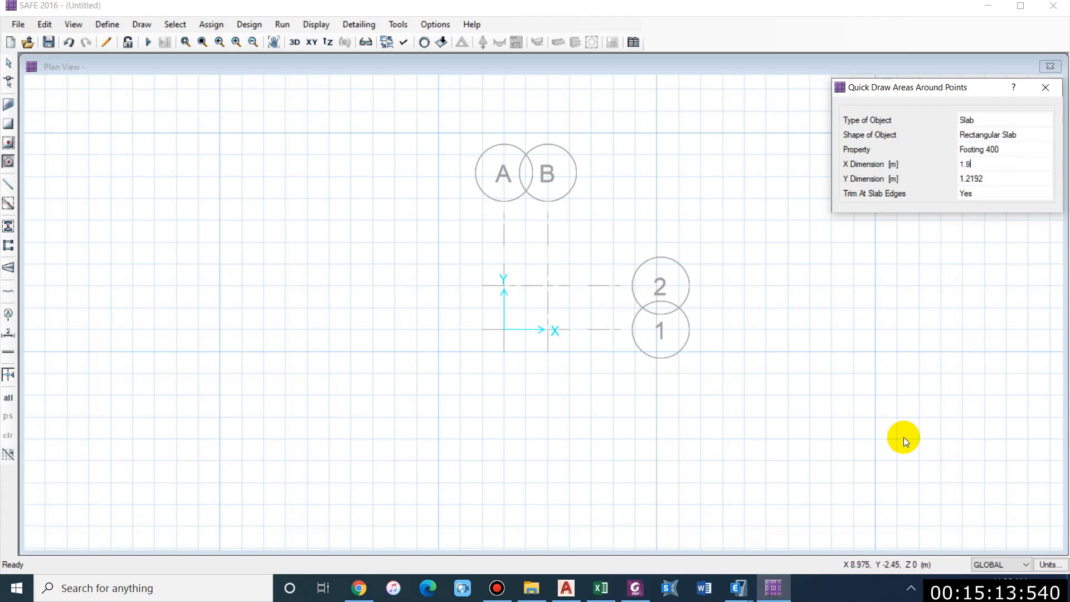
click(977, 179)
text(1.9)
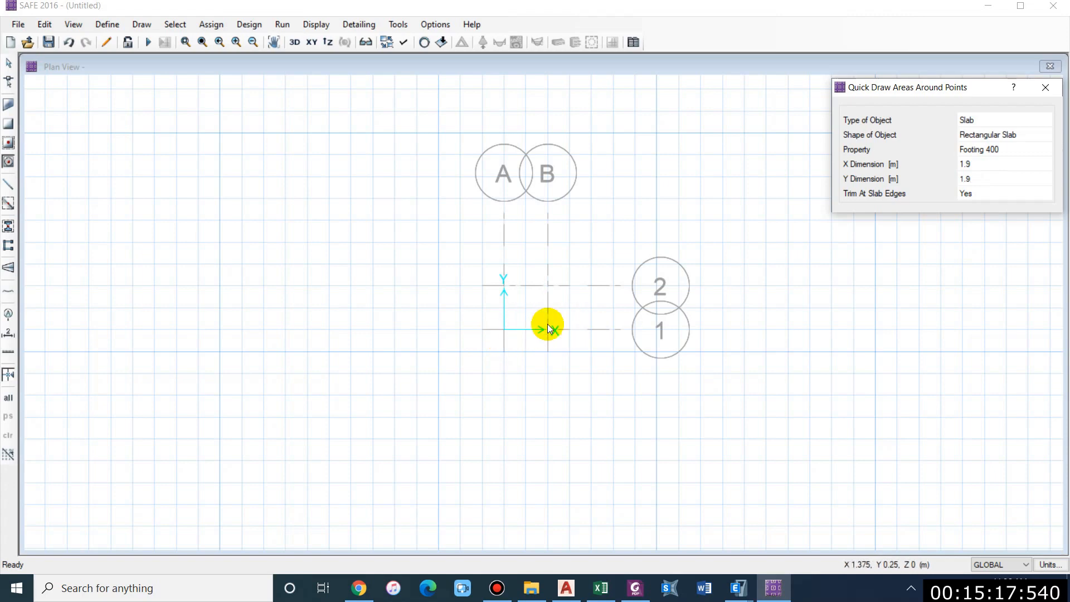
click(506, 331)
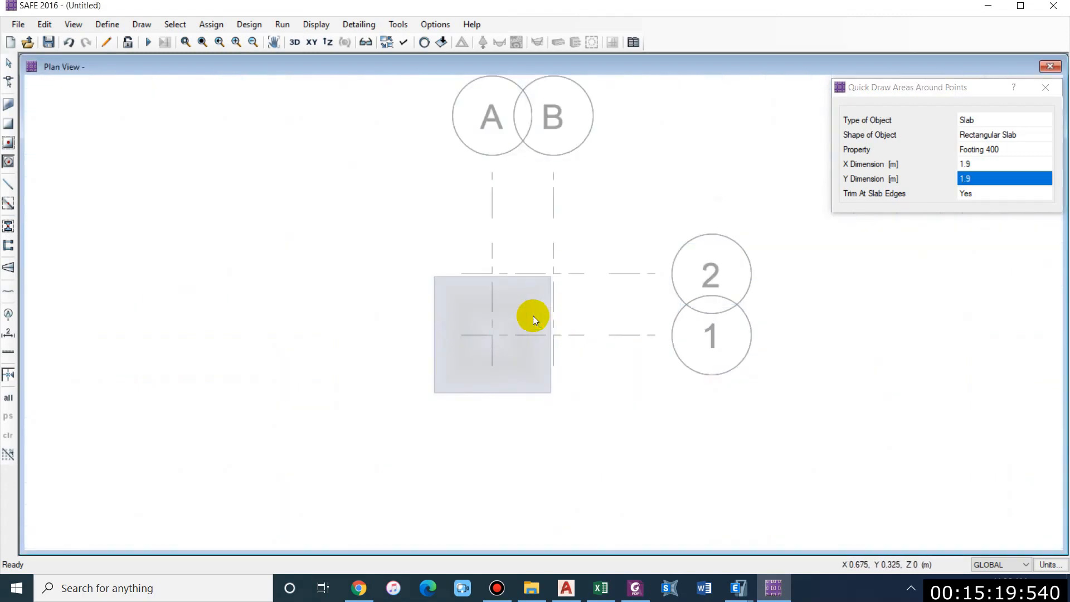
scroll(534, 316, up, 1)
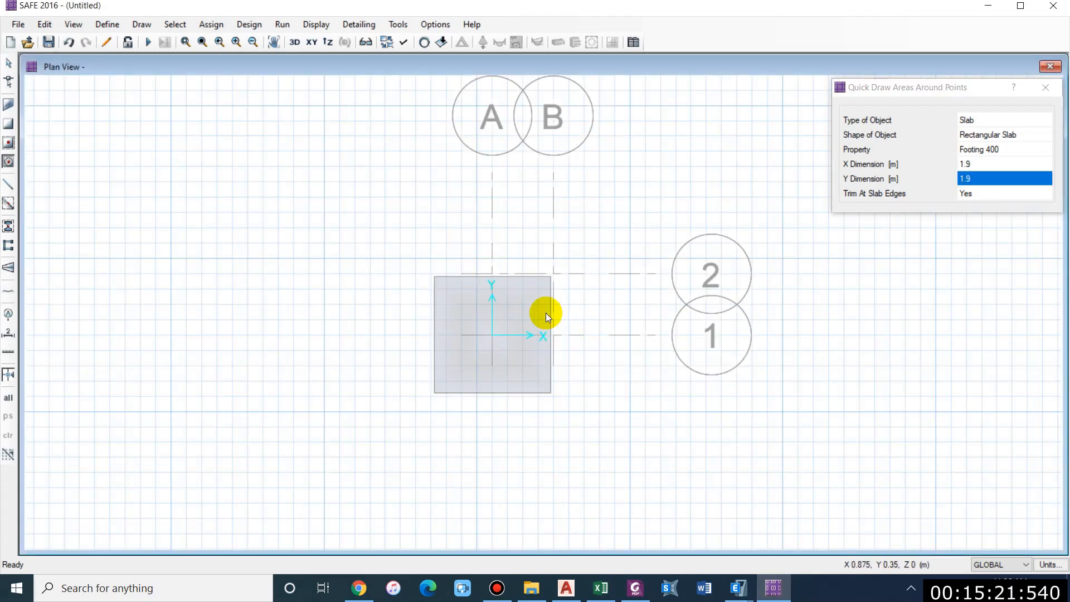
middle_drag(796, 350, 718, 345)
click(716, 344)
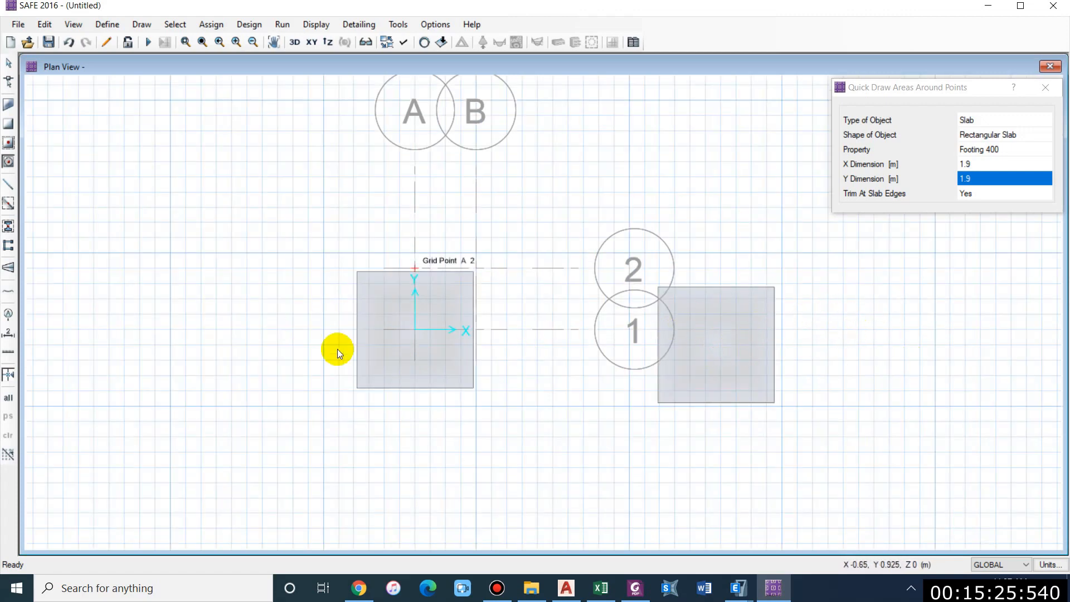
key(ctrl+z)
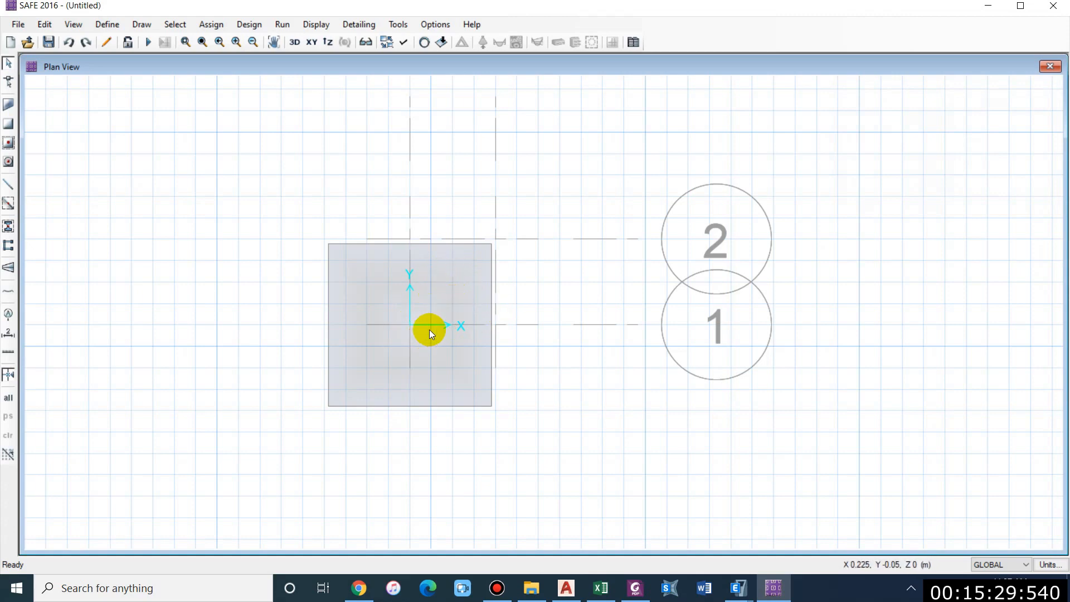
- Place a 0.3 m by 0.3 m rectangular slab with the Stiff property around grid point A-1 on the footing
click(6, 146)
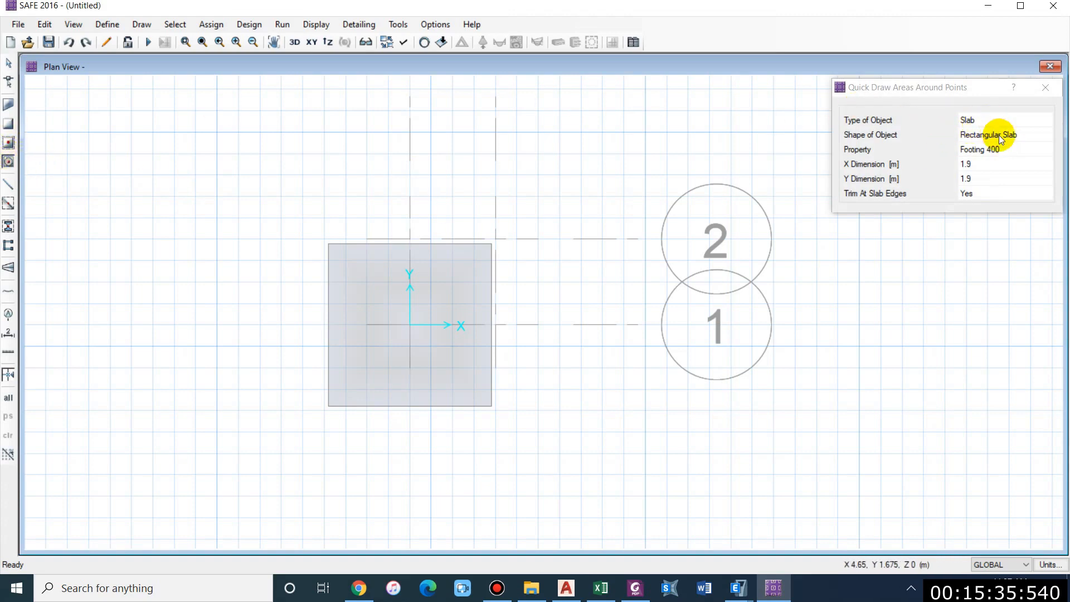
click(995, 151)
click(995, 151)
click(982, 179)
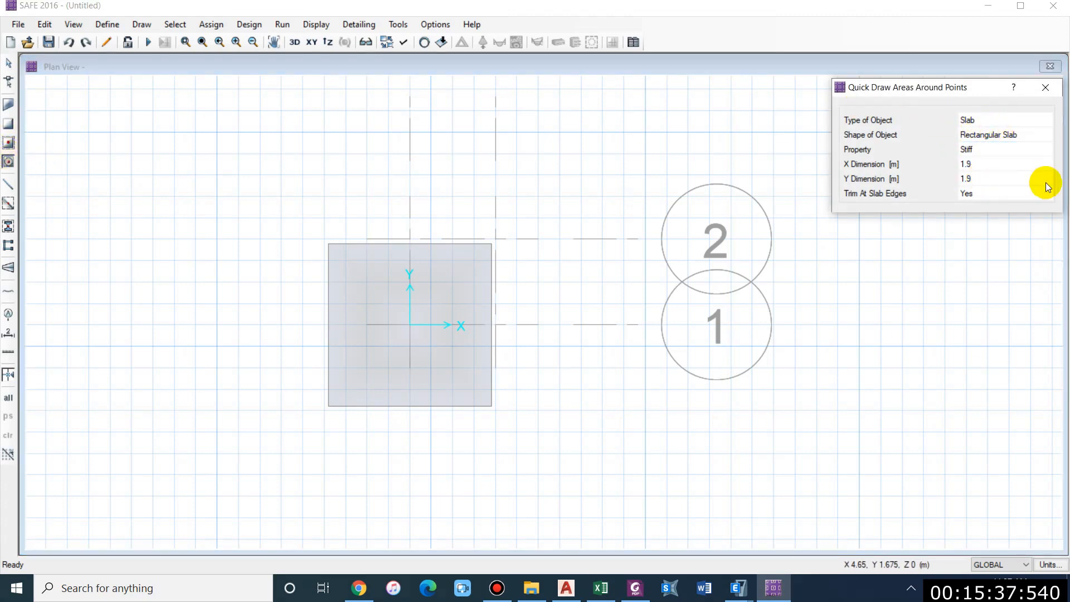
click(972, 162)
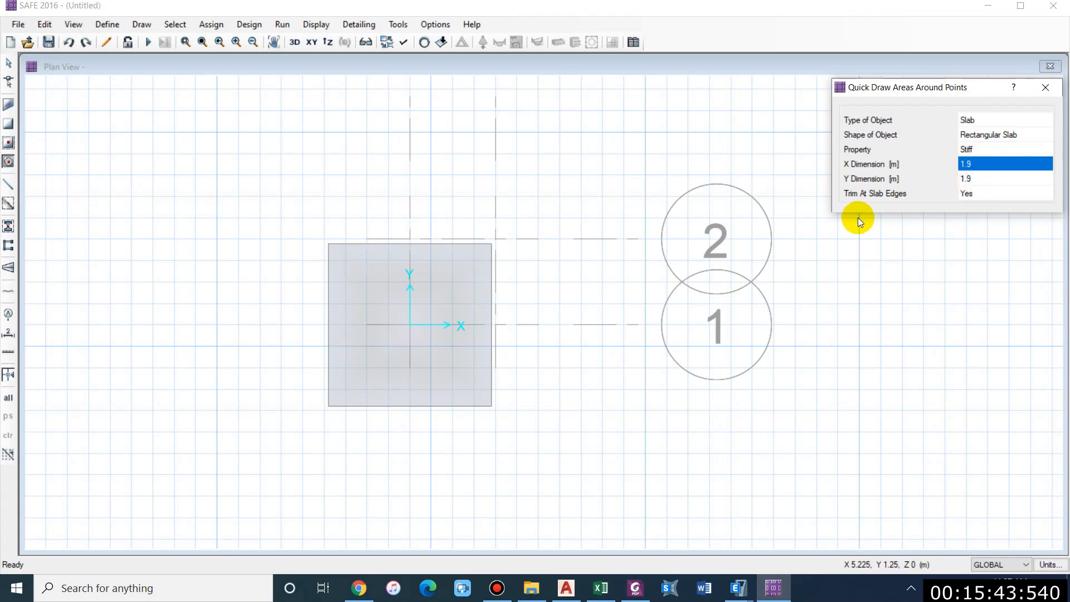
click(981, 165)
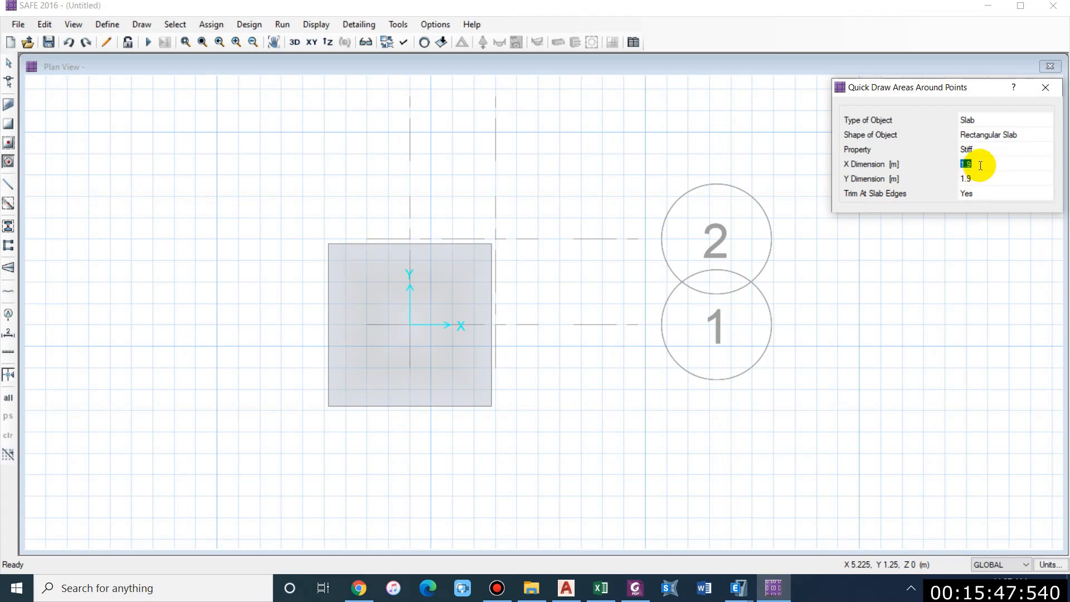
click(1005, 187)
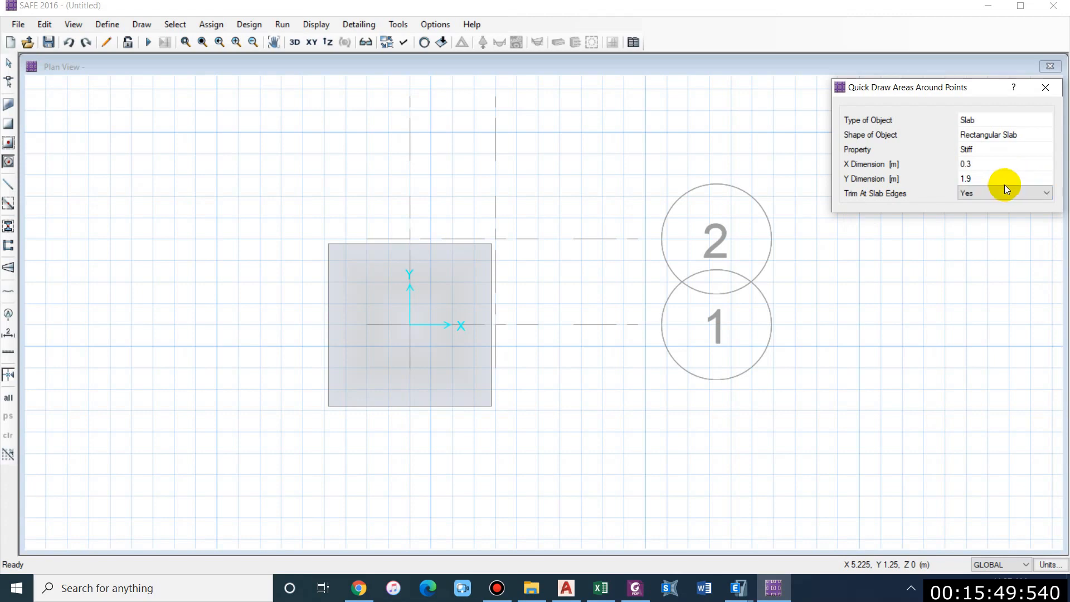
click(1005, 177)
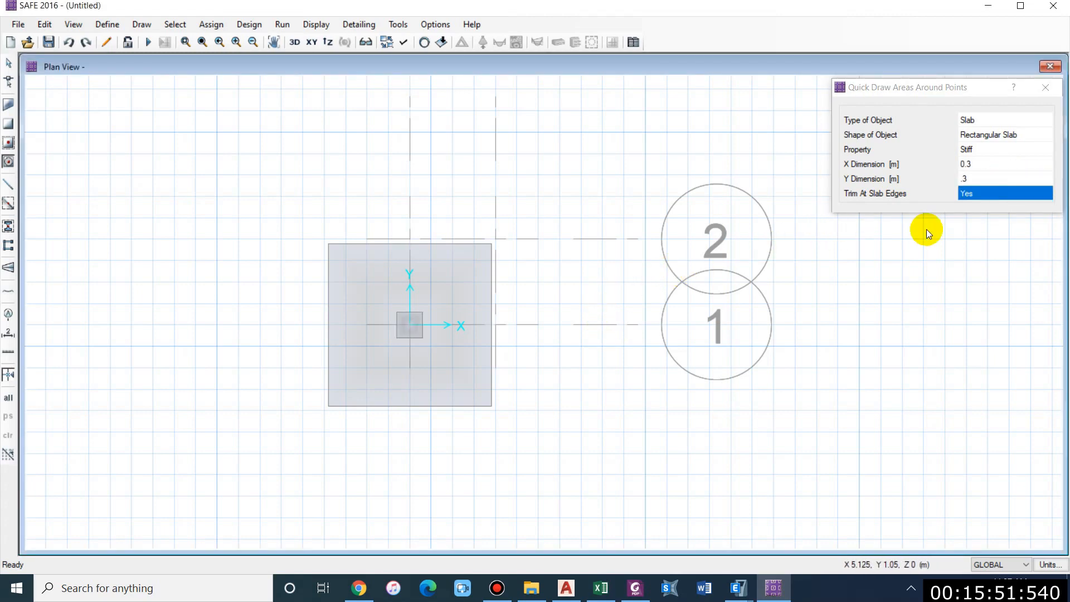
key(Escape)
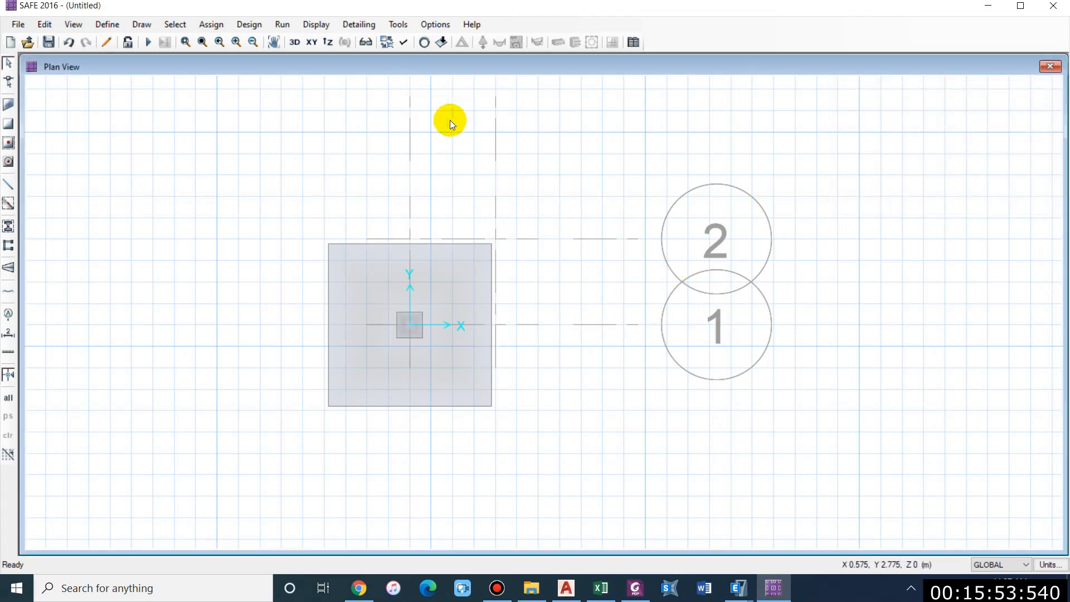
- Assign the soil subgrade property SOIL1 to the footing slab
scroll(397, 309, up, 1)
scroll(376, 282, down, 1)
click(454, 270)
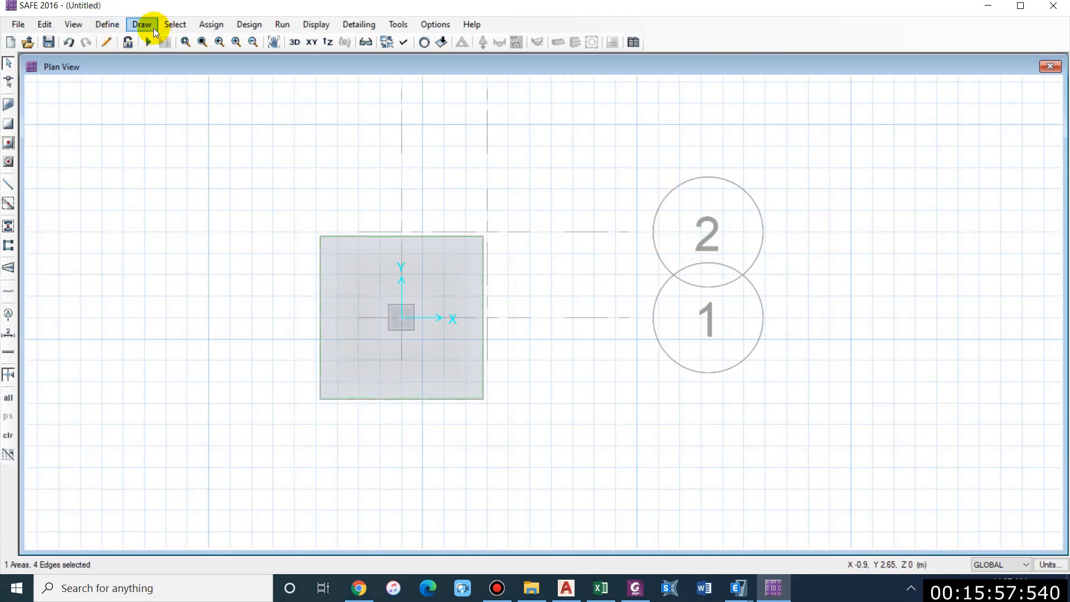
click(202, 26)
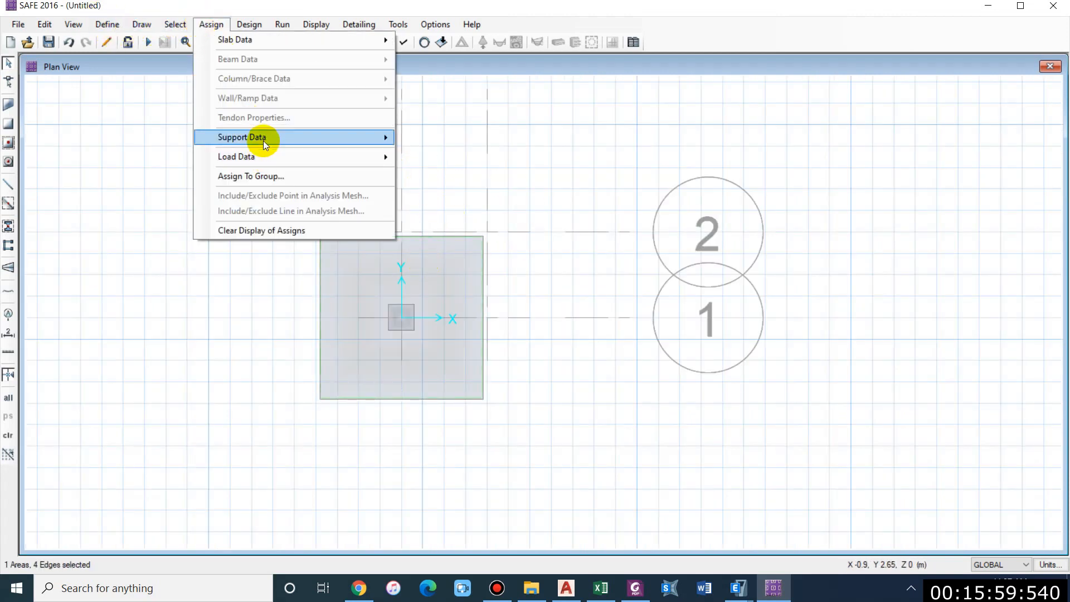
mouse_move(264, 140)
click(421, 143)
drag(594, 195, 800, 143)
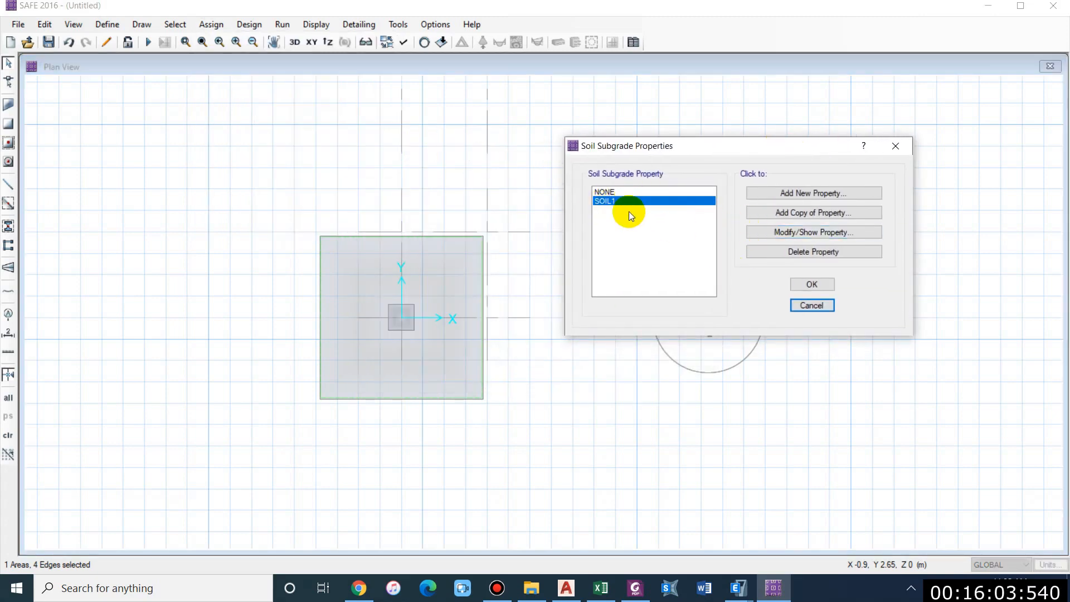
click(812, 284)
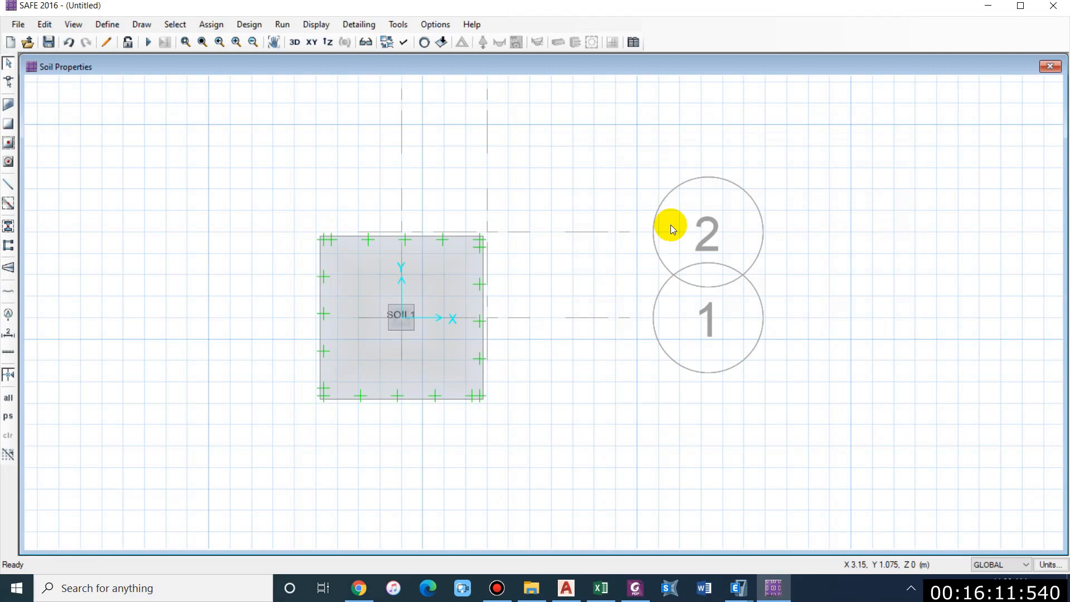
scroll(402, 310, up, 1)
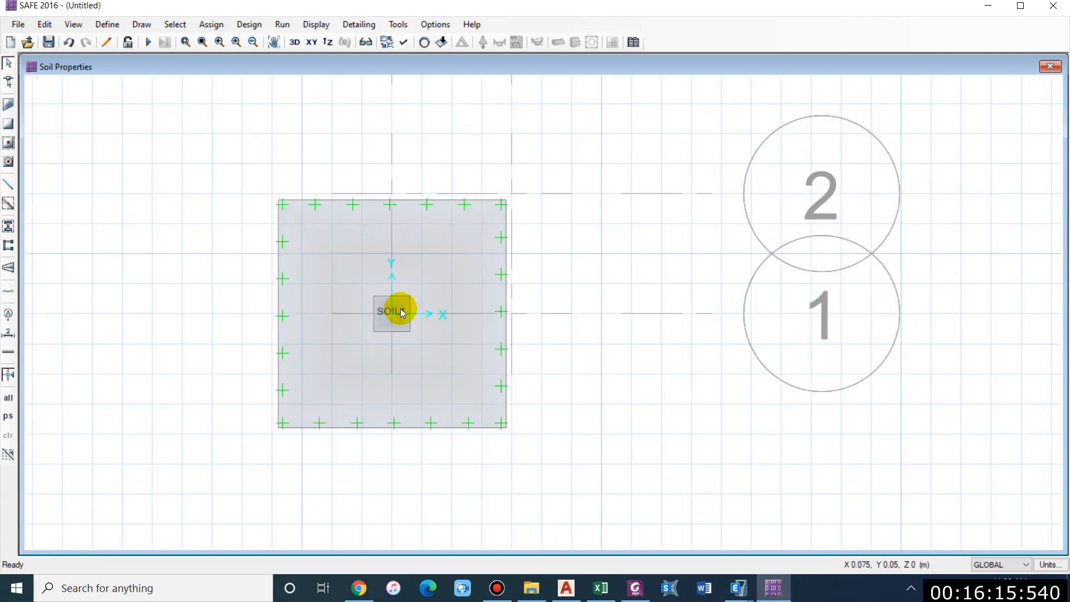
click(210, 25)
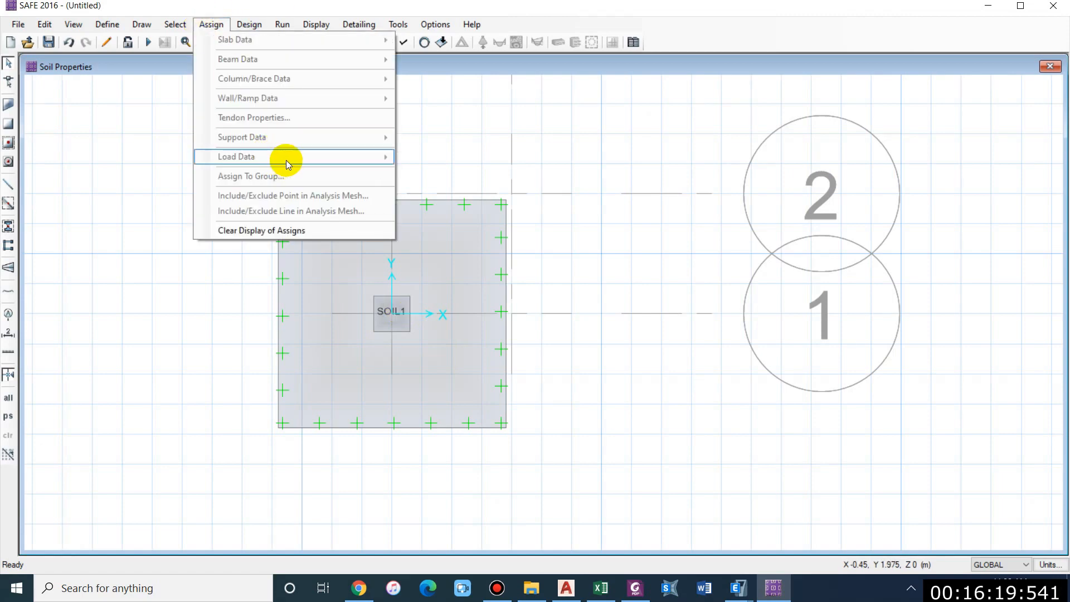
click(575, 249)
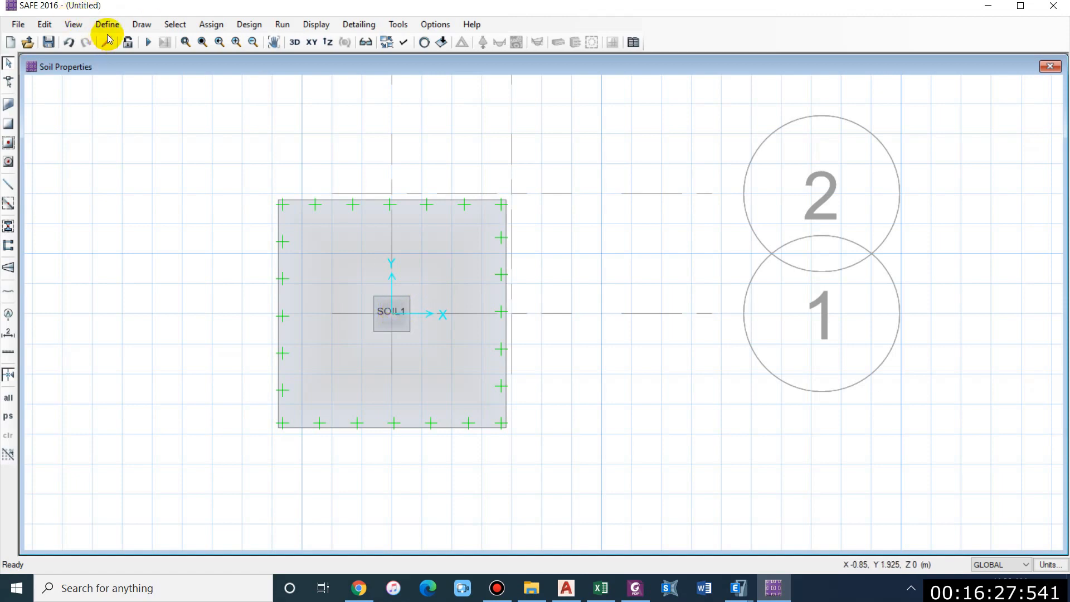
- Draw a point object at the centre of the stiff slab, at grid intersection A-1
click(139, 22)
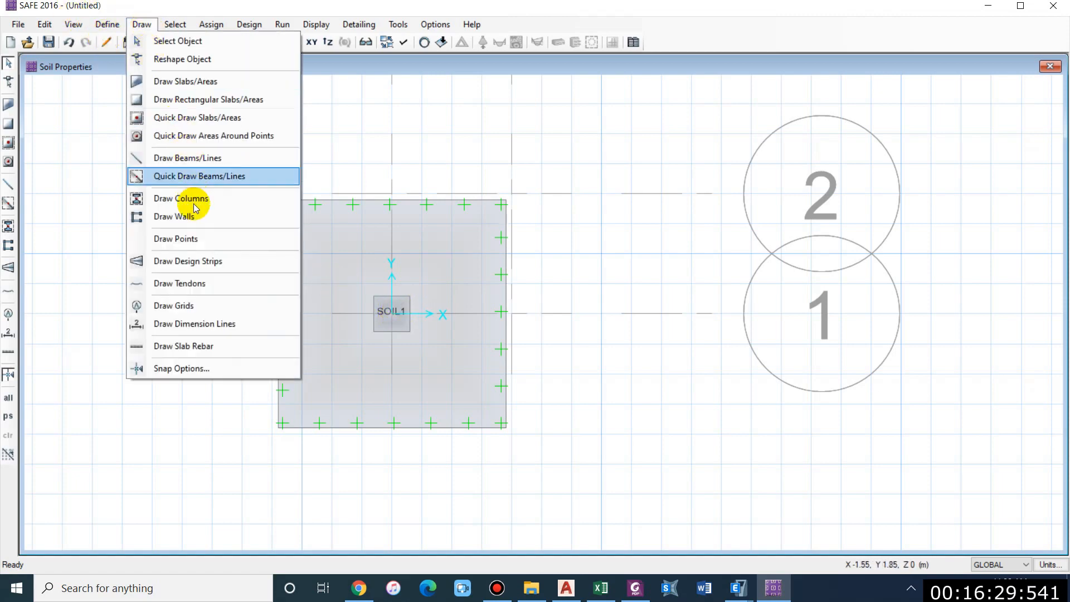
click(188, 241)
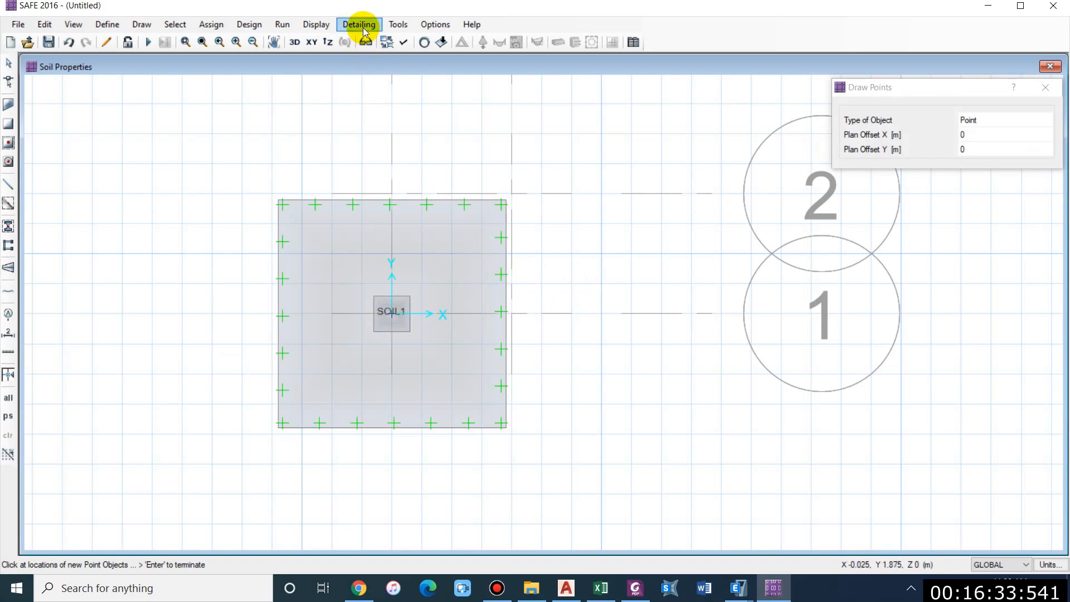
- Begin a point load assignment on the point at the stiff slab's centre, using the Column Reaction load pattern
click(296, 101)
key(Return)
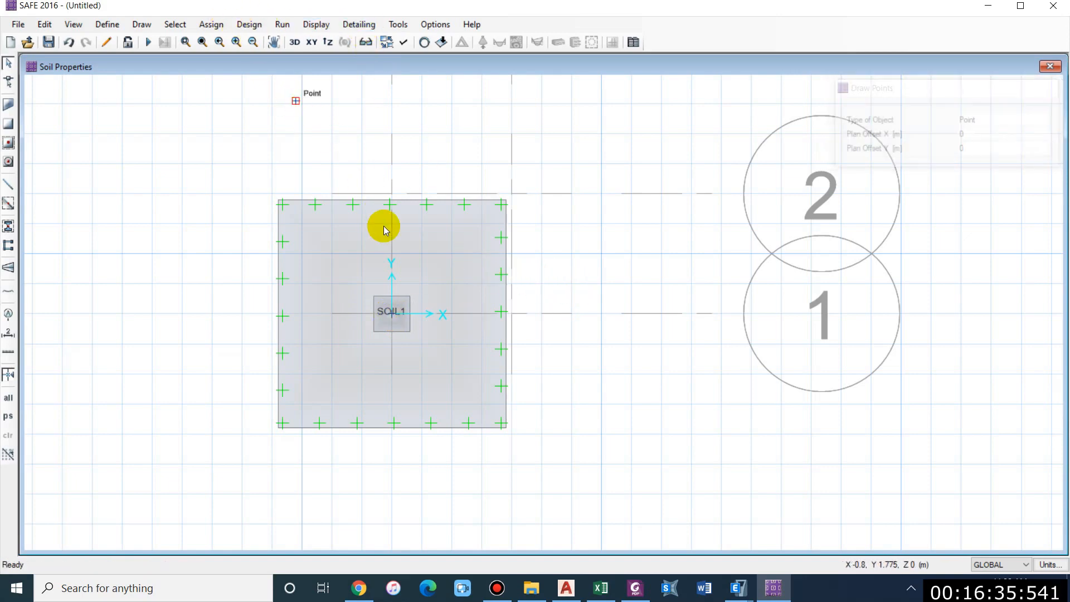
scroll(391, 319, up, 2)
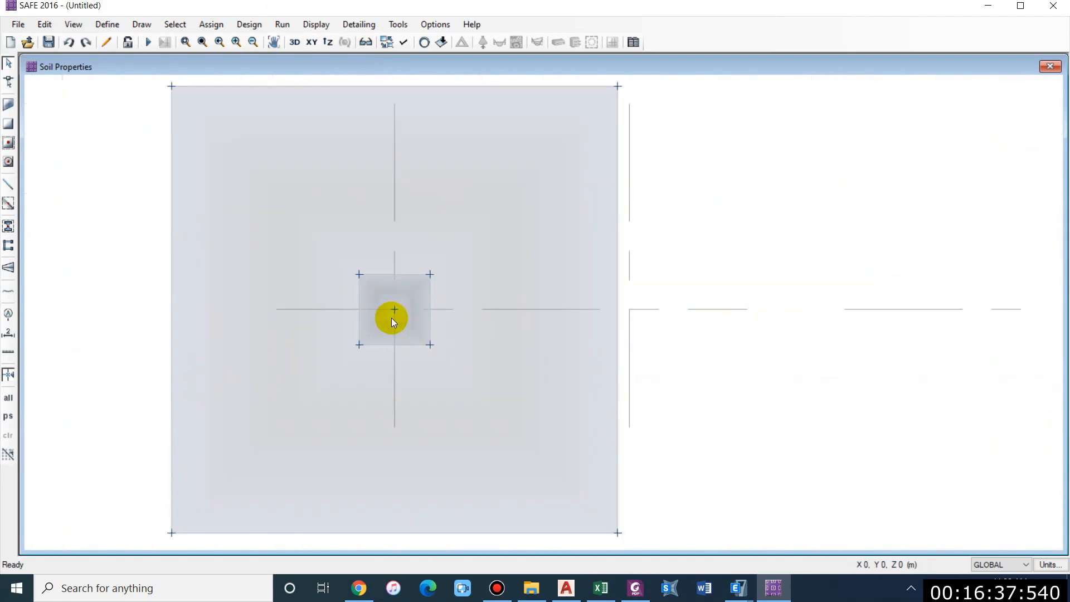
click(395, 309)
click(211, 24)
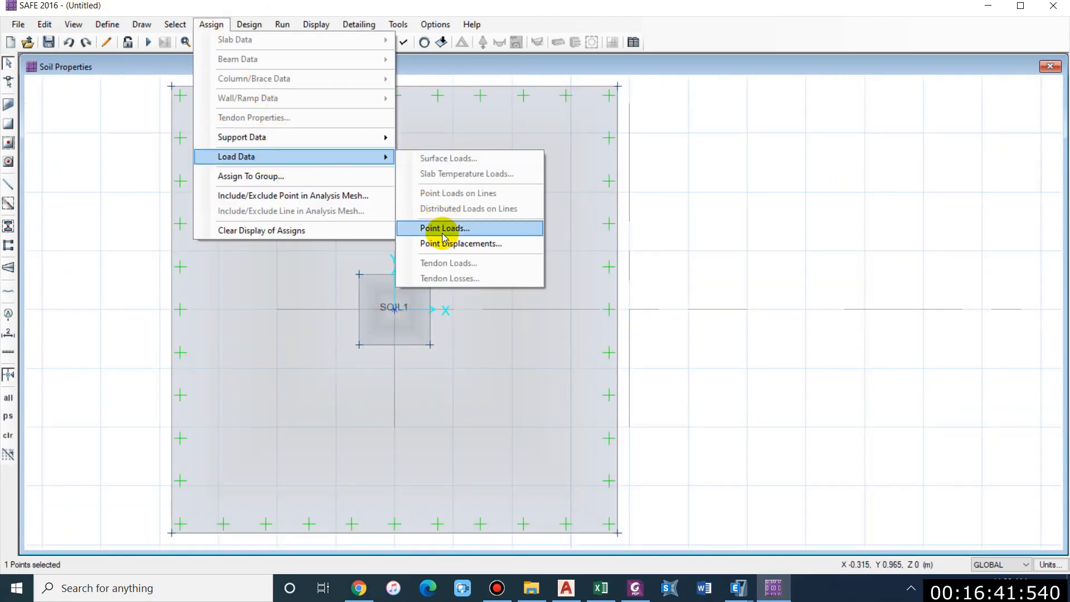
click(443, 227)
click(522, 204)
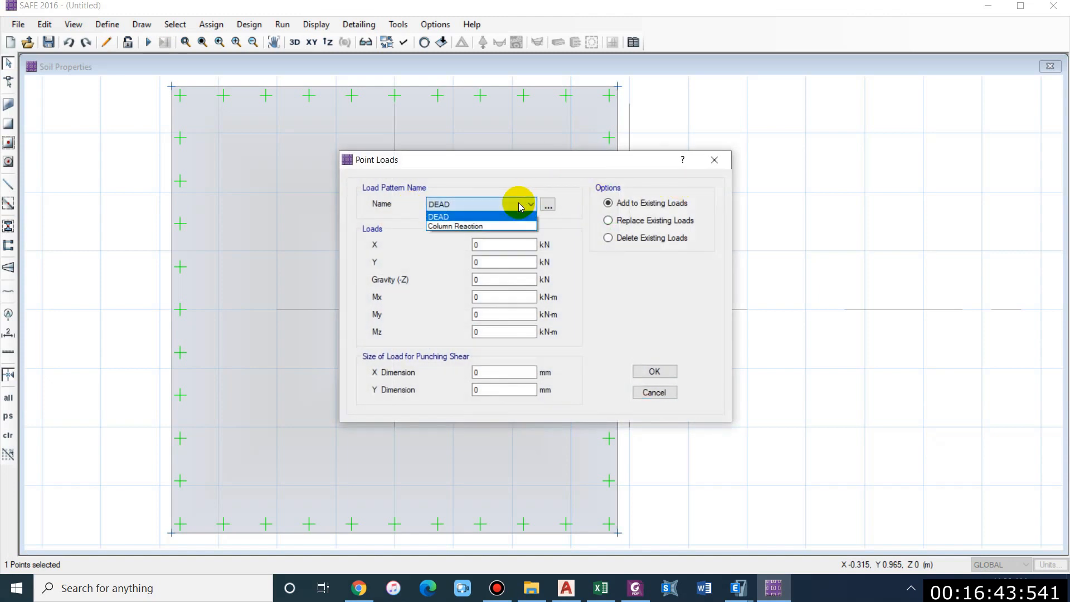
click(478, 227)
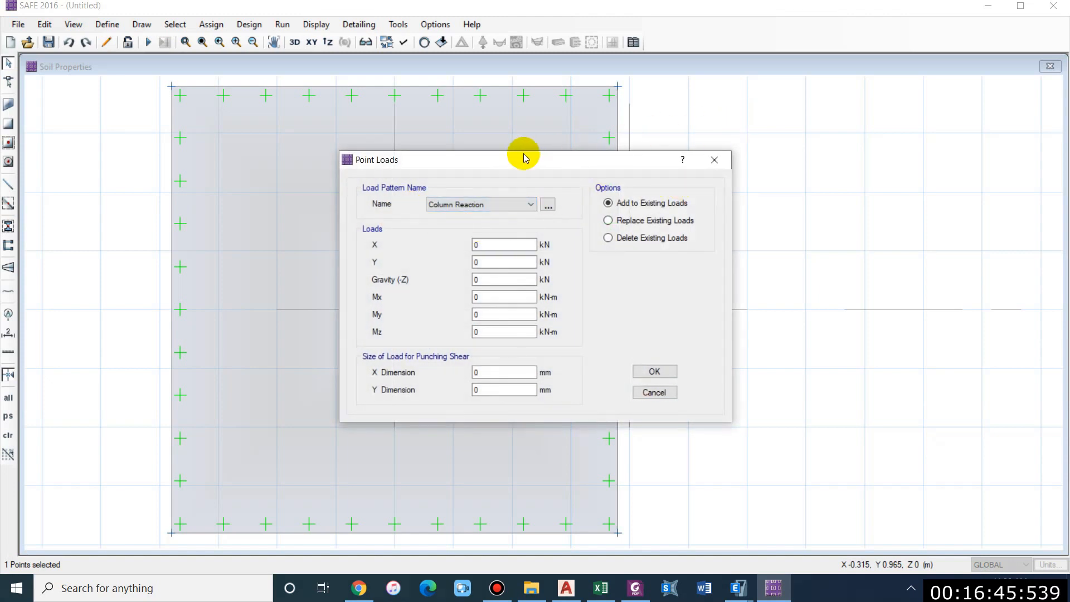
drag(523, 153, 838, 97)
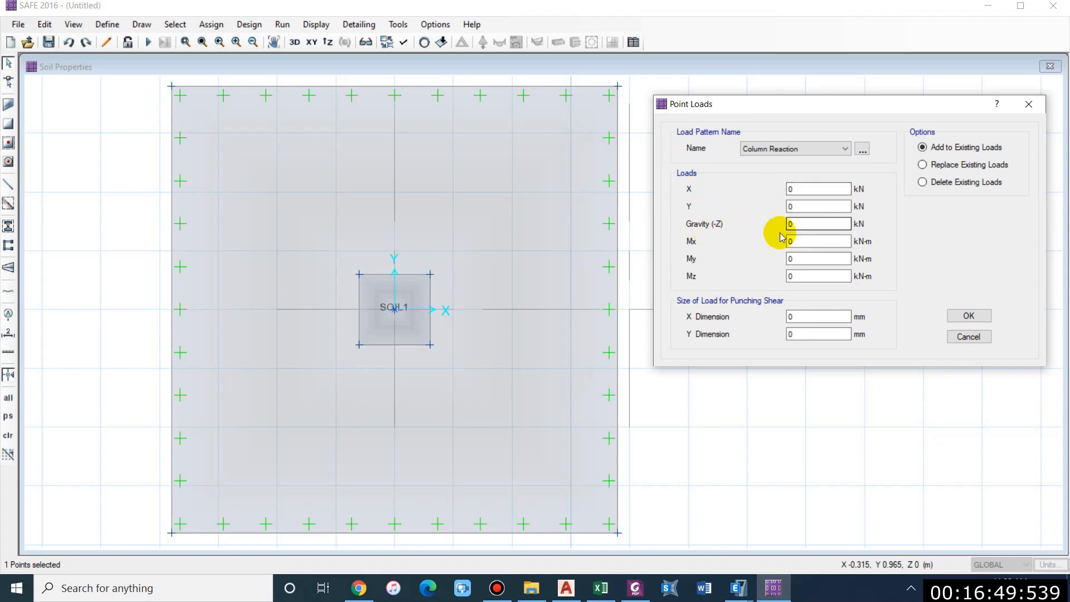
- Look up joint 20's vertical base reaction in ETABS and set the point load's gravity component to 172 kN in SAFE
click(795, 223)
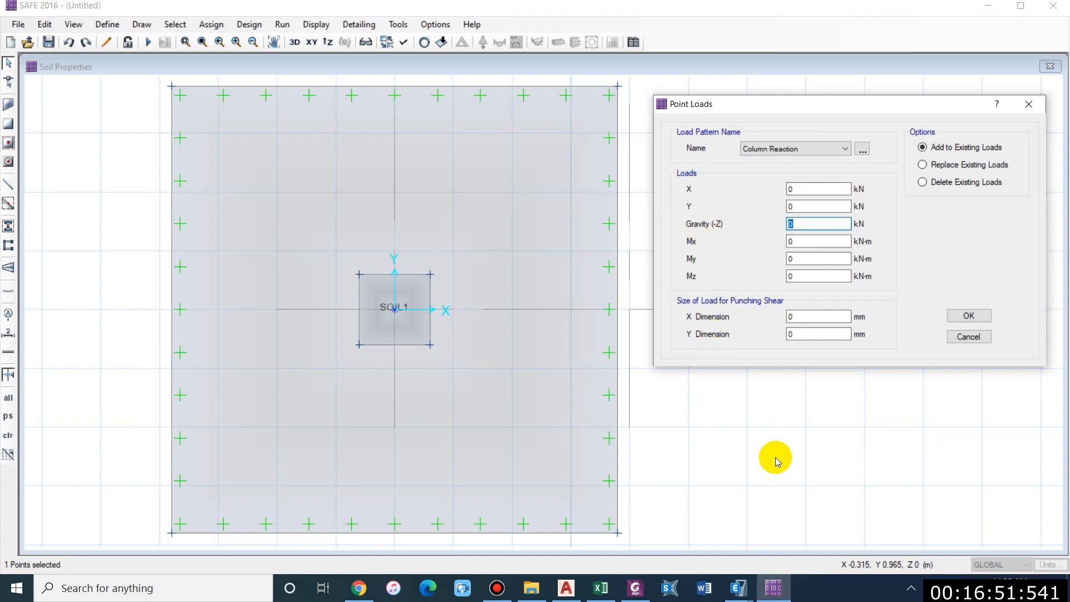
mouse_move(737, 586)
click(626, 507)
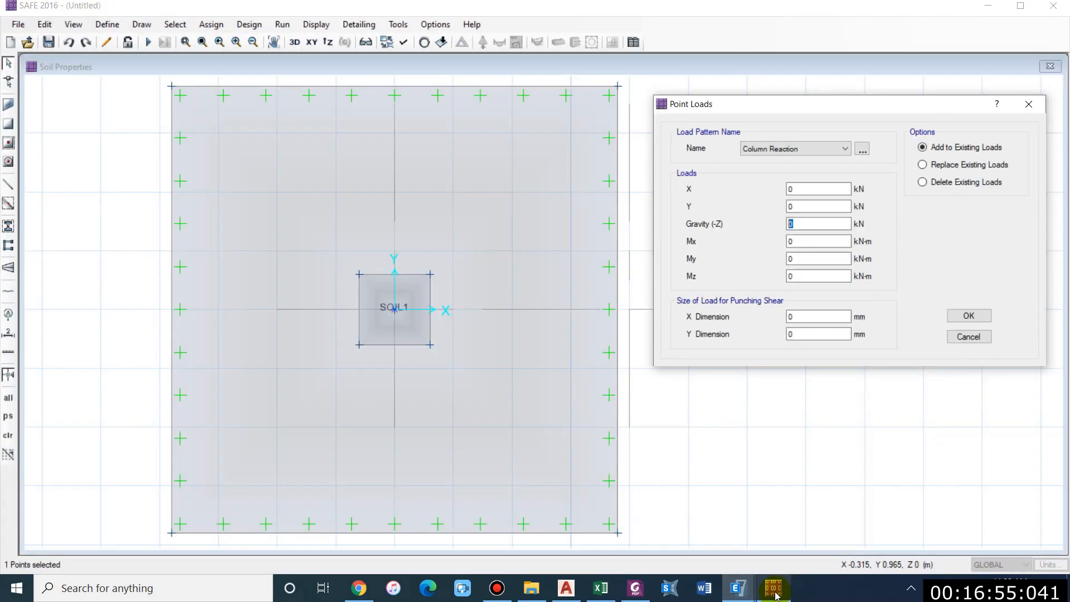
click(774, 588)
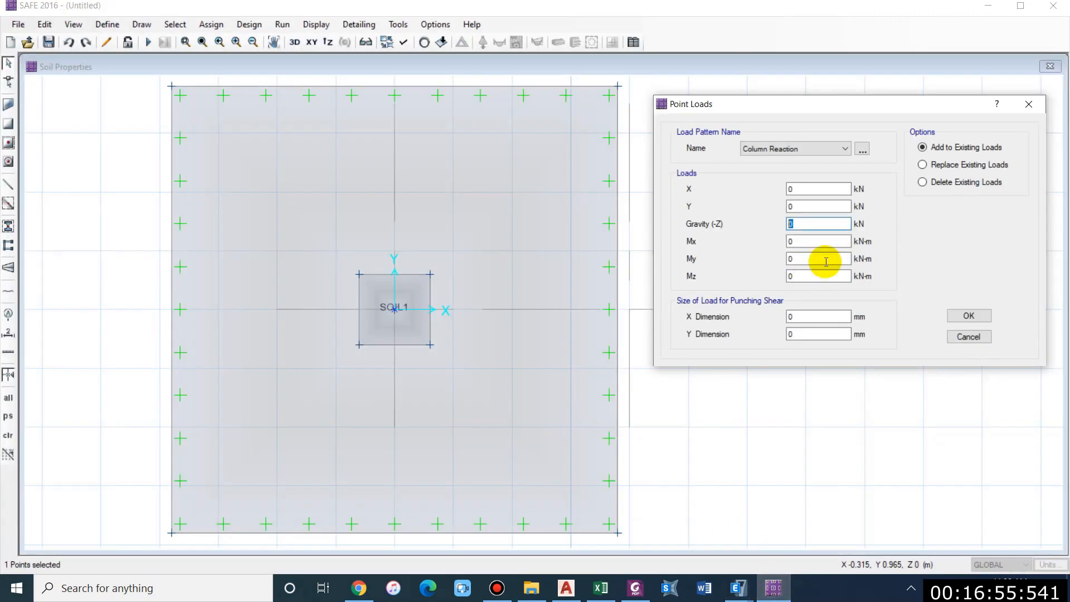
text(172)
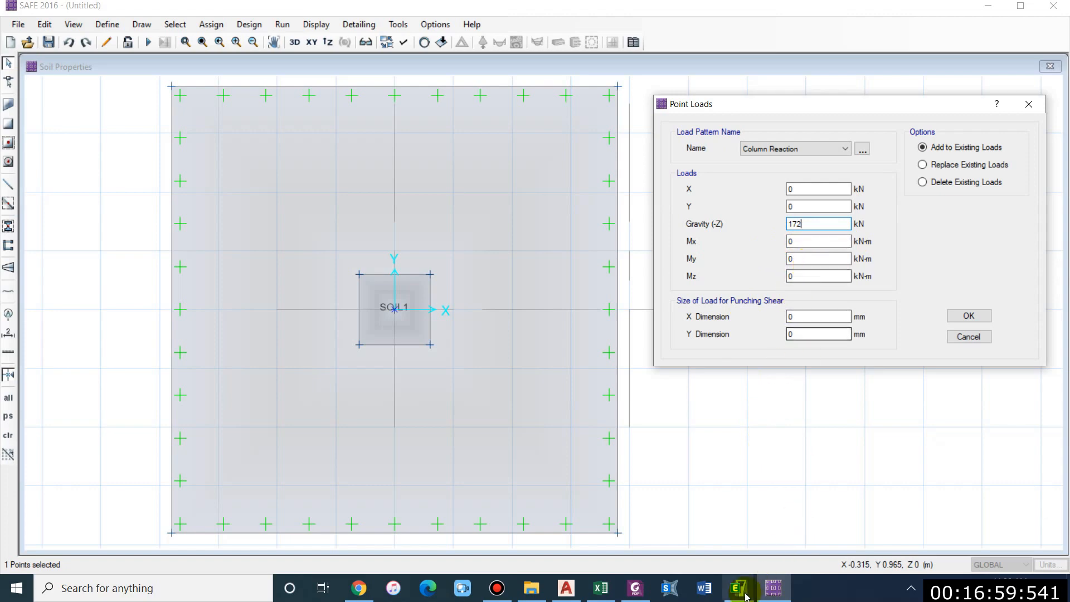
- Read joint 20's Mx reaction in ETABS and set the point load's Mx to 4 kN-m in SAFE
click(773, 590)
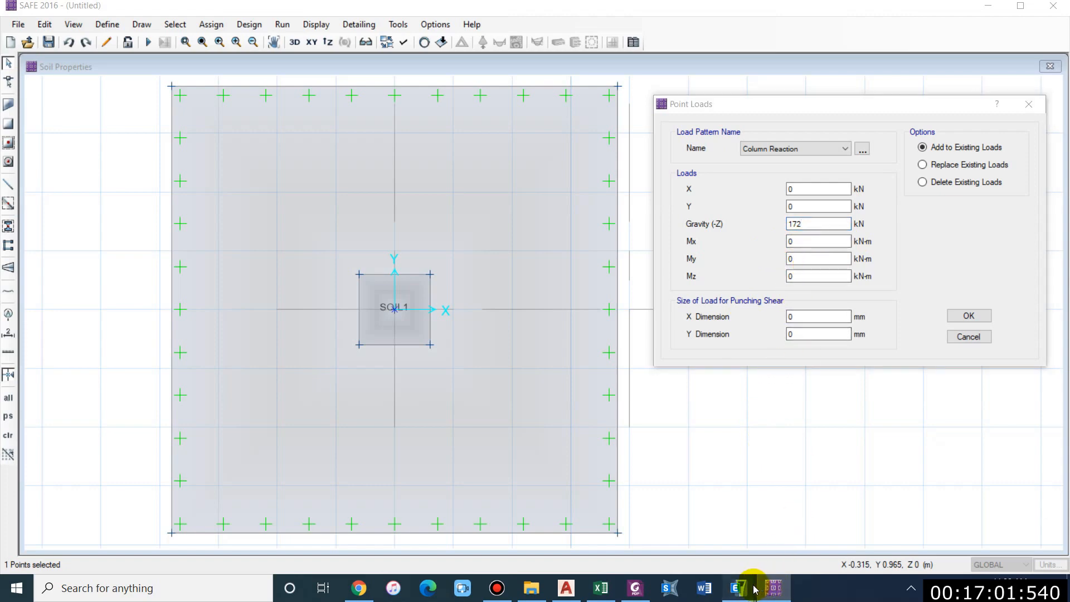
mouse_move(739, 588)
click(629, 490)
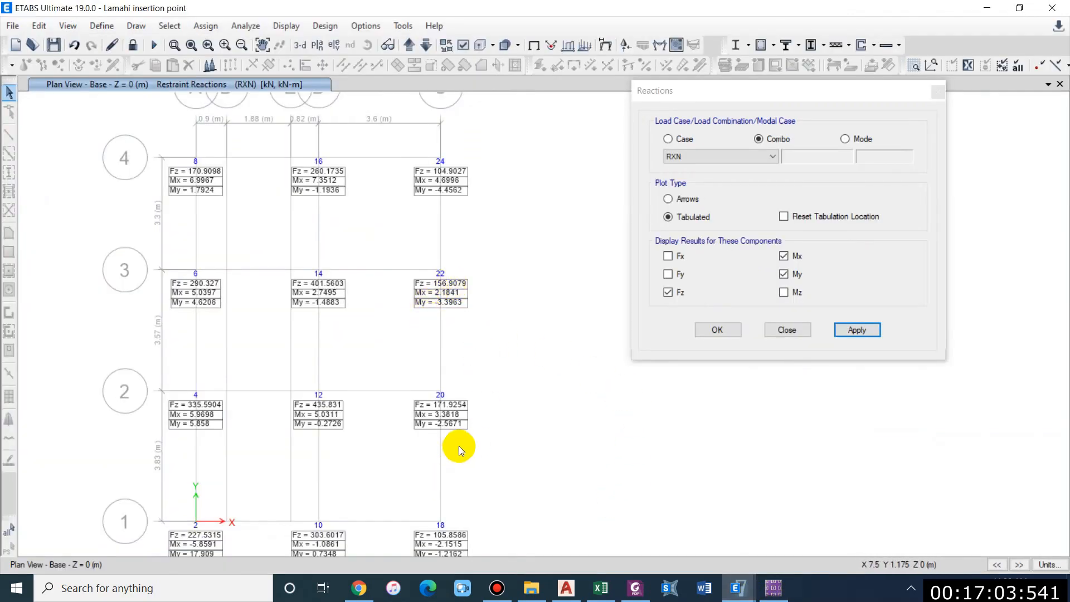
click(774, 586)
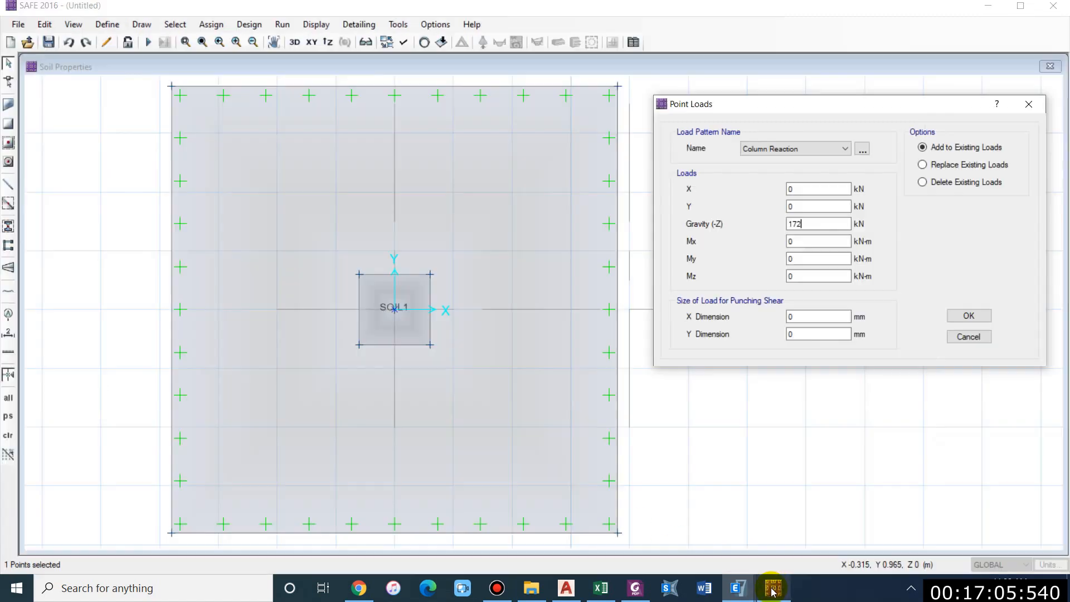
drag(803, 244, 706, 231)
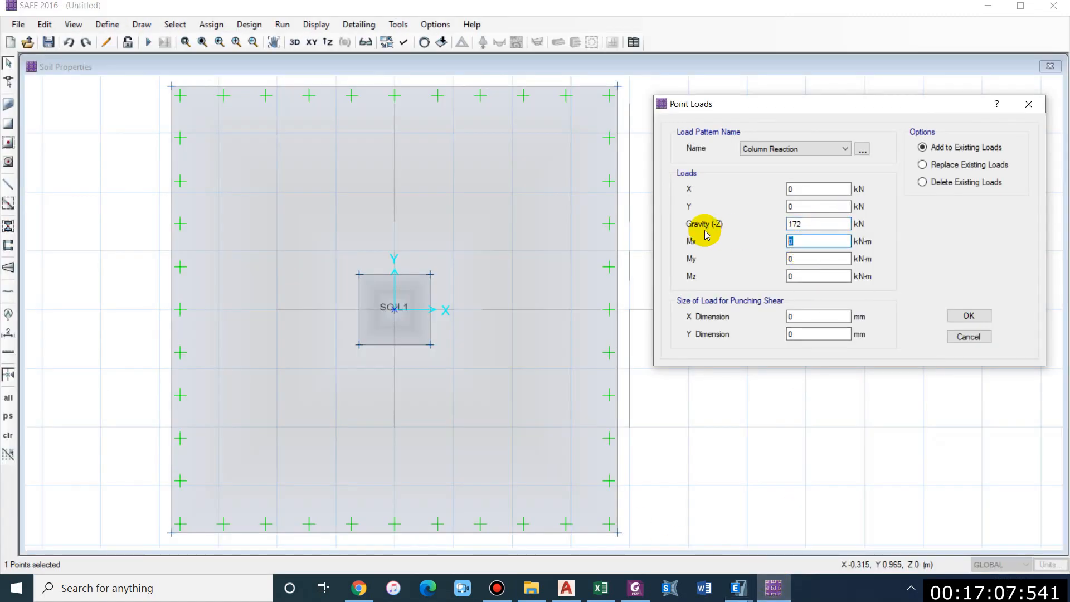
text(4)
key(Tab)
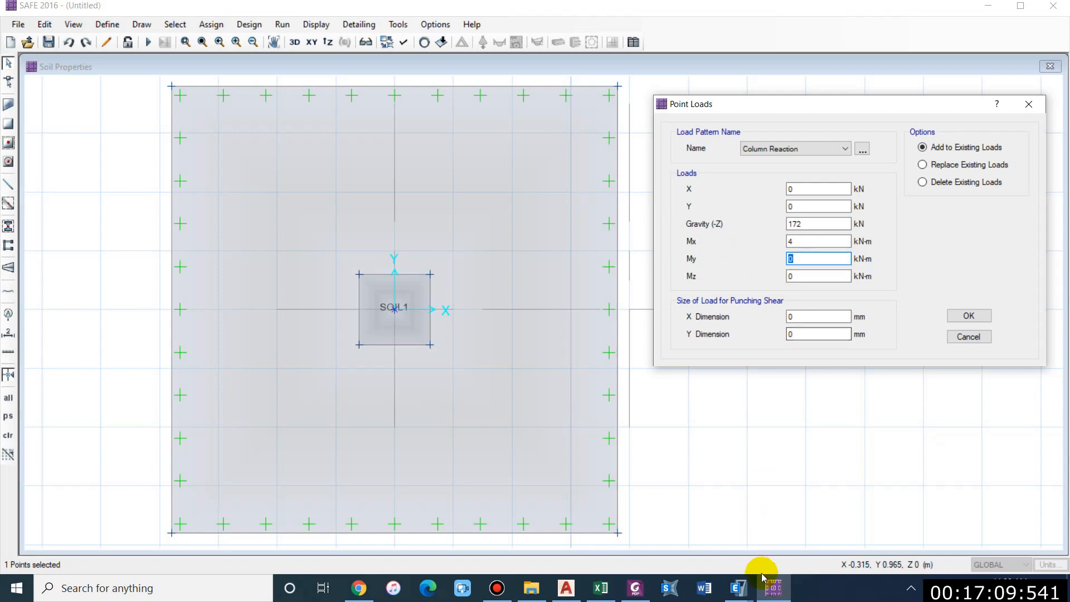
- Read joint 20's My reaction in ETABS and set the point load's My to -3 kN-m in SAFE
click(773, 590)
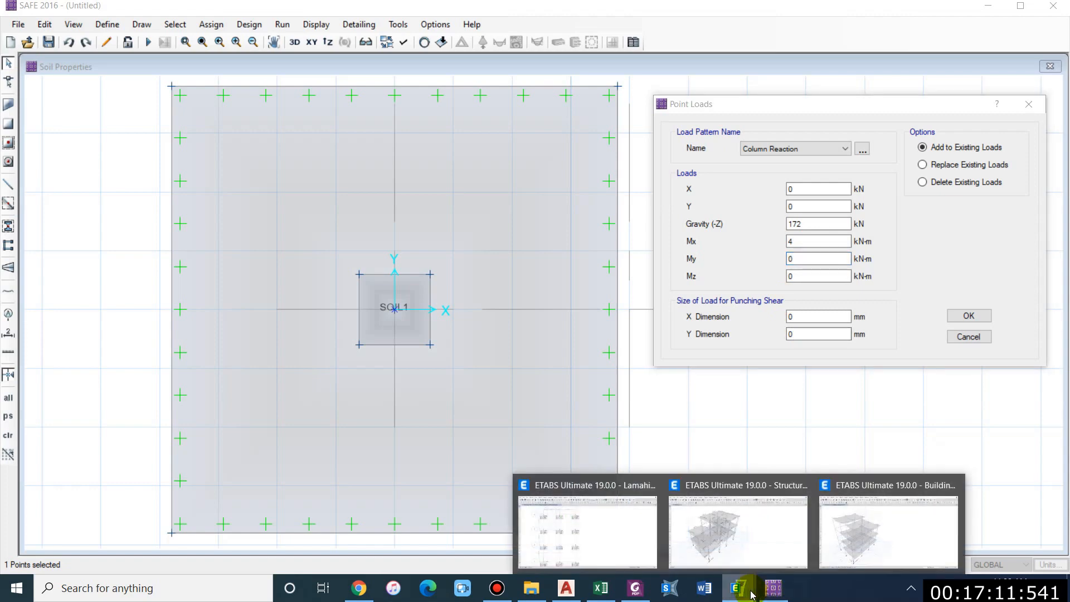
click(618, 592)
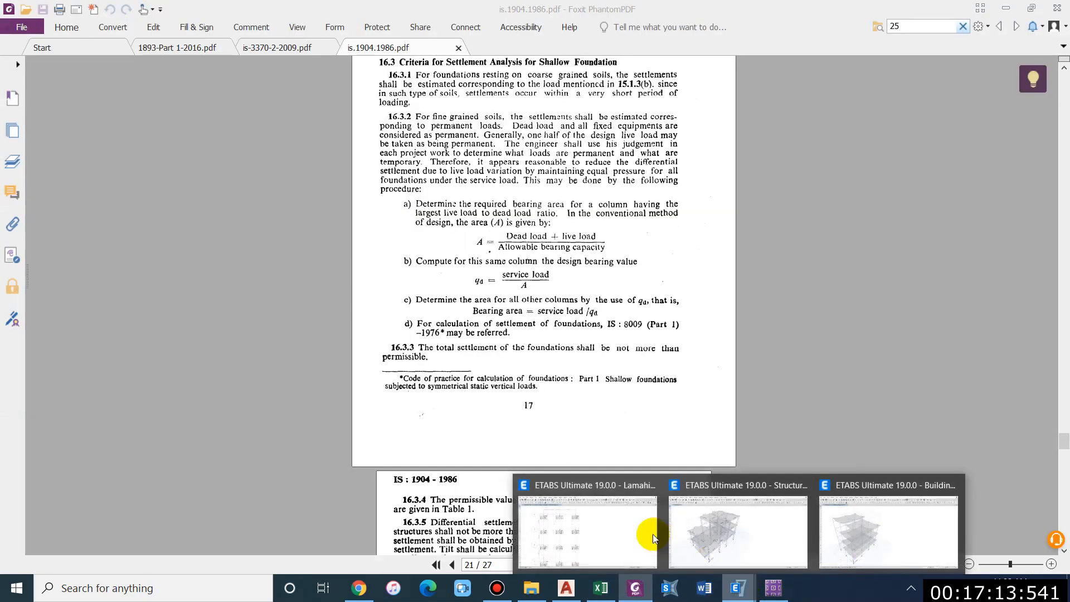
click(654, 534)
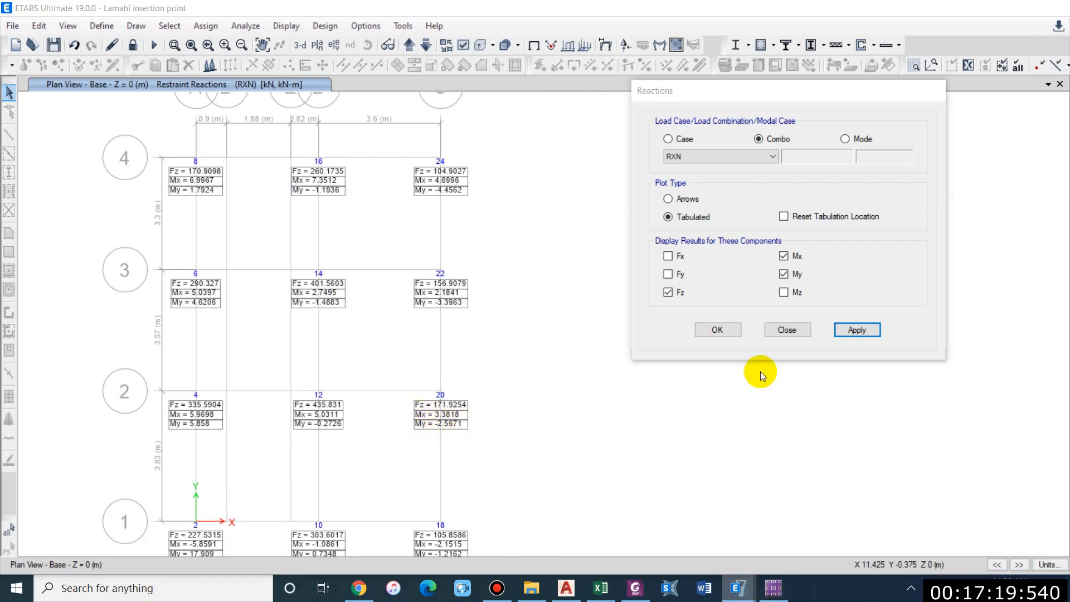
click(773, 588)
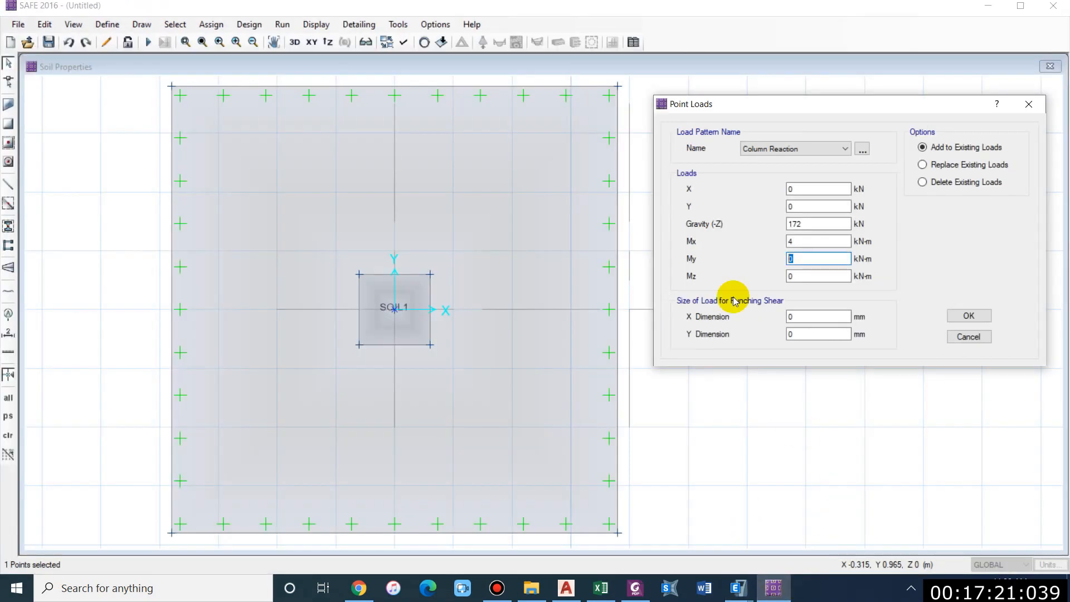
click(810, 242)
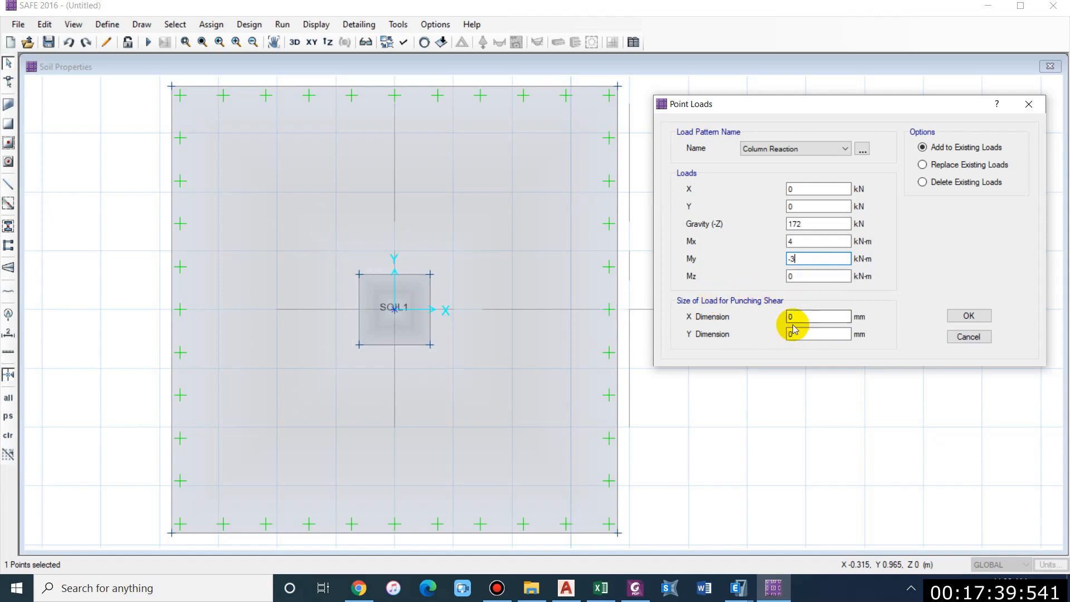
- Set the punching shear load size to 300 mm by 300 mm and apply the point load, replacing existing loads
click(819, 315)
key(BackSpace)
text(300)
key(Tab)
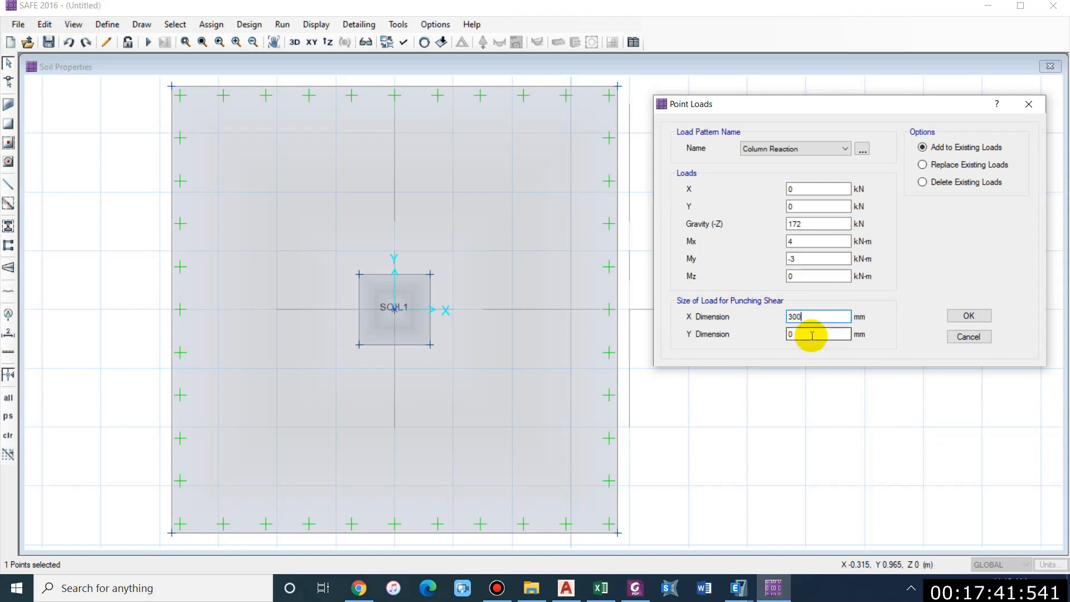
text(300)
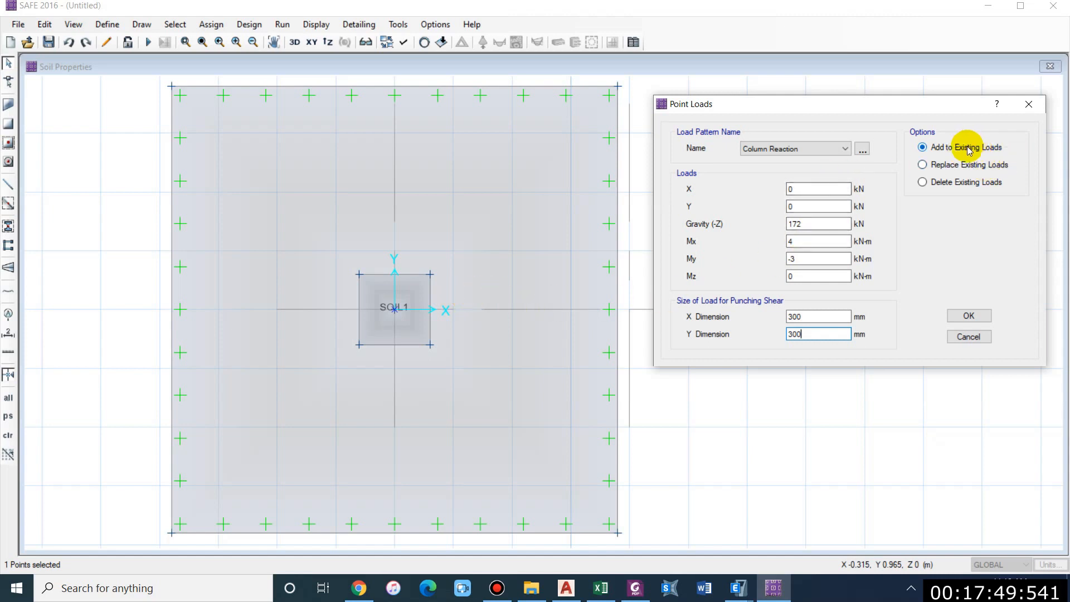
click(967, 166)
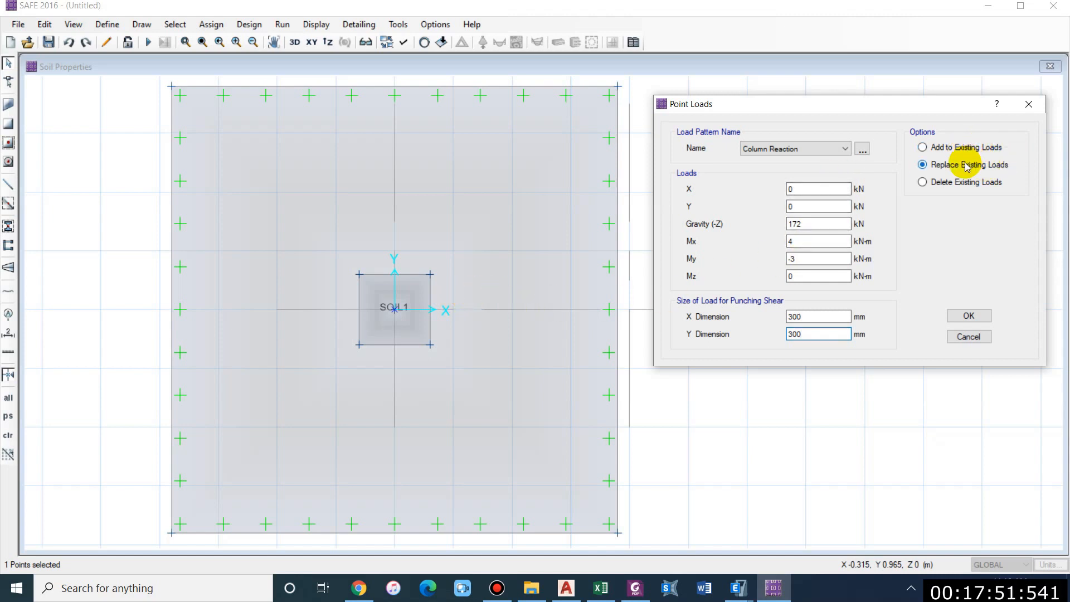
click(962, 314)
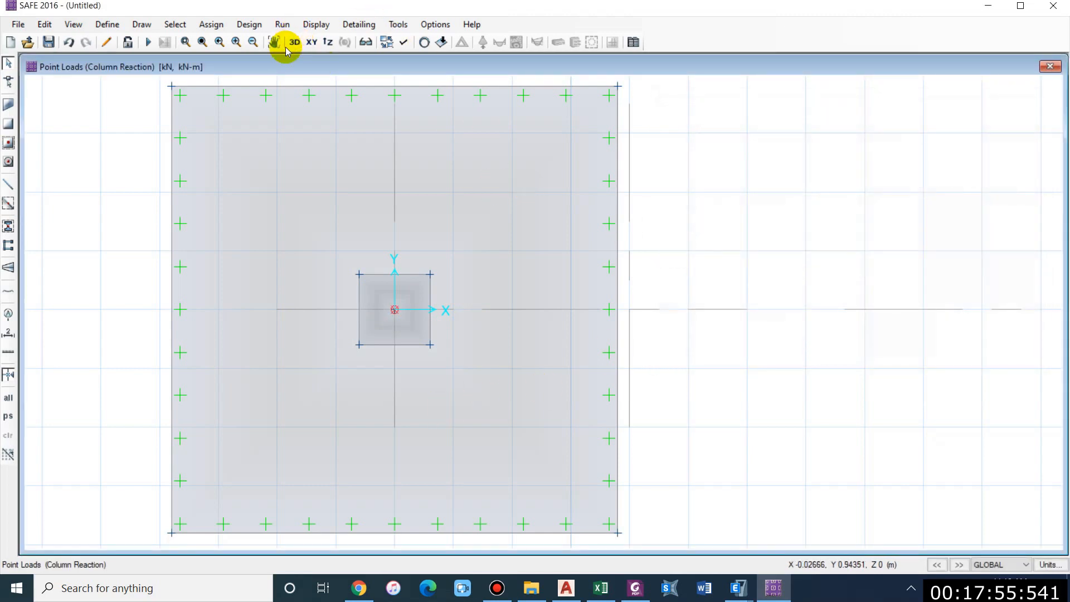
- Show the footing in 3D and hide the grid lines to inspect the applied column load and moments
click(294, 42)
scroll(567, 266, up, 5)
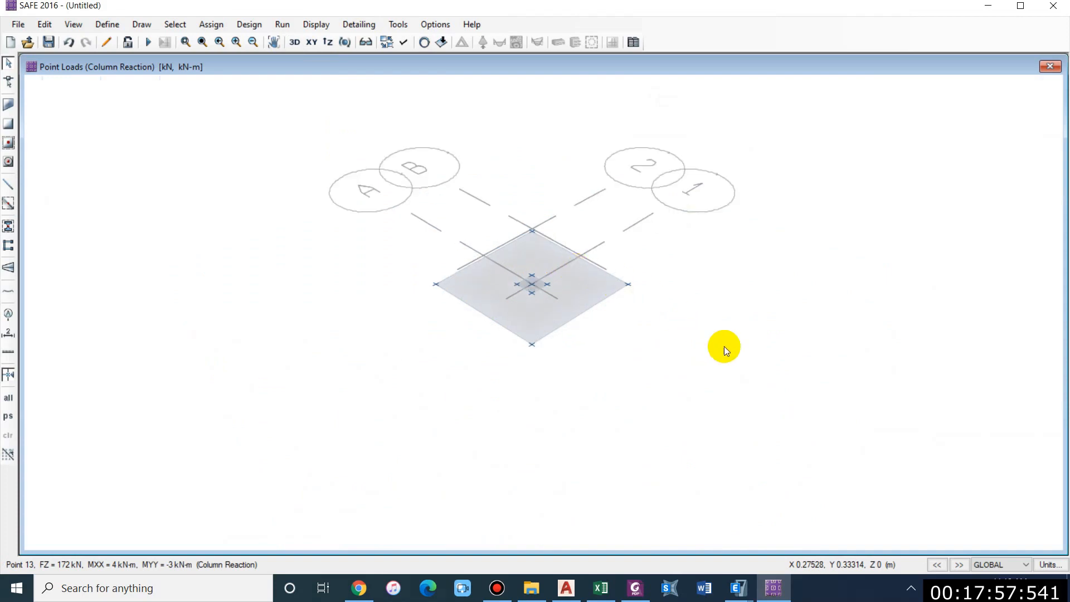
shift+middle_drag(664, 317, 571, 269)
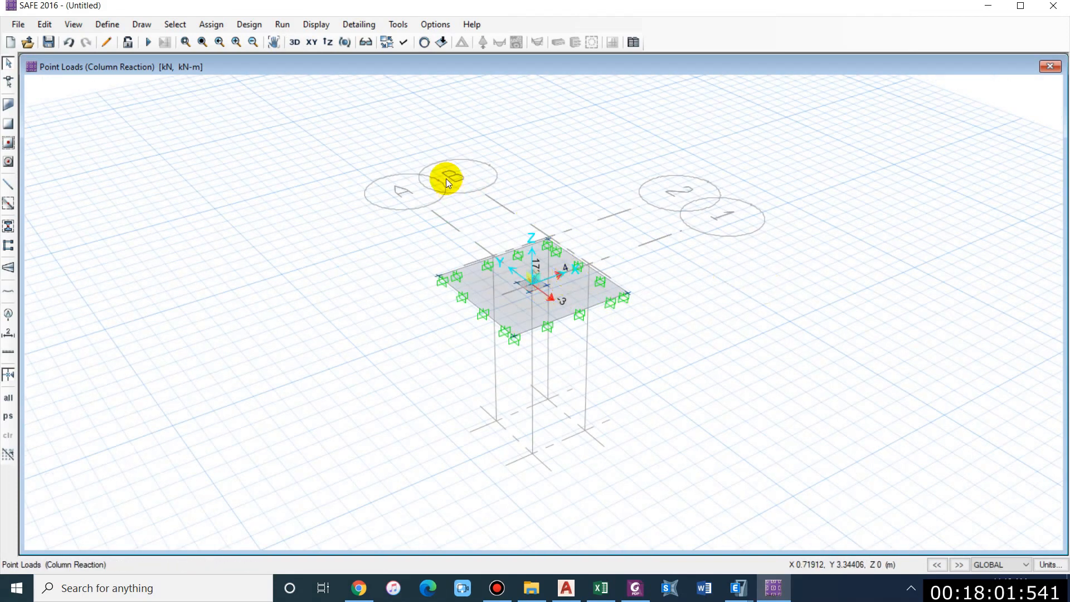
click(93, 26)
click(106, 24)
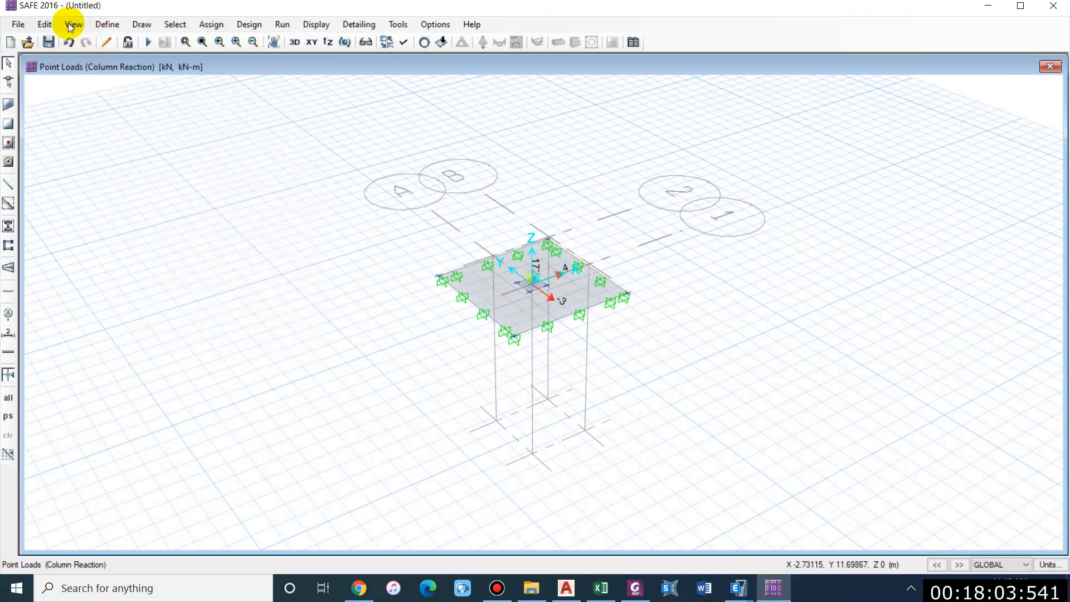
click(72, 24)
click(138, 239)
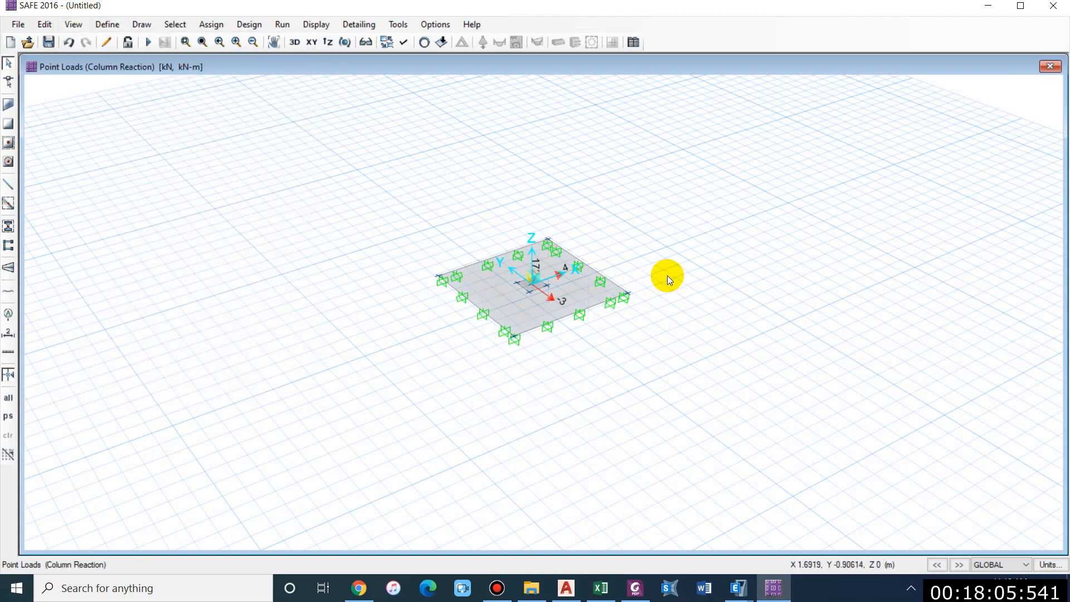
scroll(625, 282, up, 2)
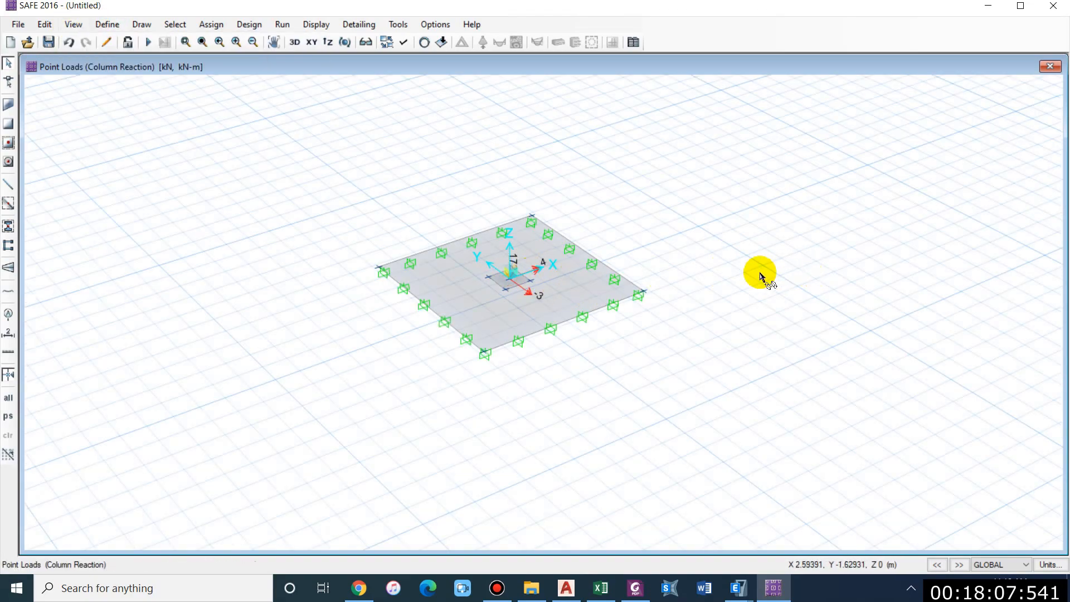
shift+middle_drag(760, 274, 598, 323)
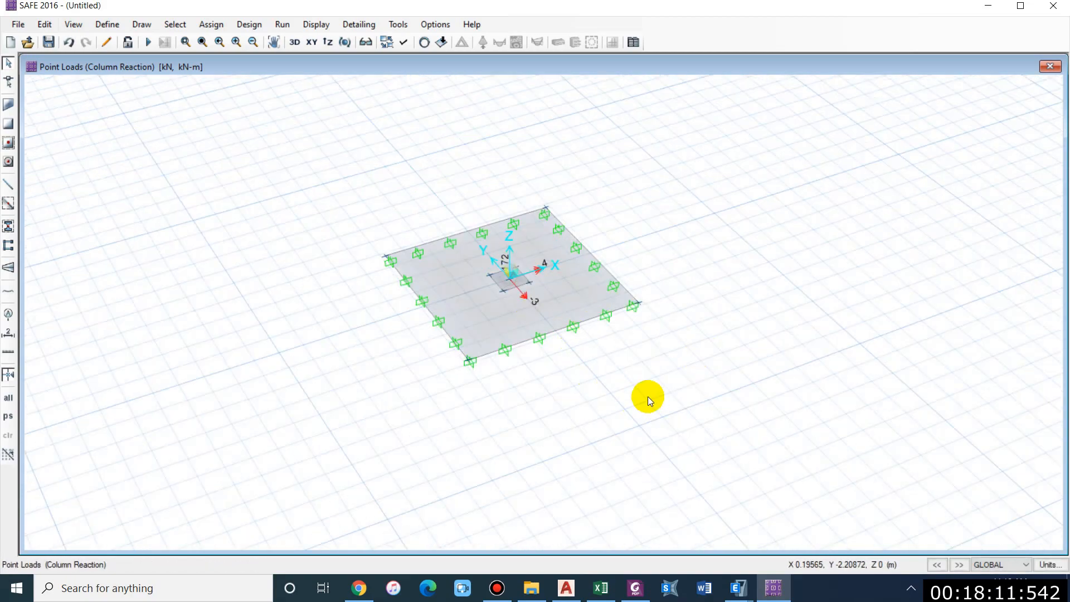
- Return to the XY plan view and clear the point load display from the footing
click(310, 43)
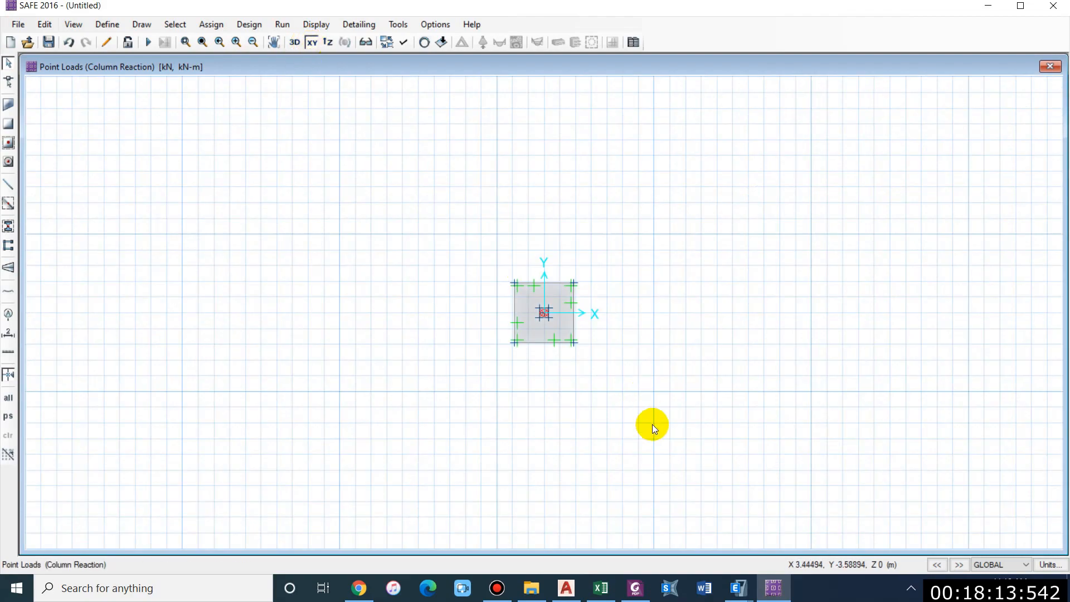
scroll(594, 339, up, 2)
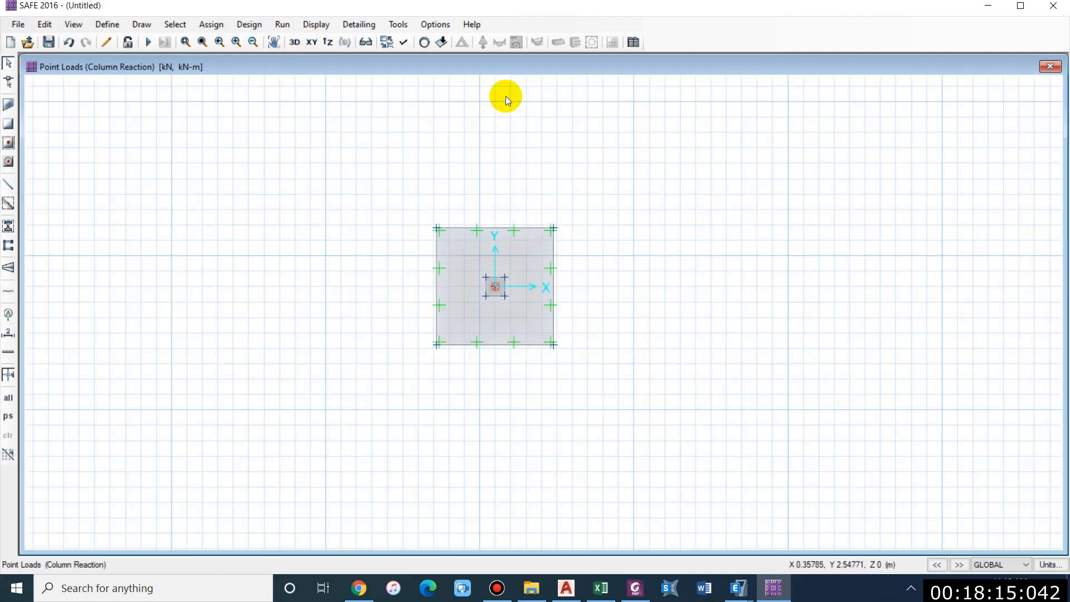
click(424, 43)
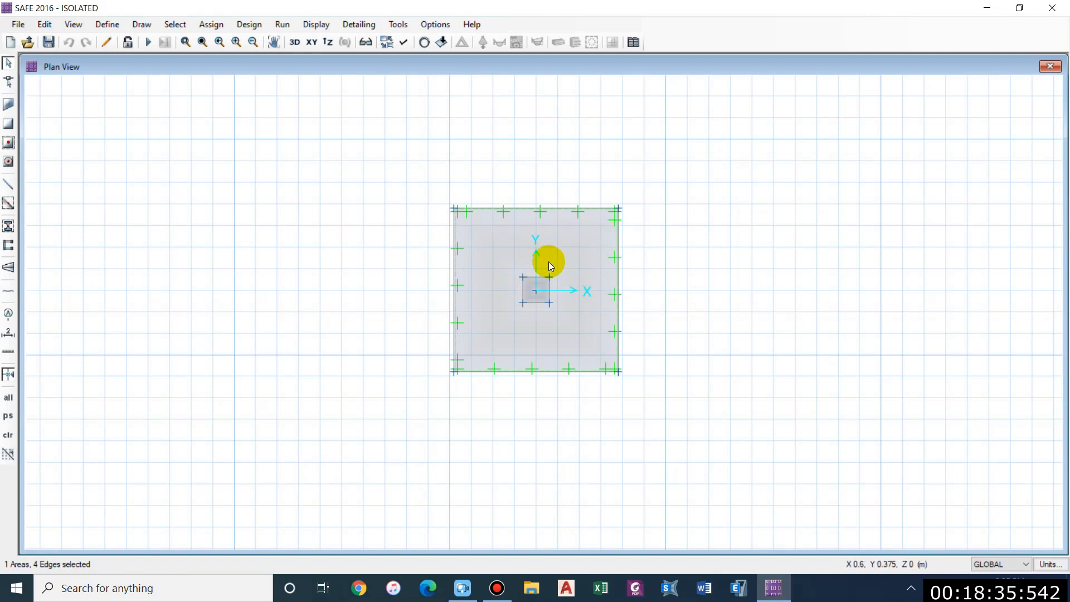
- Start a layer A column design strip with start and end widths of 0.95 m on both sides
click(139, 26)
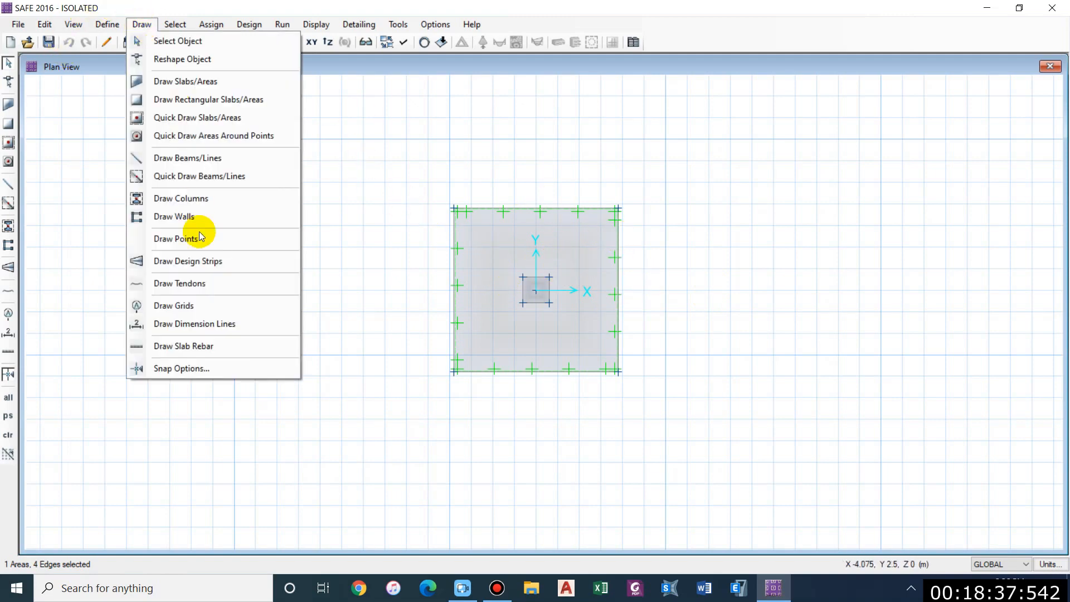
click(196, 264)
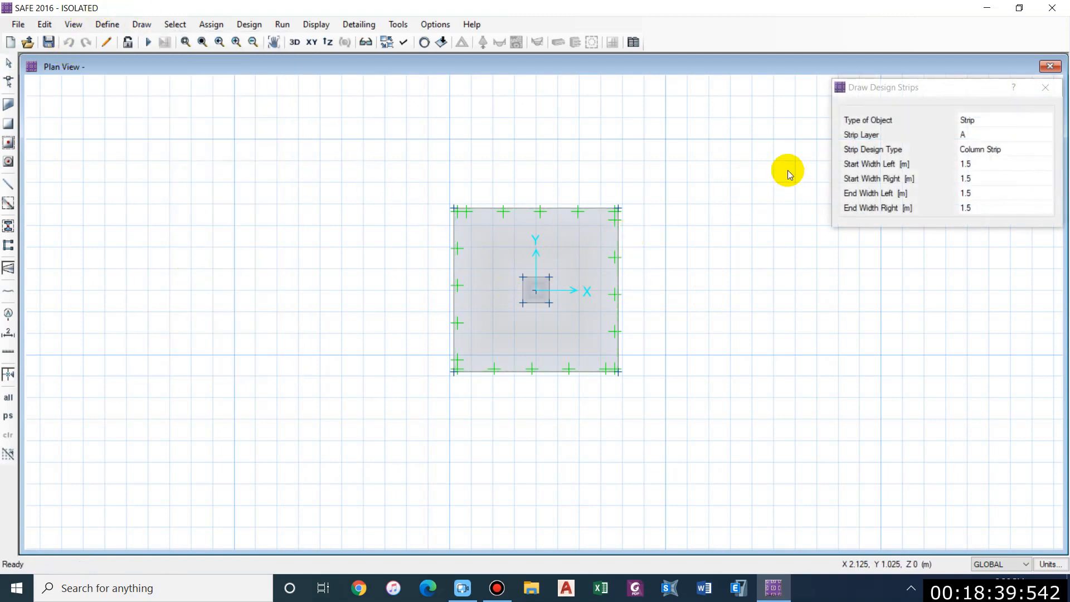
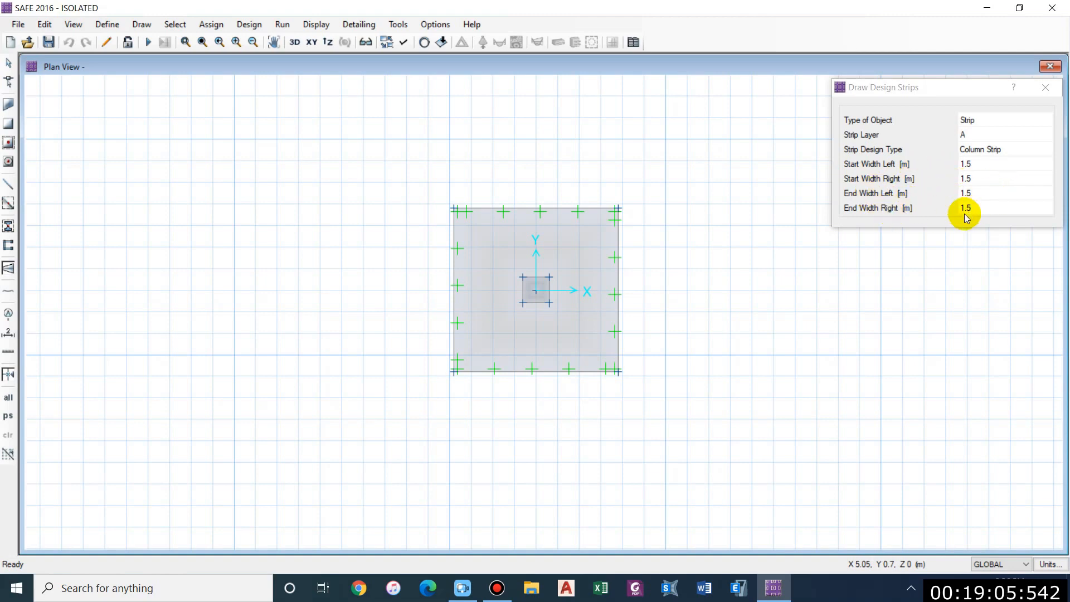
click(1006, 164)
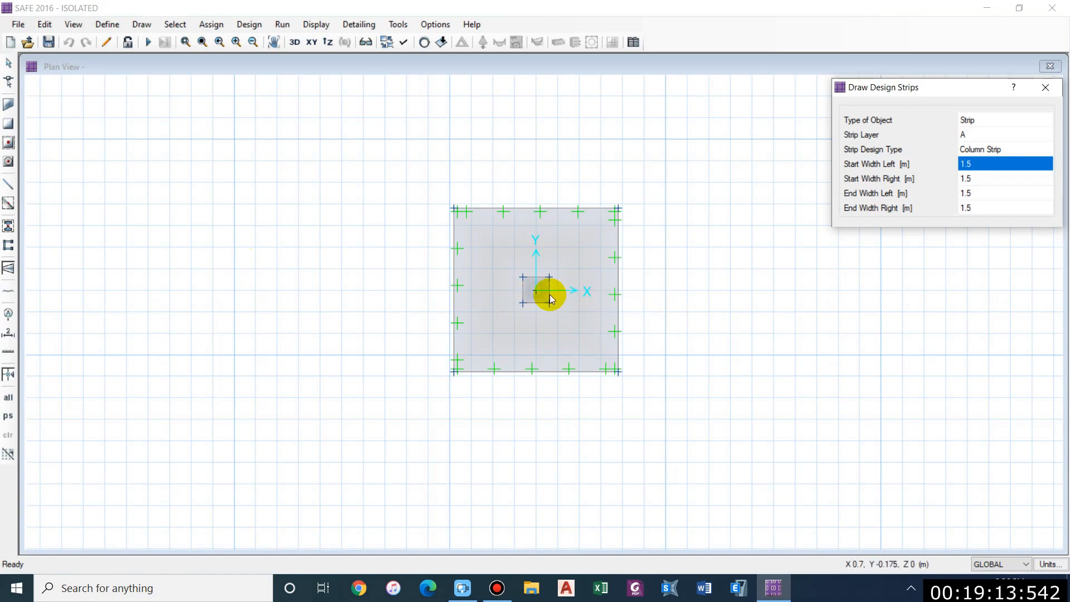
text(1.9/2)
click(976, 183)
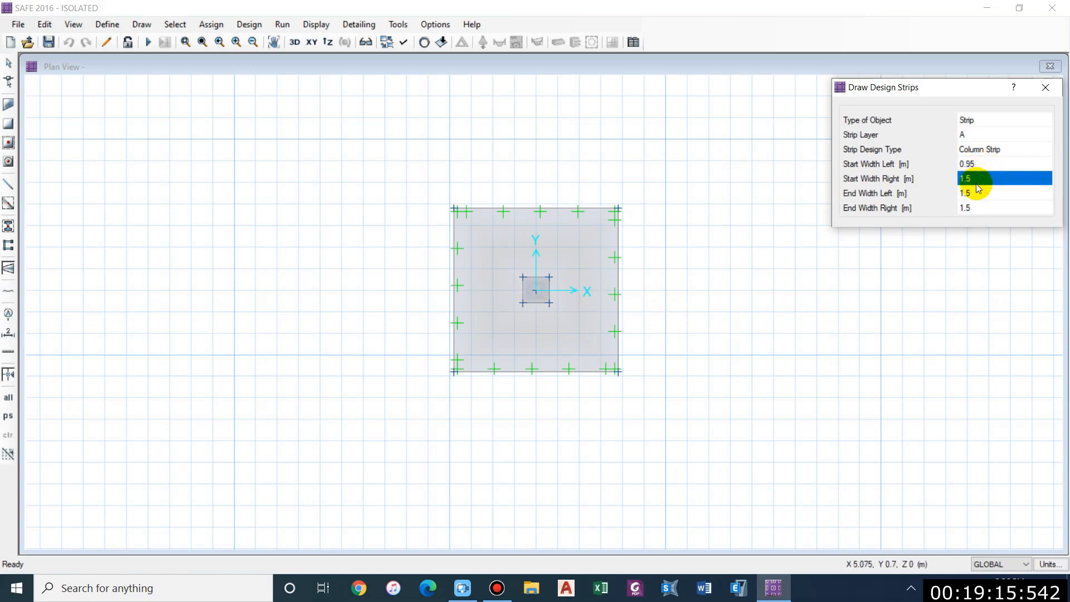
text(.95)
click(980, 193)
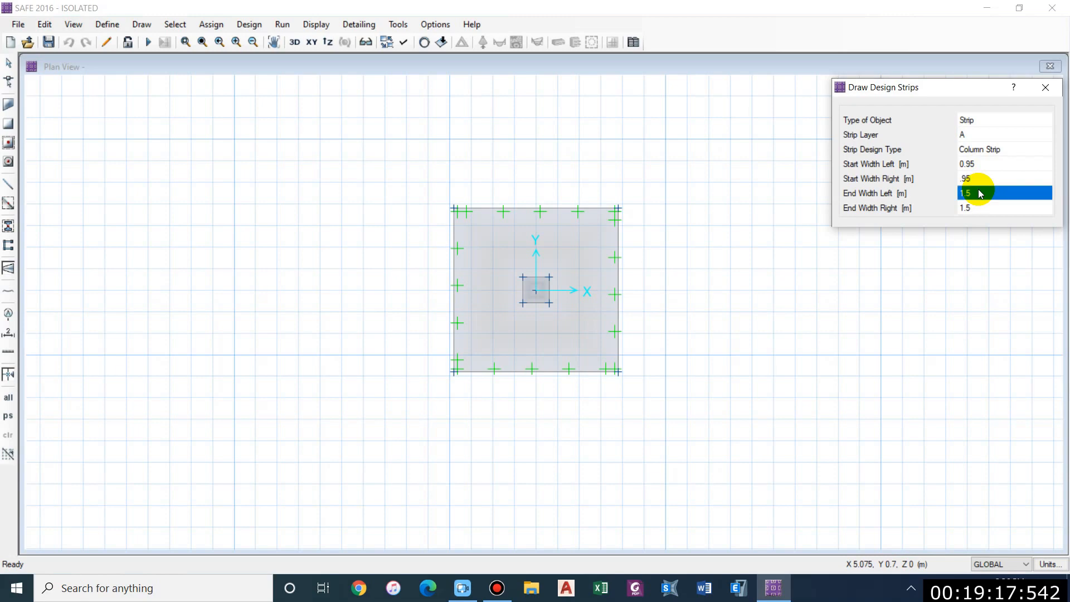
text(.95)
click(981, 206)
text(.95)
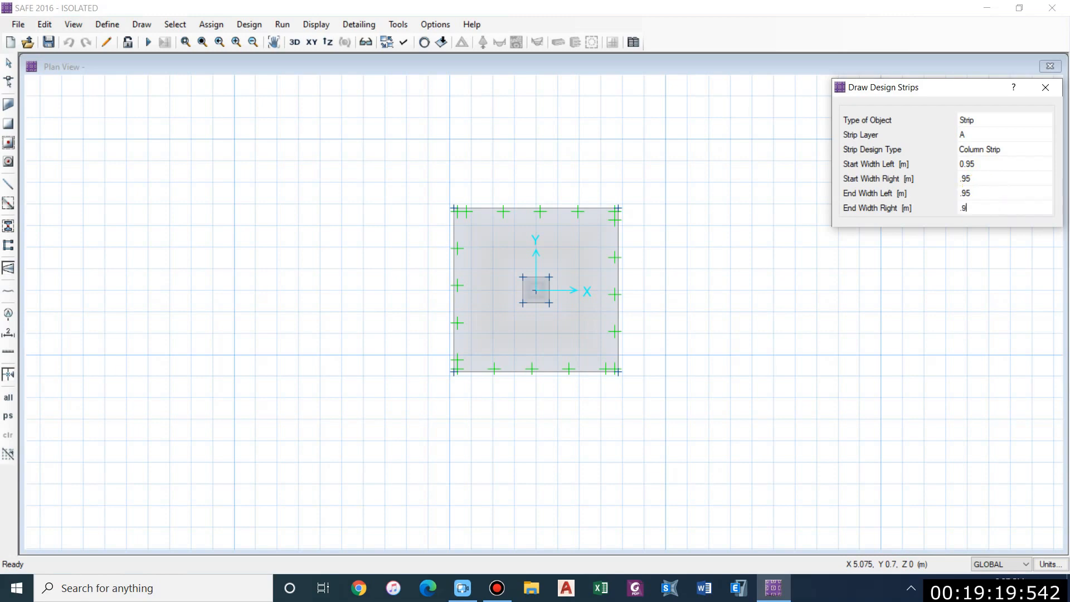
key(Return)
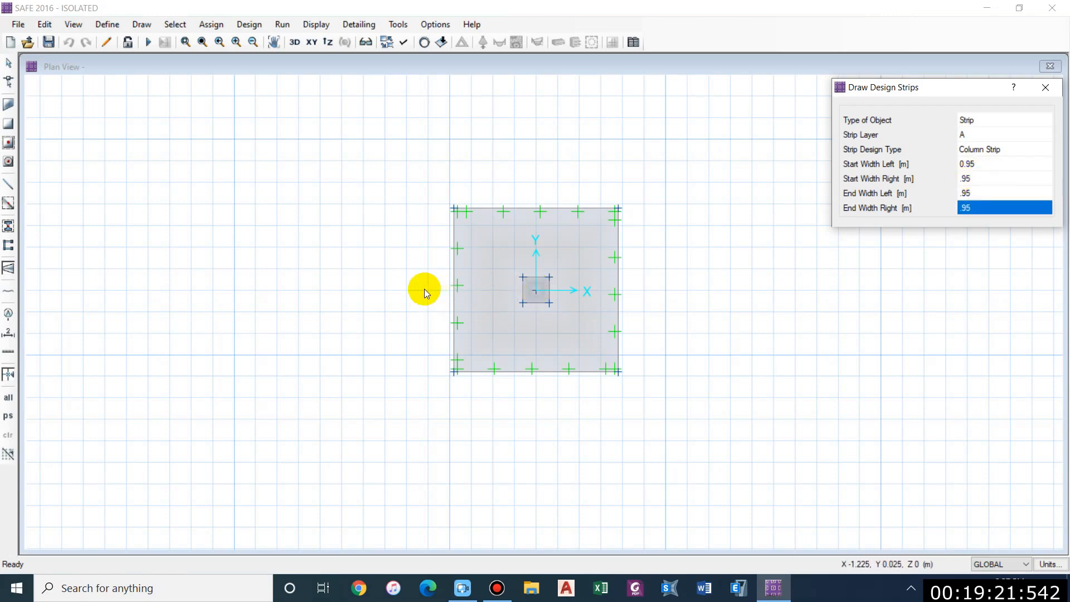
- Draw the layer A strip along X between the midpoints of the footing's two opposite edges
click(450, 292)
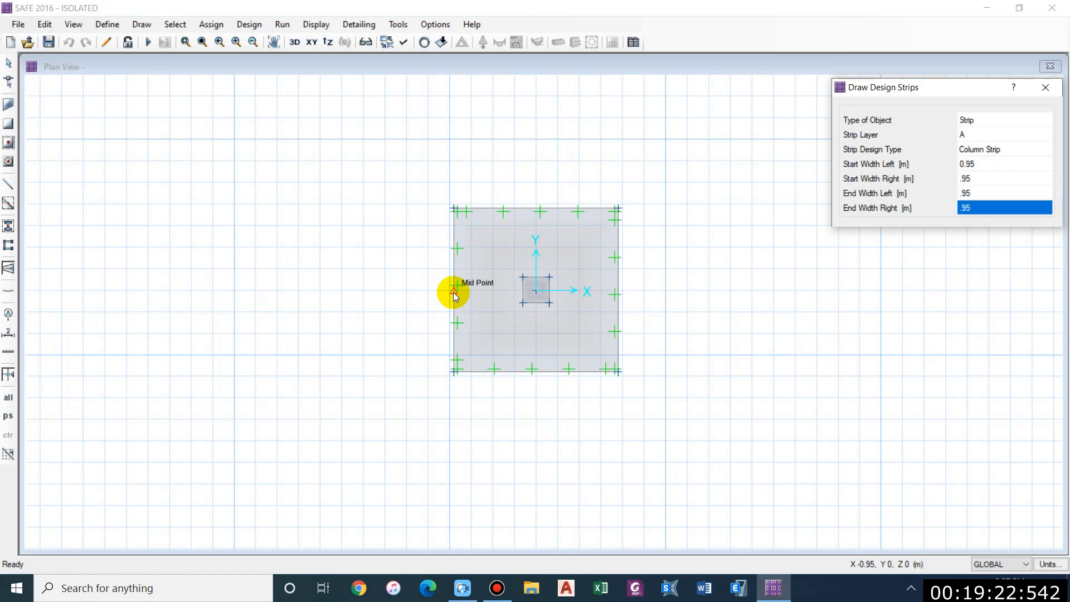
click(620, 291)
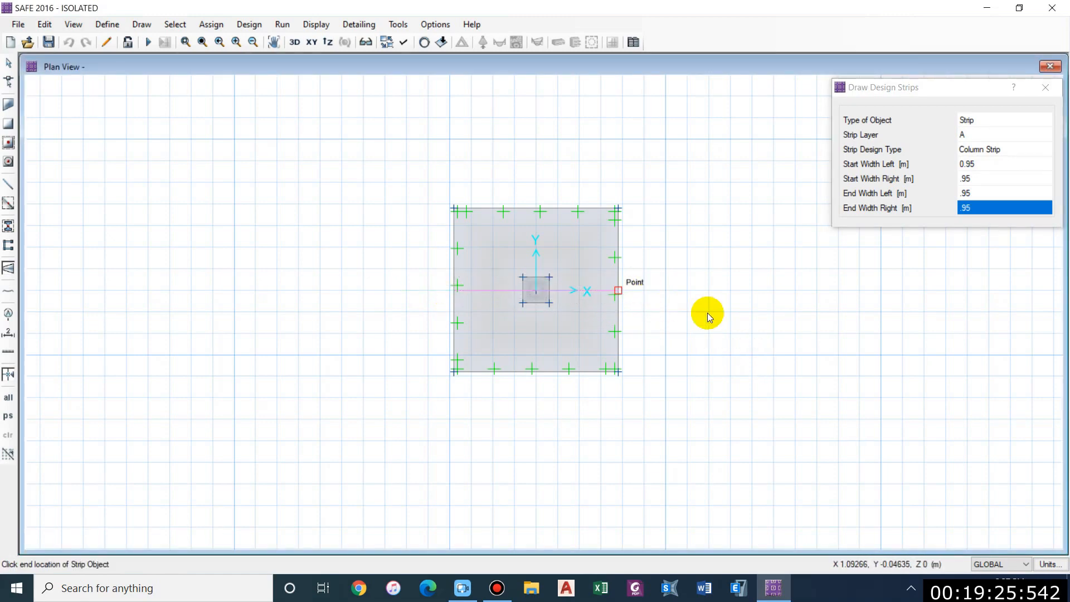
key(Escape)
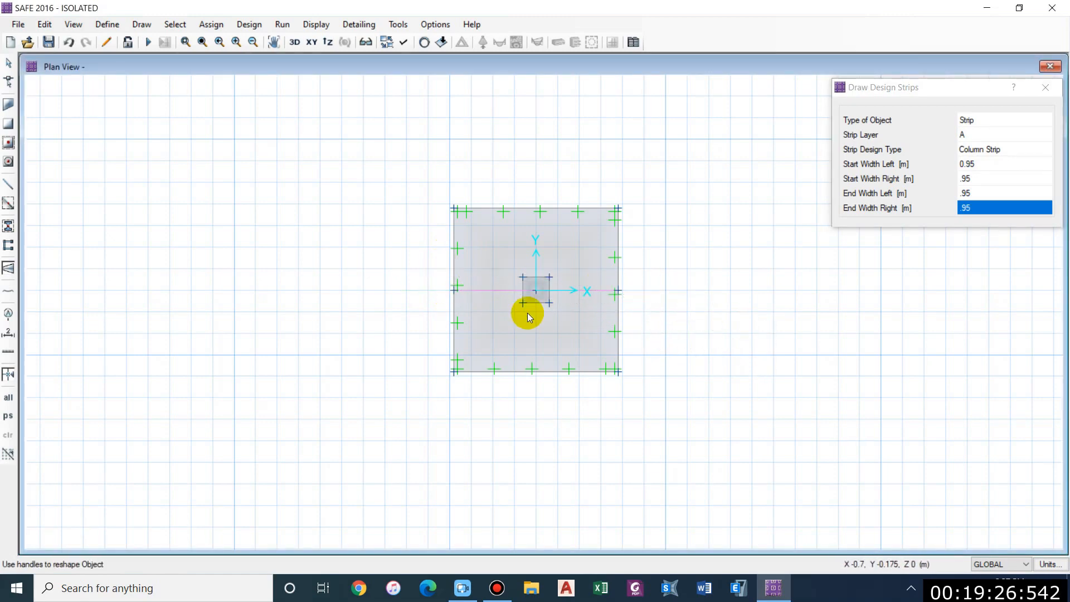
- Draw a layer B column strip along Y between the footing edge midpoints, keeping the 0.95 m widths
click(970, 133)
click(979, 136)
click(972, 160)
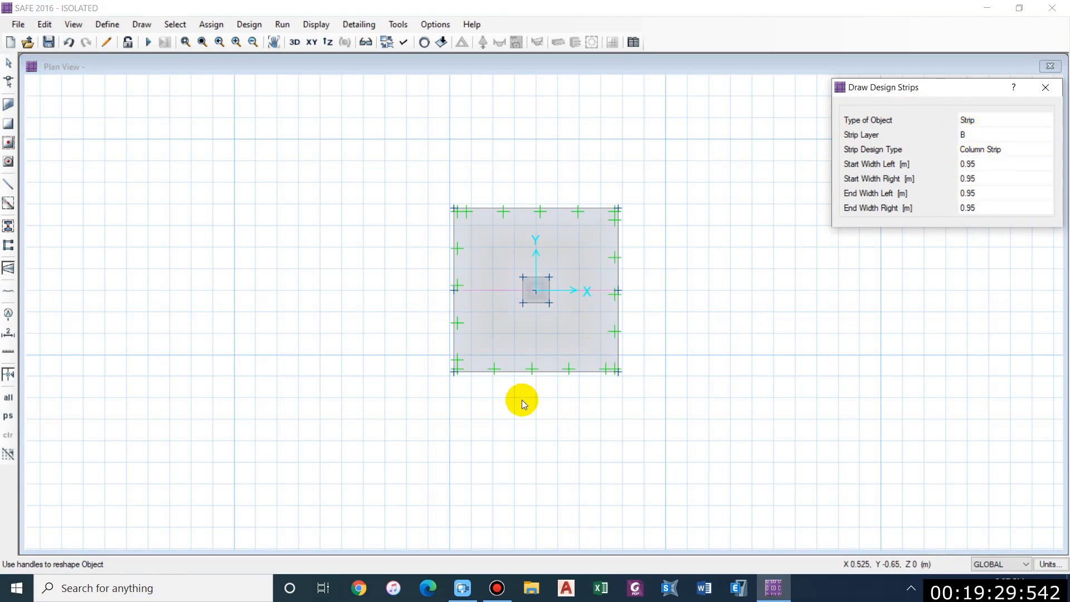
click(537, 371)
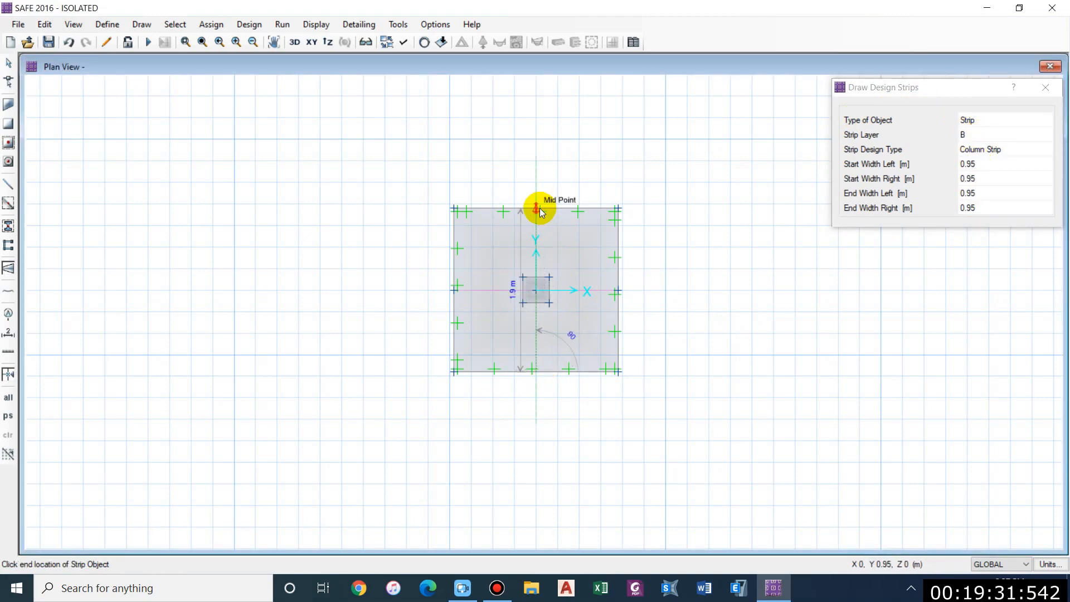
click(539, 210)
key(Escape)
key(Escape)
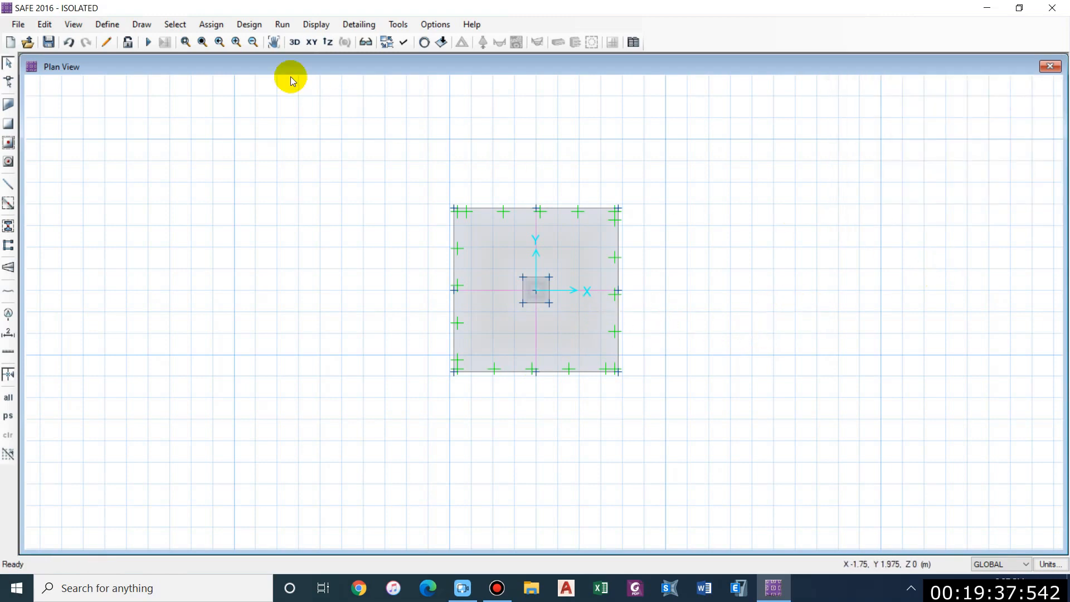
- Turn on the width display for design strip objects in the plan view
click(75, 25)
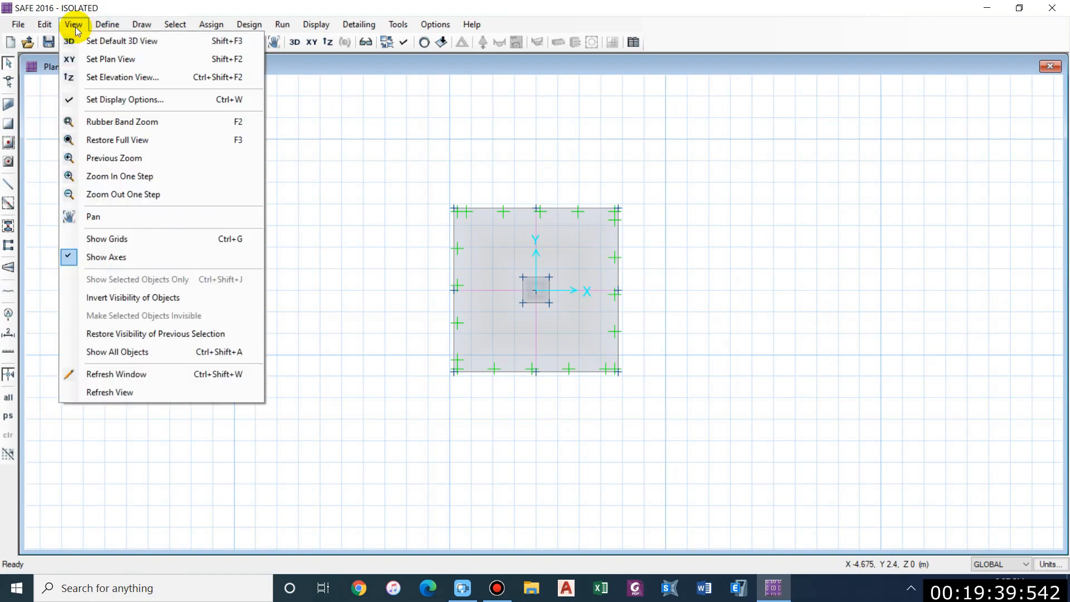
click(114, 101)
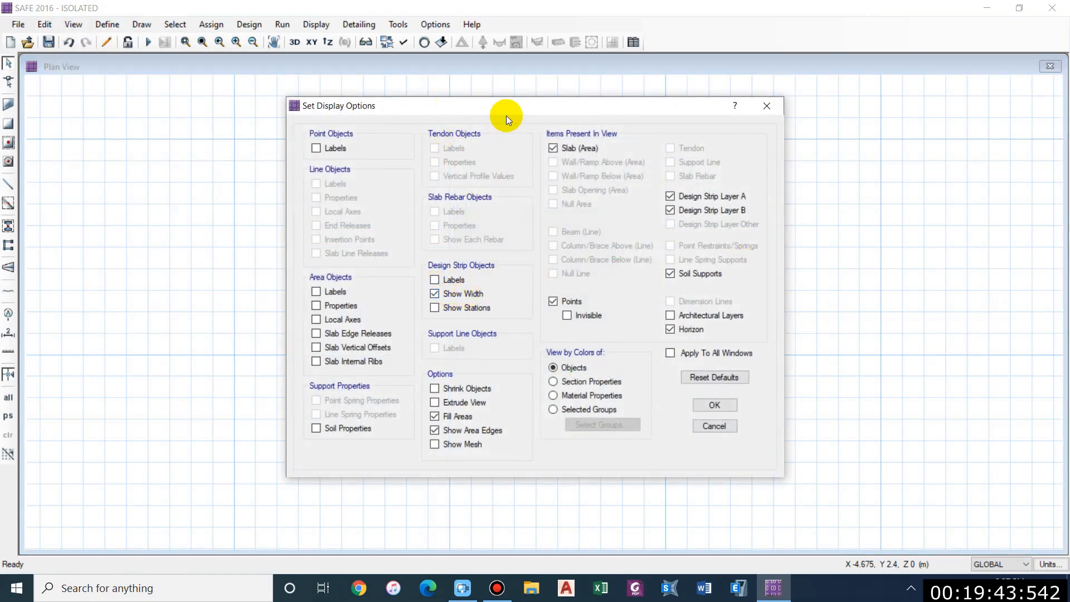
drag(476, 105, 1, 87)
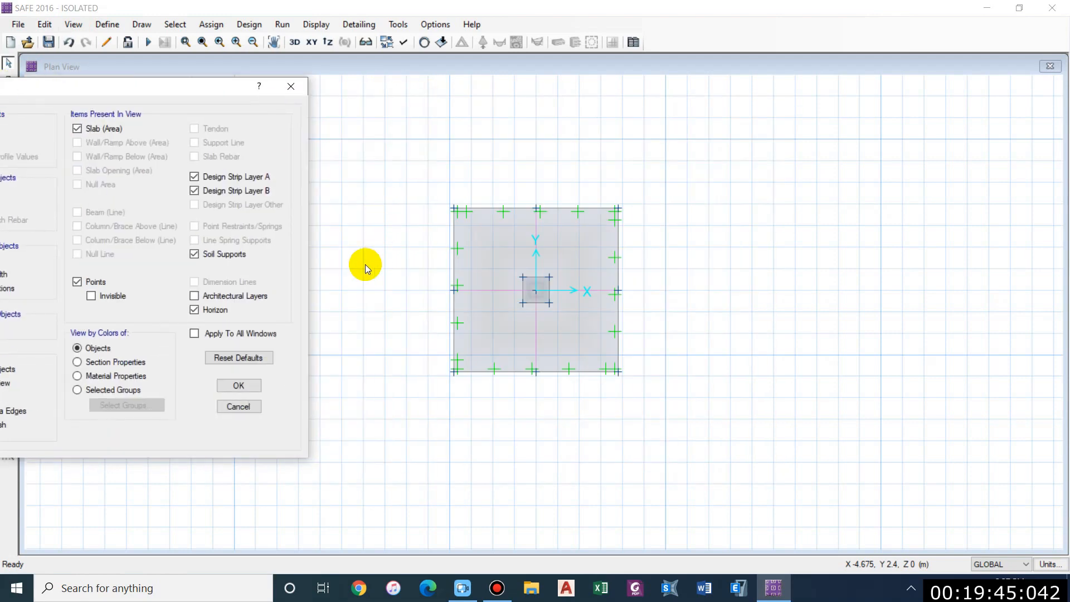
click(238, 386)
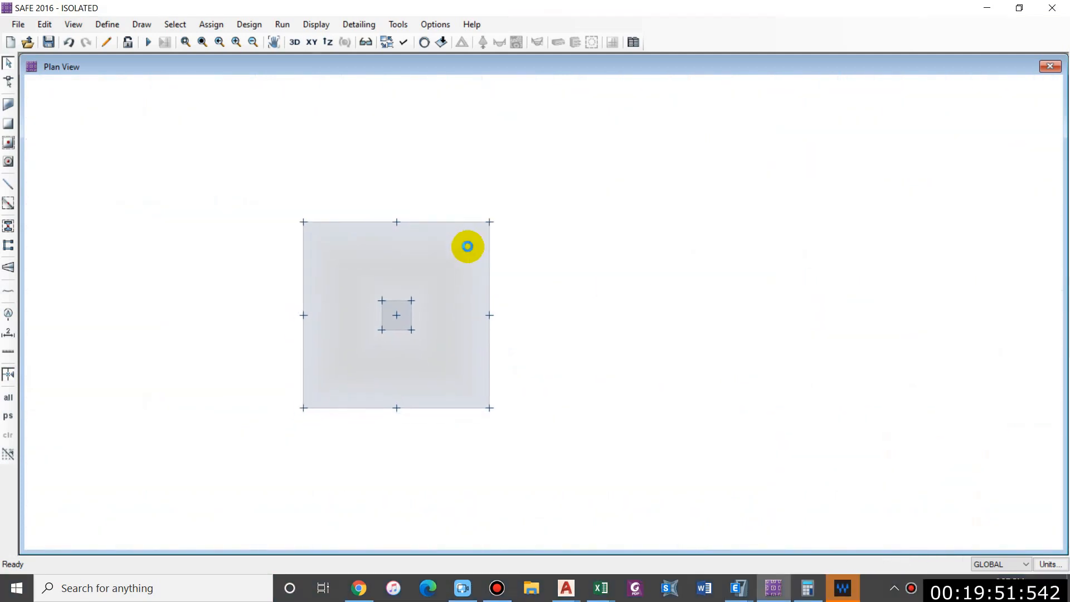
- Open the Footing 650 slab property to review its definition
click(106, 25)
click(154, 60)
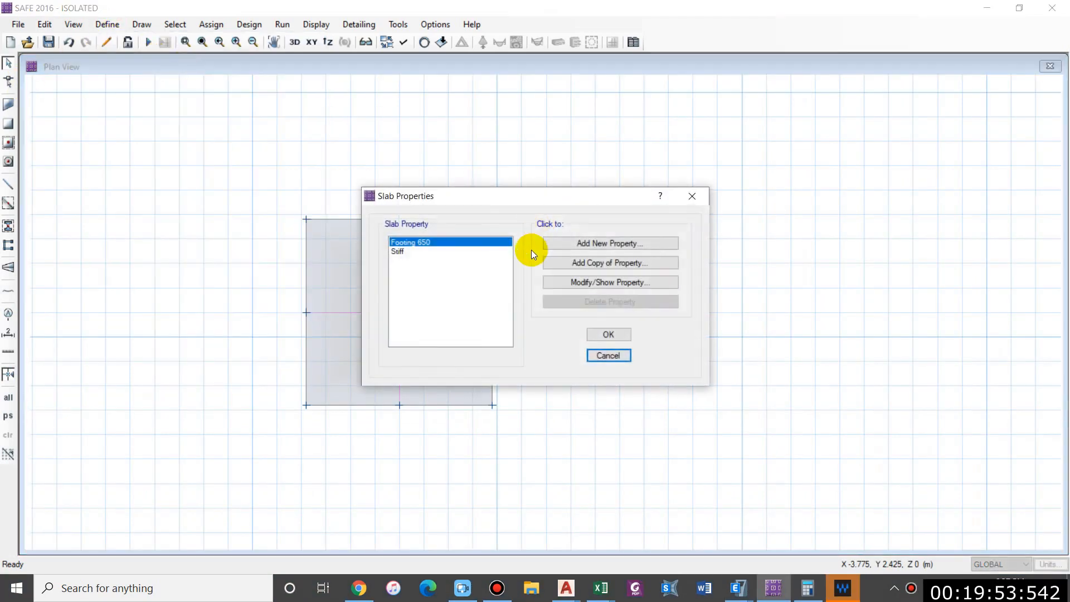
click(597, 281)
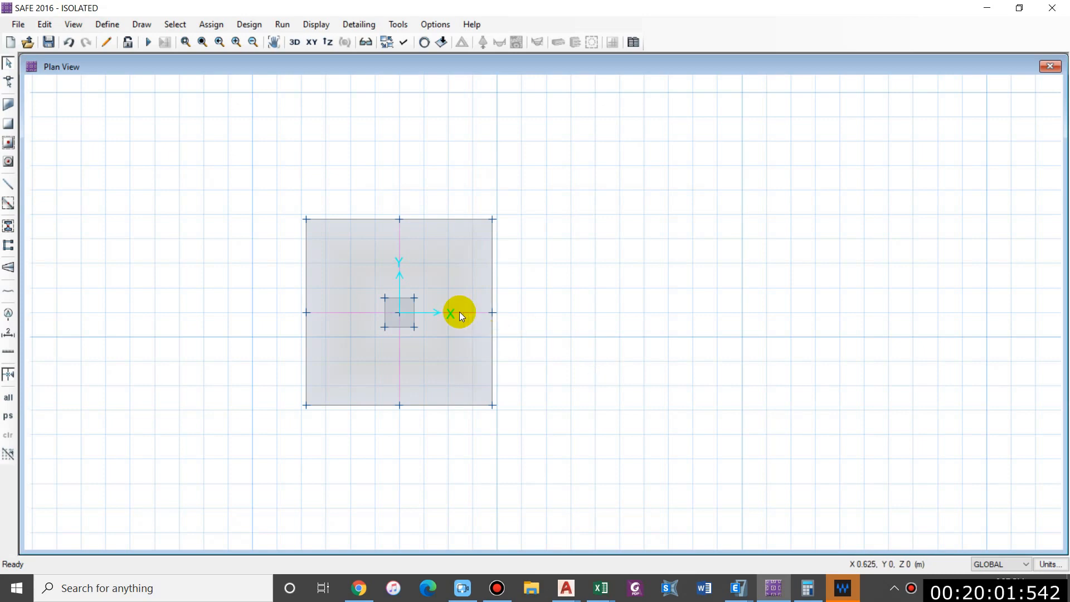
- Set the rebar material of the X-direction design strip to Fe500
click(343, 314)
click(346, 313)
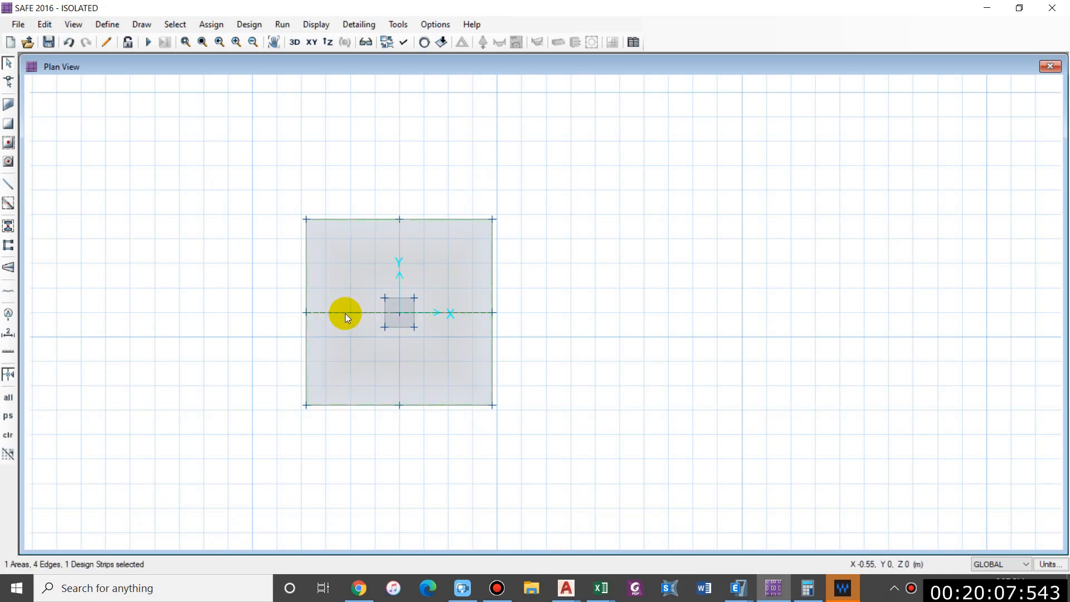
click(346, 313)
click(346, 313)
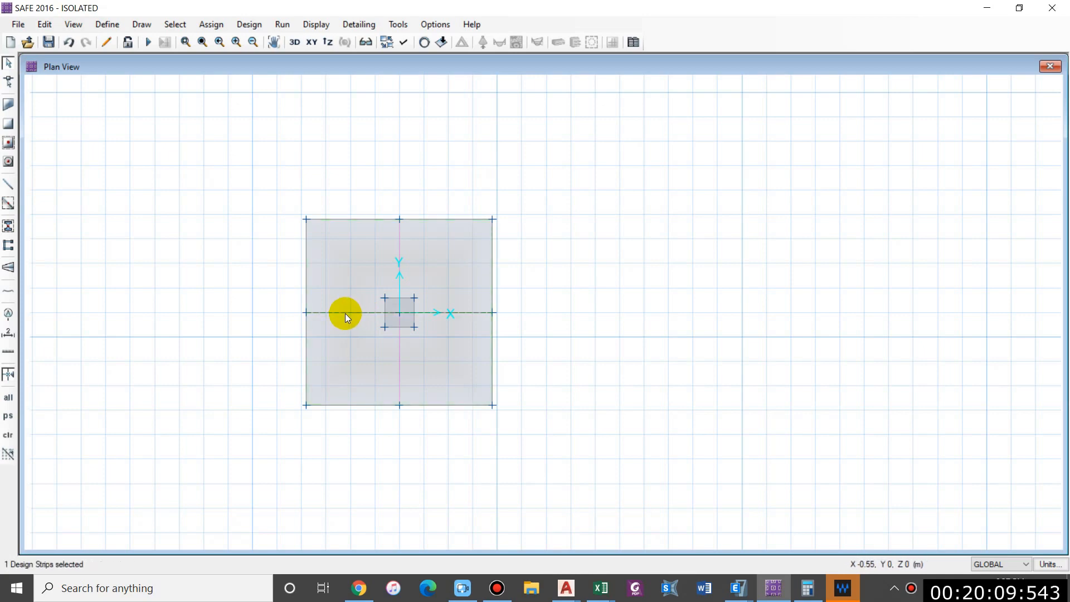
right_click(346, 314)
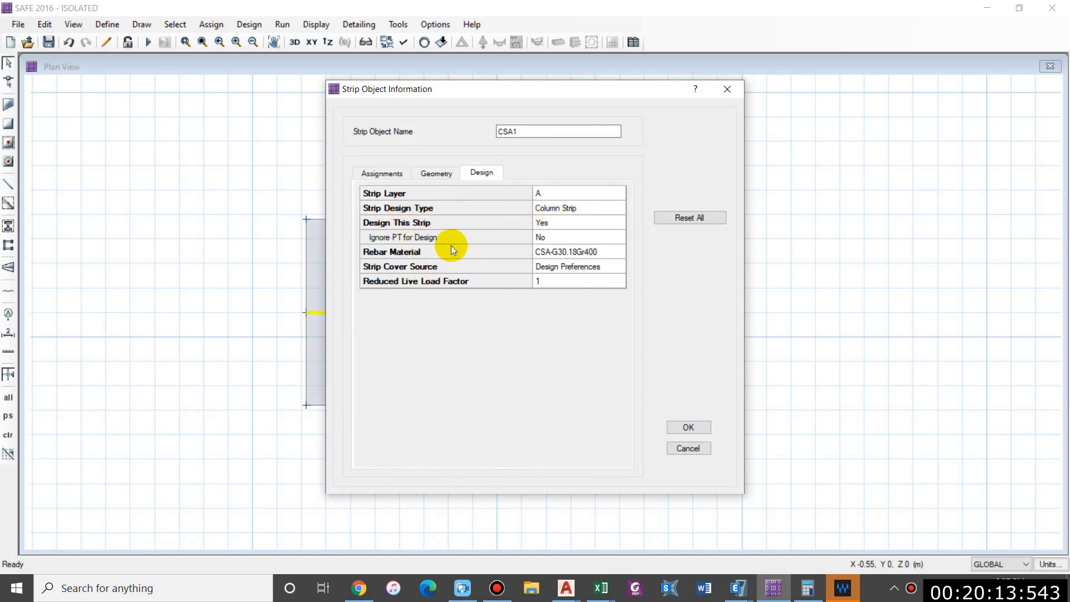
click(560, 251)
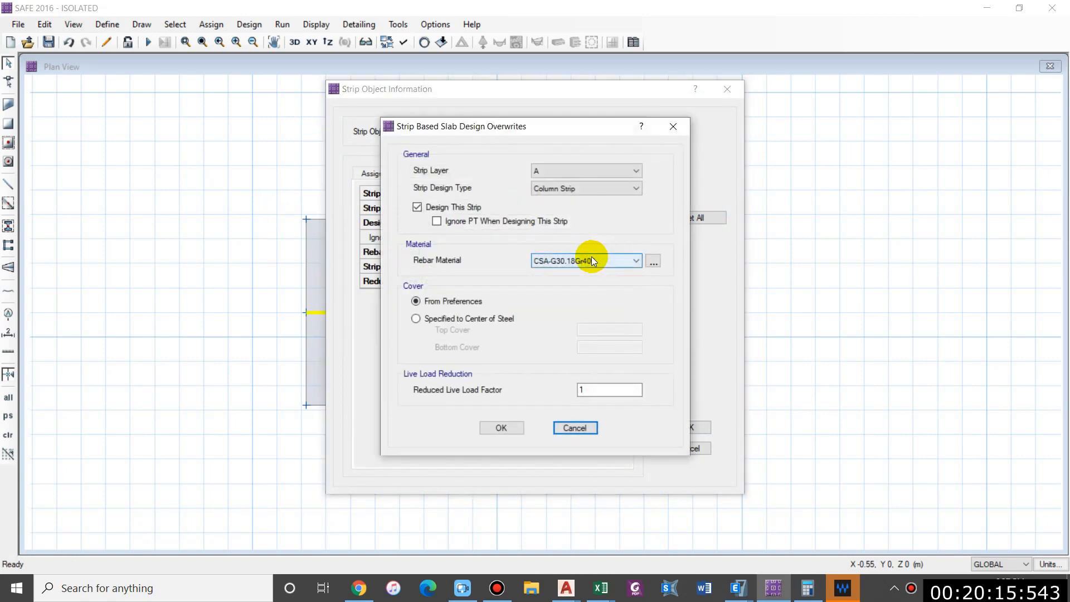
click(547, 261)
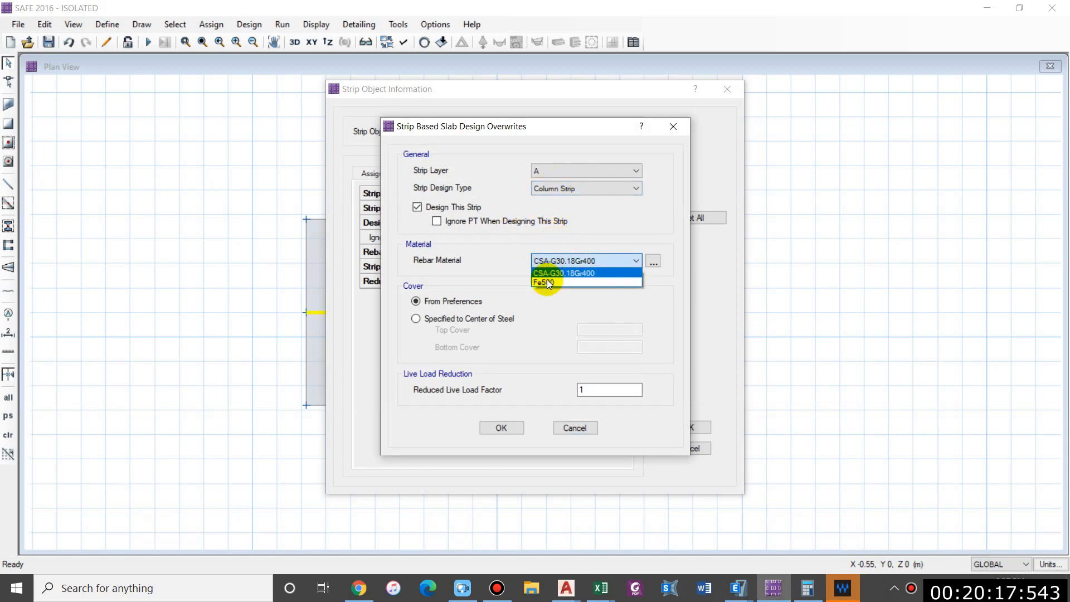
click(553, 282)
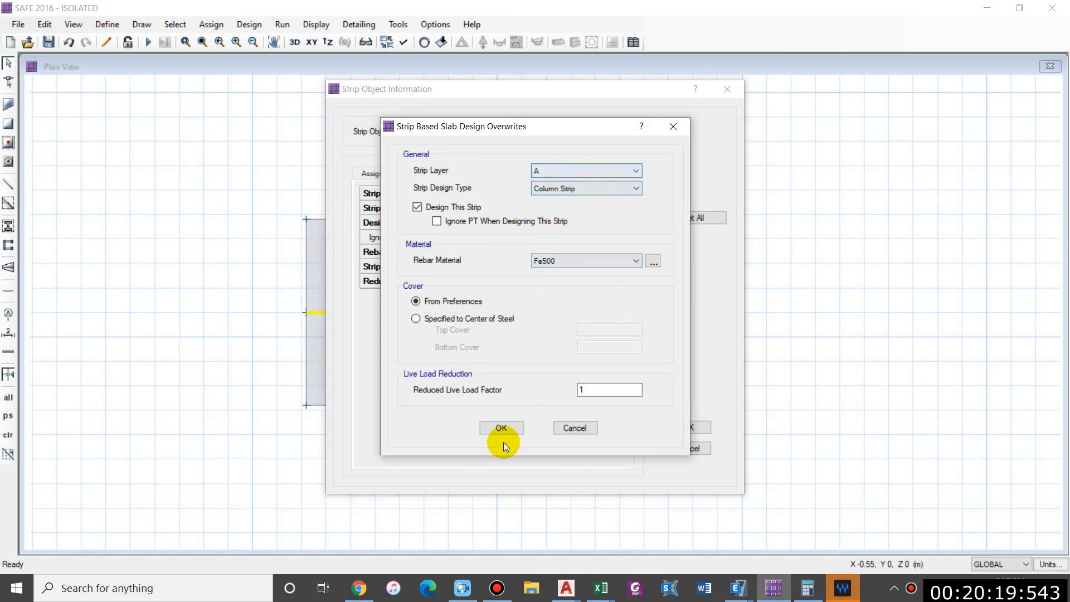
click(491, 428)
click(685, 427)
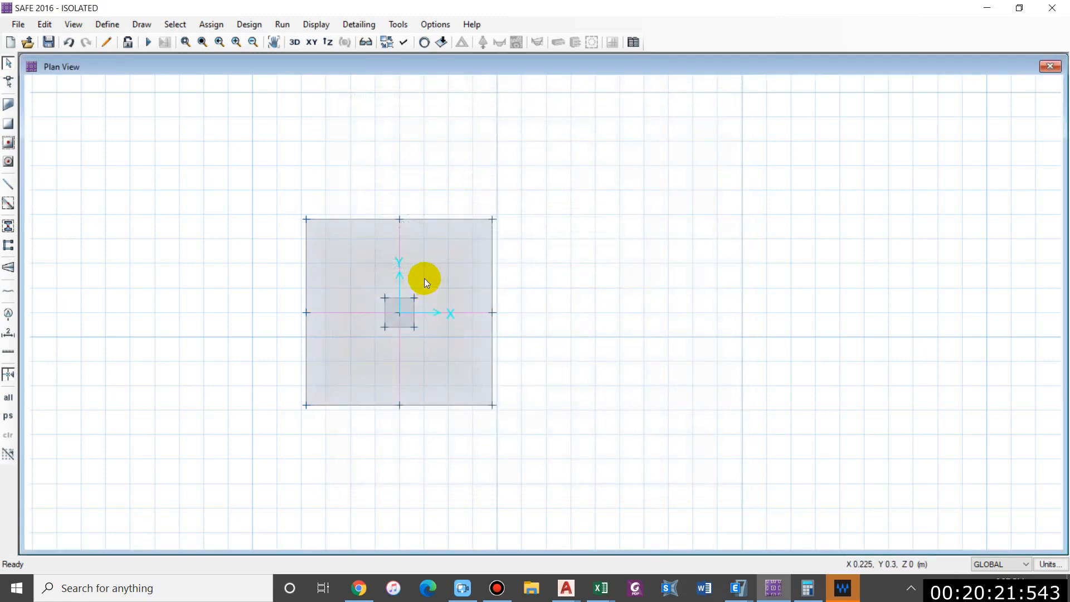
- Set the rebar material of the Y-direction design strip to Fe500 as well
click(400, 264)
right_click(400, 264)
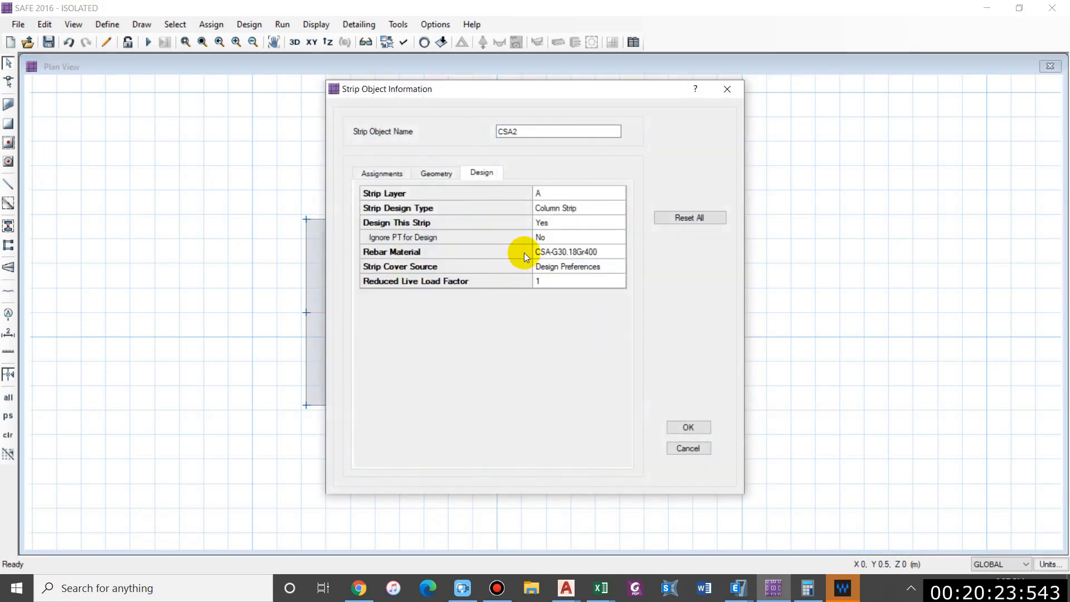
click(580, 248)
click(552, 261)
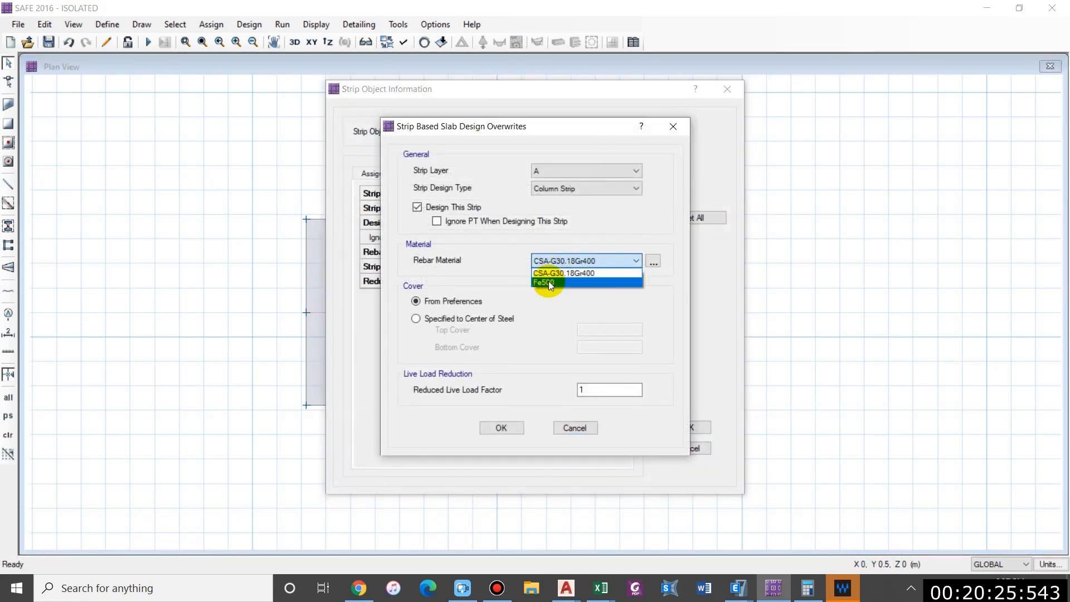
click(548, 281)
click(513, 428)
click(702, 428)
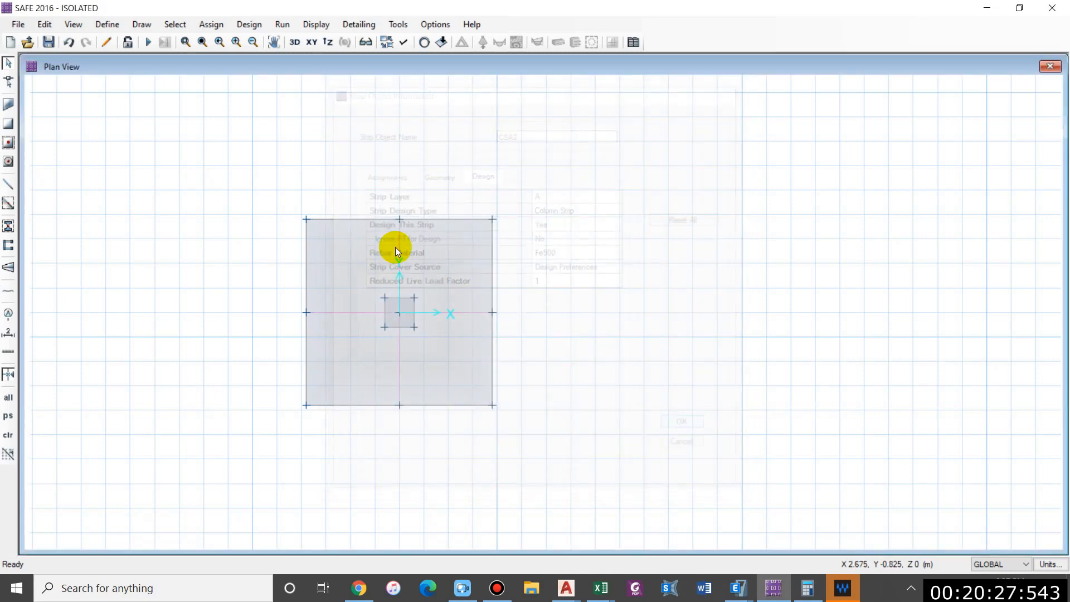
- Run the analysis and inspect the footing's deformed shape under the DEAD load
click(147, 41)
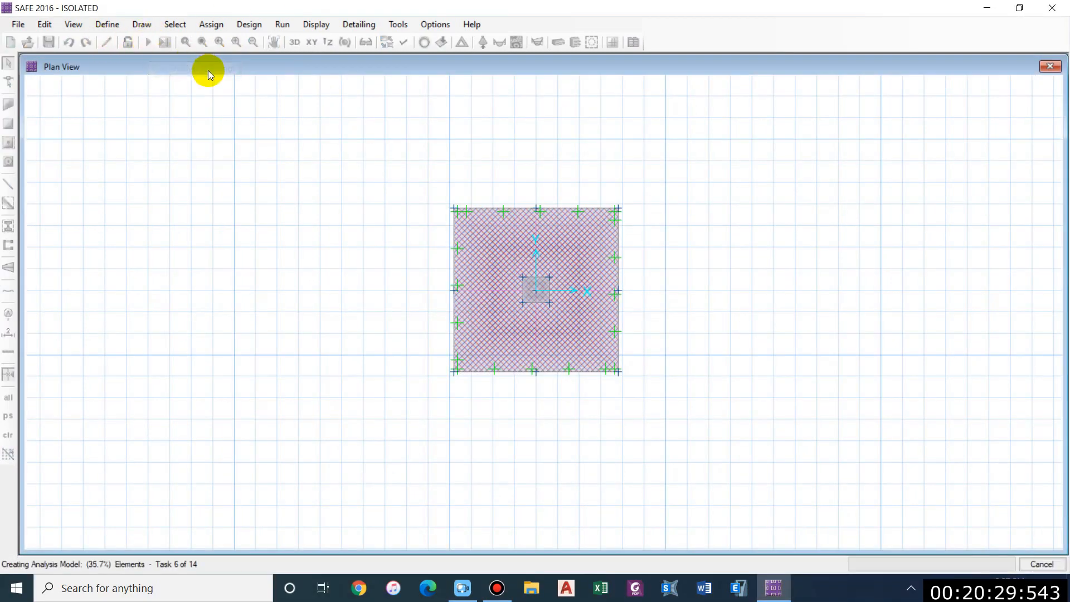
click(541, 328)
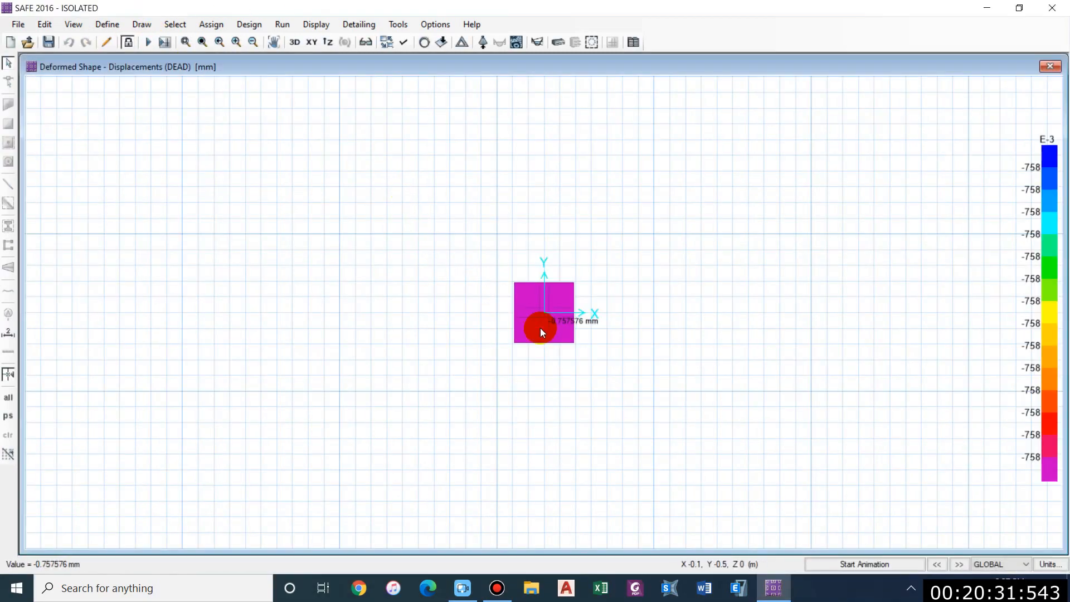
scroll(541, 327, up, 2)
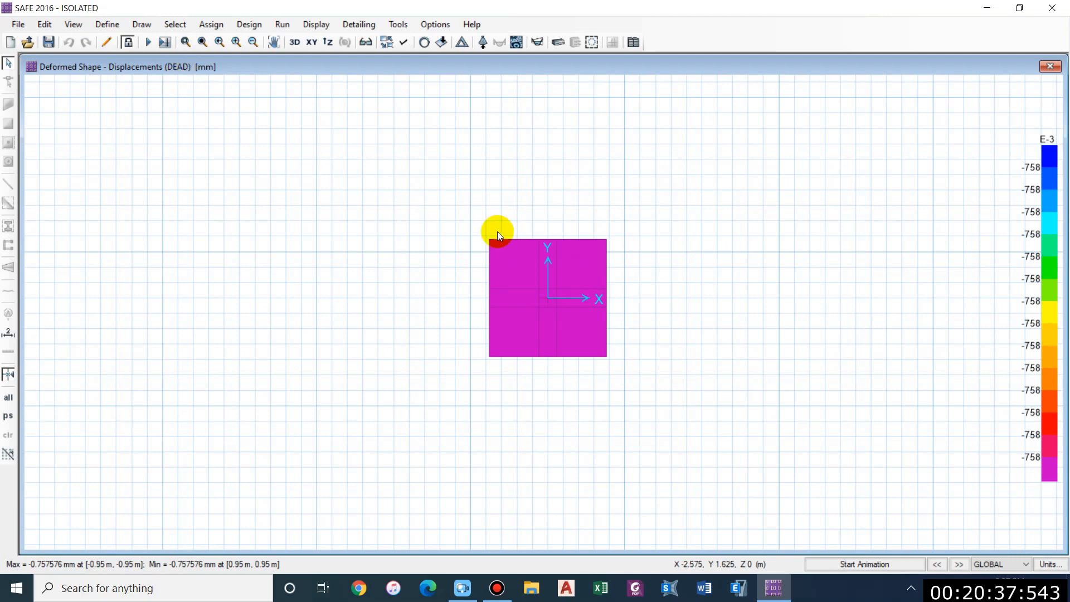
click(523, 256)
drag(523, 257, 574, 273)
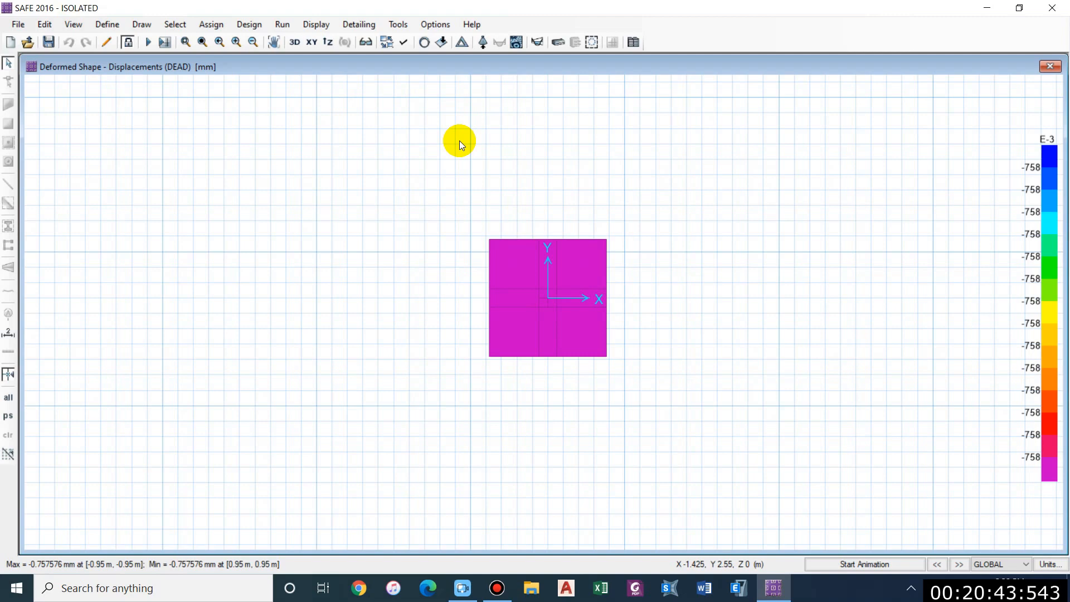
- Display the footing's deformed shape for the Service load combination
click(315, 25)
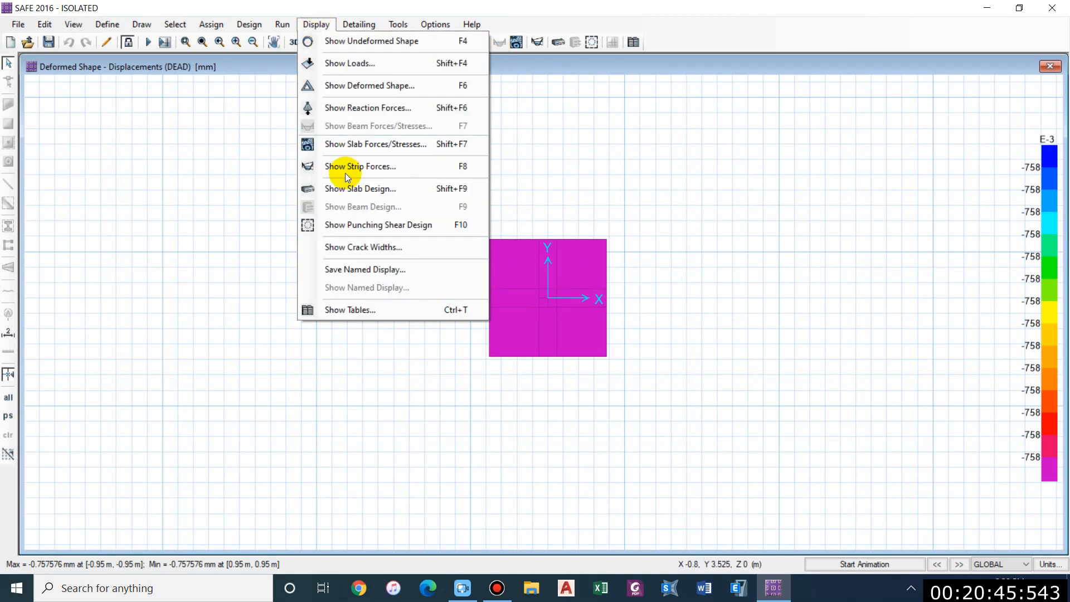
click(377, 86)
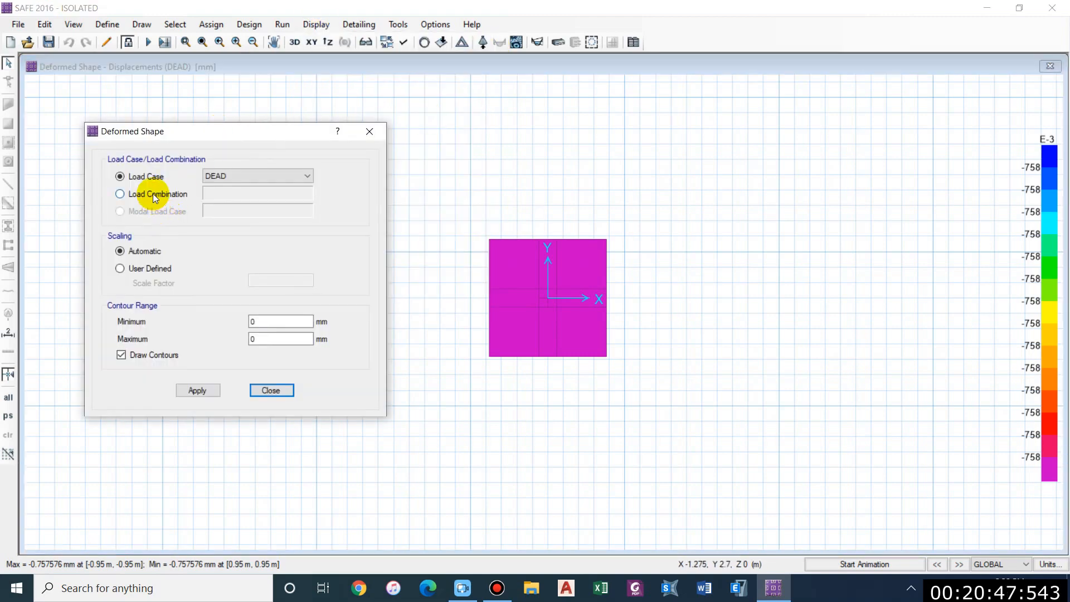
click(153, 192)
click(227, 193)
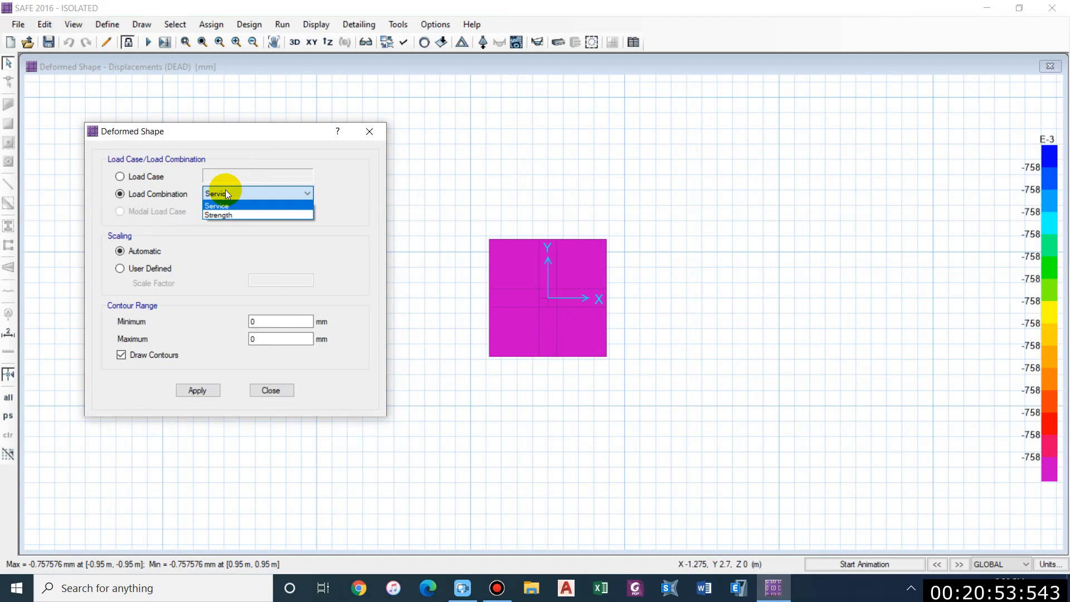
click(225, 191)
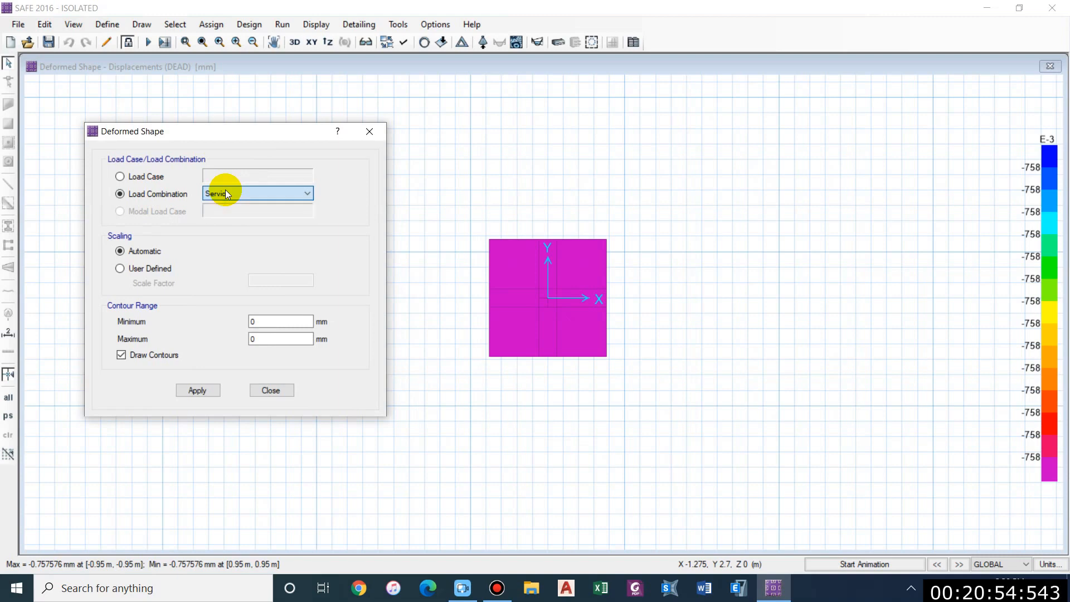
click(197, 390)
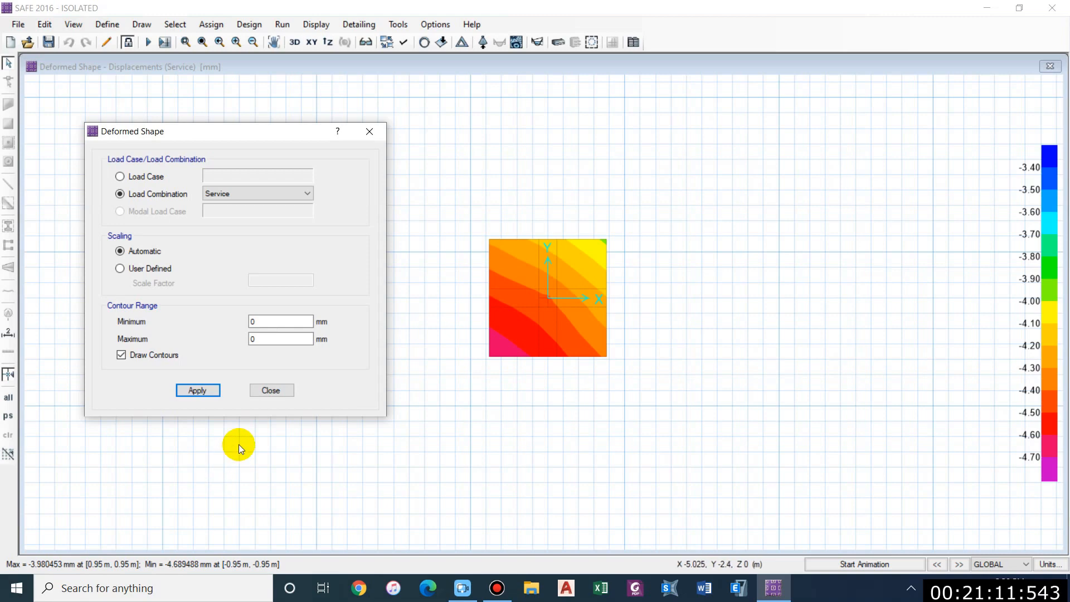
click(271, 391)
- Plot the soil pressures under the footing for the Service load combination
click(489, 43)
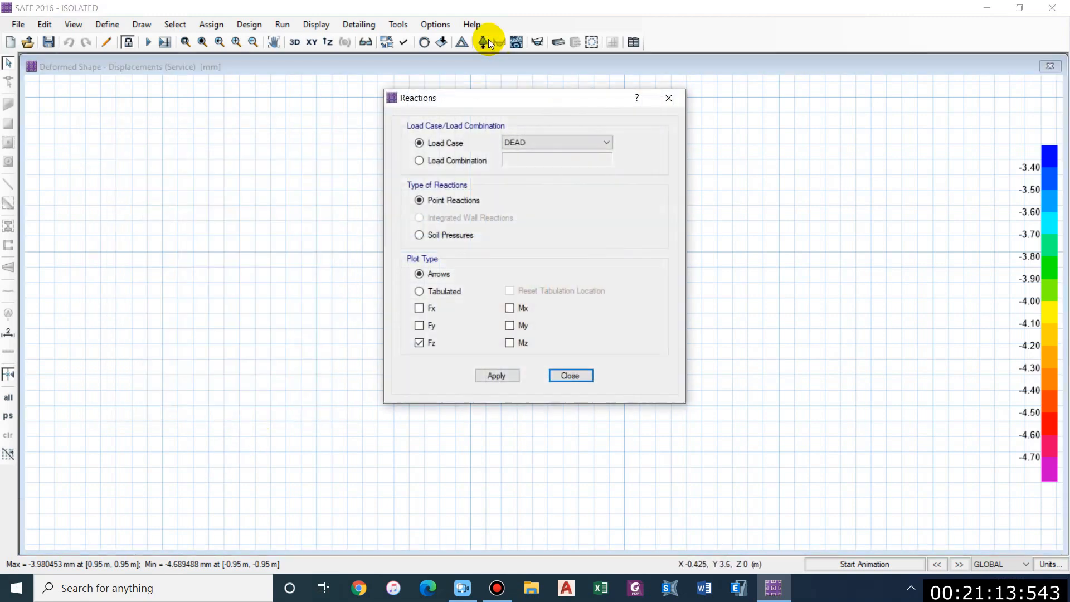
drag(544, 105, 192, 88)
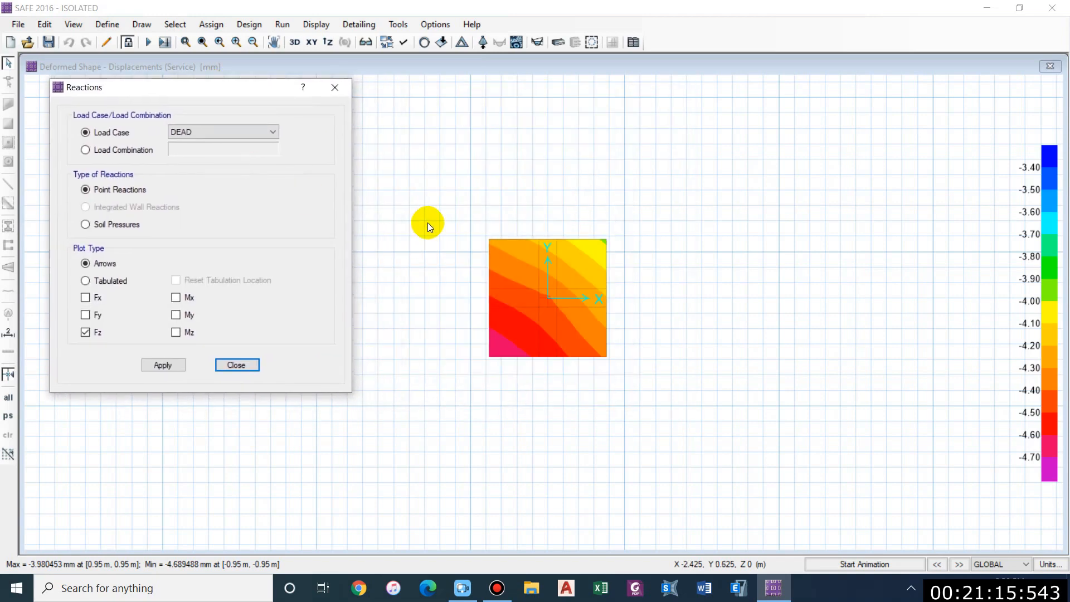
click(643, 353)
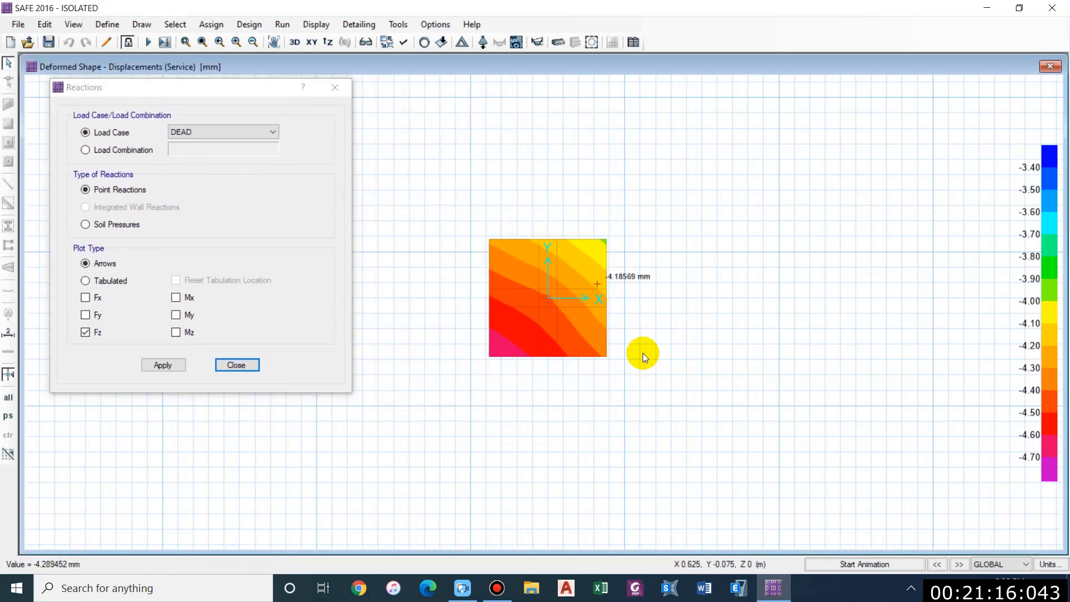
click(136, 150)
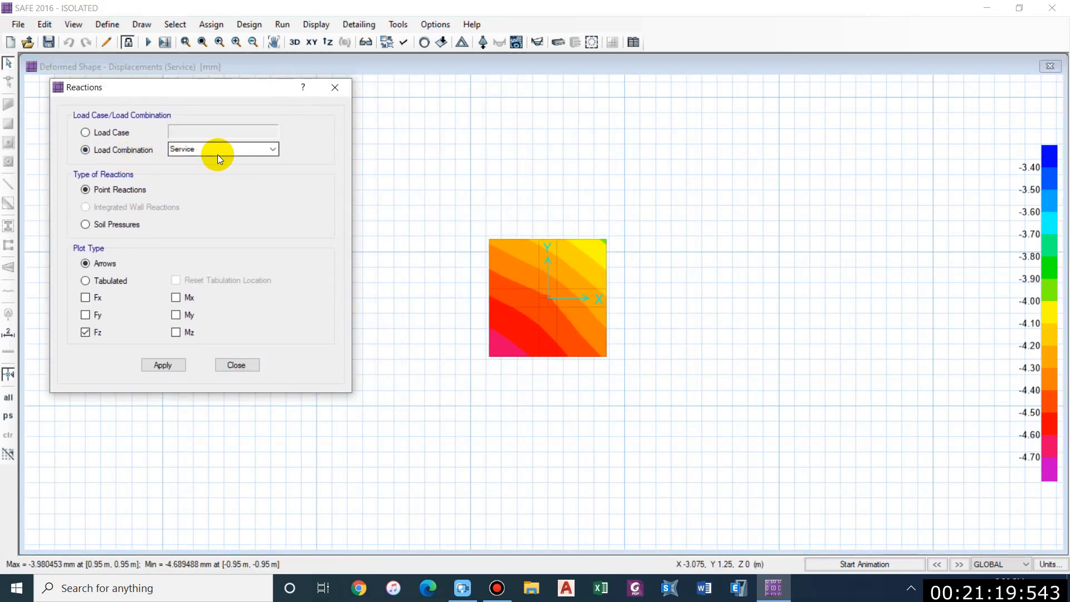
click(112, 223)
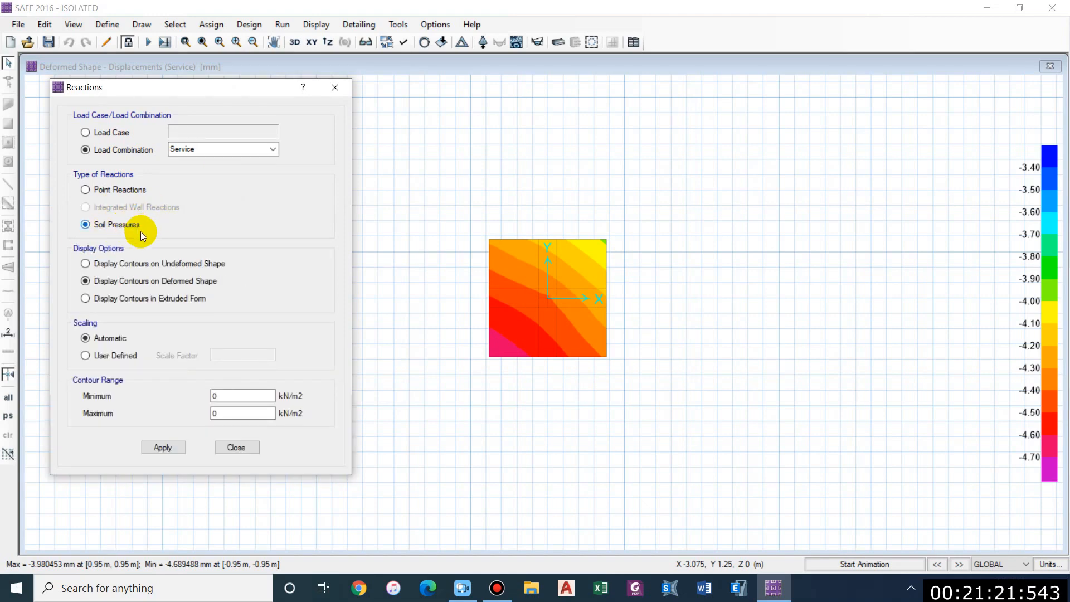
click(165, 448)
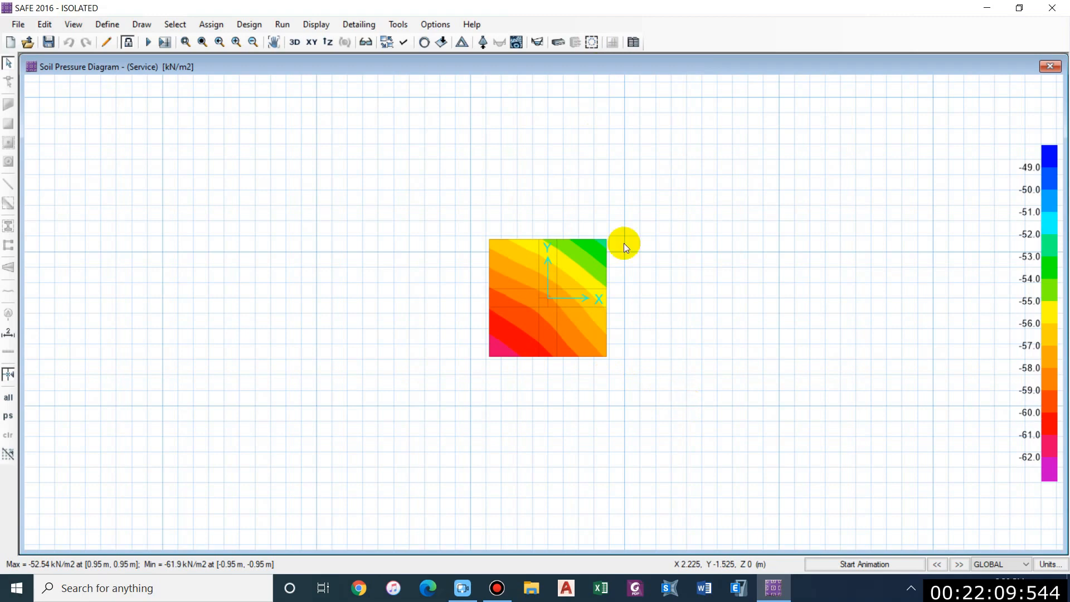
- Display the punching shear design of the footing and inspect the ratio at the column
click(591, 42)
scroll(582, 297, up, 2)
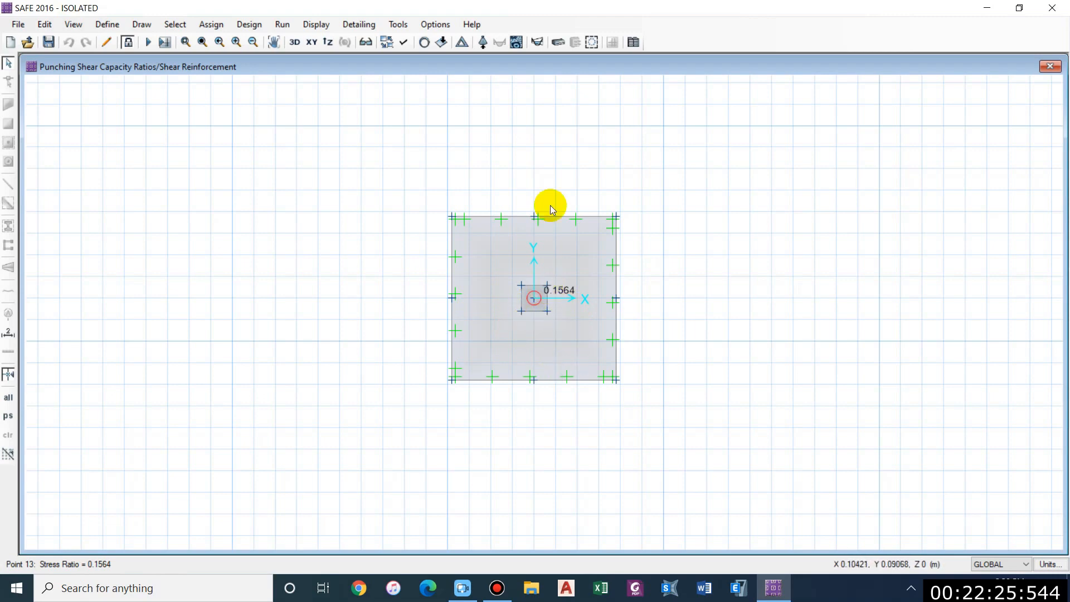
- Set up a Strip Based slab design display of Layer A enveloping flexural reinforcement with values at controlling stations shown
click(559, 40)
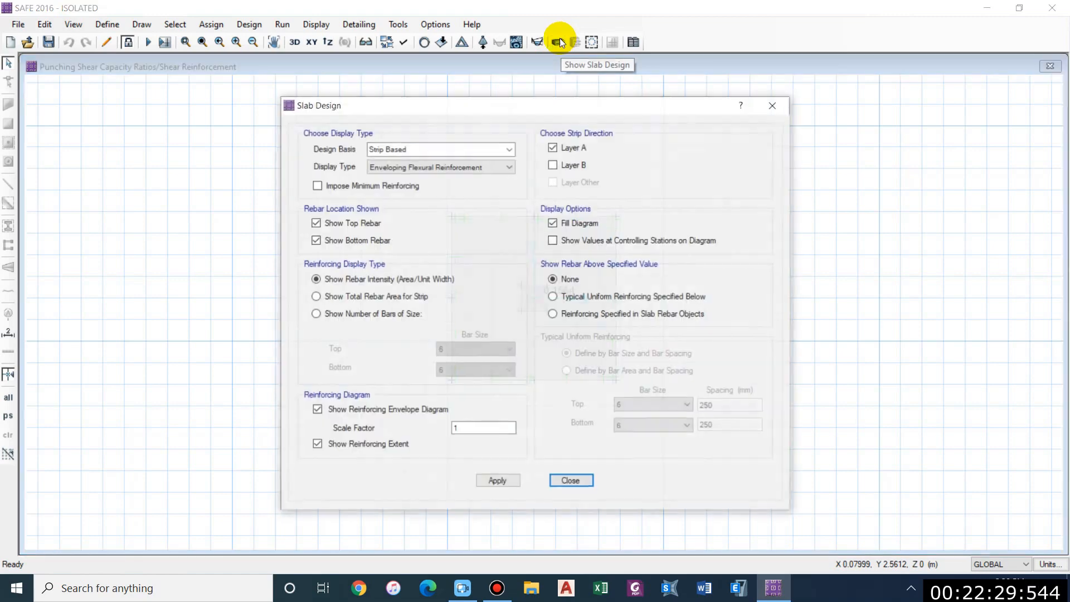
mouse_move(532, 108)
mouse_down()
mouse_move(312, 81)
mouse_move(258, 58)
mouse_up()
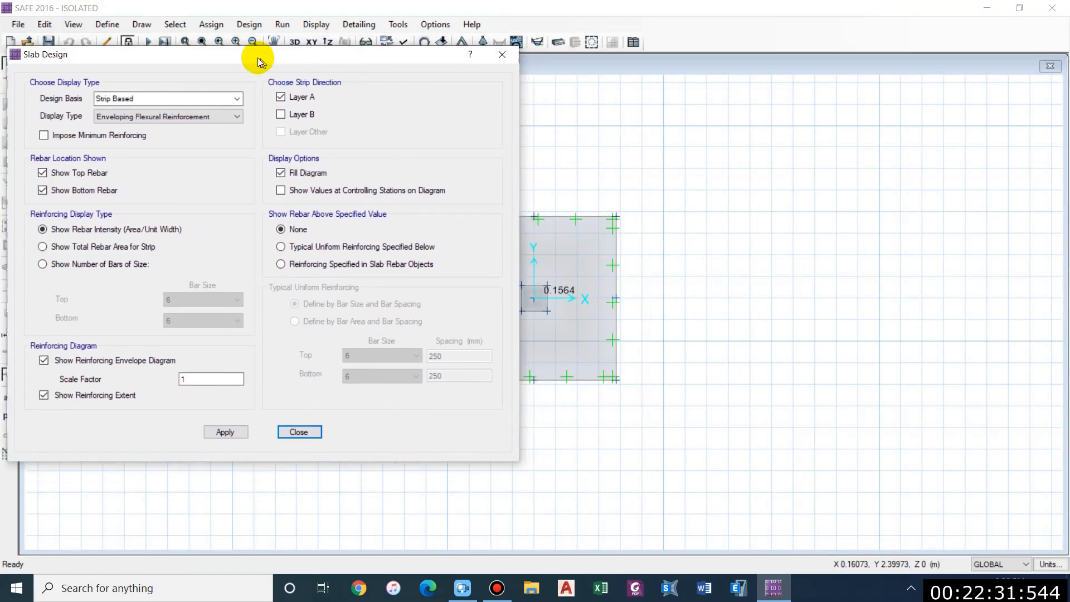
click(235, 98)
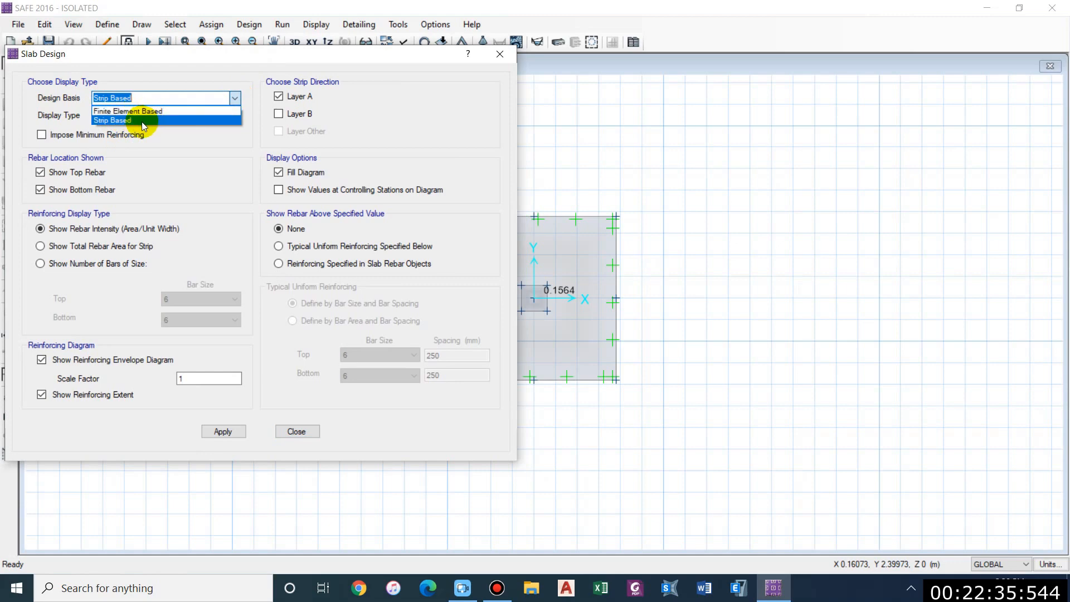
click(139, 120)
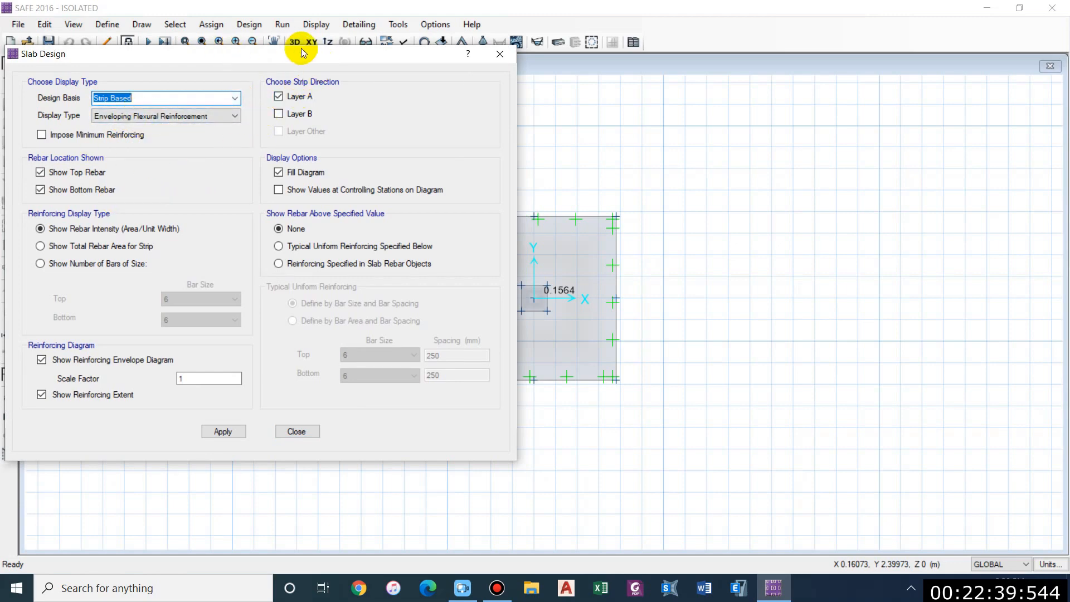
drag(301, 50, 200, 54)
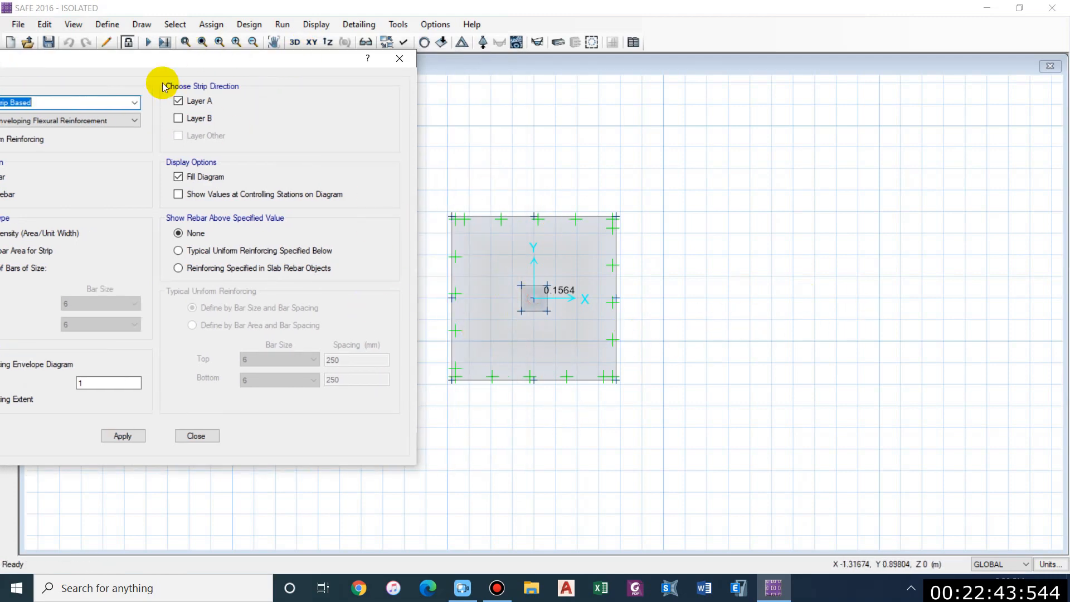
drag(206, 65, 283, 53)
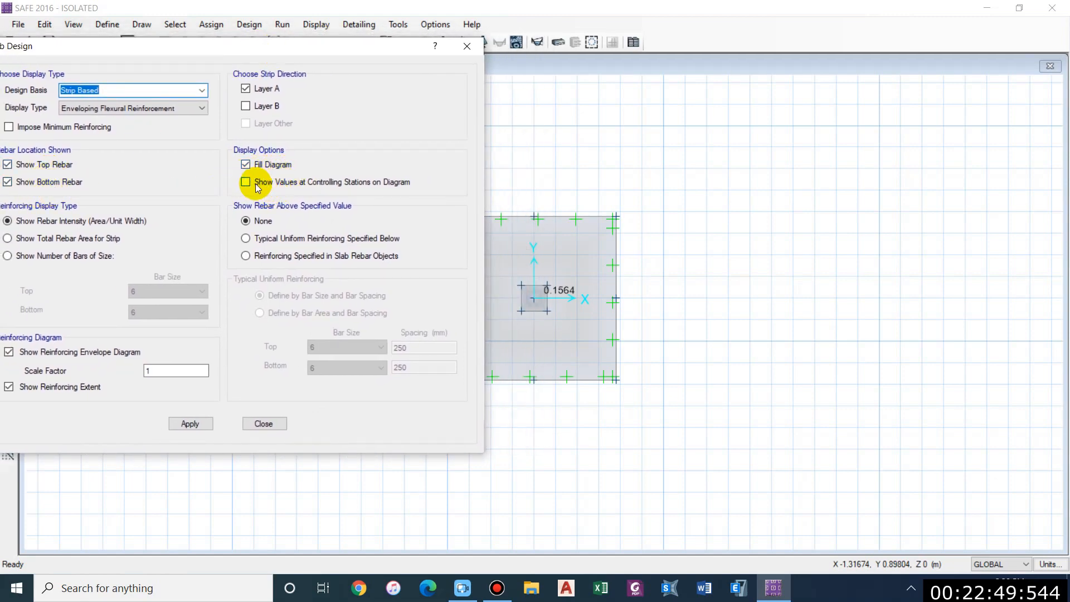
click(359, 186)
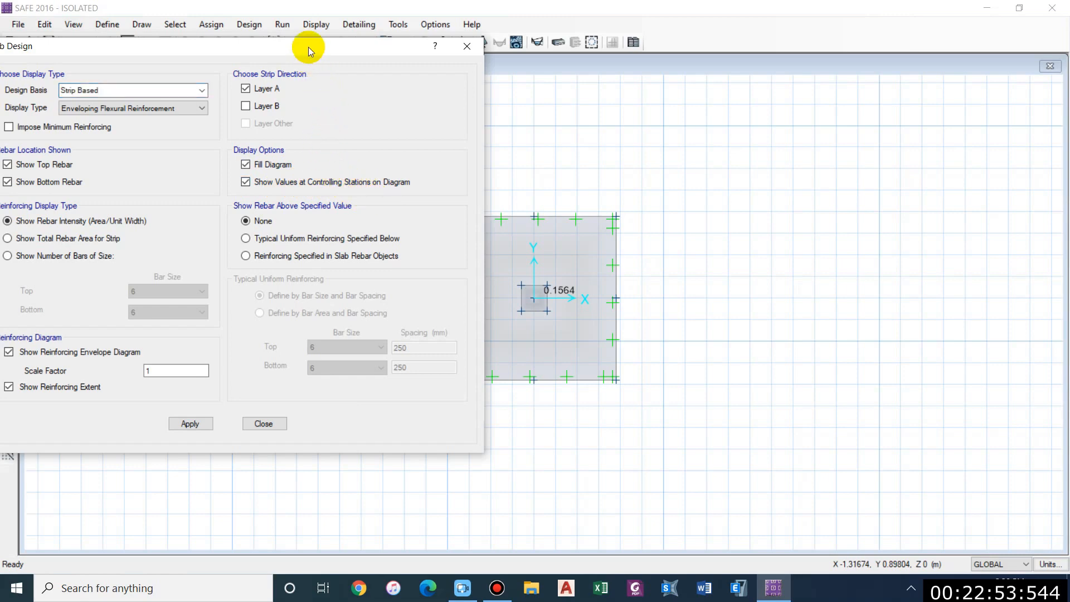
- Plot the Layer A flexural reinforcement with minimum reinforcing imposed and inspect the diagram on the footing
drag(309, 47, 345, 39)
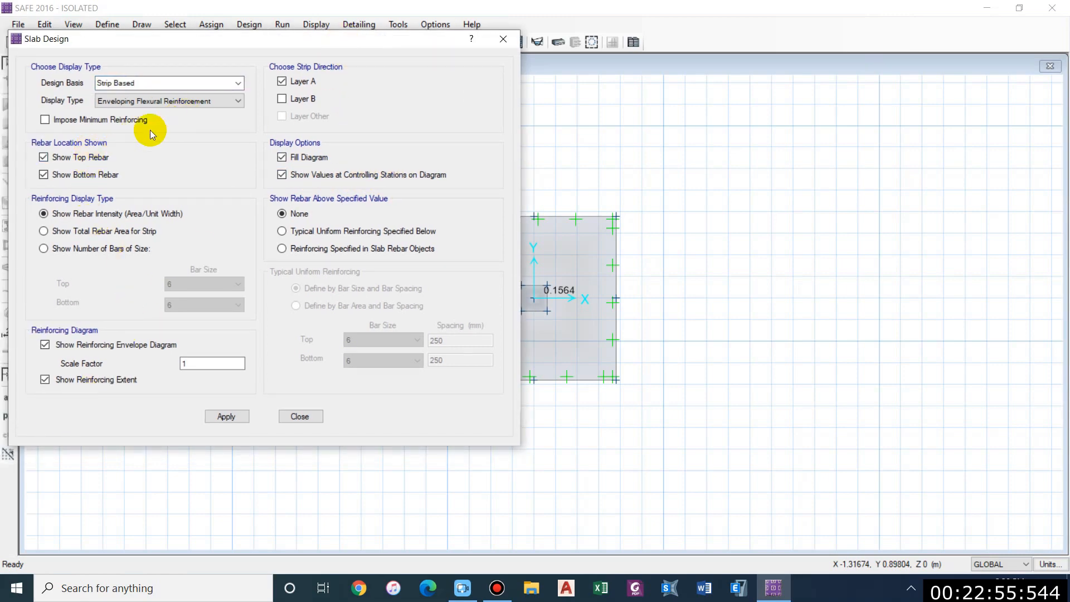
drag(303, 38, 247, 45)
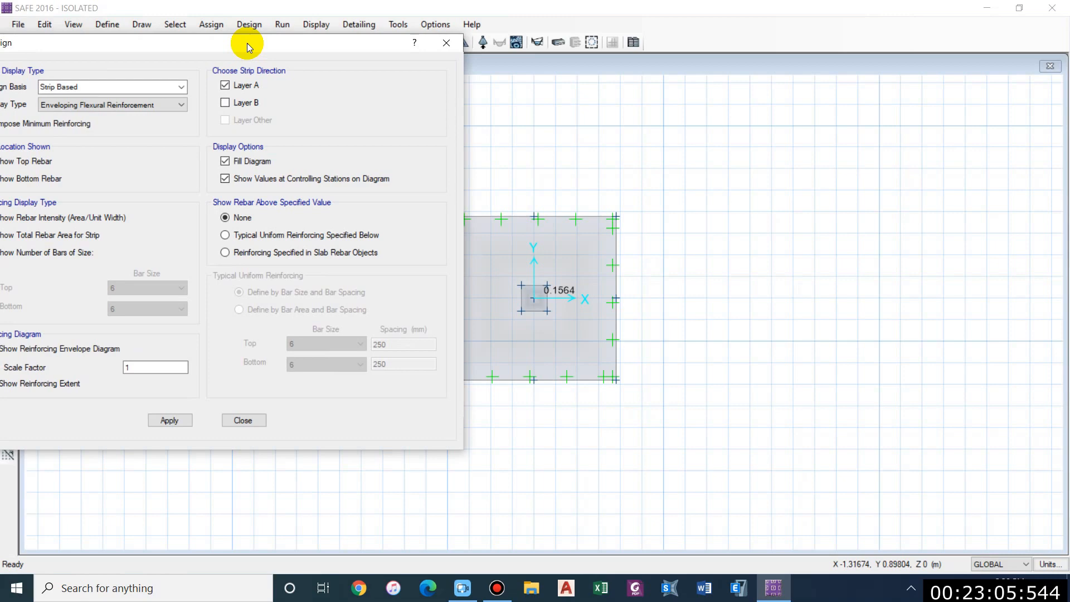
drag(217, 48, 273, 44)
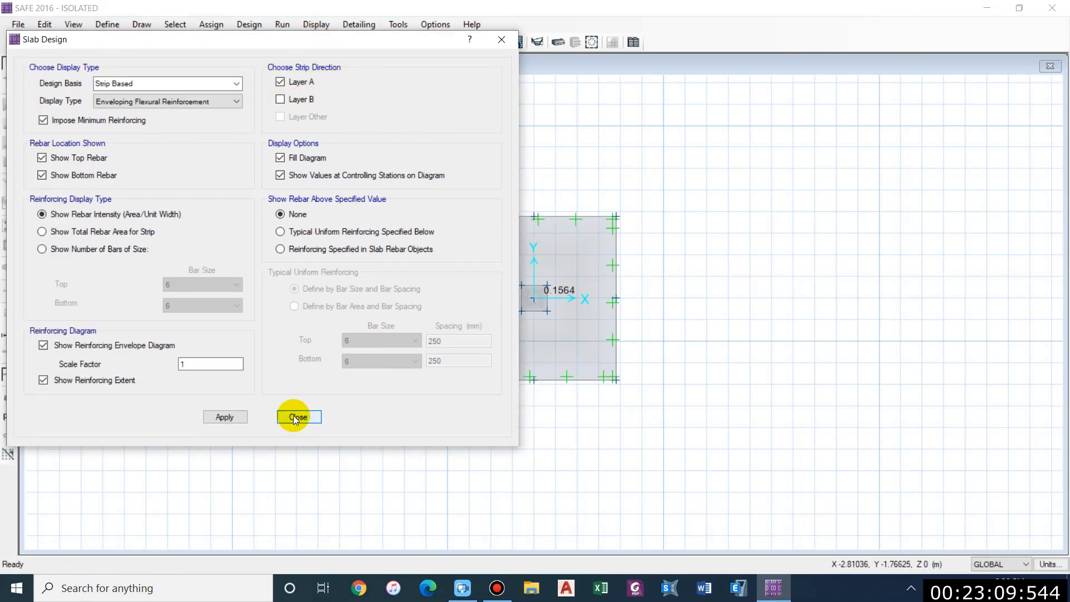
click(245, 418)
drag(349, 39, 290, 42)
middle_drag(616, 240, 808, 219)
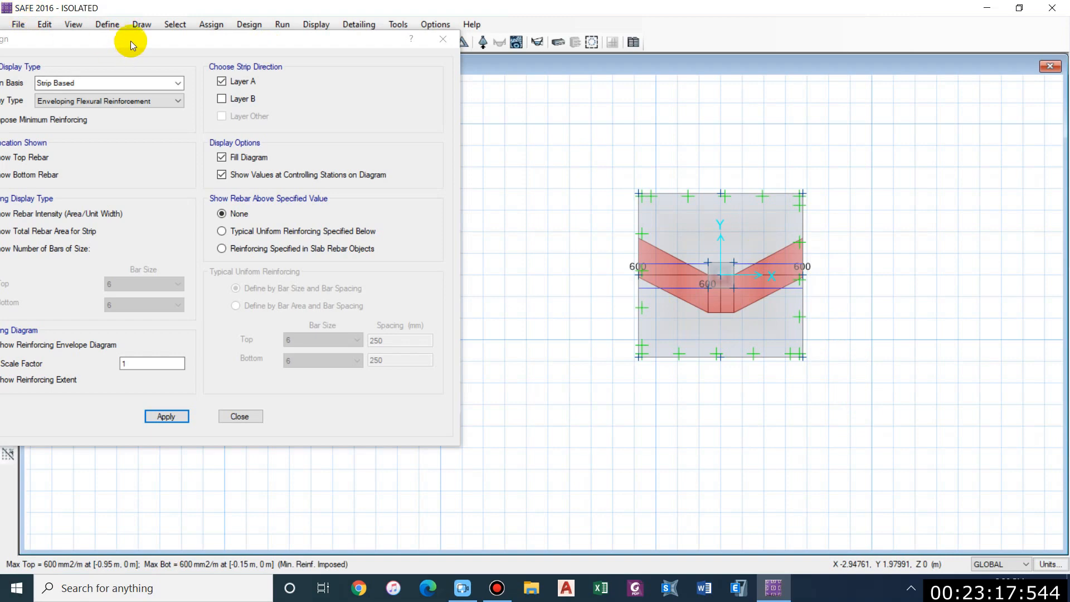
- Compare the Layer A reinforcement diagram without minimum reinforcing and with it imposed again
drag(131, 42, 207, 29)
click(109, 112)
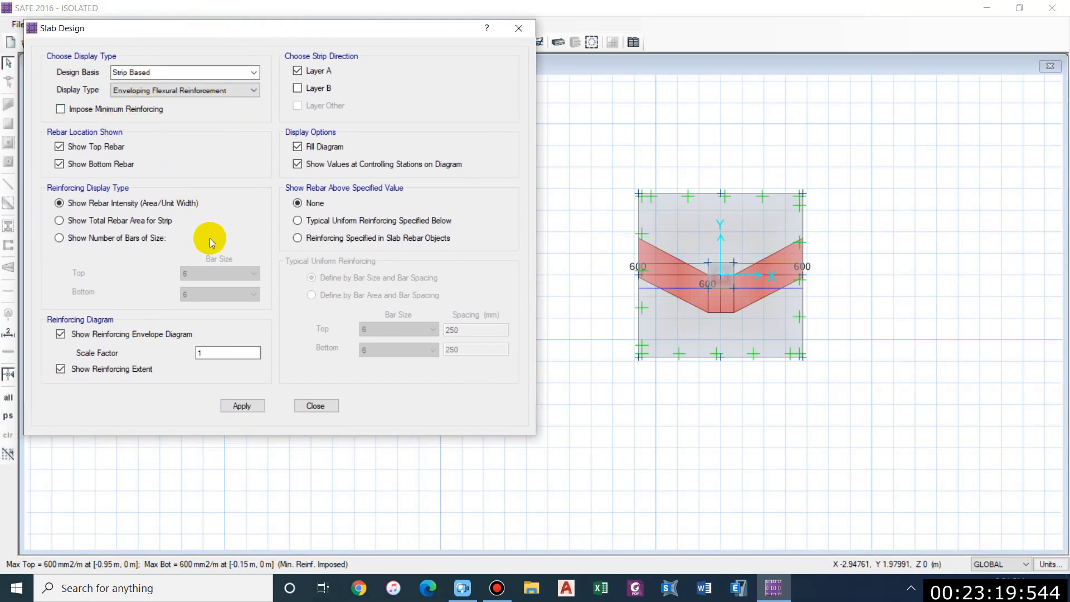
click(249, 413)
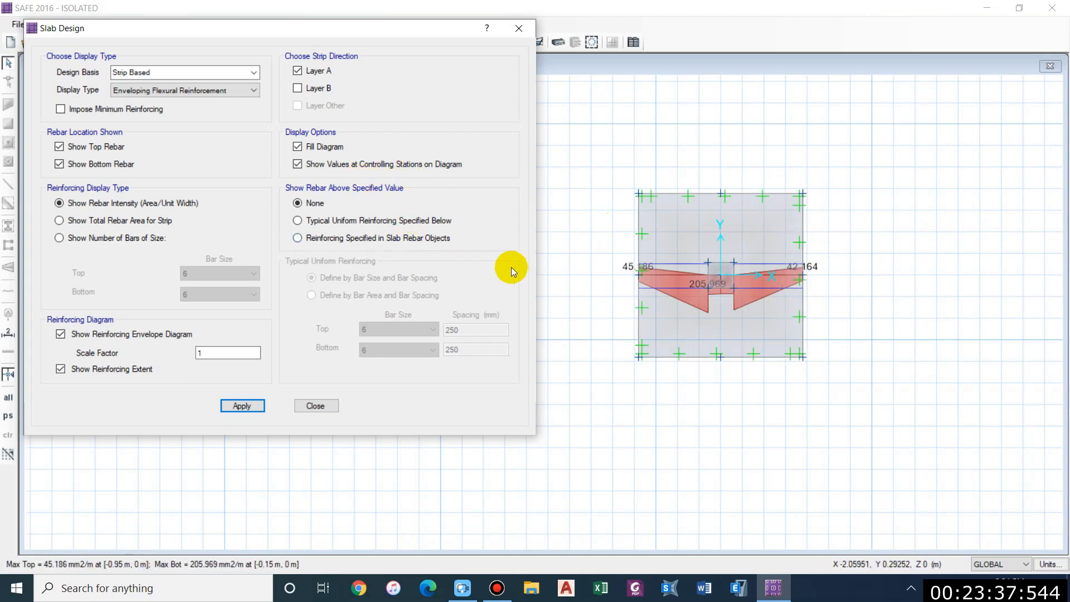
click(102, 112)
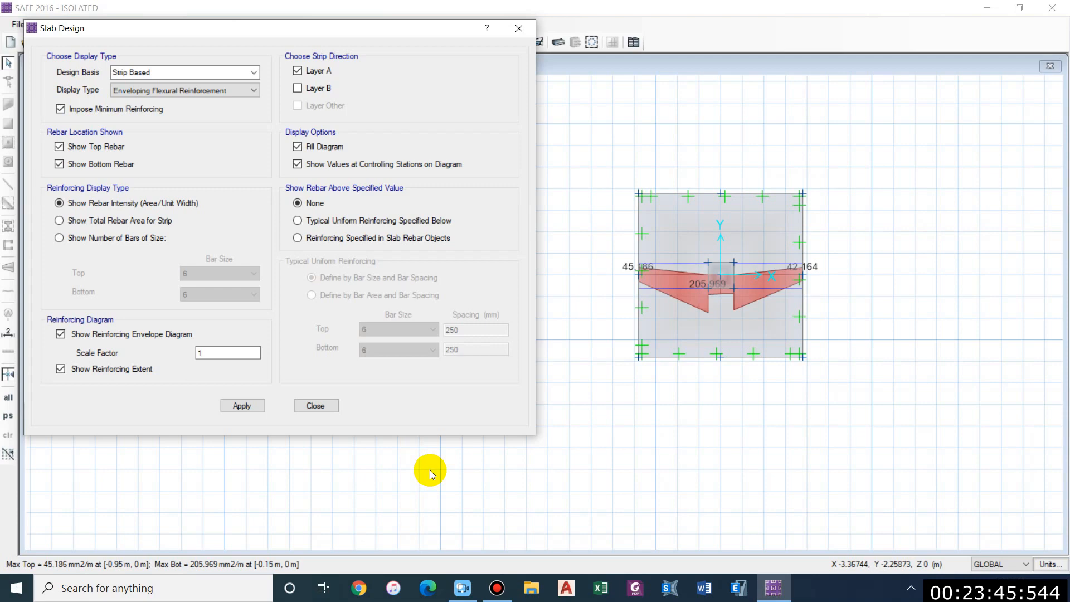
click(254, 407)
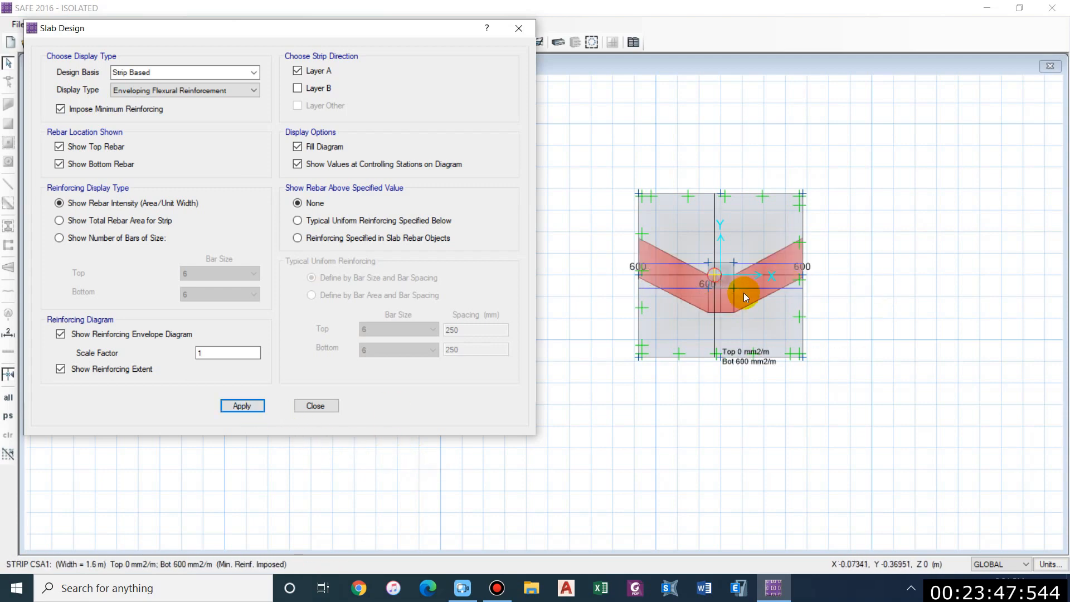
- Plot the reinforcement for Layer B instead of Layer A, first with minimum reinforcing imposed and then without it
click(309, 89)
click(317, 71)
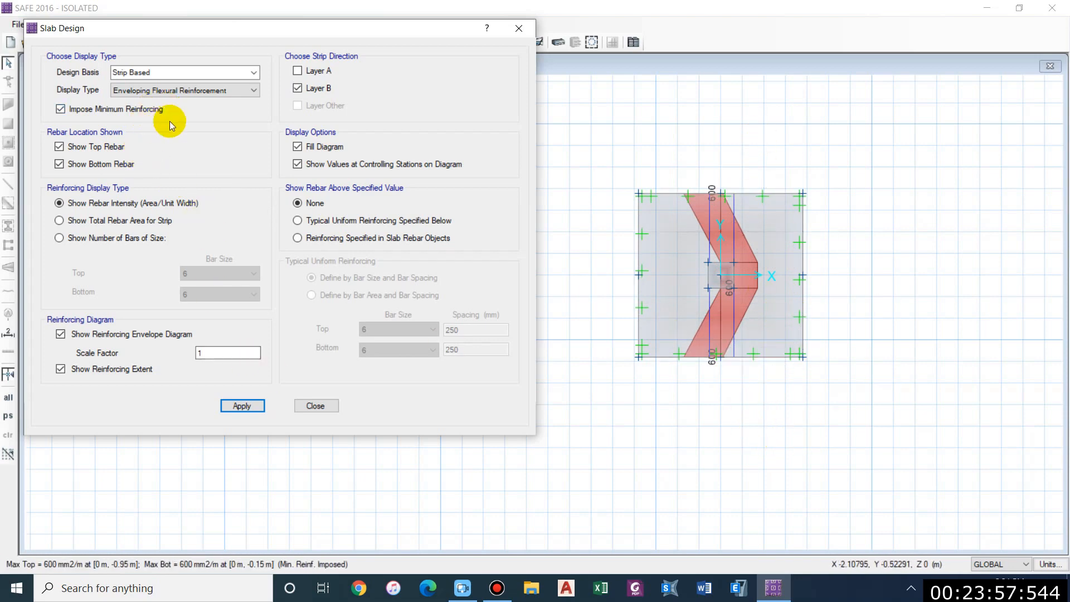
click(84, 109)
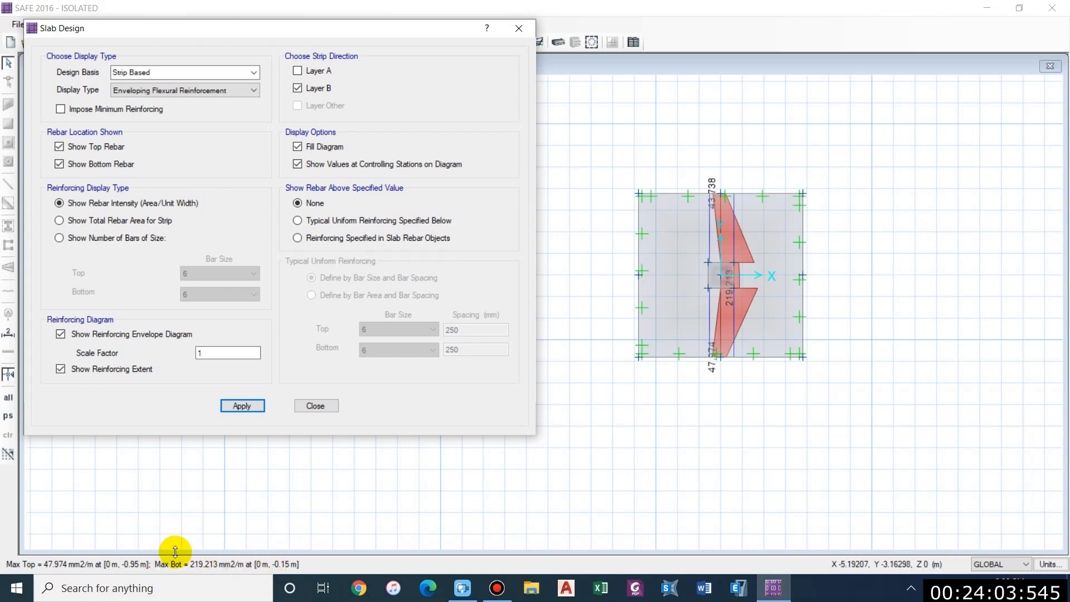
- Switch to Calculator, compute the bar spacing as 1000 / 600 × 113, and close it
key(space)
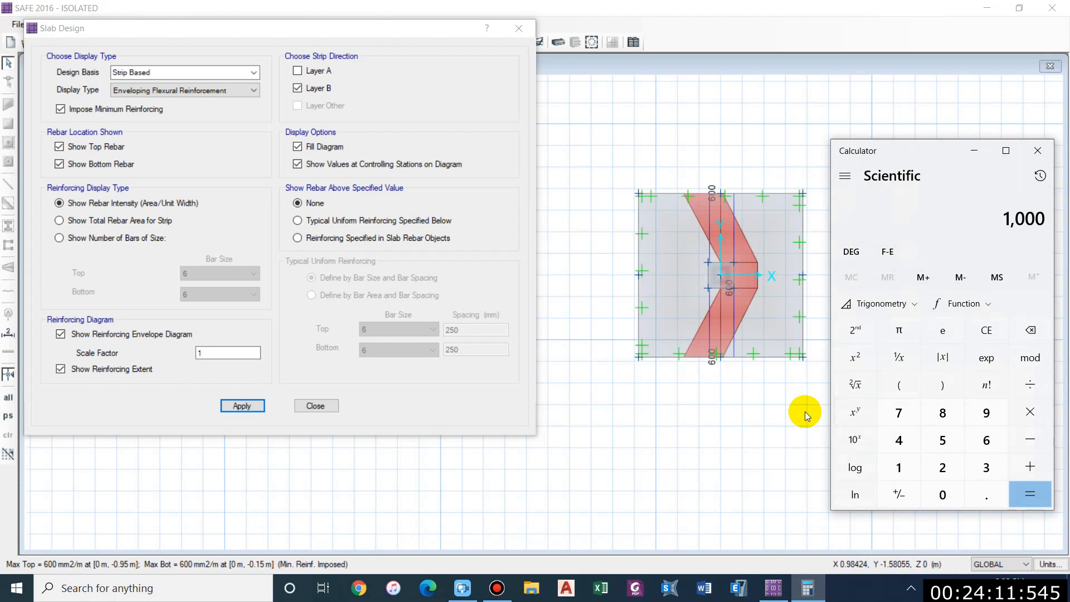
key(slash)
text(600)
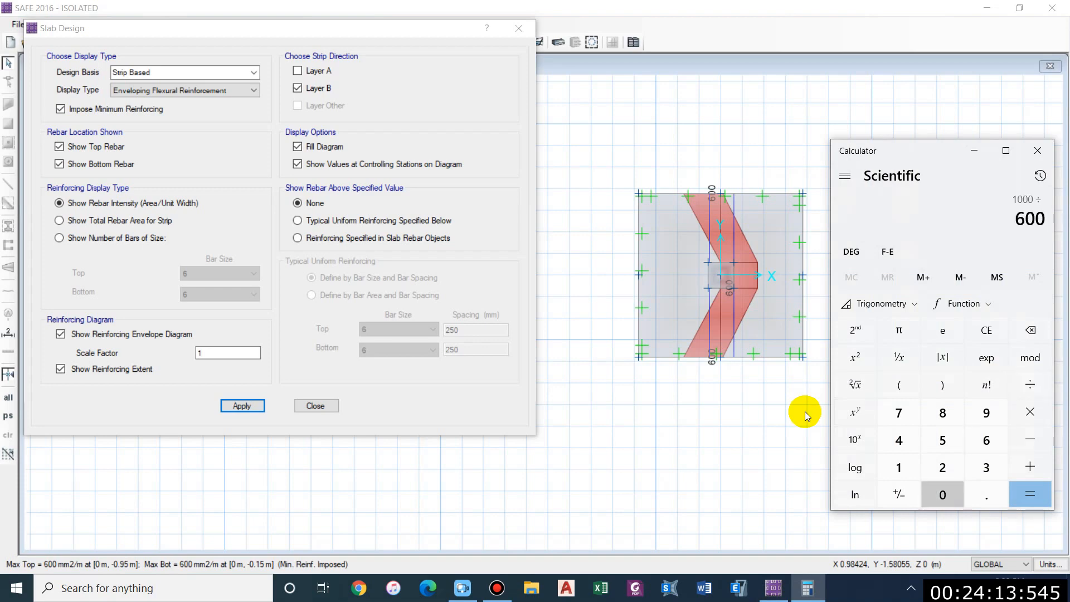
key(Return)
key(asterisk)
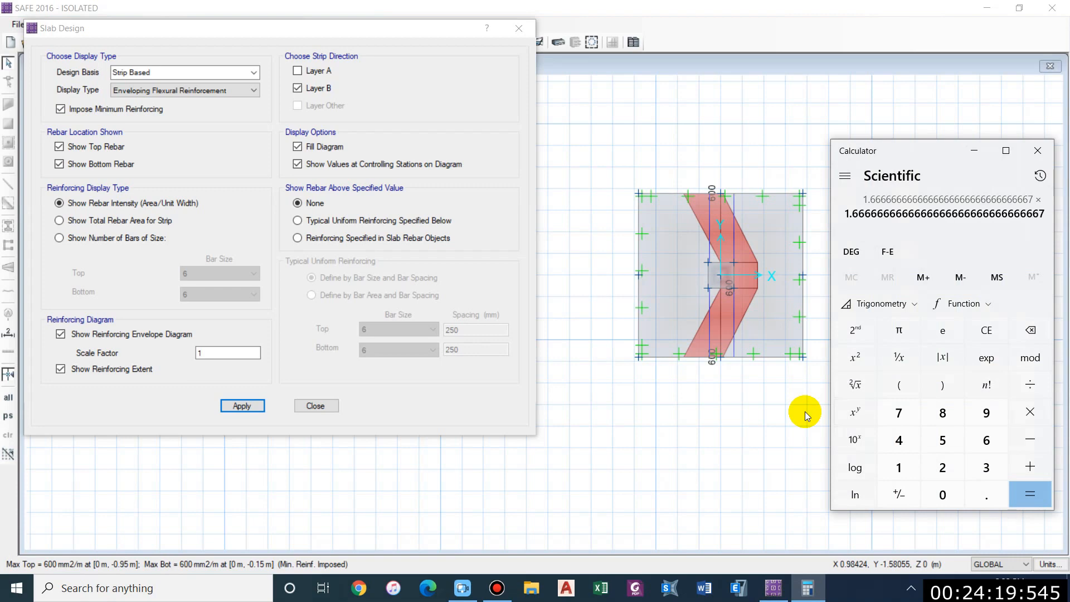
text(113)
key(Return)
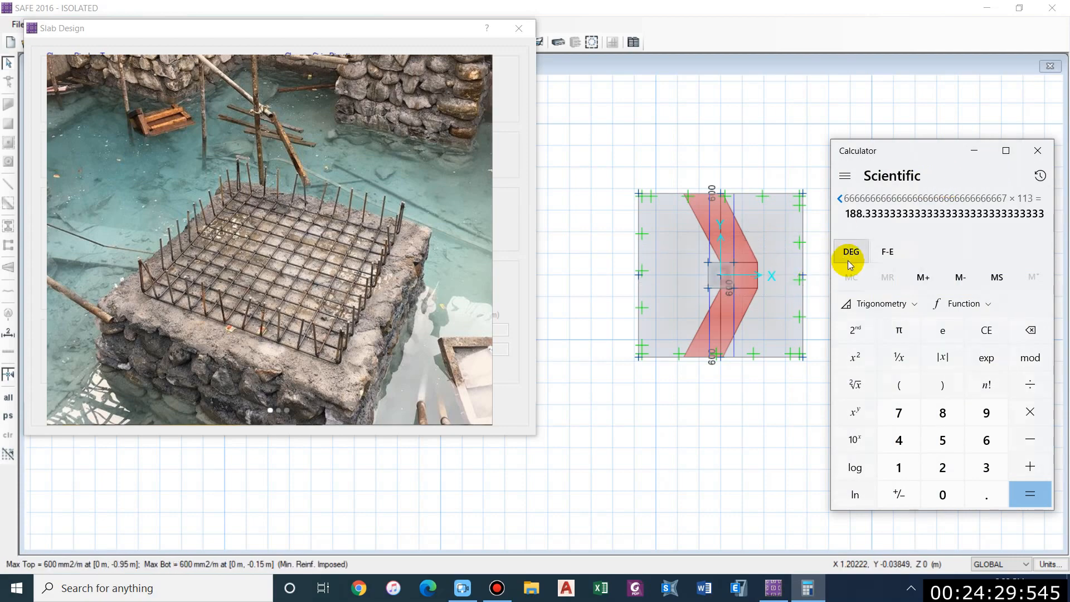
click(1030, 159)
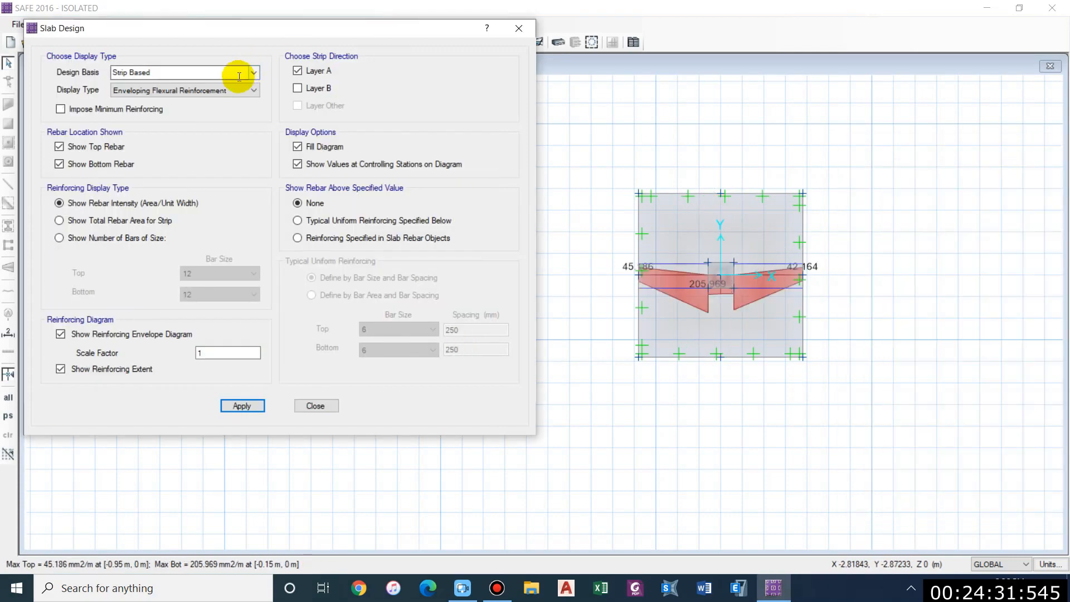
- Plot the strip-based shear reinforcement for Layer A on the footing
click(156, 90)
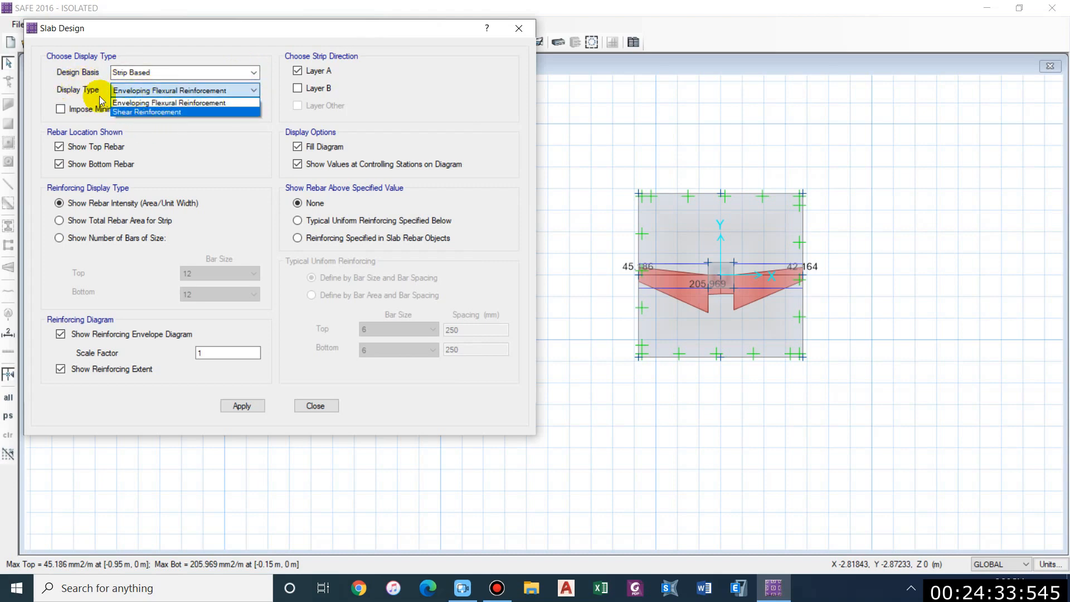
click(138, 112)
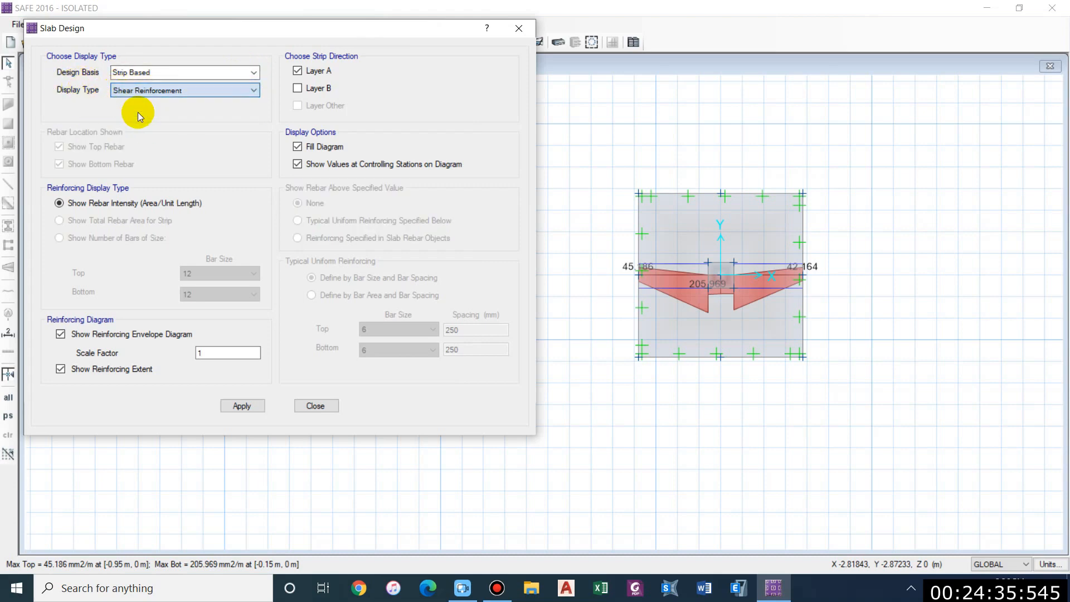
click(261, 401)
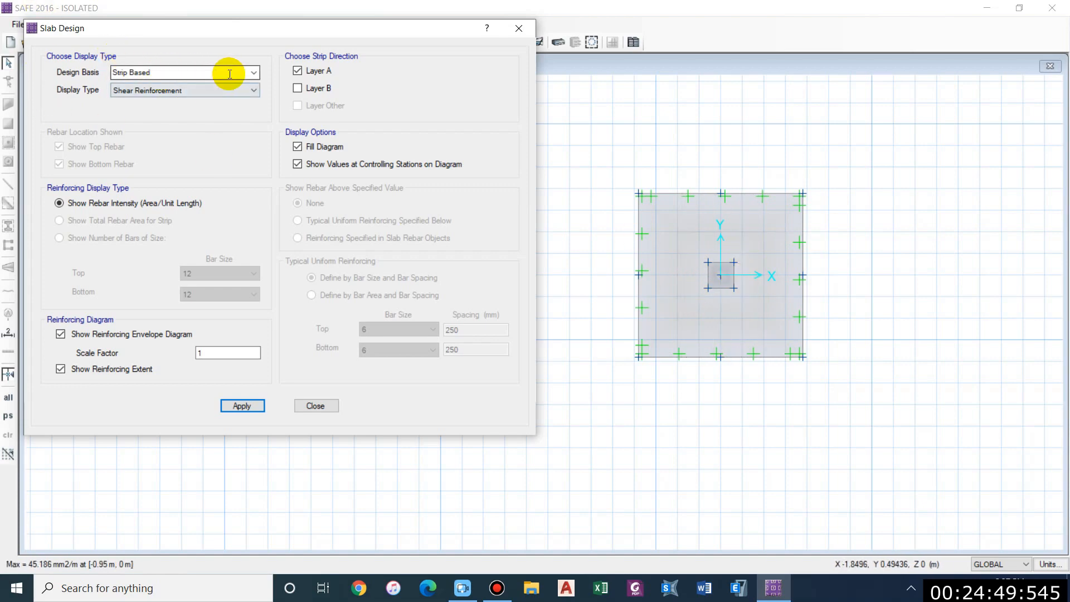
- Change the slab design basis to Finite Element Based for enveloping flexural reinforcement and impose minimum reinforcing
click(253, 72)
click(151, 87)
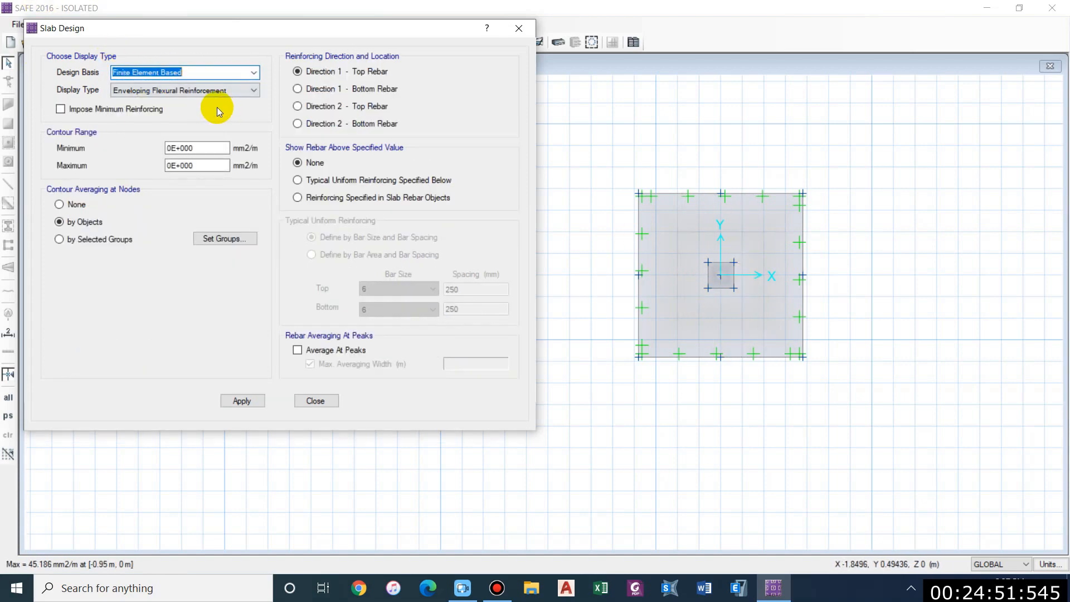
click(62, 108)
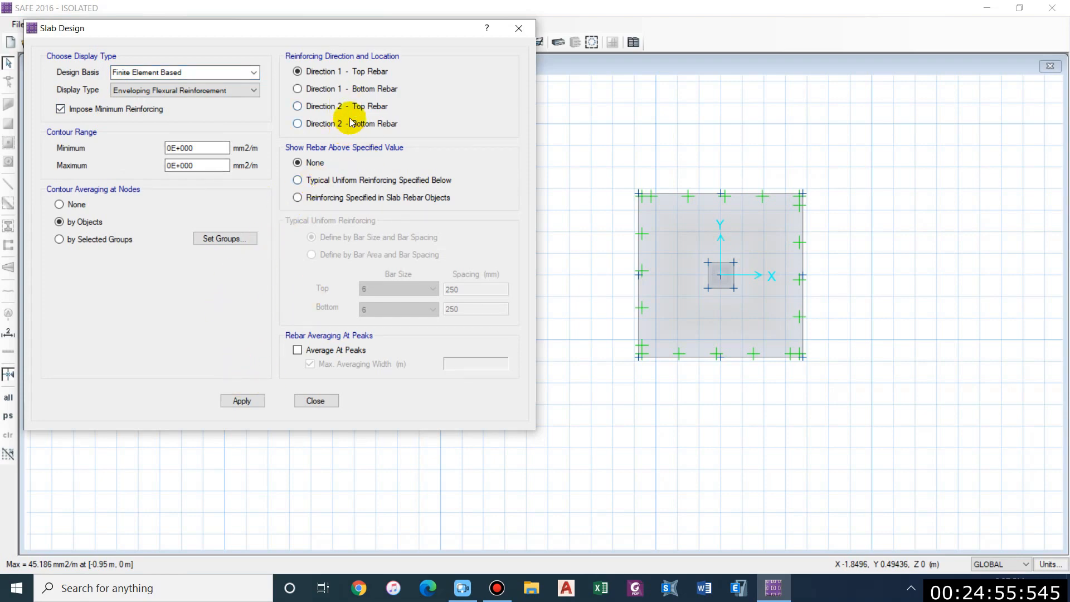
- Restore the plain model view of the footing with area local axes shown and design strip widths hidden
click(691, 155)
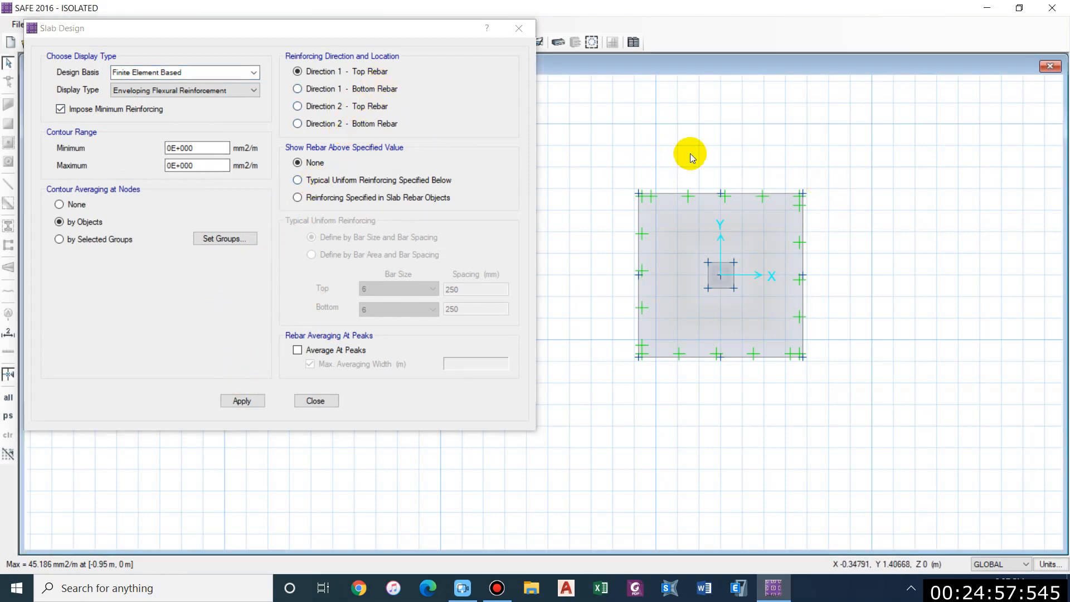
key(ctrl+w)
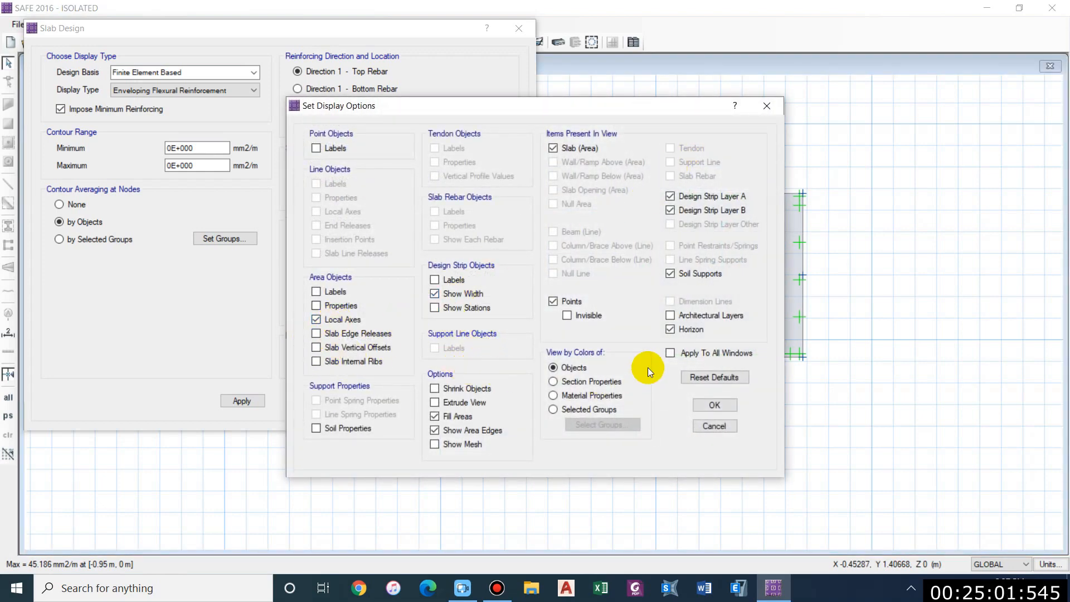
click(698, 400)
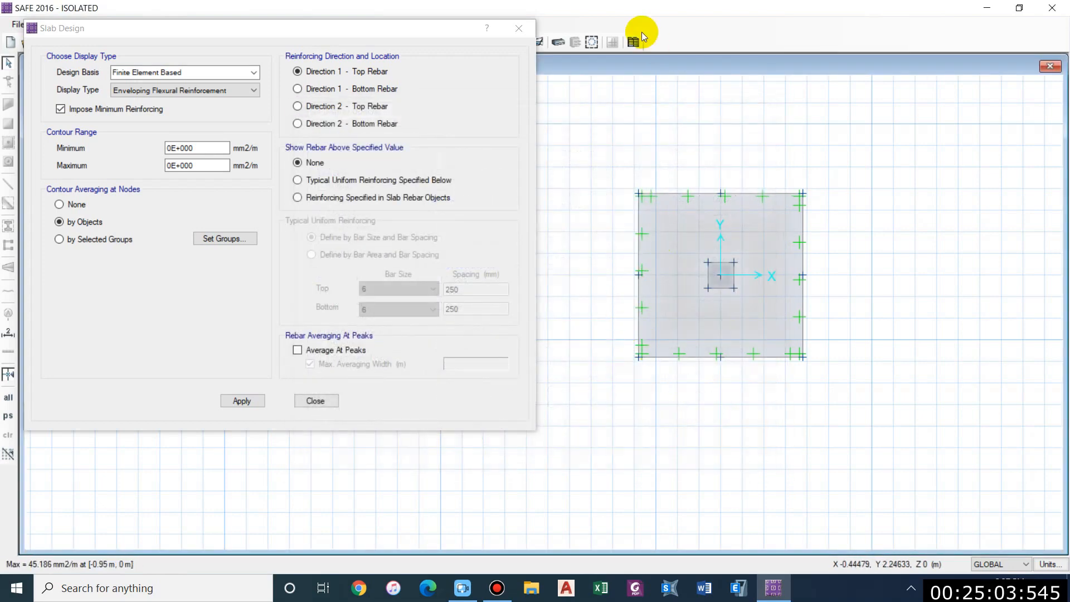
drag(449, 27, 338, 71)
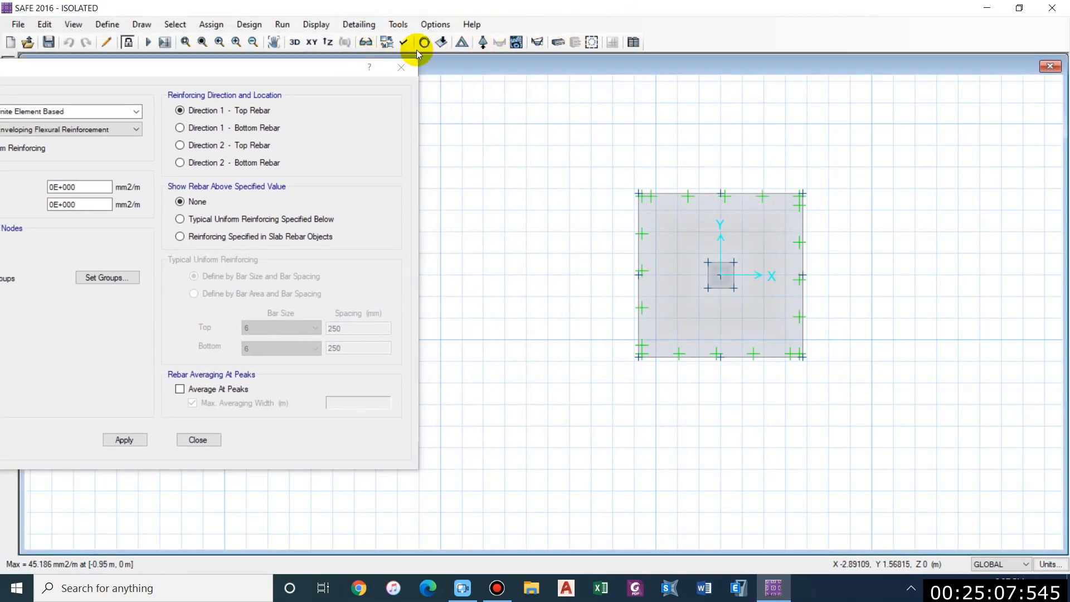
click(423, 44)
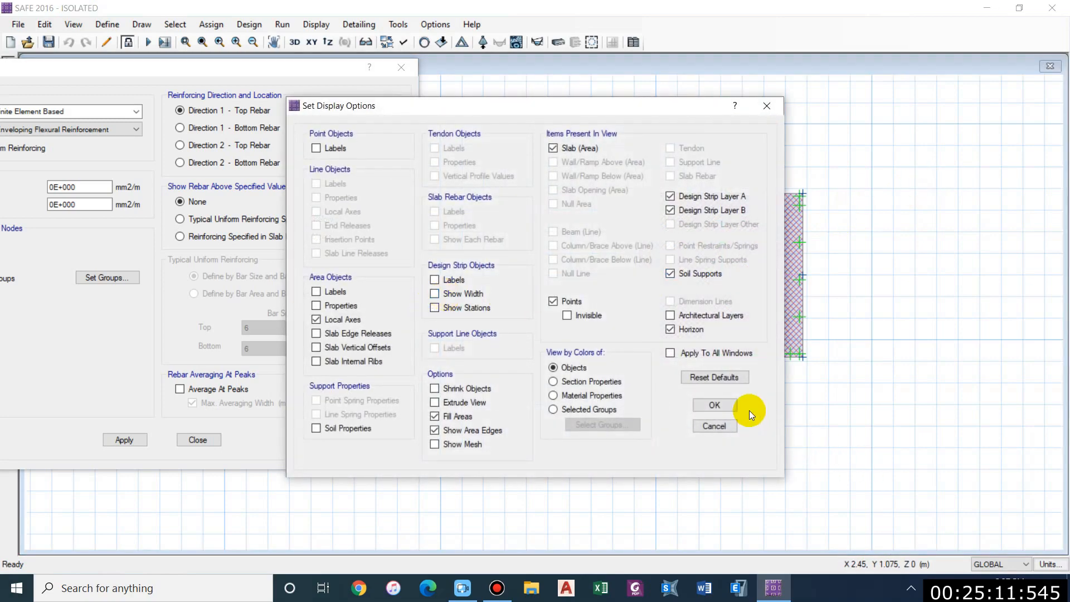
click(733, 405)
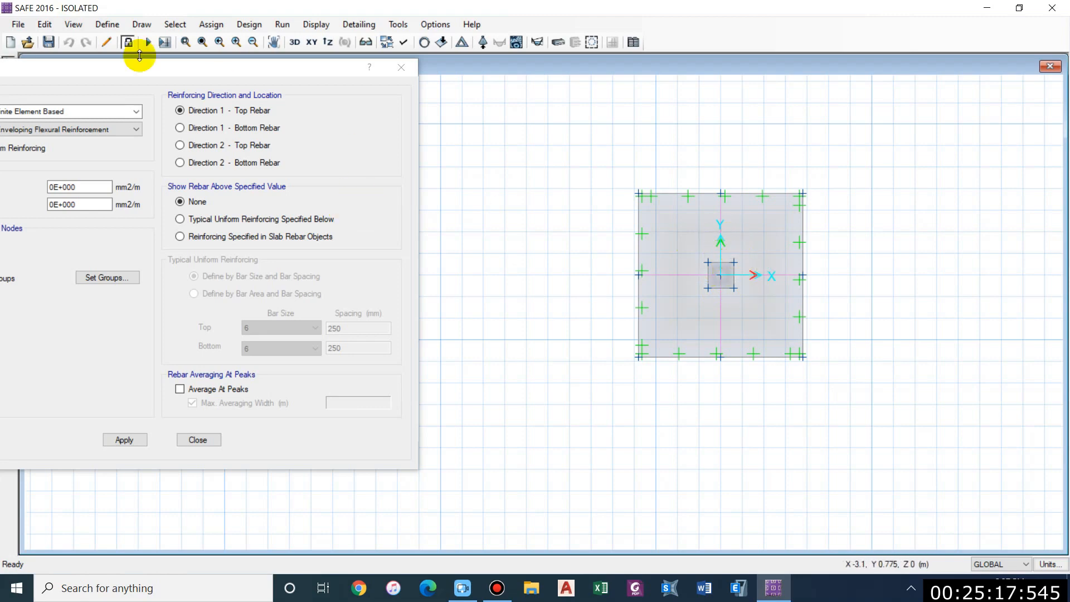
- Plot the finite-element-based flexural reinforcement contours for Direction 1 top rebar and inspect the values across the footing
drag(229, 64, 393, 28)
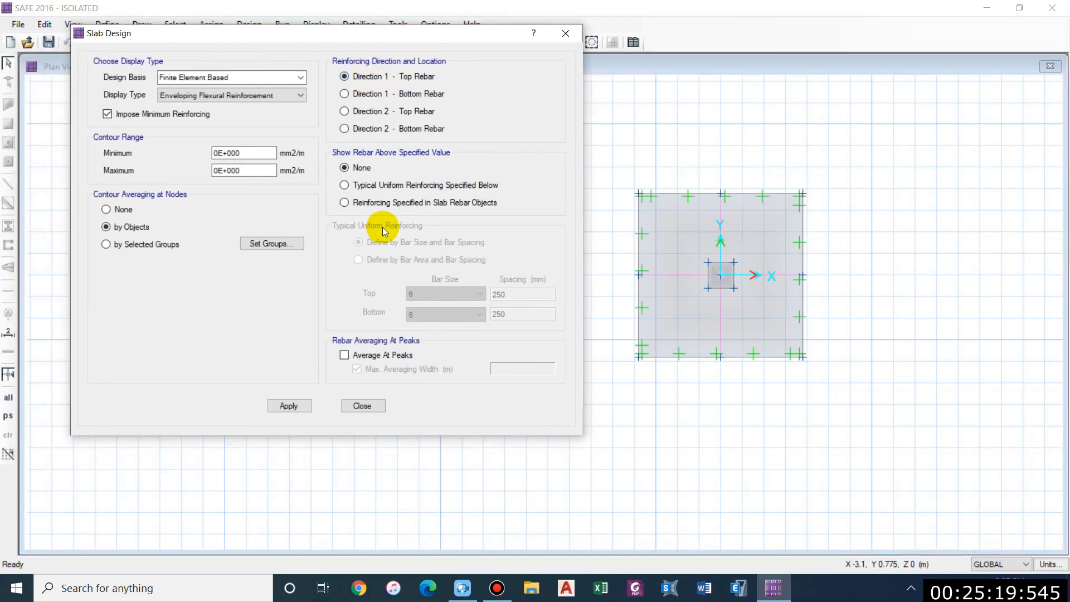
click(288, 406)
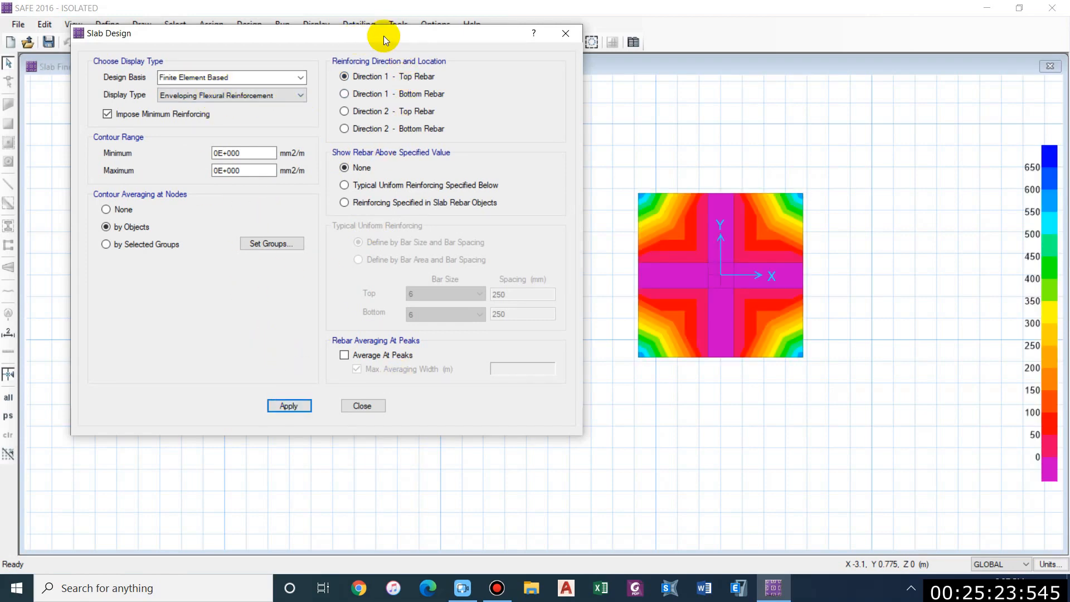
drag(383, 35, 284, 36)
mouse_move(638, 319)
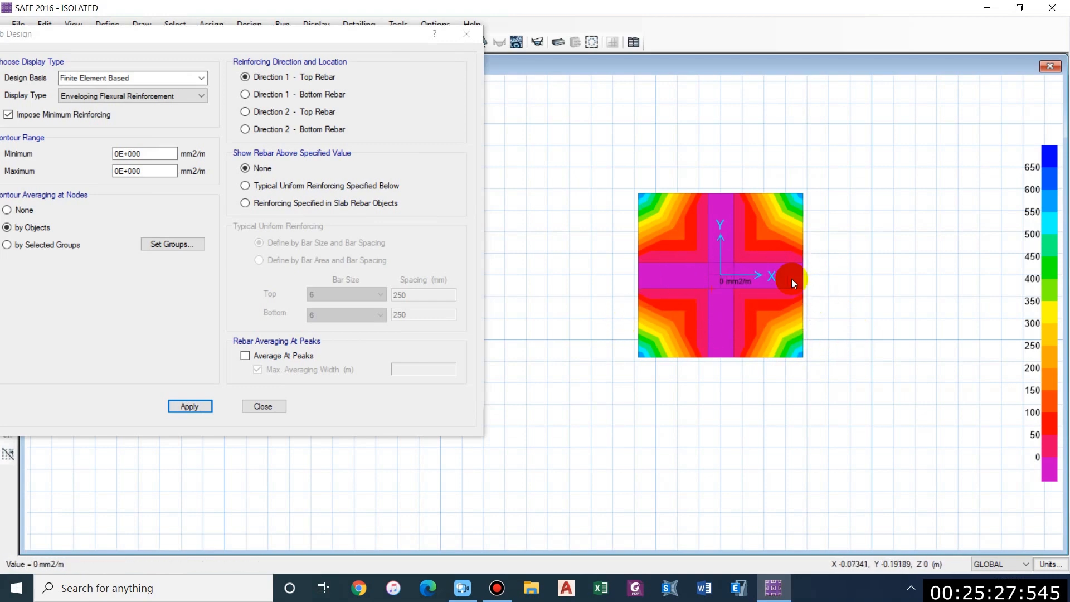
- Display the enveloping Direction 1 bottom rebar contours for the footing, first with minimum reinforcing imposed and again without it
click(292, 96)
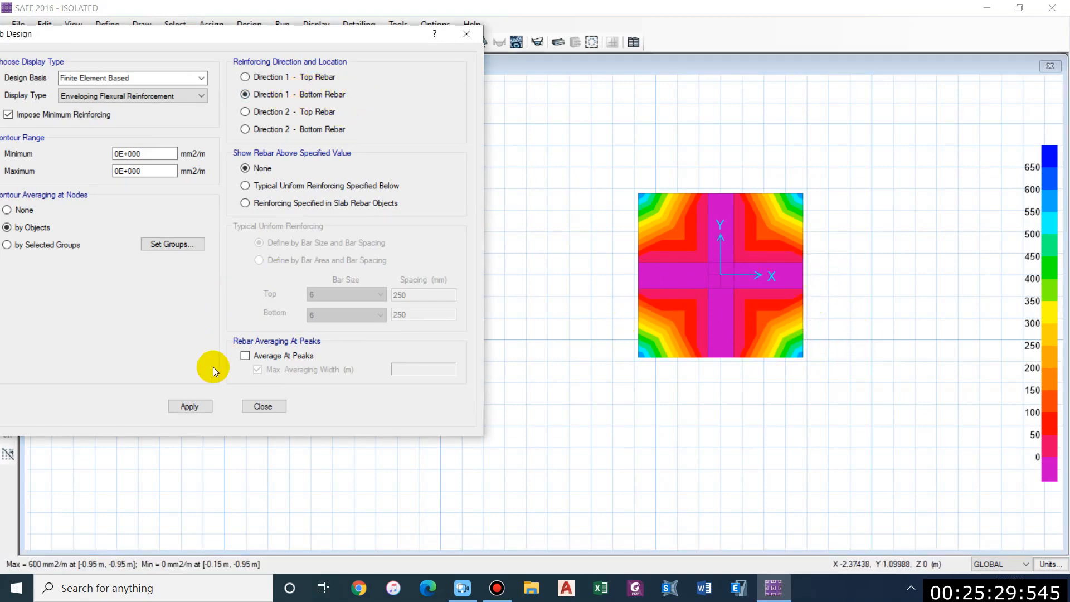
click(193, 412)
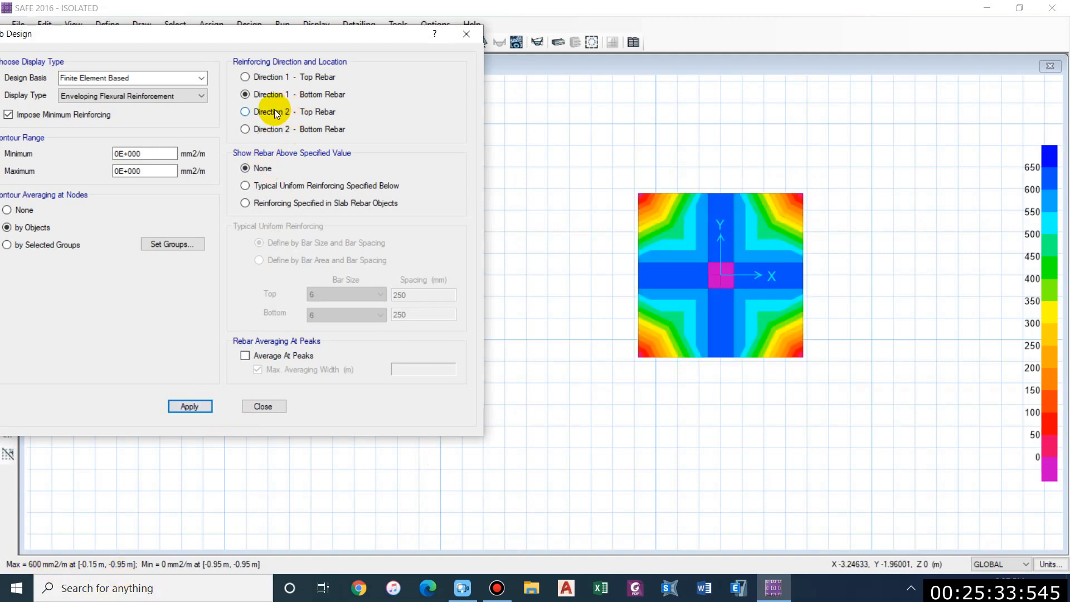
click(86, 115)
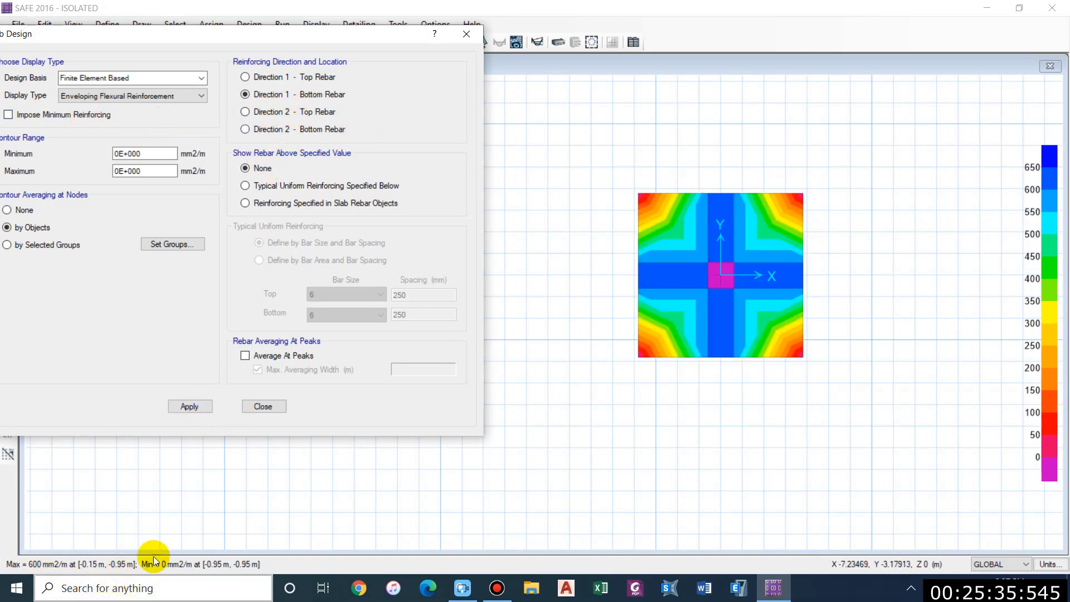
click(196, 408)
click(200, 411)
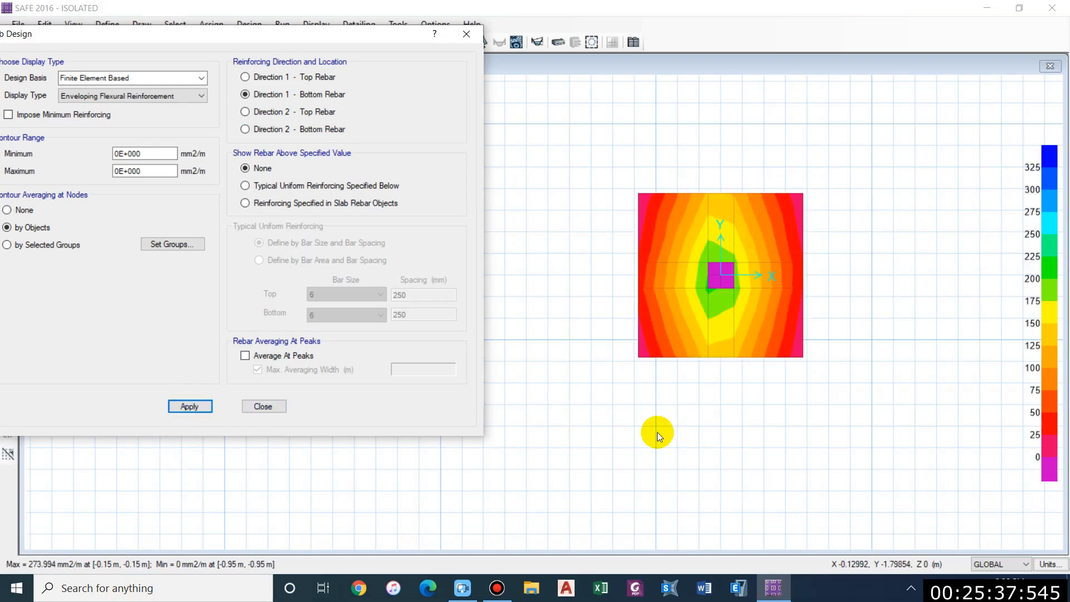
- Display the footing's Direction 2 top rebar contours and its Direction 2 bottom rebar contours, and close the slab design settings
click(246, 111)
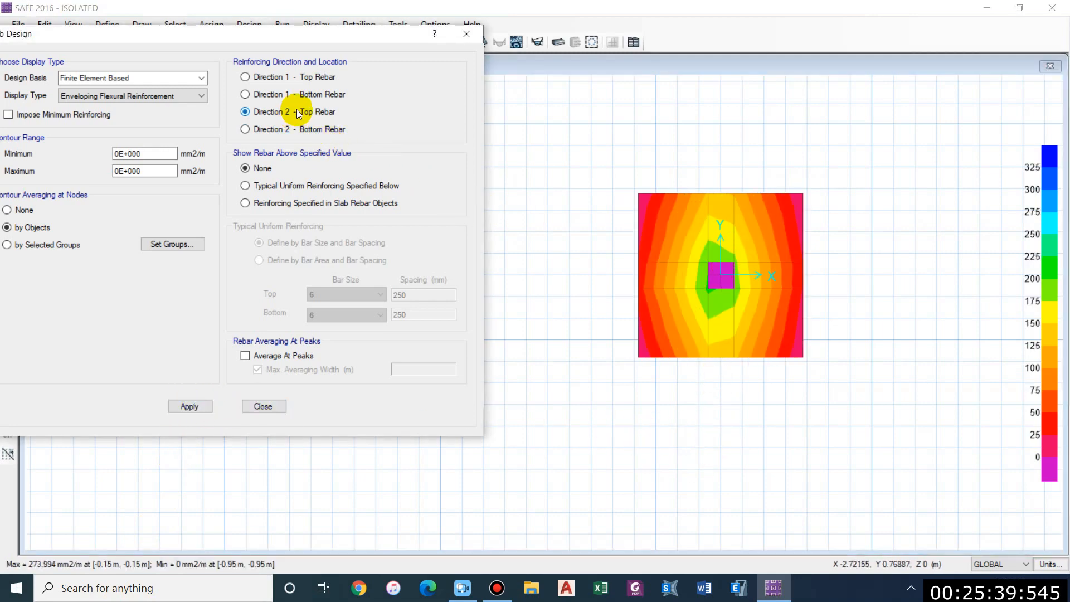
click(192, 407)
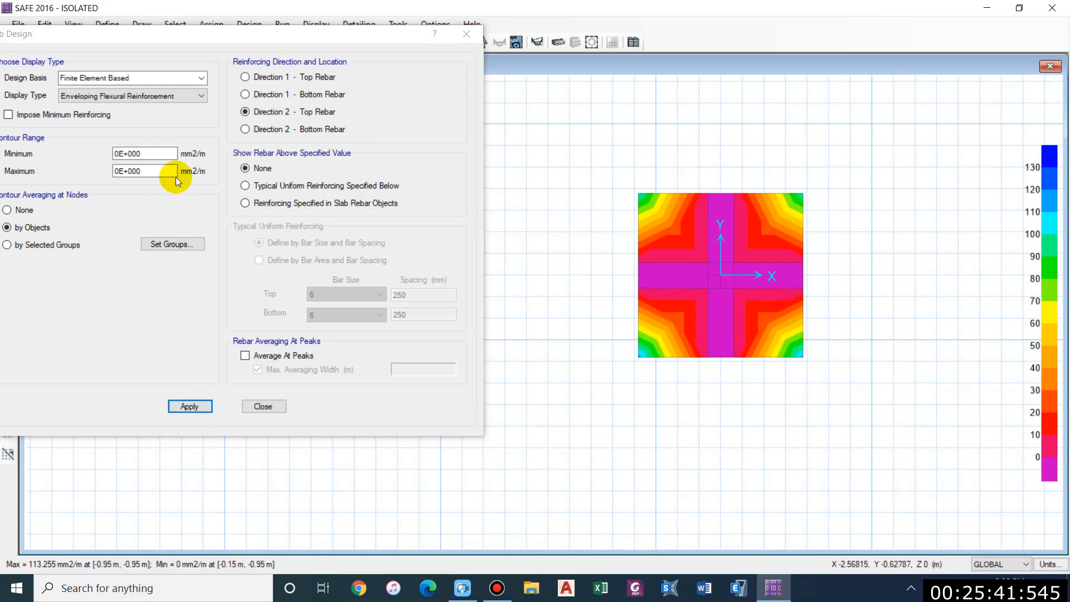
click(308, 132)
click(189, 408)
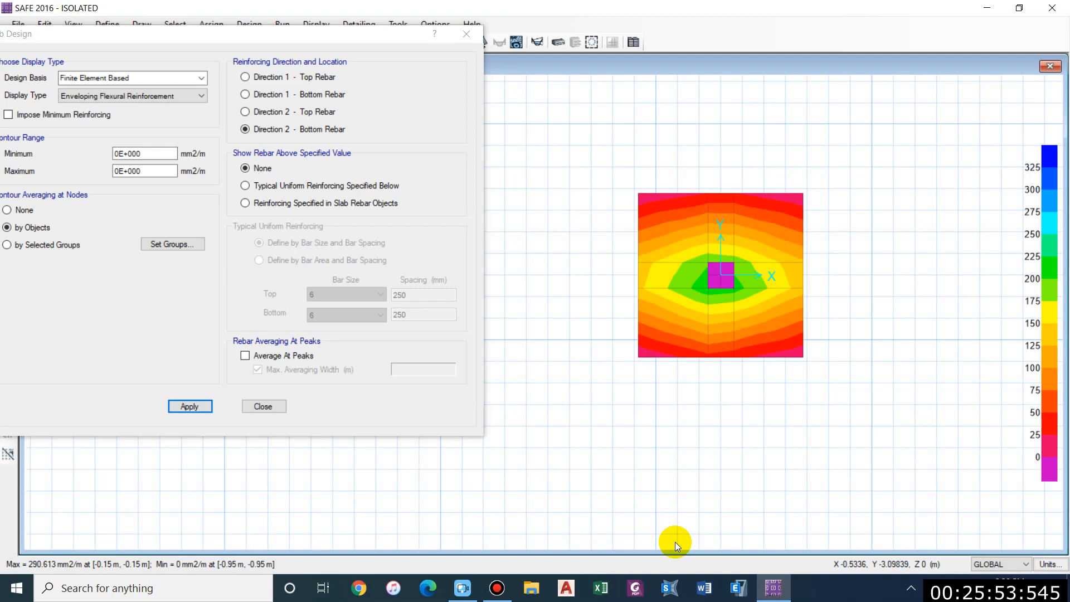
click(252, 405)
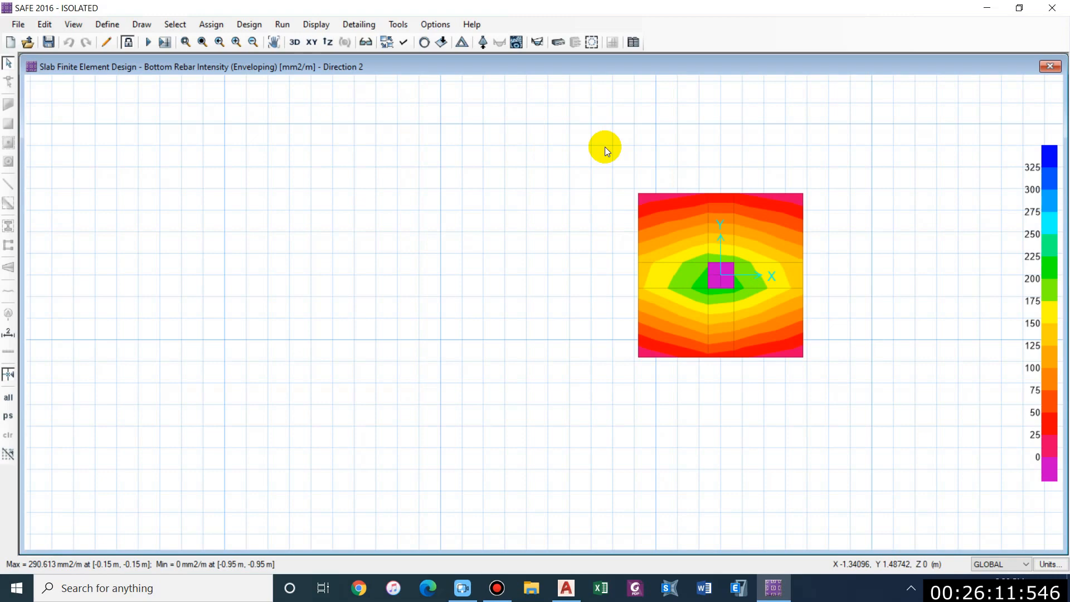
- Switch to AutoCAD and examine the 3D foundation model's isolated, combined and strap footings from several sides
key(alt+Tab)
scroll(532, 208, up, 3)
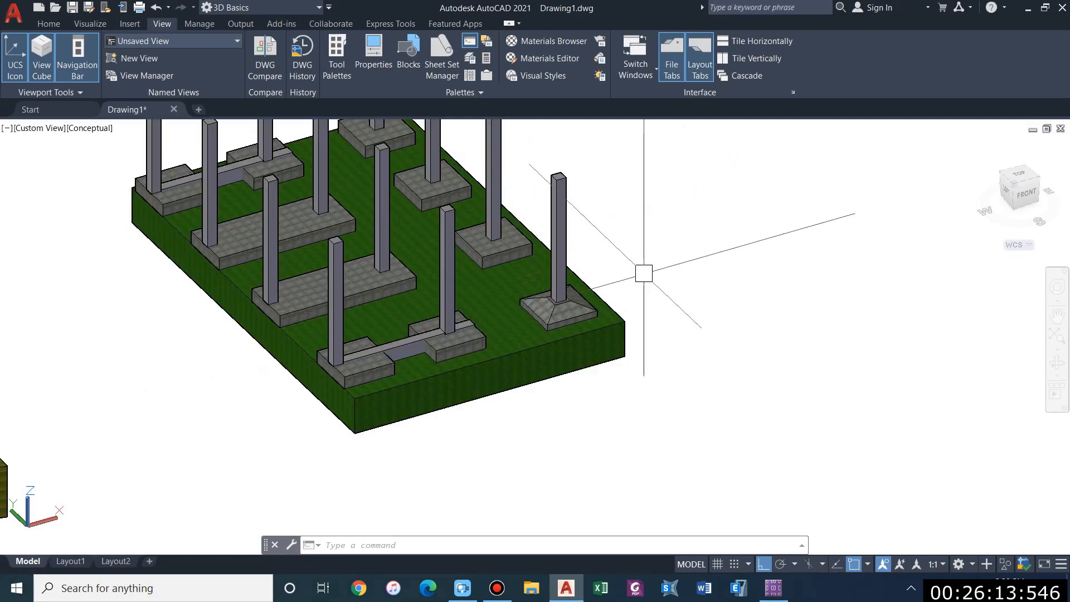
shift+middle_drag(682, 339, 513, 312)
scroll(630, 264, up, 2)
shift+middle_drag(803, 246, 574, 318)
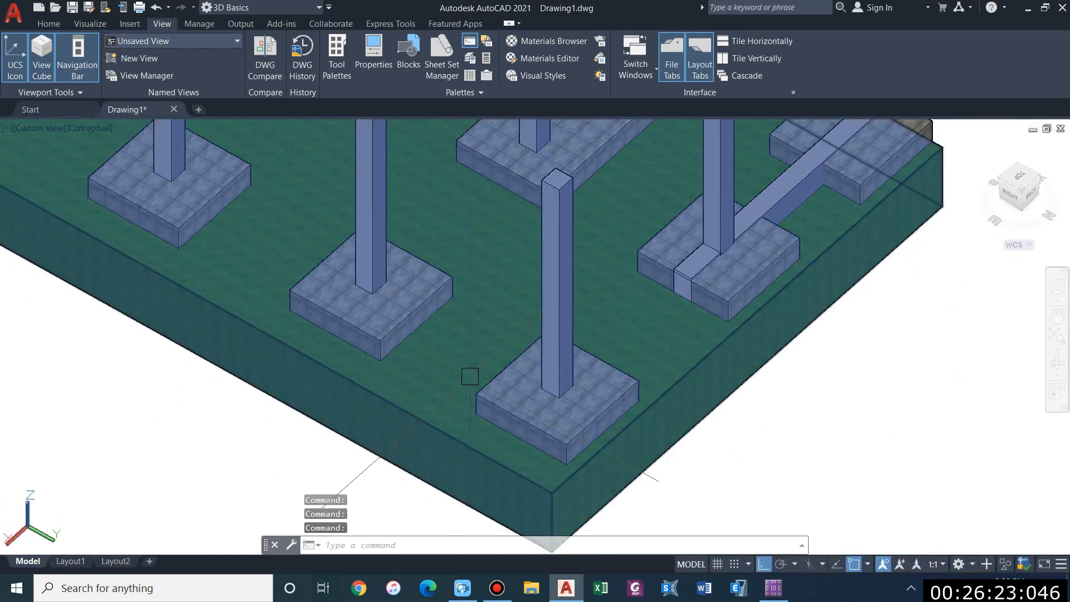
shift+middle_drag(471, 375, 553, 266)
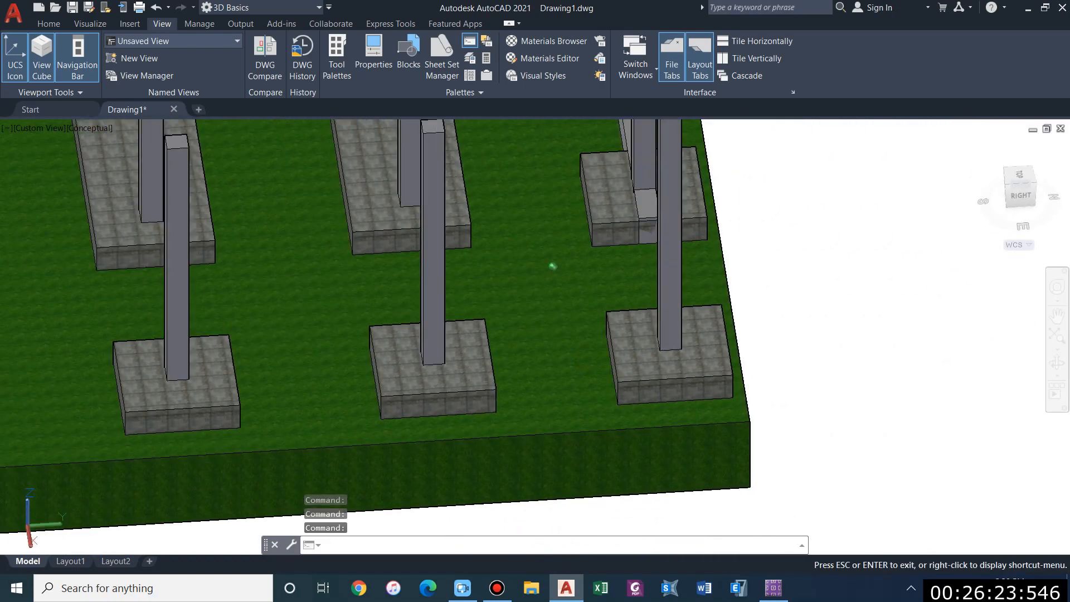
scroll(670, 301, down, 2)
shift+middle_drag(437, 386, 400, 374)
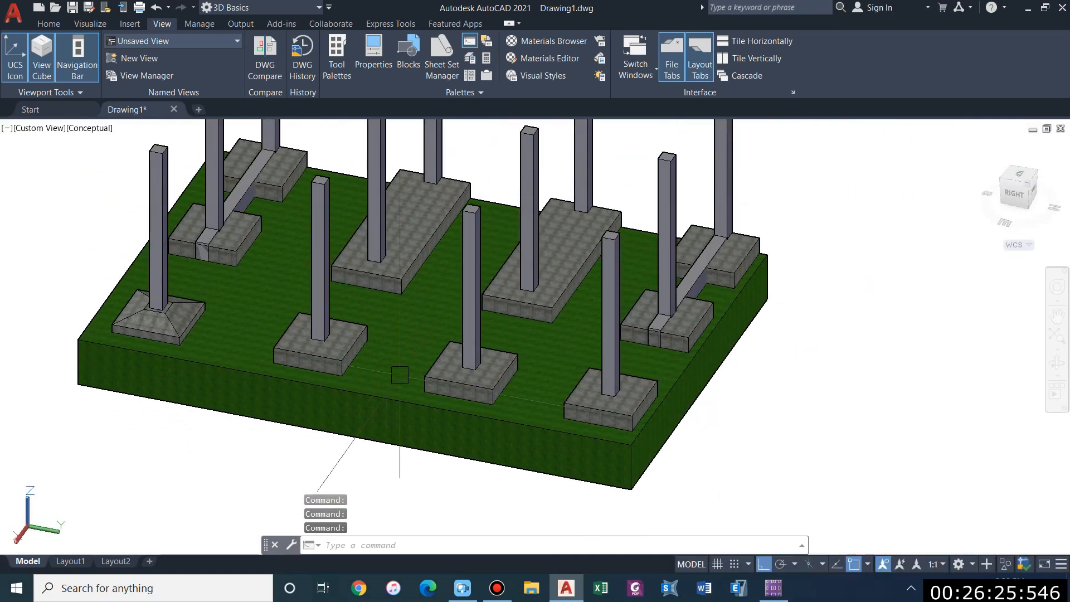
shift+middle_drag(457, 405, 541, 380)
- Examine the sloped corner footing closely, focusing on its inclined faces and the flat ledge around the column base
scroll(376, 375, up, 6)
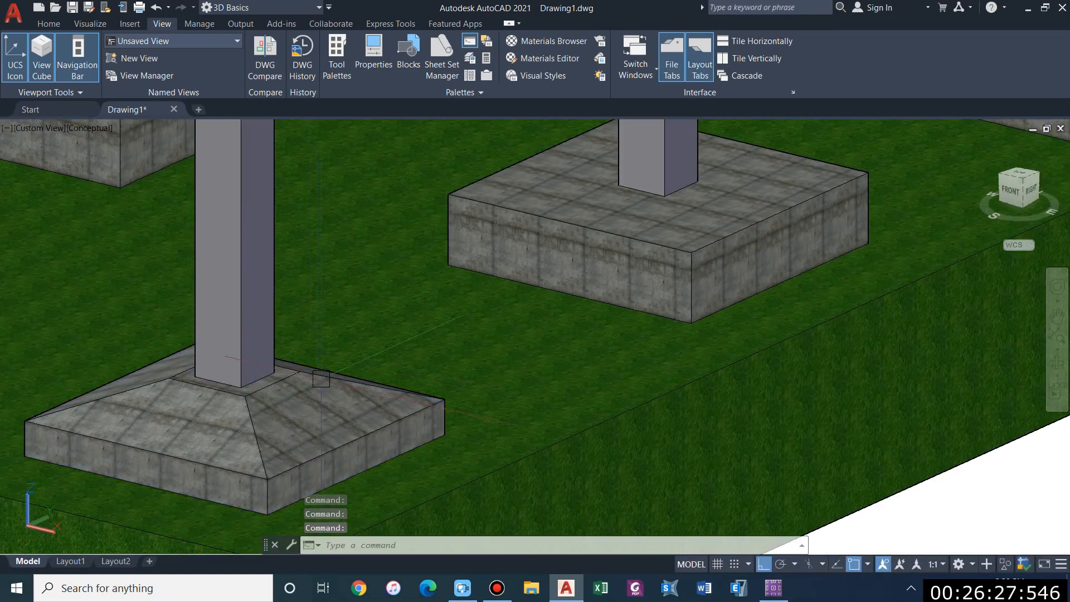
shift+middle_drag(322, 379, 333, 348)
middle_drag(399, 434, 439, 360)
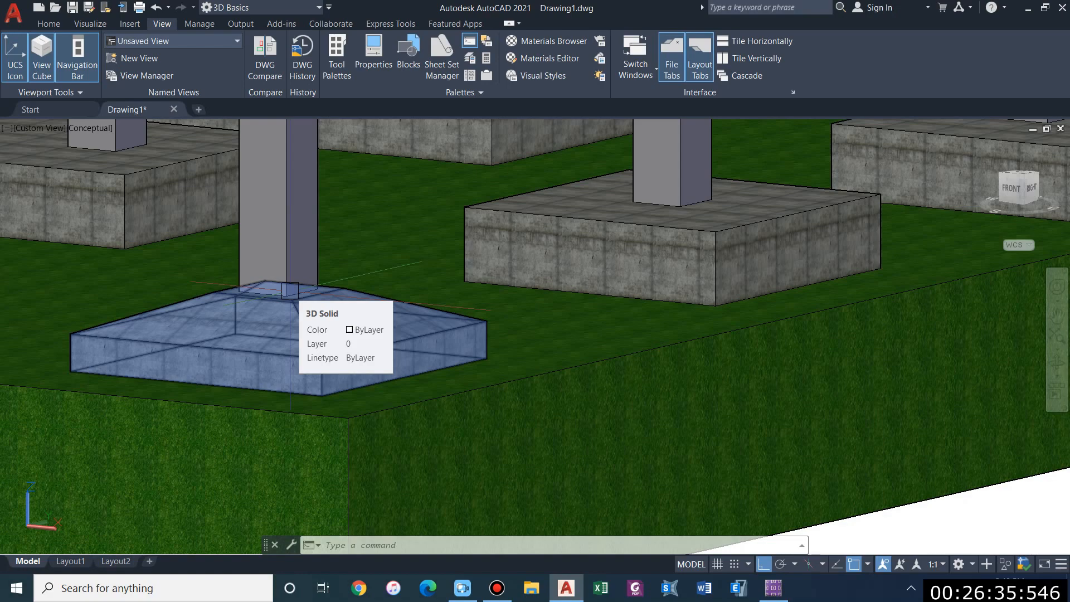
shift+middle_drag(334, 304, 138, 305)
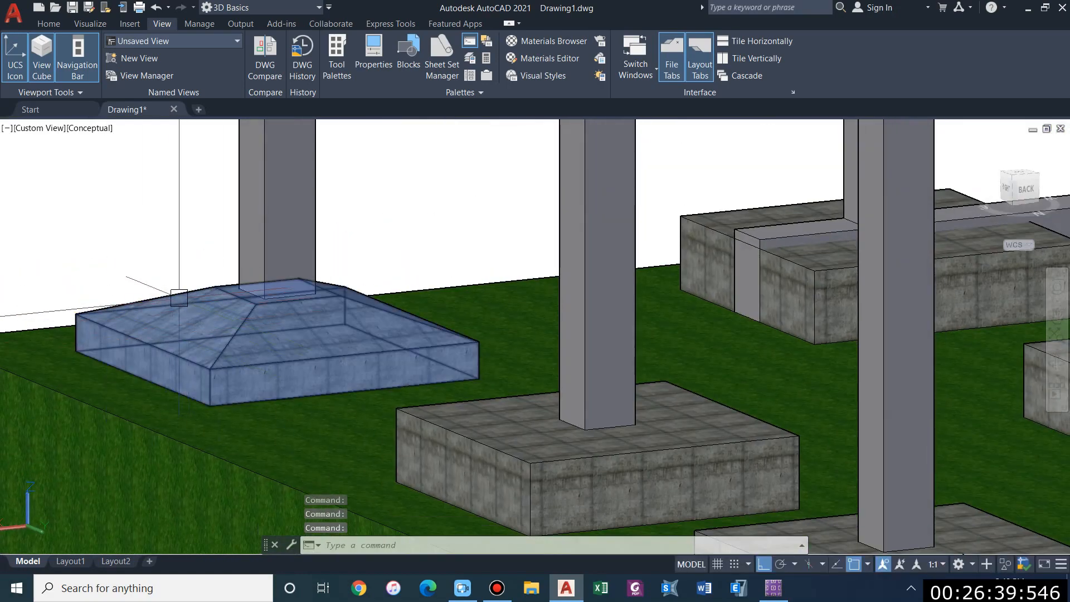
shift+middle_drag(217, 307, 399, 331)
scroll(399, 331, up, 2)
shift+middle_drag(432, 300, 394, 315)
scroll(518, 268, up, 2)
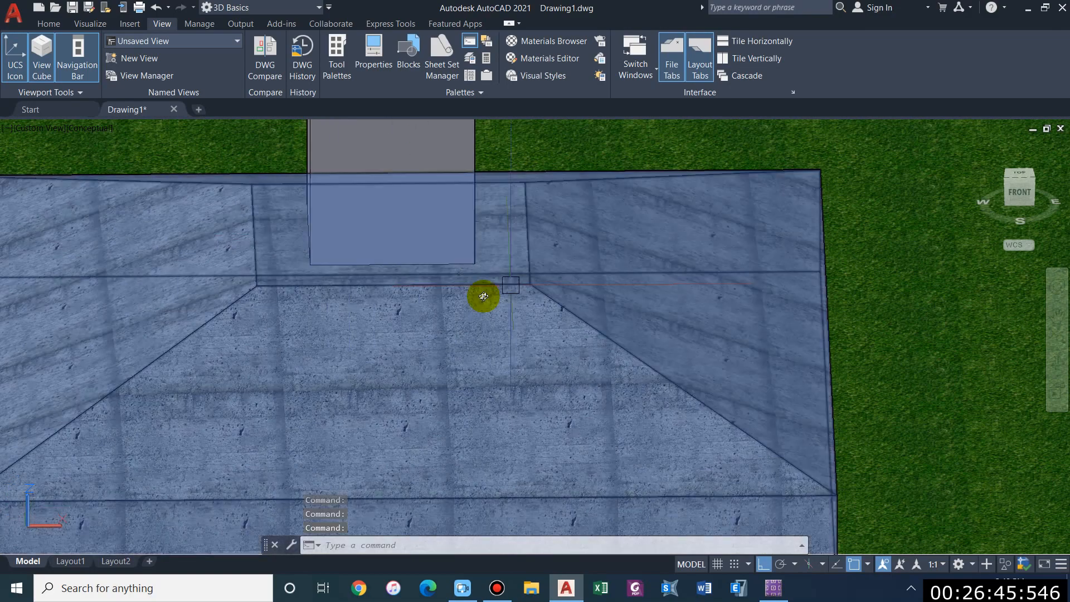
shift+middle_drag(483, 296, 384, 315)
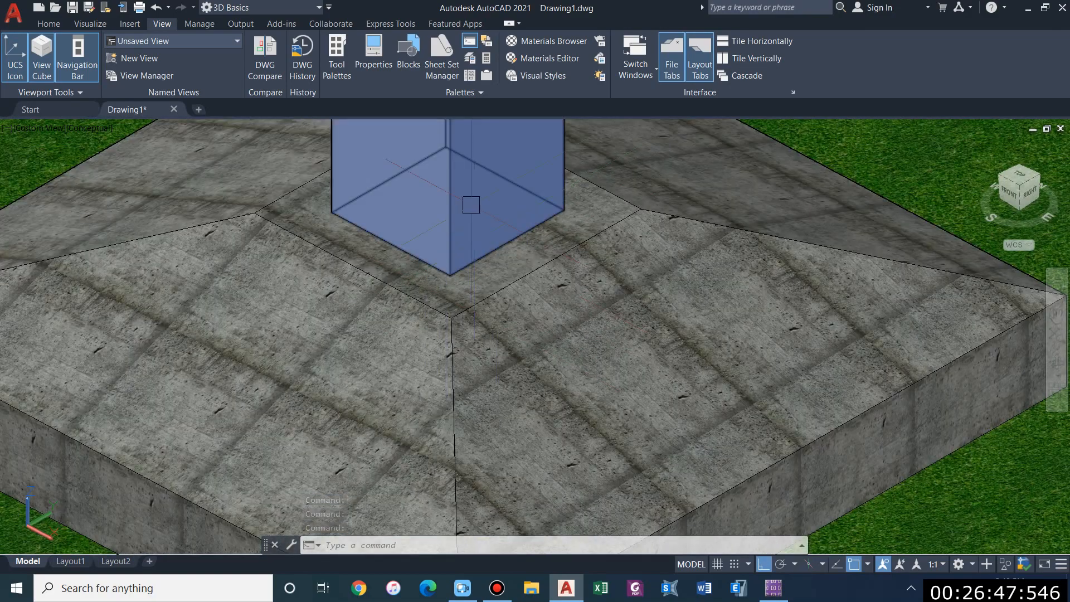
shift+middle_drag(594, 235, 427, 333)
shift+middle_drag(411, 294, 496, 228)
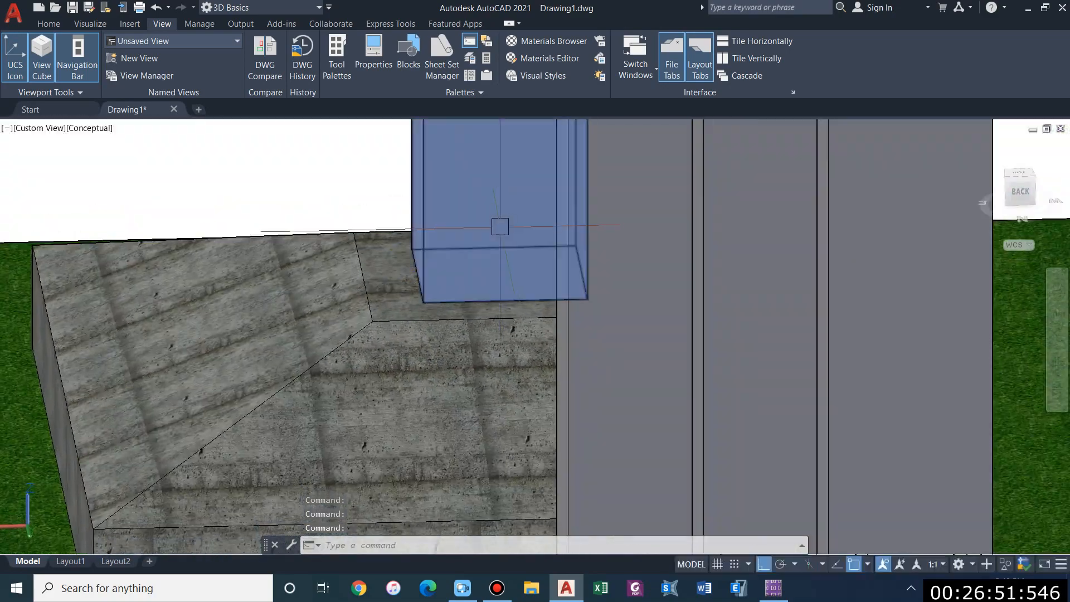
shift+middle_drag(420, 250, 613, 315)
scroll(491, 292, down, 5)
middle_drag(460, 296, 376, 299)
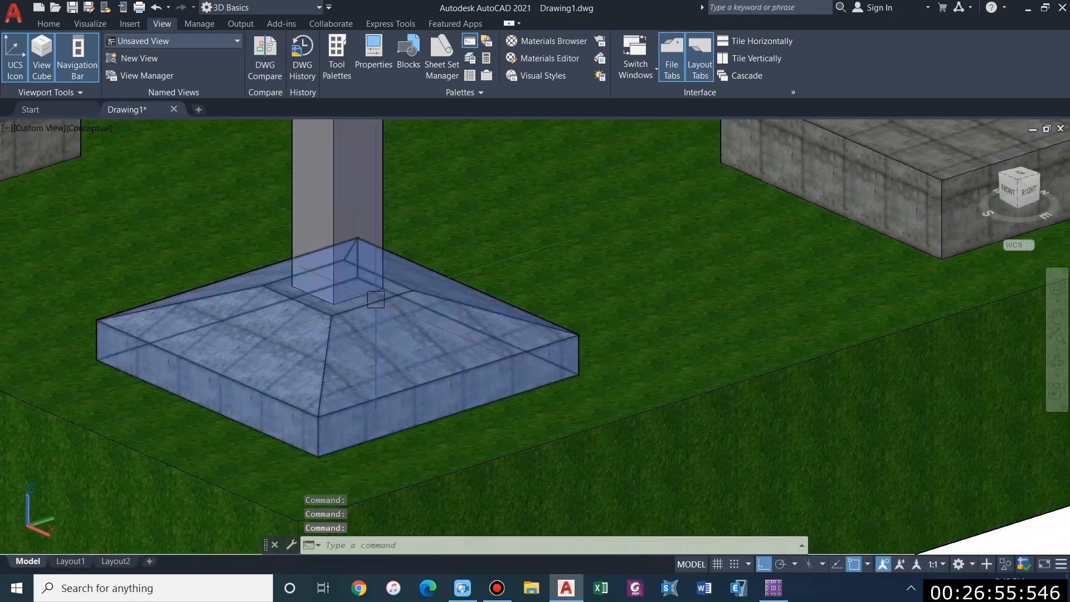
- Inspect the vertical edge and slope profile of the sloped corner footing from a low side view
shift+middle_drag(413, 402, 429, 386)
scroll(431, 386, up, 2)
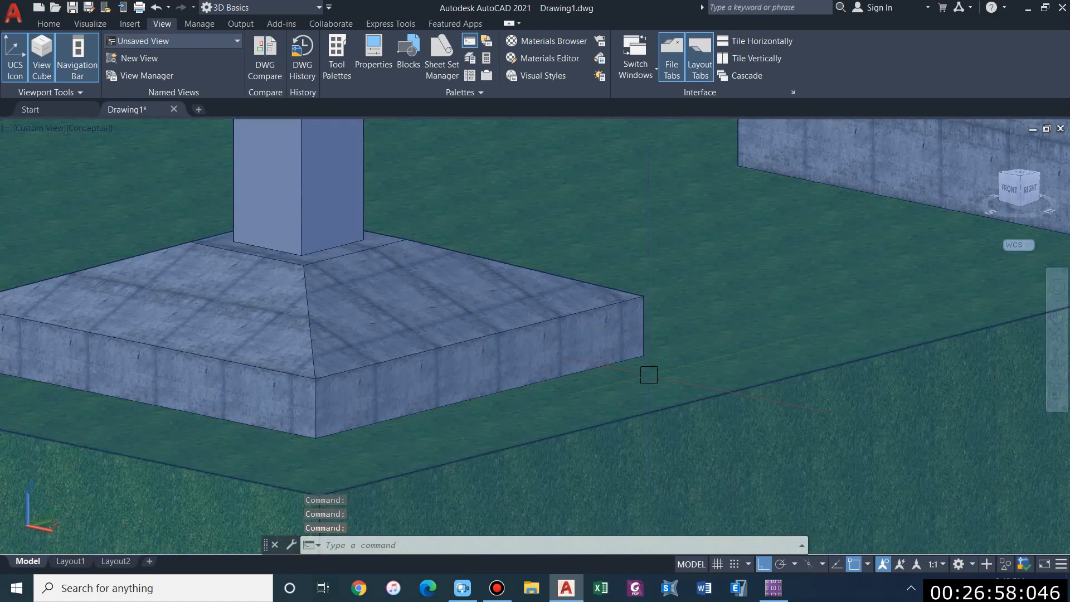
shift+middle_drag(649, 375, 640, 319)
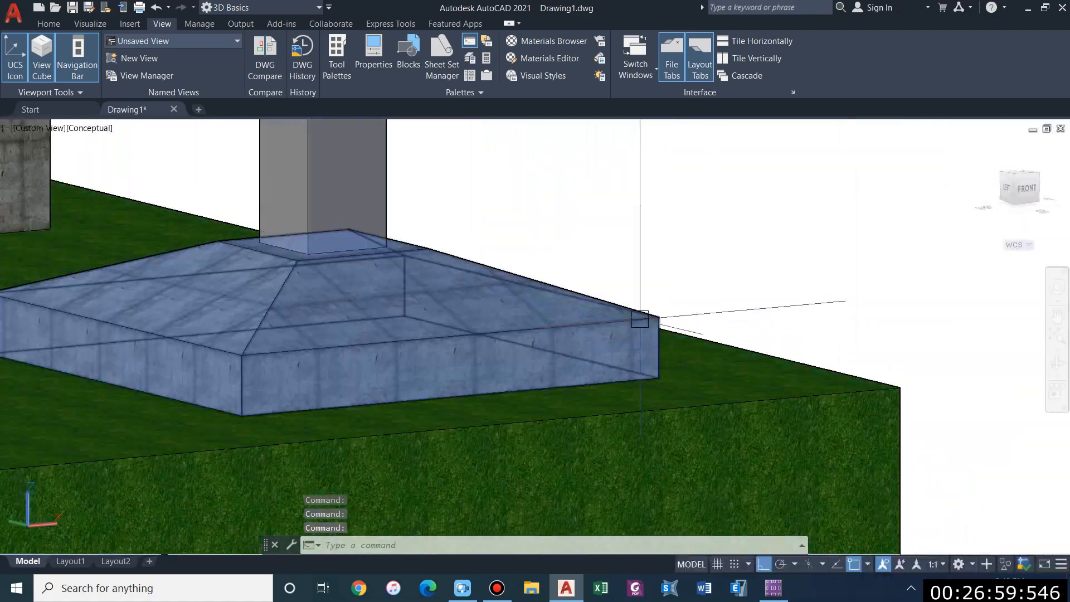
scroll(657, 341, up, 3)
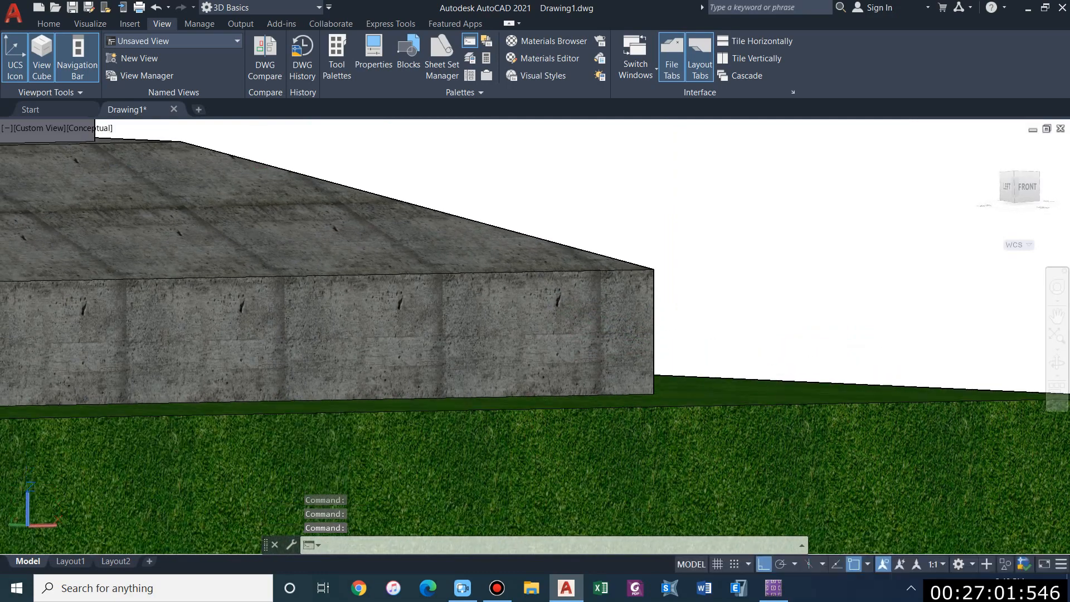
scroll(640, 310, down, 5)
shift+middle_drag(665, 289, 683, 256)
scroll(683, 257, up, 2)
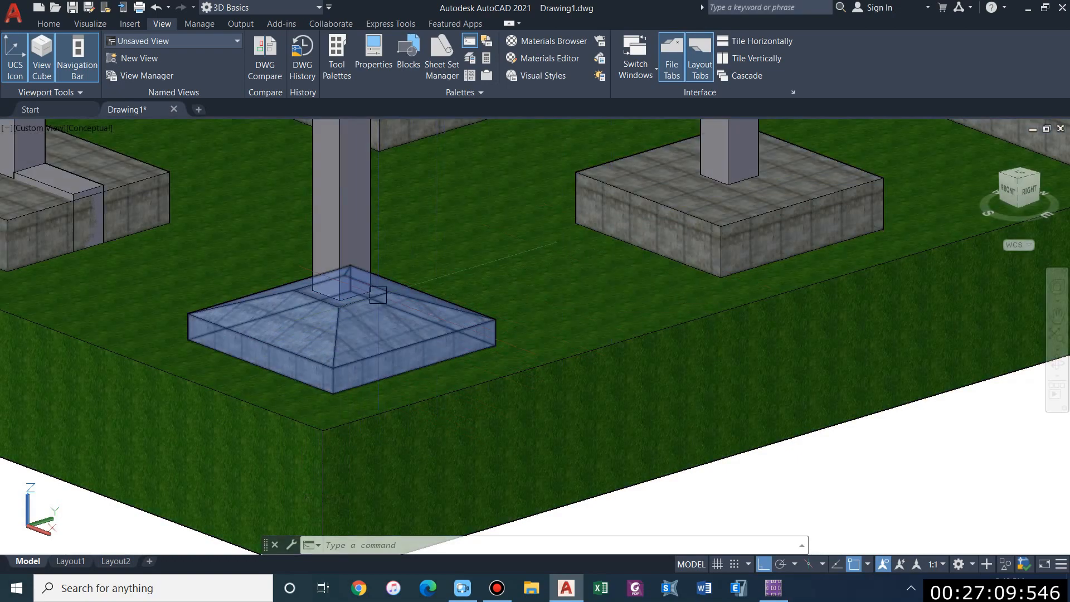
- Compare the sloped corner footing with the neighbouring flat pad footings in the 3D model
middle_drag(464, 273, 429, 316)
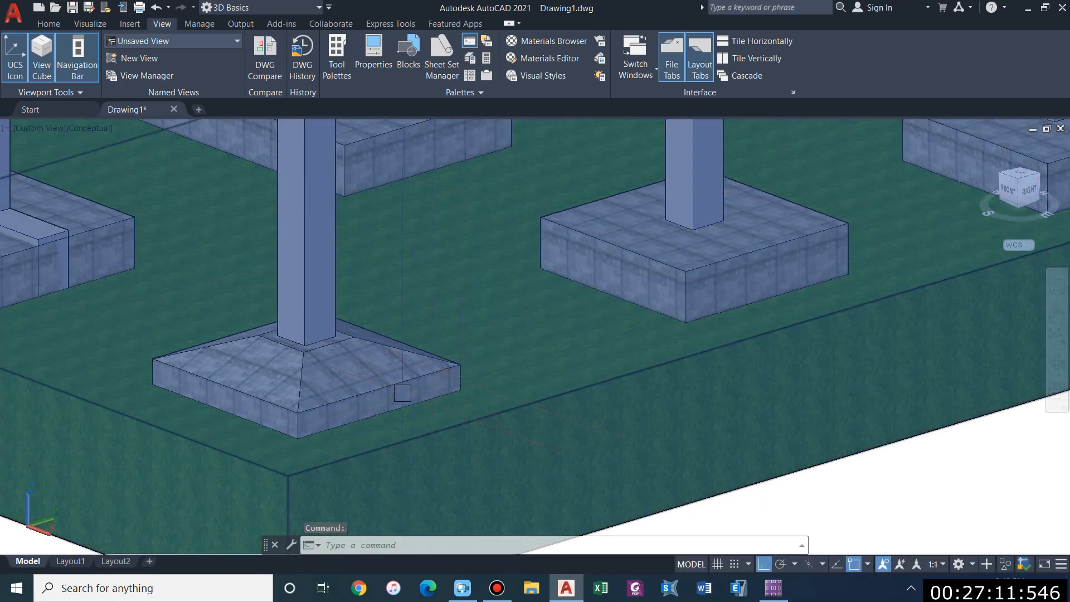
shift+middle_drag(402, 394, 449, 371)
middle_drag(659, 251, 561, 329)
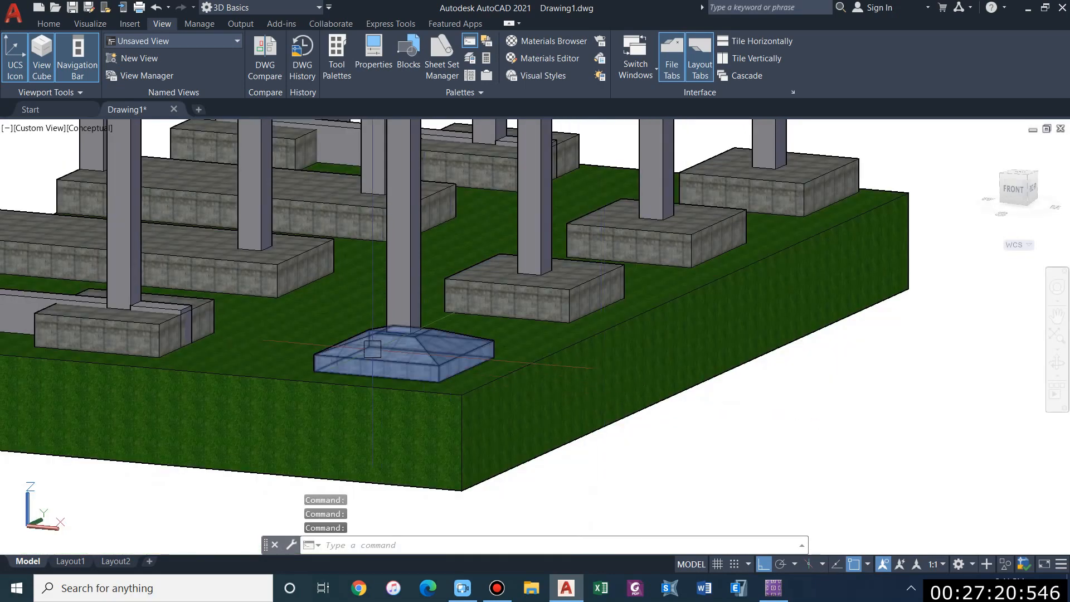
middle_drag(335, 360, 485, 416)
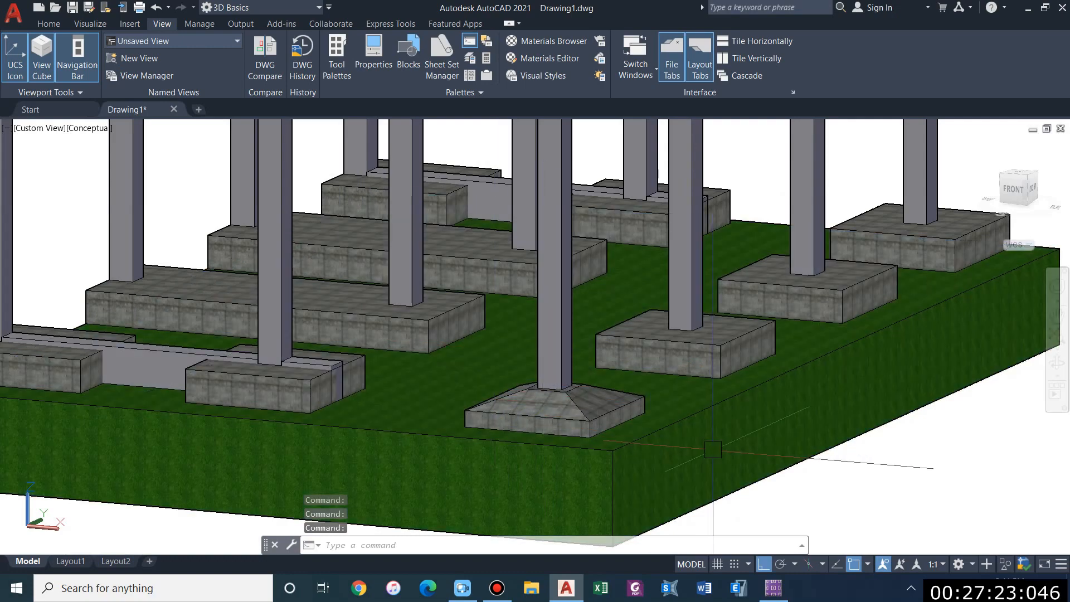
middle_drag(712, 449, 595, 409)
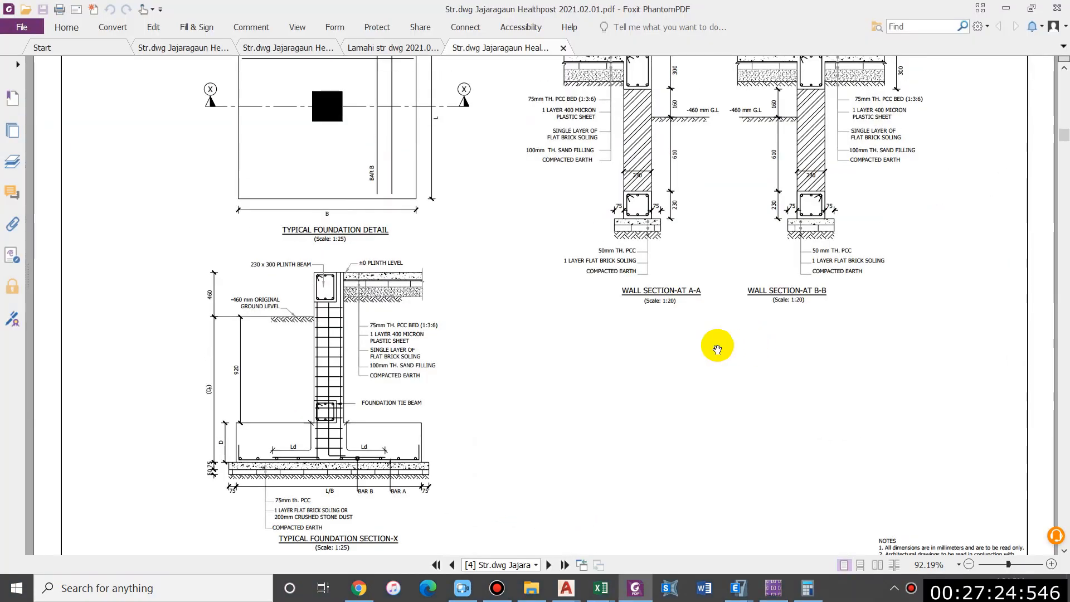
- Review Typical Foundation Section-X and the Typical Foundation Detail with Bar A and Bar B in the Foxit PDF drawing
scroll(519, 325, up, 1)
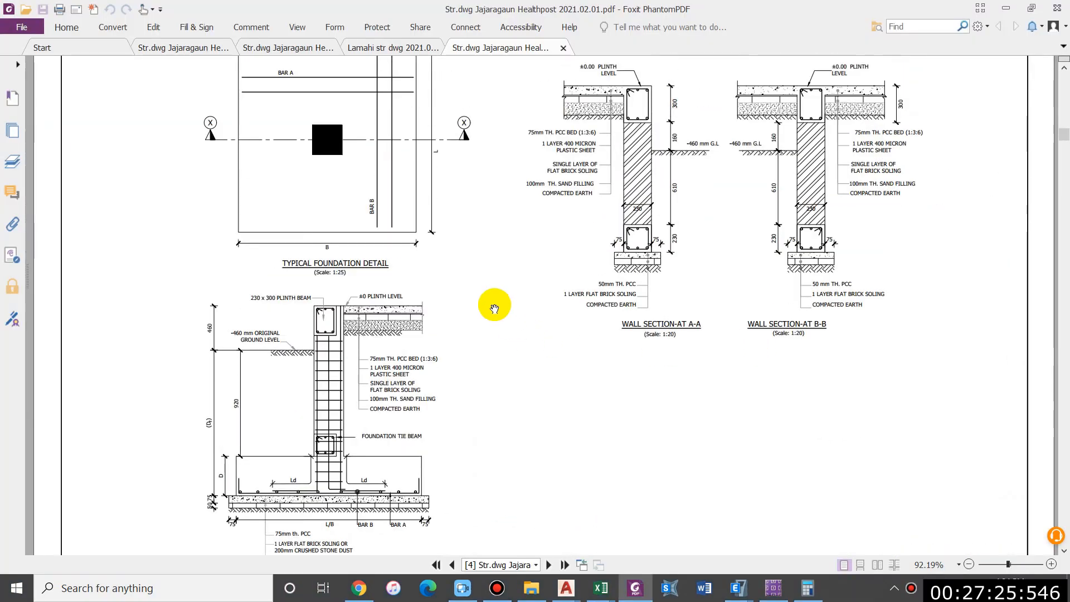
scroll(462, 256, down, 1)
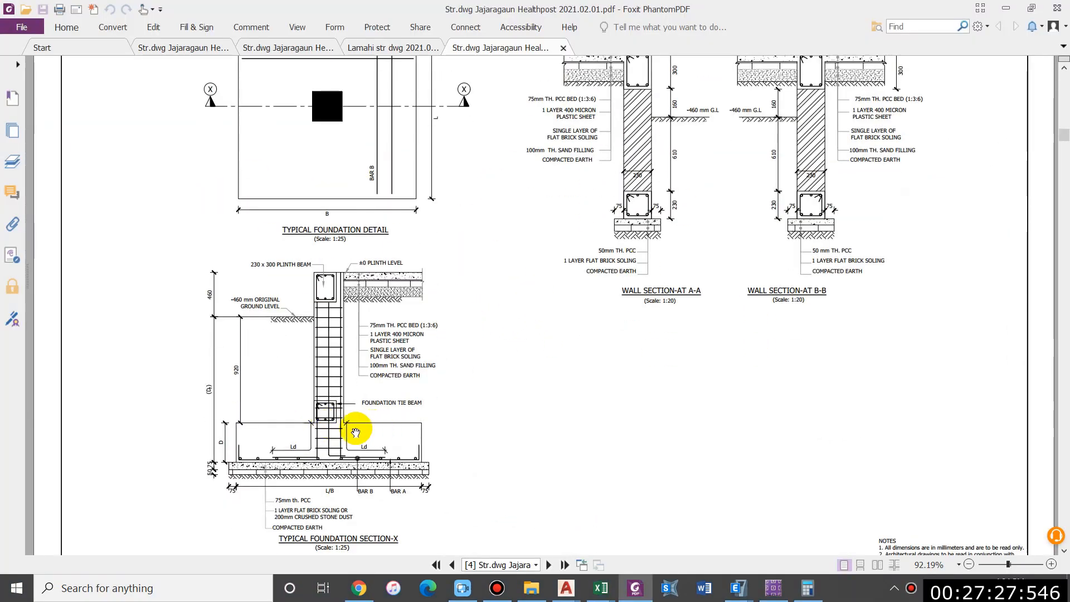
scroll(425, 423, down, 1)
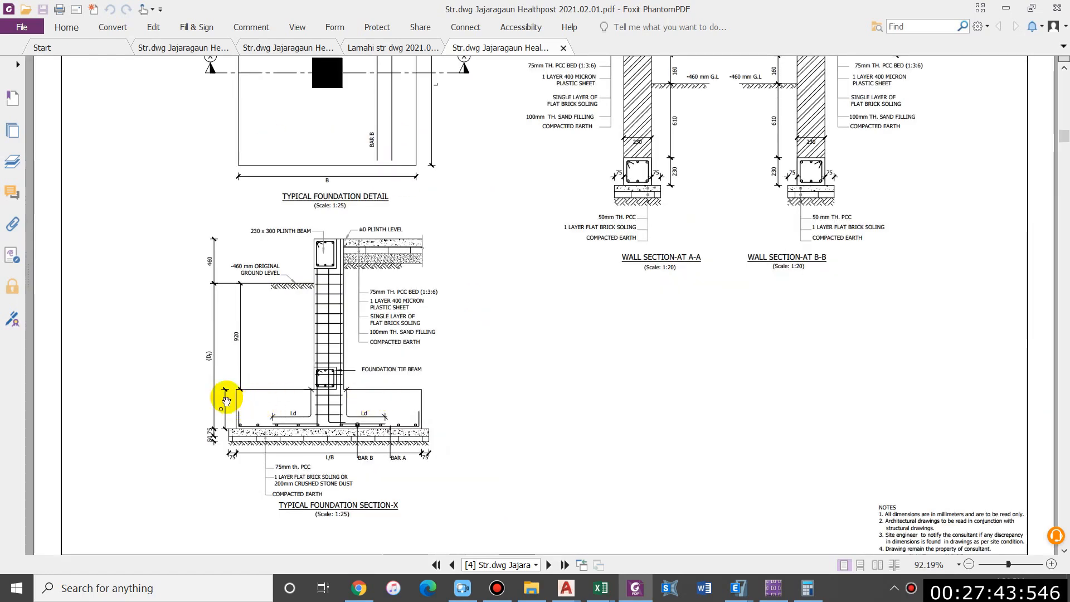
ctrl+scroll(225, 412, up, 2)
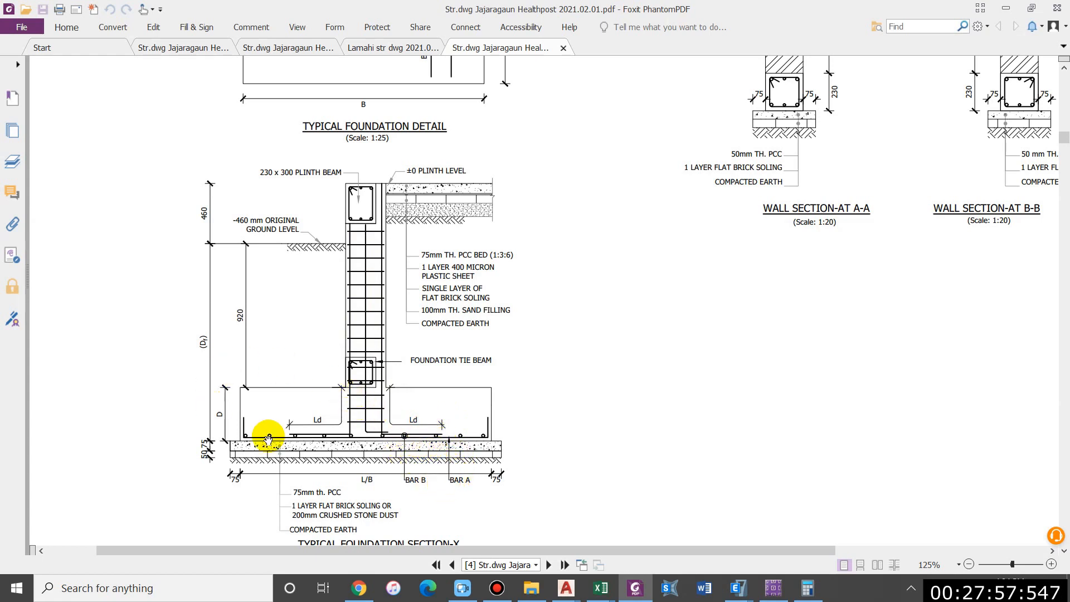
scroll(368, 406, down, 1)
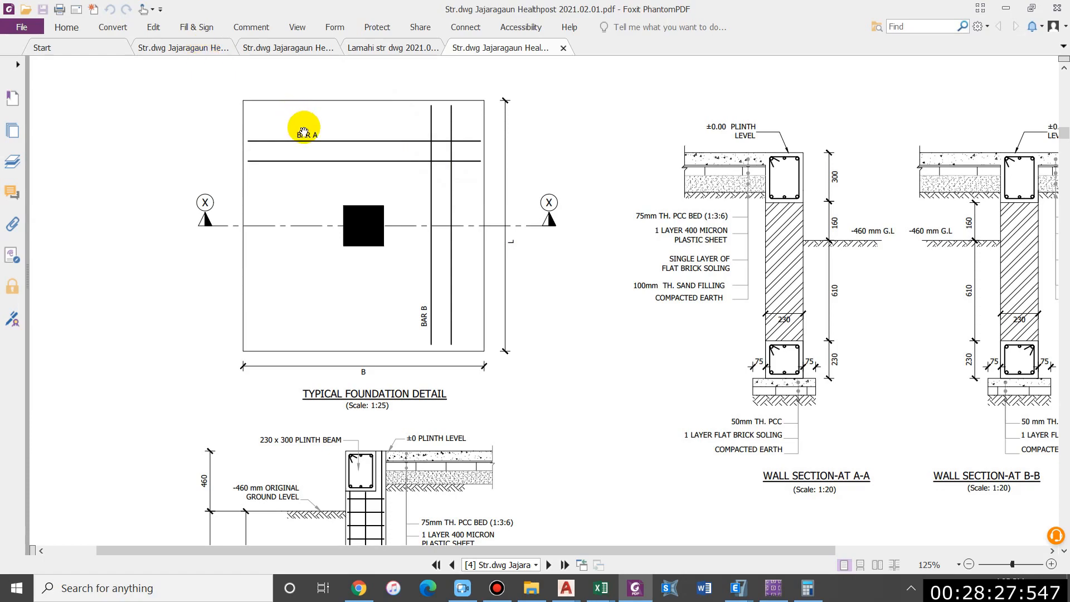
- Open the Jajaragaun Healthpost New staircase drawing and examine the sloped footing section around the foundation tie beam
click(199, 50)
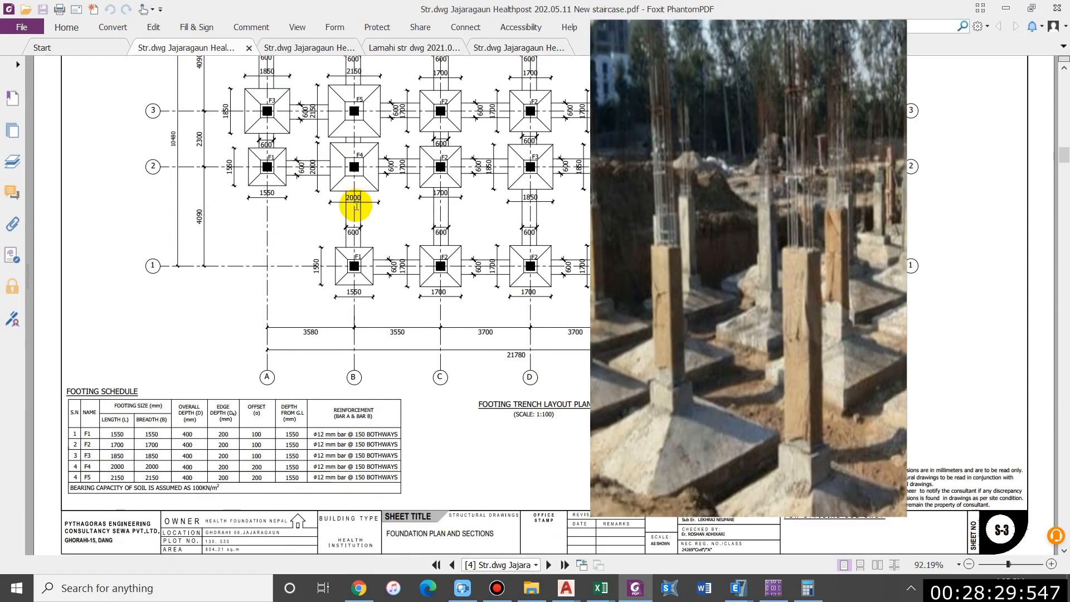
scroll(357, 223, down, 6)
scroll(348, 334, up, 1)
ctrl+scroll(335, 412, up, 5)
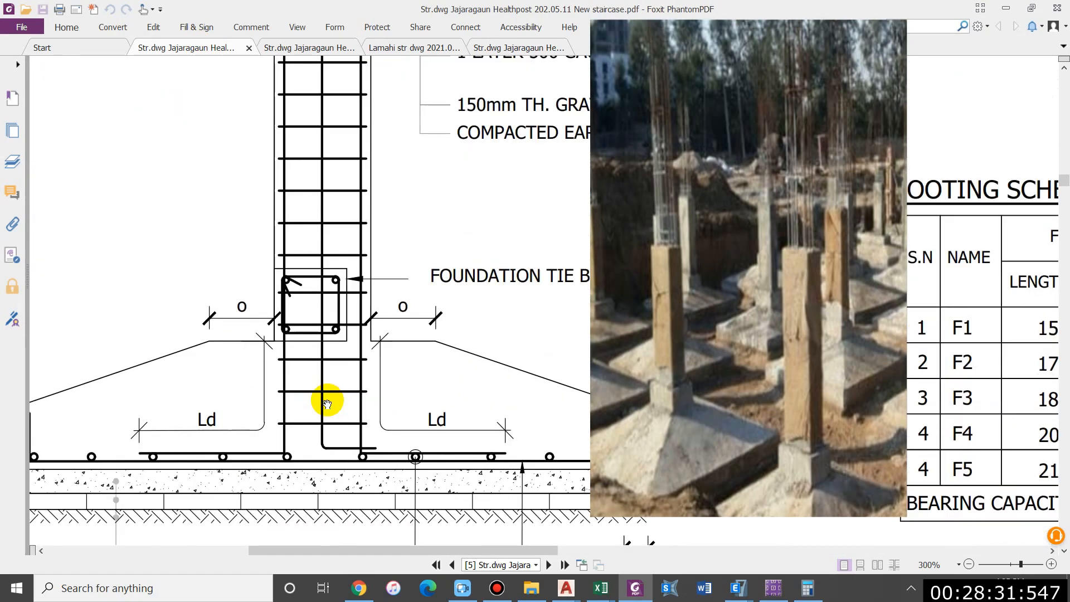
ctrl+scroll(327, 403, down, 3)
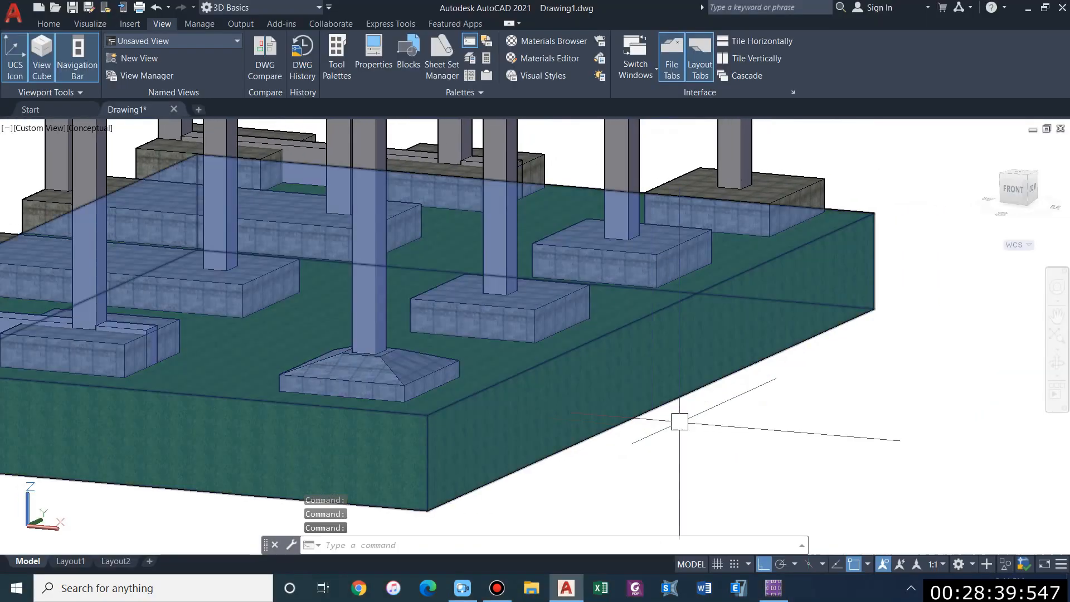
- Examine the flat pad footings along the far edge of the 3D foundation model and return to the strap-beam footing pair
shift+middle_drag(789, 410, 652, 417)
scroll(664, 312, down, 3)
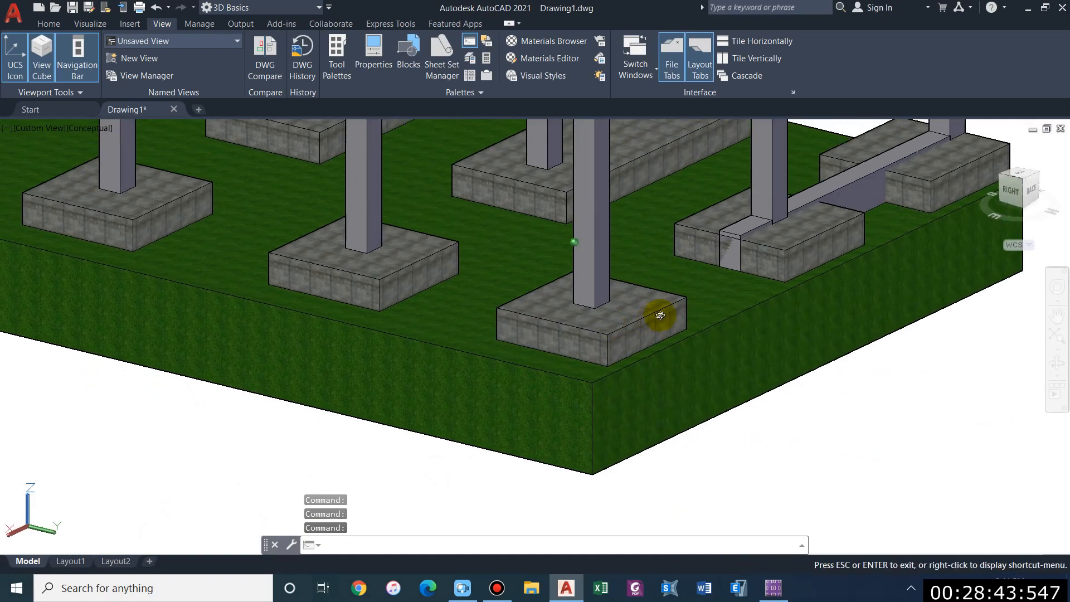
shift+middle_drag(561, 318, 546, 265)
scroll(546, 265, down, 3)
shift+middle_drag(446, 322, 529, 328)
scroll(535, 329, up, 6)
shift+middle_drag(892, 260, 824, 298)
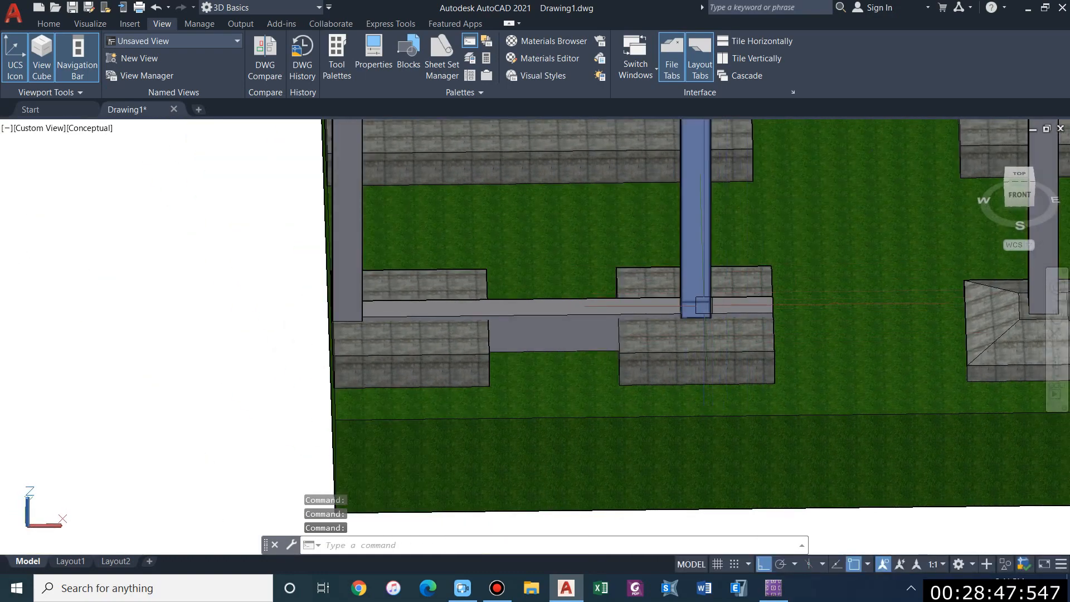
- Inspect the strap beam connecting the two front-edge footings and how it meets both columns
shift+middle_drag(404, 328, 424, 362)
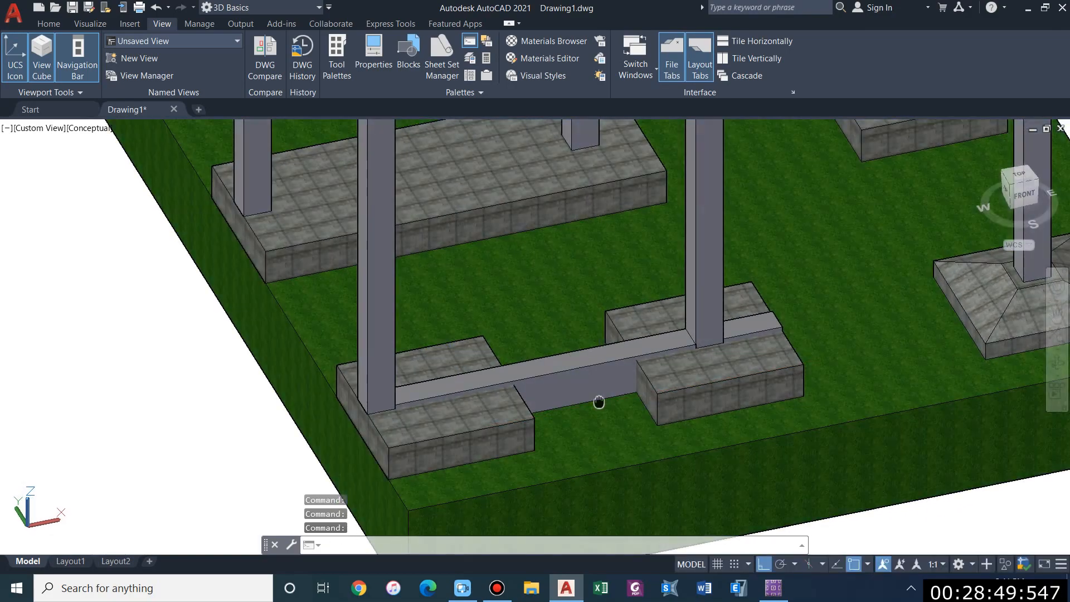
middle_drag(599, 402, 600, 337)
scroll(536, 319, up, 4)
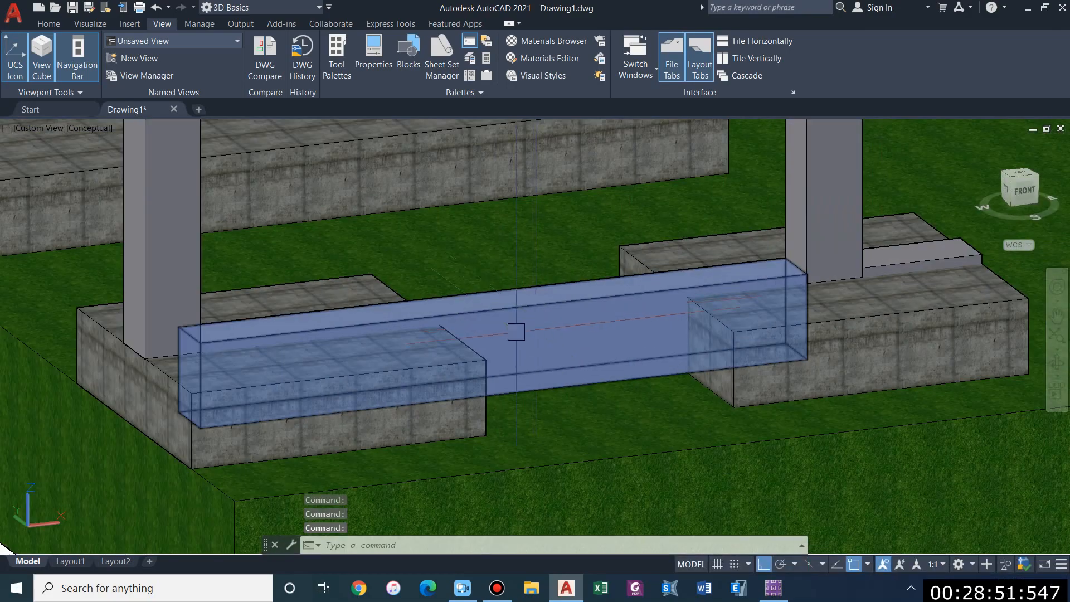
scroll(517, 332, down, 5)
scroll(489, 345, up, 5)
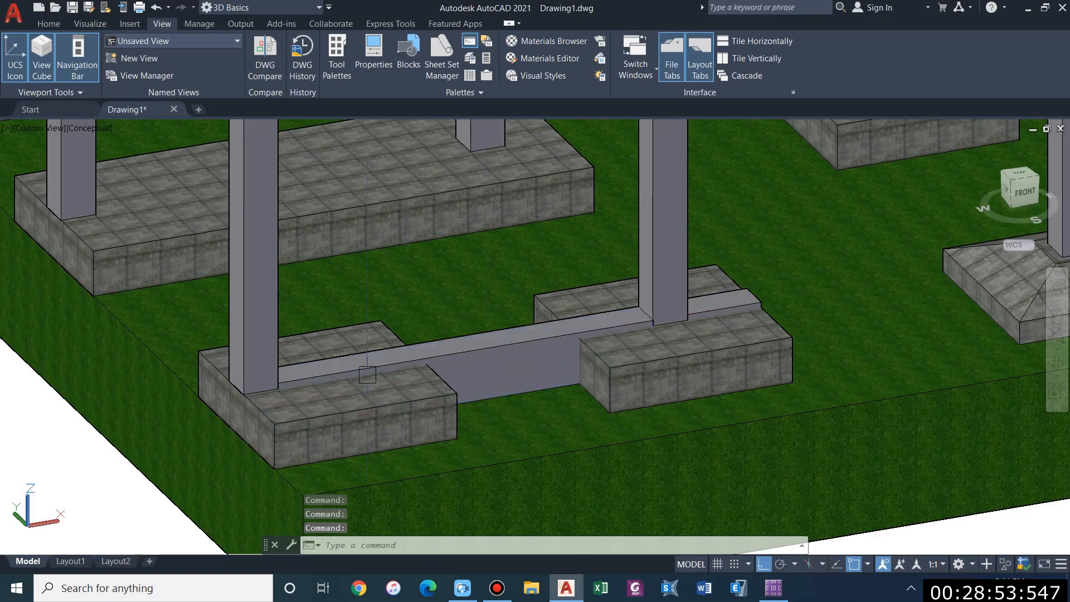
shift+middle_drag(367, 374, 292, 396)
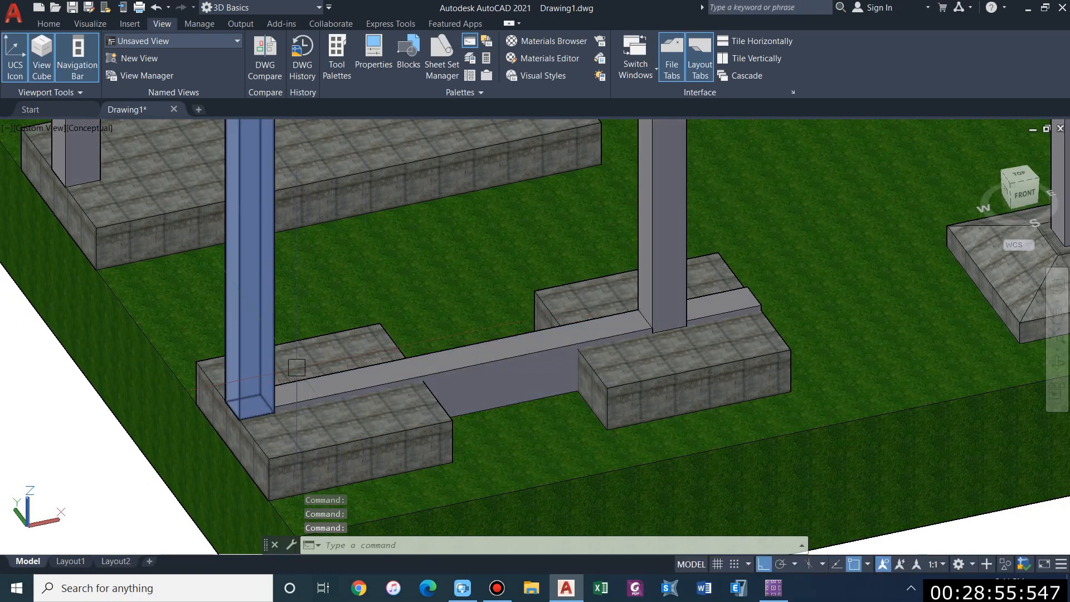
- Compare the column position on an isolated flat pad footing with the edge column on the strap-beam footing
middle_drag(716, 346, 342, 353)
middle_drag(683, 218, 549, 466)
middle_drag(513, 277, 492, 390)
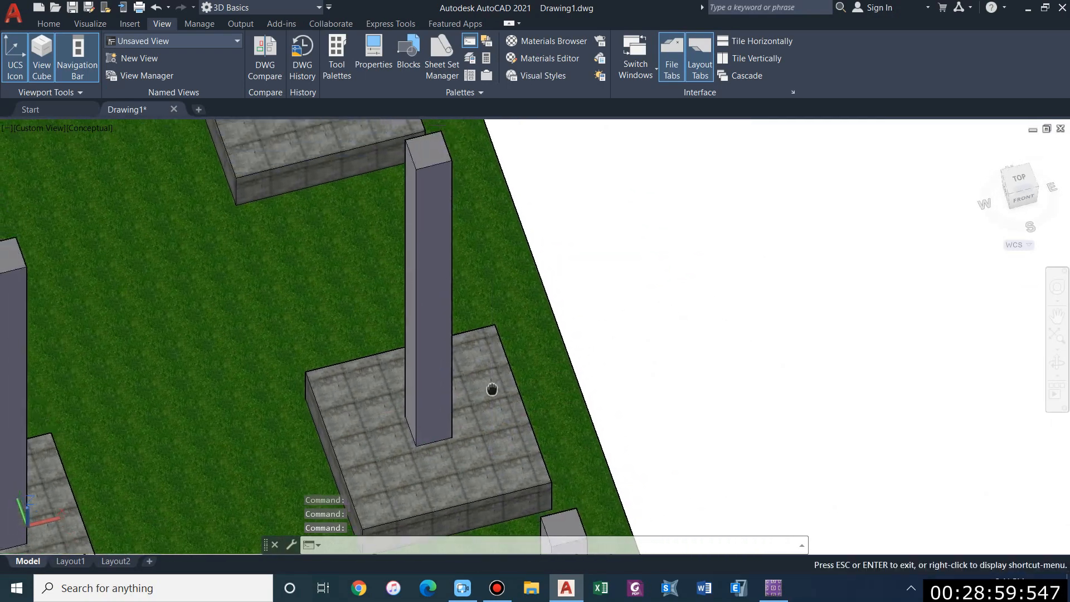
scroll(463, 447, up, 2)
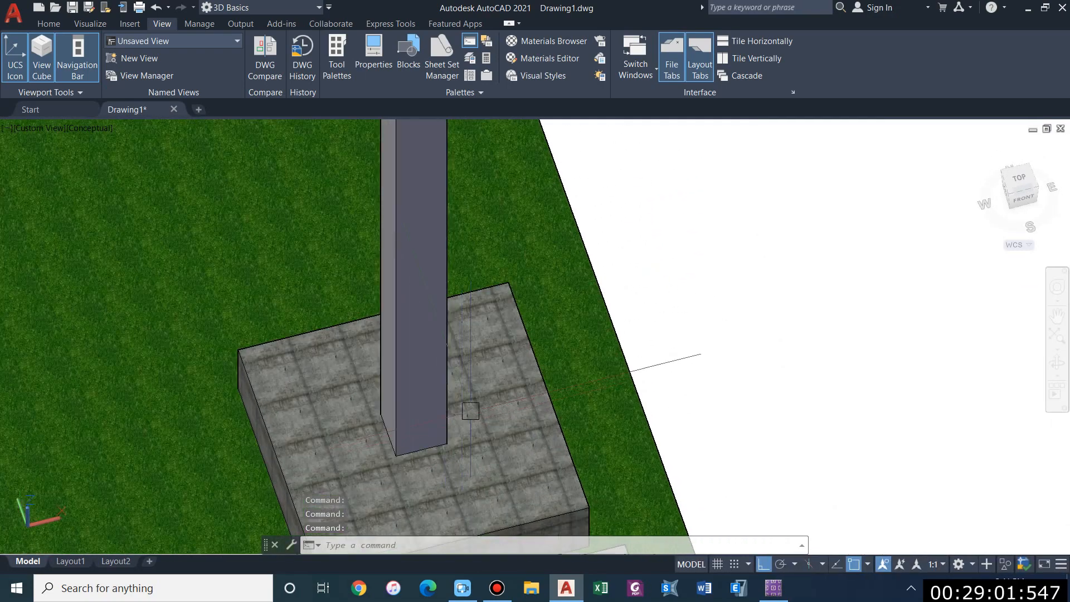
scroll(464, 447, down, 8)
scroll(471, 435, up, 6)
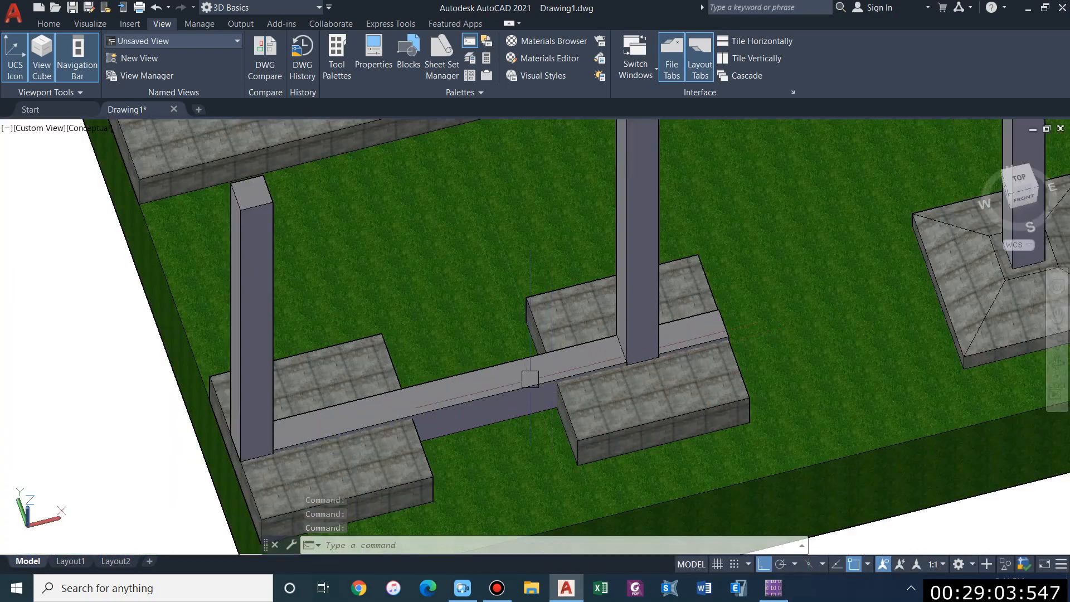
- Examine the eccentric corner column and its strap beam in relation to the property edge and the neighbouring combined footings
middle_drag(458, 406, 452, 361)
middle_drag(394, 269, 423, 370)
scroll(446, 306, up, 2)
scroll(394, 295, down, 4)
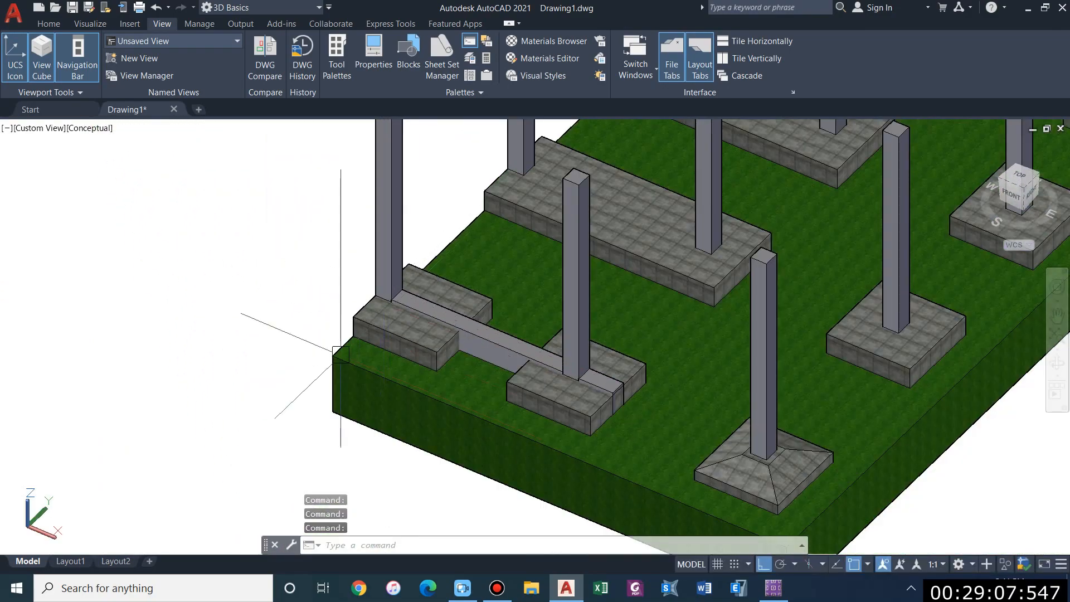
shift+middle_drag(339, 348, 450, 332)
scroll(265, 343, down, 3)
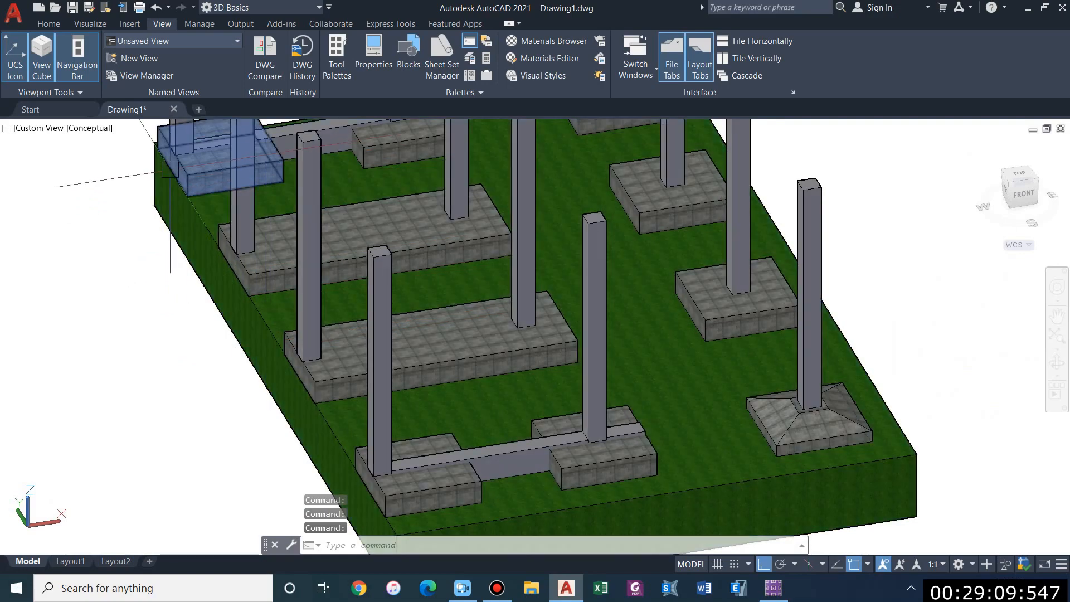
scroll(254, 306, up, 4)
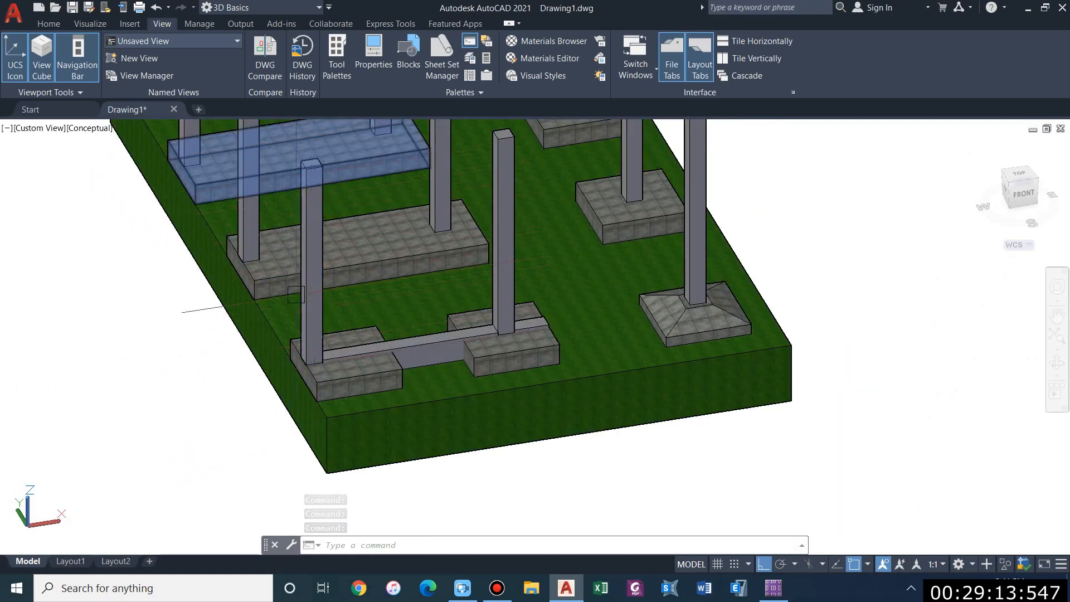
scroll(307, 292, up, 2)
scroll(466, 418, down, 1)
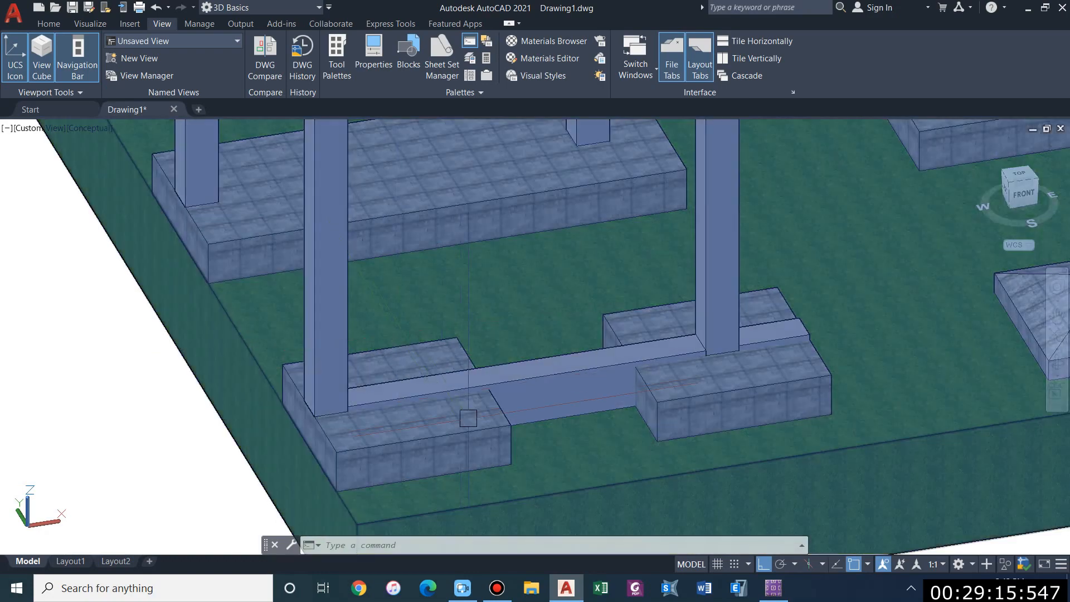
scroll(341, 347, up, 3)
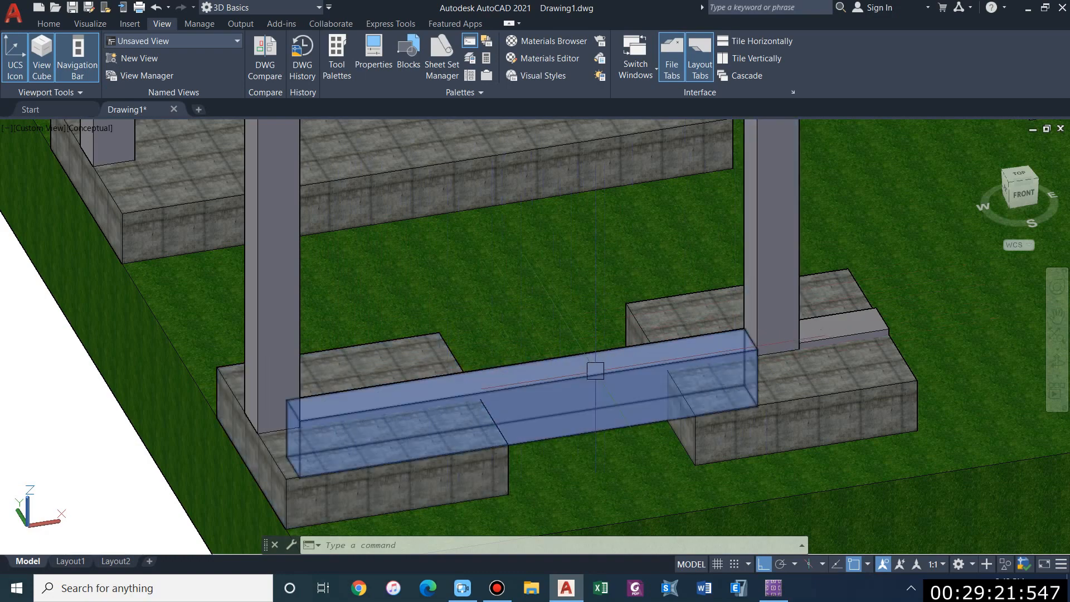
scroll(584, 381, down, 5)
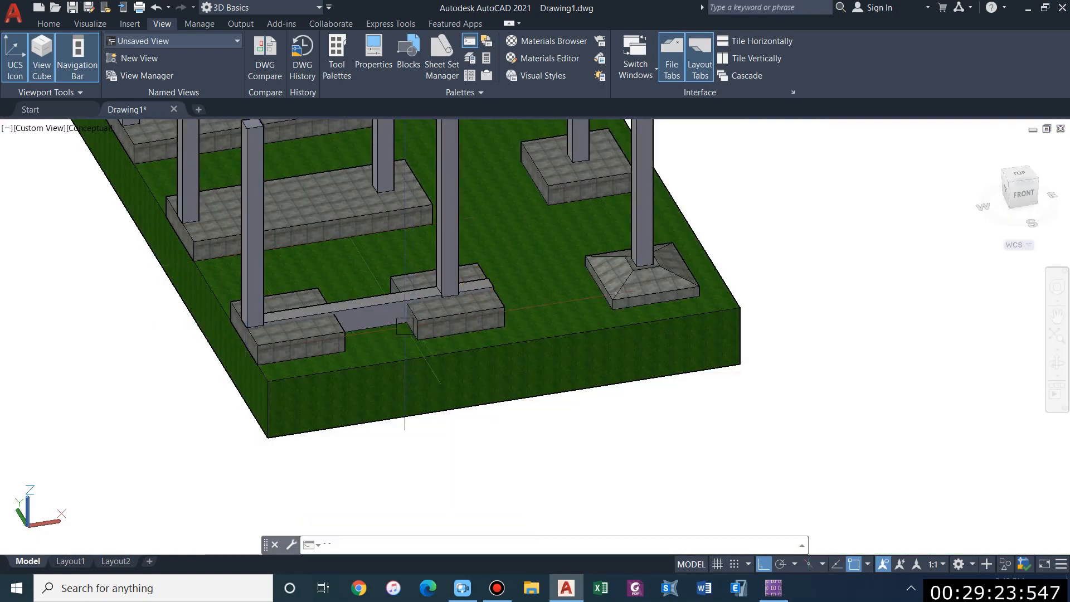
- Inspect the strap-beam footing pair from the front corner, including the beam depth between its two pads
key(Escape)
key(Escape)
key(Escape)
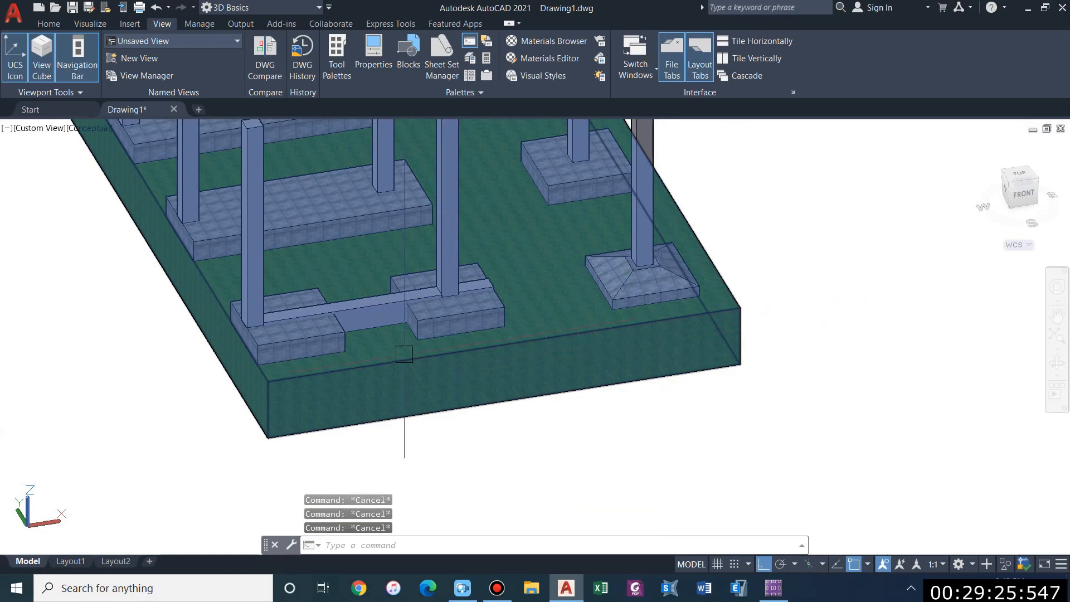
shift+middle_drag(658, 311, 559, 307)
scroll(383, 220, up, 4)
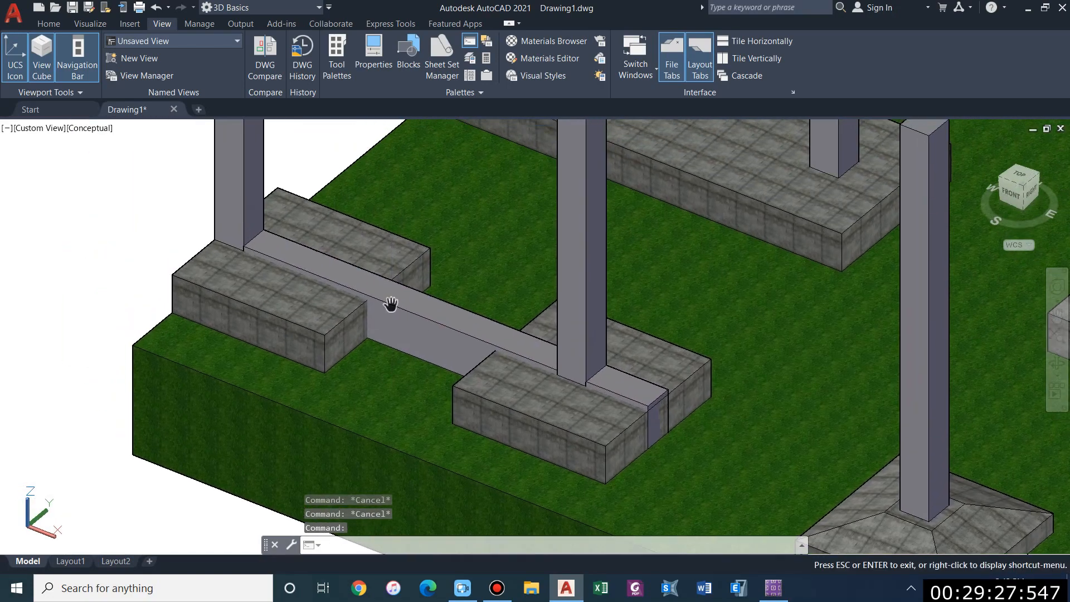
scroll(352, 282, down, 5)
shift+middle_drag(442, 344, 432, 287)
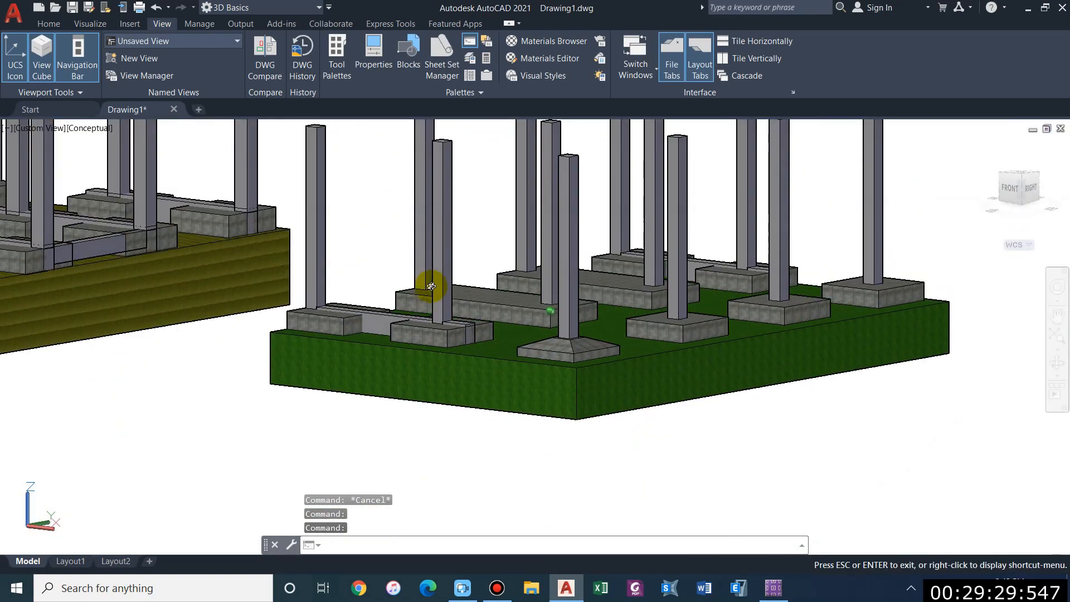
shift+middle_drag(376, 304, 410, 344)
scroll(277, 335, up, 5)
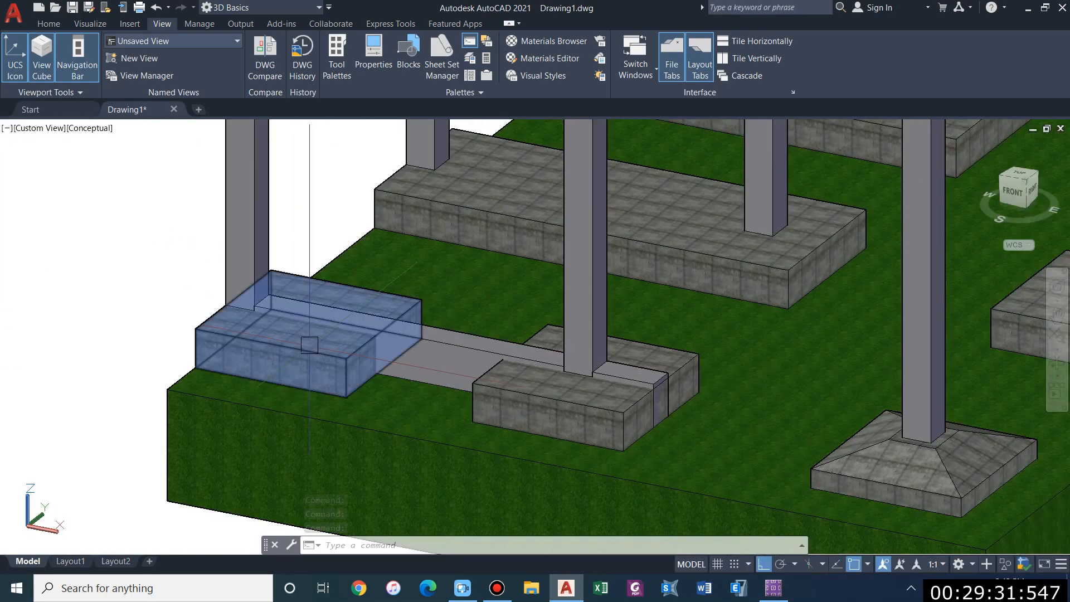
scroll(277, 335, down, 3)
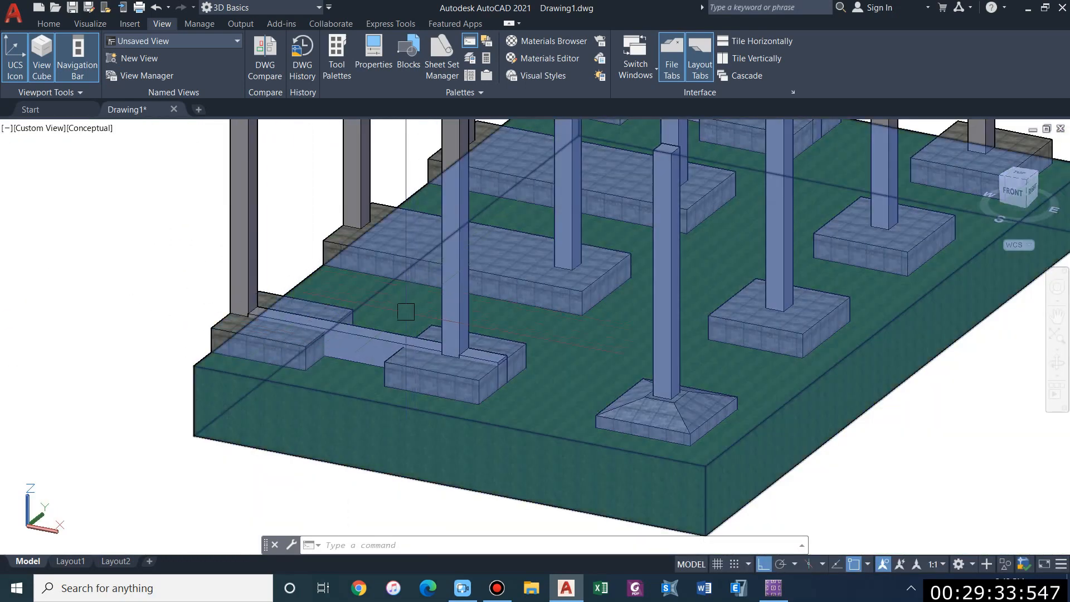
- Review the overall layout of the strap, combined, isolated flat and sloped footings in the 3D model
scroll(362, 344, down, 5)
shift+middle_drag(362, 344, 485, 368)
middle_drag(490, 433, 471, 395)
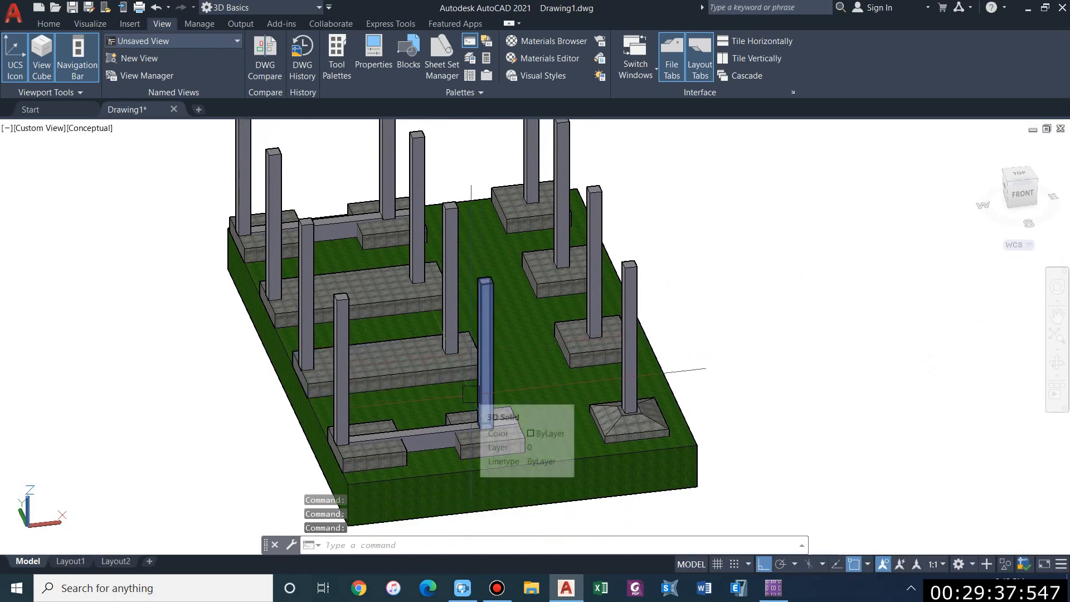
scroll(449, 321, down, 4)
scroll(507, 327, up, 3)
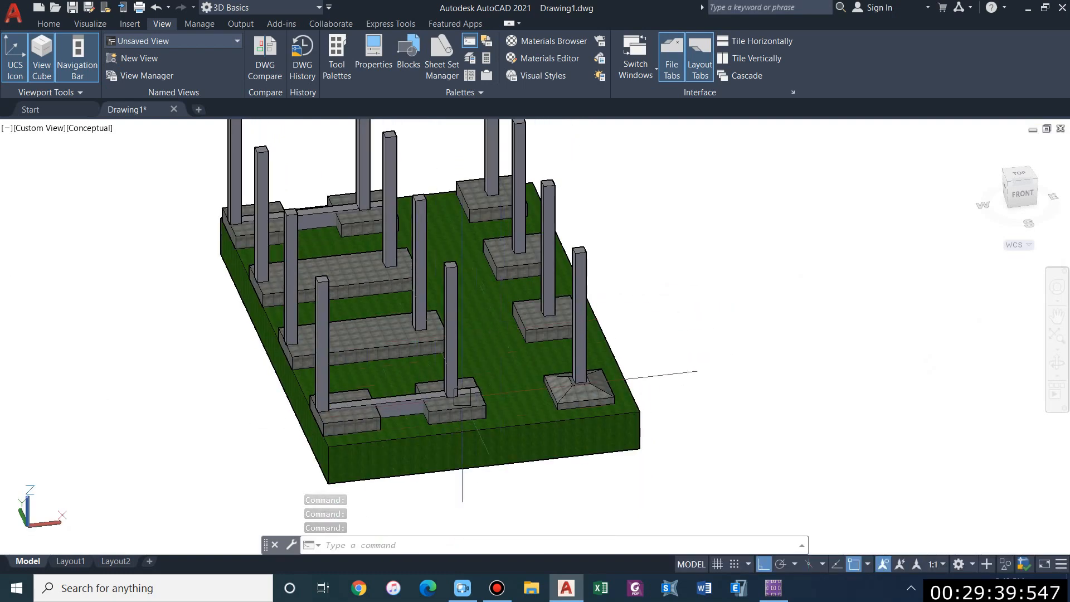
- Switch to the ETABS base plan and review the restraint reactions at joints 2, 10 and 18 on grid line 1
click(739, 588)
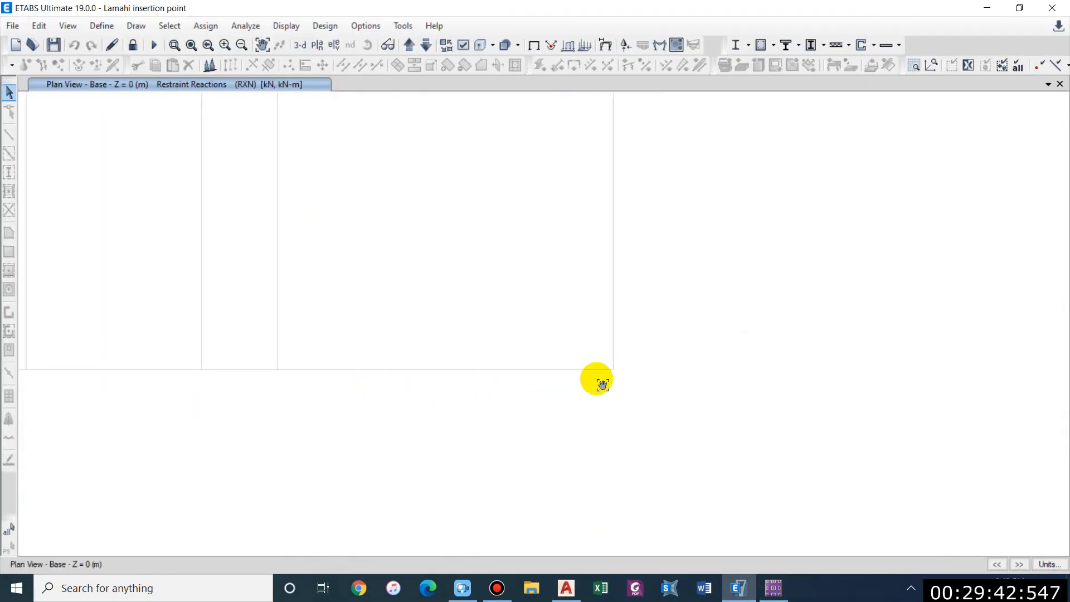
scroll(725, 384, down, 4)
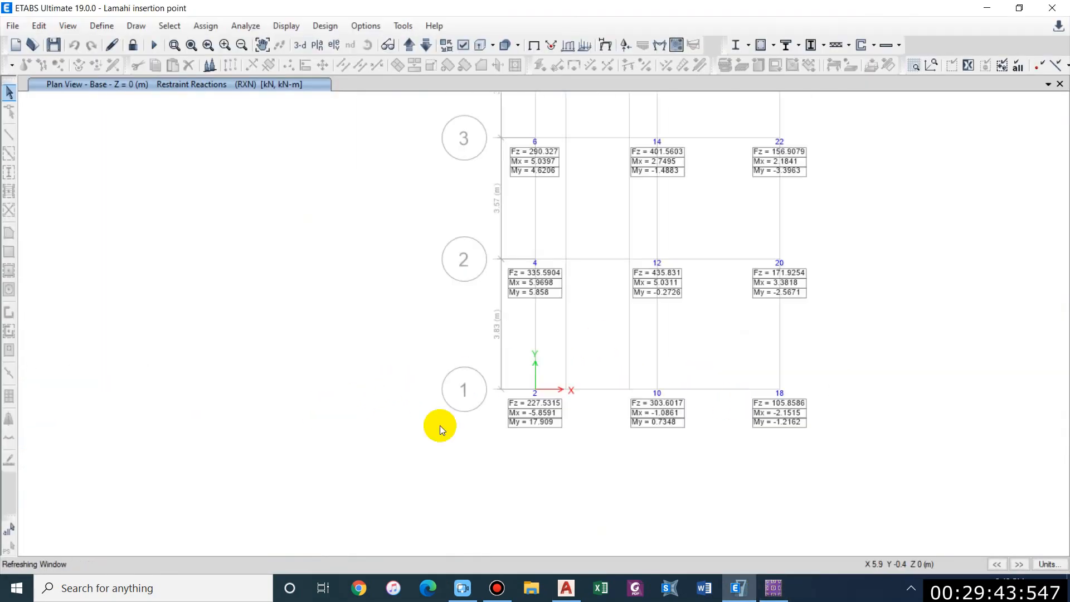
scroll(502, 418, up, 4)
middle_drag(857, 384, 665, 399)
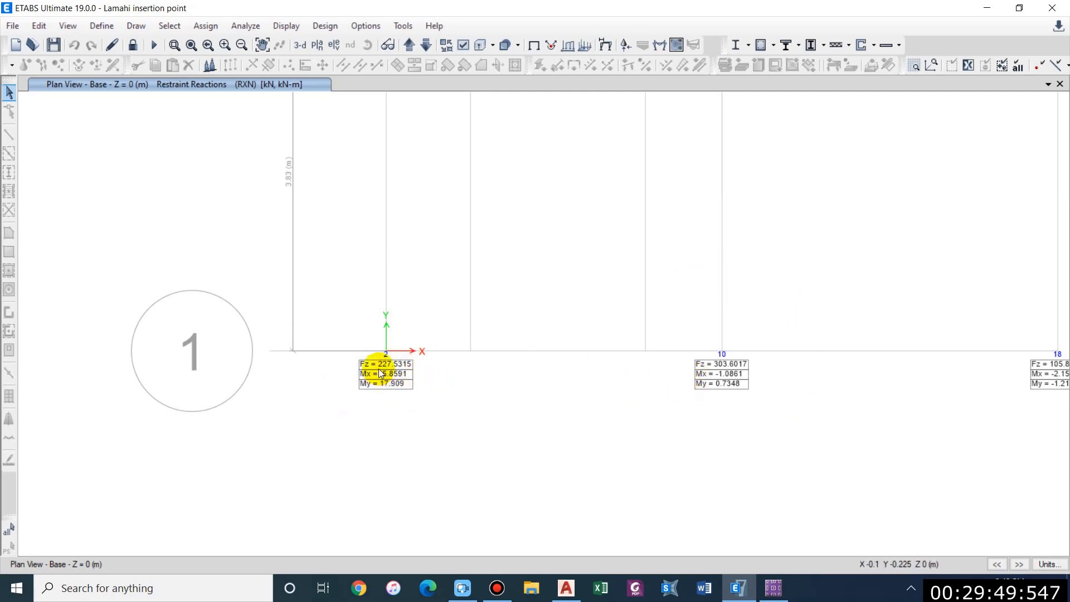
scroll(501, 390, down, 4)
- Examine the footing layout in the AutoCAD 3D model and compare it with the base reactions in ETABS
click(564, 584)
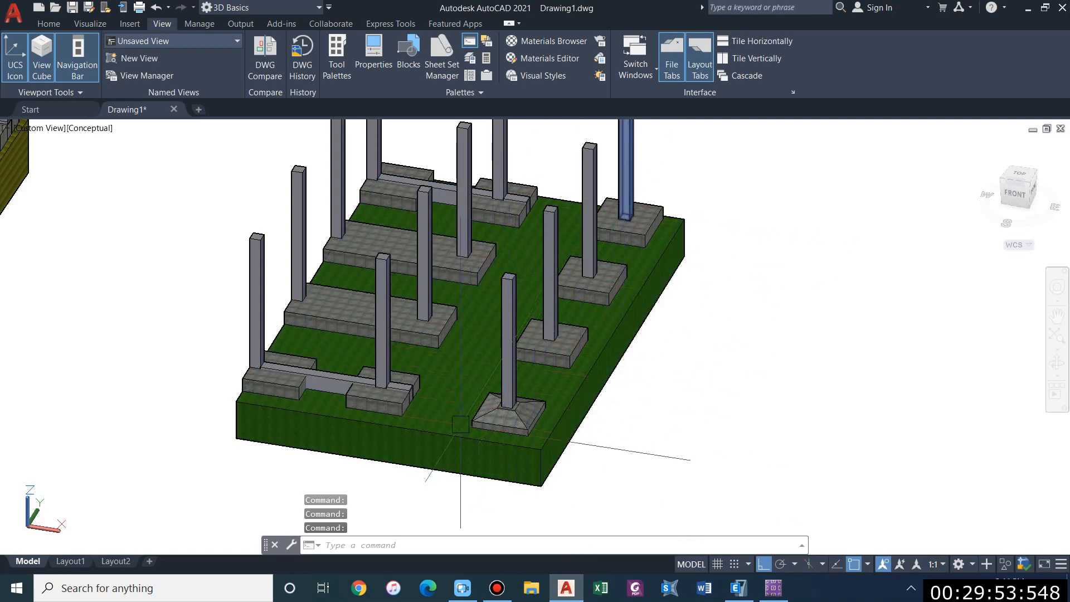
shift+middle_drag(536, 373, 357, 354)
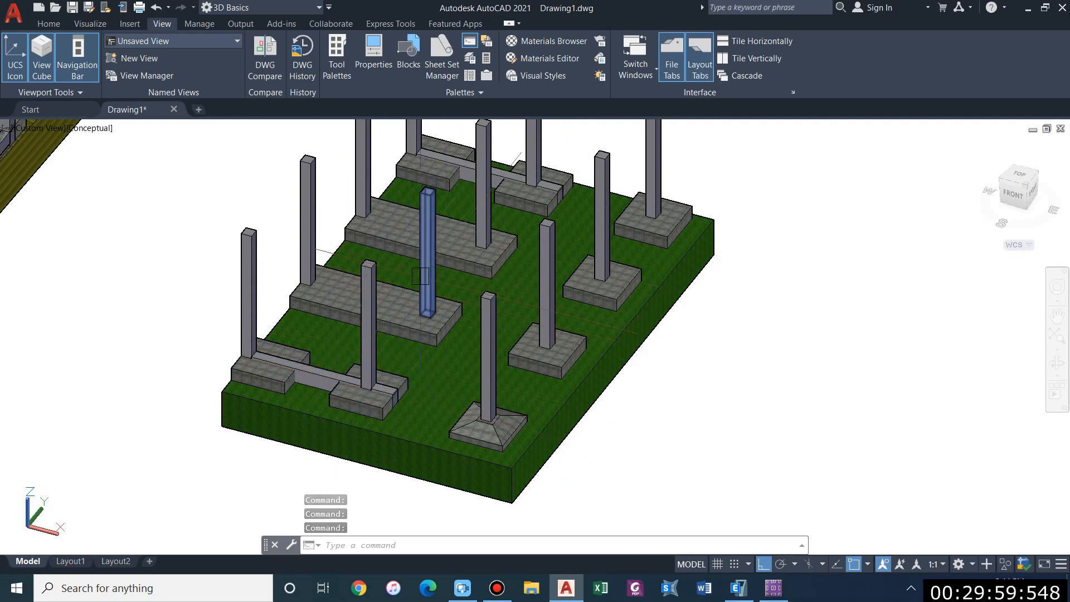
shift+middle_drag(442, 265, 434, 345)
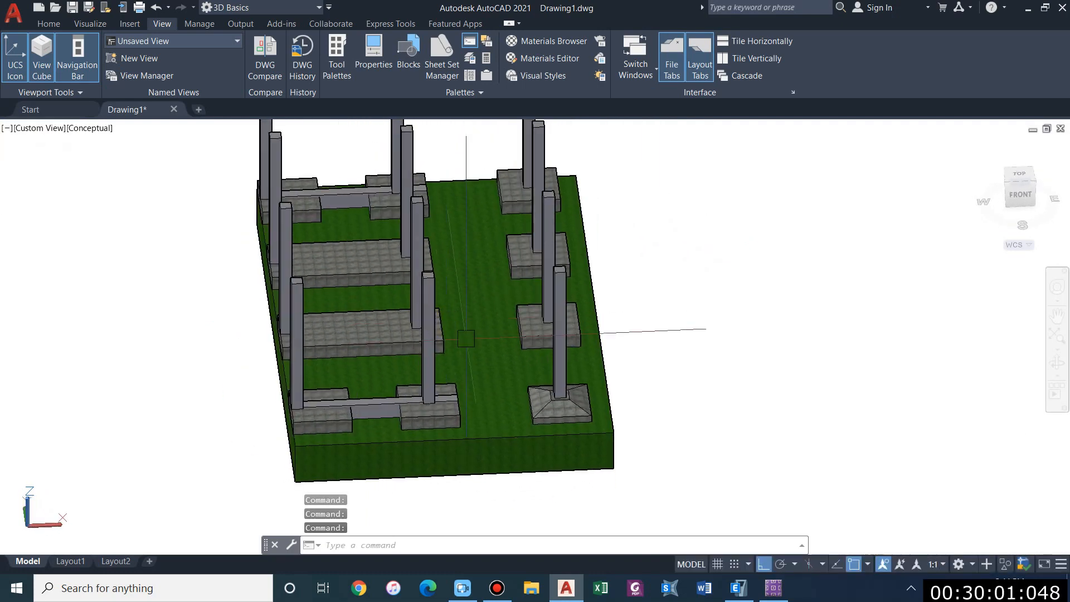
click(738, 588)
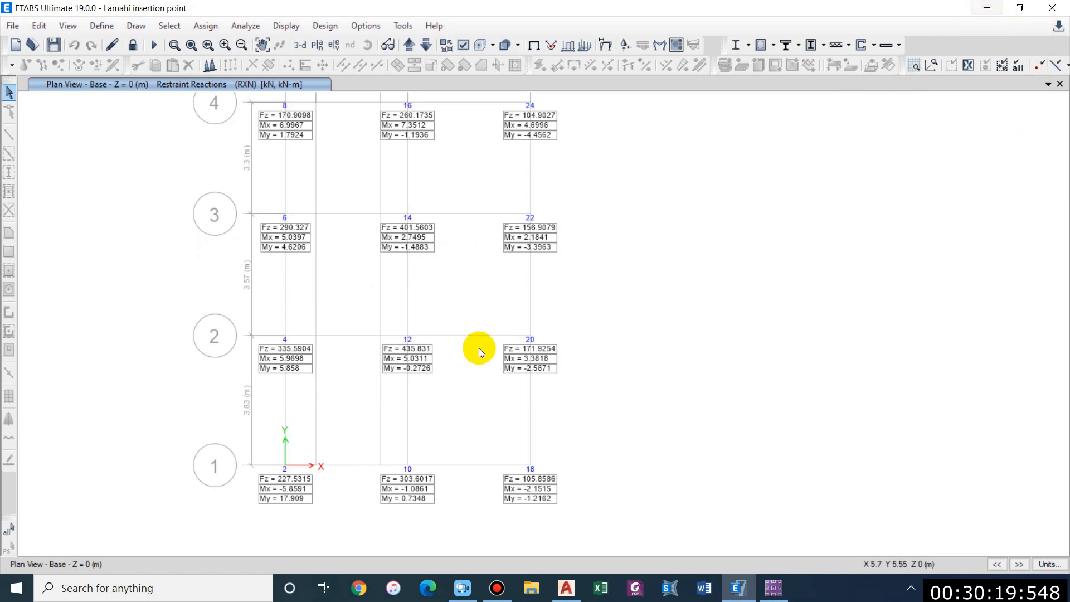
- Return to the SAFE model, unlock it and delete the whole isolated footing with its design strips
click(988, 8)
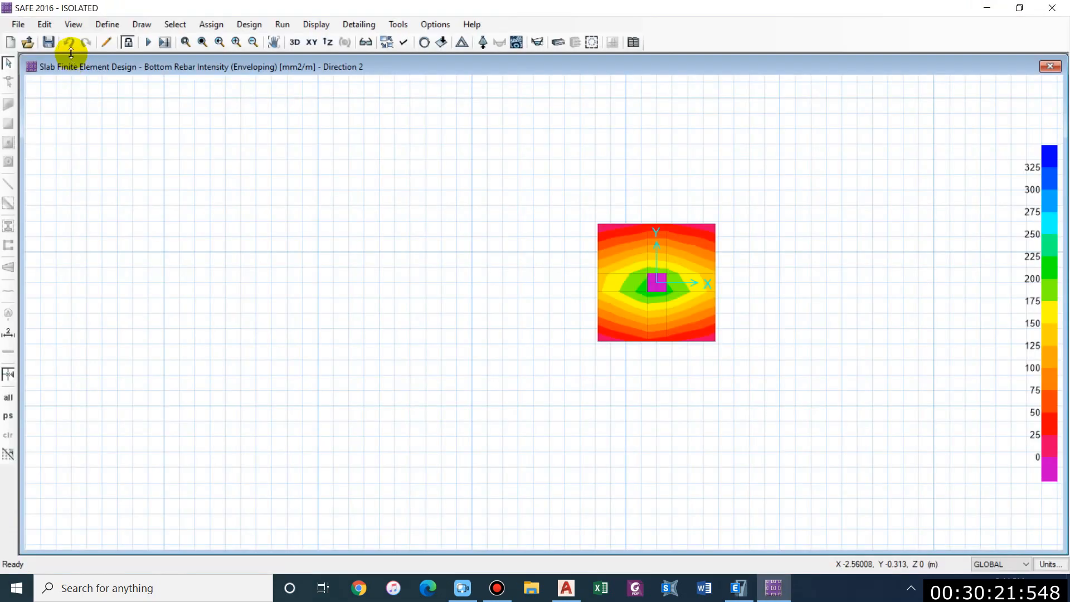
click(128, 42)
click(575, 344)
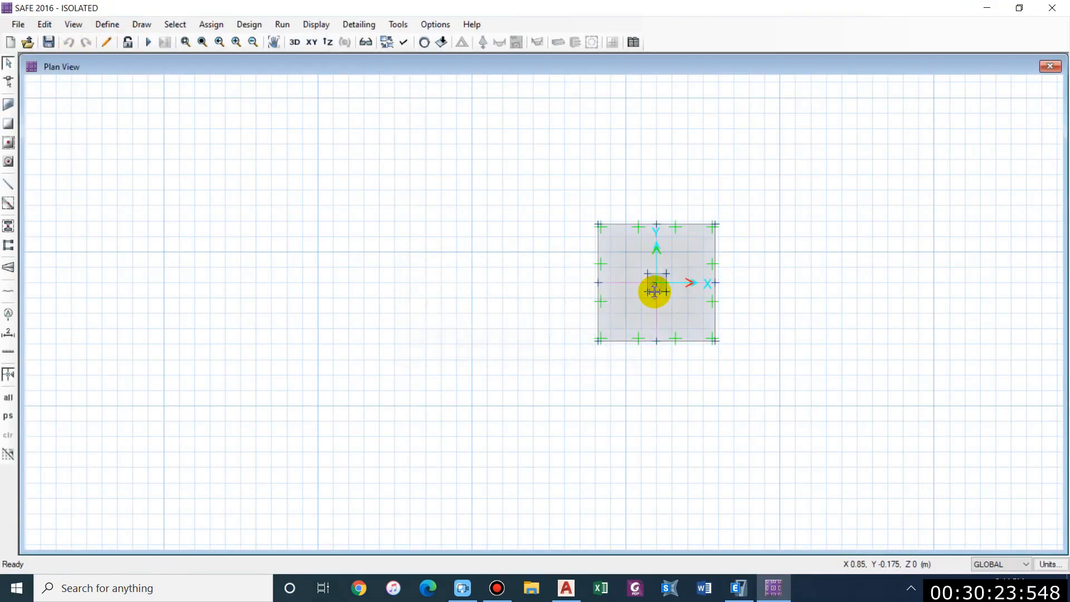
drag(216, 149, 510, 388)
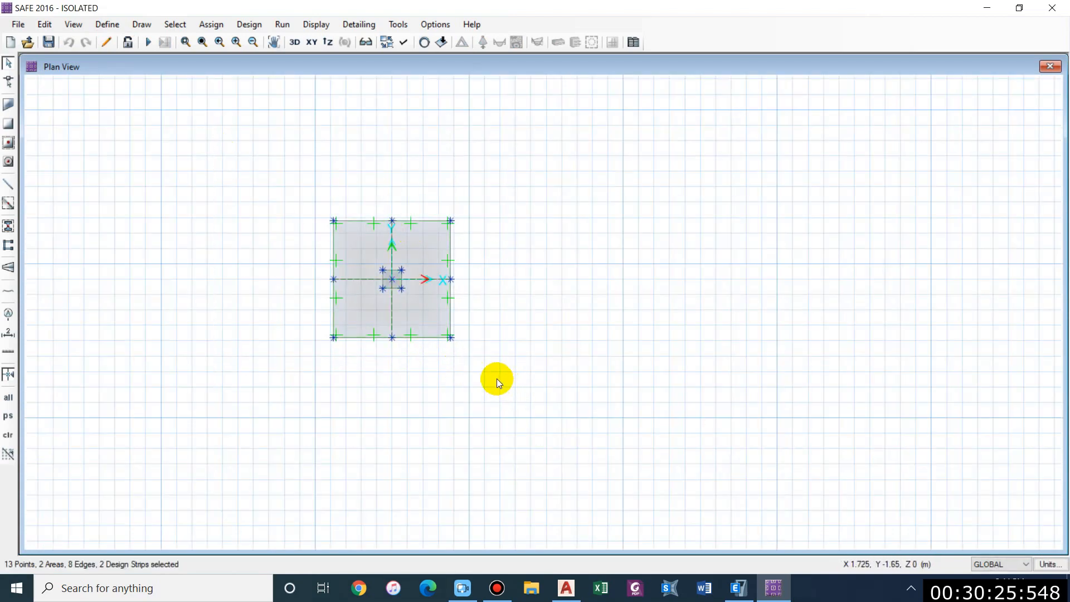
key(Delete)
- Open the GLOBAL coordinate system's grid data for editing and select the X ordinate of grid line B
right_click(415, 192)
click(449, 201)
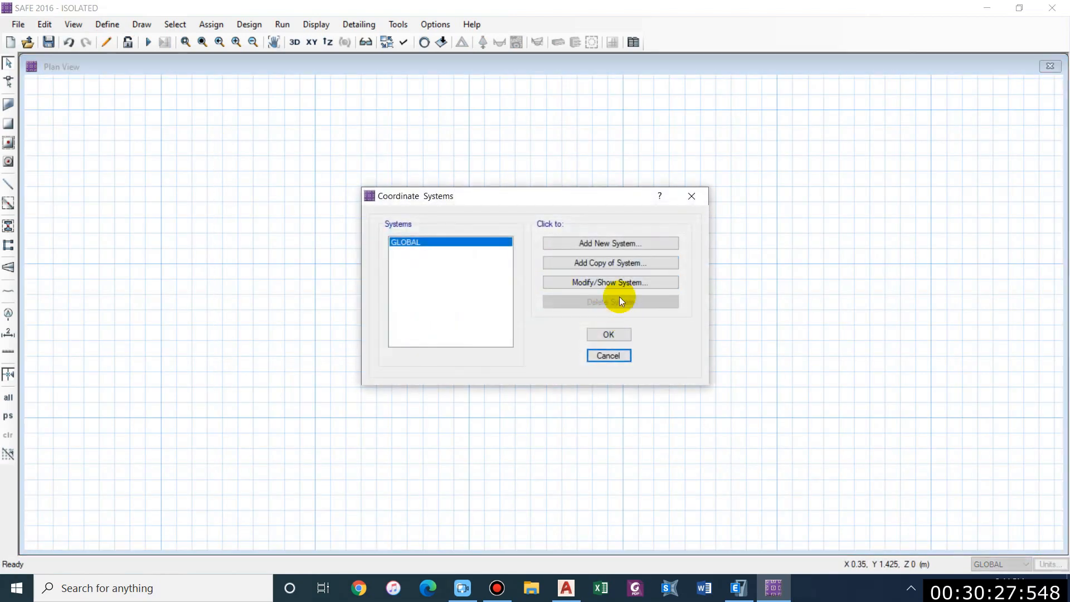
click(619, 284)
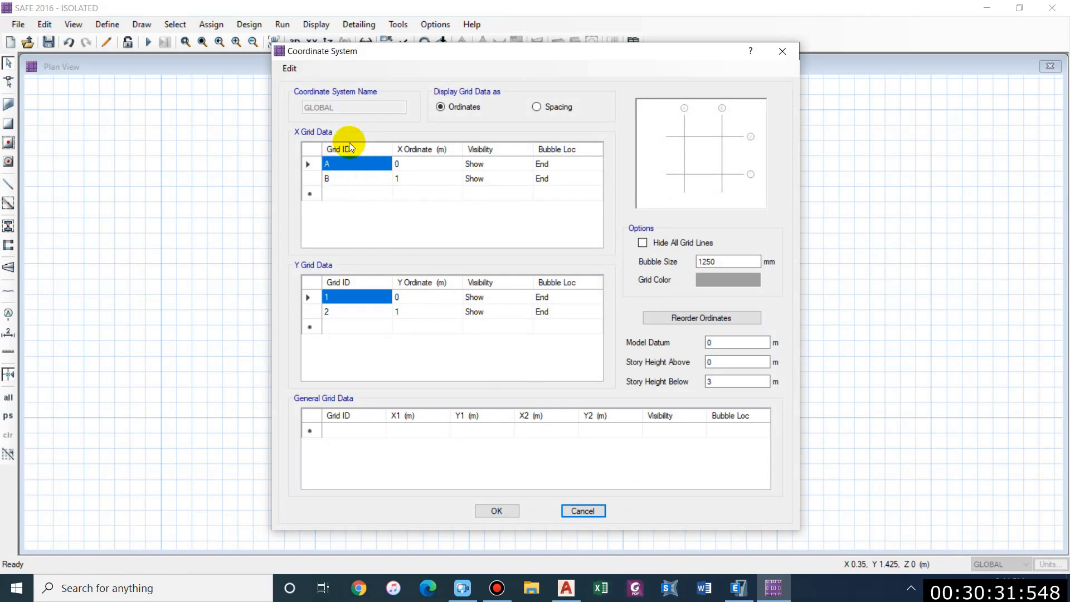
click(404, 178)
- Switch to ETABS, check the grid spacings and base reactions on the base plan, and turn off the reaction display
click(739, 588)
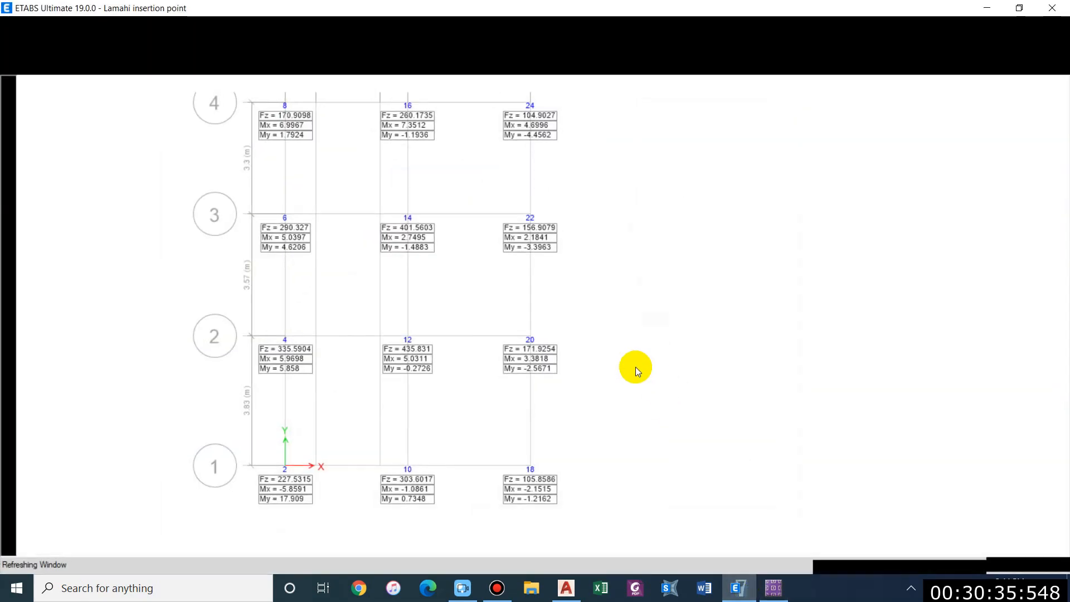
middle_drag(383, 148, 413, 264)
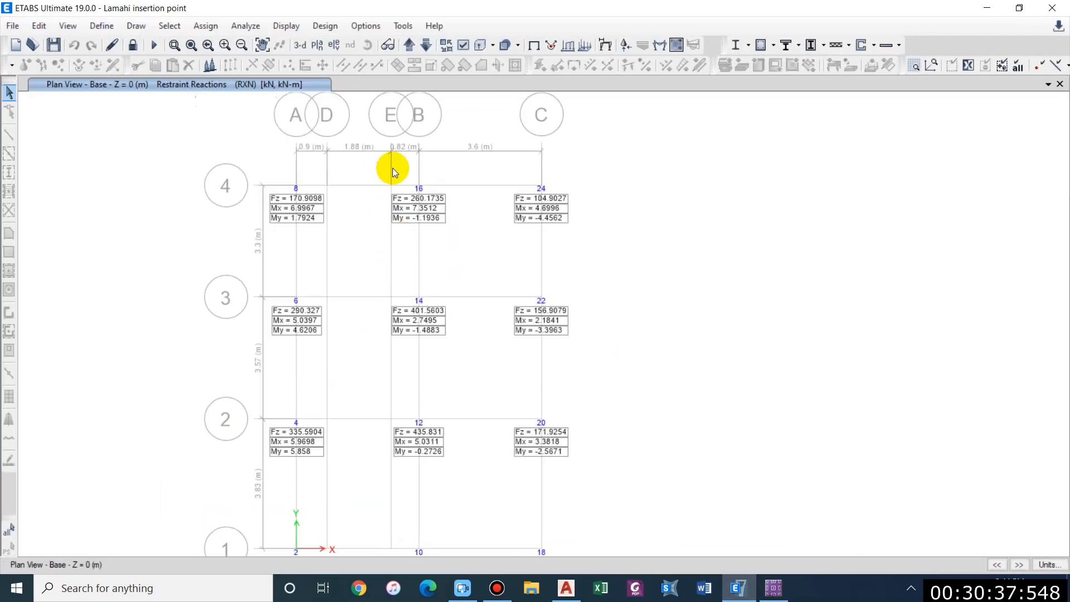
middle_drag(490, 387, 484, 319)
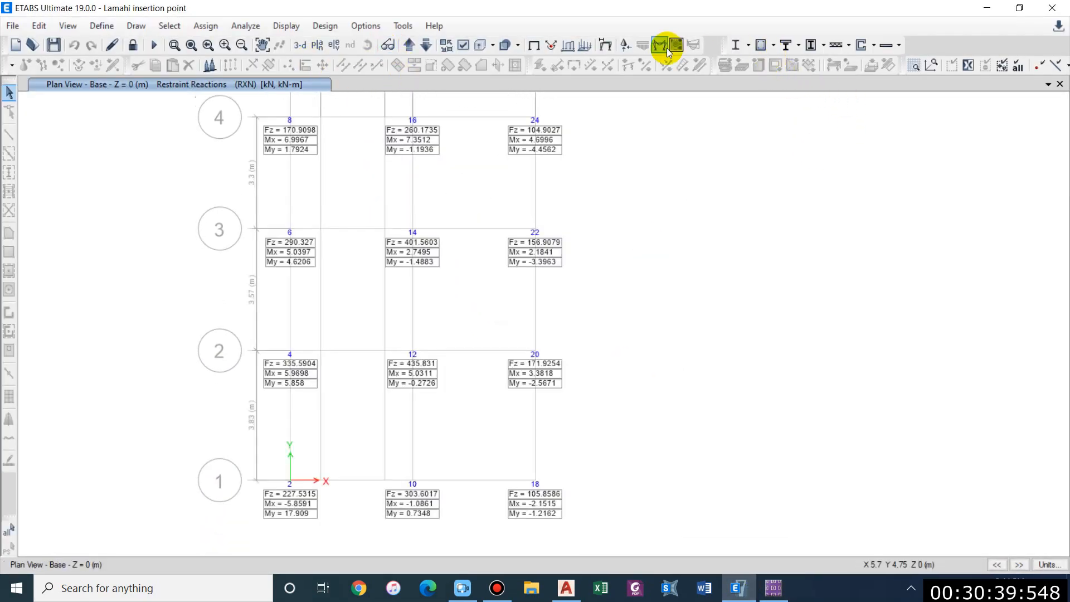
click(534, 45)
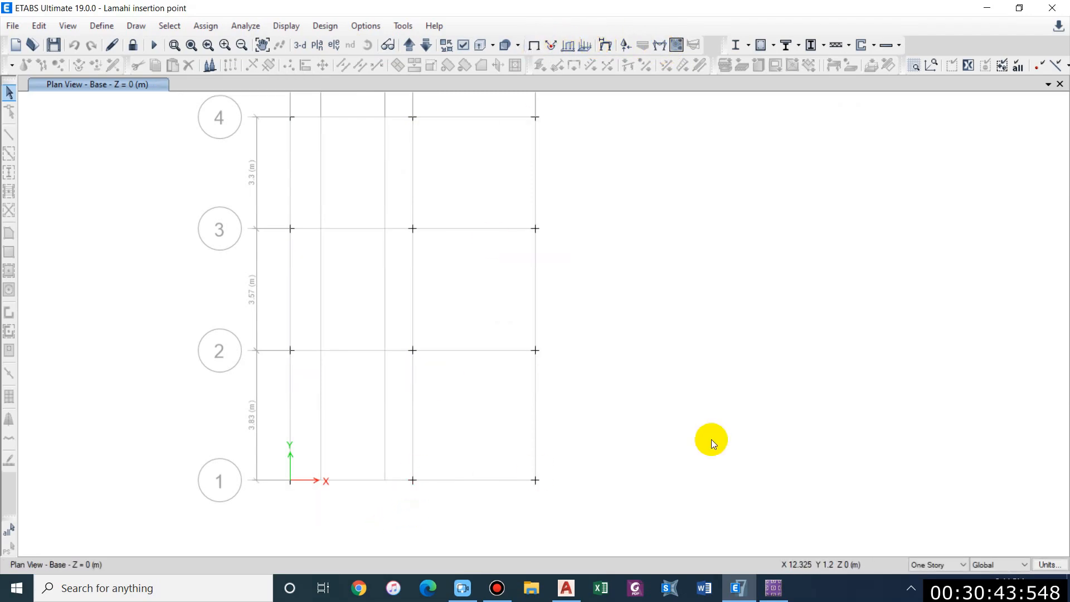
- Return to SAFE, set grid line B's X ordinate to 3.6 m and accept the coordinate system
click(773, 588)
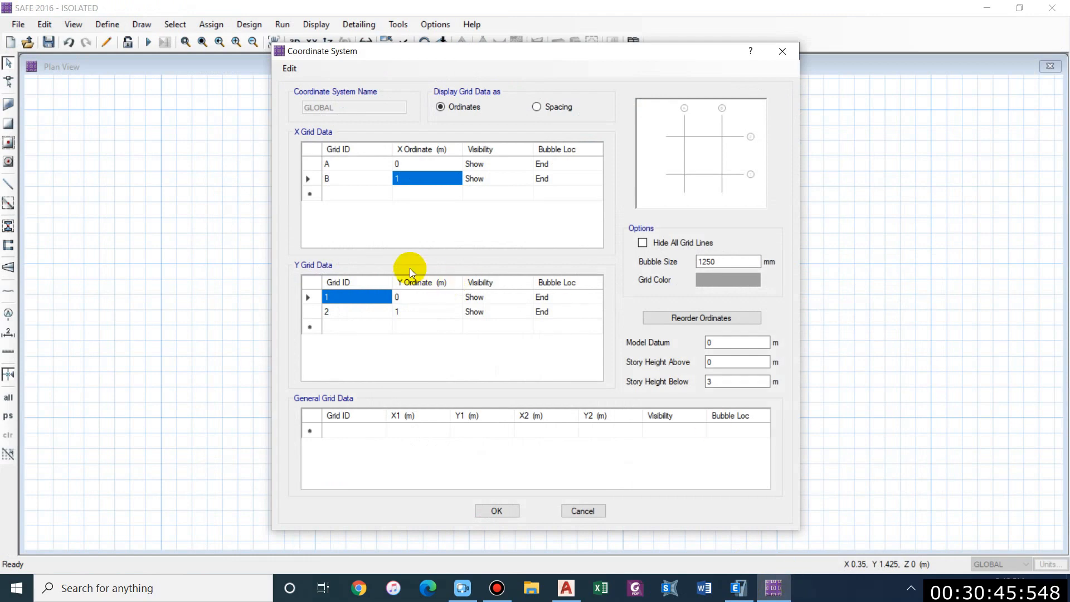
key(Return)
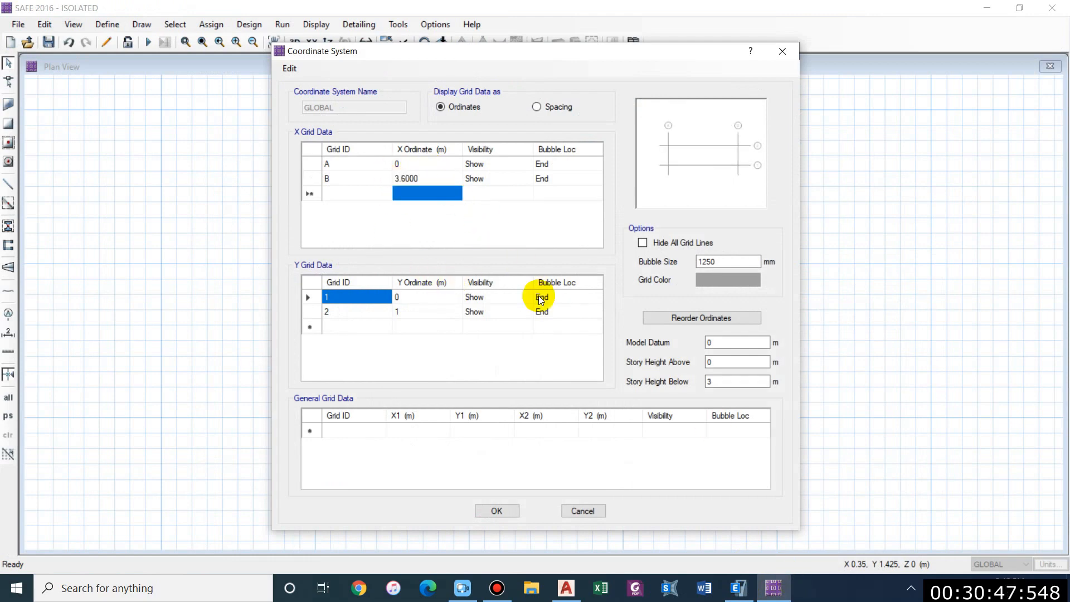
click(503, 516)
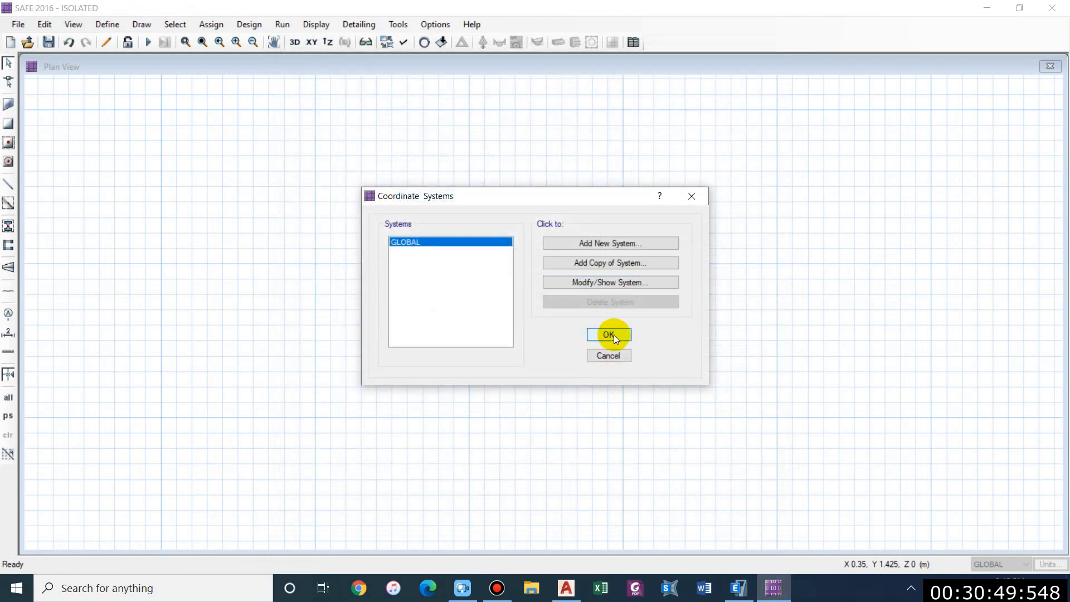
click(613, 335)
- Turn on the grid display and restore the full plan view
click(73, 24)
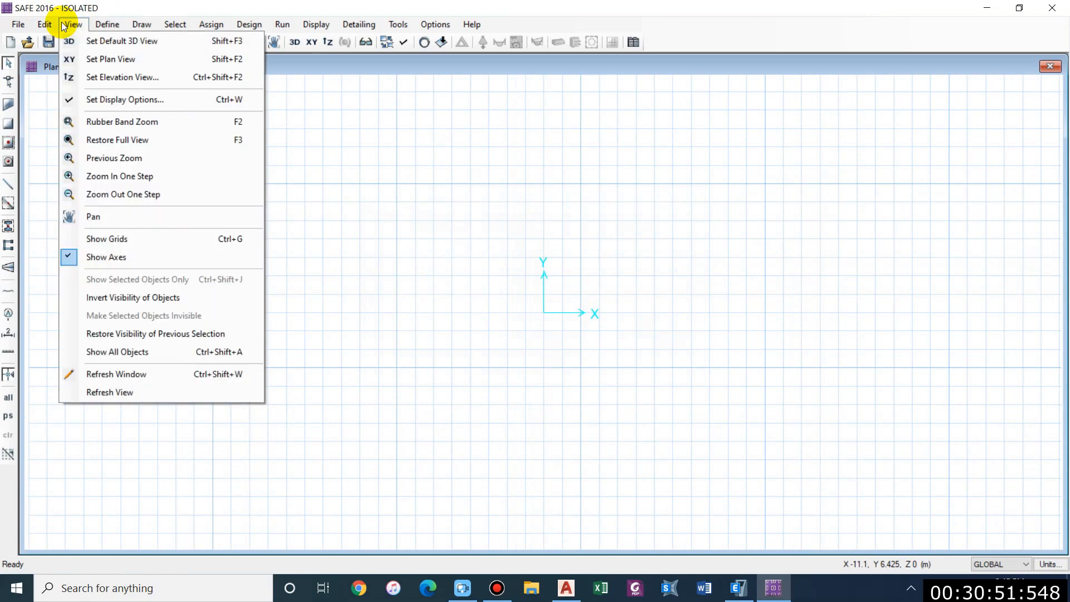
click(123, 240)
key(F3)
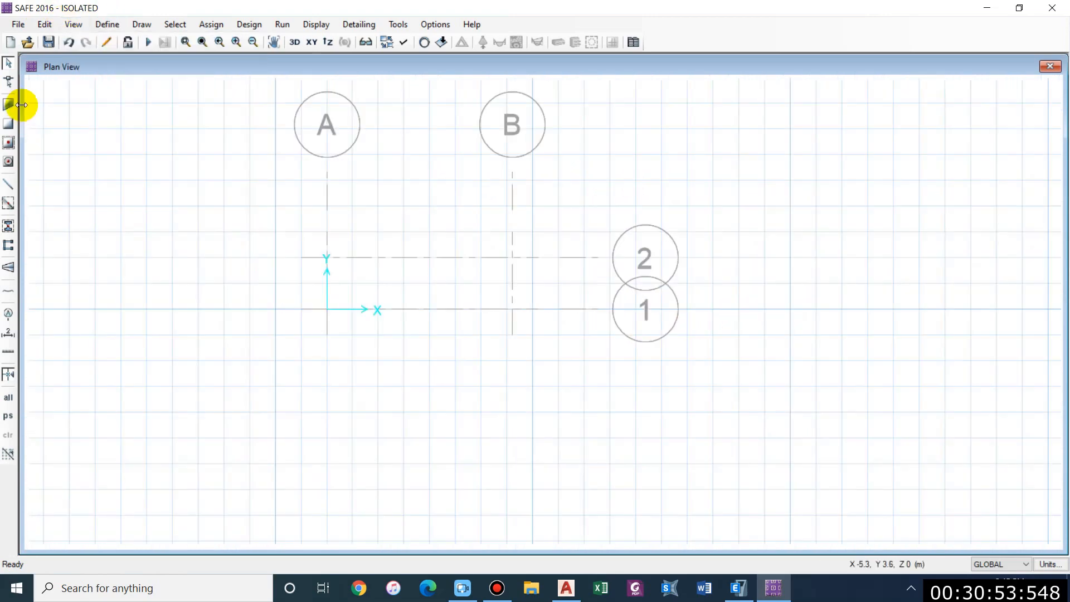
- Quick-draw 2 m by 2 m rectangular Footing 400 slabs around grid intersections A-1 and B-1
click(8, 162)
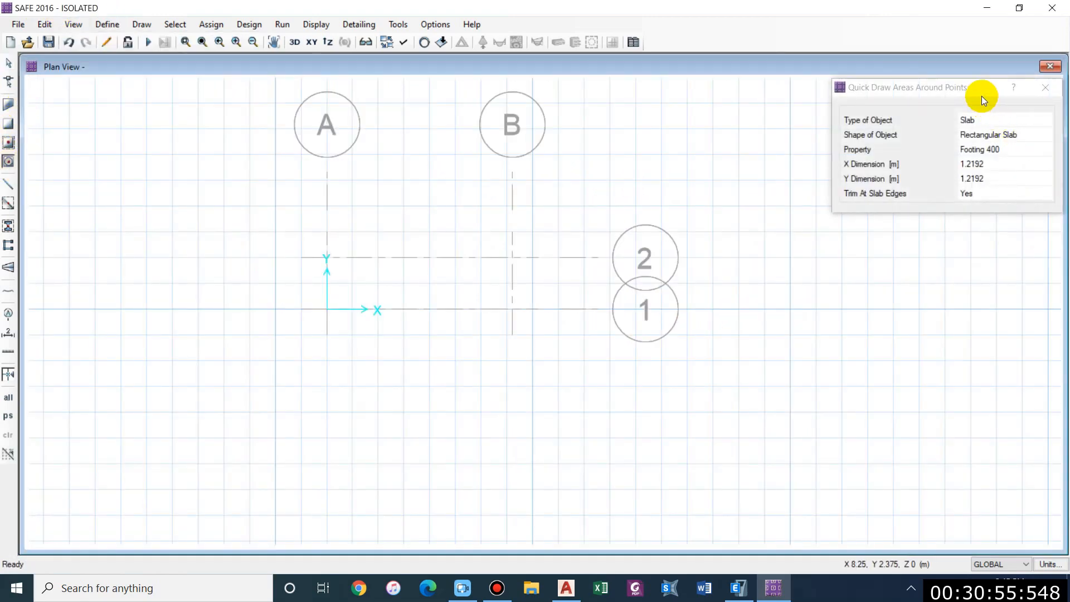
drag(982, 89, 973, 103)
click(983, 181)
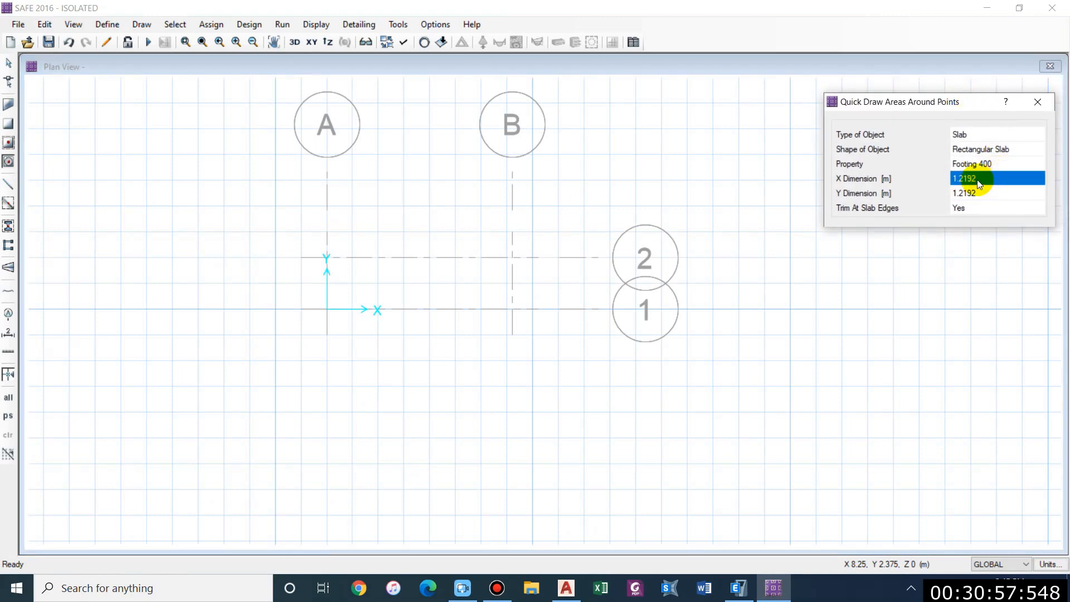
text(22)
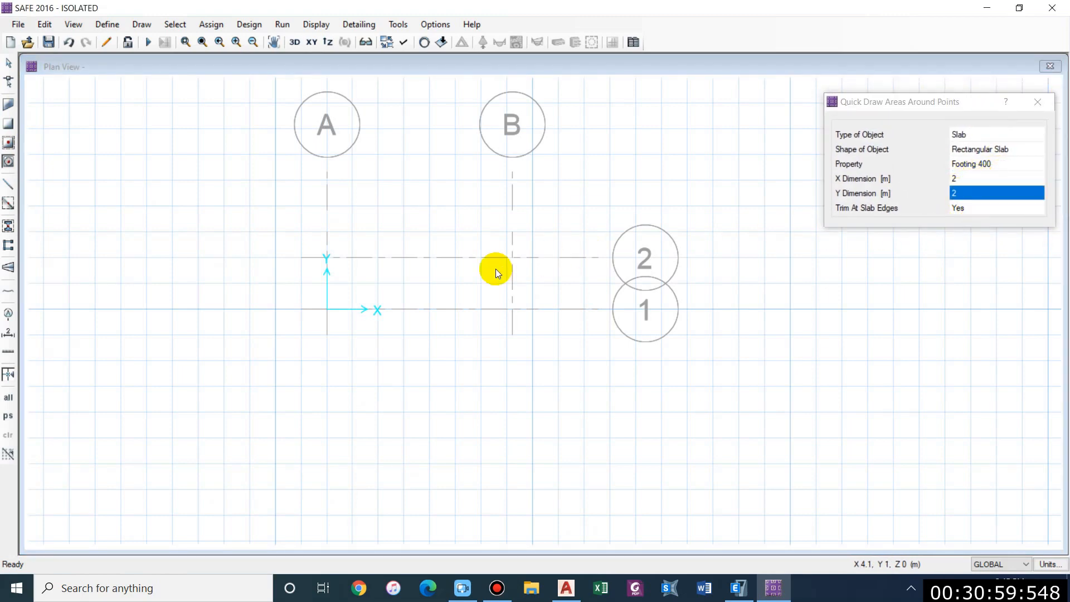
click(330, 310)
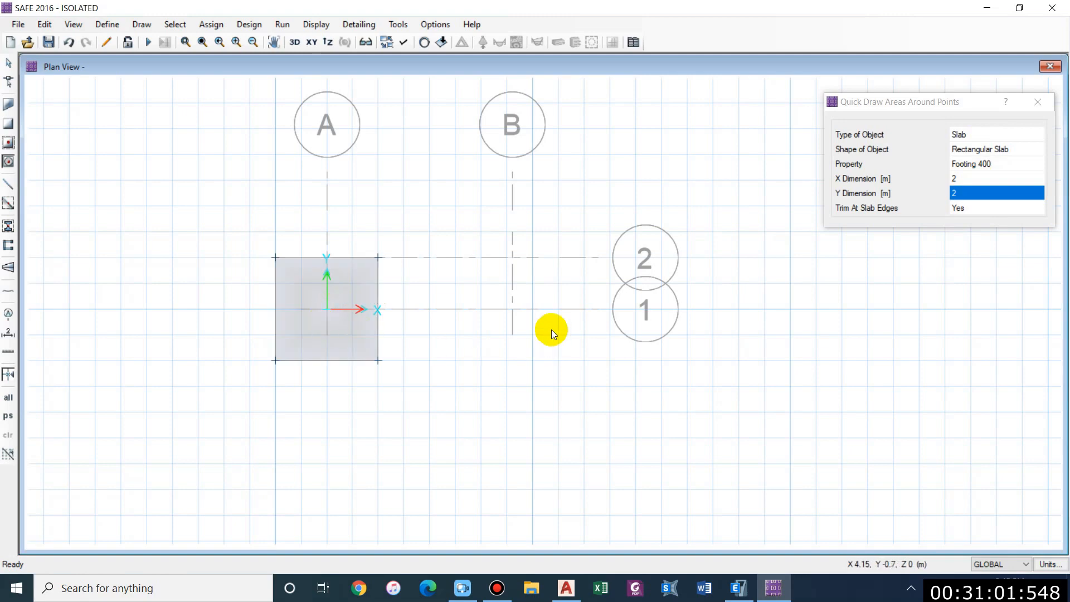
click(513, 309)
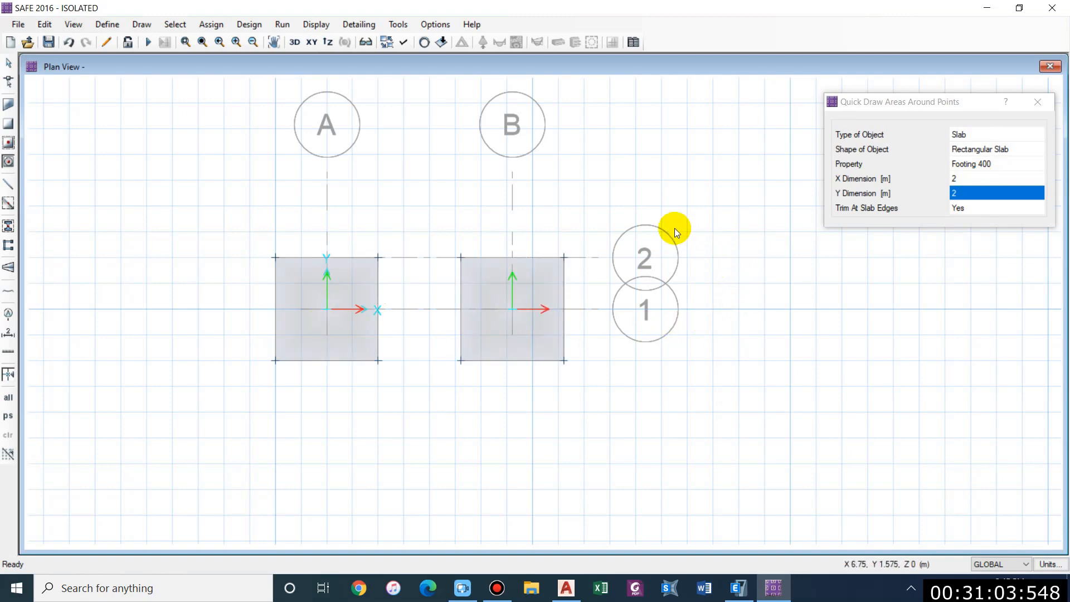
key(Escape)
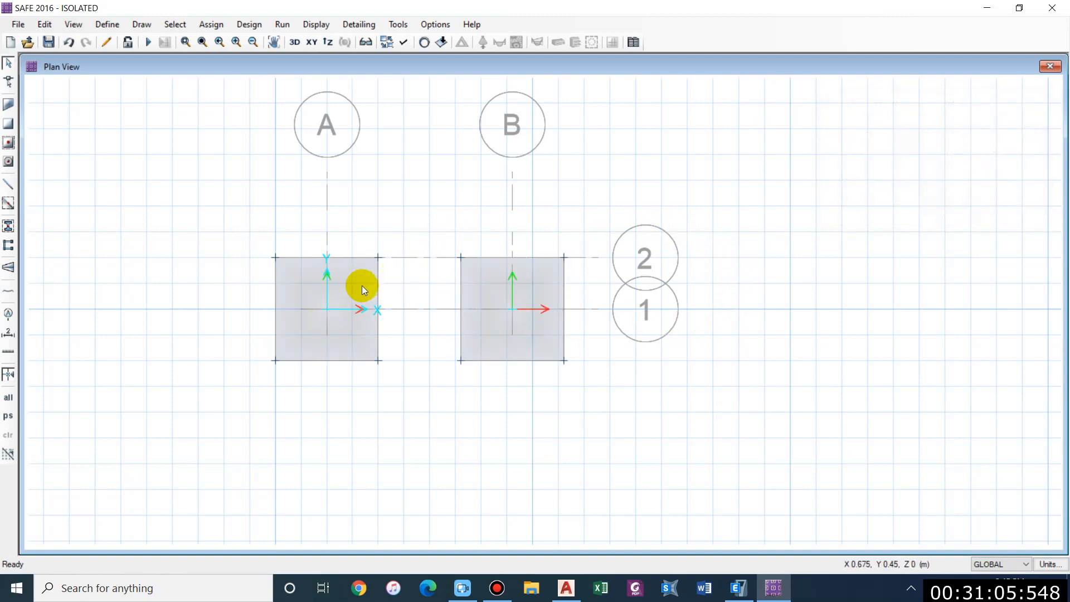
- Quick-draw 0.3 m by 0.3 m rectangular slabs with the Stiff property around grid intersections A-1 and B-1
click(9, 165)
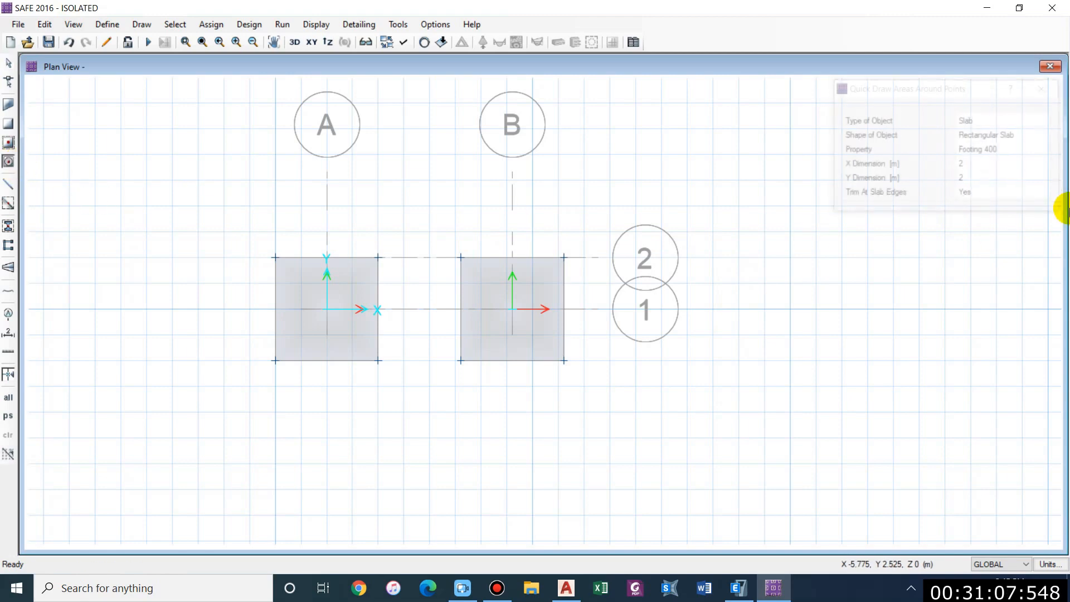
click(984, 166)
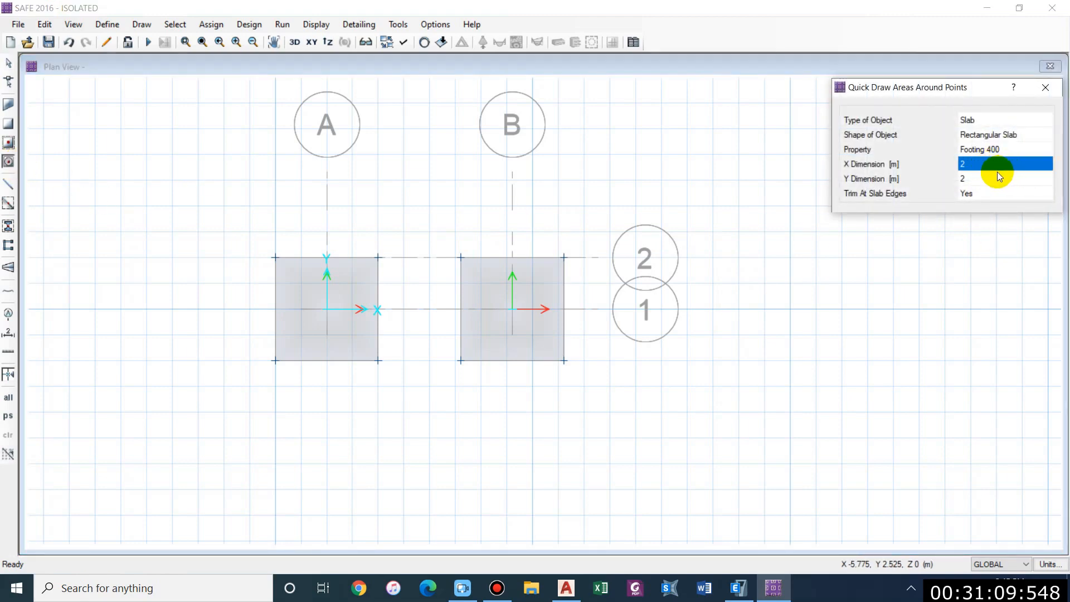
key(BackSpace)
text(.3)
click(976, 178)
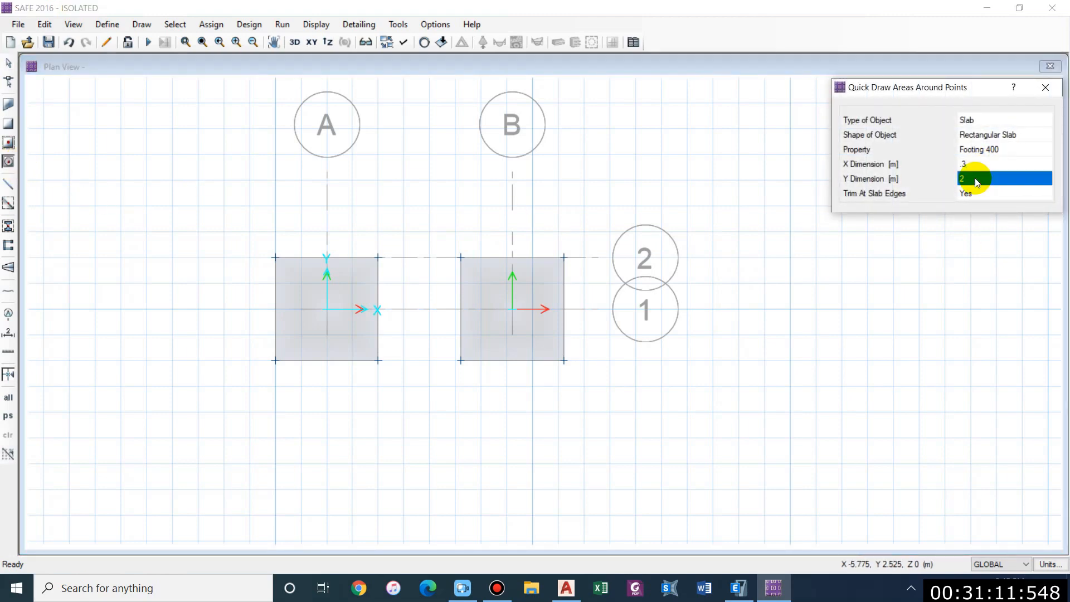
key(BackSpace)
text(.3)
click(1013, 145)
click(1028, 151)
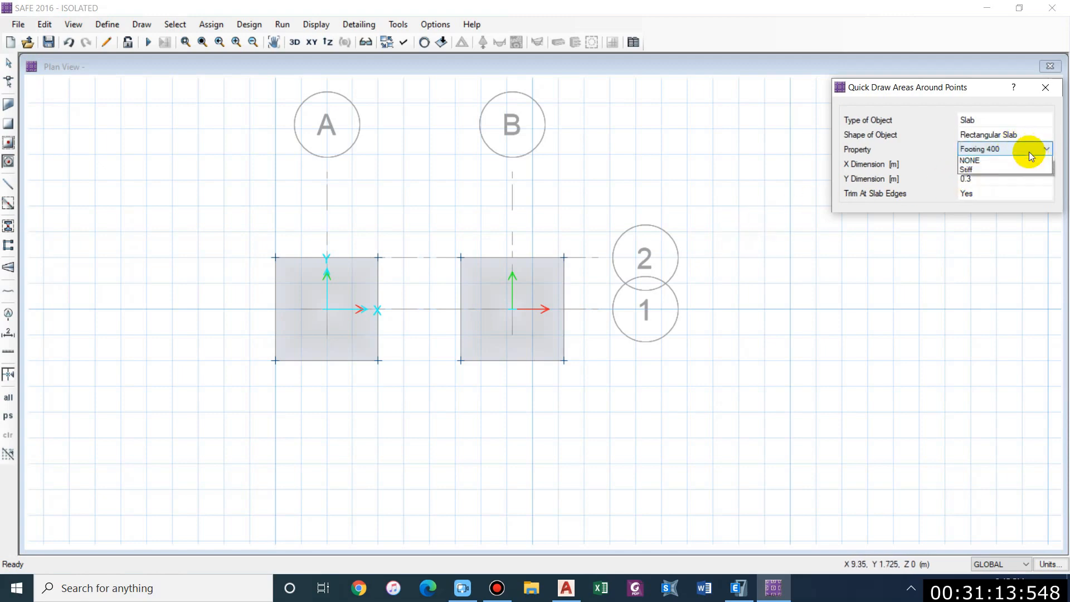
click(979, 171)
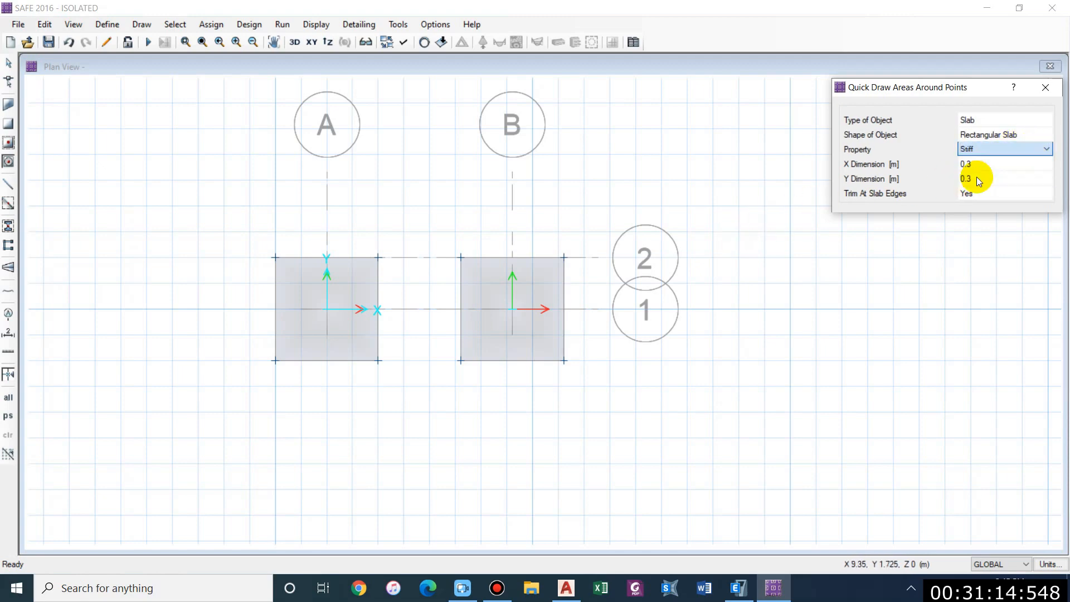
click(328, 308)
click(517, 310)
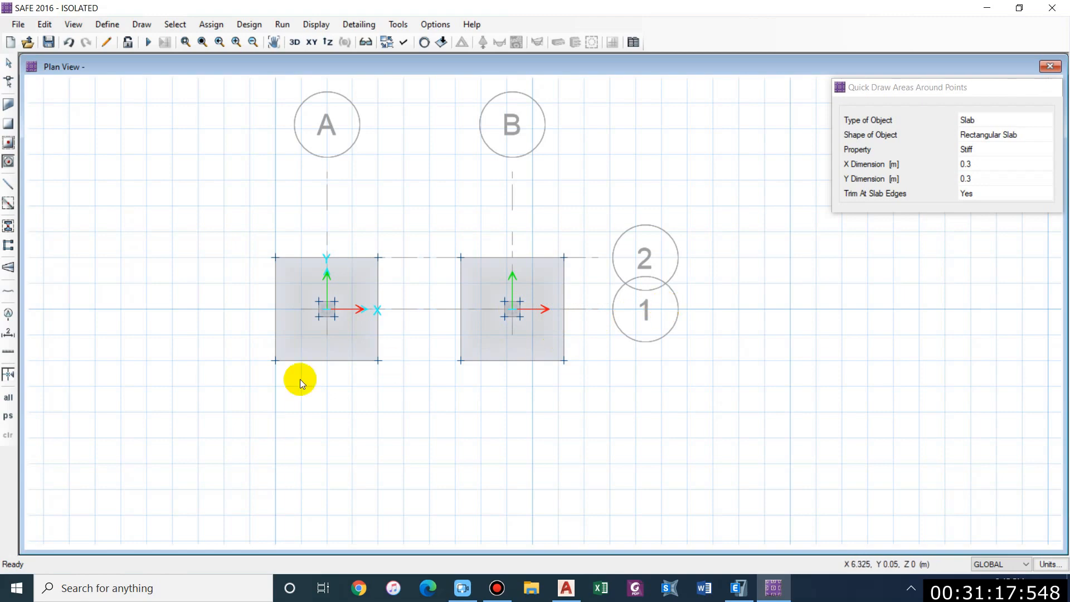
key(Escape)
- Move the footing slab at grid A-1 by 0.85 m in the X direction
scroll(306, 307, up, 1)
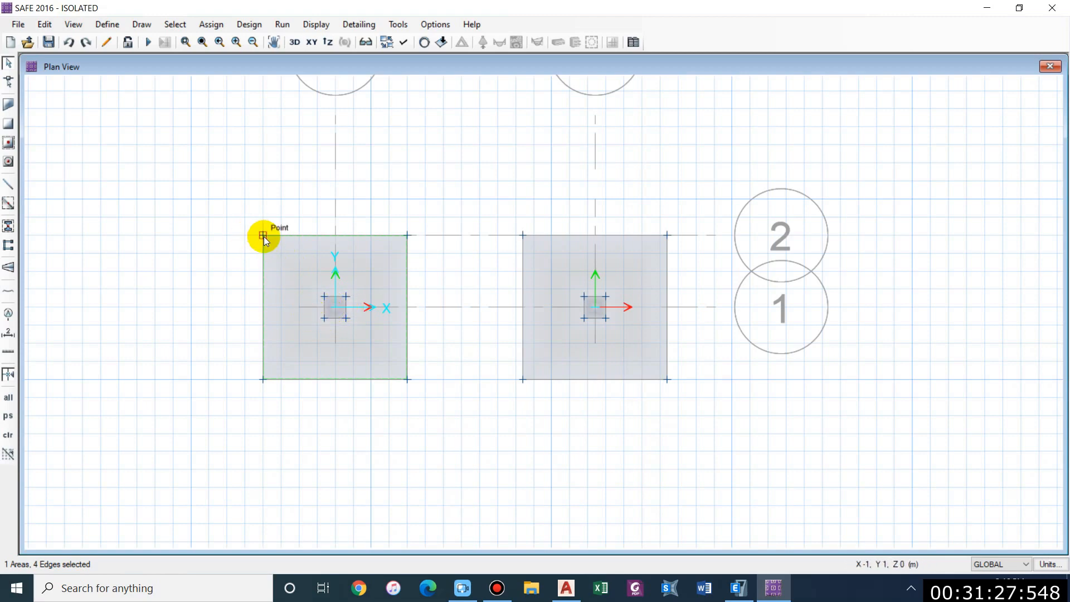
click(44, 24)
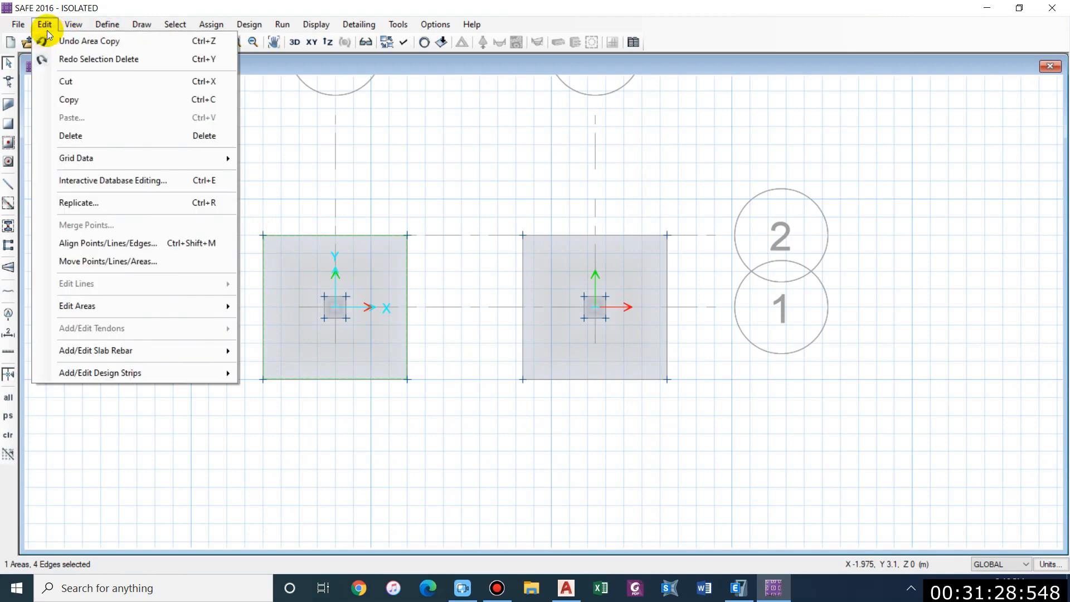
click(108, 260)
drag(523, 170, 764, 150)
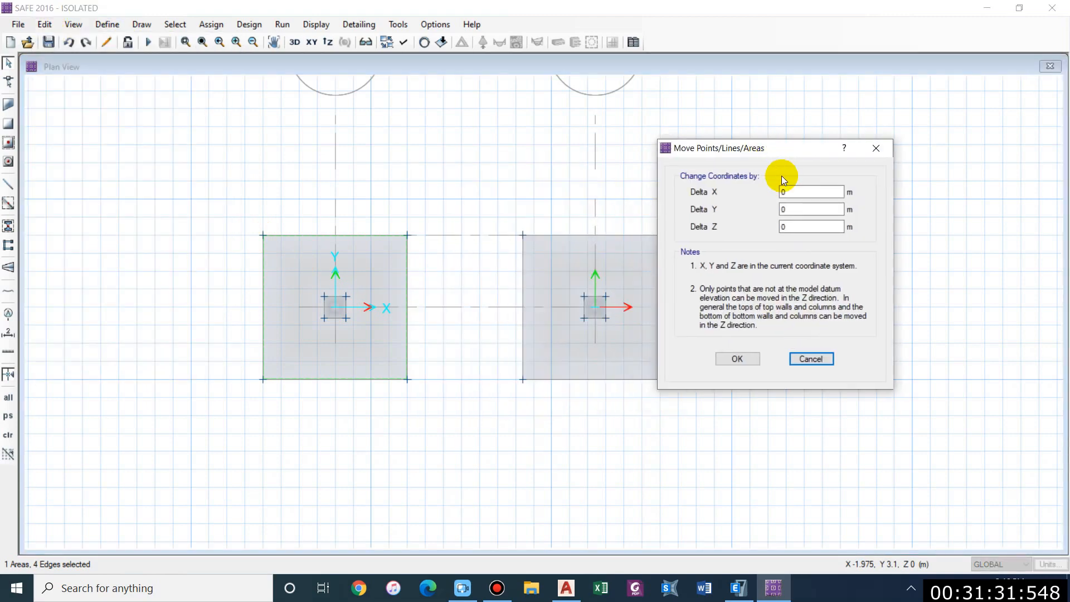
double_click(805, 193)
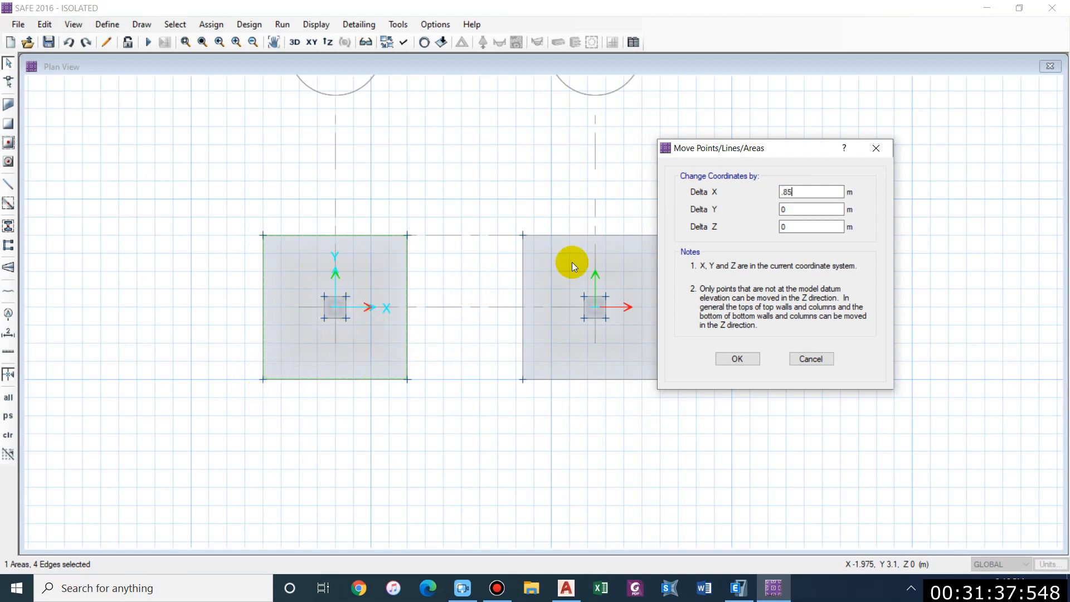
click(724, 361)
- Switch to the 3D view and draw points with zero plan offsets at the centres of the stiff areas at A-1 and B-1
scroll(496, 312, up, 4)
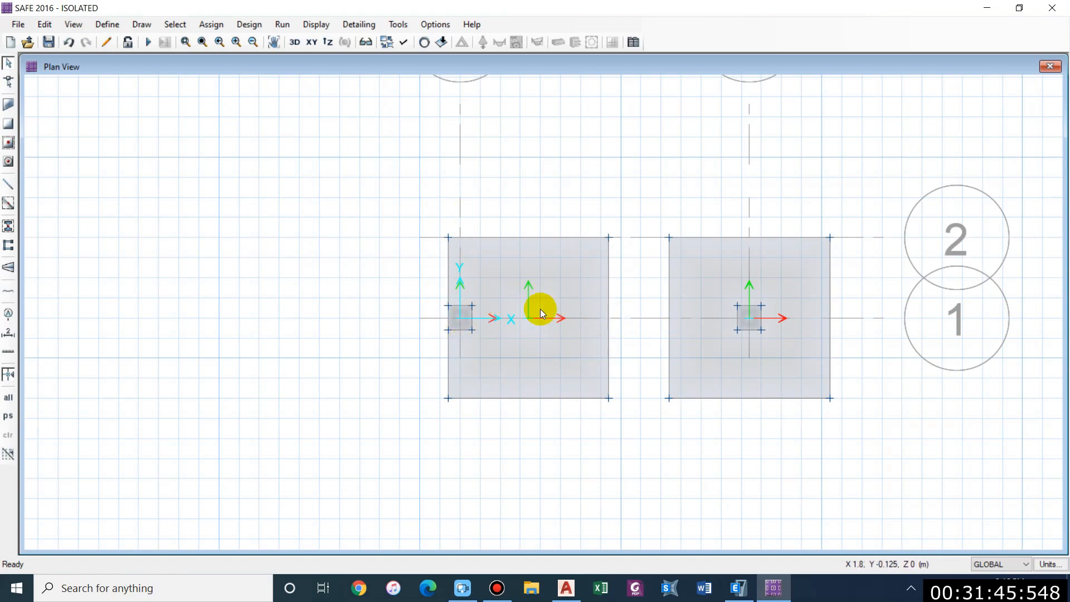
middle_drag(580, 331, 253, 313)
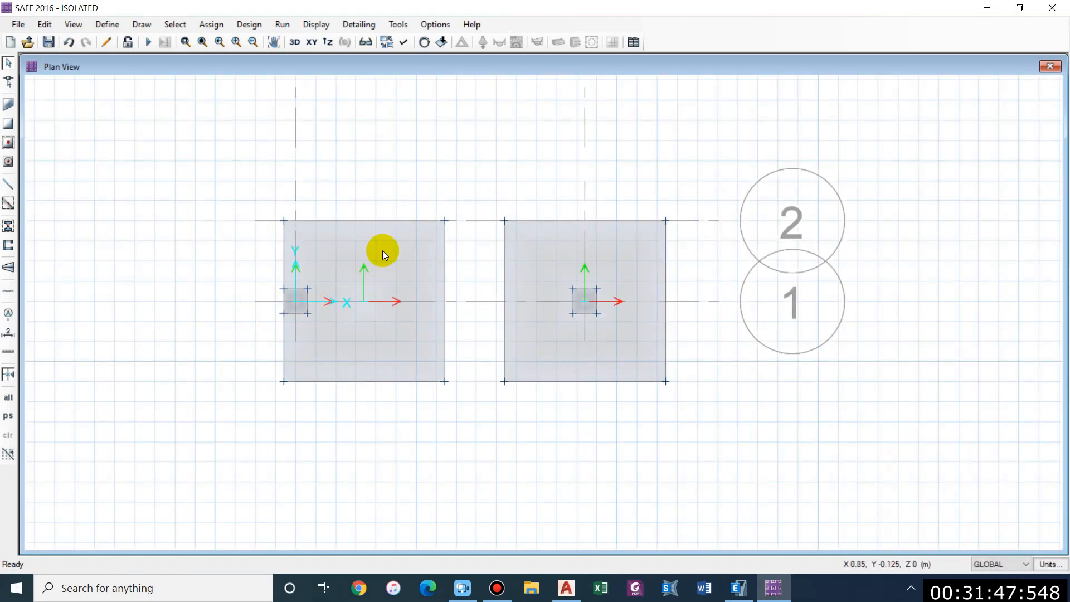
click(297, 41)
scroll(490, 286, up, 5)
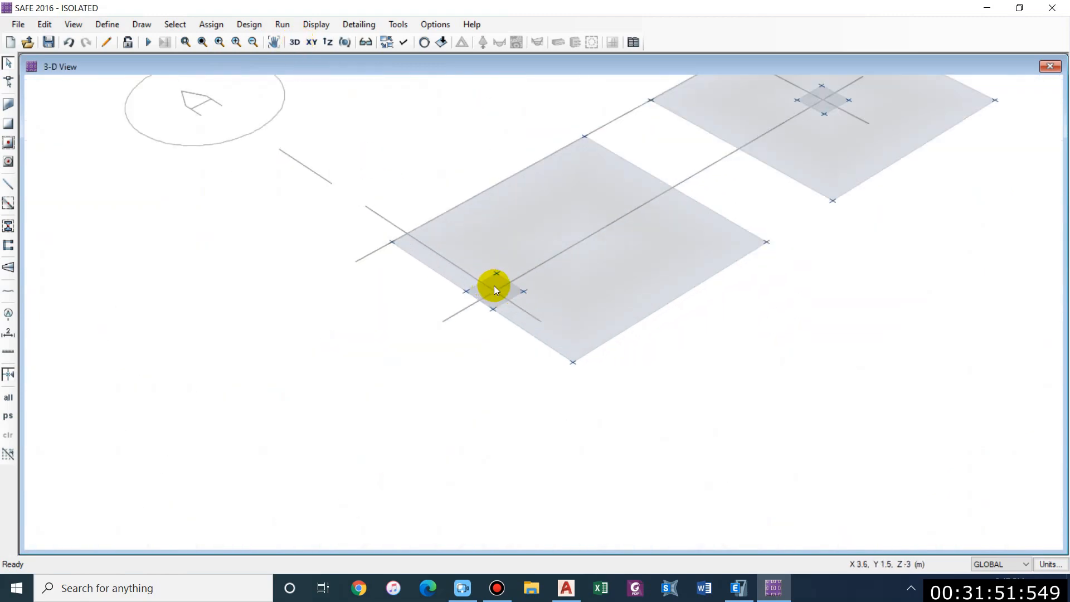
click(142, 24)
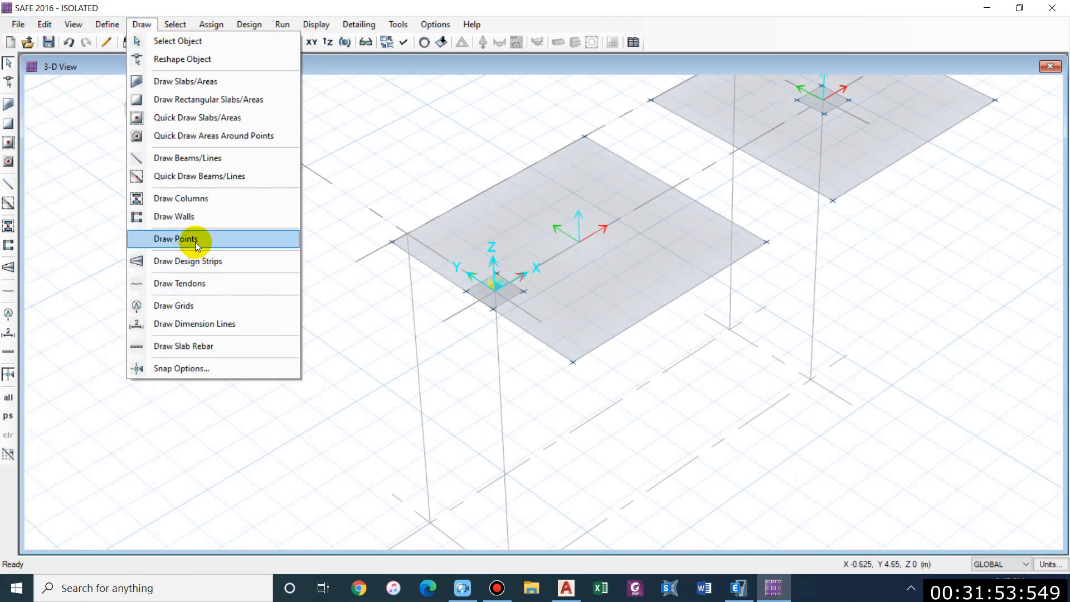
click(196, 239)
middle_drag(627, 287, 402, 446)
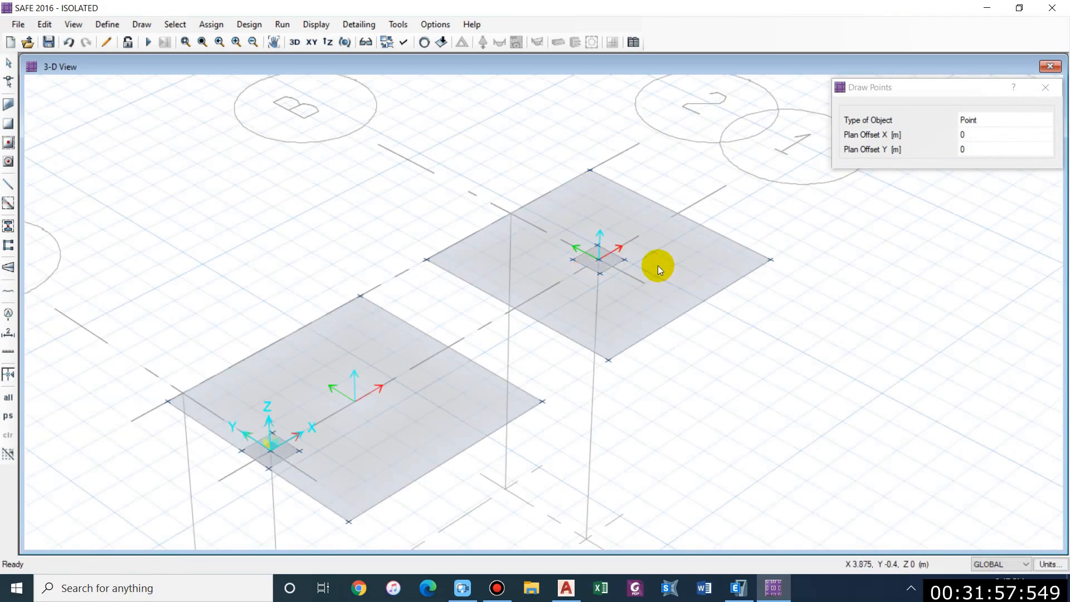
key(Escape)
- Select the point at grid A-1, and switch to ETABS to display tabulated Fz, Mx and My base reactions for the RXN combination
scroll(379, 269, down, 2)
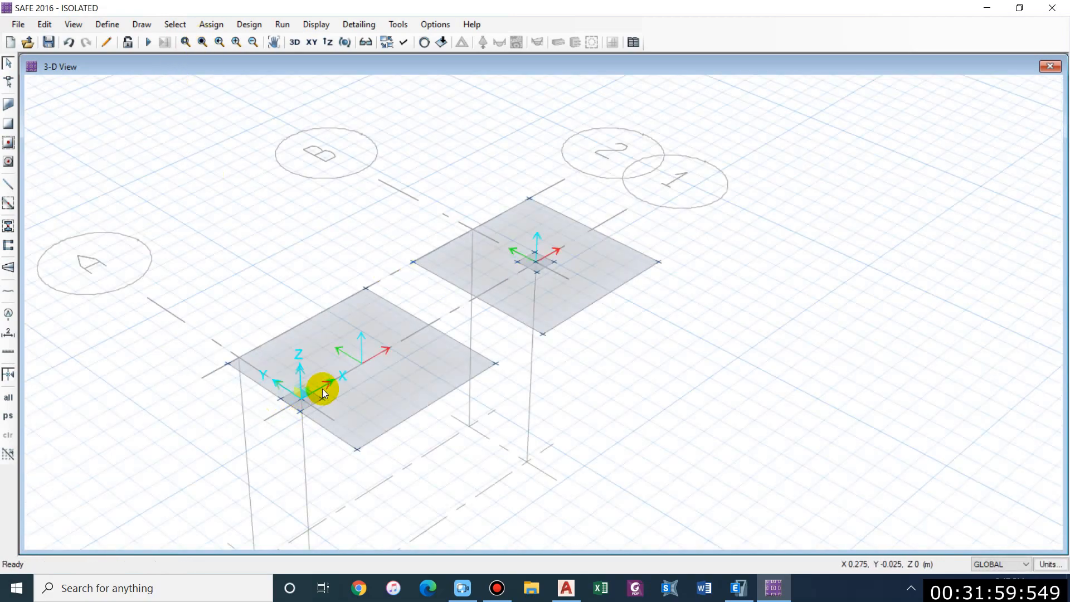
scroll(291, 400, up, 2)
click(293, 403)
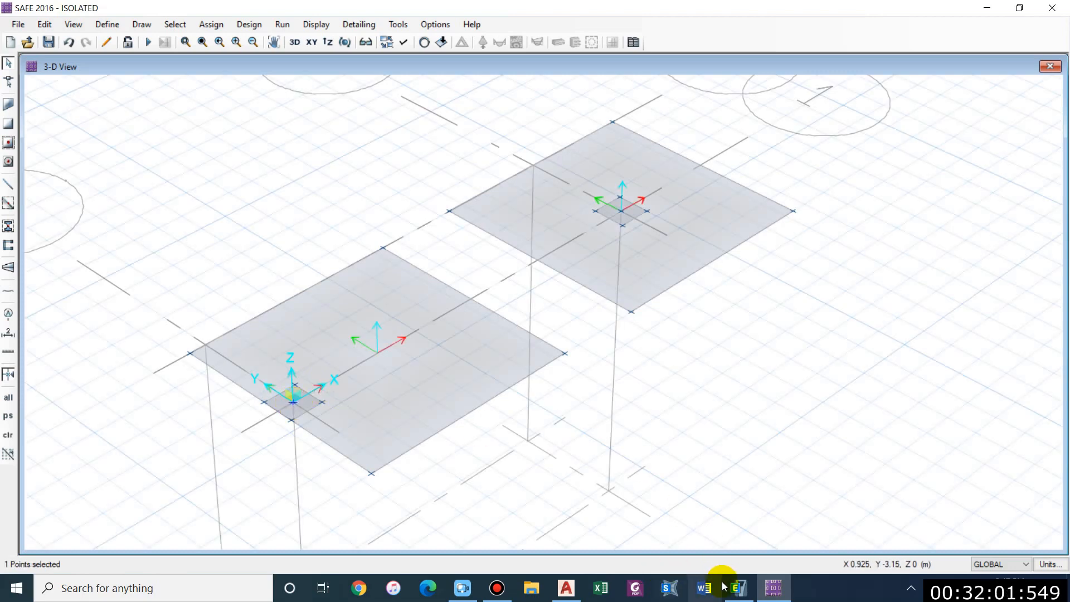
click(737, 588)
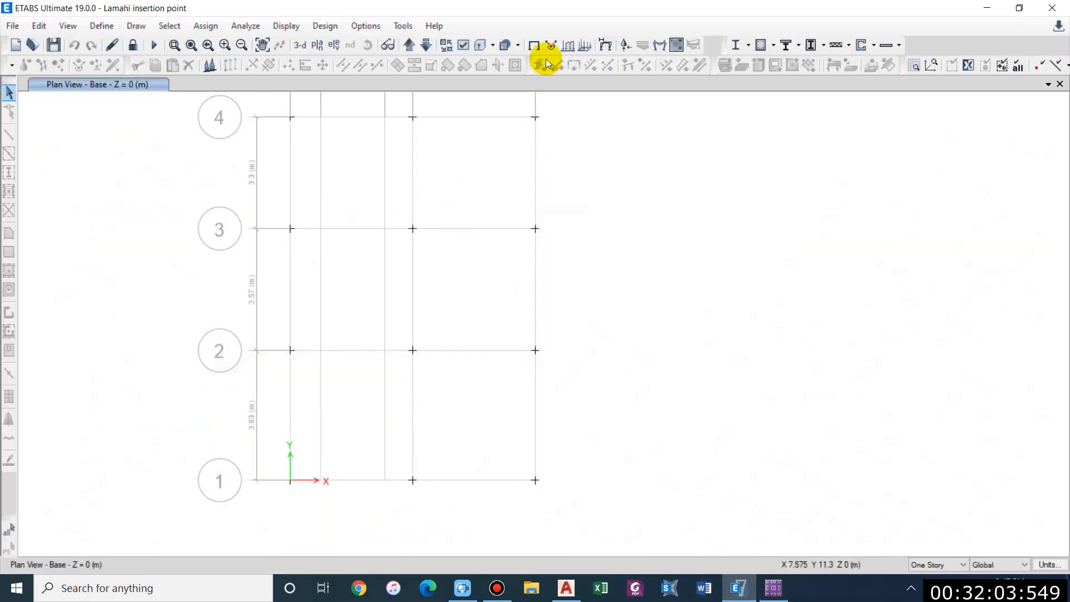
click(626, 46)
click(604, 408)
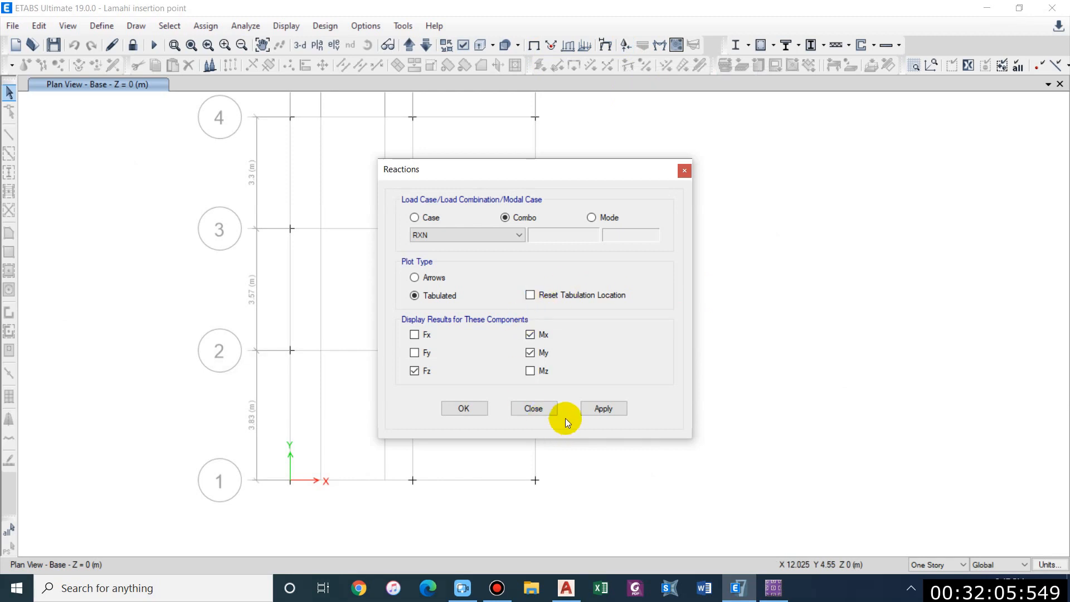
click(449, 410)
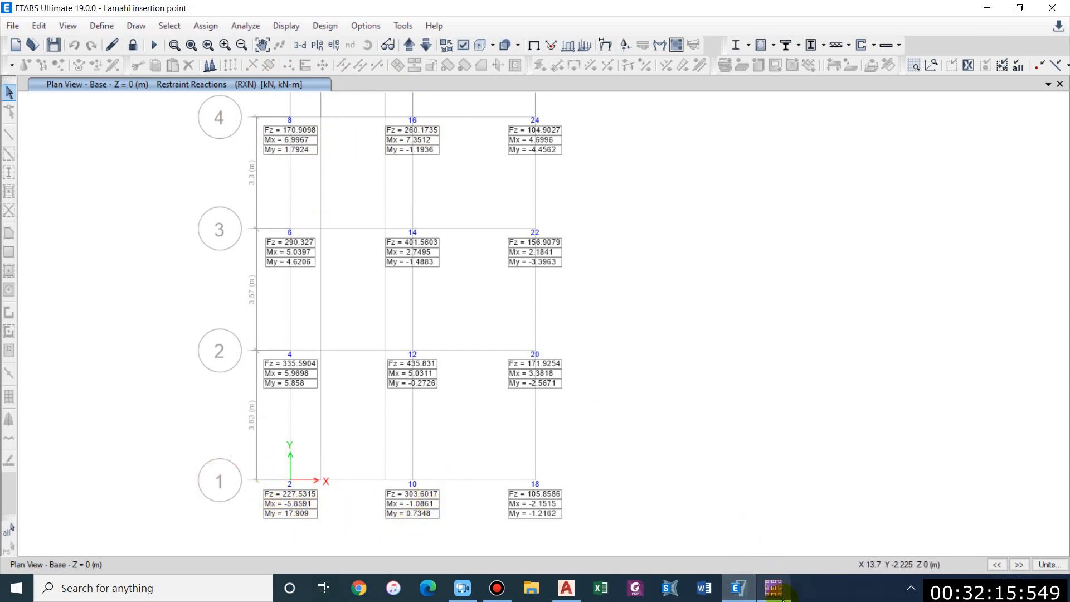
- Switch back to SAFE and enter a 228 kN gravity point load under the Column Reaction pattern for the point at A-1
click(775, 591)
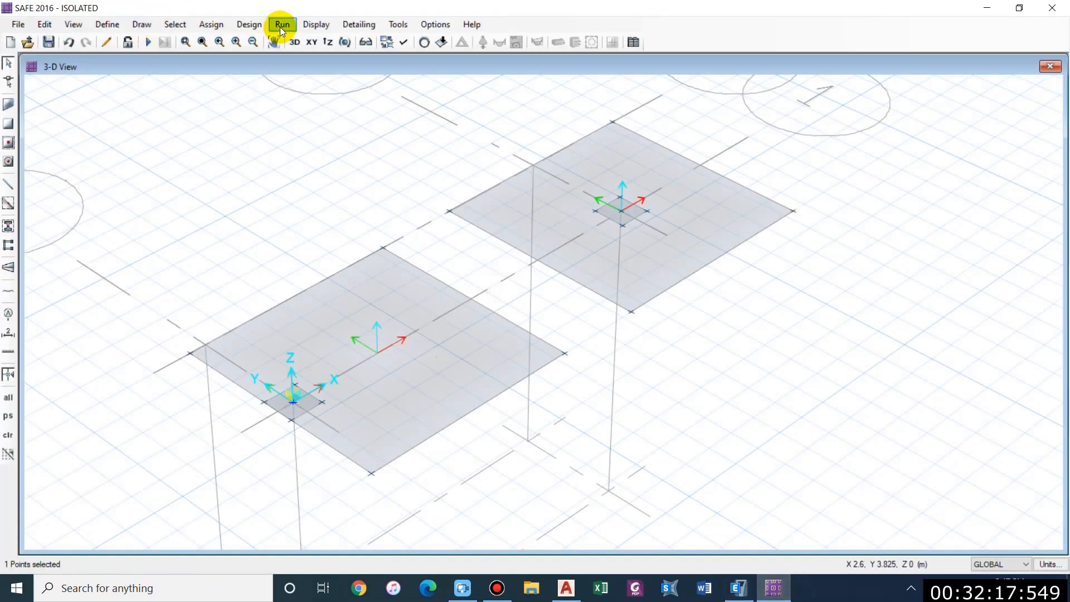
click(212, 24)
mouse_move(270, 156)
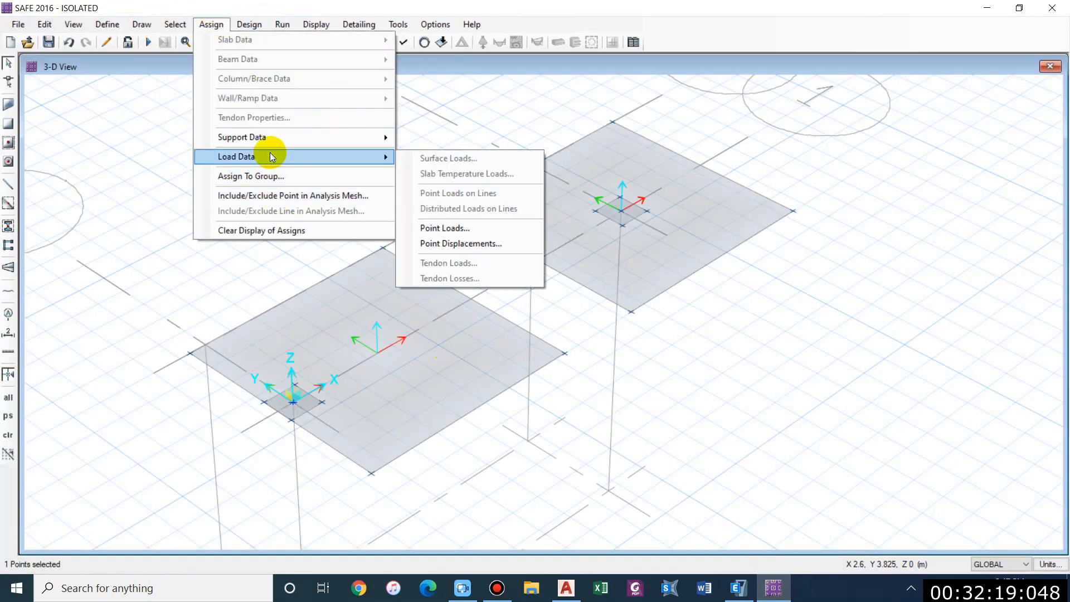
click(452, 227)
drag(480, 160, 728, 152)
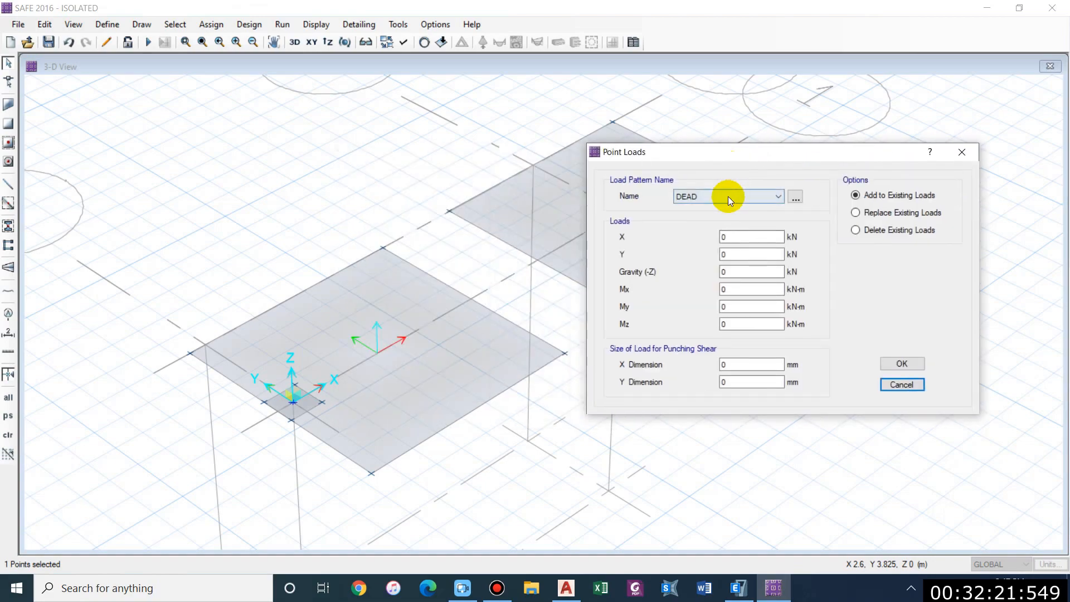
click(728, 196)
click(702, 217)
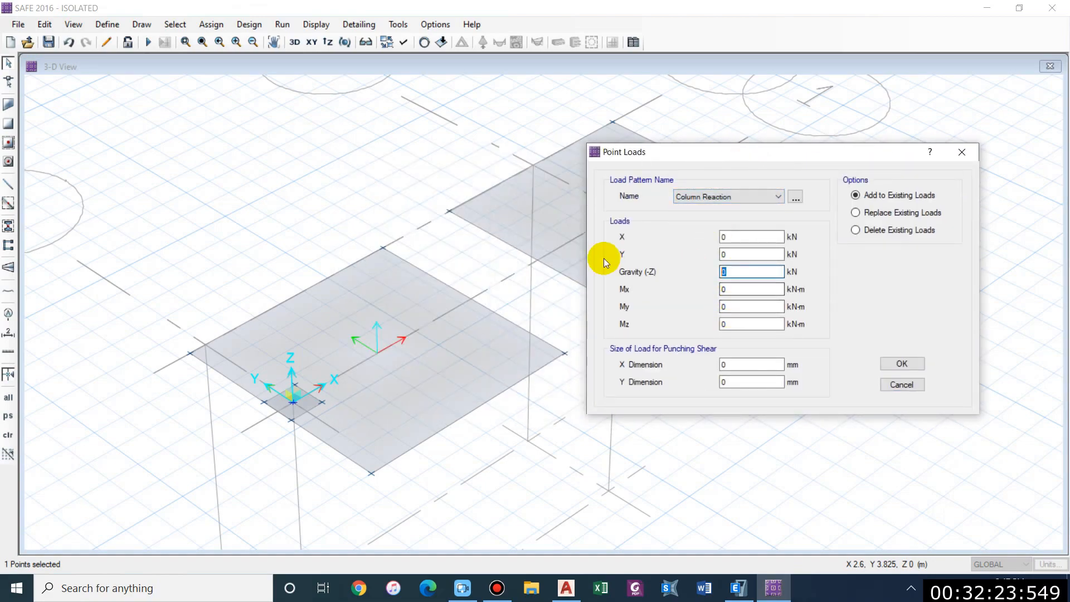
click(747, 591)
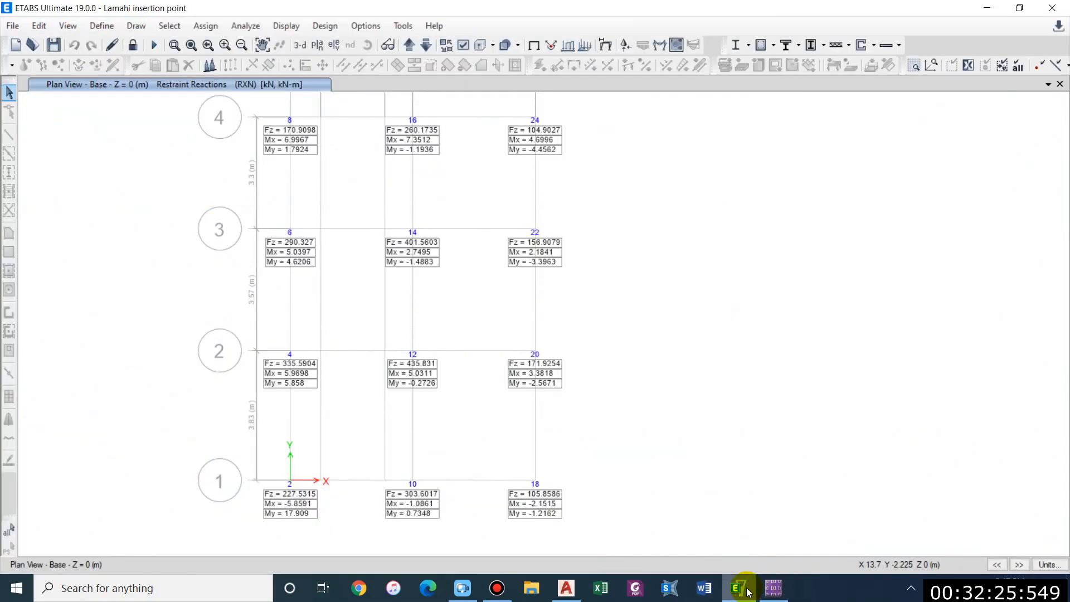
click(749, 592)
text(228)
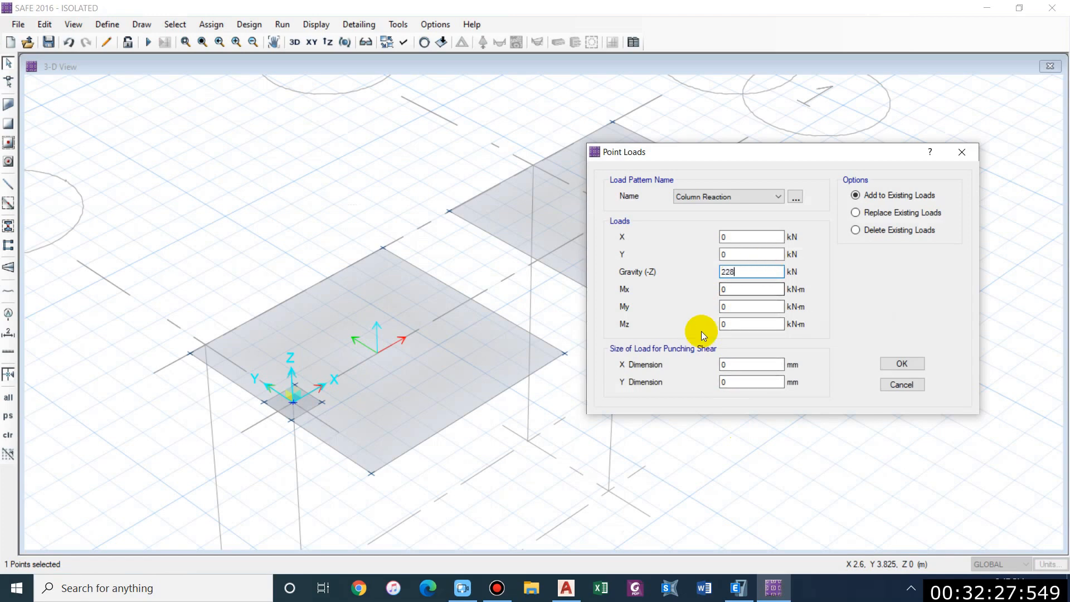
- Set the punching shear load size to 300 mm by 300 mm and assign the A-1 point load, replacing existing loads
double_click(748, 365)
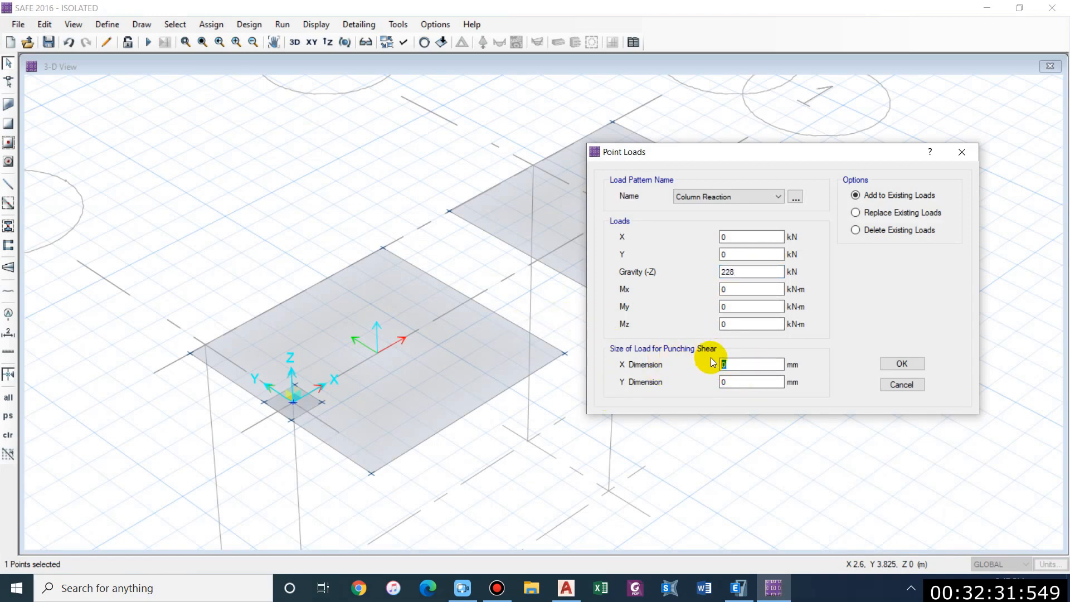
text(300)
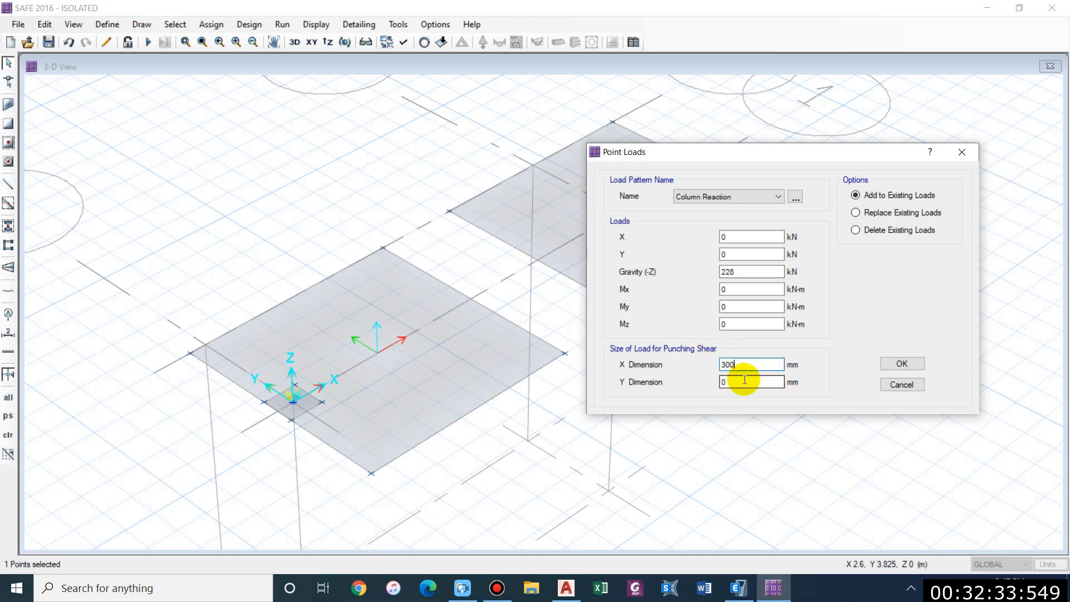
double_click(748, 382)
text(300)
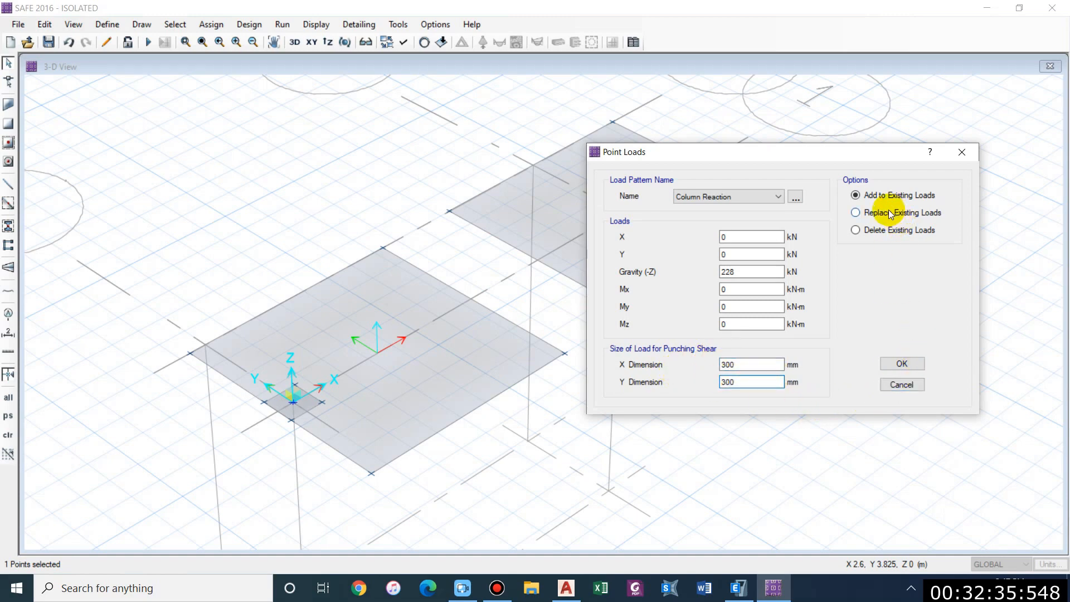
click(890, 215)
click(906, 364)
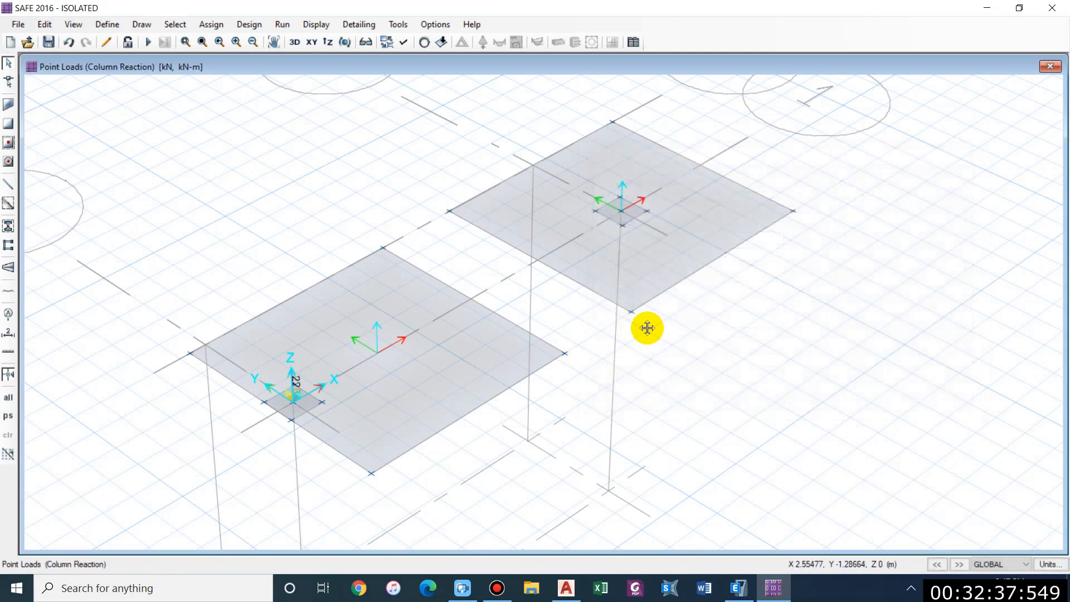
- Assign a 304 kN gravity Column Reaction point load to the point at grid B-1, replacing existing loads
middle_drag(647, 327, 532, 342)
click(505, 225)
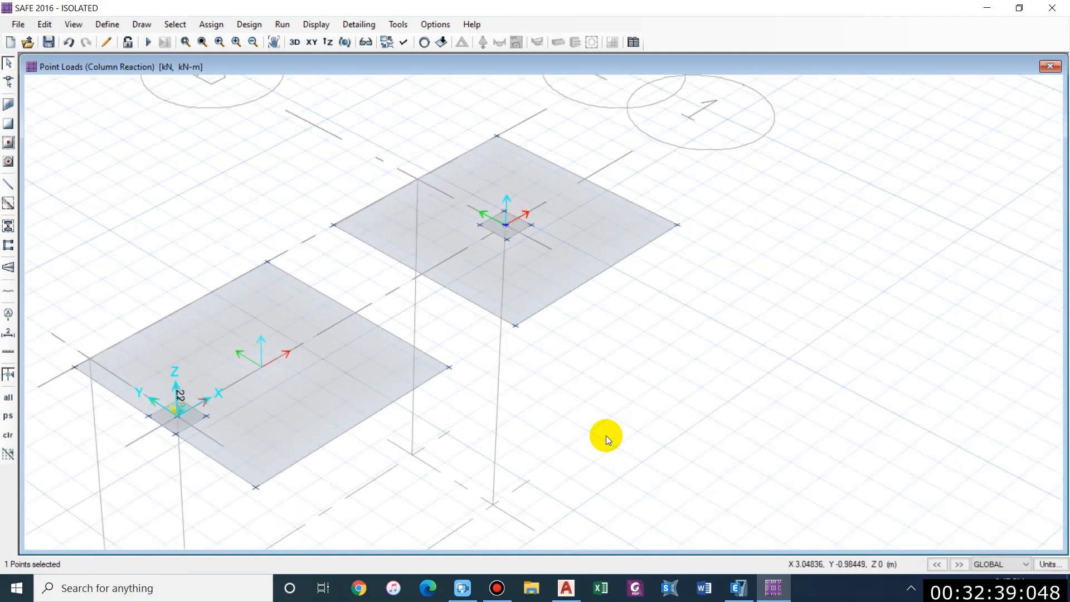
click(756, 582)
click(773, 588)
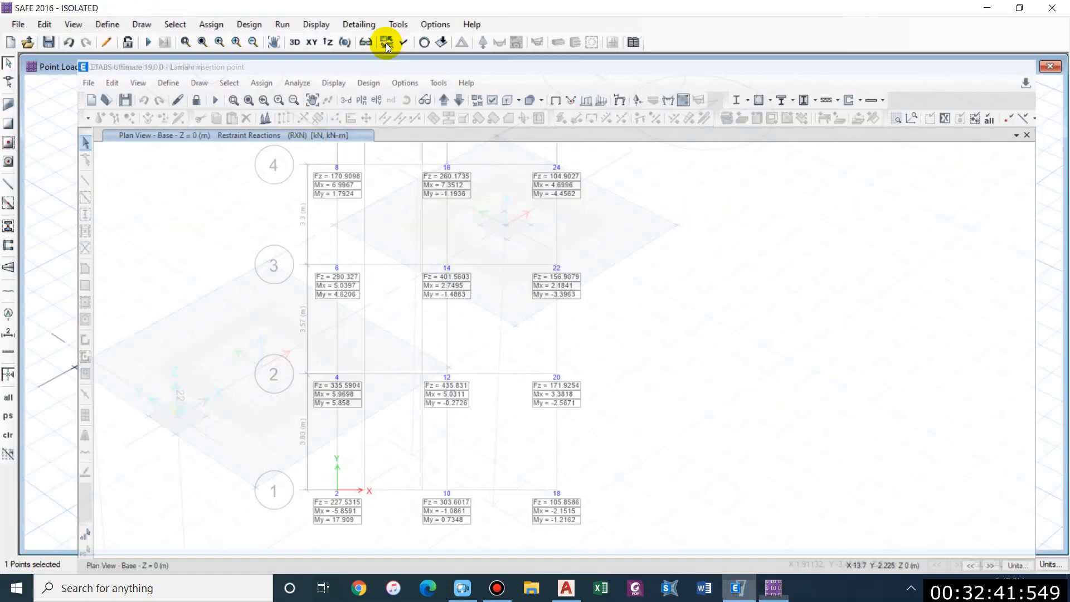
click(201, 25)
mouse_move(346, 158)
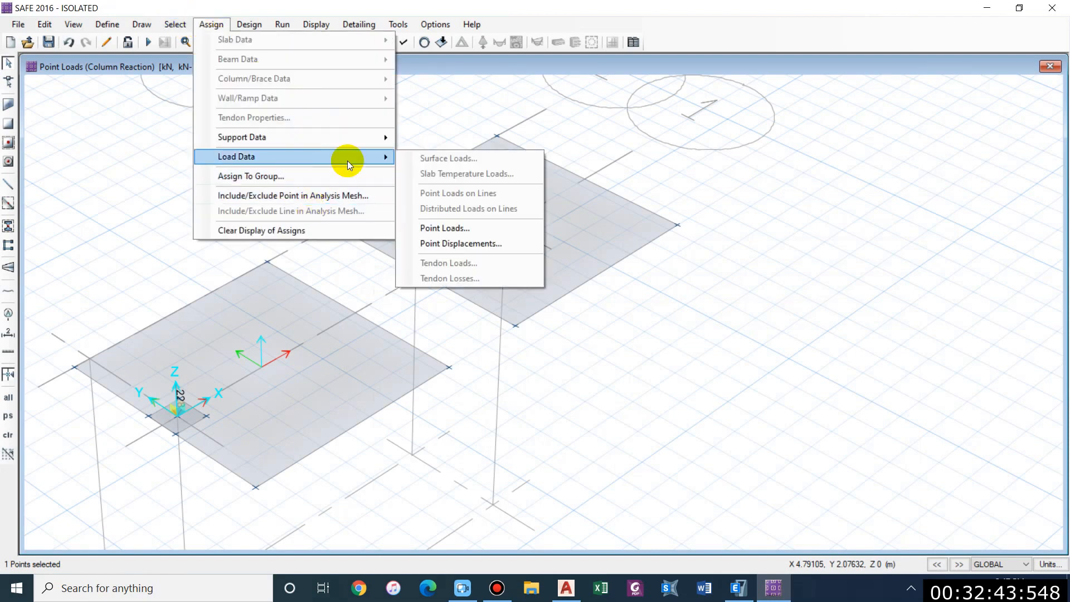
click(425, 229)
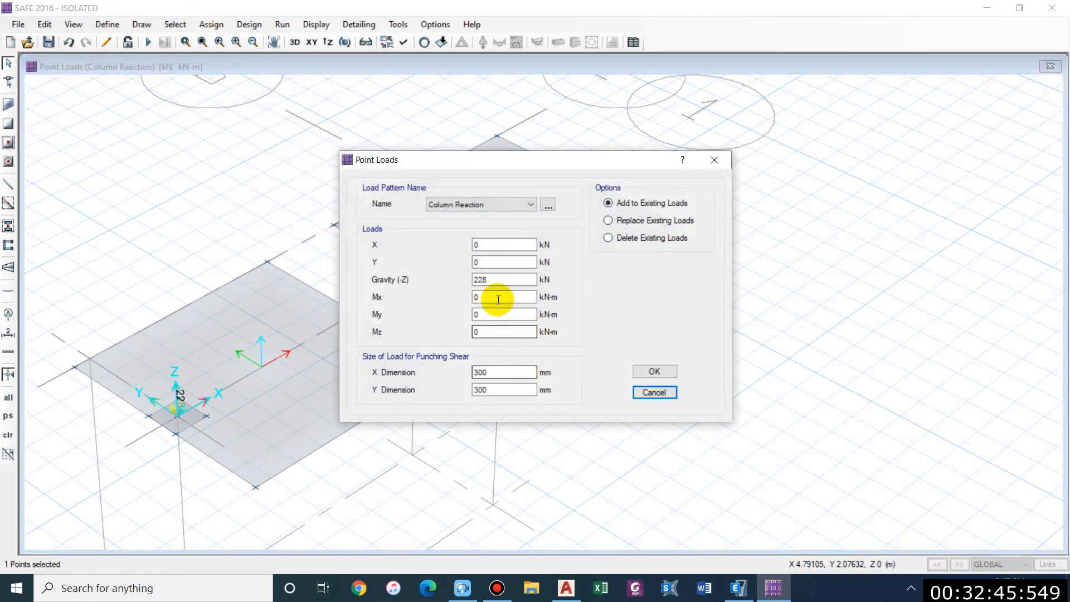
double_click(499, 279)
text(304)
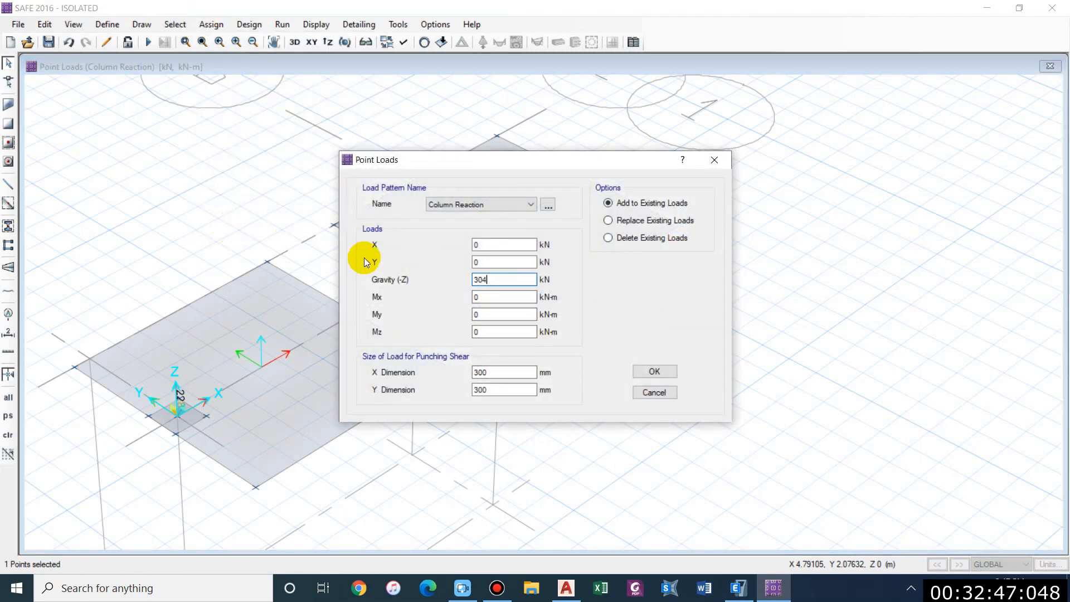
click(624, 220)
drag(592, 159, 900, 112)
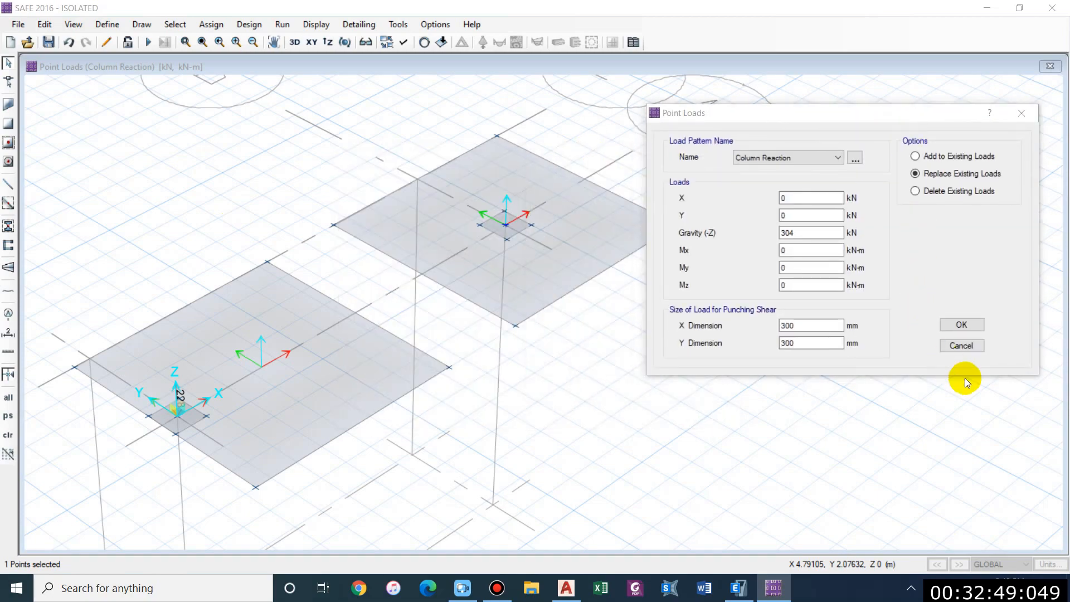
click(961, 325)
- Select both footing slabs and assign them the SOIL1 soil subgrade property
shift+middle_drag(707, 313, 622, 313)
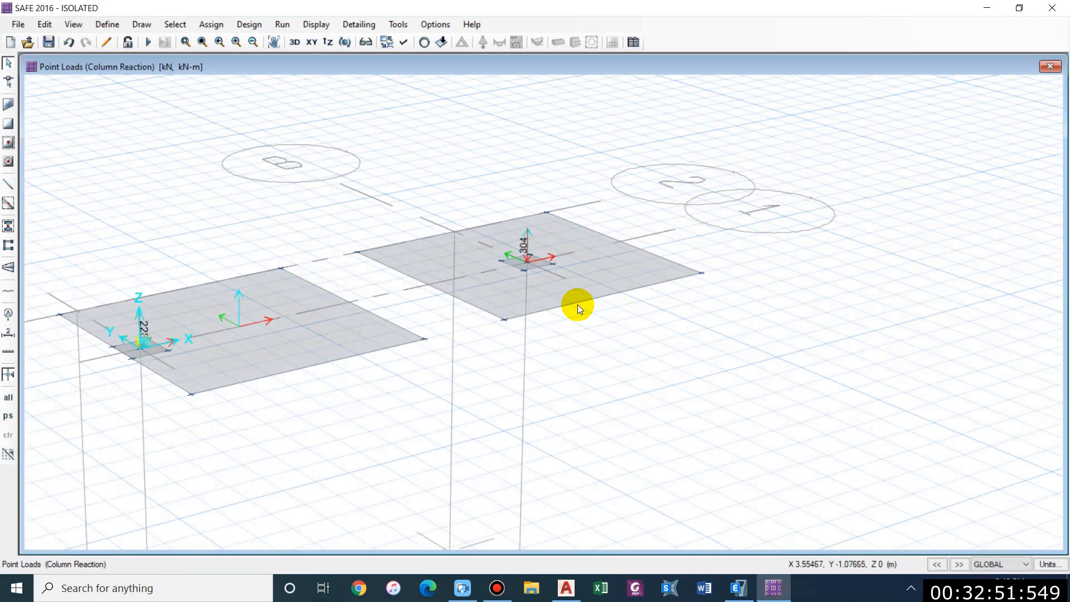
shift+middle_drag(418, 316, 270, 359)
click(242, 309)
click(425, 245)
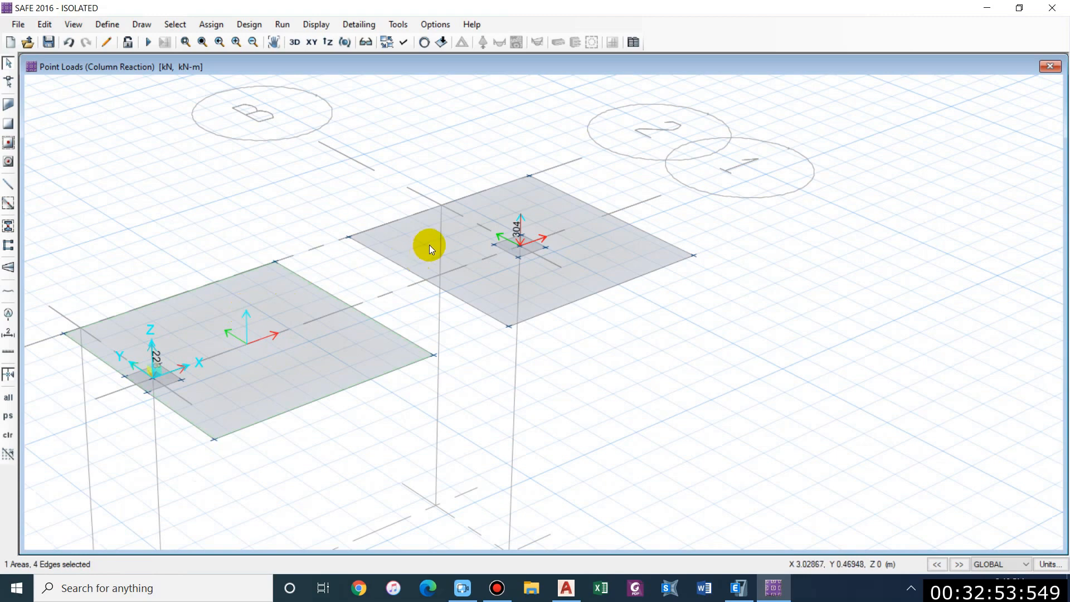
click(211, 24)
mouse_move(261, 157)
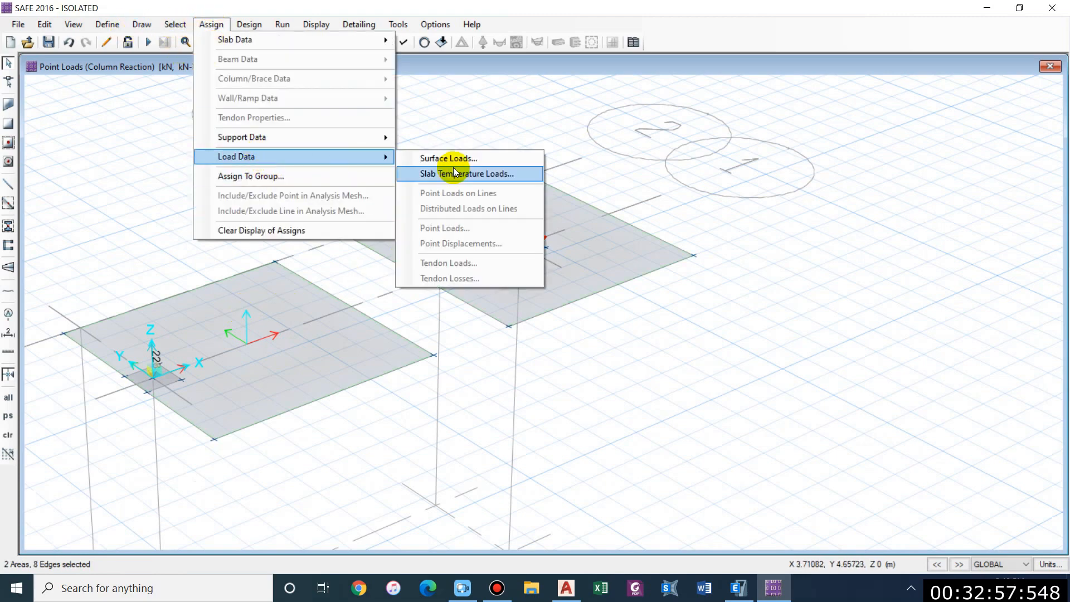
mouse_move(295, 137)
click(437, 139)
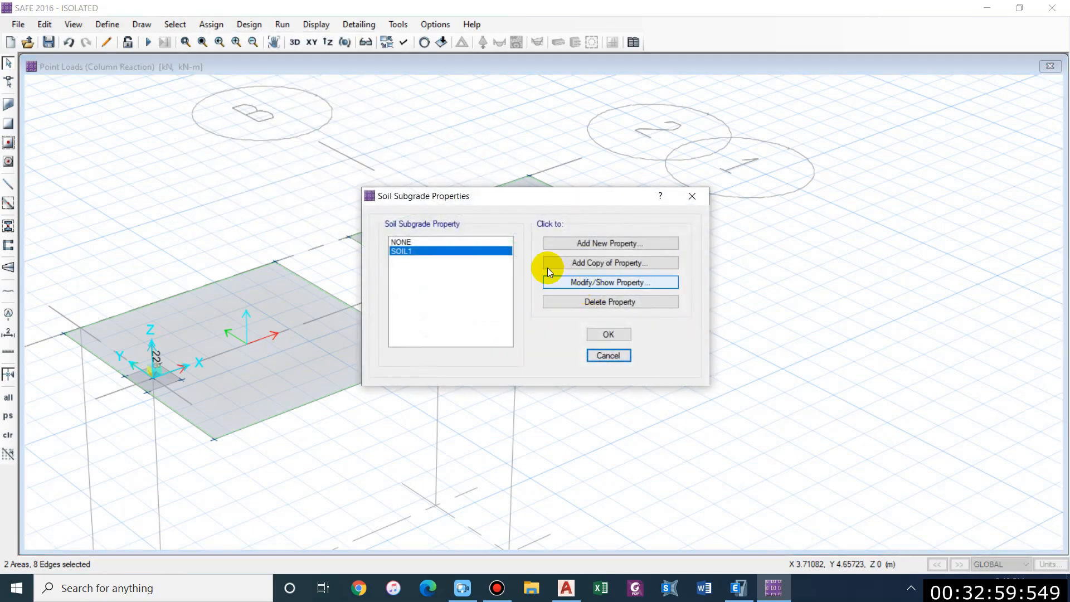
click(608, 334)
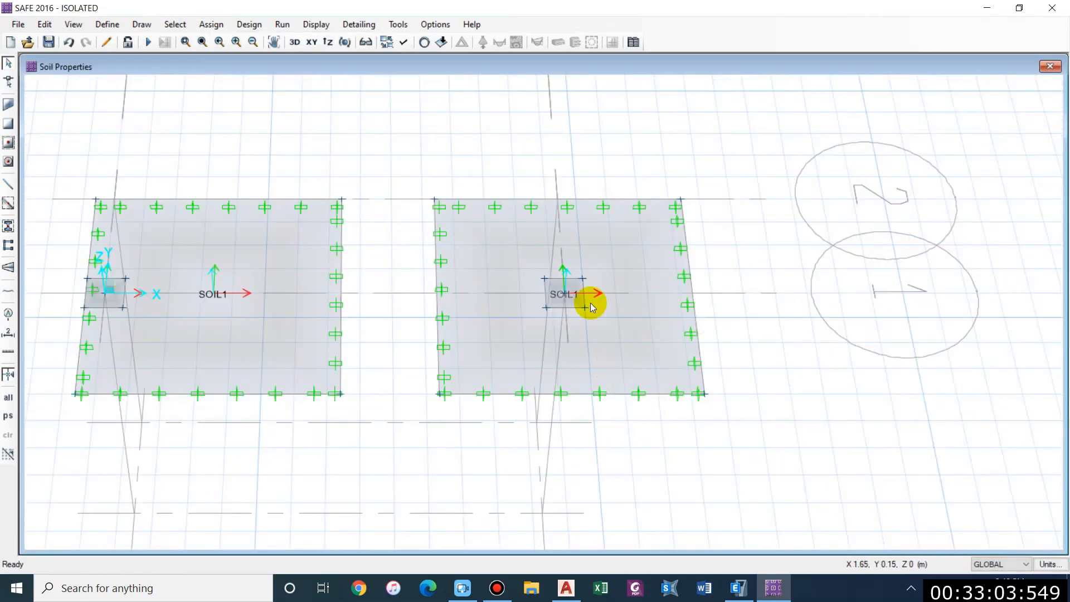
- Run the analysis and display the deformed shape with contours for the Service load combination
click(148, 42)
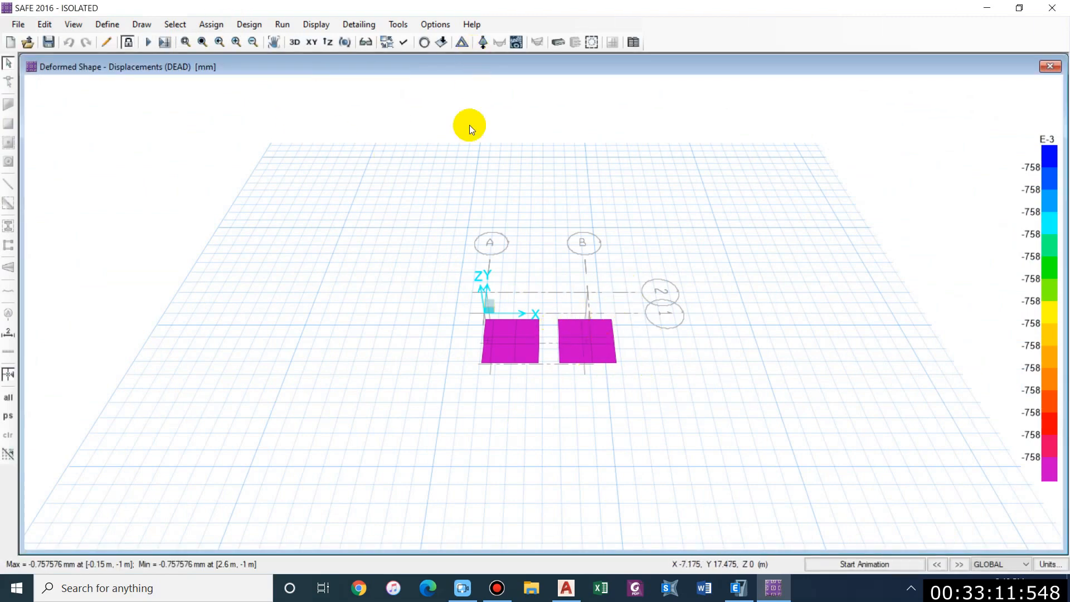
click(448, 44)
click(531, 192)
click(530, 192)
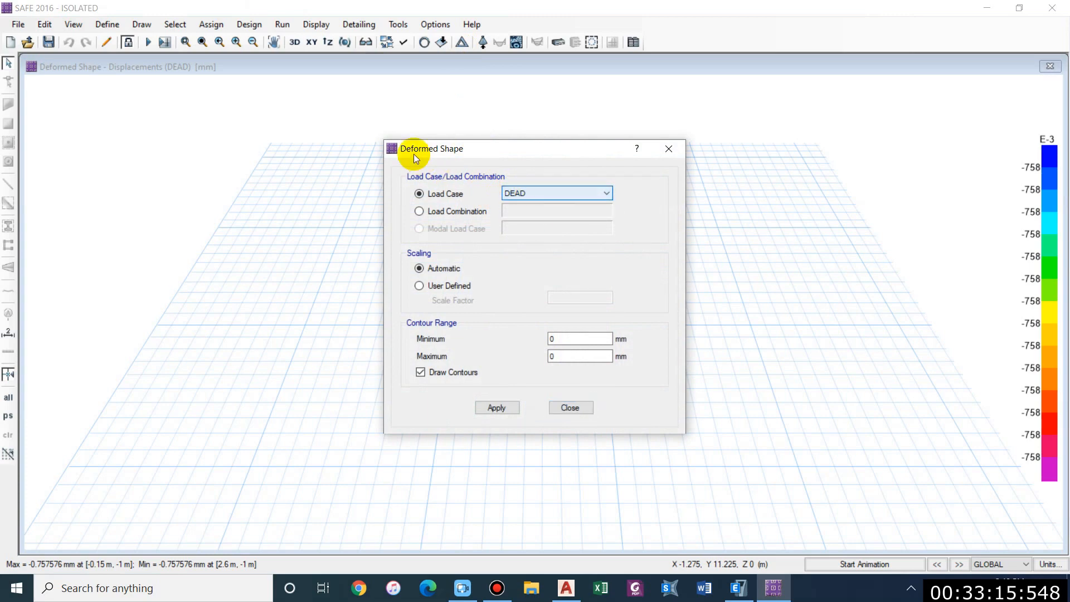
click(462, 215)
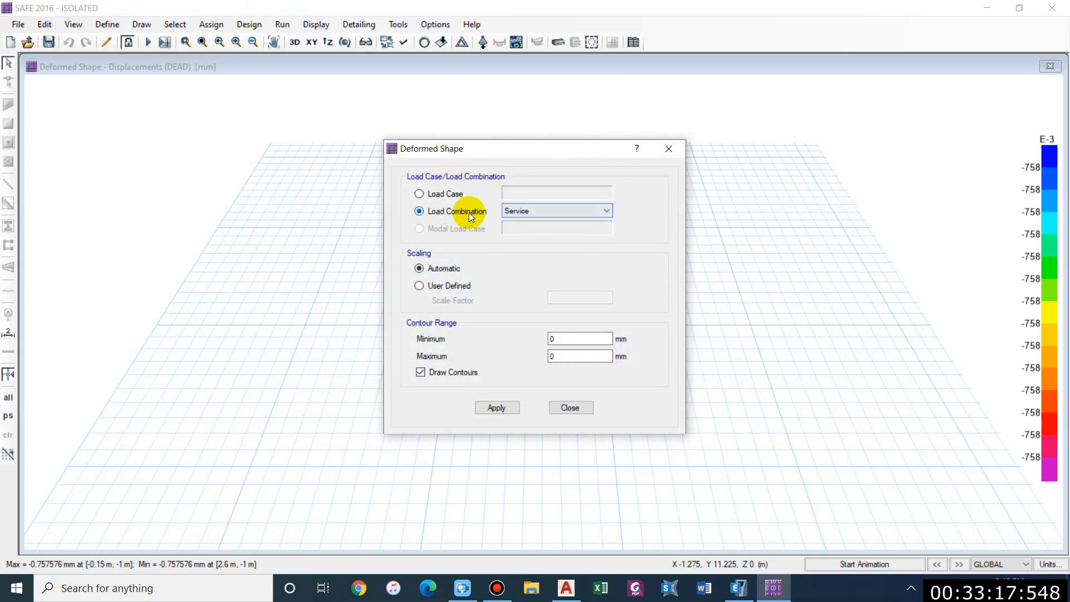
click(509, 408)
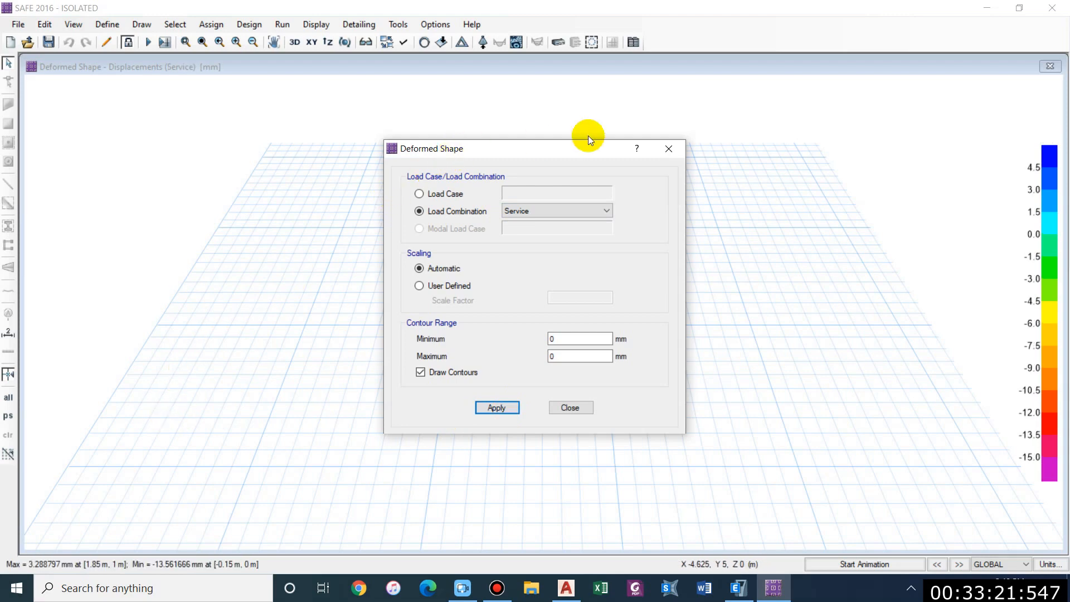
- Examine the Service displacement extremes and the tilt of the two footings in the 3D deformed shape
drag(589, 145, 733, 127)
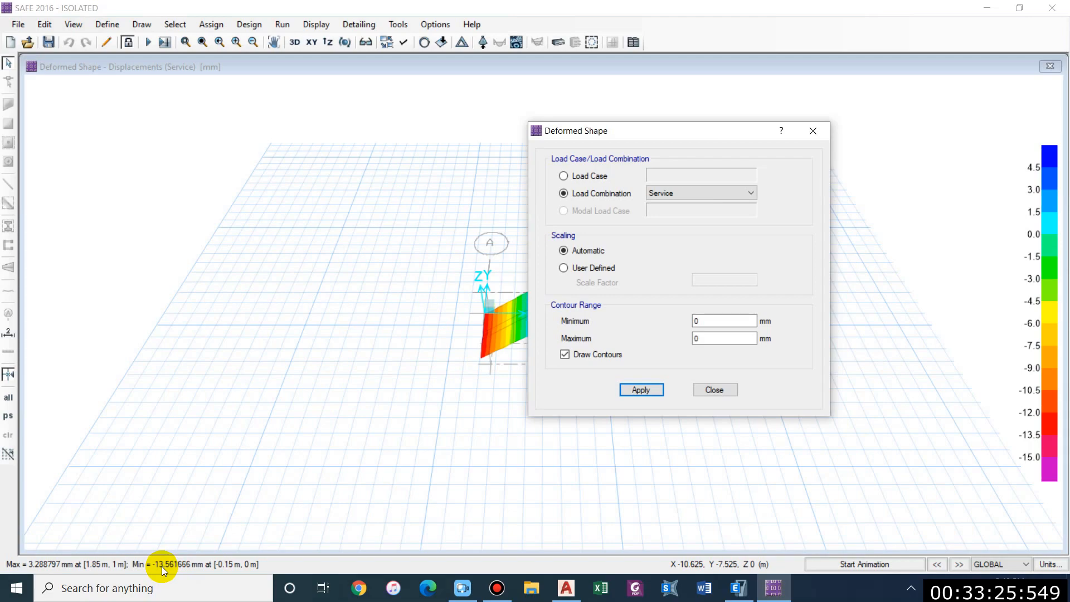
drag(616, 140, 82, 153)
shift+middle_drag(454, 419, 481, 279)
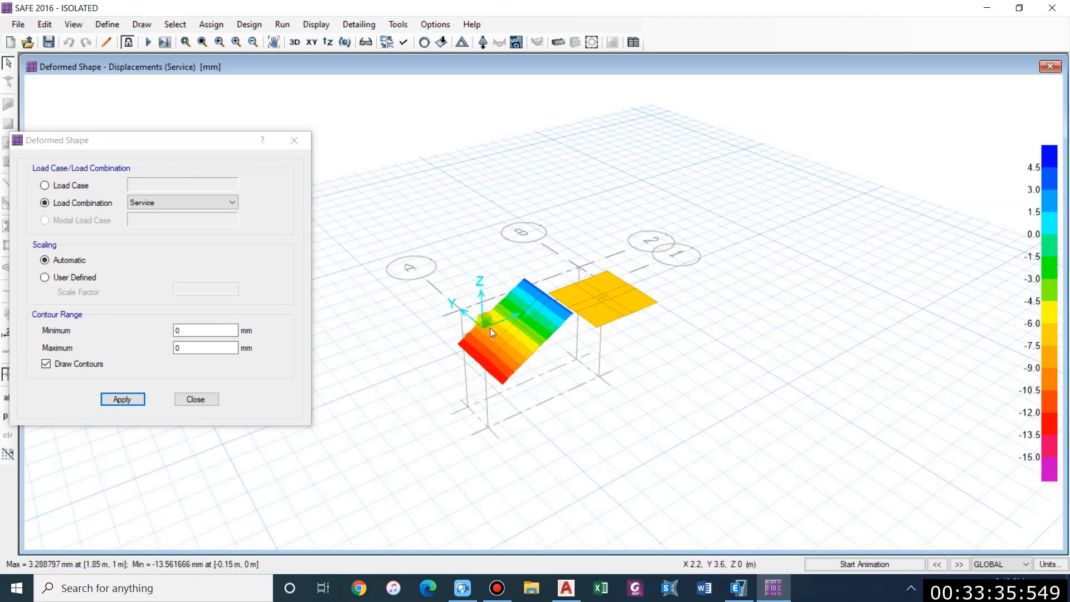
mouse_move(470, 321)
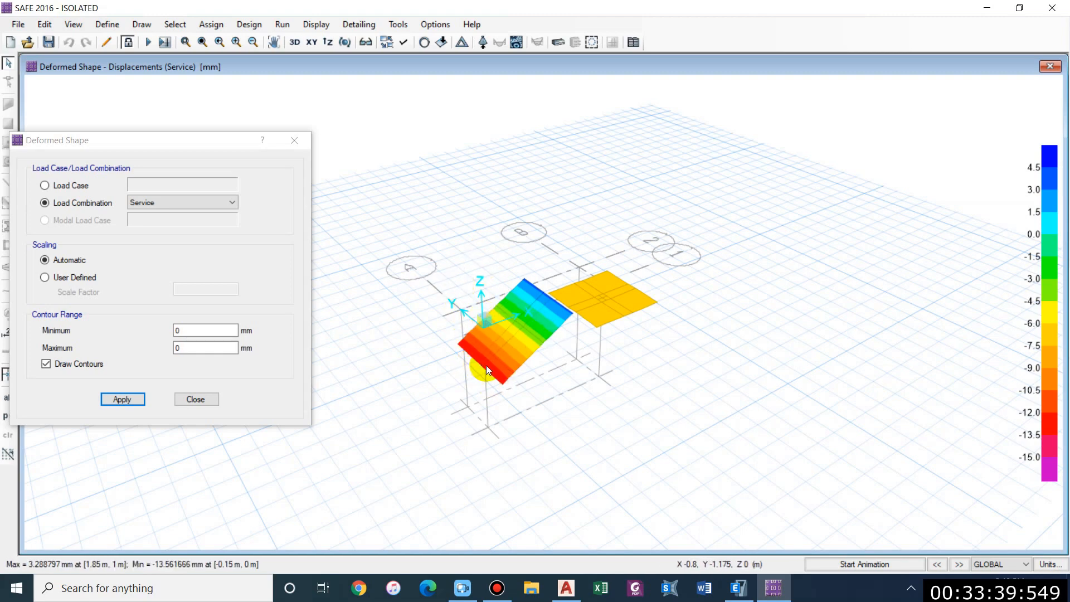
mouse_move(477, 339)
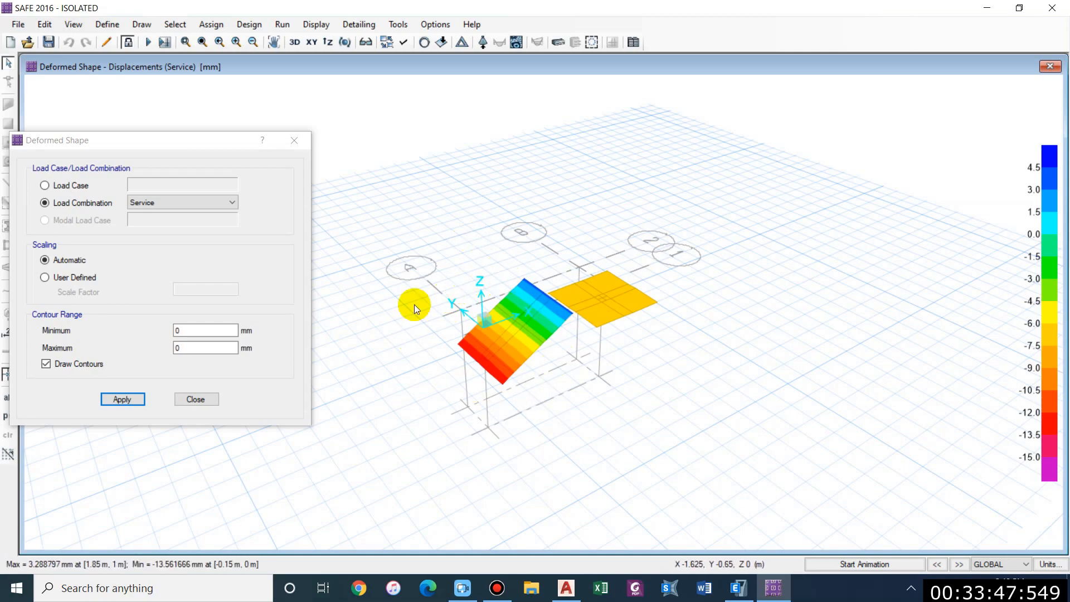
click(295, 142)
- Display the Service combination's soil pressure contours on the deformed shape and examine the pressures under both footings
click(483, 41)
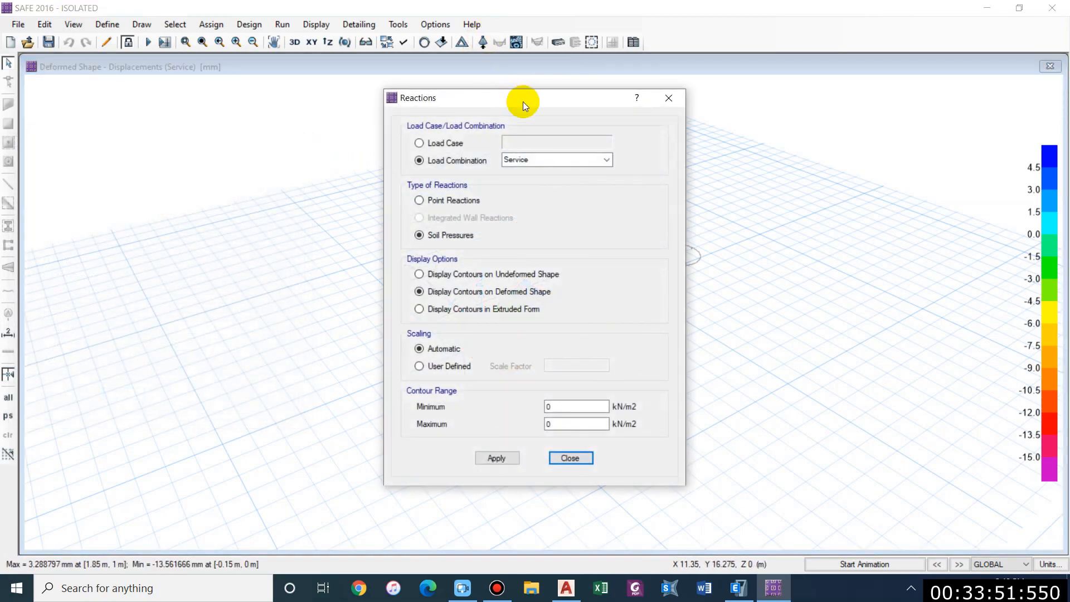
drag(523, 101, 157, 66)
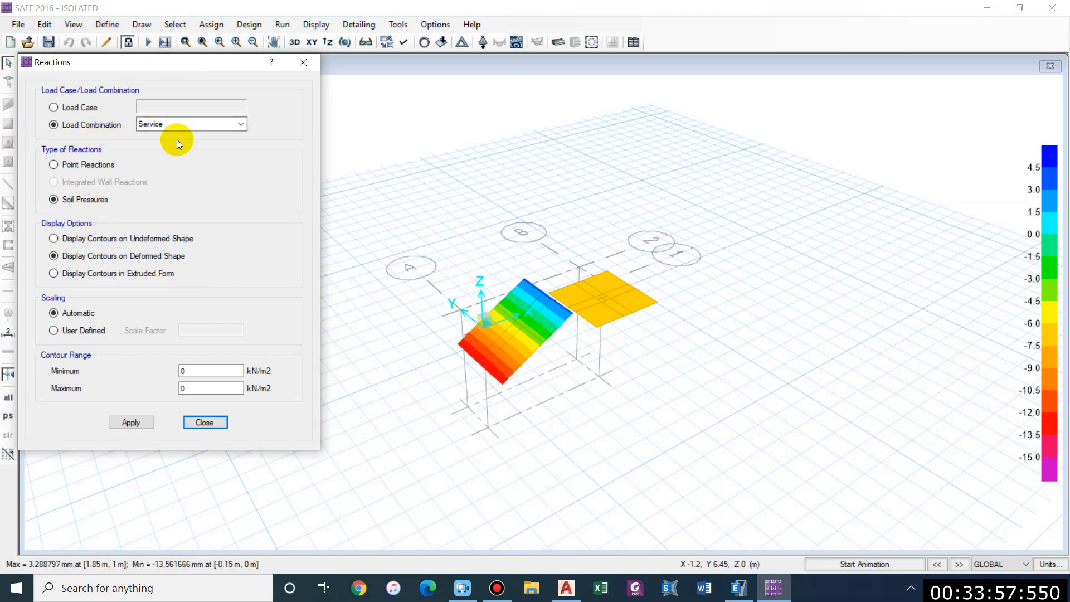
click(134, 423)
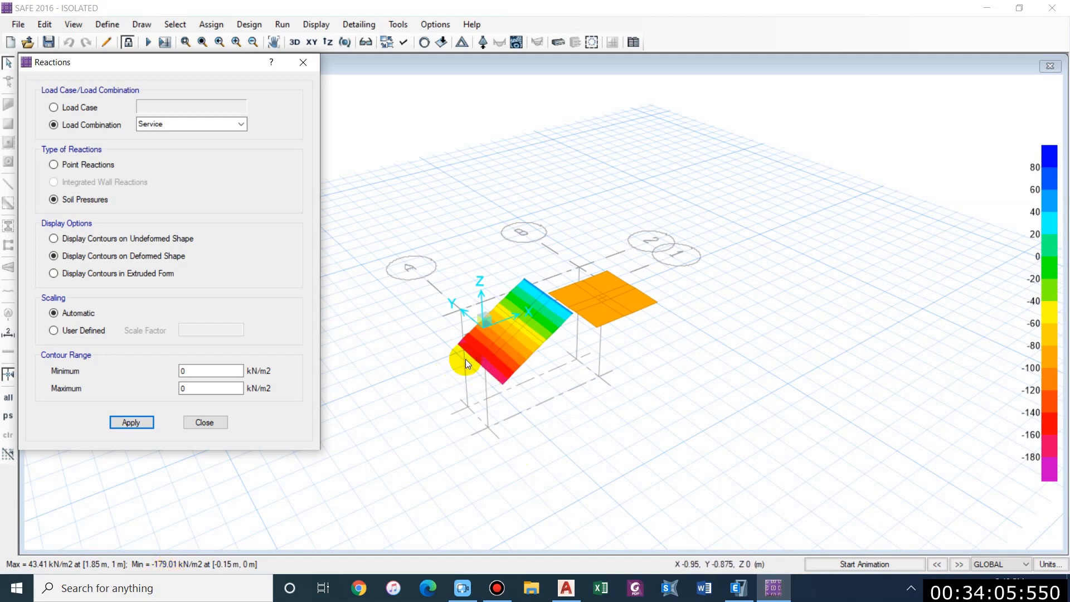
click(506, 353)
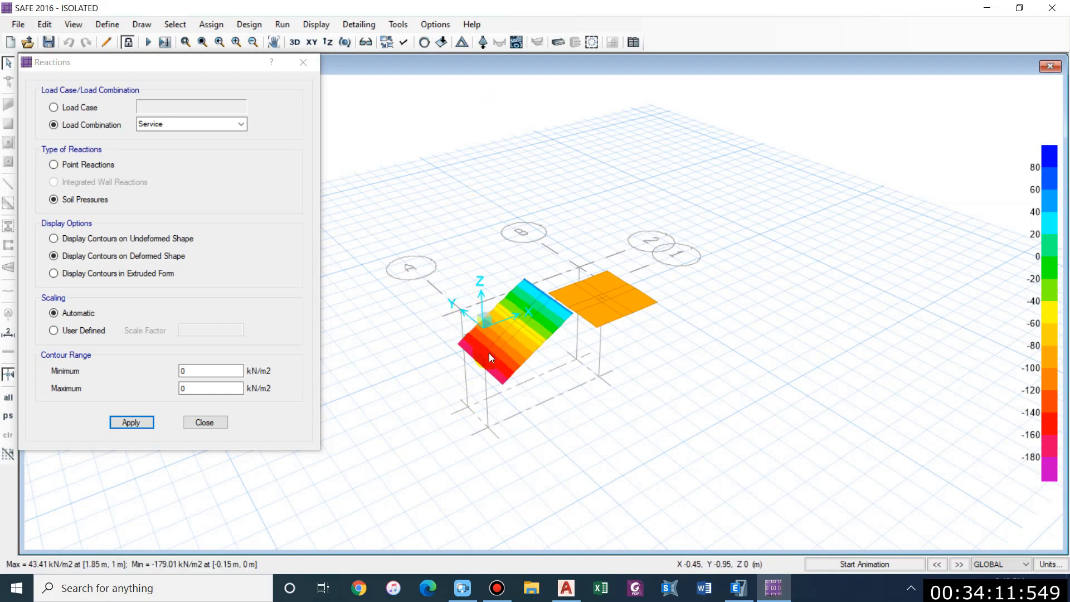
scroll(489, 349, up, 2)
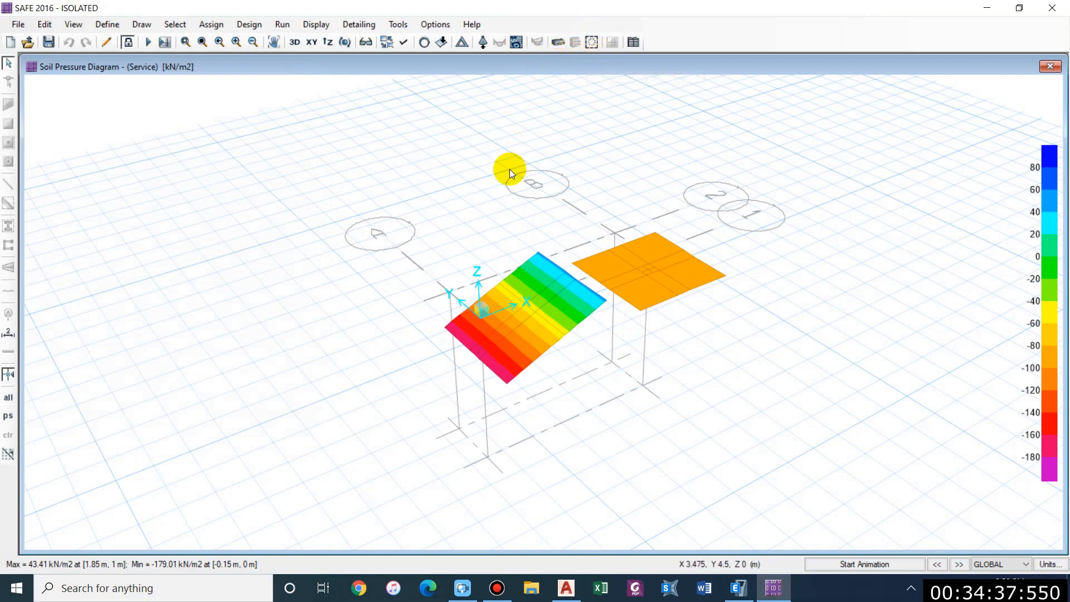
- Display the finite element based enveloping flexural reinforcement of the slabs for Direction 2 bottom rebar
click(559, 43)
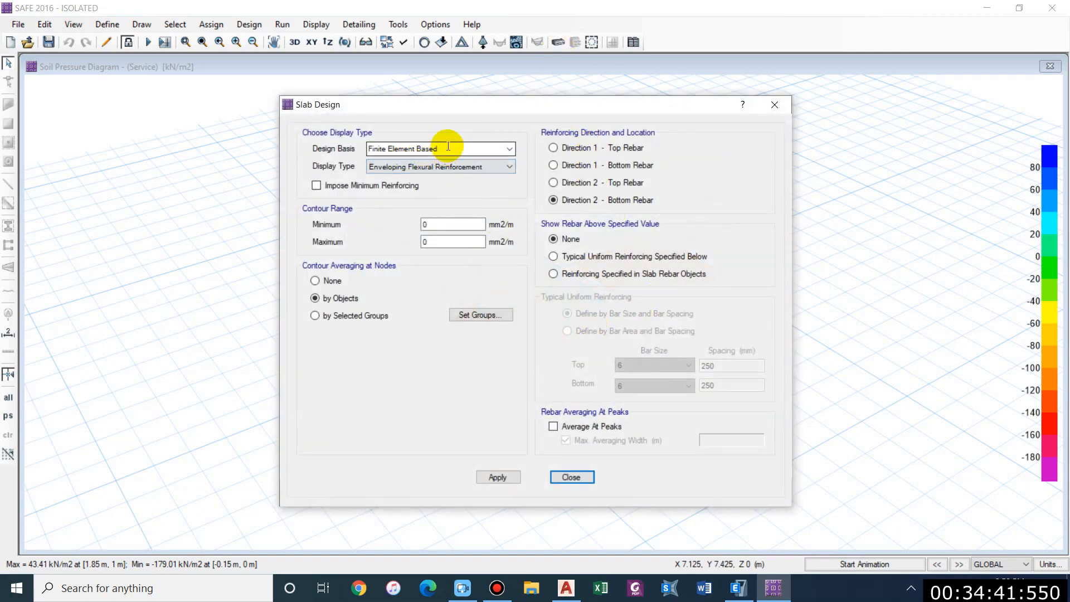
click(498, 477)
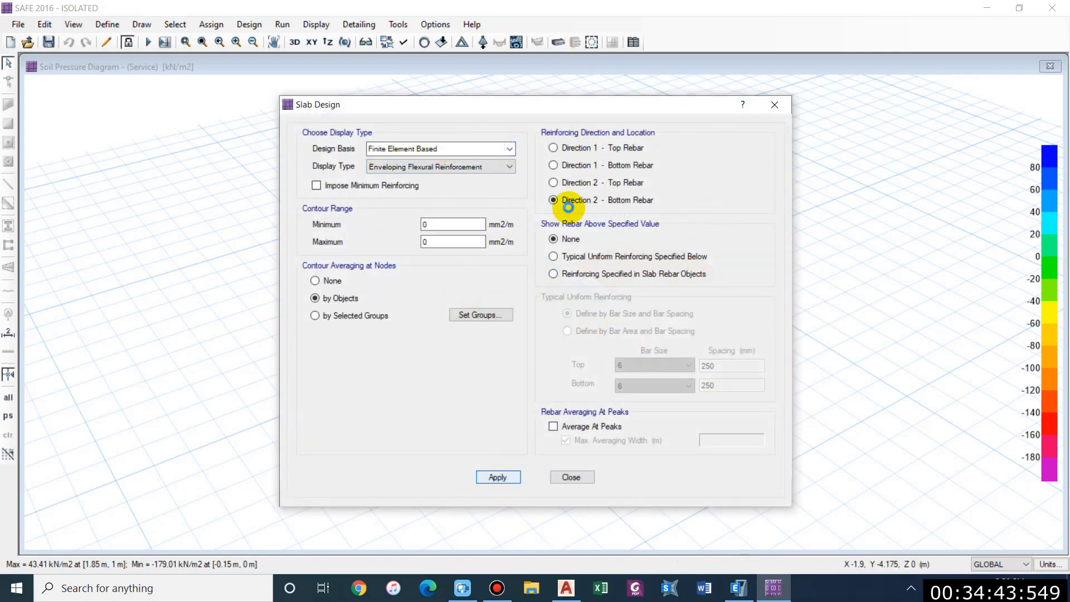
drag(588, 115, 228, 92)
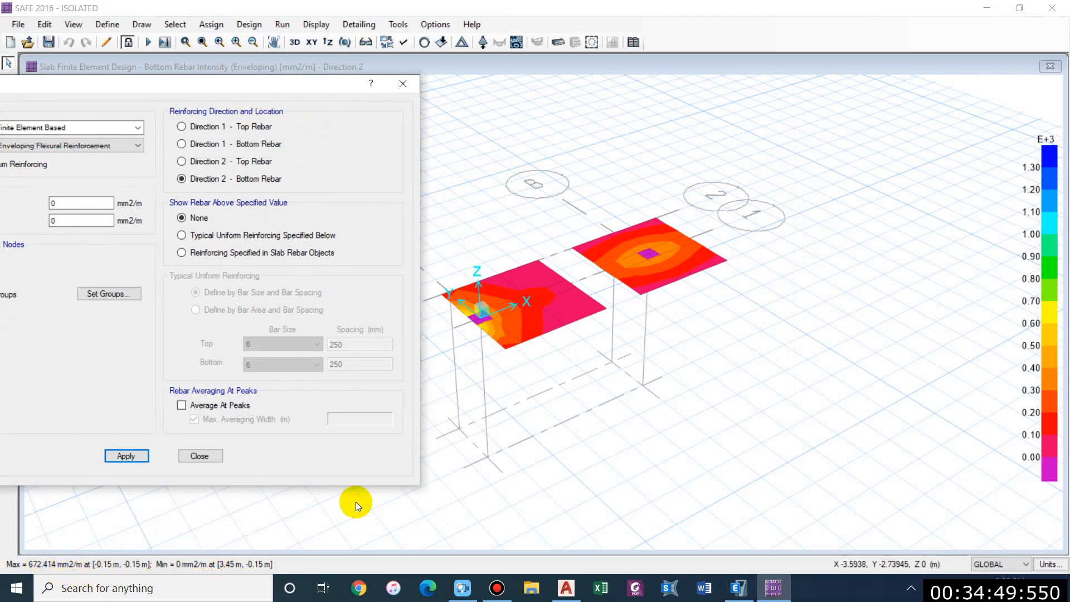
mouse_move(269, 85)
mouse_down()
mouse_move(291, 76)
mouse_move(276, 72)
mouse_up()
- Display the slab reinforcement contours for Direction 1 top, Direction 1 bottom and Direction 2 top rebar in turn
click(236, 114)
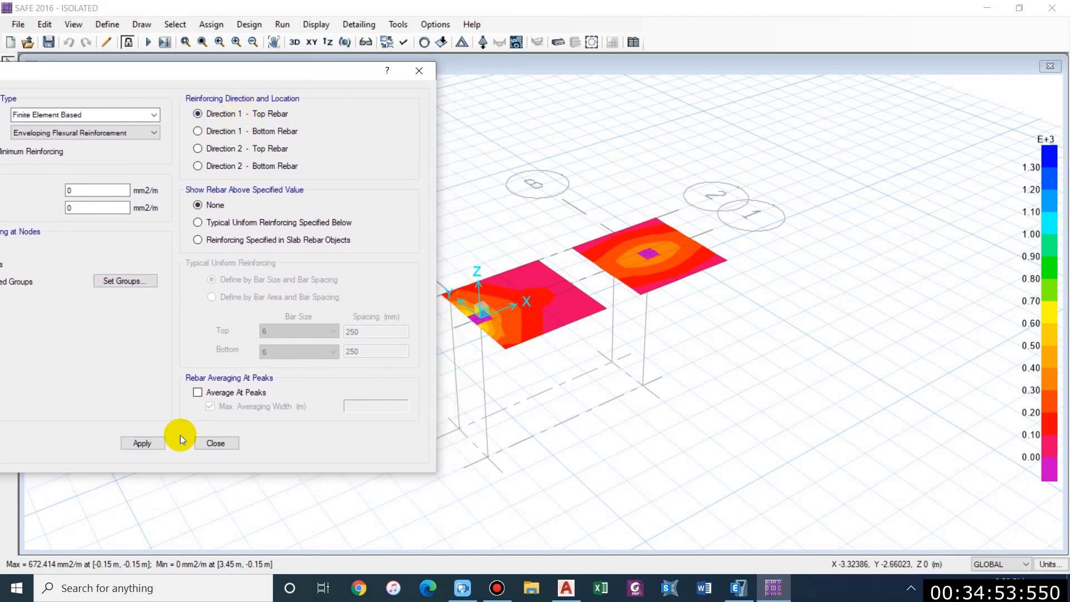
click(149, 445)
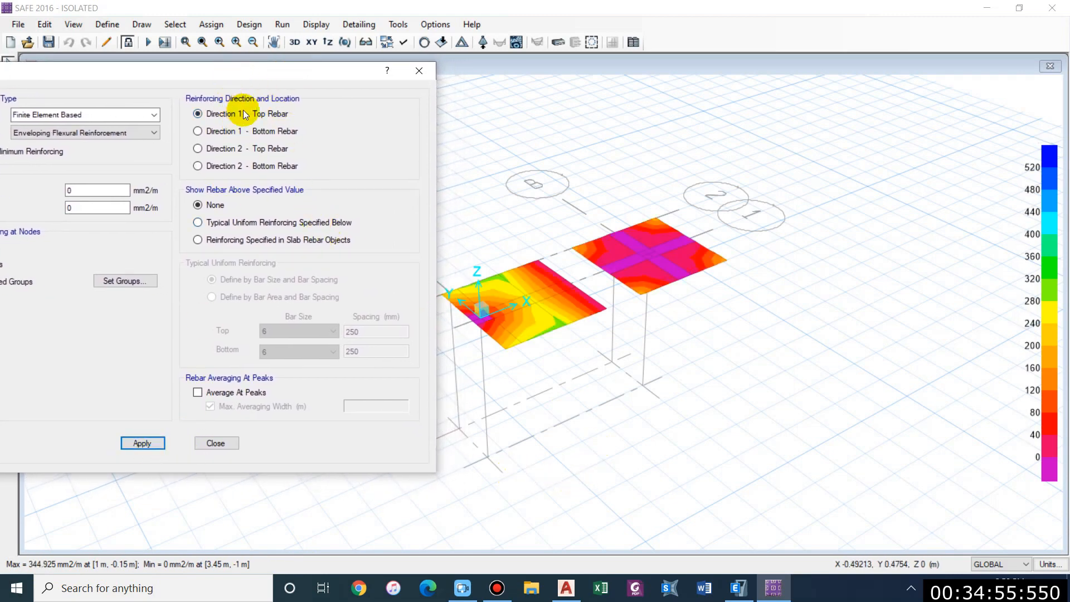
click(246, 131)
click(144, 443)
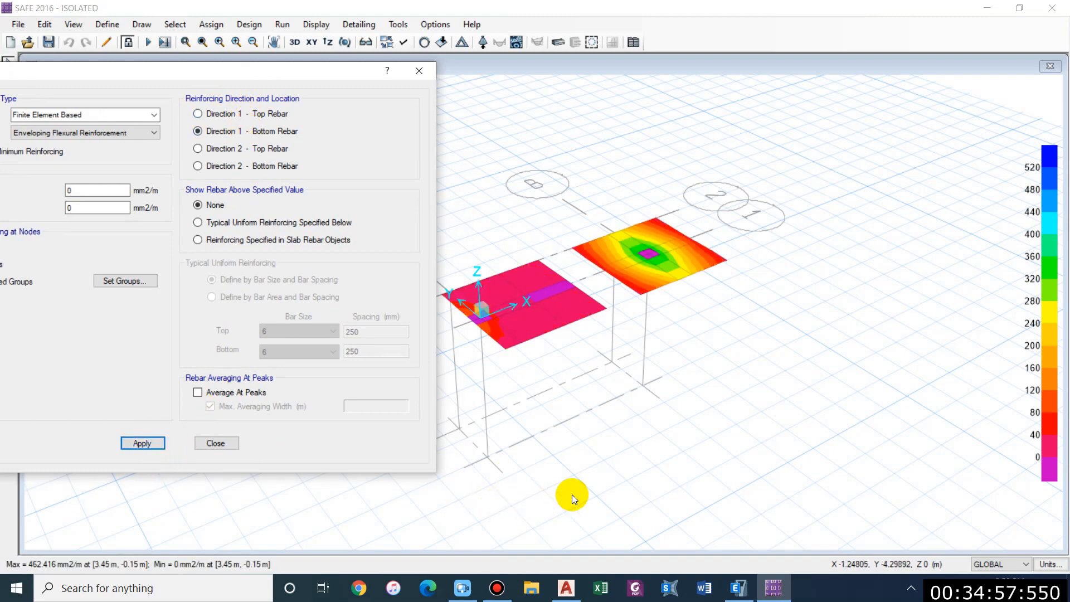
click(256, 149)
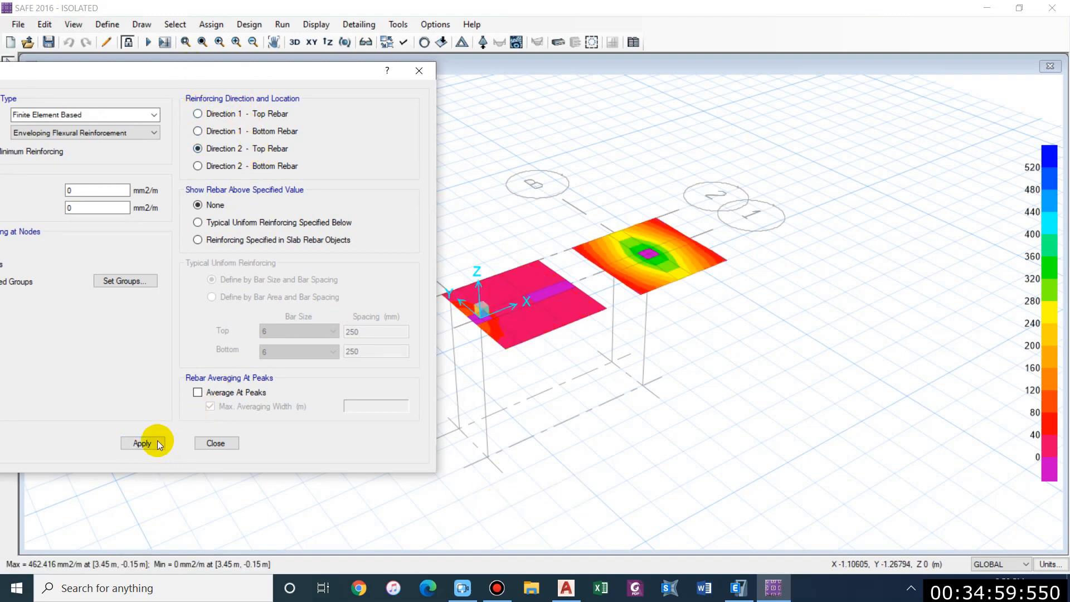
click(143, 444)
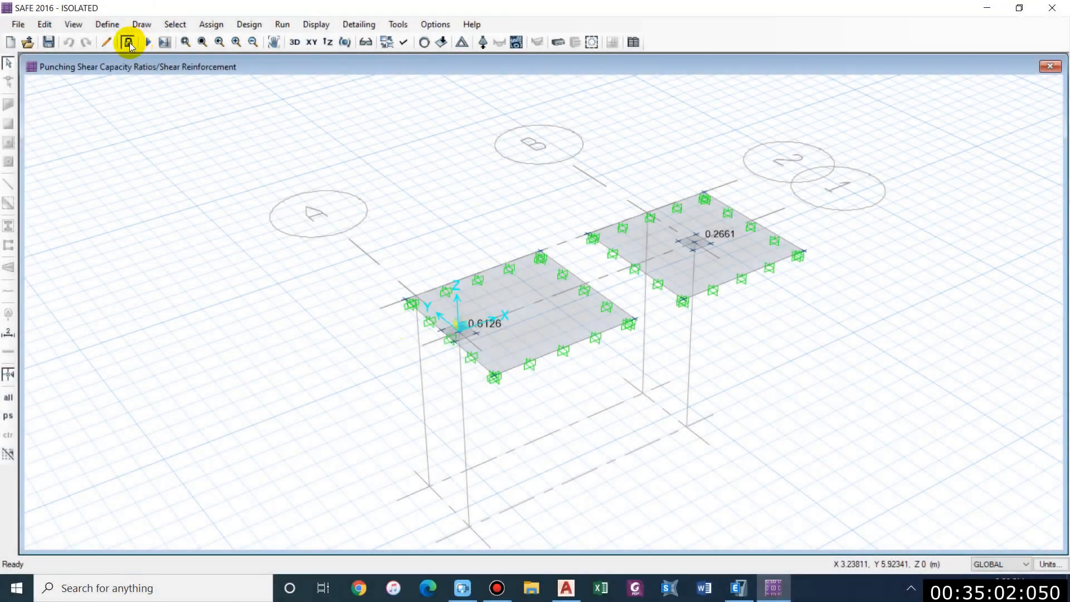
- Unlock the model and set beam property BEAM1 to M20 concrete with Fe500 for both rebar and shear rebar
click(128, 43)
click(574, 342)
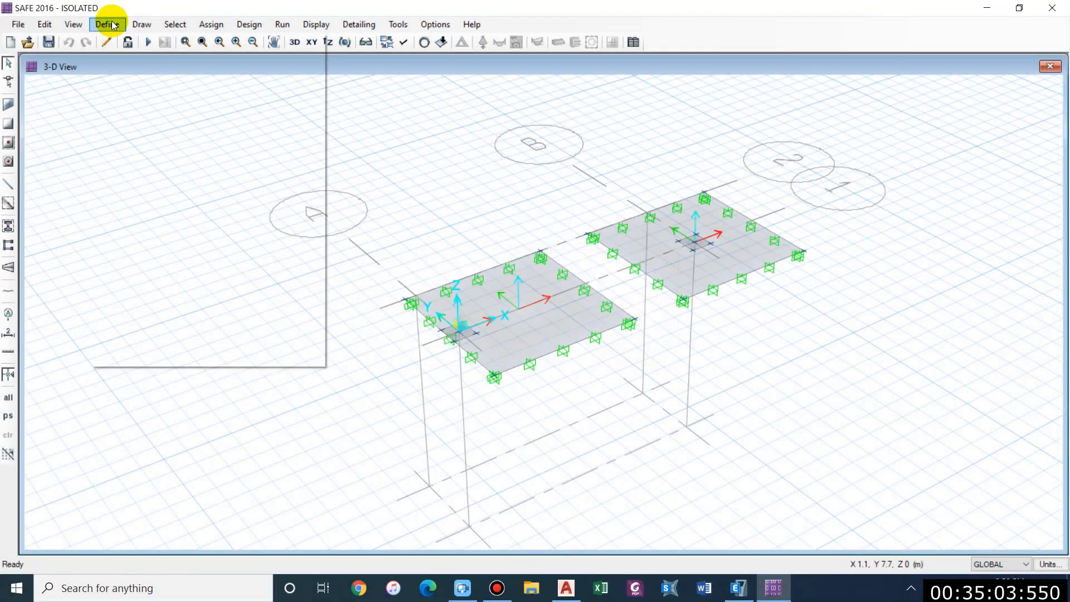
click(107, 24)
click(145, 76)
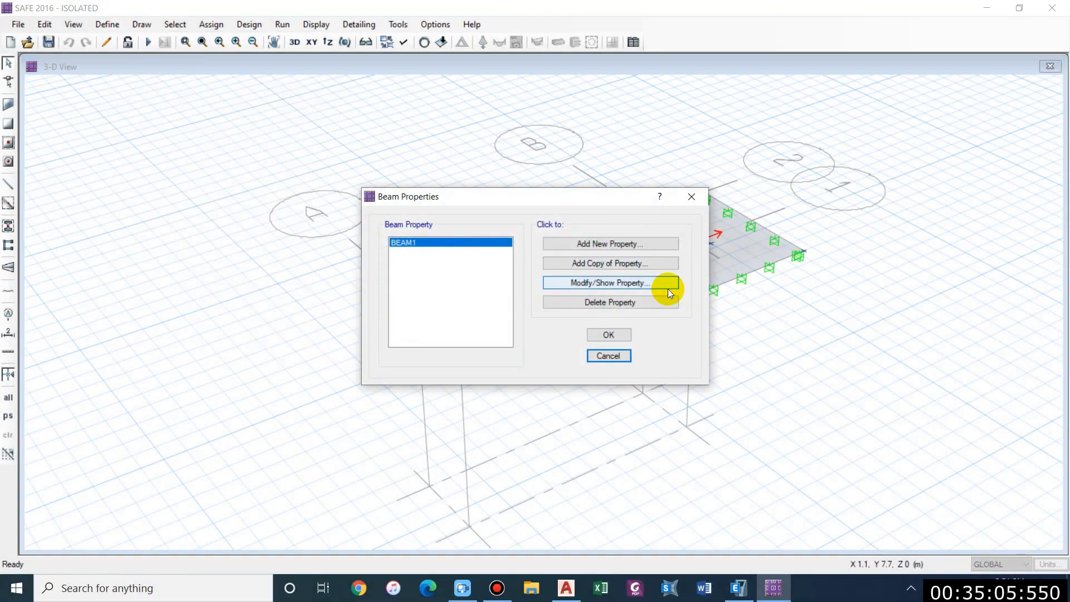
click(626, 284)
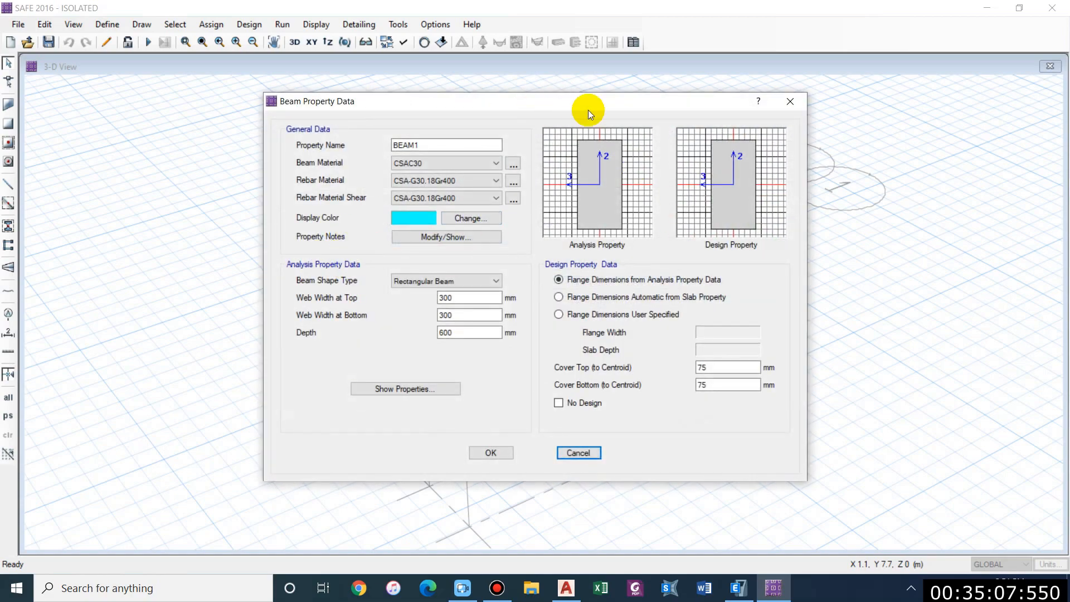
drag(420, 143, 315, 137)
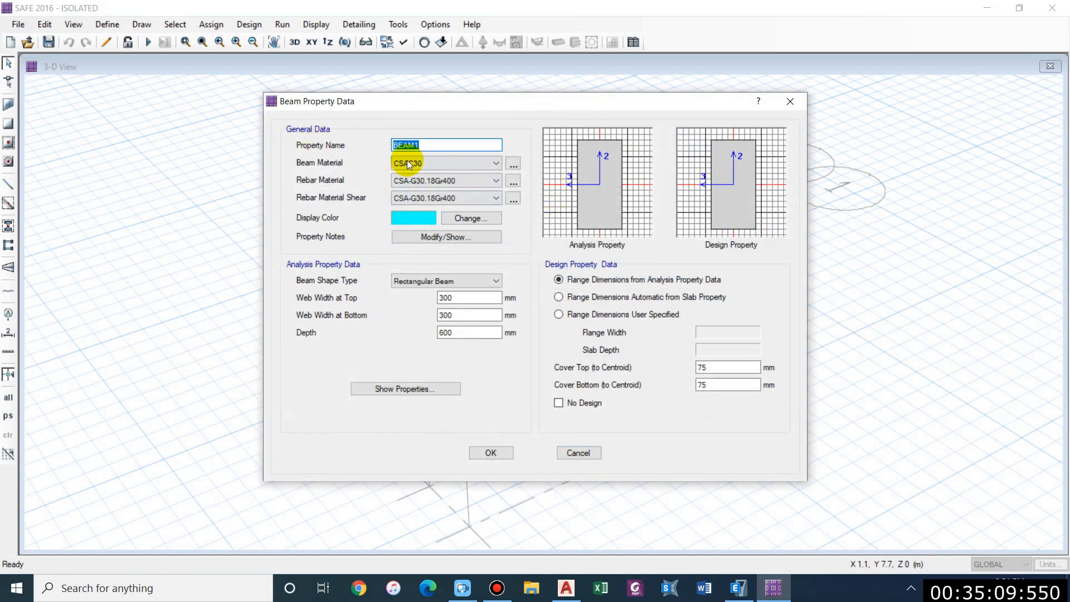
click(445, 164)
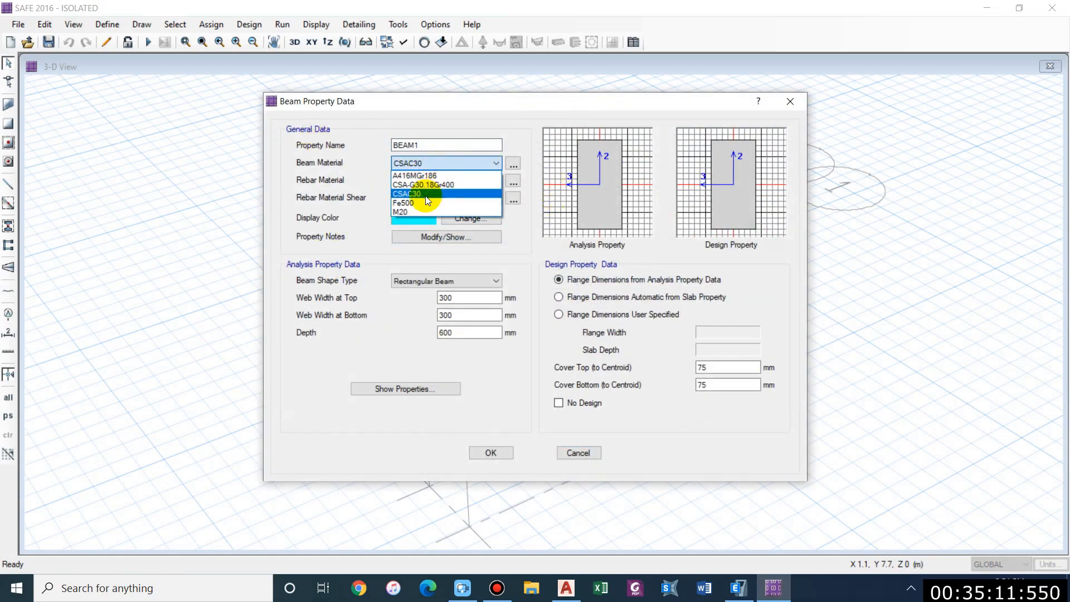
click(403, 204)
click(392, 181)
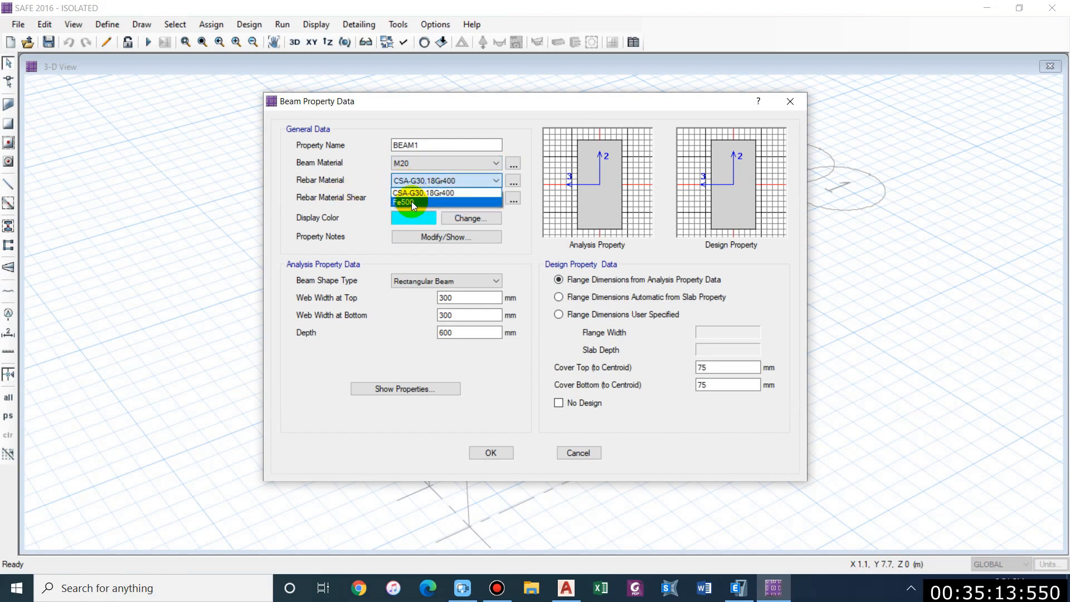
click(411, 202)
click(401, 199)
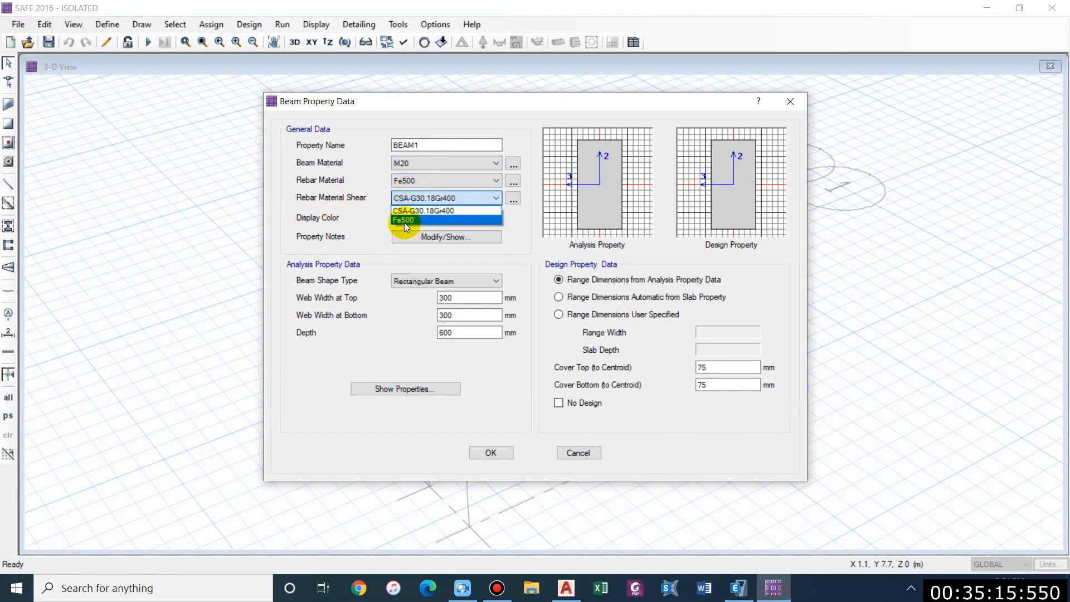
click(403, 221)
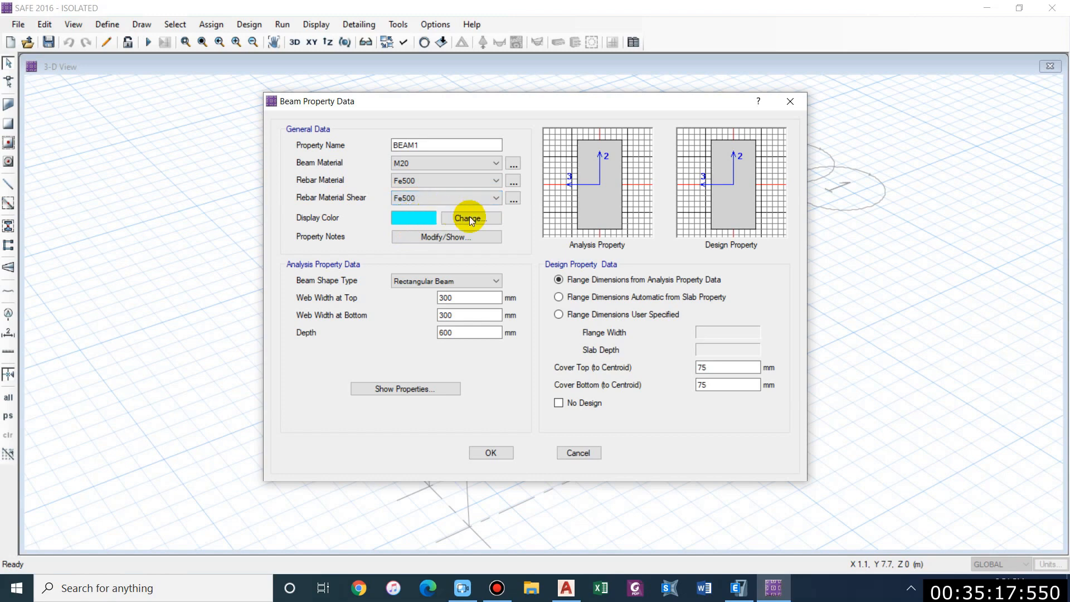
- Set the rectangular BEAM1 section's depth to 400 mm, keeping both web widths at 300 mm
click(440, 280)
click(440, 280)
key(Tab)
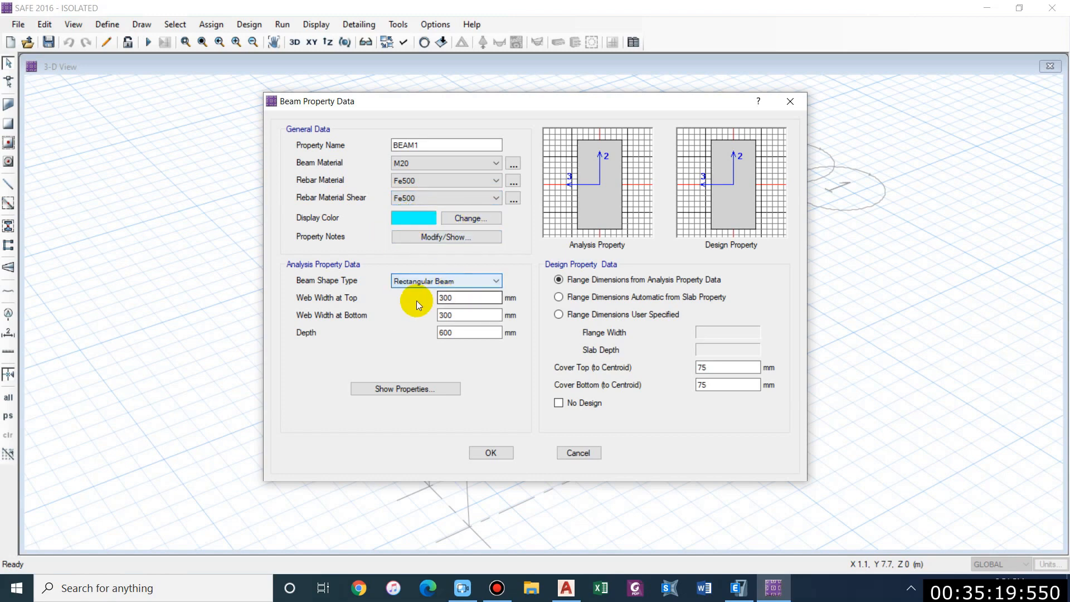
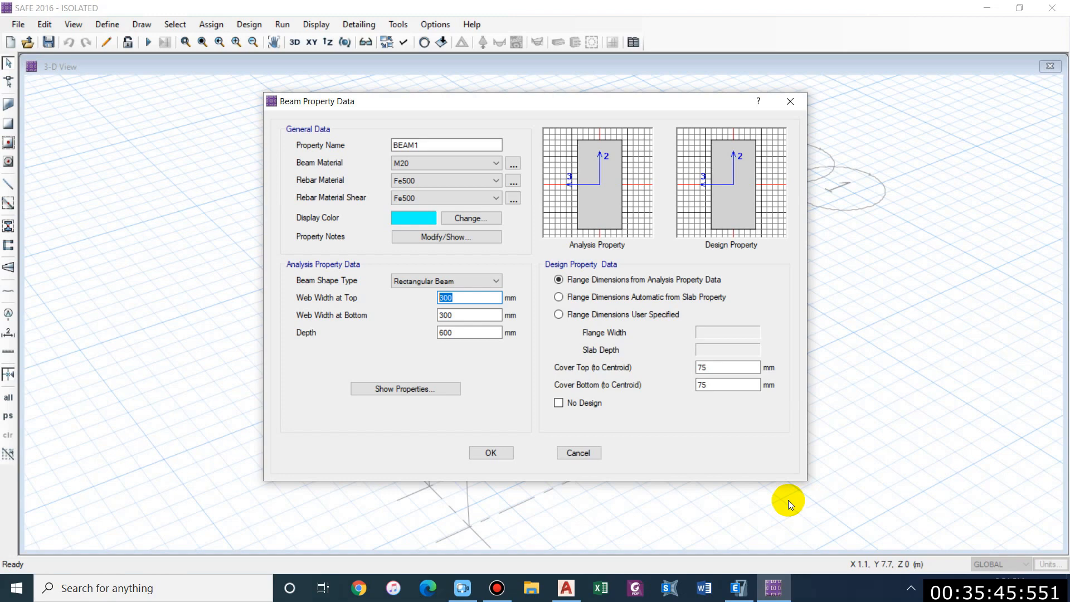
key(Tab)
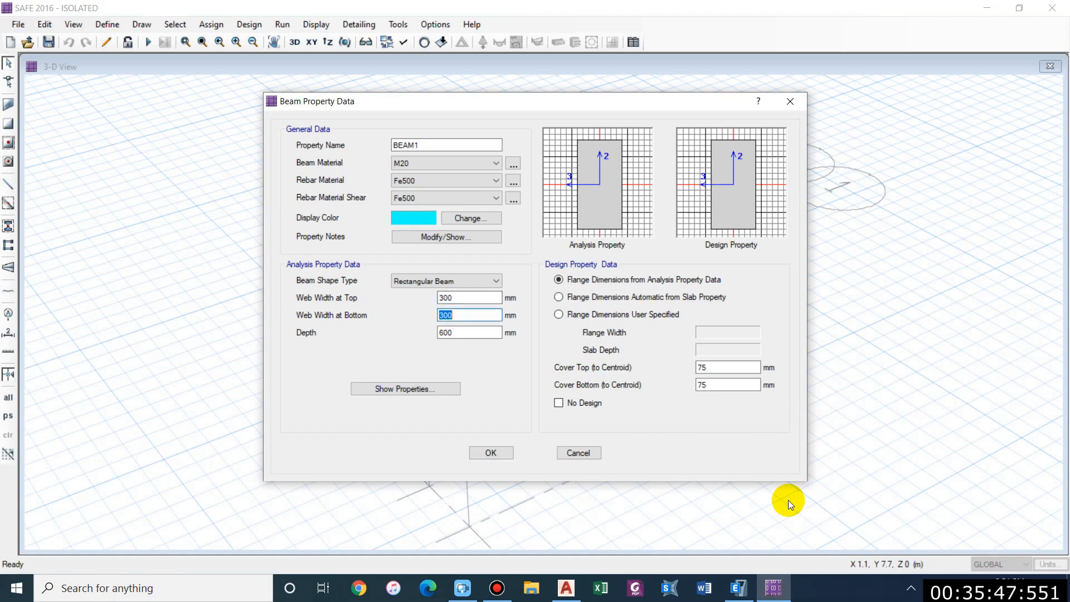
key(Tab)
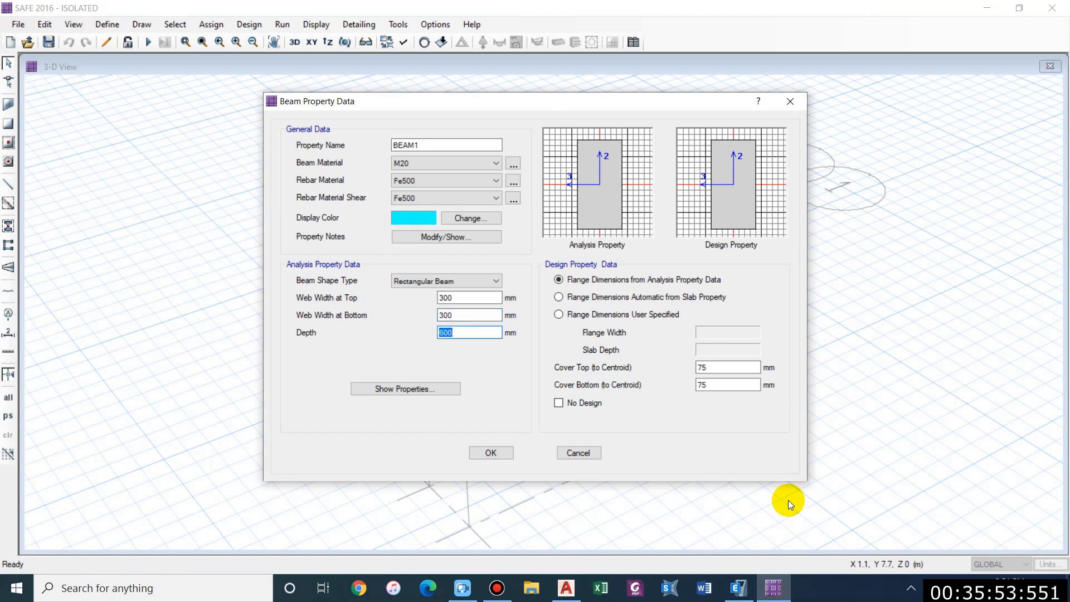
text(400)
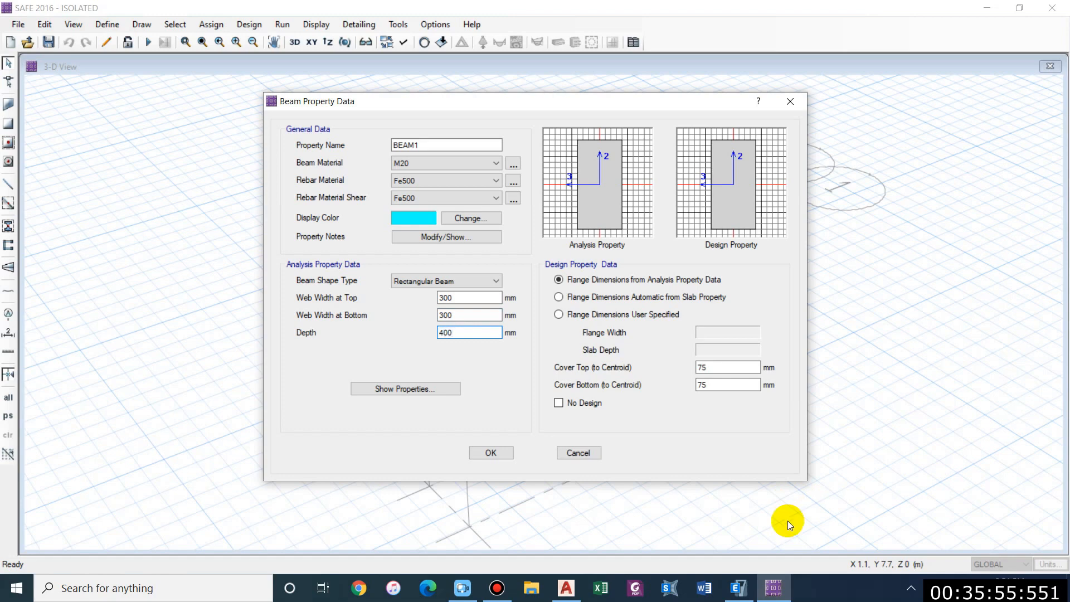
- Set BEAM1's top and bottom cover to centroid to 50 mm and accept the beam property
double_click(717, 368)
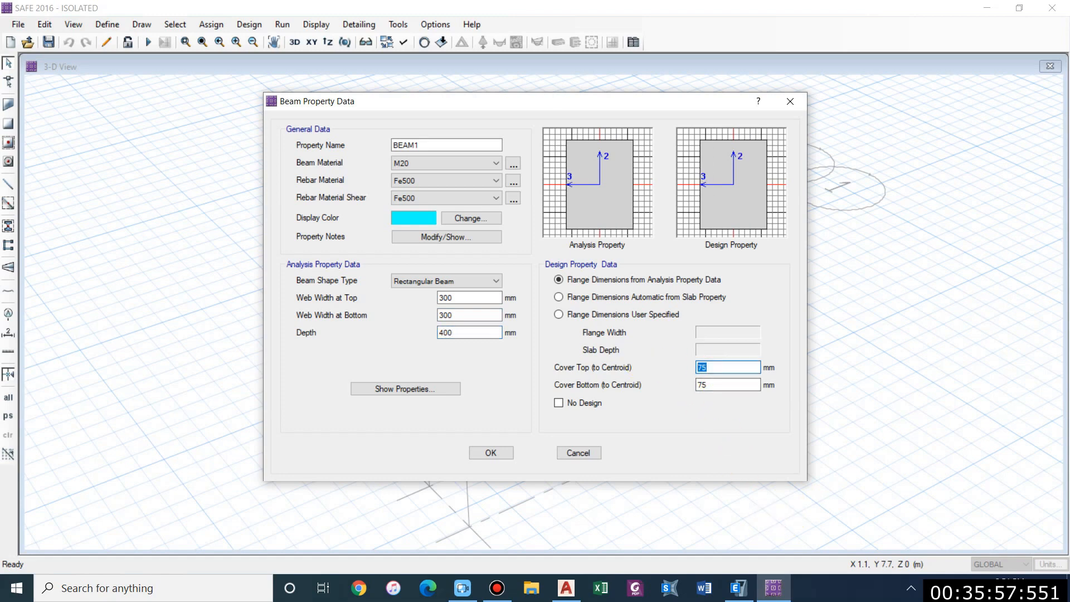
text(50)
key(Tab)
text(50)
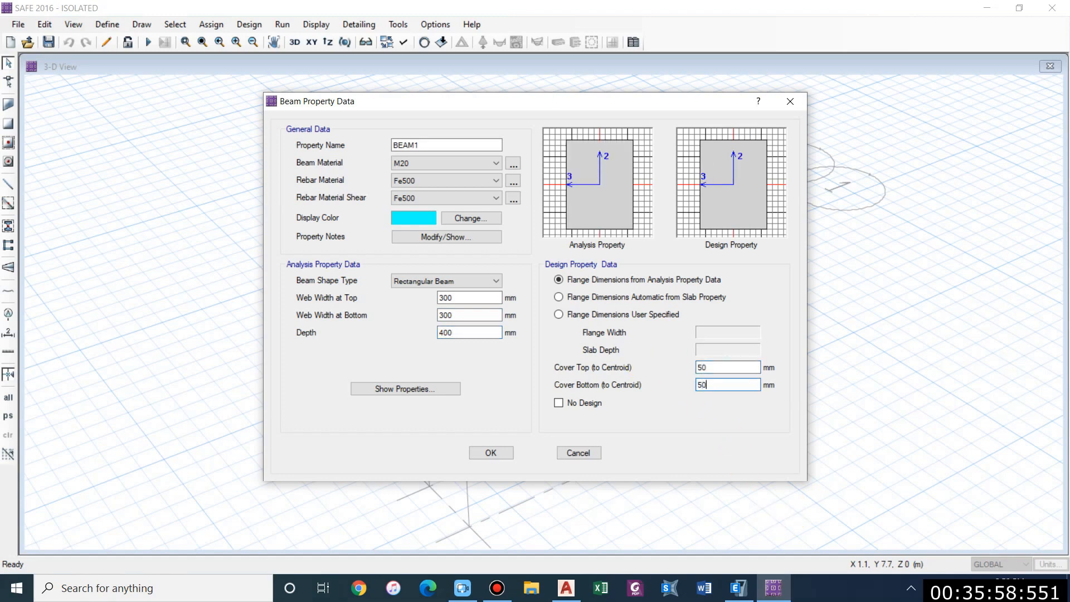
click(501, 455)
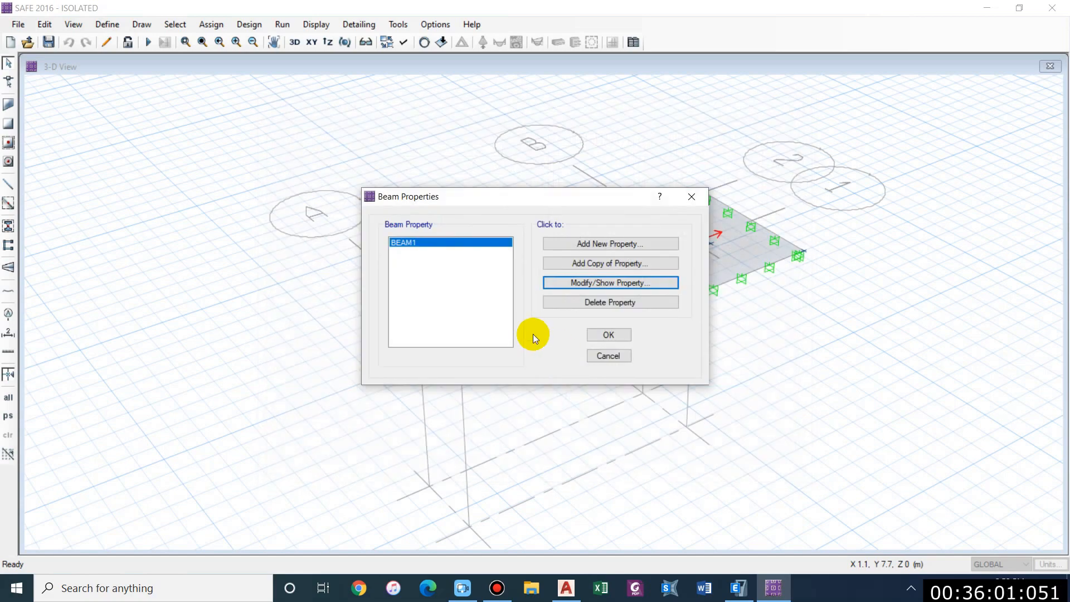
click(600, 334)
- In plan view, draw a straight BEAM1 beam along grid 1 from A-1 through B-1 to the far edge of the grid B footing
click(311, 42)
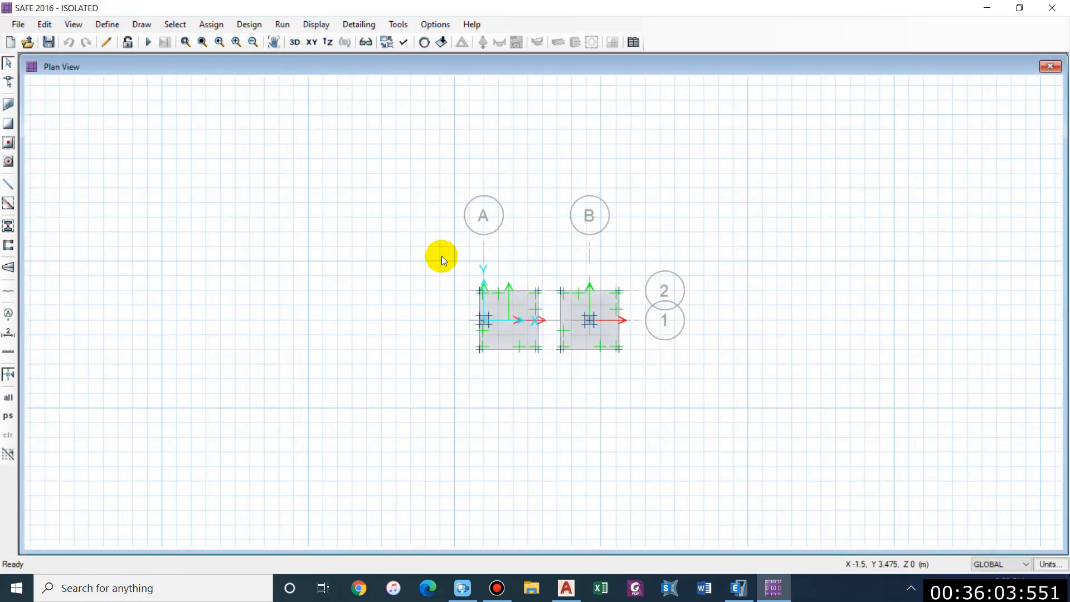
scroll(442, 256, up, 1)
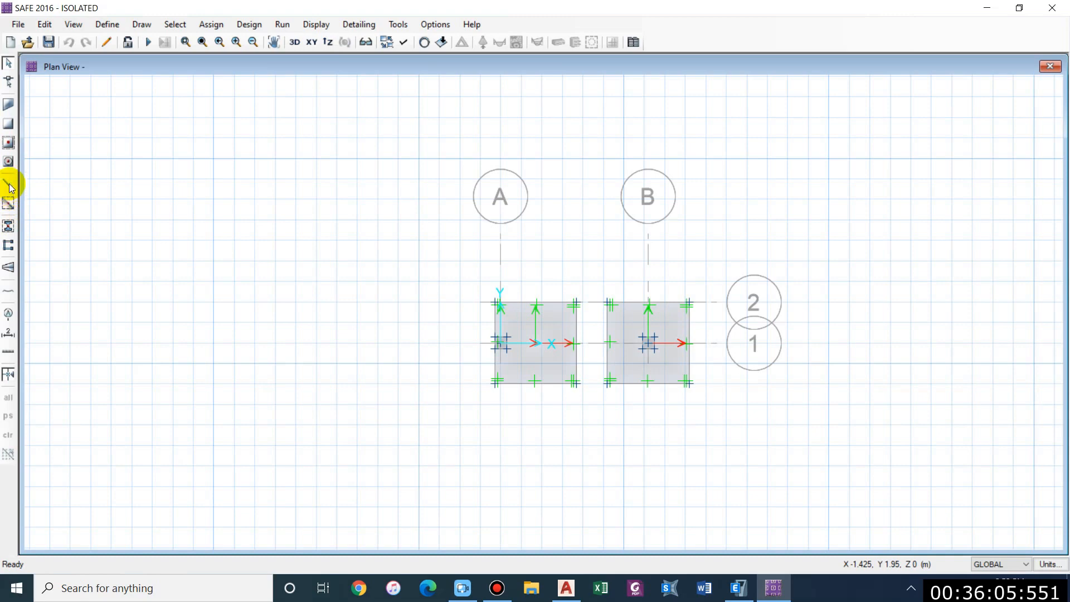
click(9, 184)
click(350, 395)
click(555, 392)
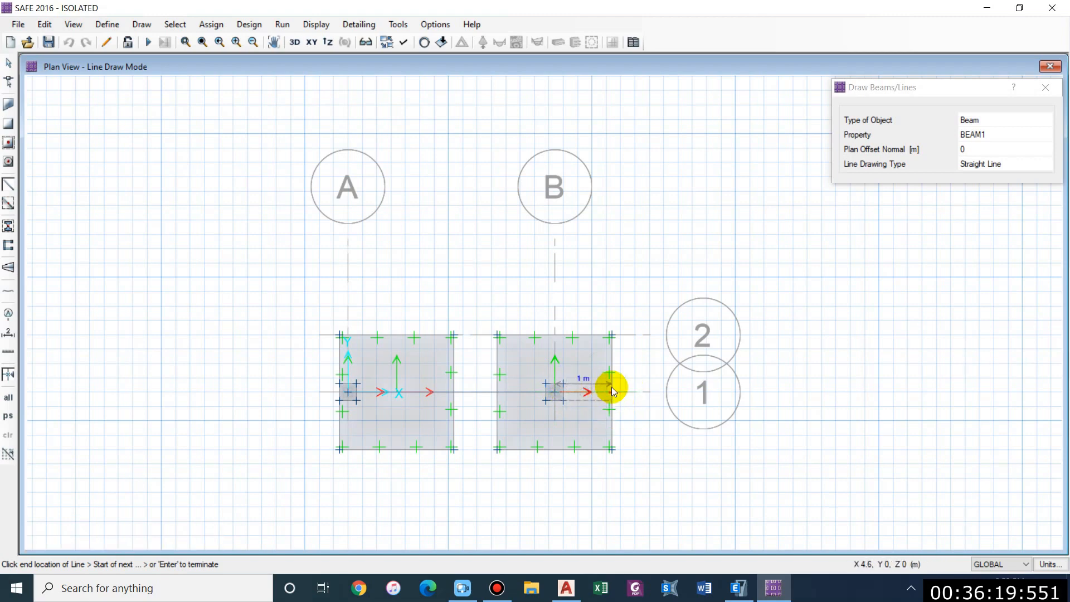
key(Escape)
- Start drawing layer B column-type design strips with start and end widths of 1 m on both sides
click(142, 24)
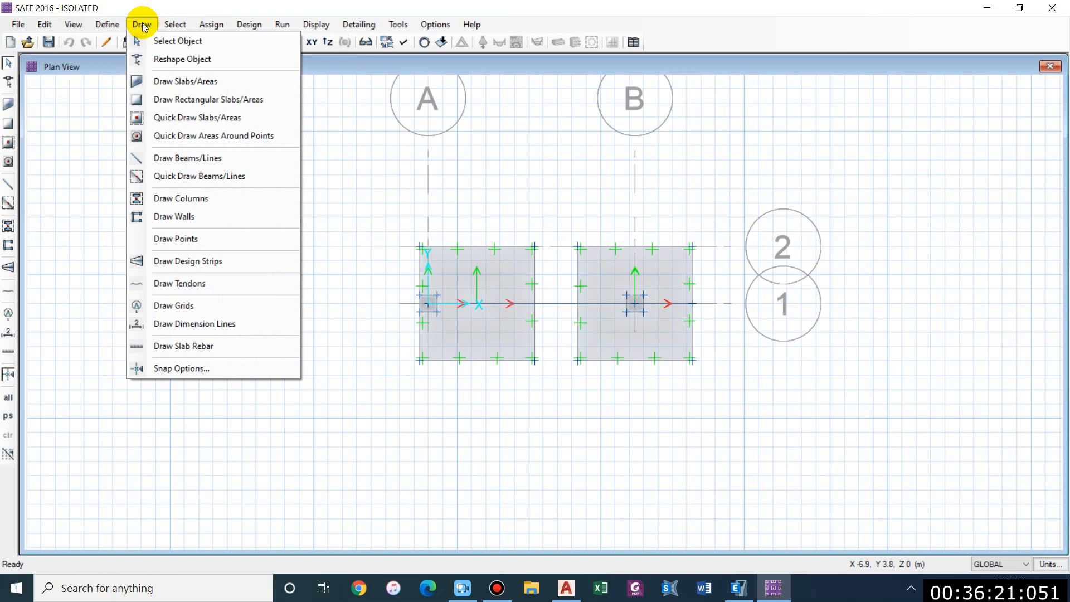
click(190, 261)
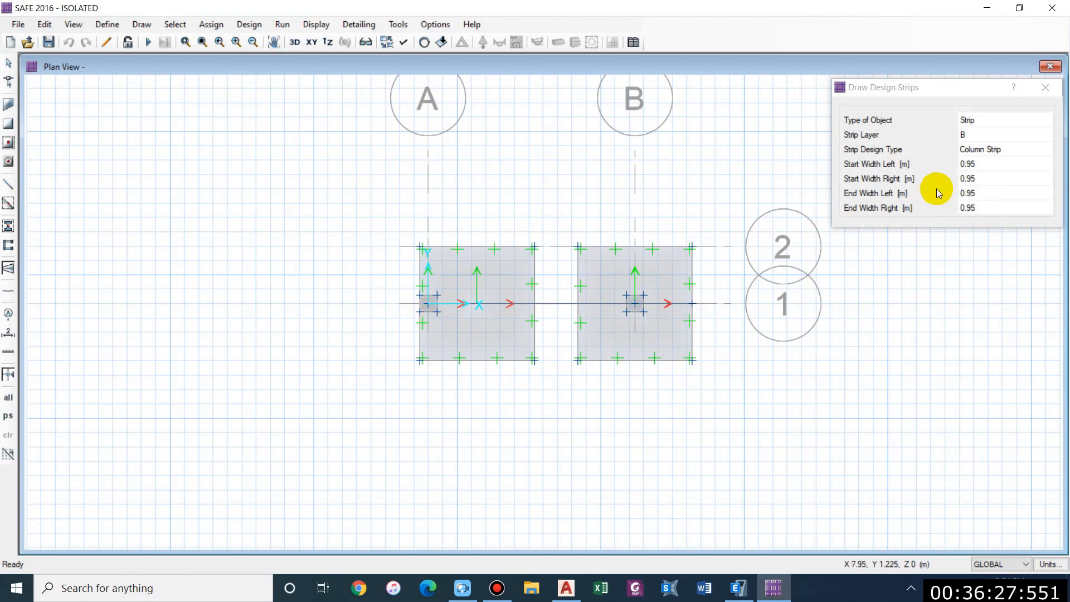
click(974, 164)
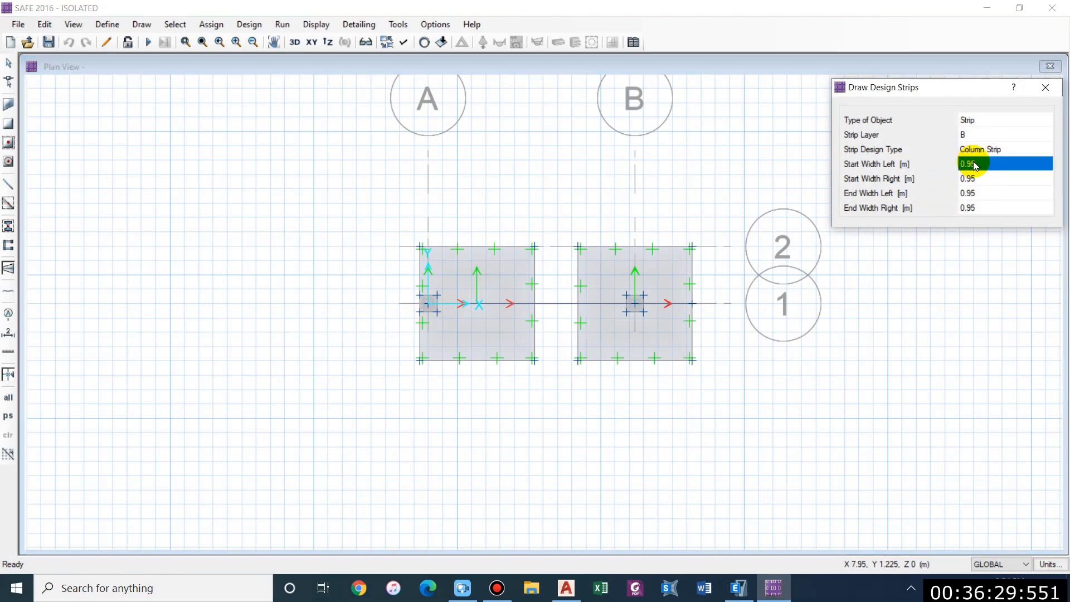
text(1)
click(986, 177)
text(1)
click(989, 194)
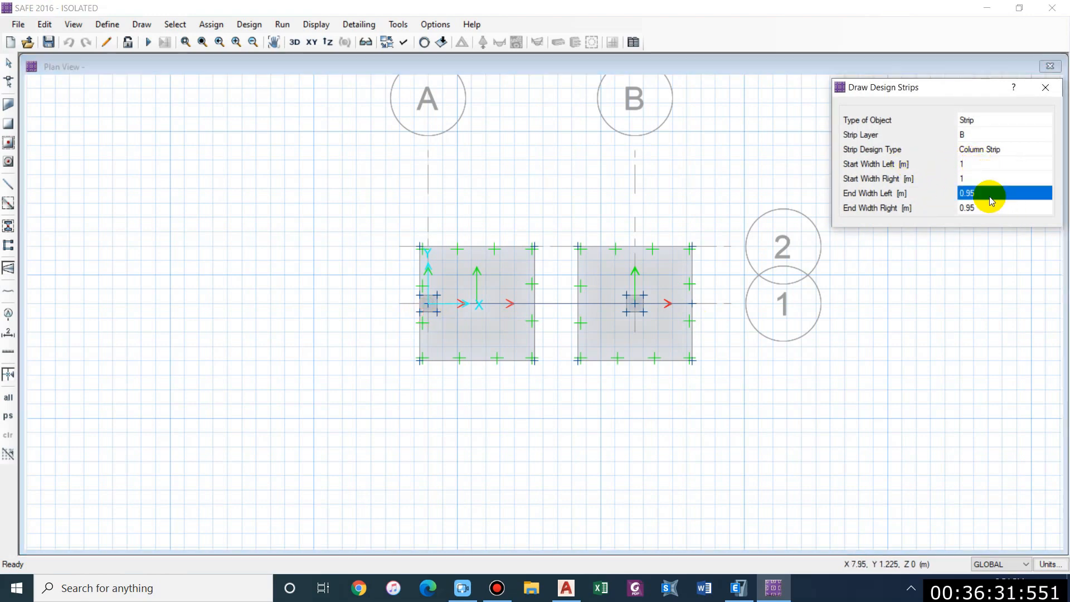
text(1)
click(984, 206)
text(1)
- Try to draw layer B design strips along grid 1 across the grid A and grid B footings, and undo them
scroll(418, 304, up, 2)
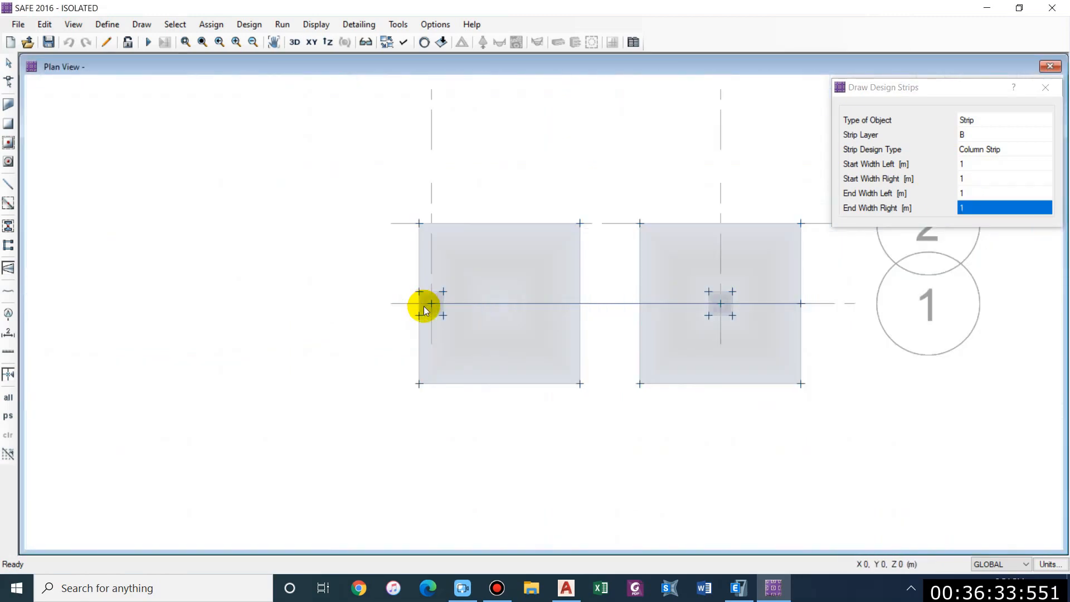
click(431, 304)
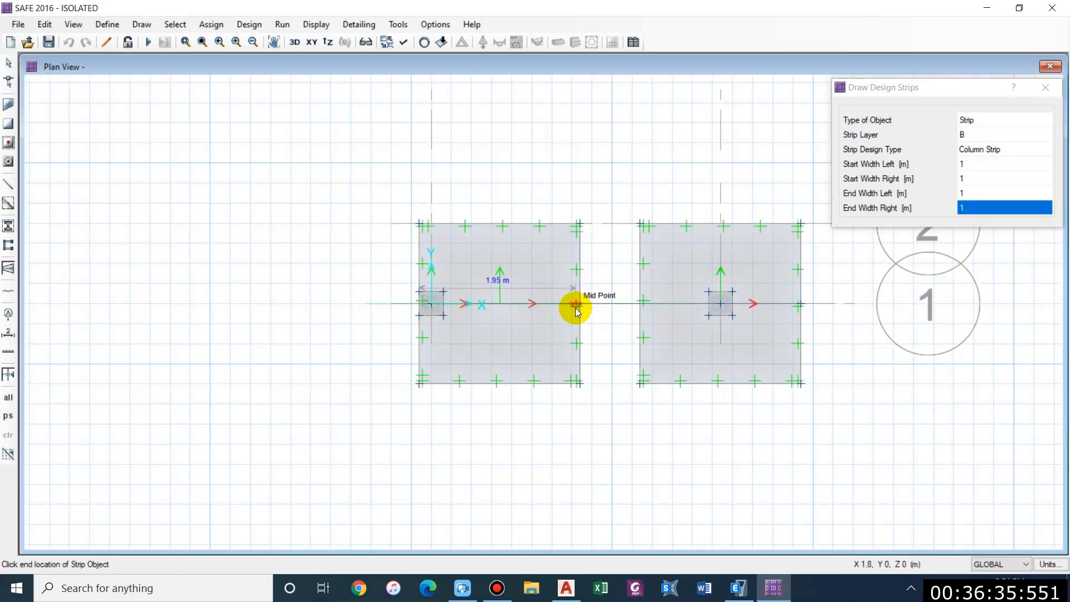
scroll(579, 307, up, 1)
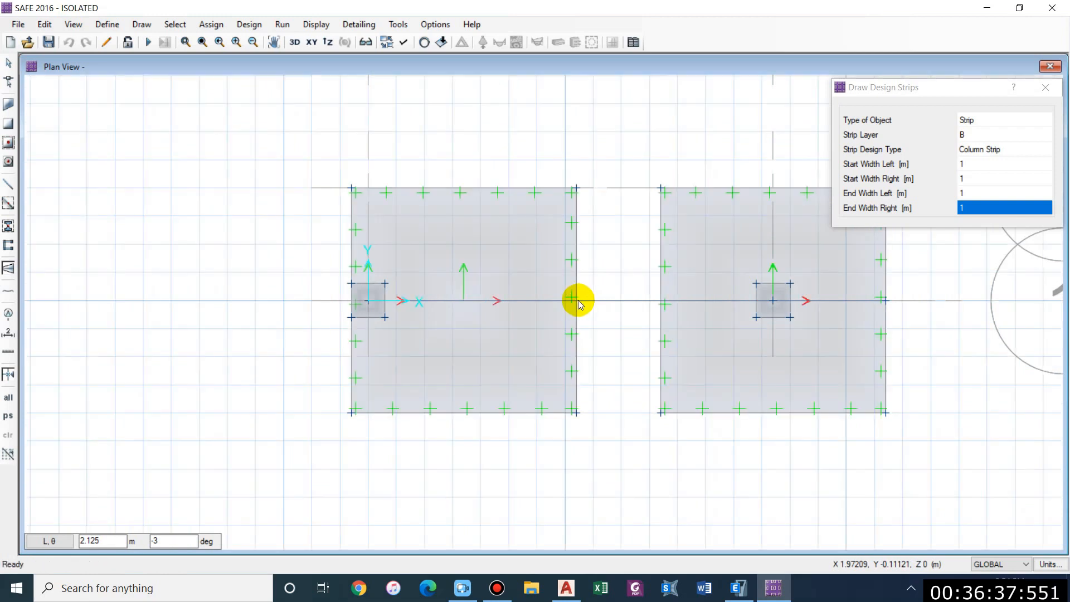
double_click(576, 301)
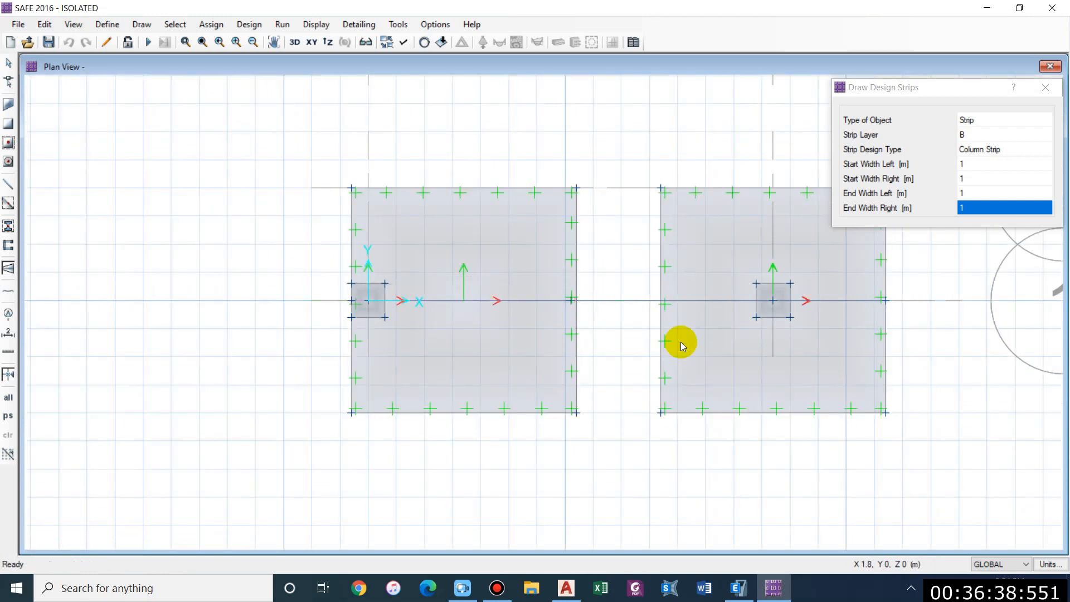
click(657, 303)
double_click(886, 301)
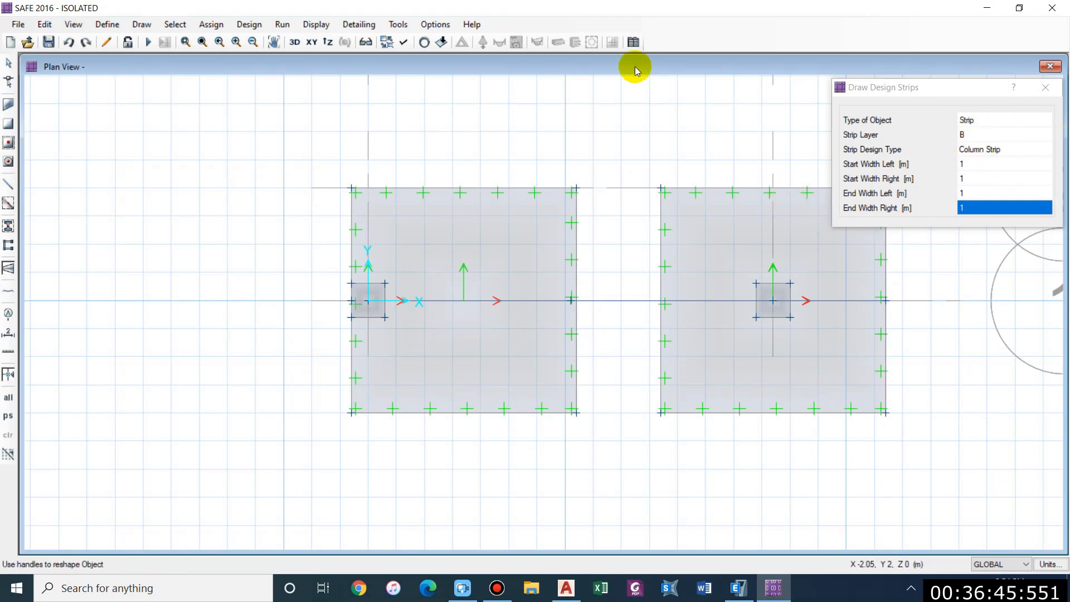
click(67, 45)
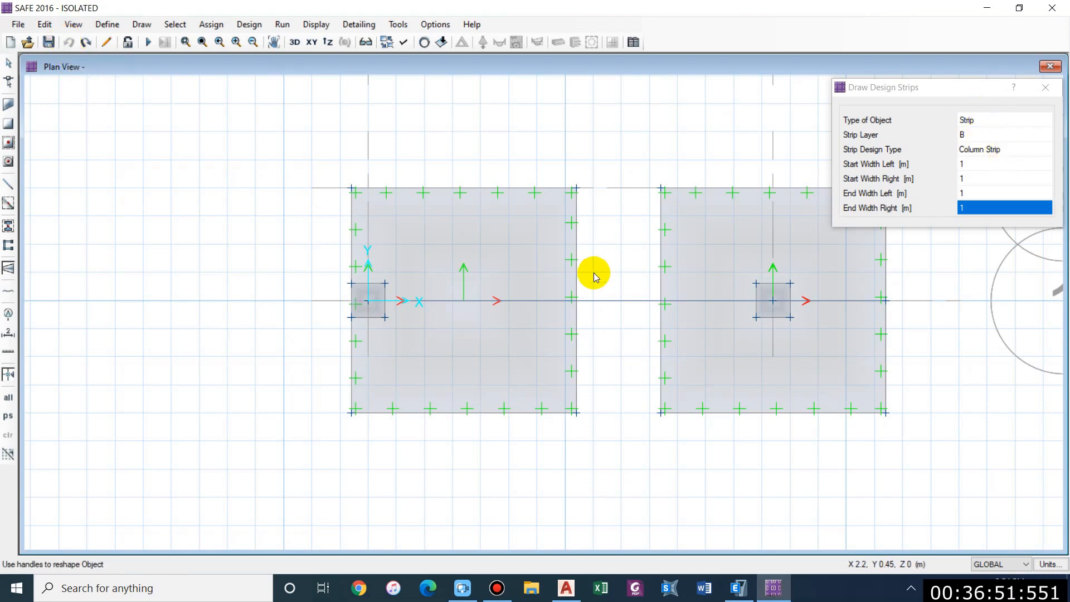
- Draw a layer B design strip in the Y direction through the middle of each footing, from lower to upper edge
click(466, 412)
click(462, 189)
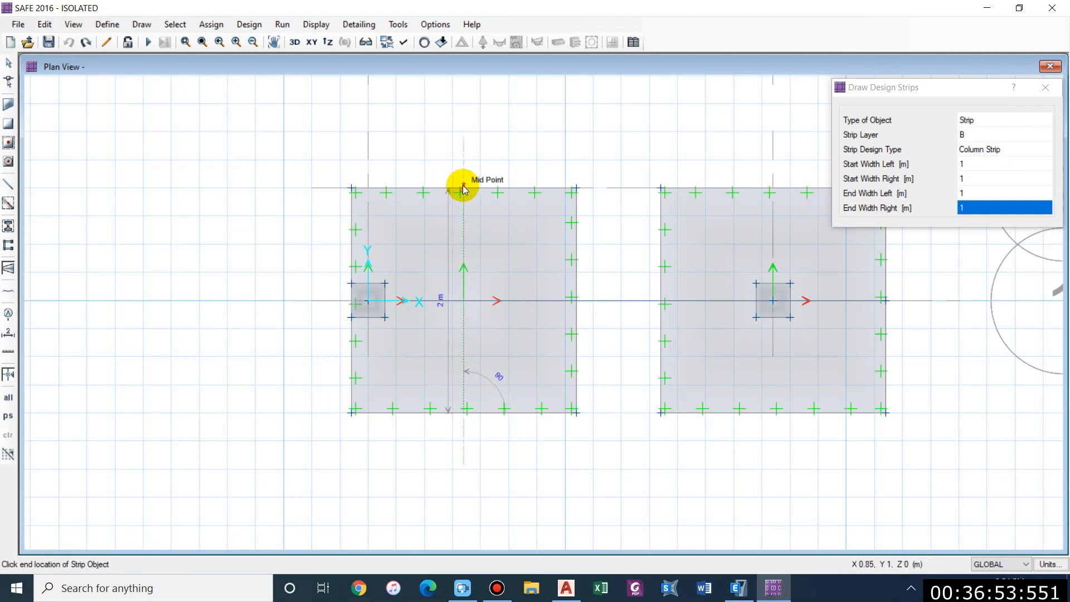
click(774, 412)
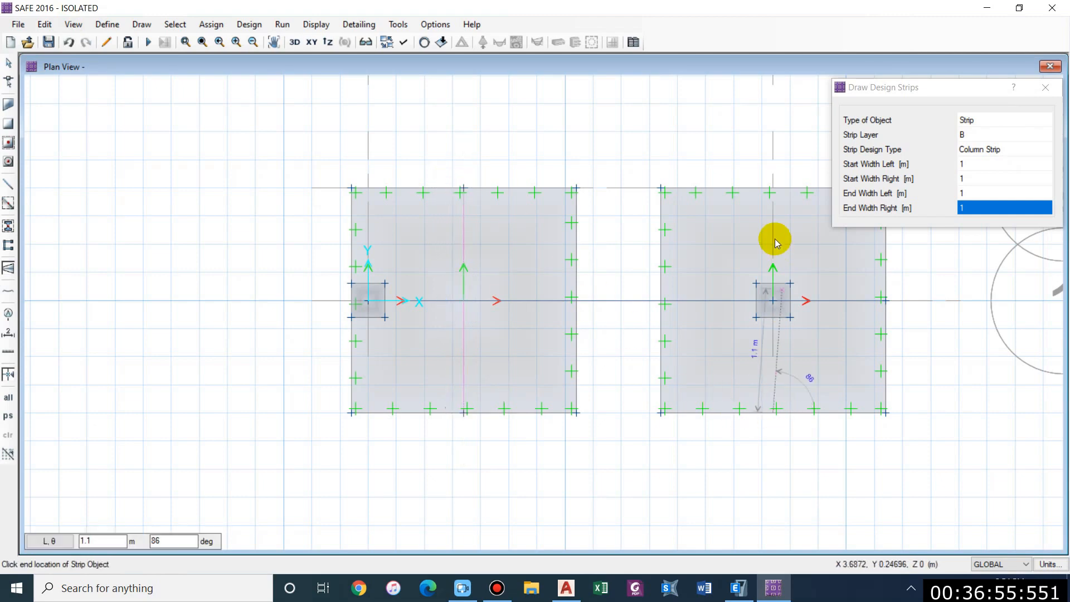
click(774, 188)
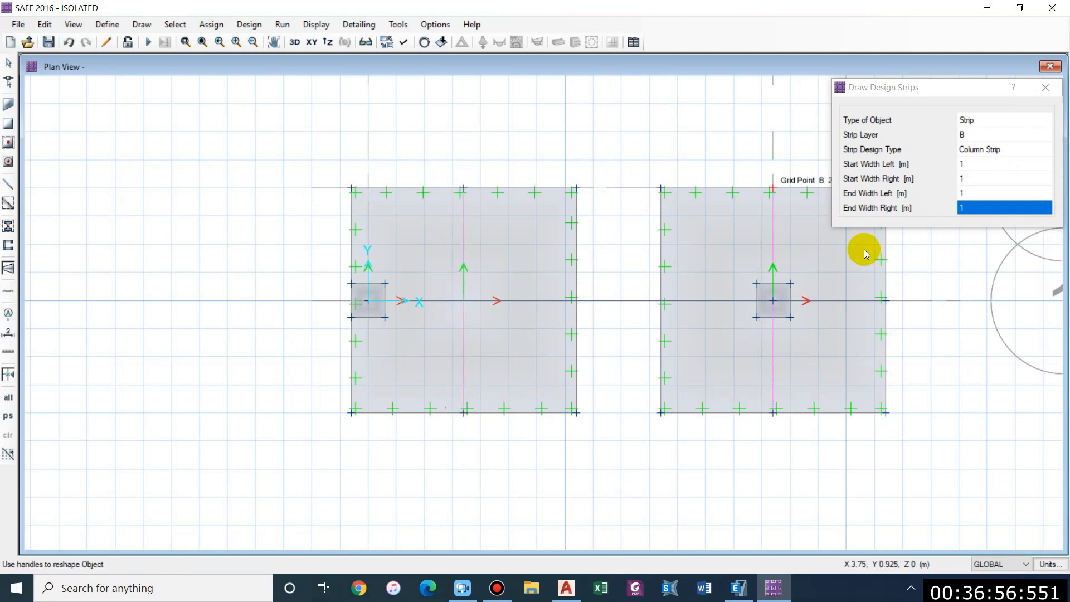
- Switch the strip layer to A and draw a design strip in the X direction along grid 1 across each footing
click(1000, 135)
click(998, 135)
click(977, 156)
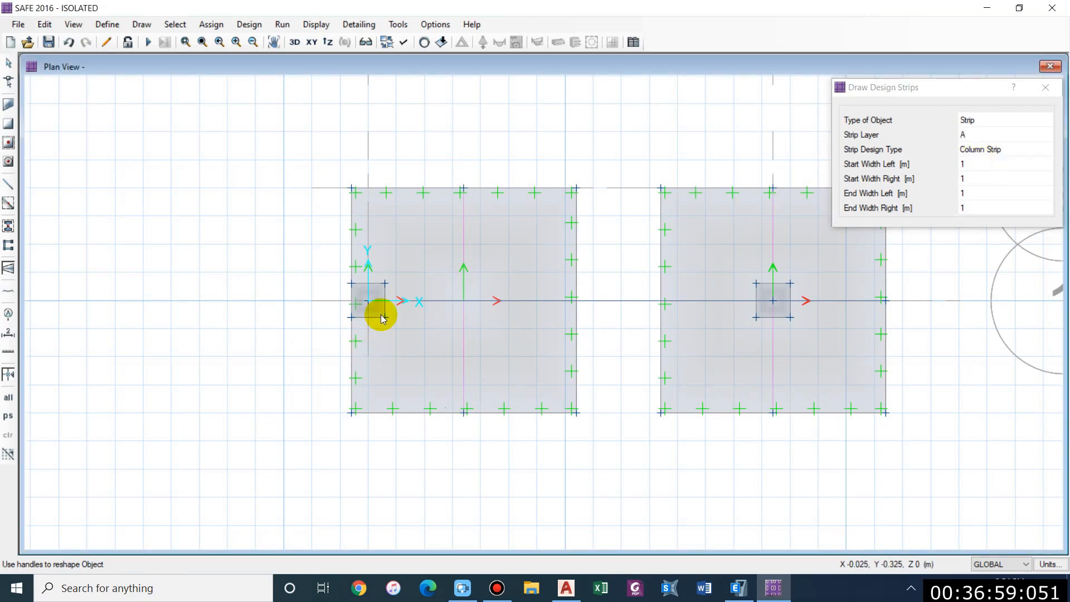
click(353, 302)
scroll(580, 304, up, 3)
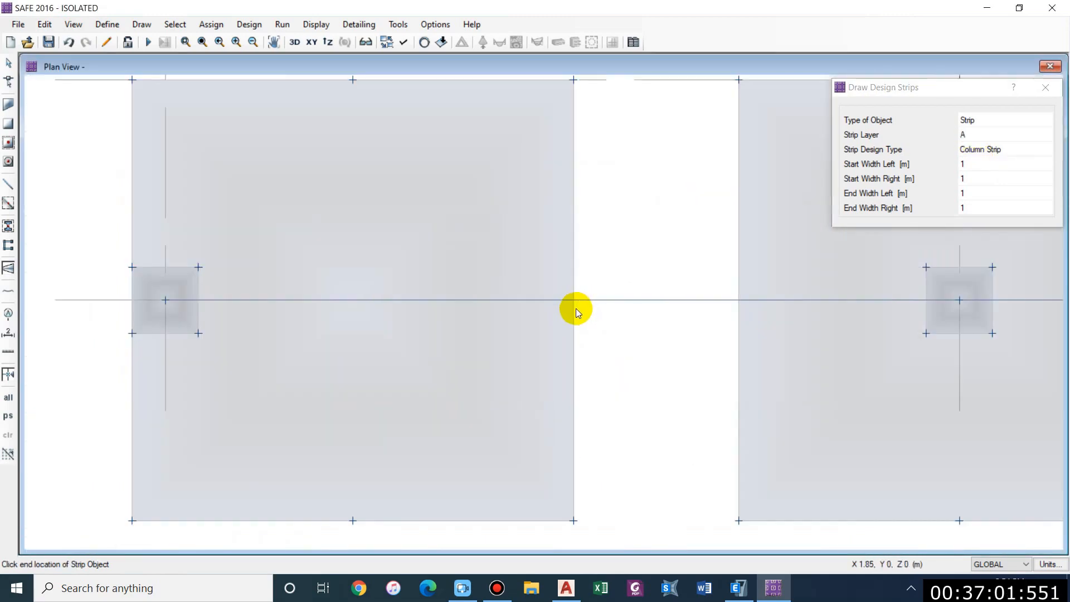
click(576, 301)
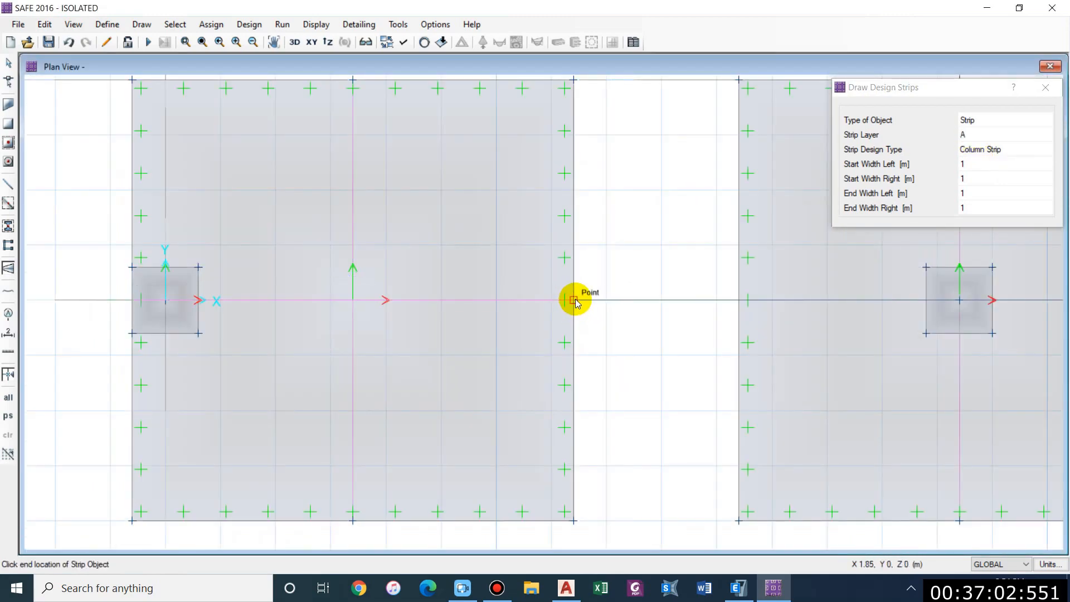
click(738, 301)
scroll(541, 325, down, 2)
scroll(733, 335, up, 1)
click(840, 320)
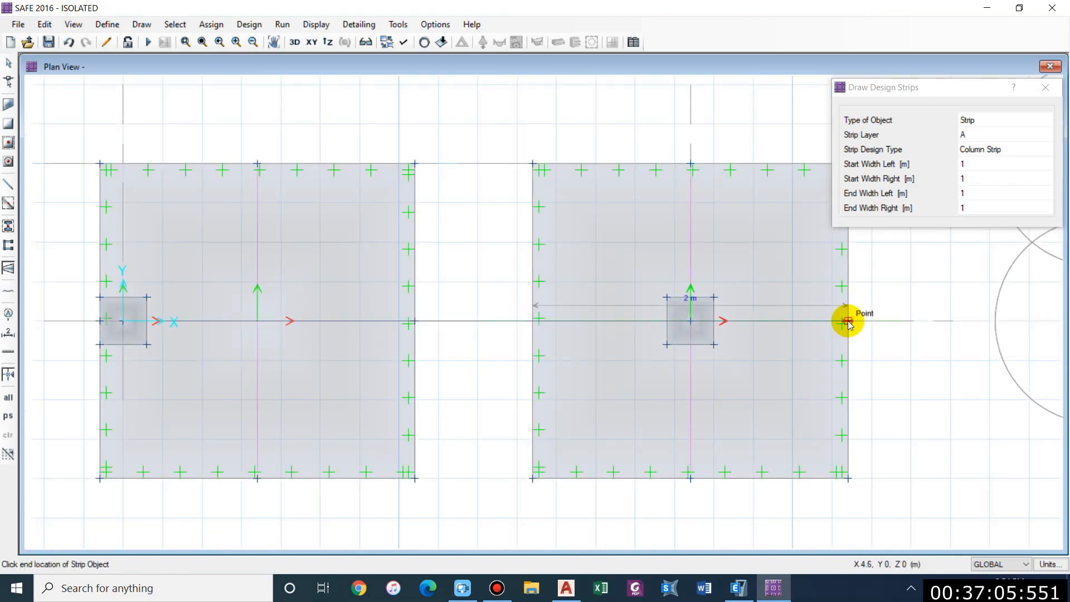
scroll(385, 215, down, 1)
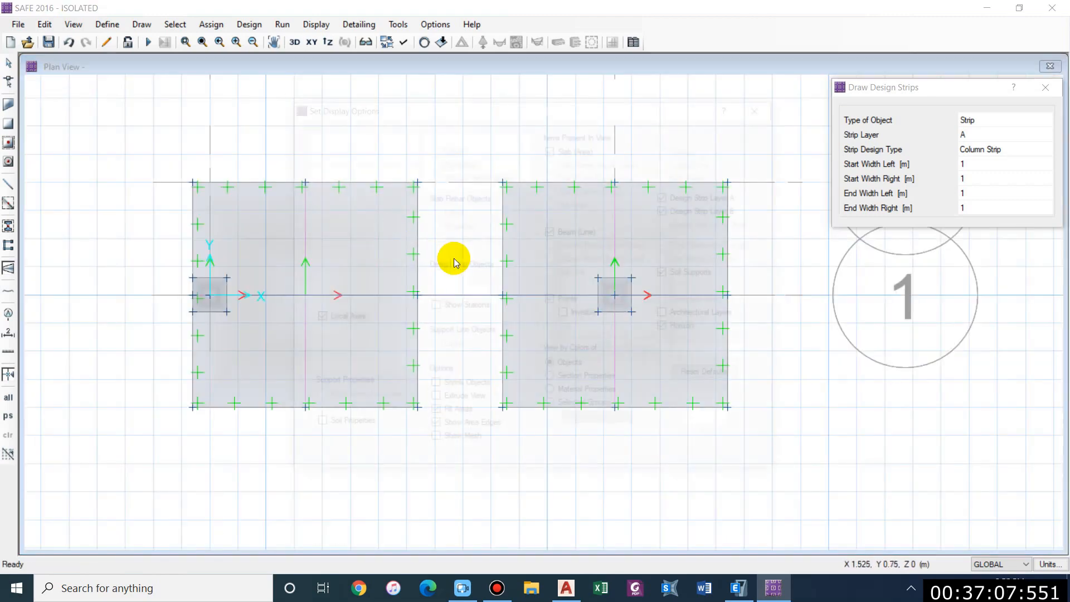
- Show the design strip widths to check their coverage of both footings, and hide the widths again
key(ctrl+w)
click(435, 294)
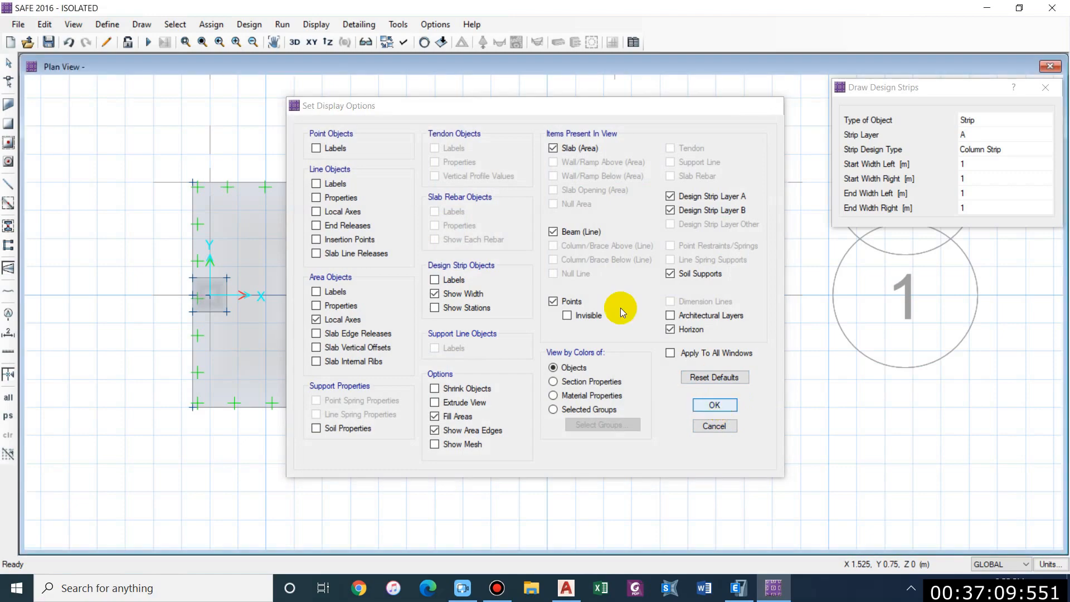
click(715, 406)
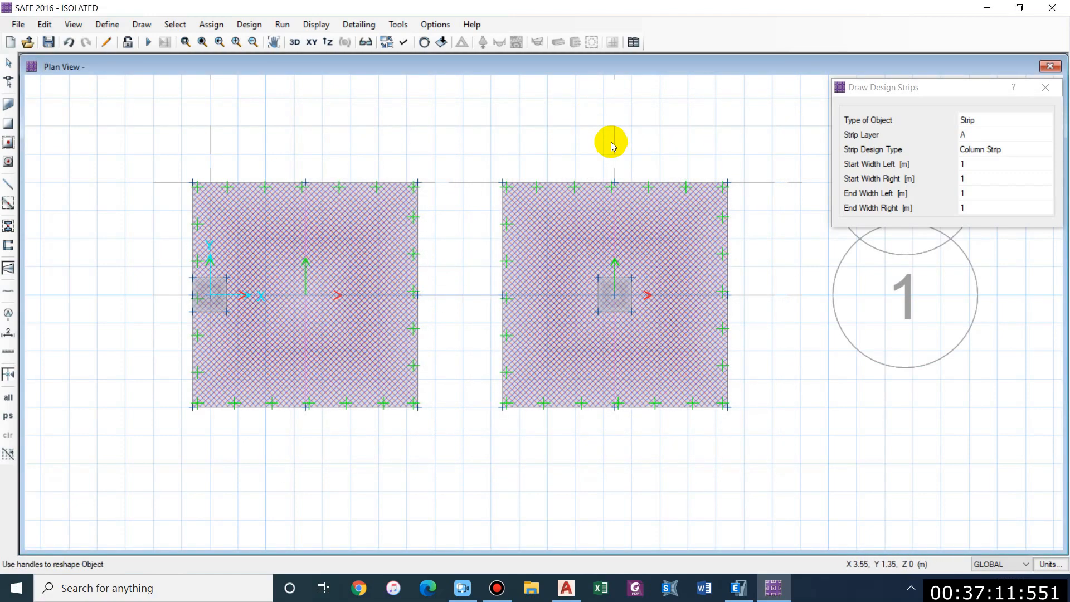
key(ctrl+w)
click(475, 296)
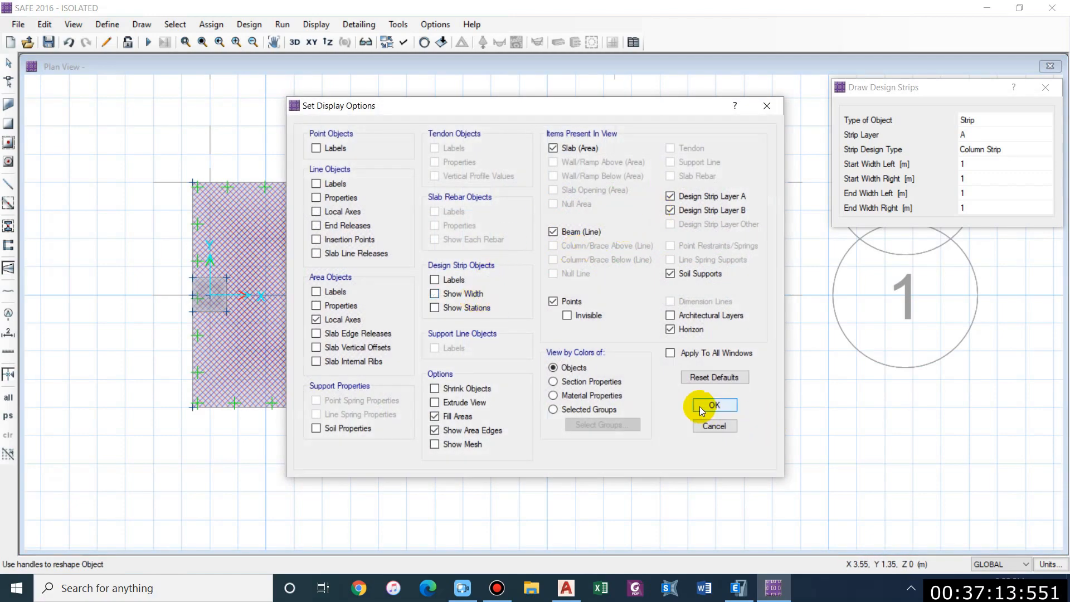
click(709, 405)
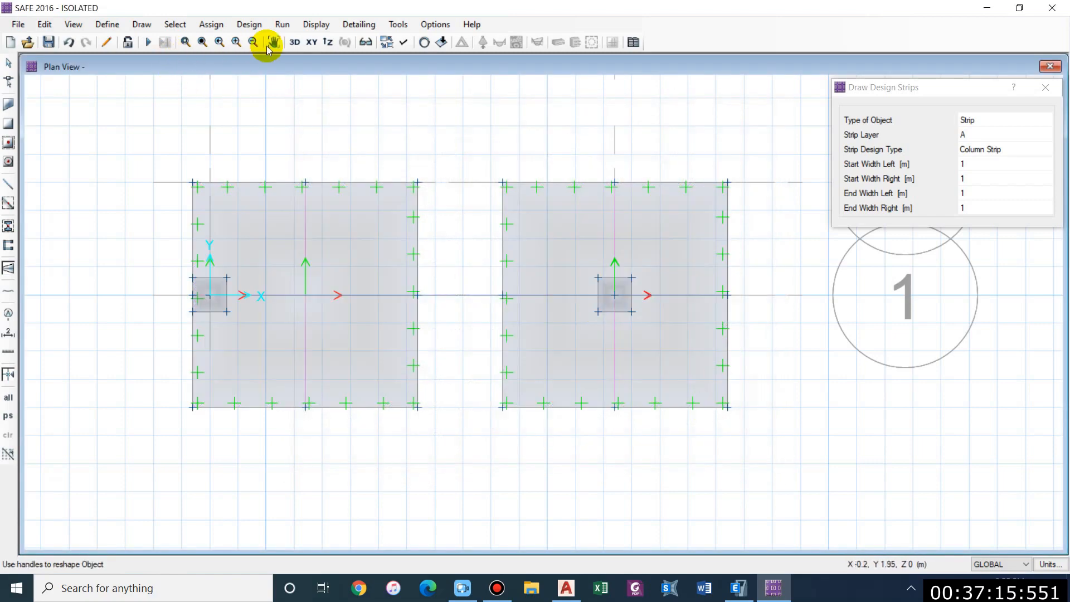
- Run the analysis and view the deformed shape of the strap footing in 3D
click(164, 42)
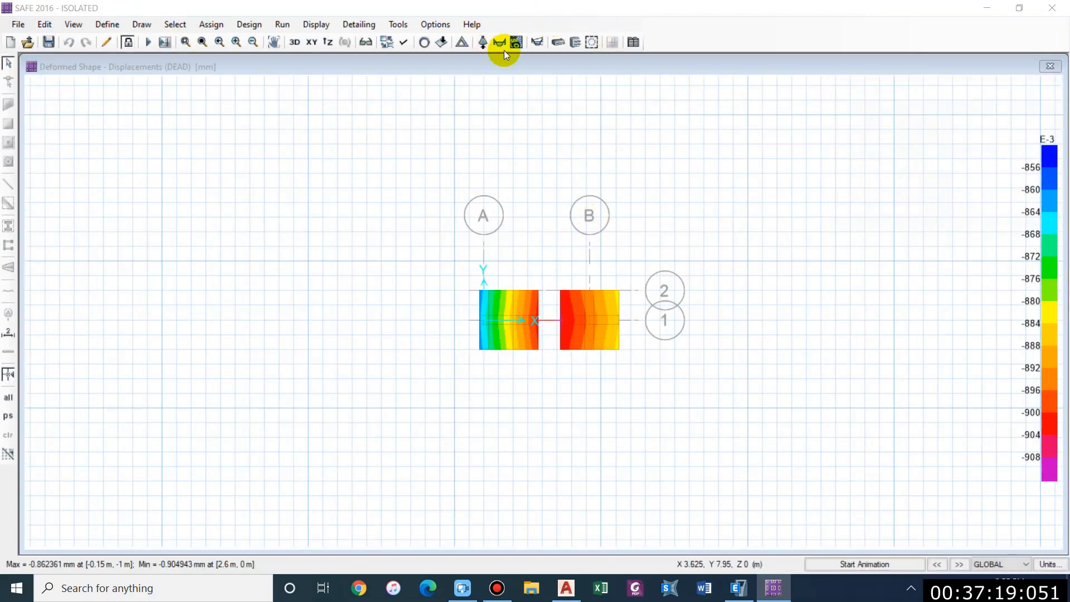
click(500, 44)
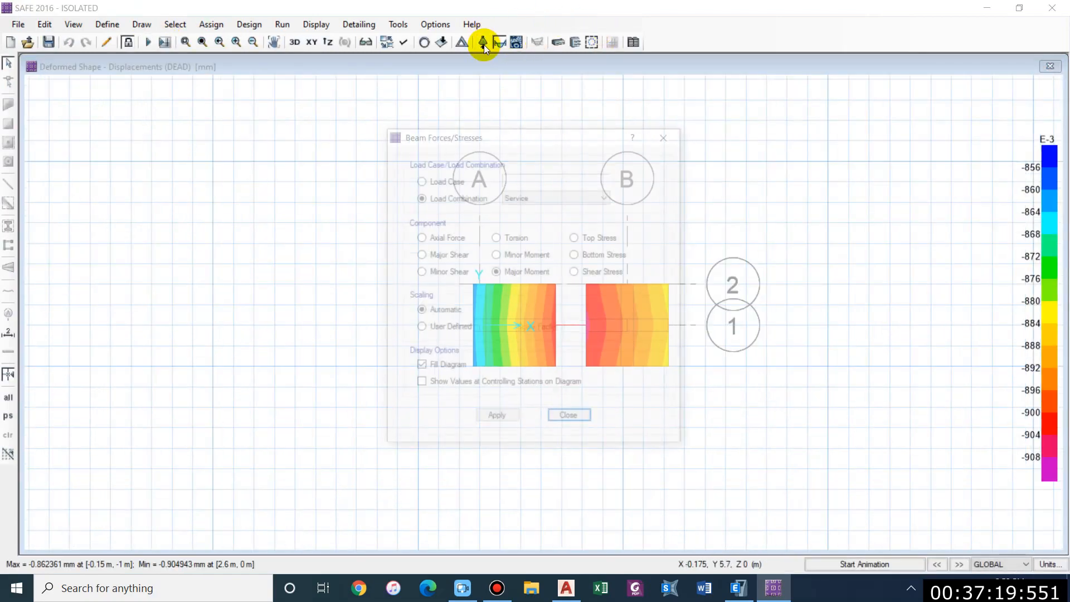
click(673, 134)
click(294, 42)
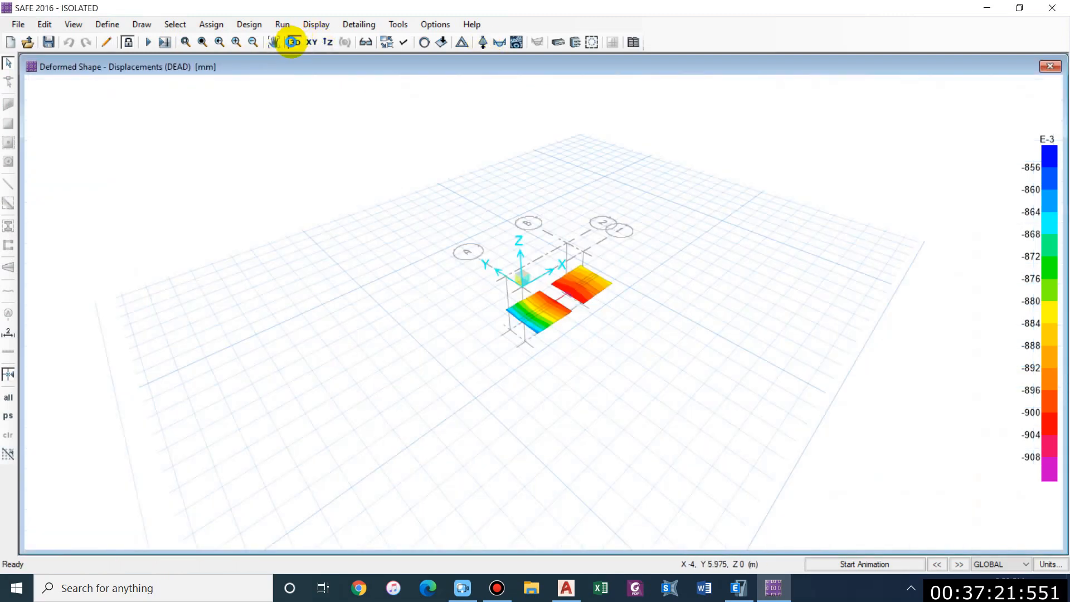
shift+middle_drag(662, 296, 481, 290)
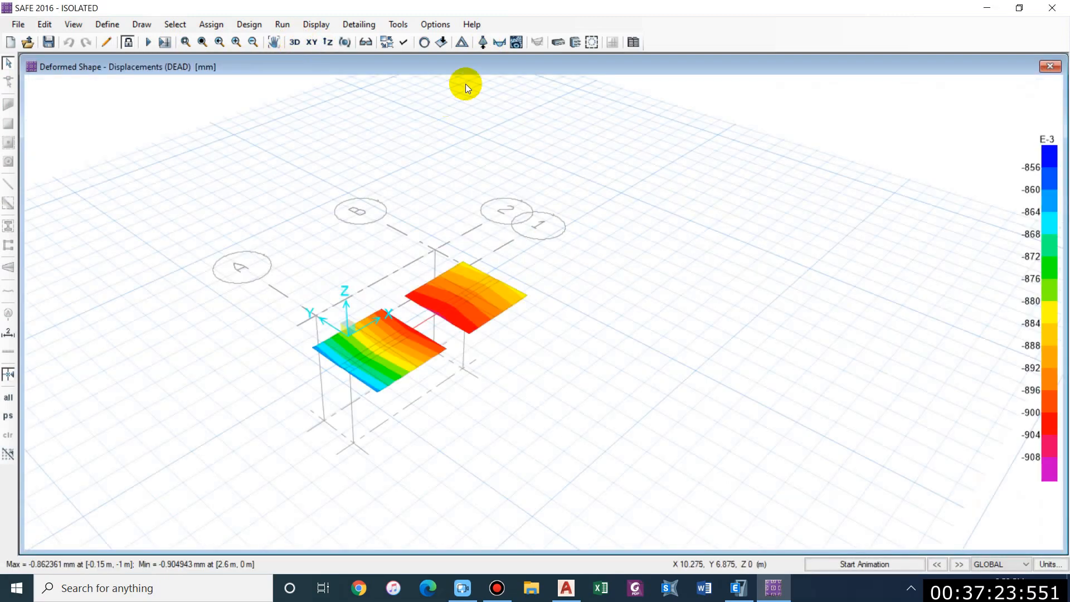
- Display the deformed shape for the Service load combination and inspect the displacements of both footings in 3D
click(484, 42)
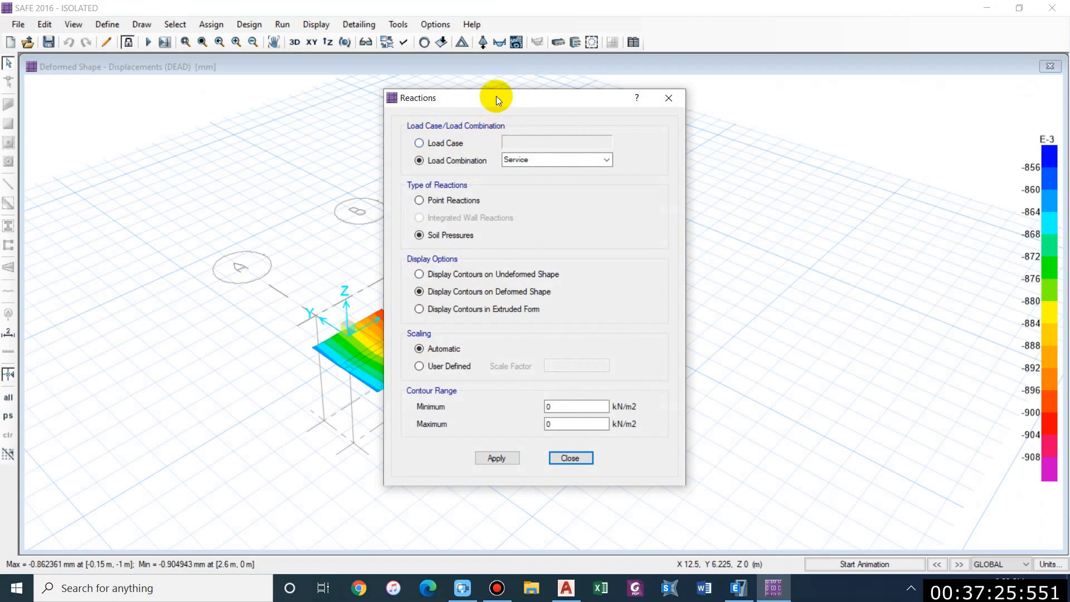
click(670, 98)
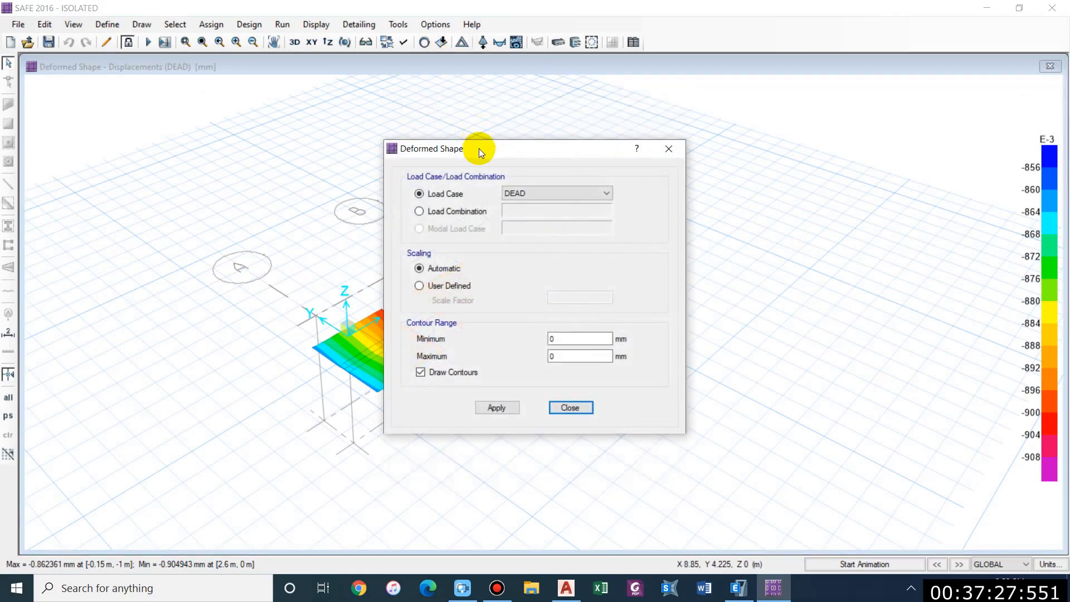
drag(479, 148, 716, 82)
click(697, 146)
click(777, 146)
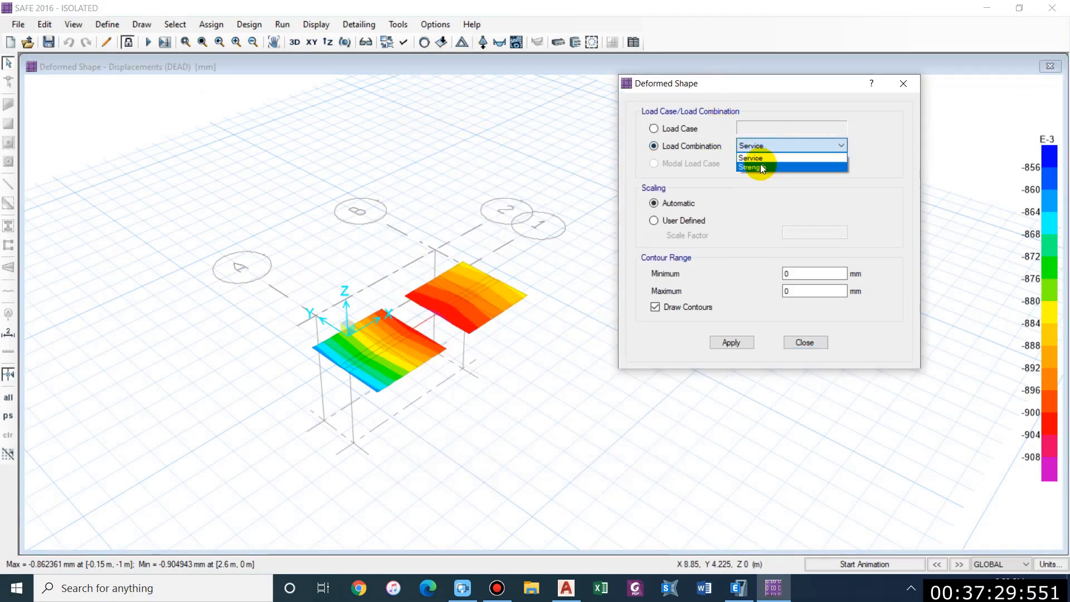
click(763, 157)
click(746, 346)
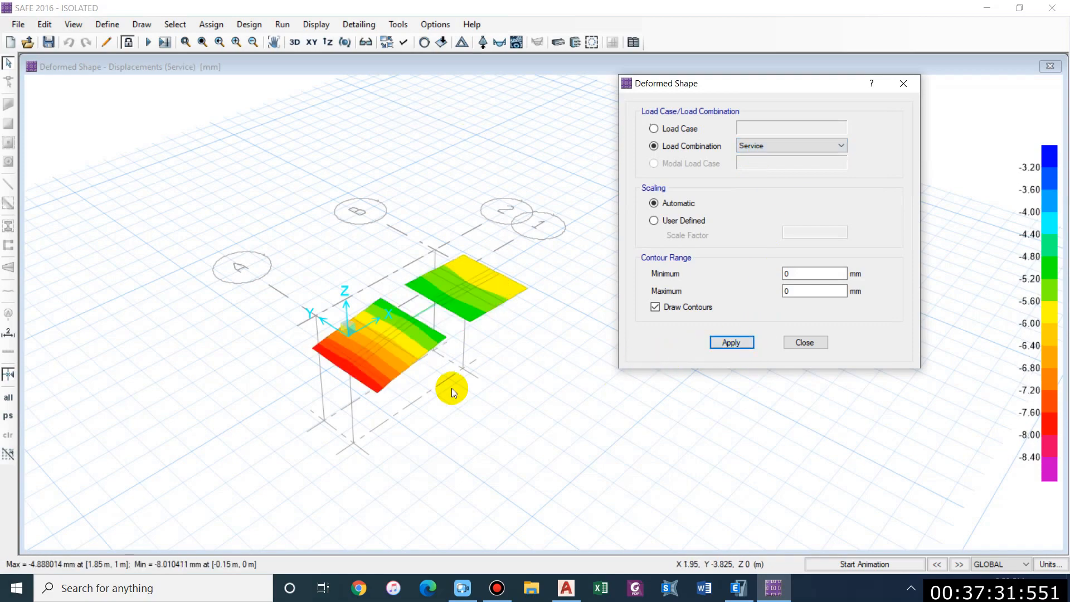
shift+middle_drag(504, 416, 386, 333)
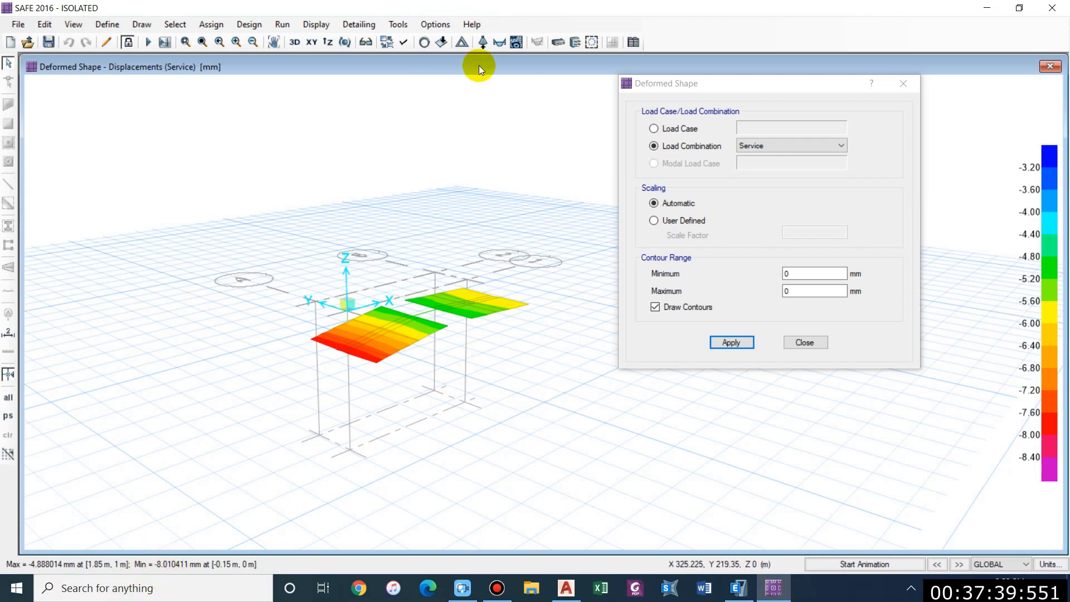
- Display the soil pressure contours on the deformed shape for the Service load combination and examine the pressures
click(483, 45)
drag(479, 86, 688, 46)
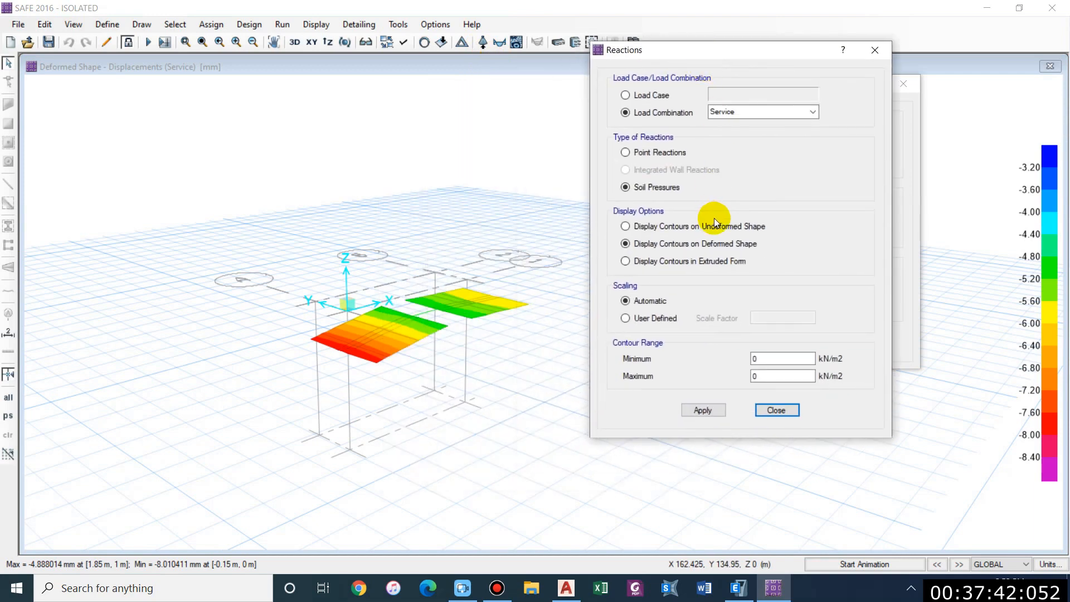
click(717, 415)
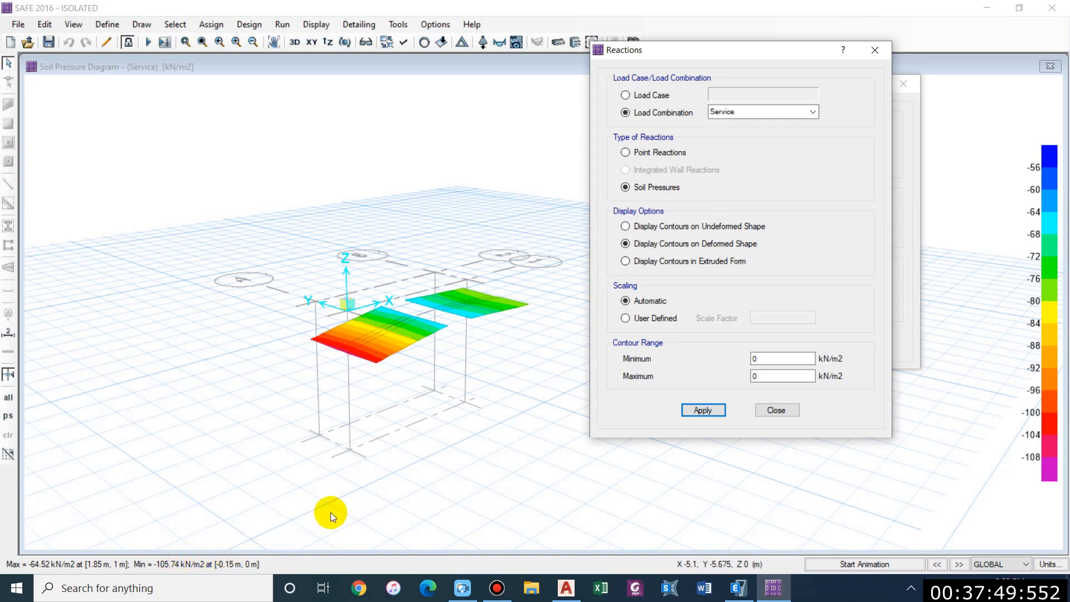
key(Escape)
click(592, 42)
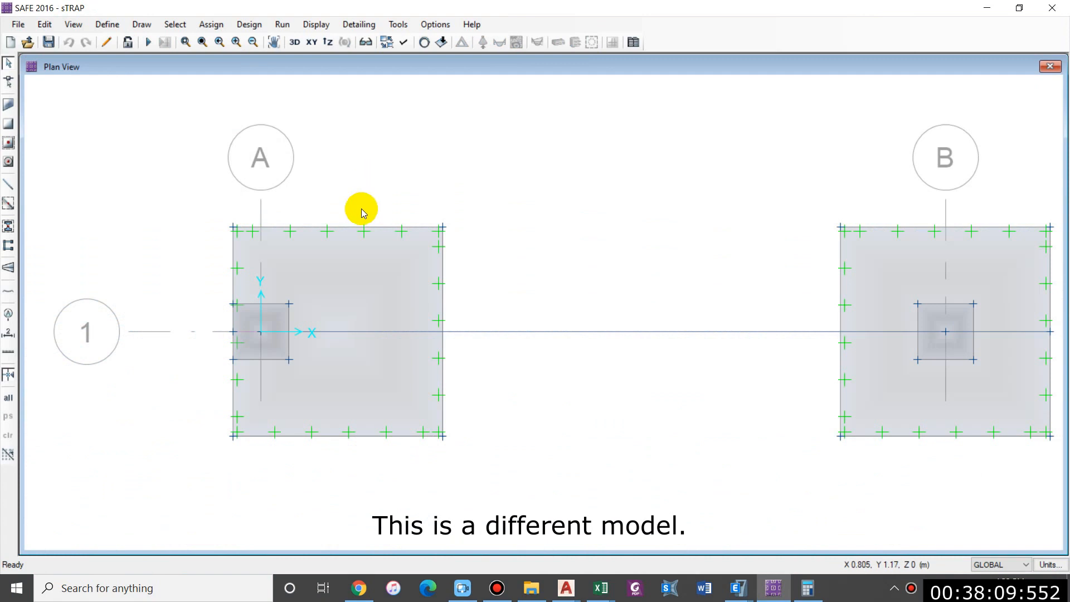
- Replace the column reaction point load at the column on grid A with a 200 kN gravity load
click(265, 332)
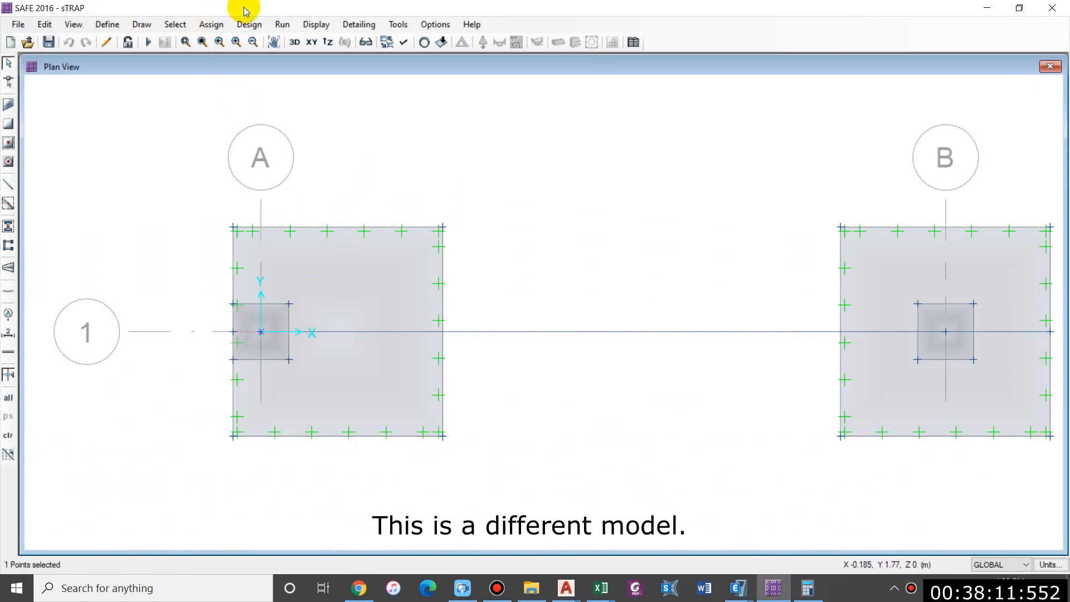
click(251, 27)
click(208, 25)
click(211, 29)
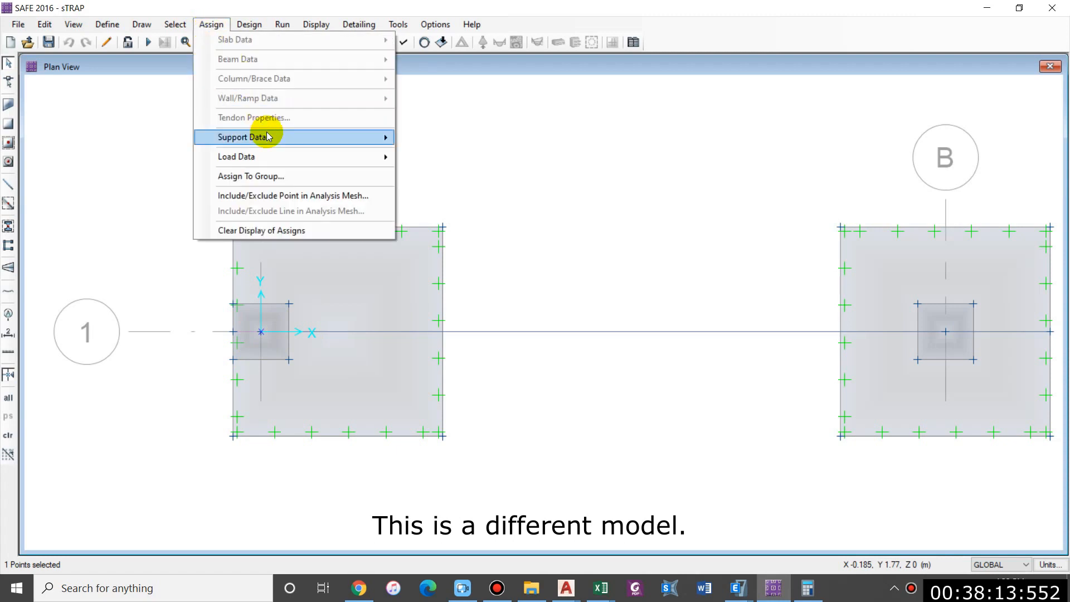
mouse_move(267, 157)
click(450, 228)
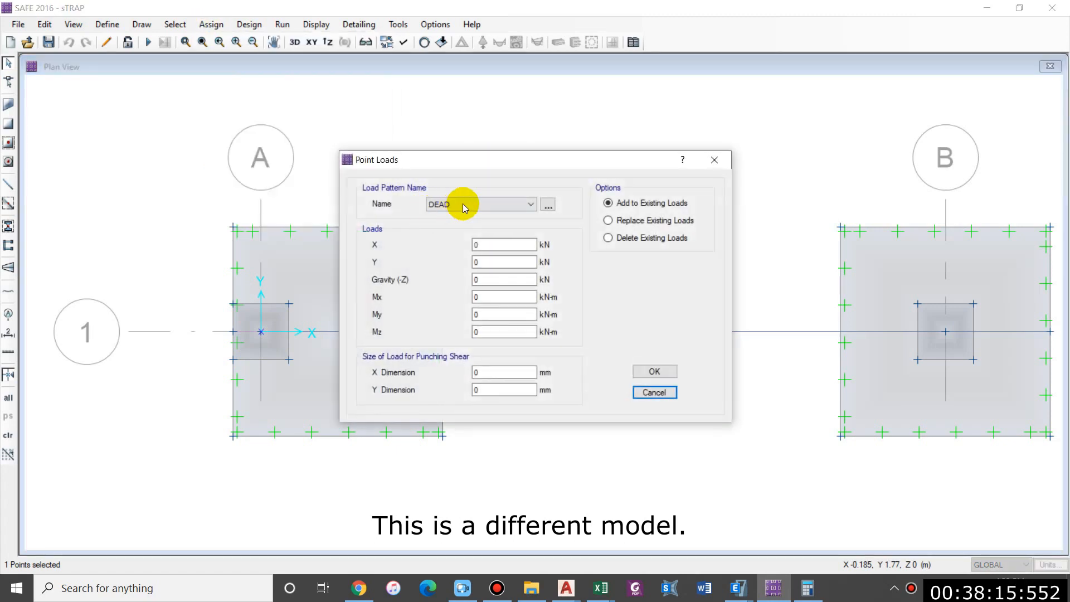
click(461, 205)
click(454, 223)
double_click(497, 278)
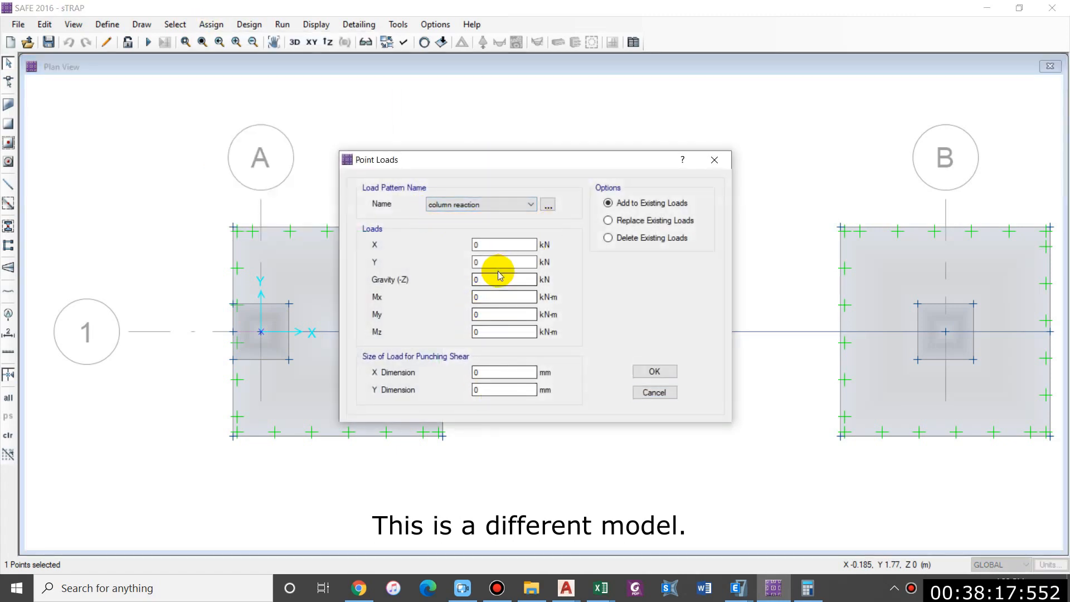
text(200)
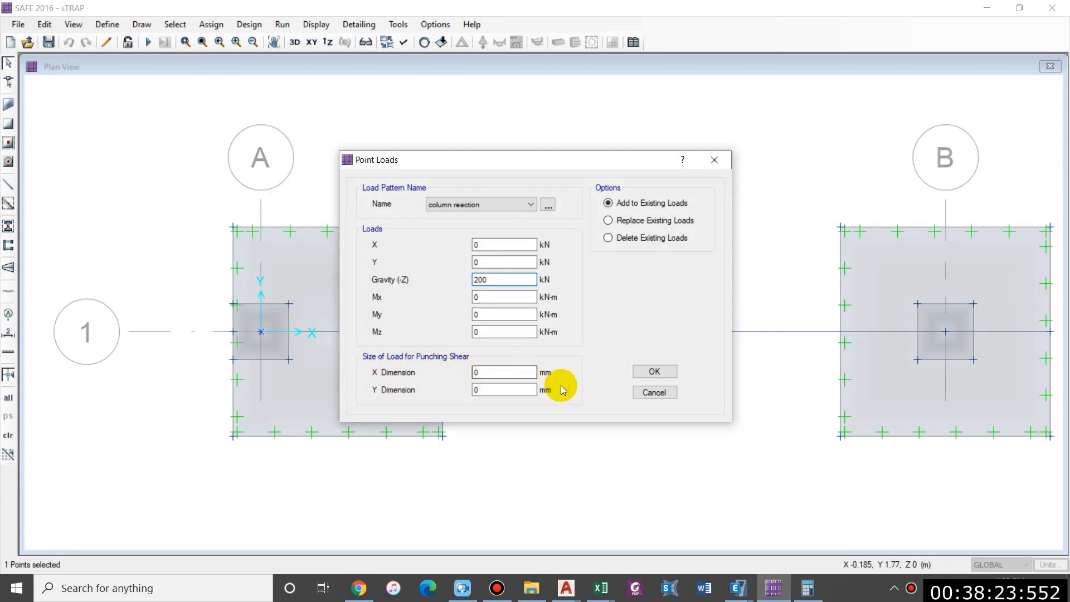
click(630, 220)
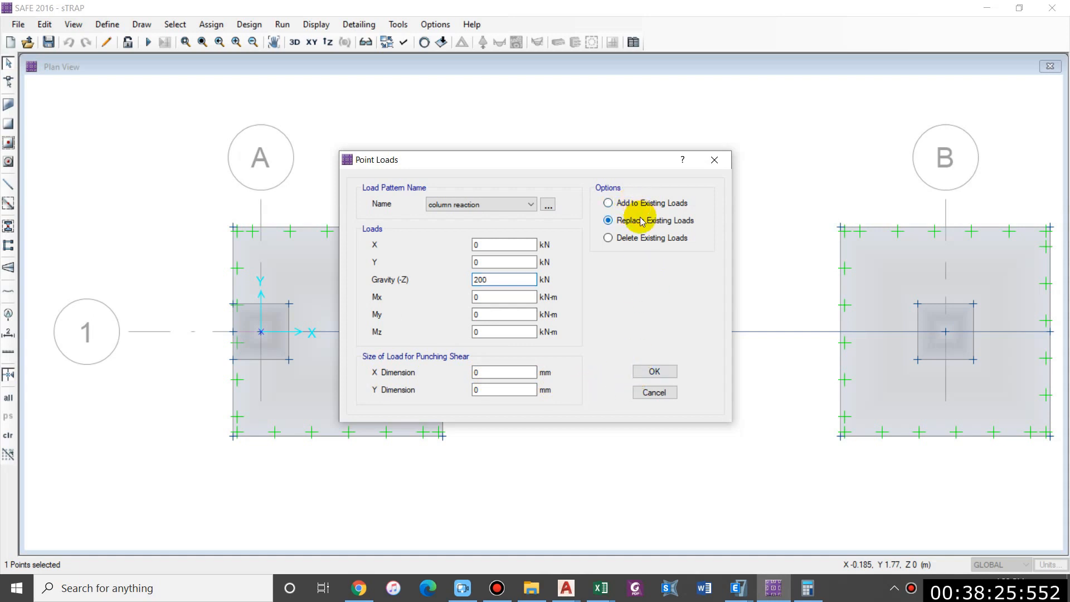
click(653, 372)
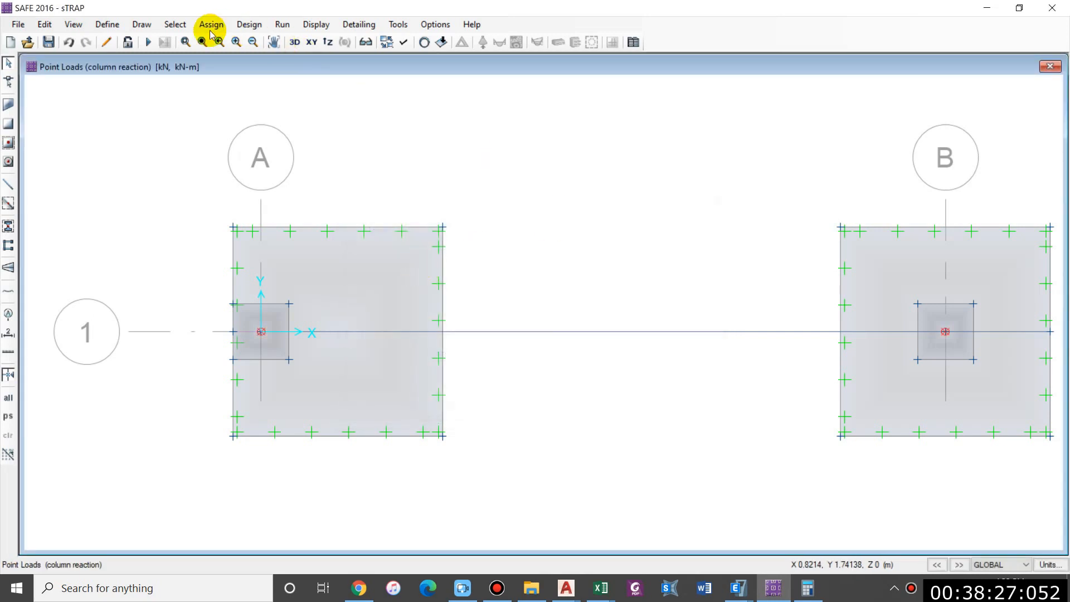
- Delete the strap beam line between the two footings in the 3D view and run the analysis
click(294, 42)
click(550, 251)
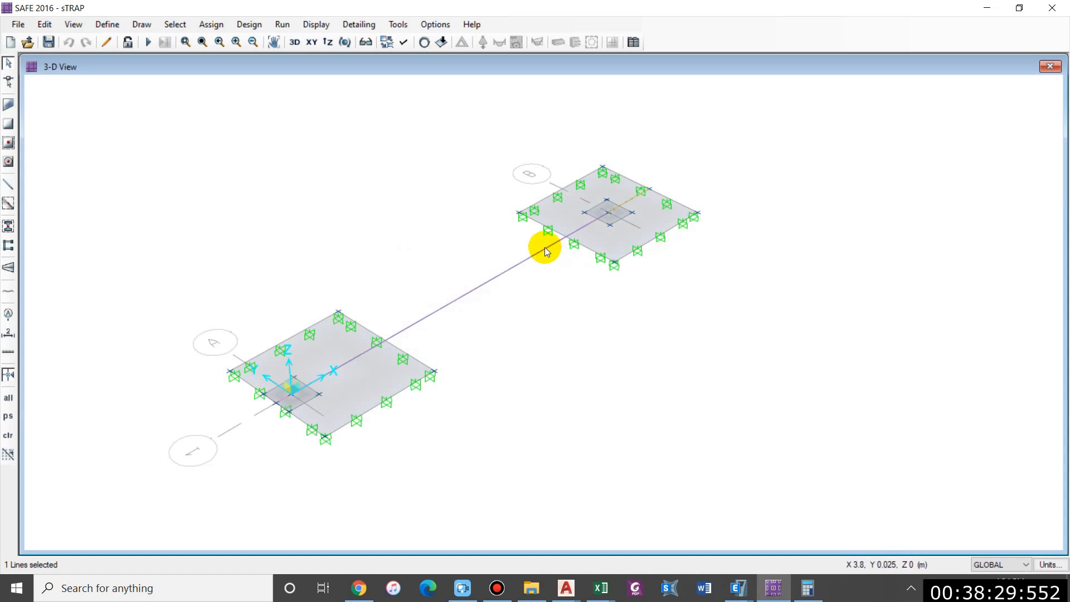
click(548, 251)
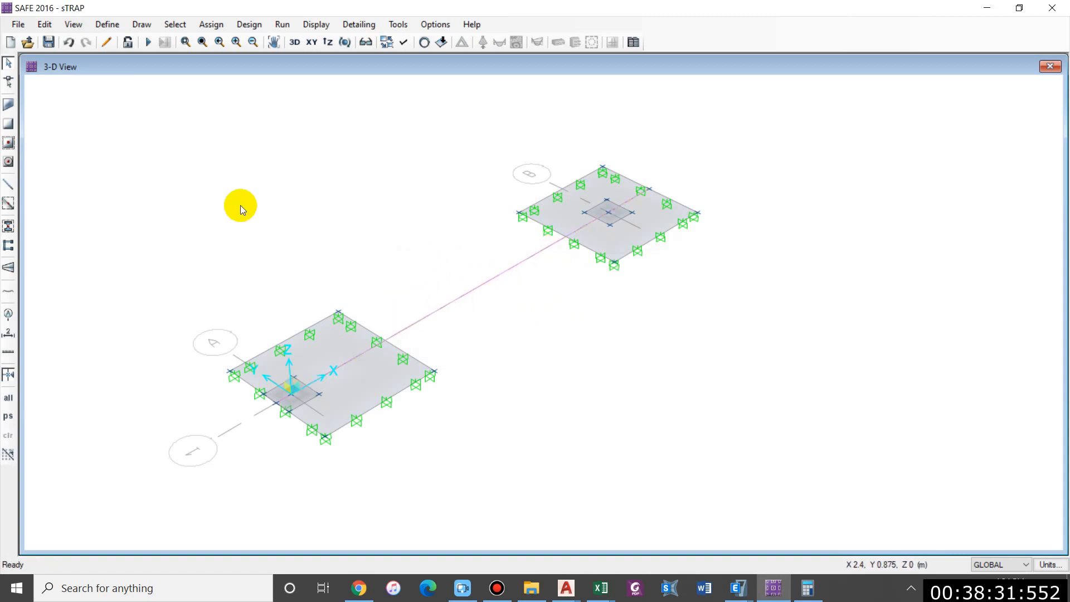
click(143, 45)
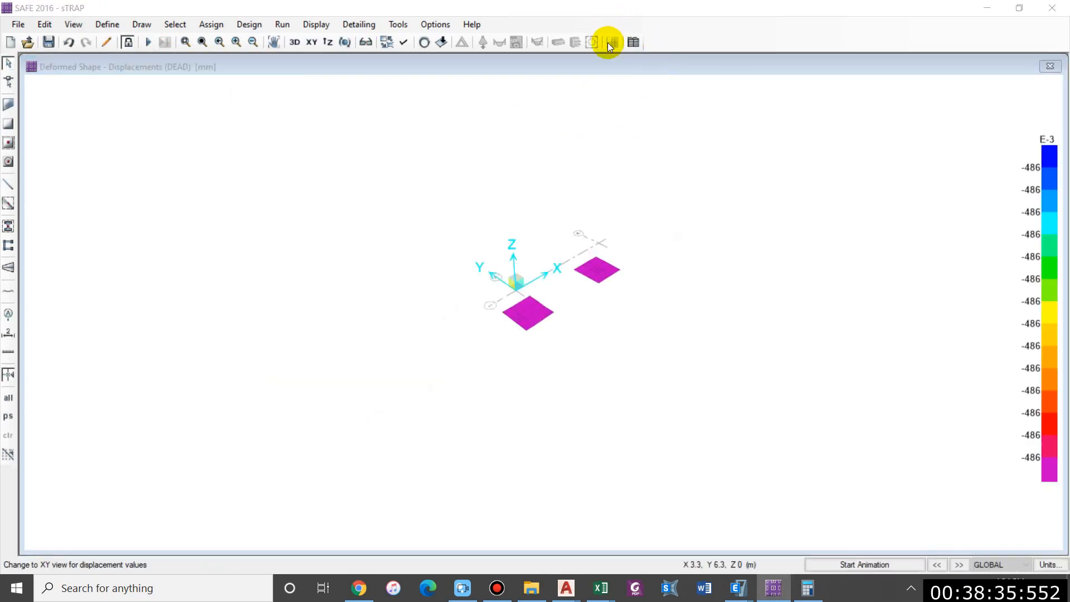
click(592, 42)
- In the ISOLATED model, display the Strip Based slab design with enveloping flexural reinforcement intensity for Layer A
scroll(543, 249, up, 3)
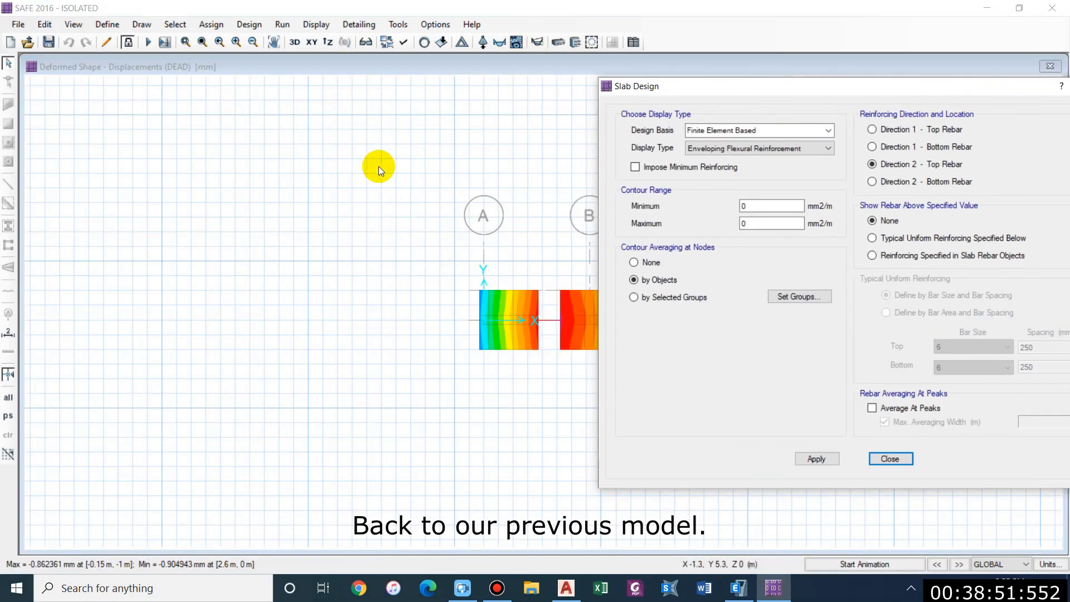
middle_drag(428, 231, 353, 230)
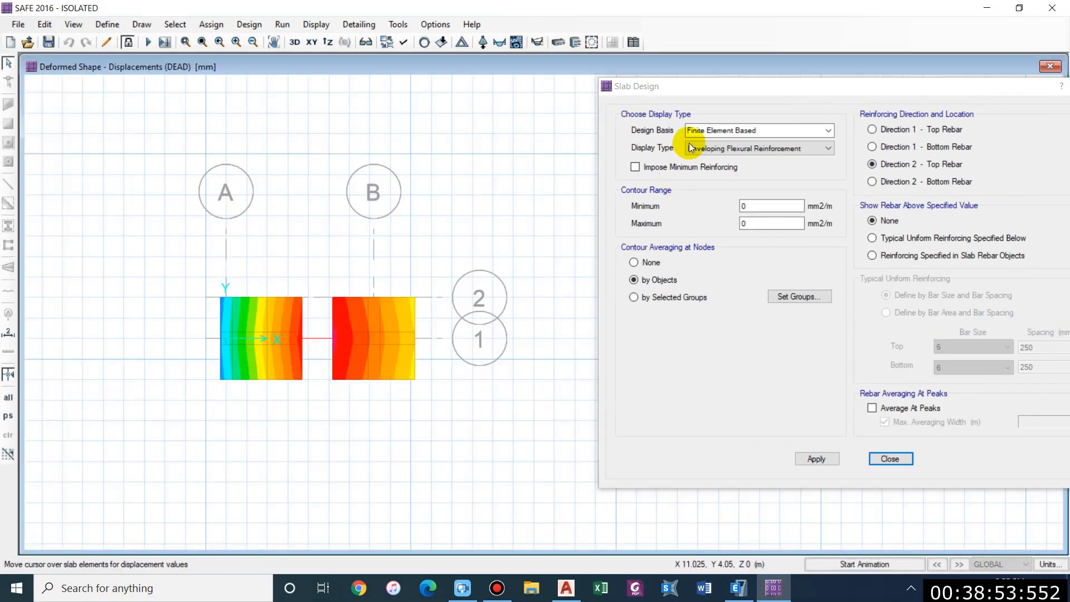
click(729, 134)
click(823, 133)
click(756, 144)
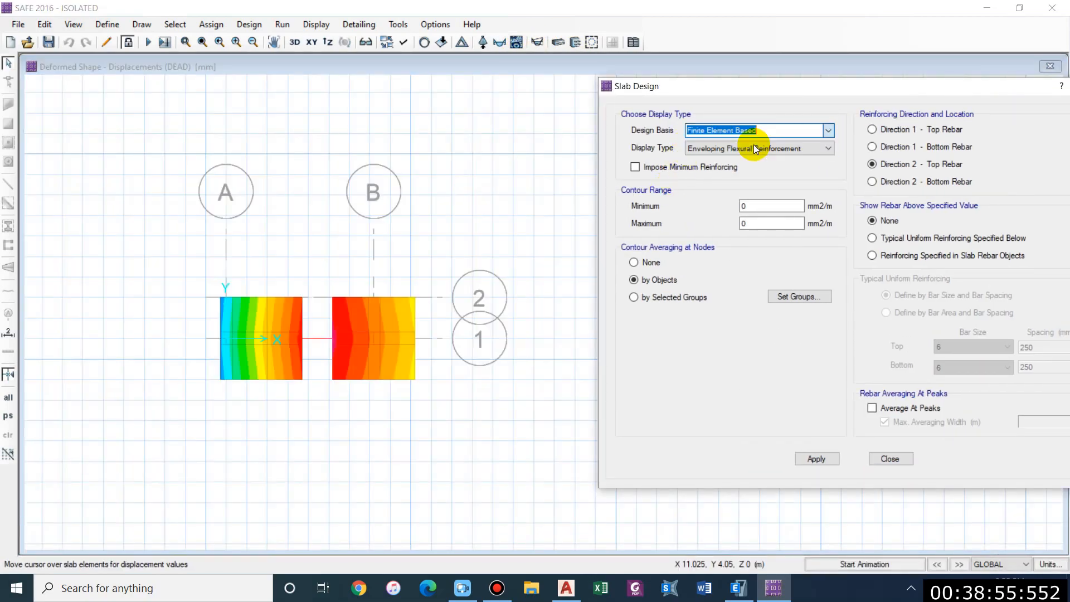
click(826, 131)
click(780, 152)
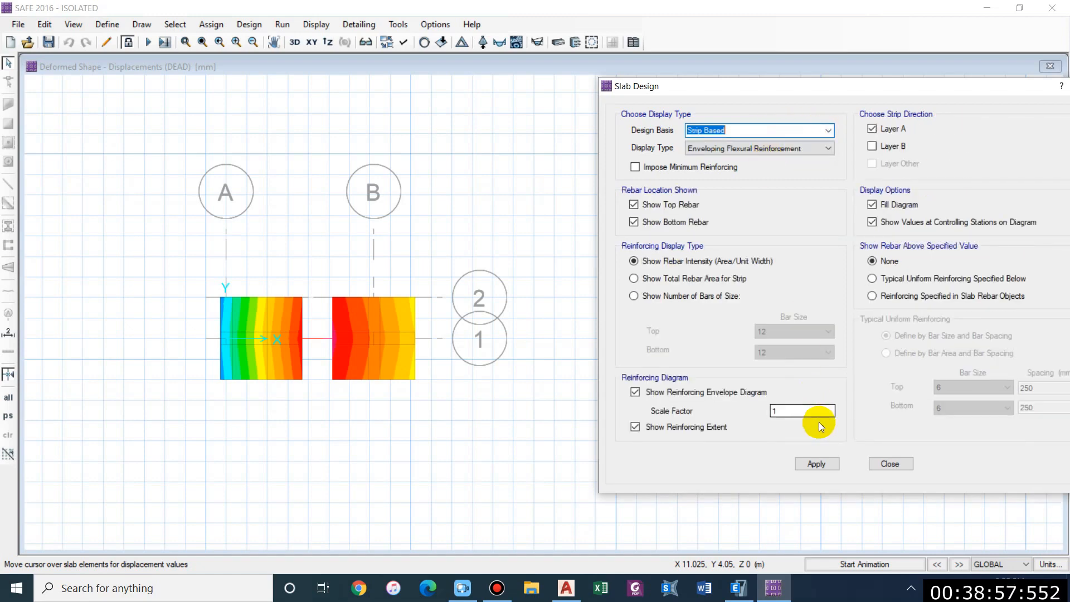
click(818, 461)
- Impose minimum reinforcing on the displayed Layer A strip reinforcement
scroll(315, 409, up, 1)
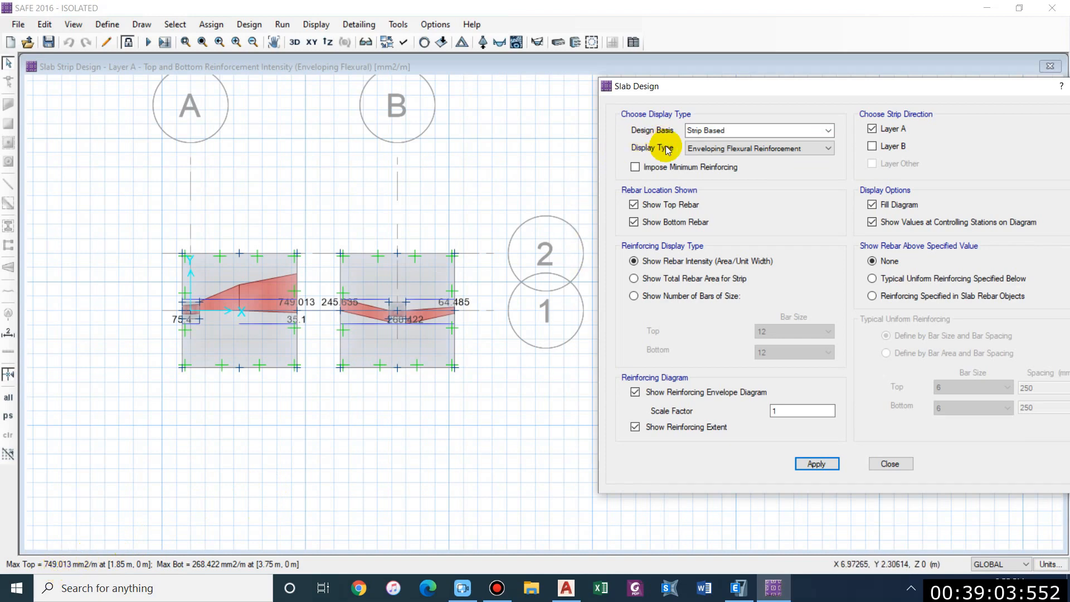
click(635, 167)
click(806, 463)
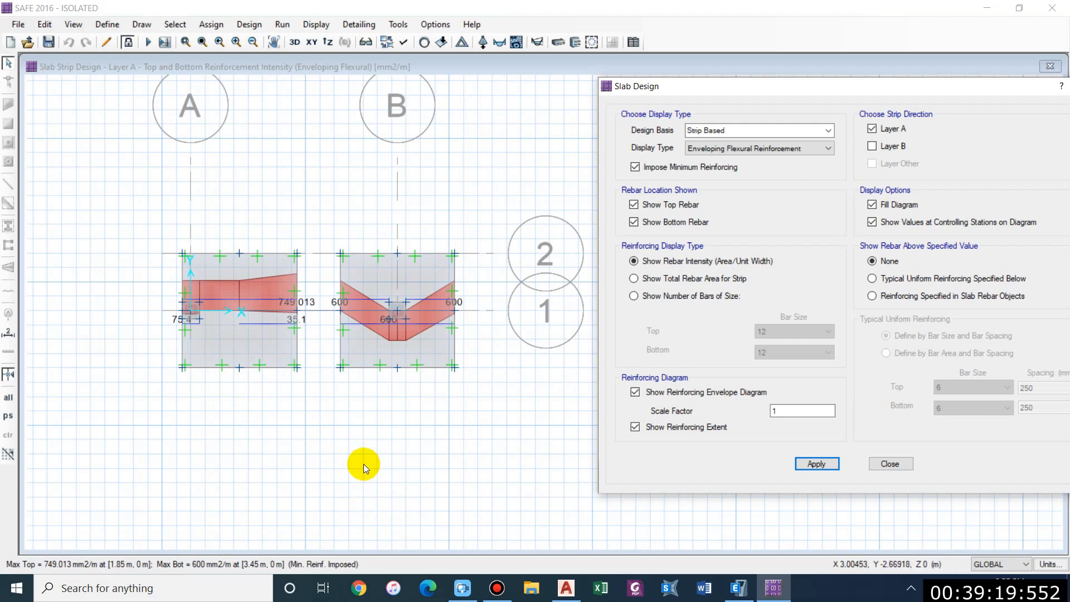
- Calculate the bar spacing for the footing on grid A as 1000 ÷ 749 × 113 in Calculator, and close it
key(XF86Calculator)
text(10)
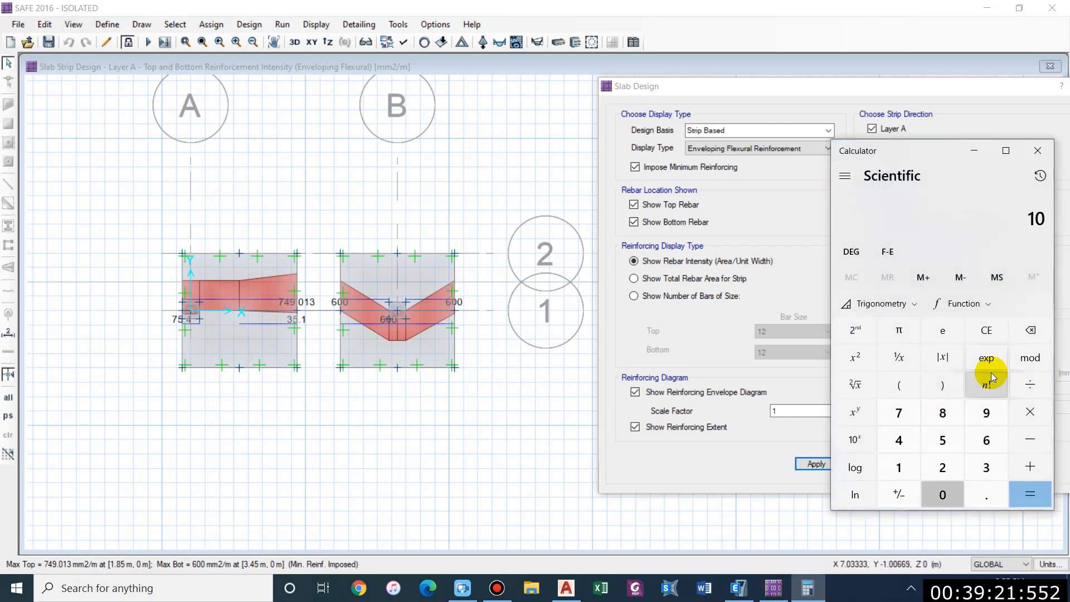
text(000)
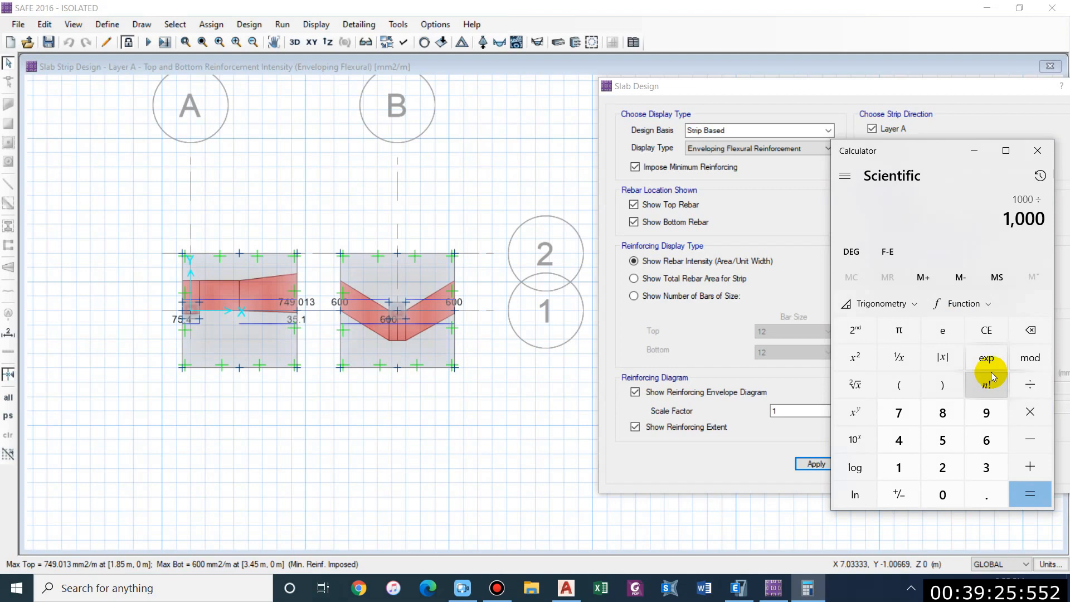
text(74)
text(9/)
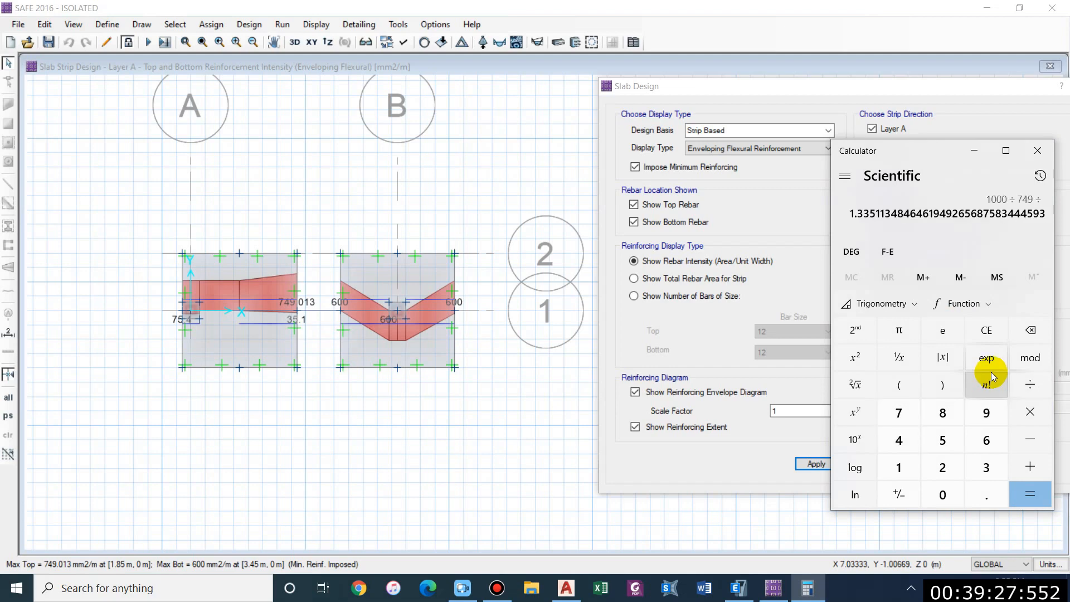
text(*)
text(11)
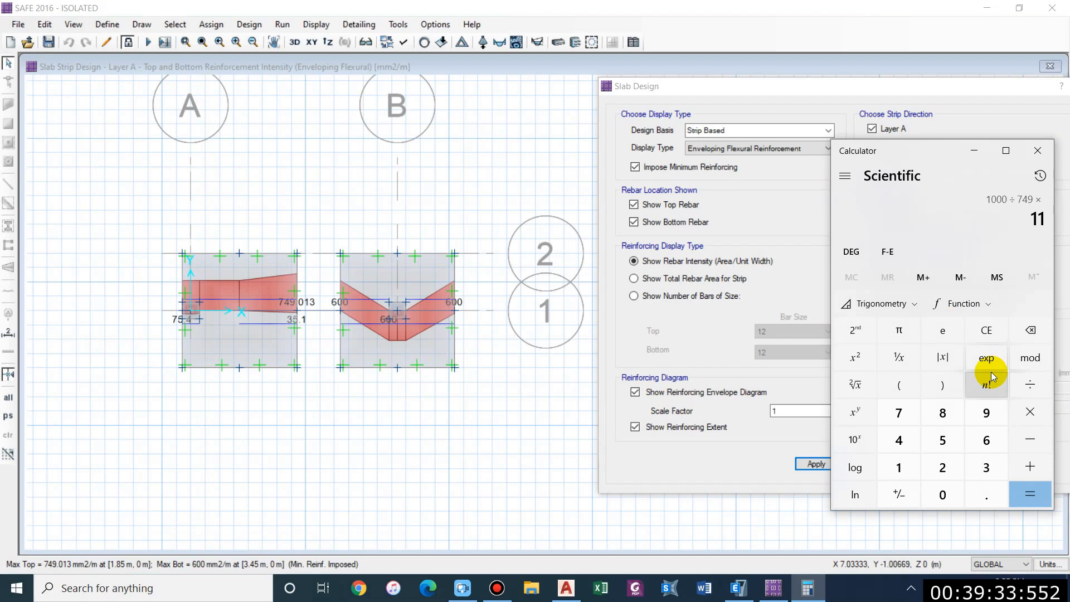
text(3)
key(Return)
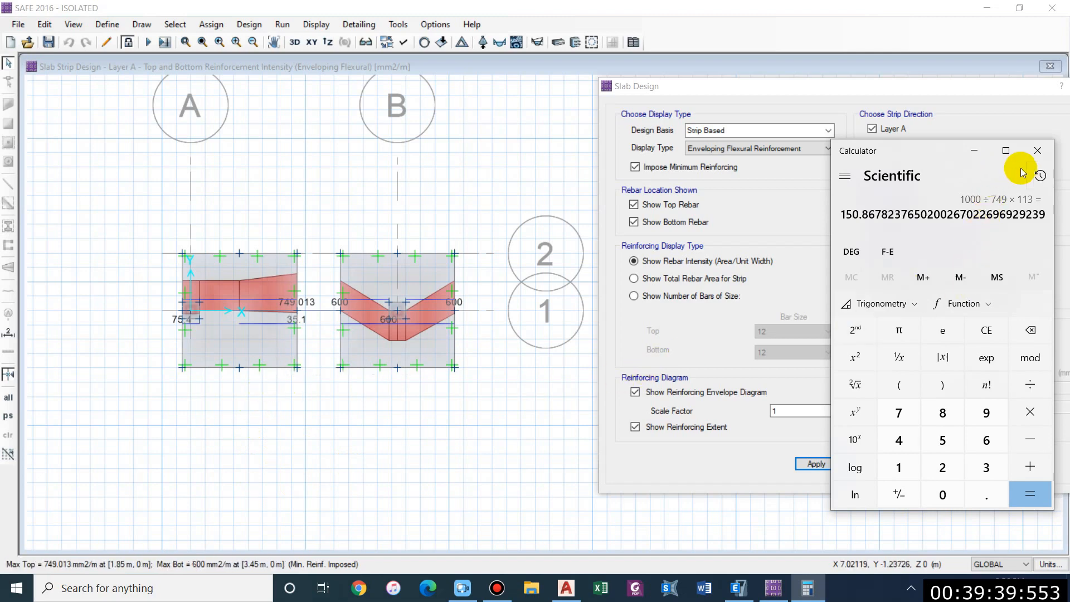
click(1038, 154)
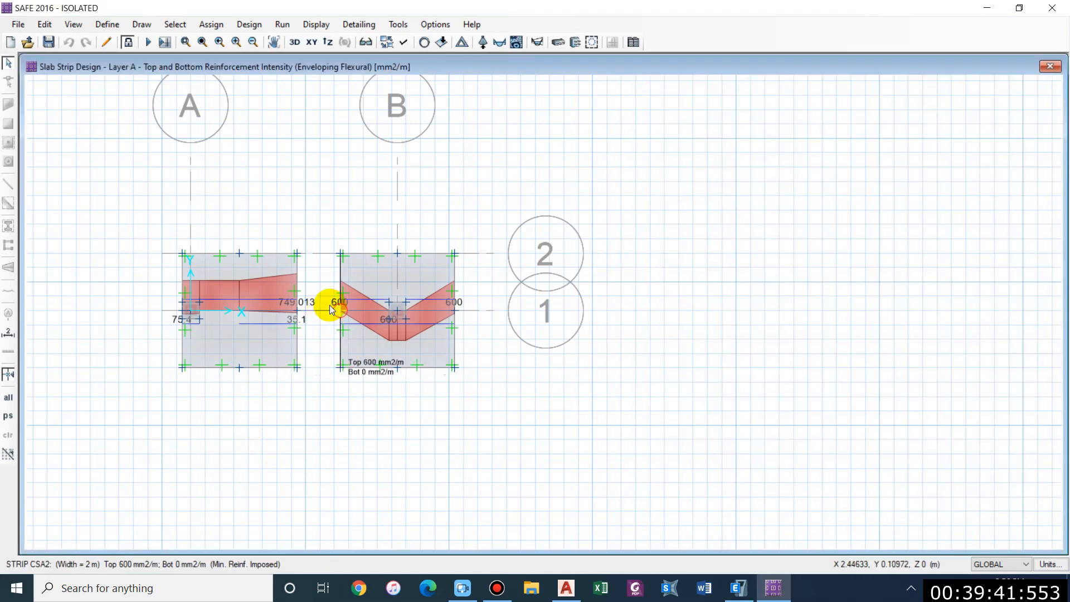
- Display the beam design as enveloping longitudinal rebar with minimum reinforcing imposed and values shown at controlling stations
scroll(330, 306, up, 2)
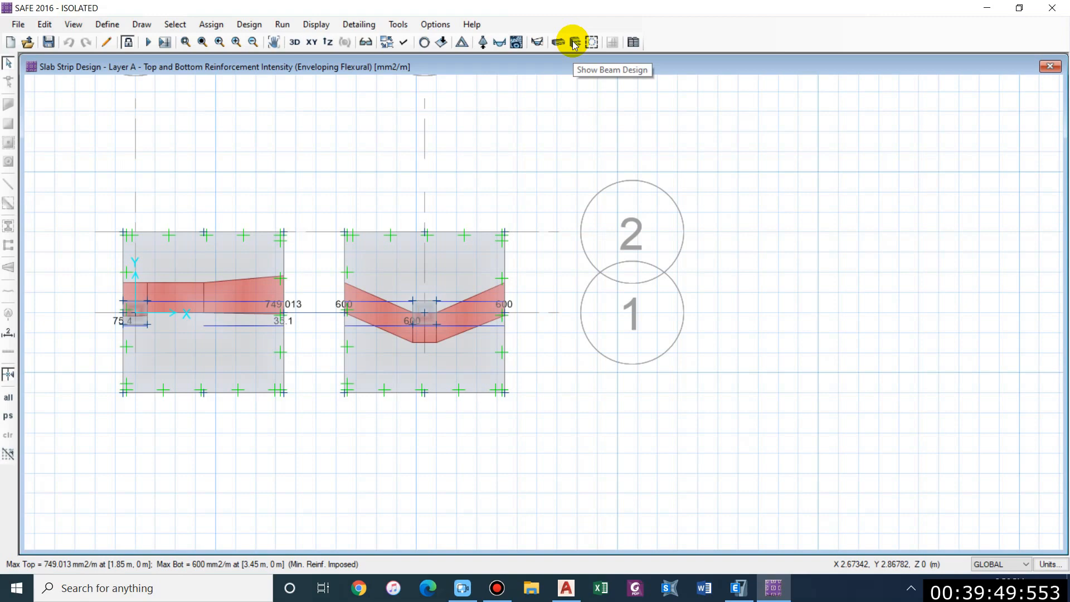
click(313, 25)
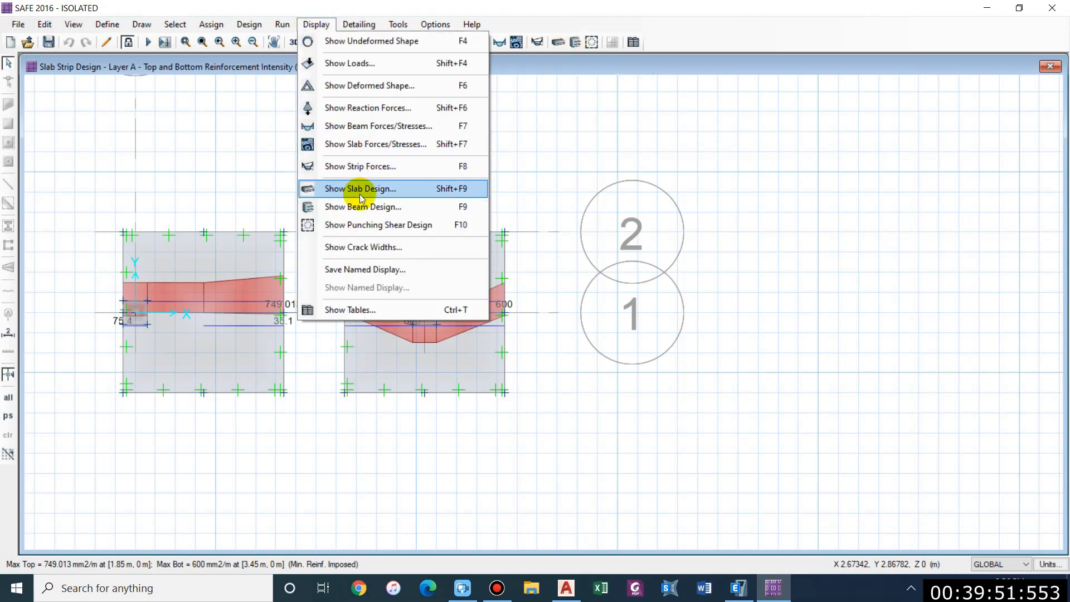
click(370, 207)
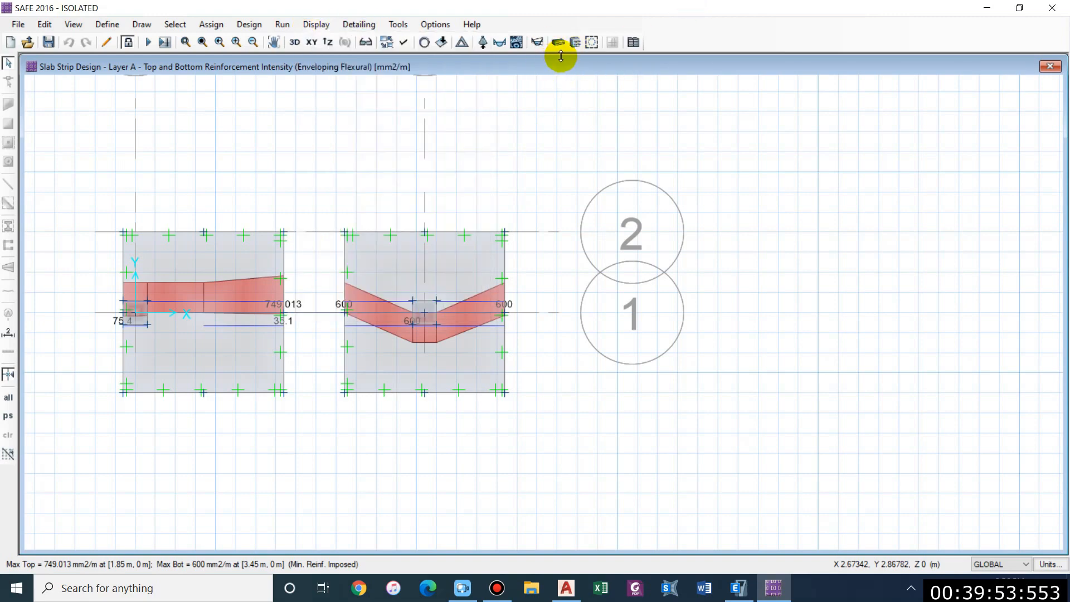
drag(544, 144, 864, 73)
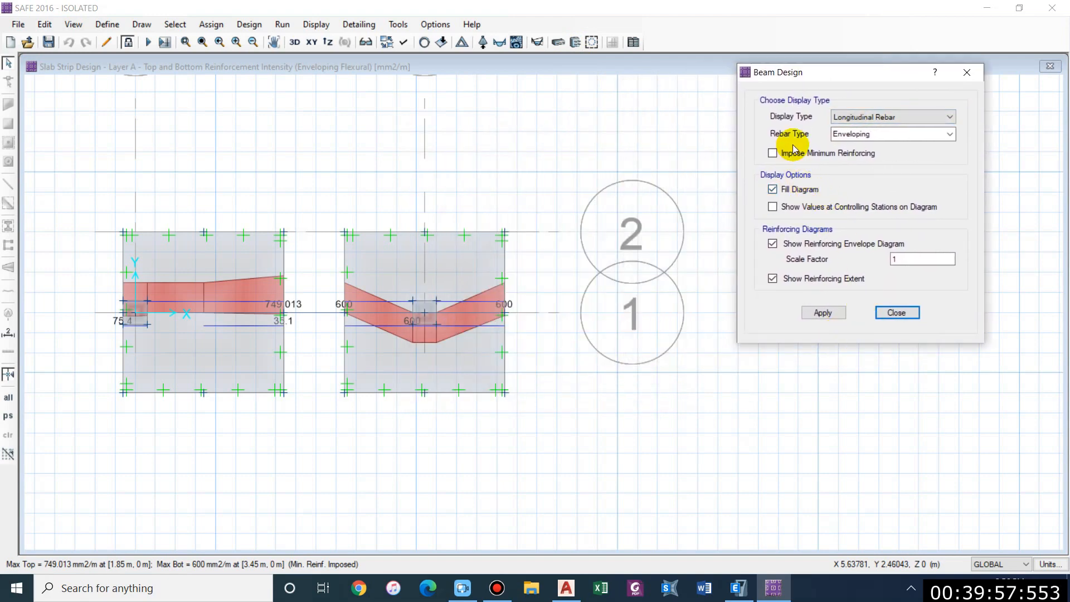
click(795, 208)
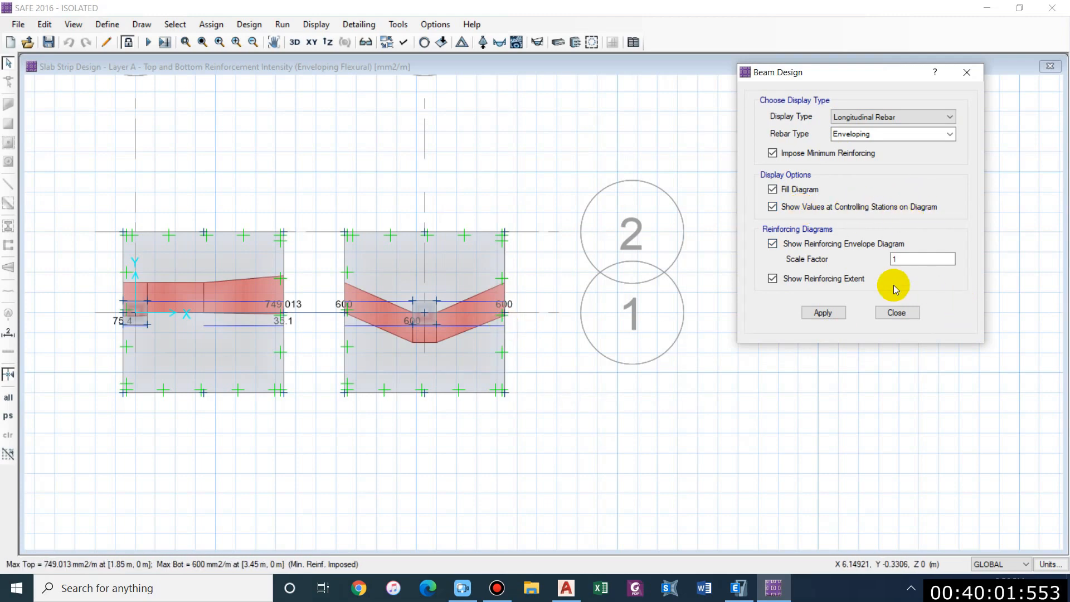
click(806, 316)
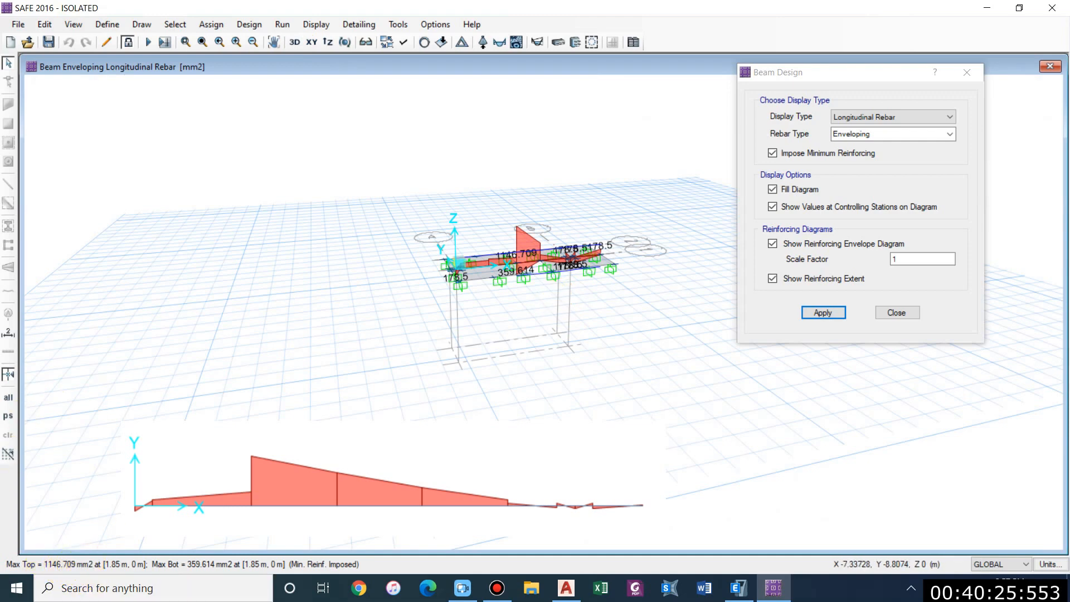
- Calculate two options for the beam's top rebar area in Calculator: 6 × 201 and 4 × 314
key(XF86Calculator)
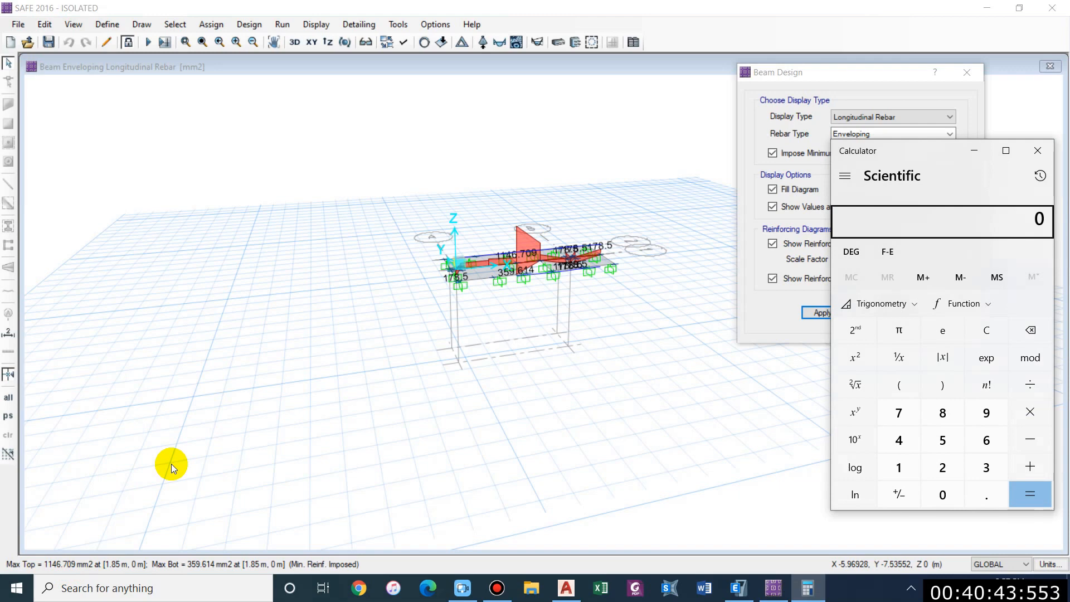
text(*201)
key(Return)
text(6*201)
key(Return)
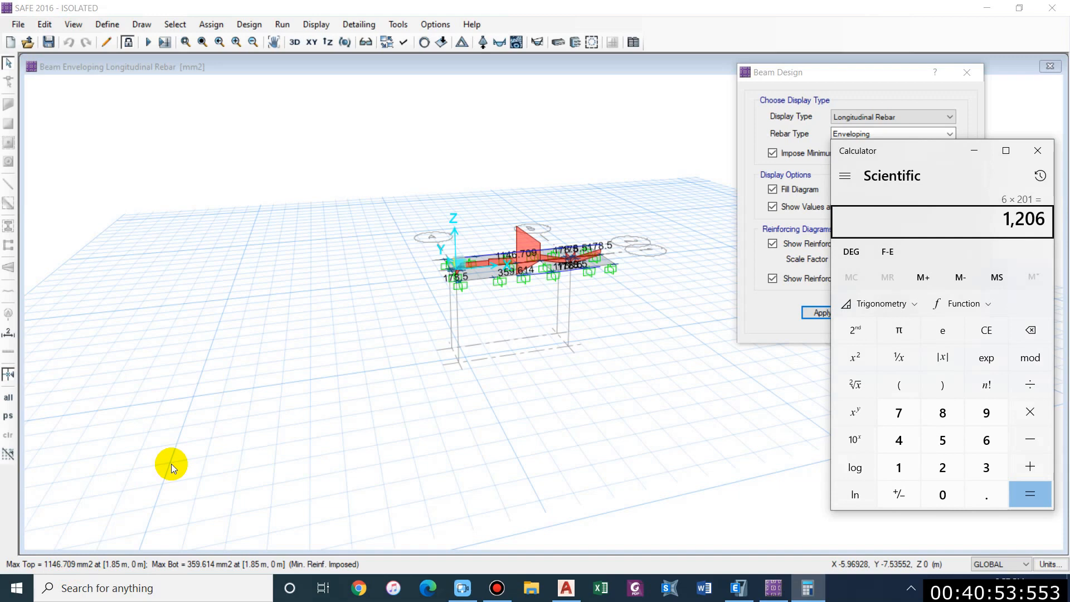
key(Escape)
text(4*)
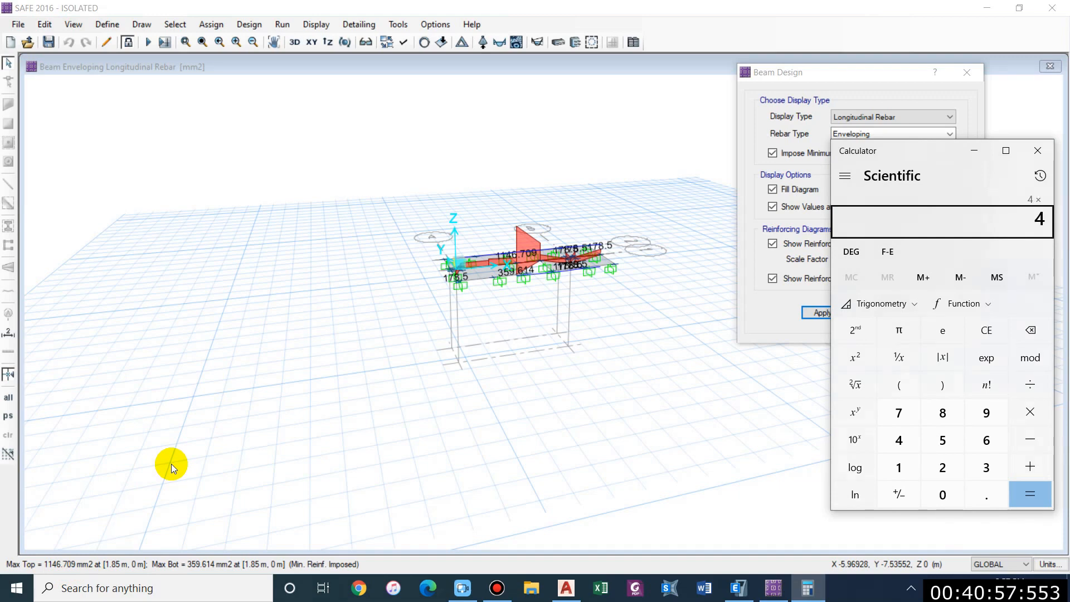
text(314)
key(Return)
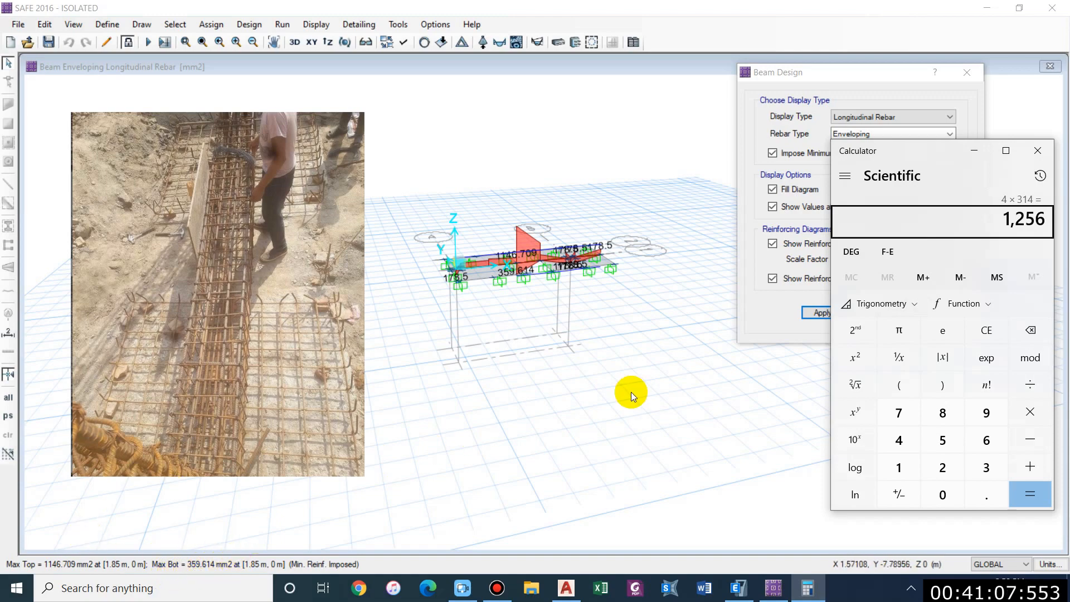
- Calculate the beam's bottom rebar area as 4 × 113 and close the calculator
key(Escape)
text(4*)
text(1)
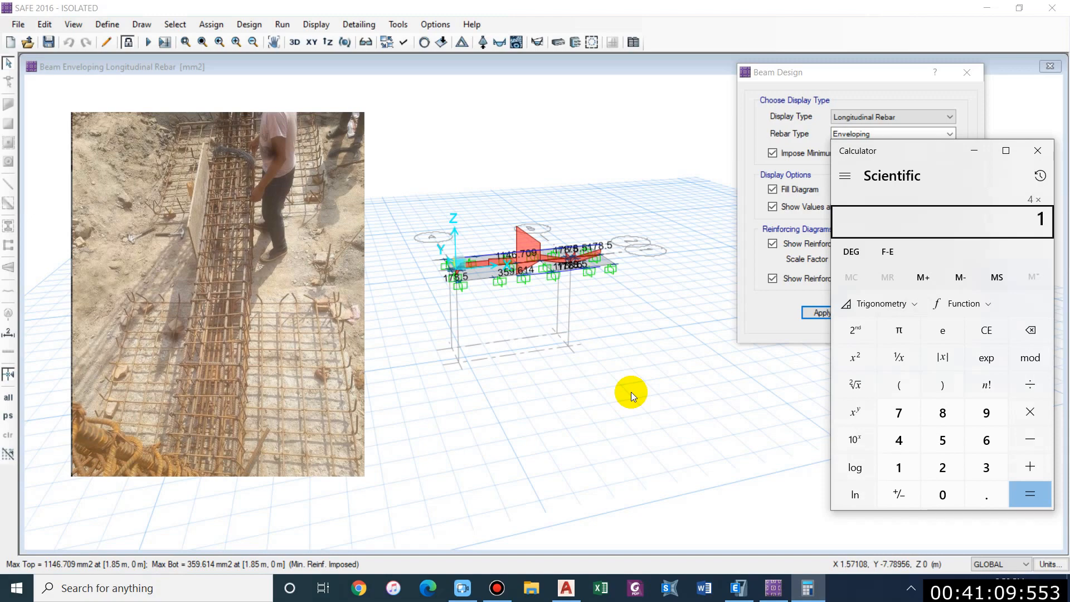
text(13)
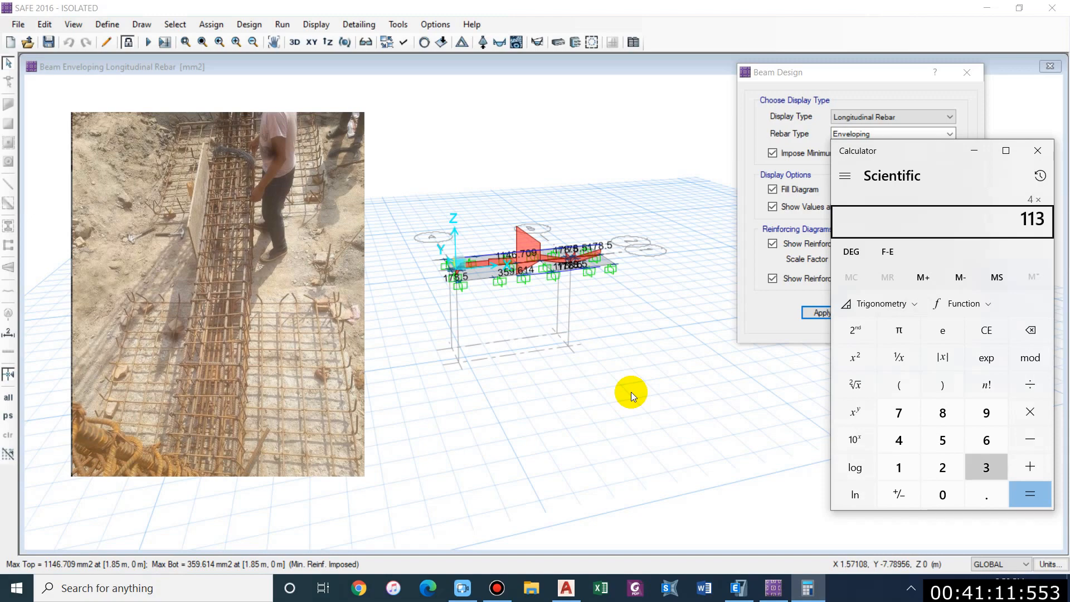
key(Return)
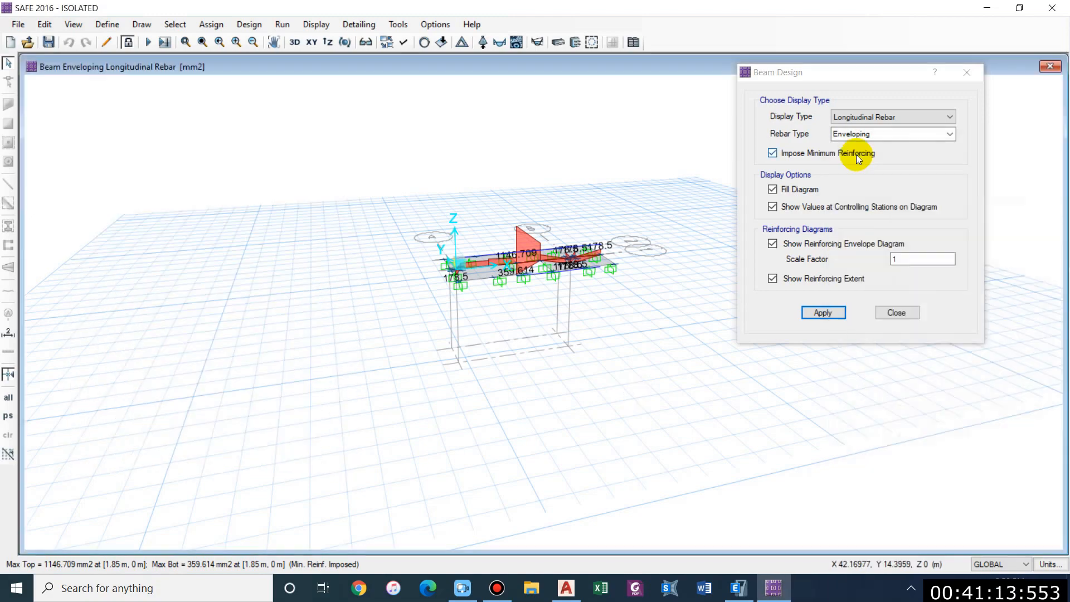
- Display the beam design as total transverse rebar
click(924, 119)
click(901, 129)
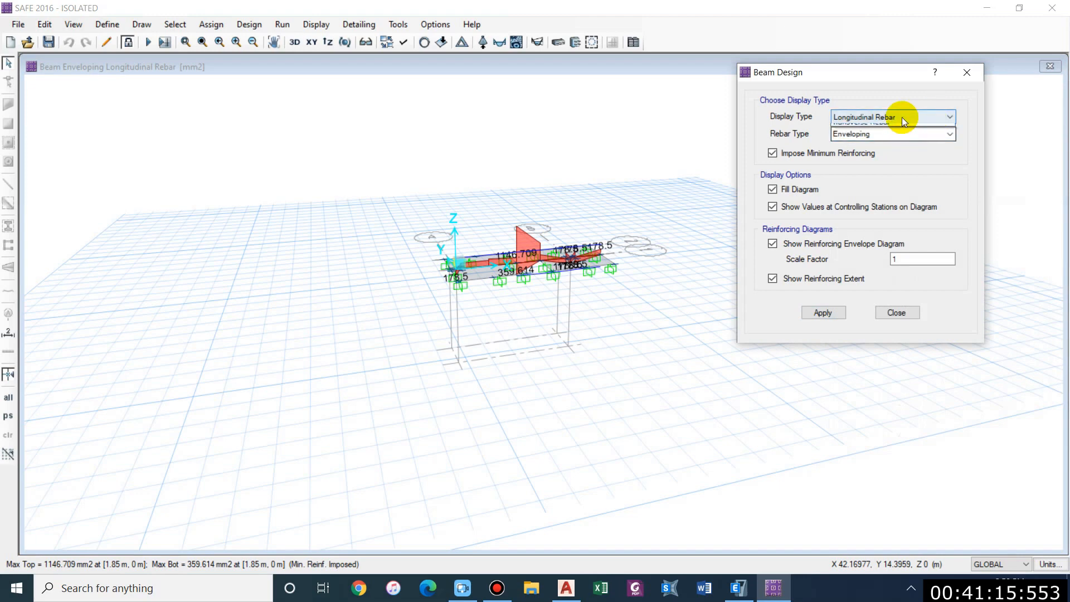
click(903, 117)
click(873, 138)
click(823, 313)
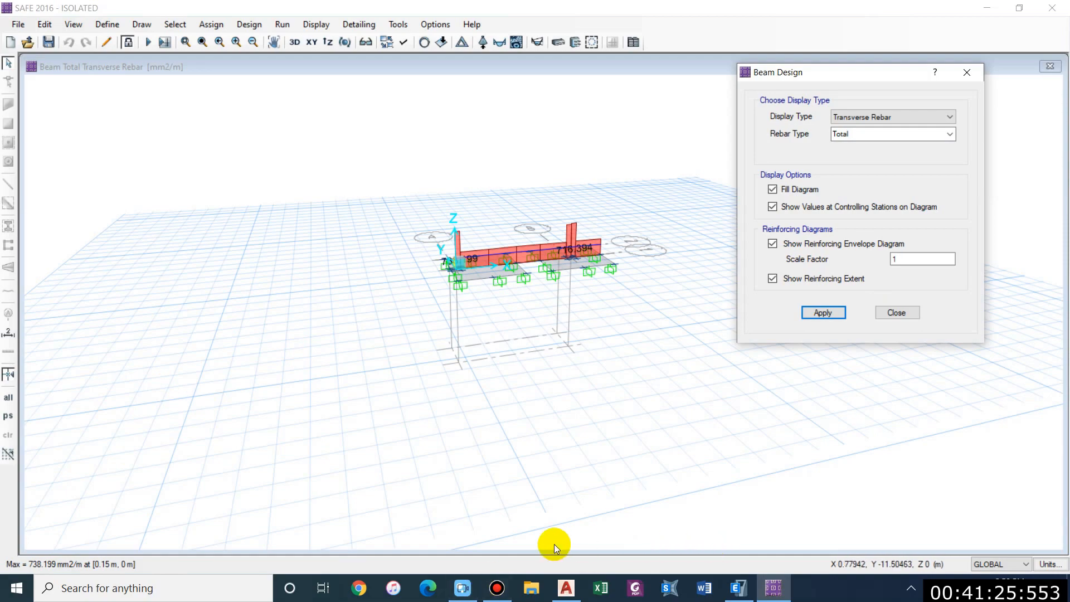
- Switch to the saddle 15m workbook in Excel, dismiss the activation notice and enlarge the Beam Rebar table on Sheet3
click(463, 578)
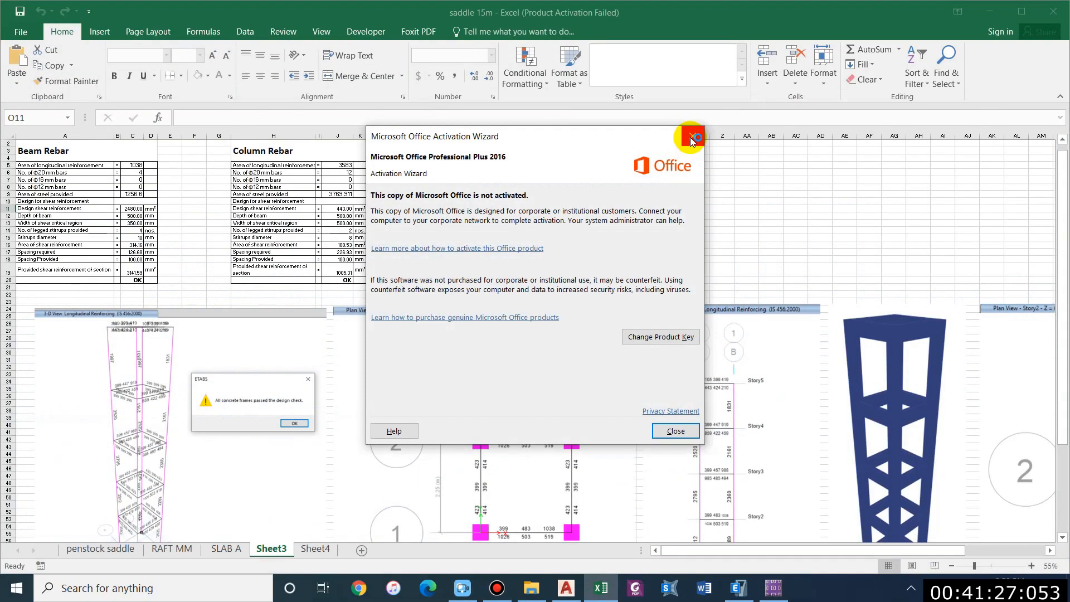
click(692, 136)
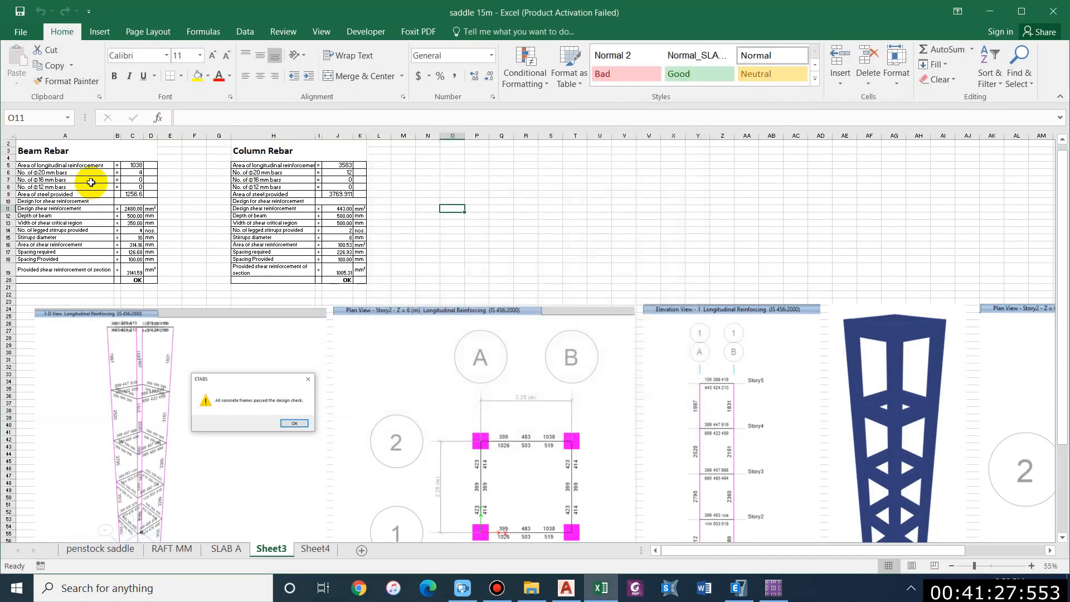
click(151, 174)
click(203, 204)
ctrl+scroll(54, 191, up, 5)
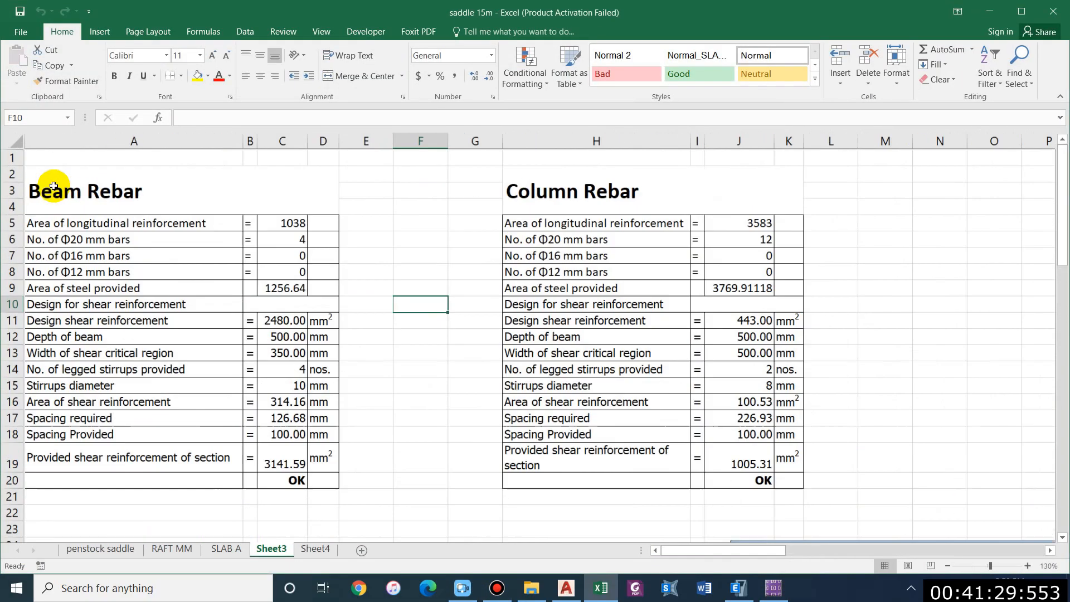
scroll(289, 234, down, 1)
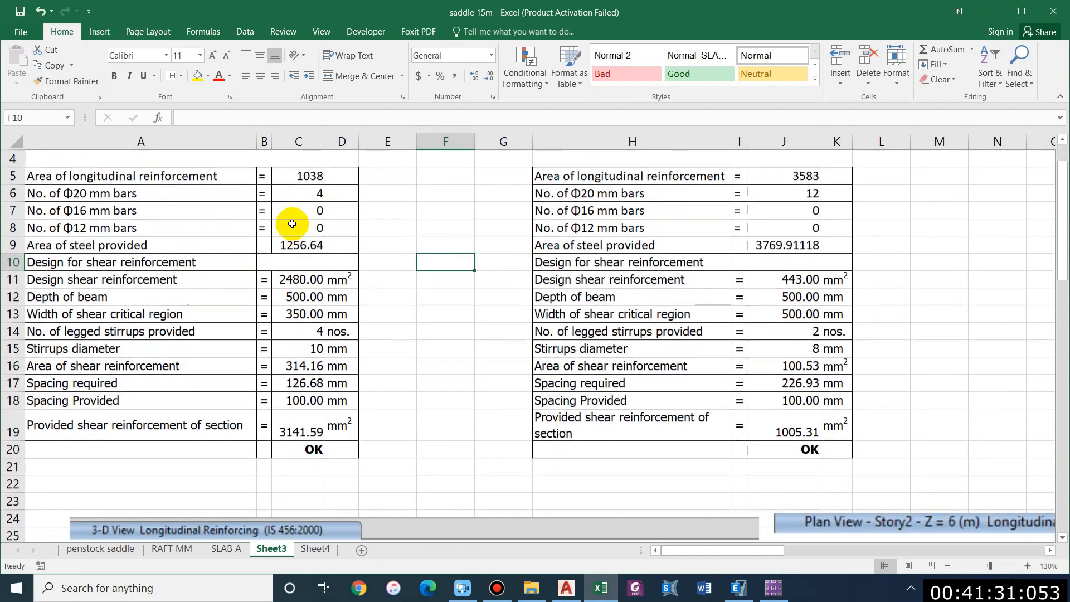
- Check the beam's longitudinal rebar in SAFE and enter 1136 as its area of longitudinal reinforcement in the Excel table
click(291, 177)
scroll(865, 165, up, 1)
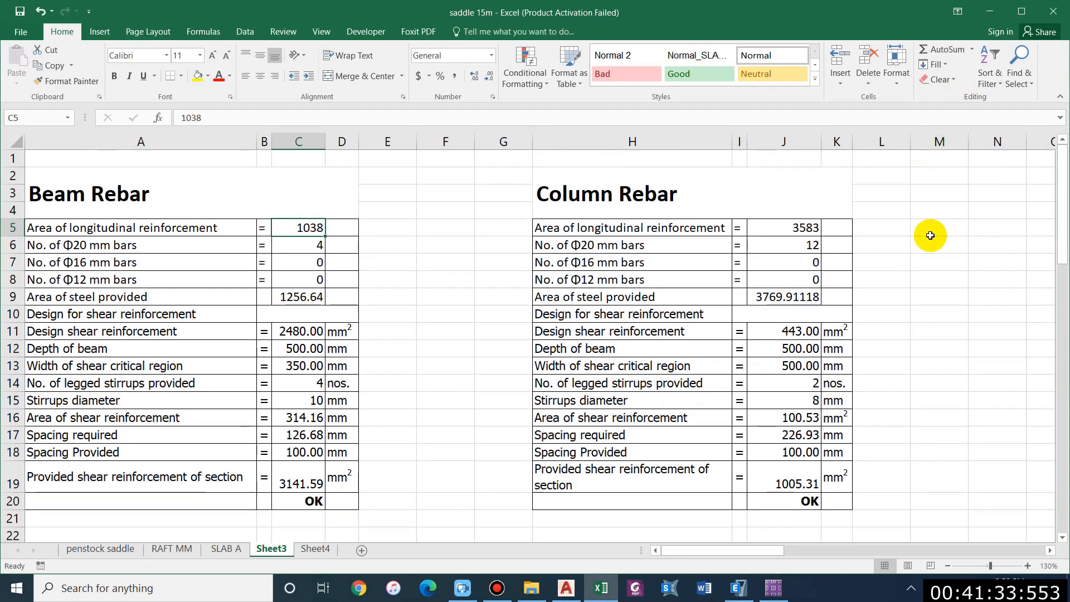
key(alt+Tab)
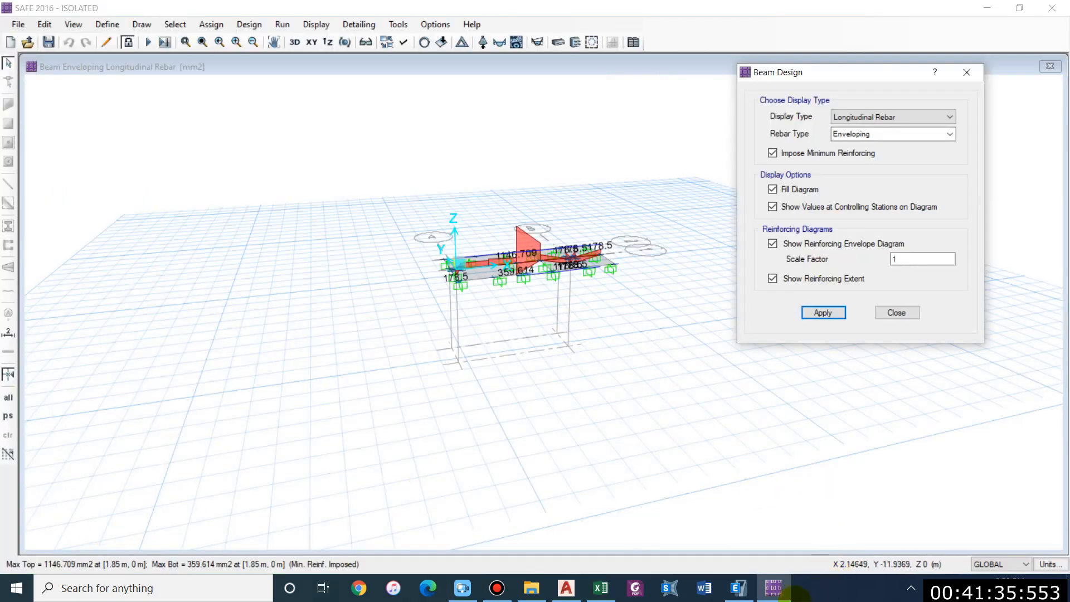
click(739, 588)
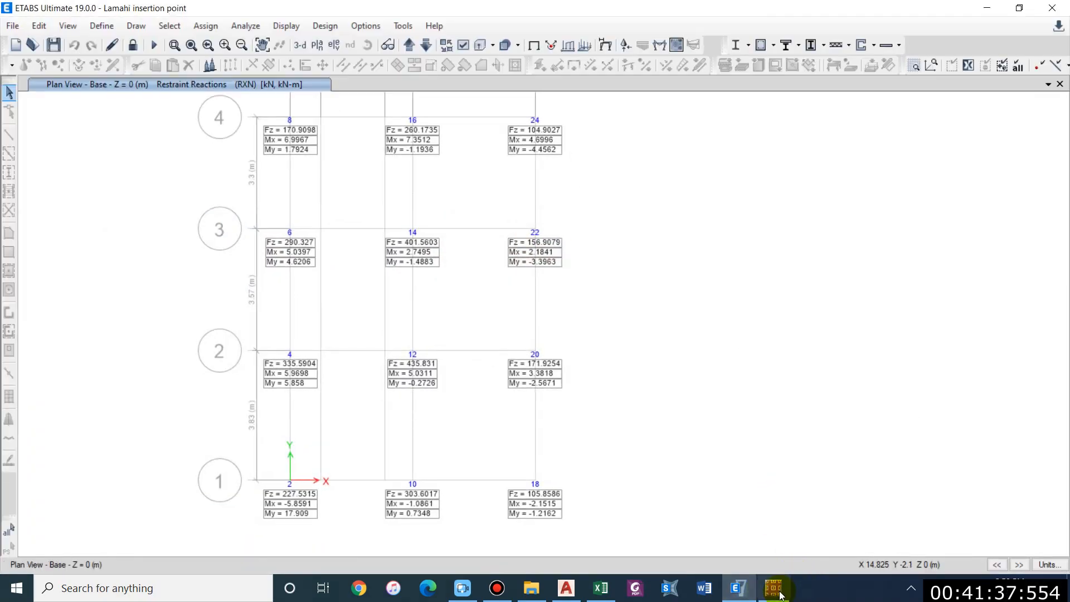
click(774, 588)
click(601, 588)
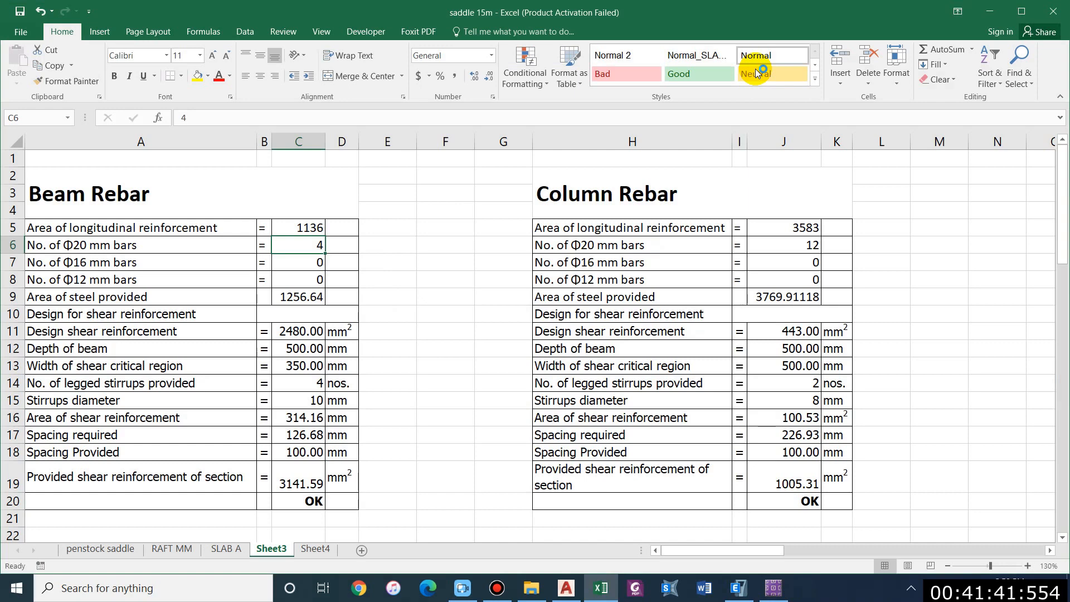
- Set the beam's longitudinal bars to 2 of 20 mm and 3 of 16 mm diameter
click(301, 300)
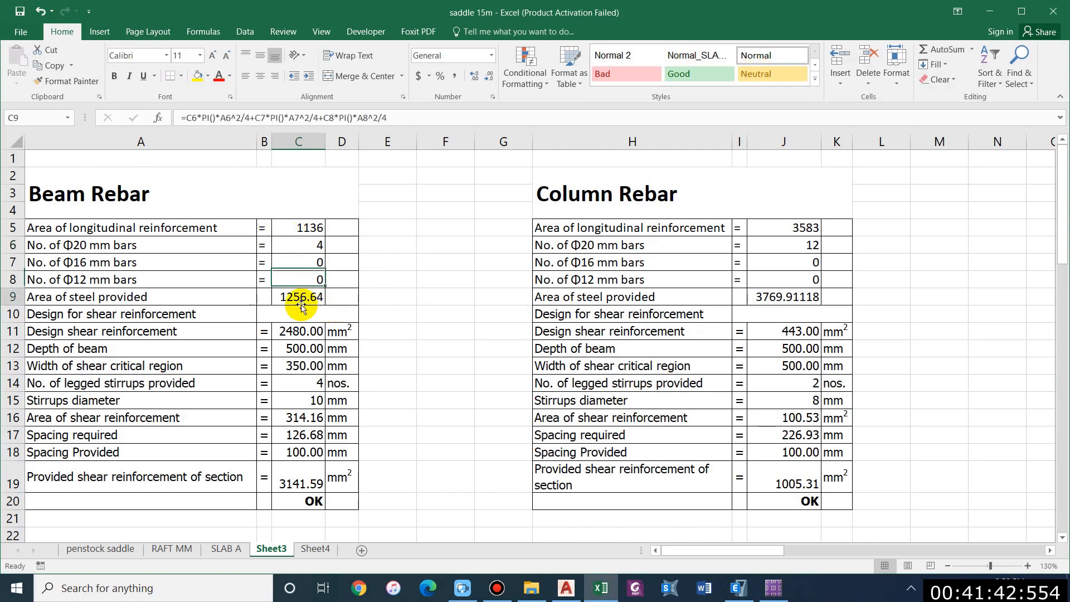
click(320, 247)
text(2)
key(Return)
text(3)
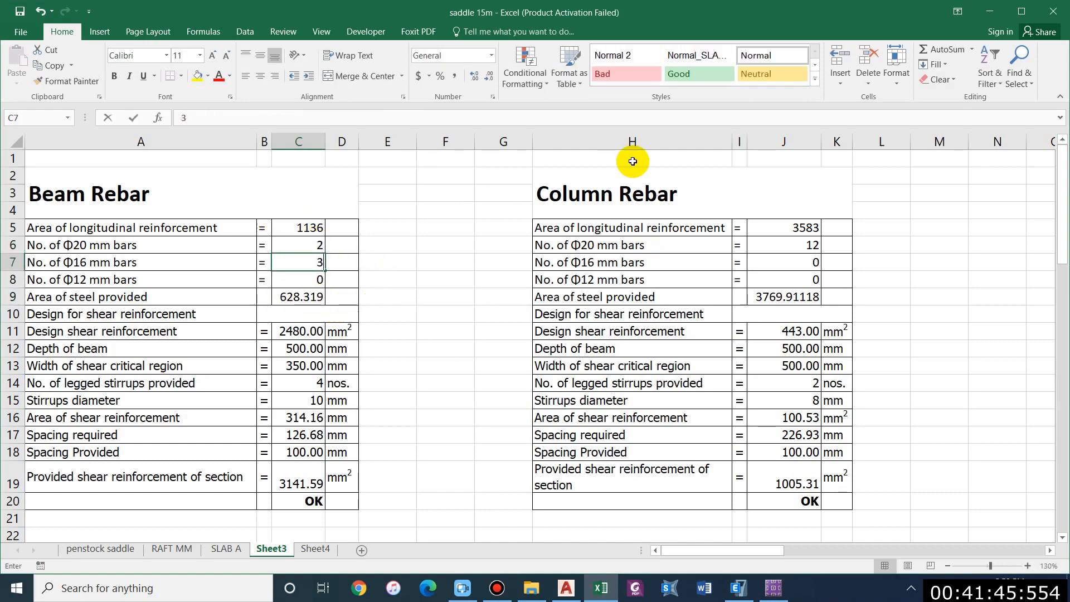
key(Return)
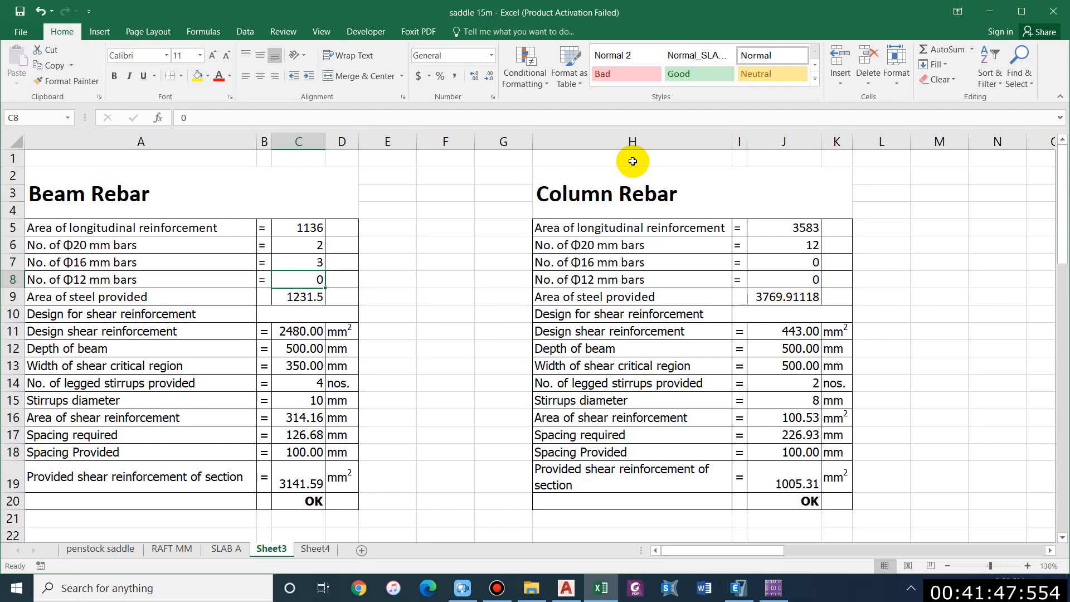
- Set the beam's design shear reinforcement to 738 mm²
key(Down)
key(Down)
key(Down)
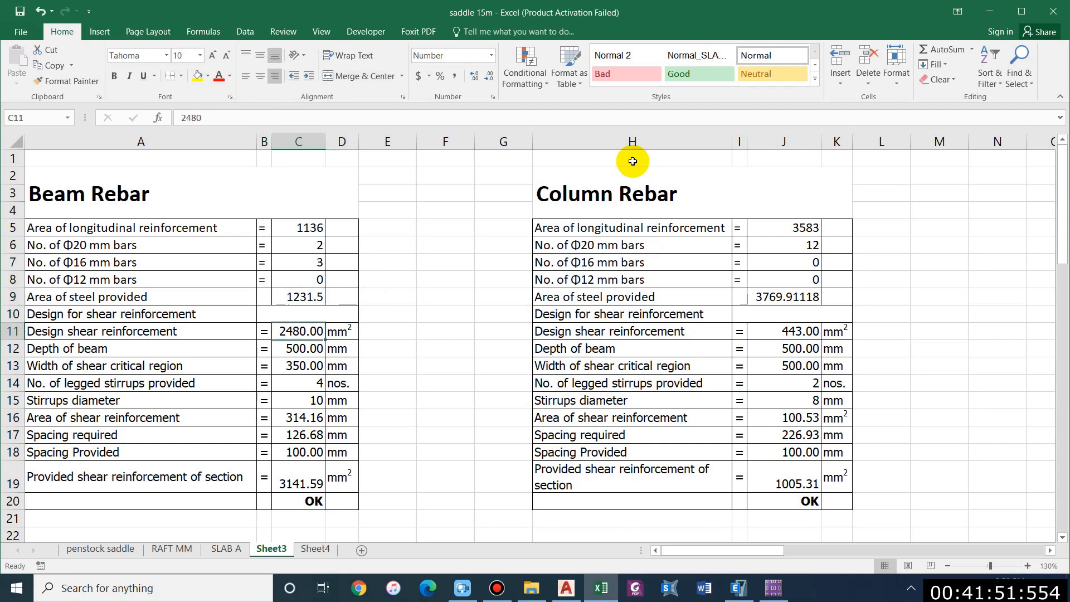
text(7)
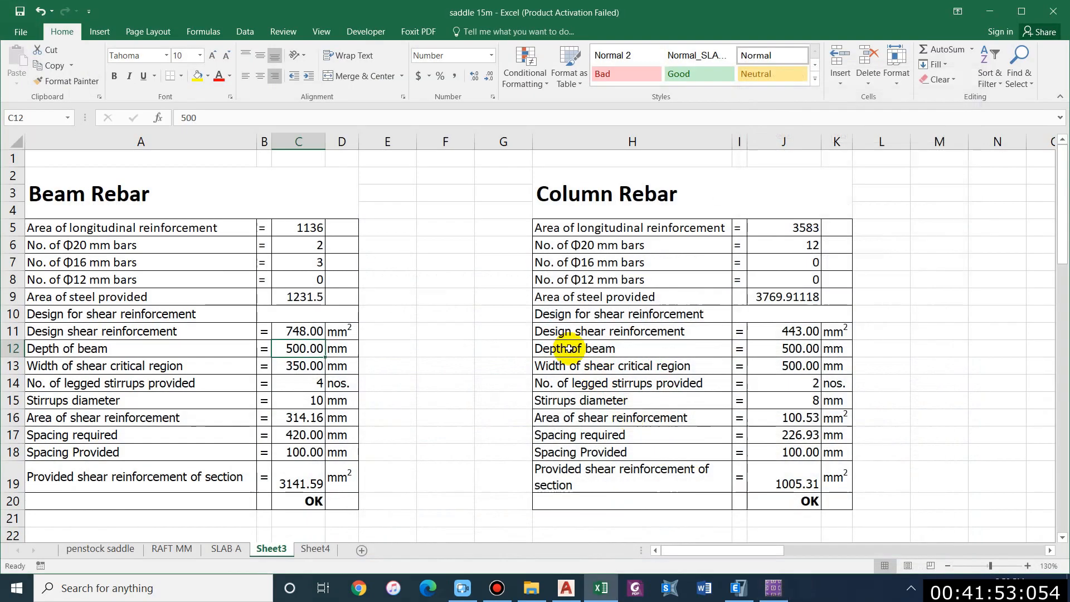
text(73)
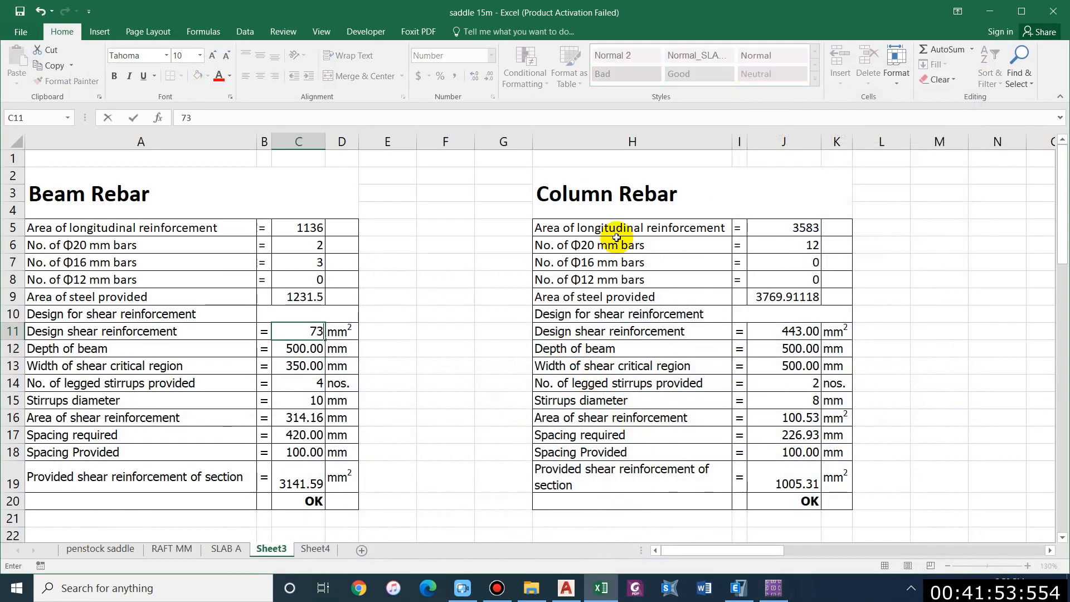
text(8)
key(Return)
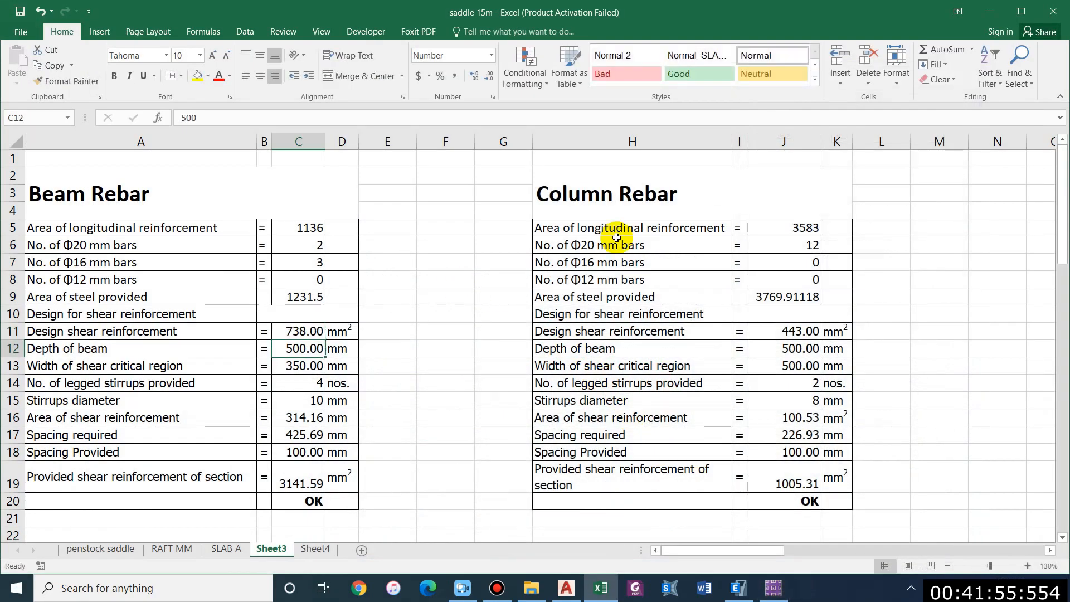
- Set the beam's depth to 400 mm and the width of its shear critical region to 300 mm
text(3)
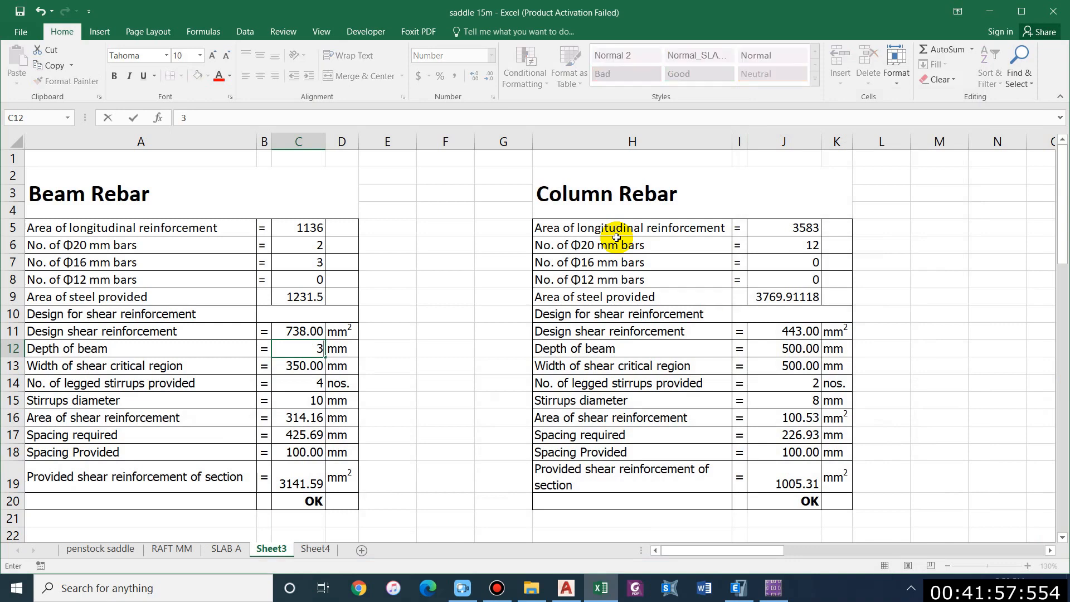
key(BackSpace)
text(400)
key(Return)
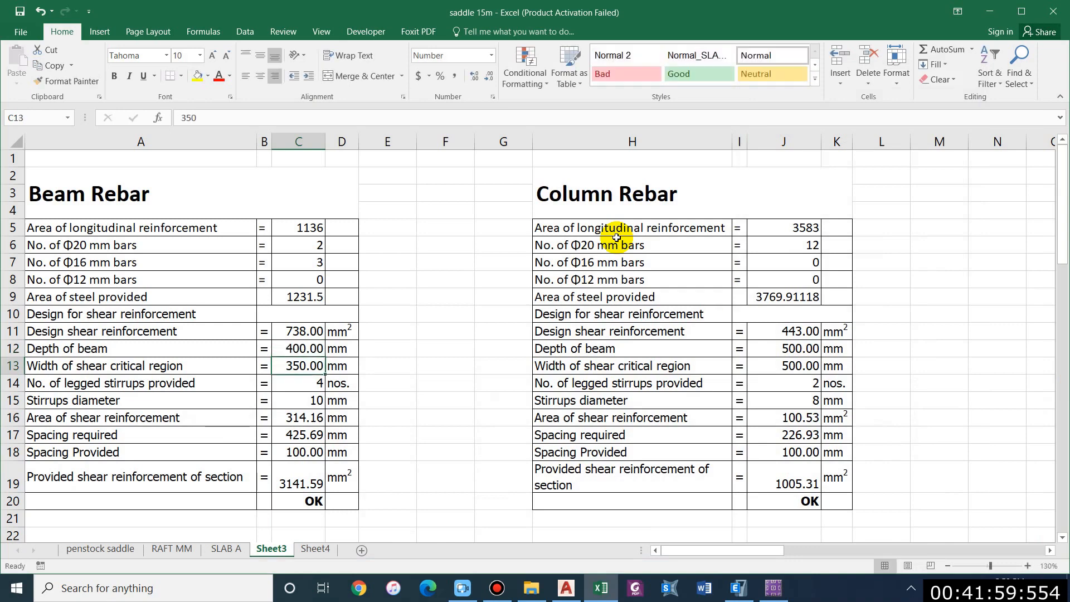
text(300)
key(Return)
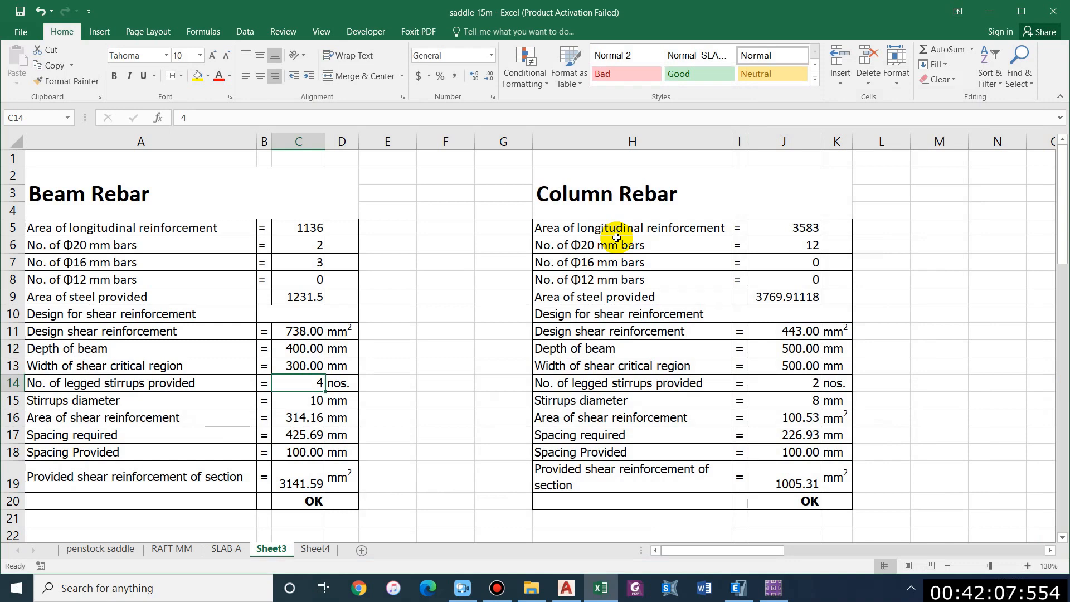
- Set the beam's stirrups to 2 legs with a diameter of 8 mm
text(2)
key(Return)
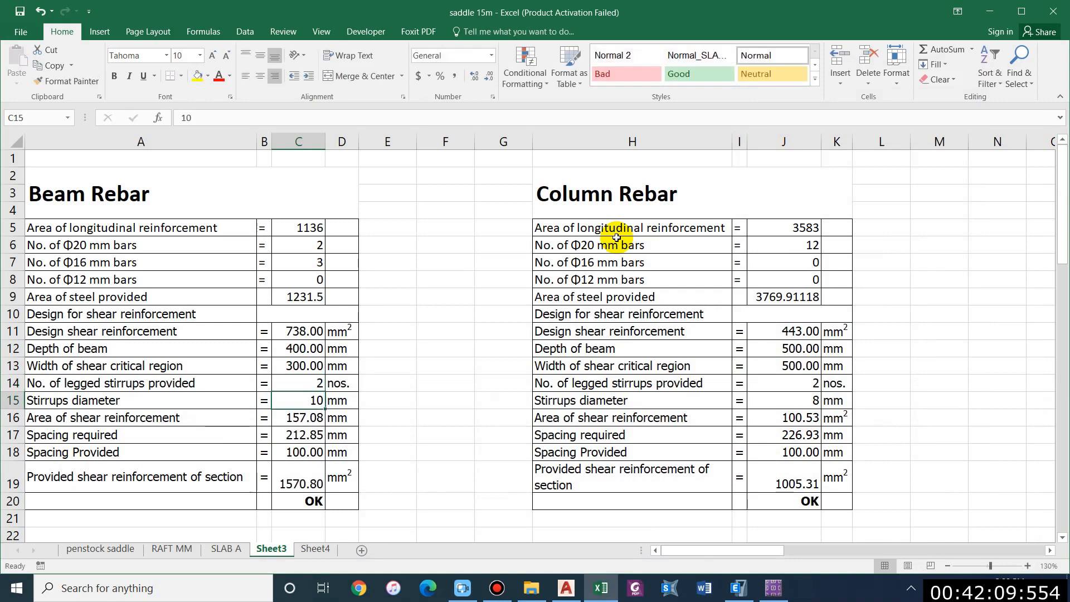
text(8)
key(Return)
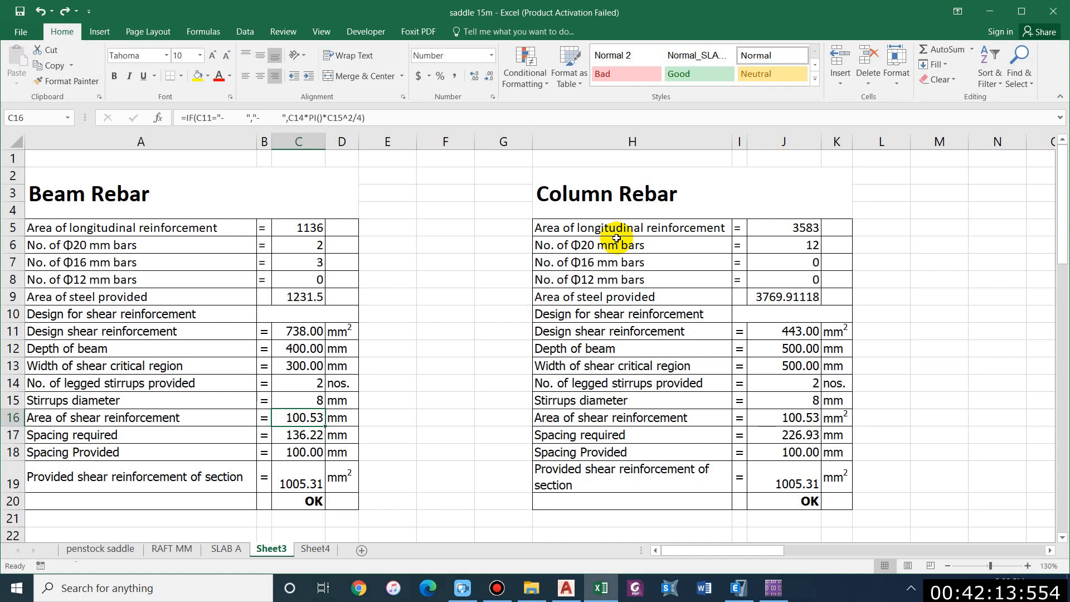
- Examine the beam's area of shear reinforcement and compare its required stirrup spacing with the spacing provided
click(380, 385)
click(313, 419)
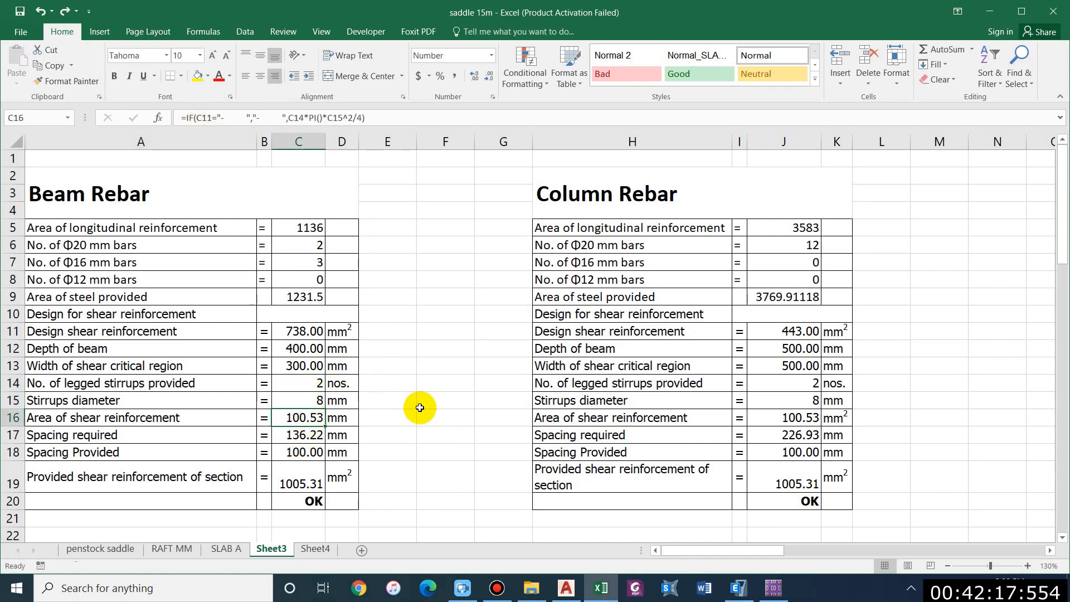
click(501, 437)
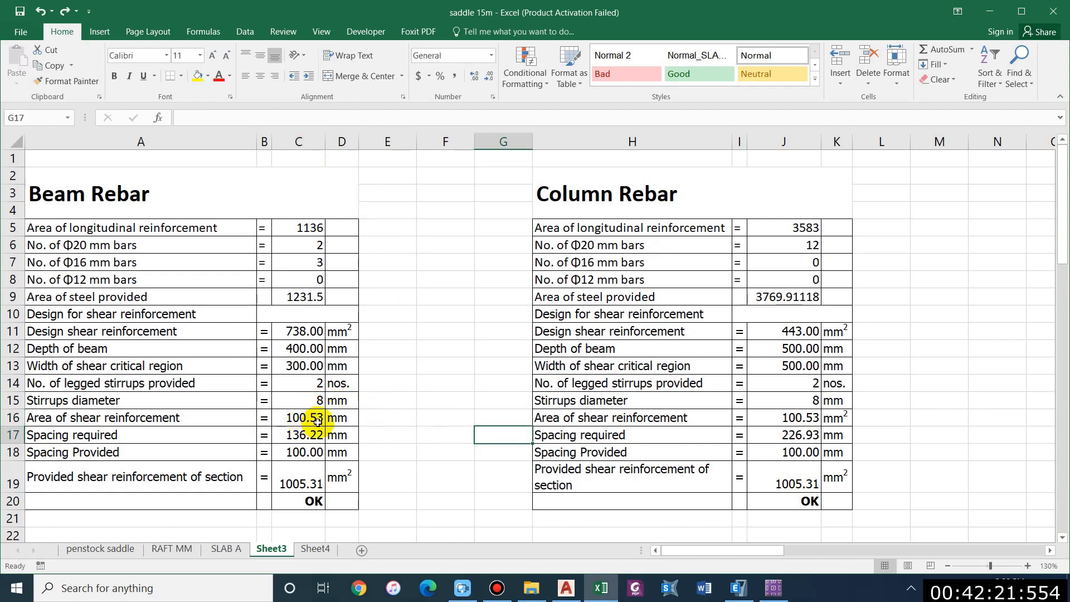
scroll(346, 421, down, 1)
click(310, 381)
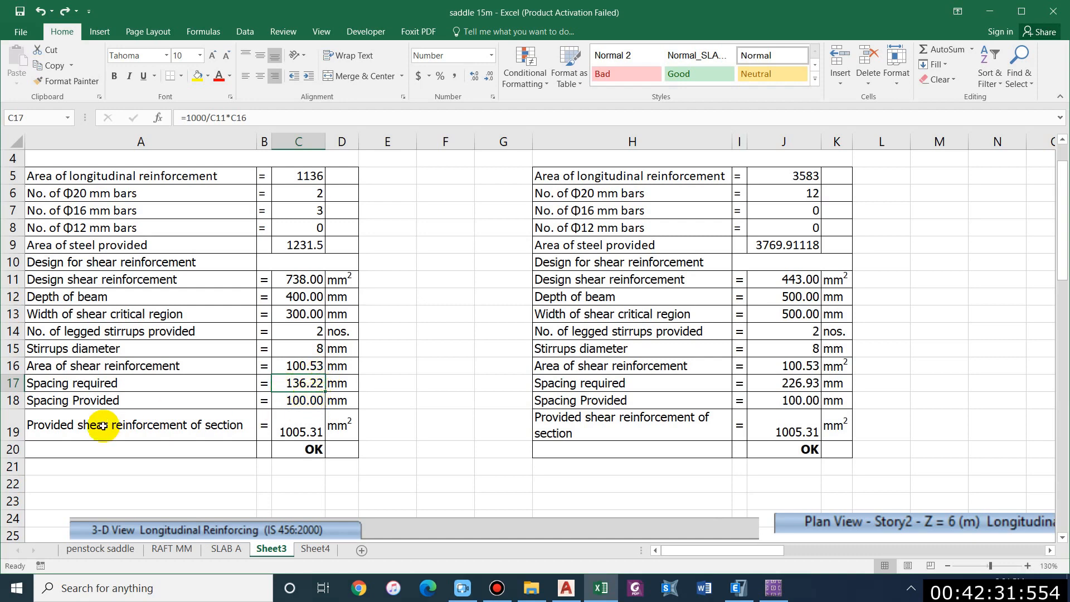
click(505, 401)
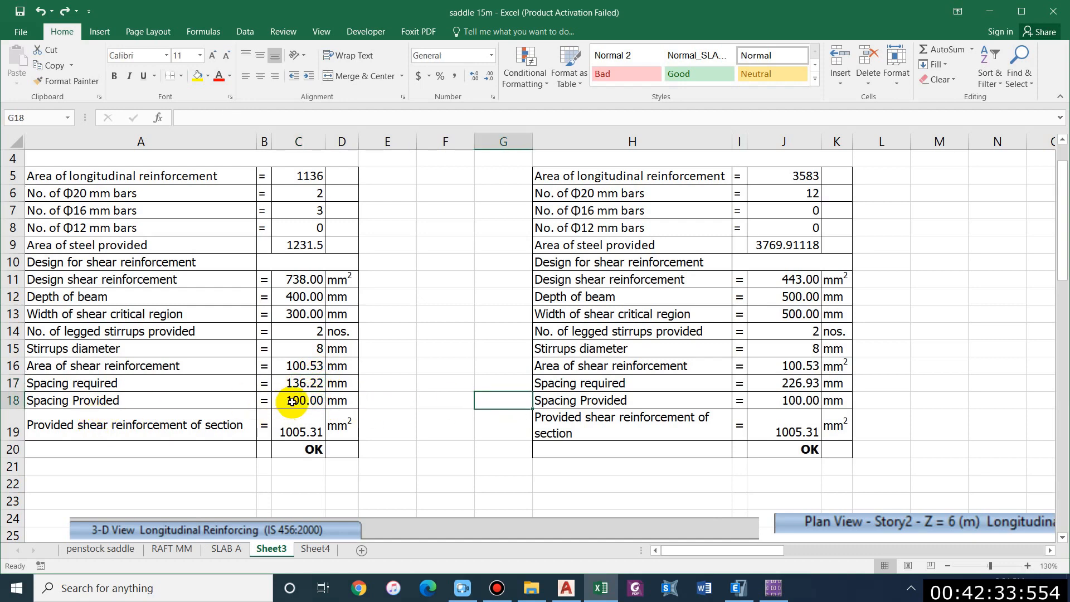
click(305, 383)
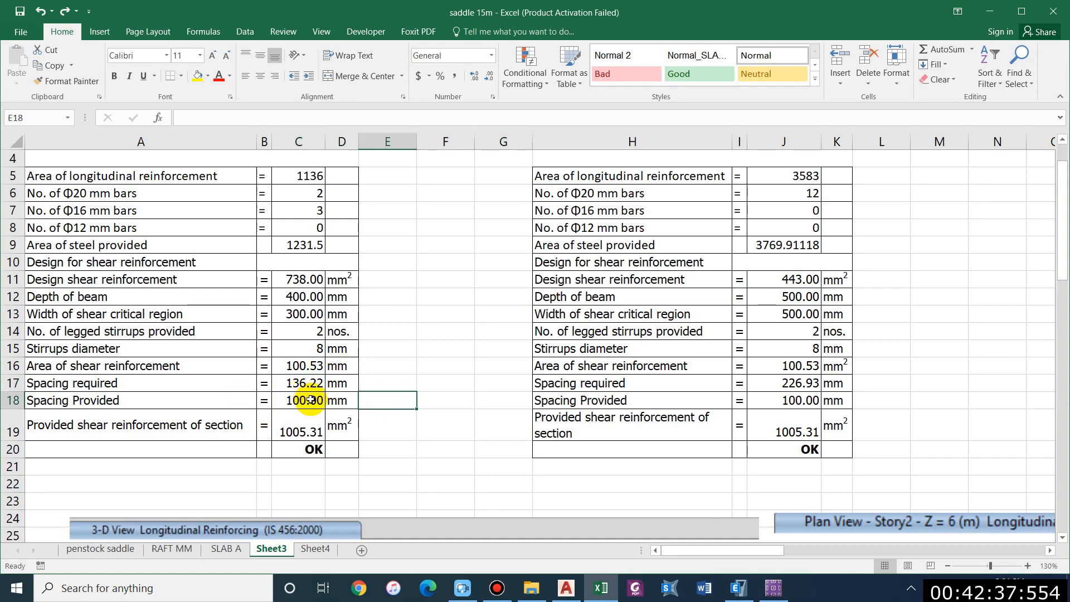
click(312, 400)
- Inspect the formula for the beam section's provided shear reinforcement and review the completed Beam Rebar table
click(447, 467)
scroll(357, 357, down, 3)
scroll(201, 296, up, 3)
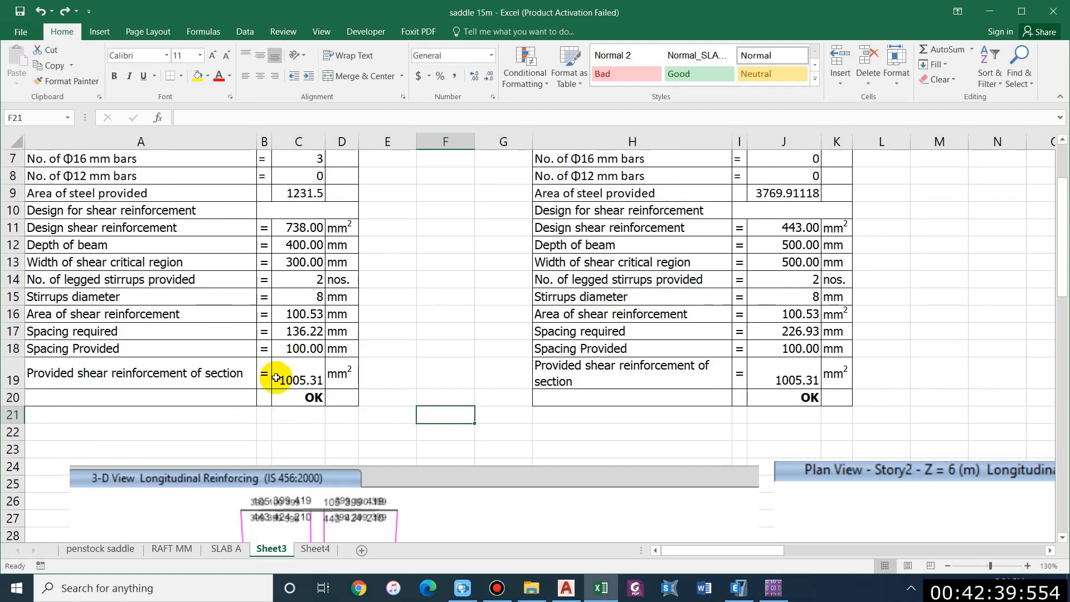
click(289, 429)
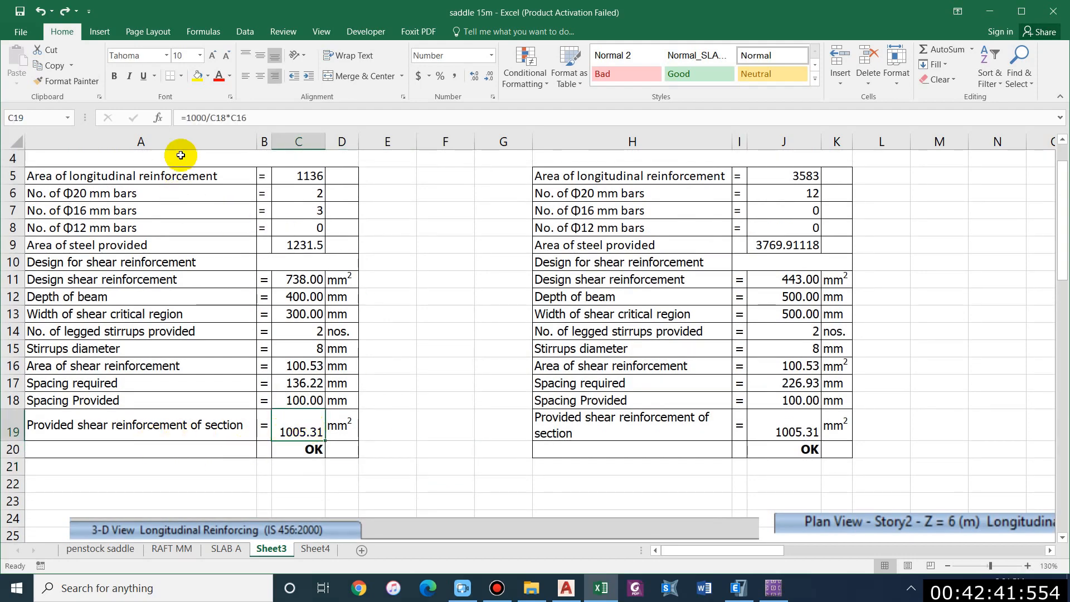
scroll(246, 174, up, 1)
double_click(299, 471)
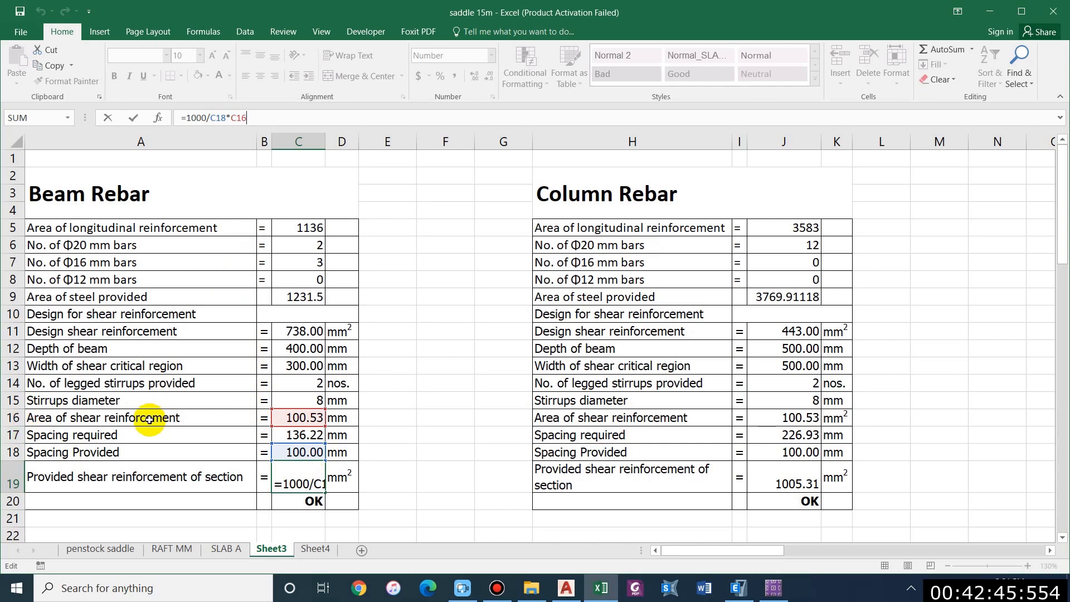
key(Escape)
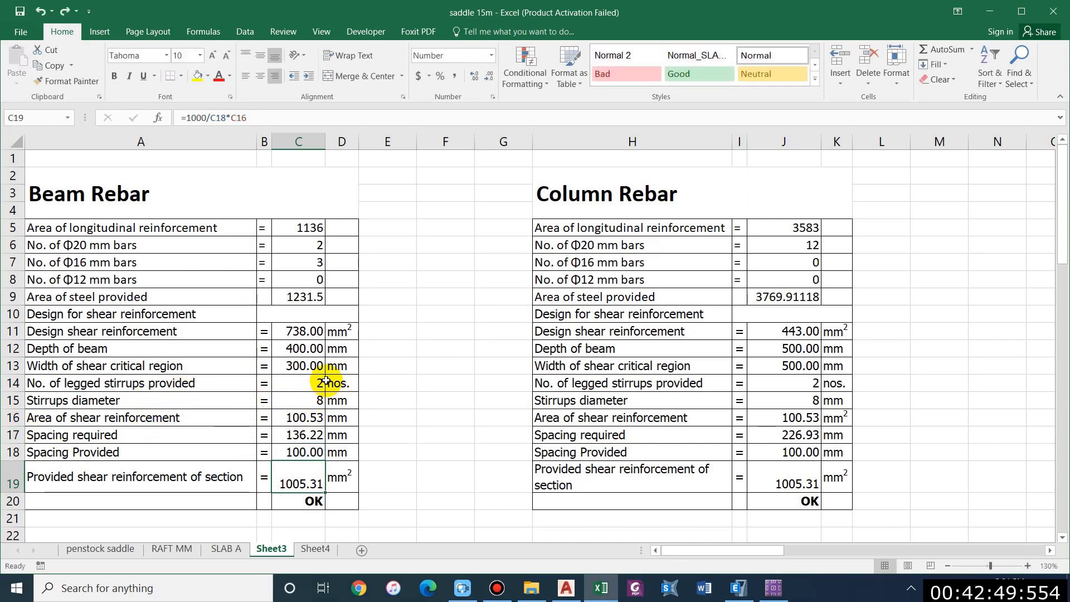
scroll(341, 279, down, 2)
scroll(335, 256, up, 2)
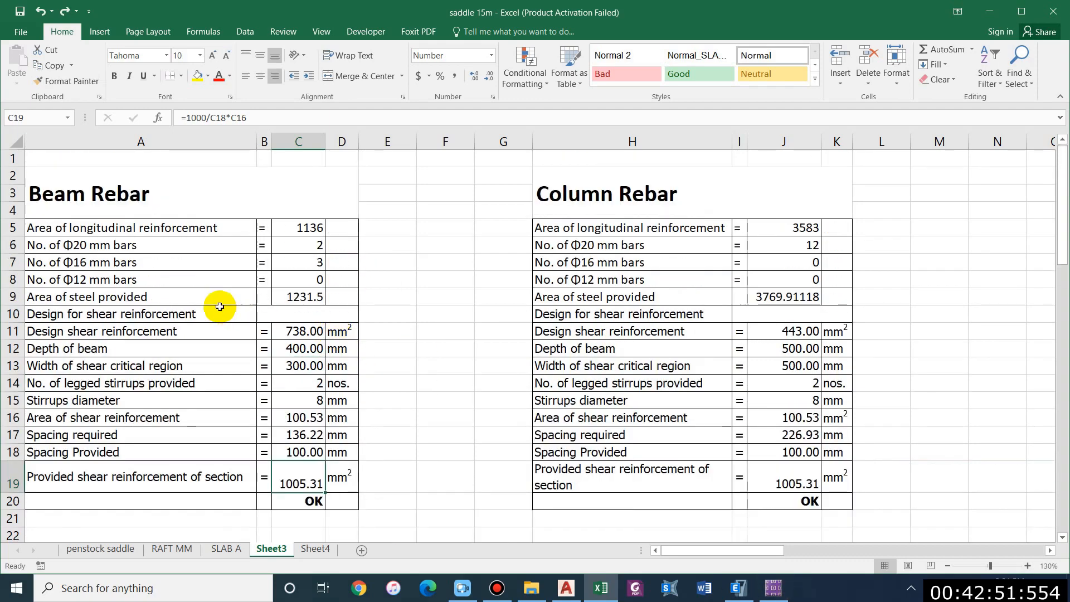
- Switch back to SAFE, close the beam design display settings and unlock the model
click(773, 588)
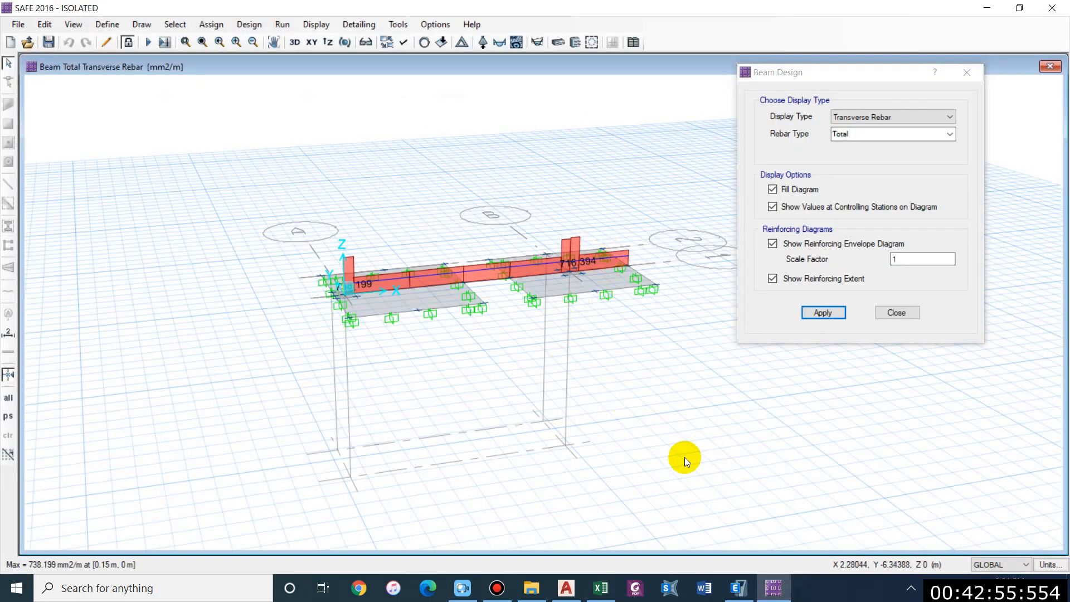
click(898, 312)
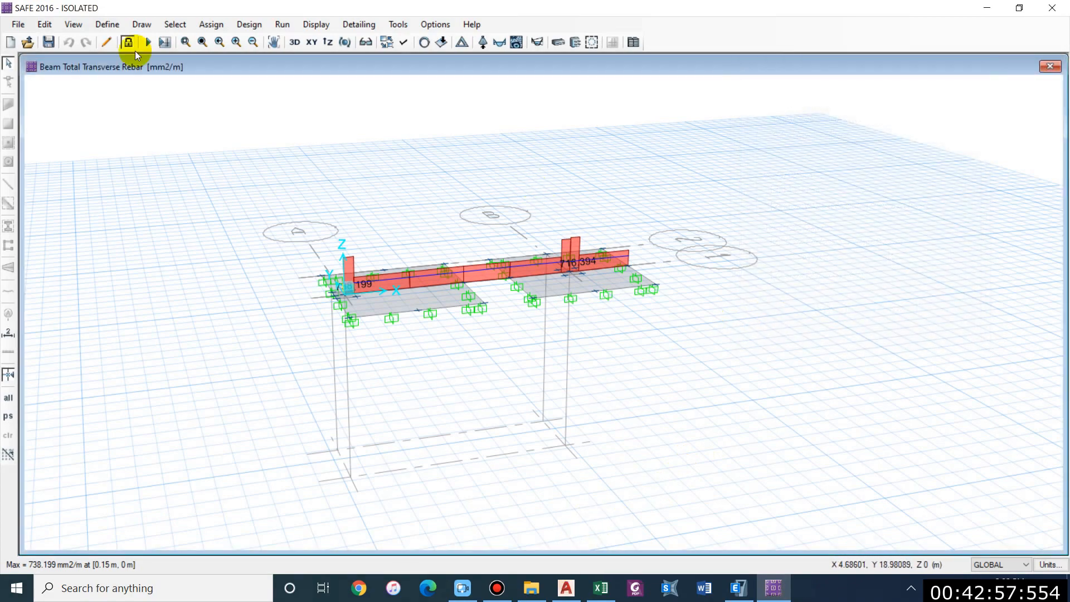
click(128, 43)
click(583, 341)
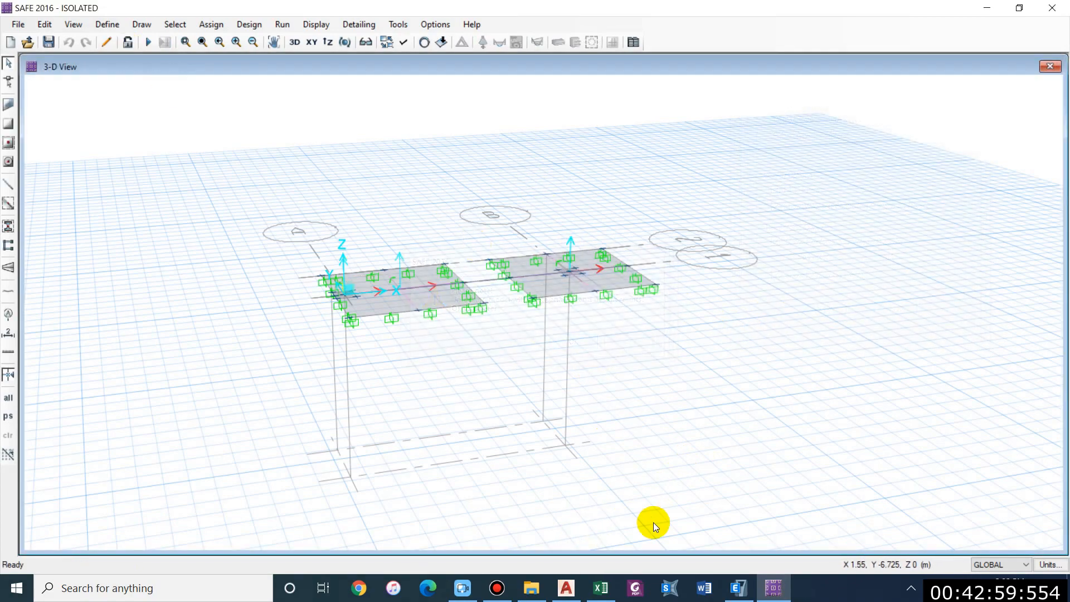
- Switch to AutoCAD to view the 3D footing layout with the strap footings, and return to SAFE
click(566, 588)
scroll(390, 348, up, 2)
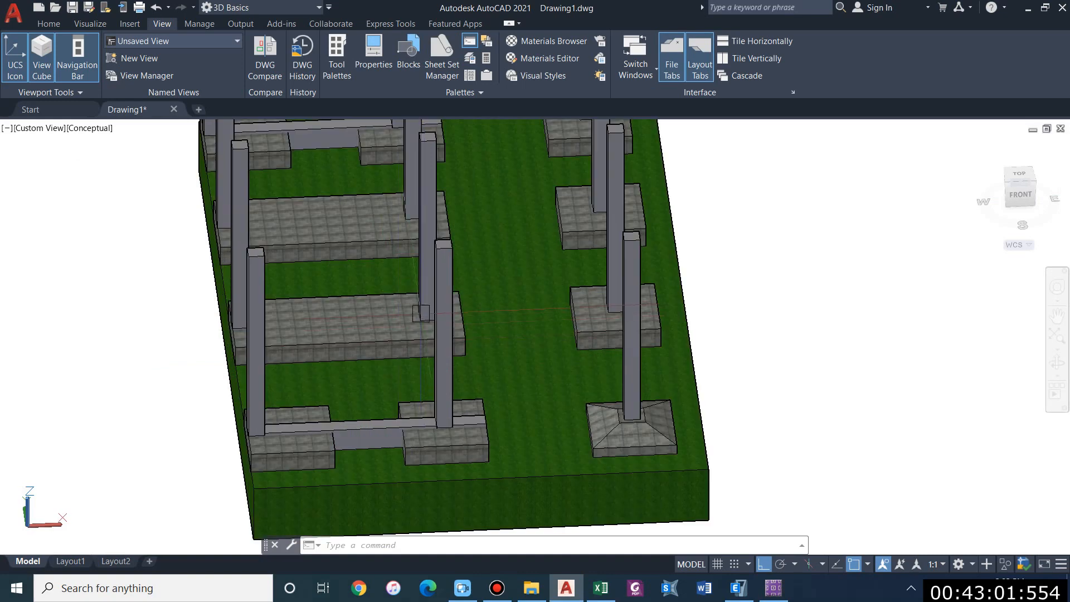
click(1028, 10)
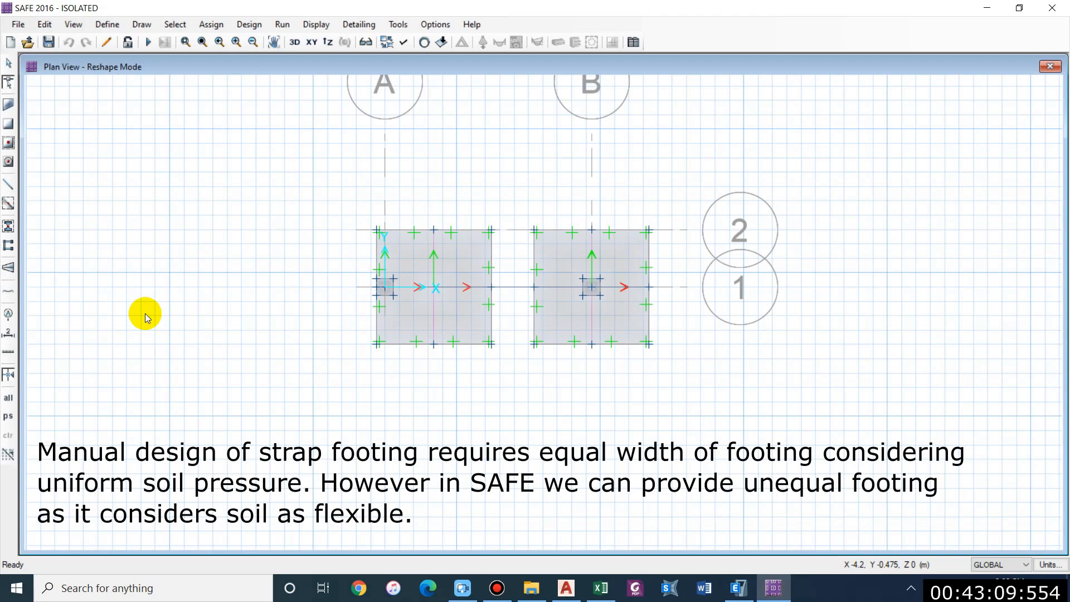
- Reshape the footing slab at column B to a narrower width by moving its upper and lower edges slightly inward
scroll(563, 264, up, 1)
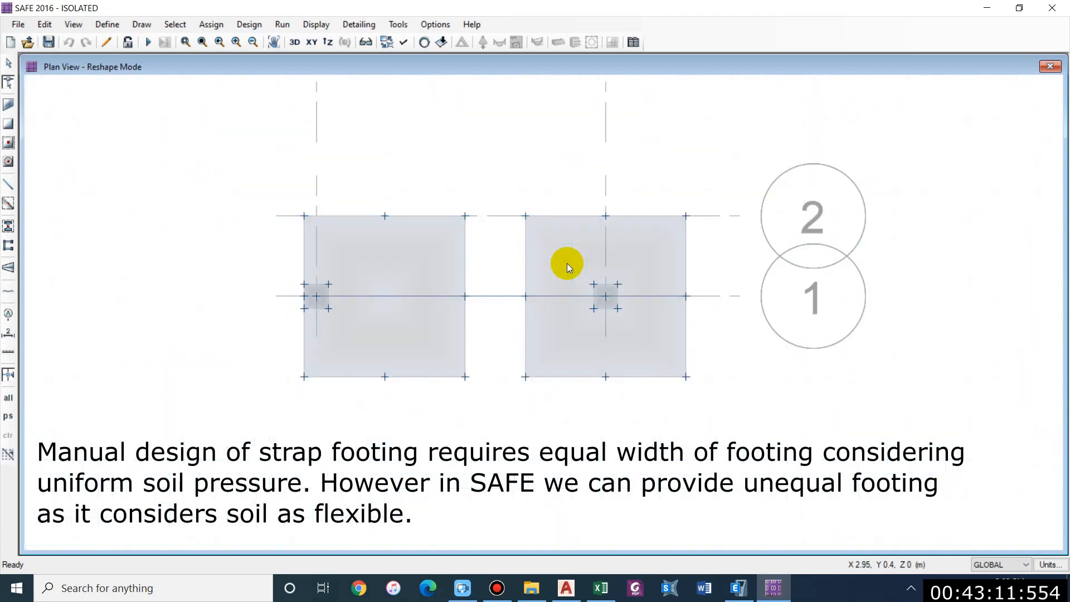
click(552, 247)
drag(607, 217, 607, 228)
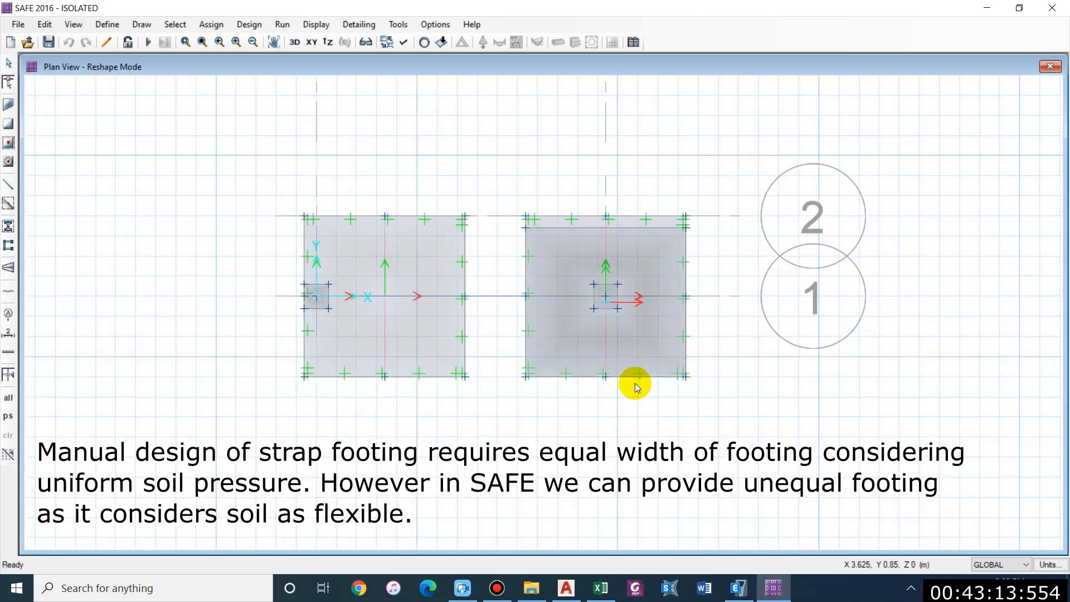
click(634, 383)
drag(608, 374, 608, 366)
click(627, 375)
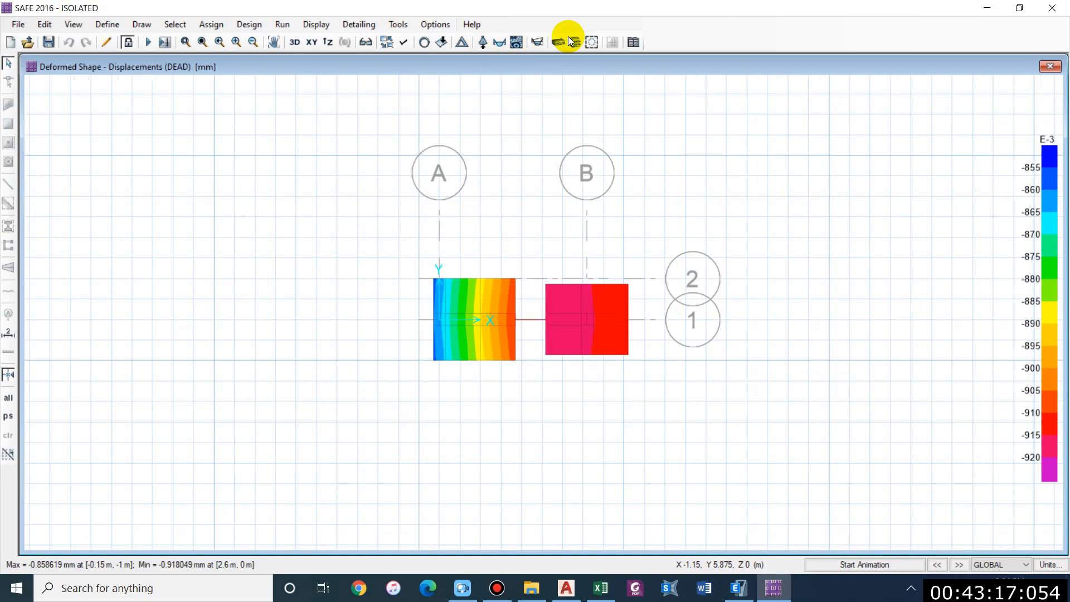
- Display the soil pressures for the Service load combination on the deformed shape and inspect the contours under both footings
click(573, 41)
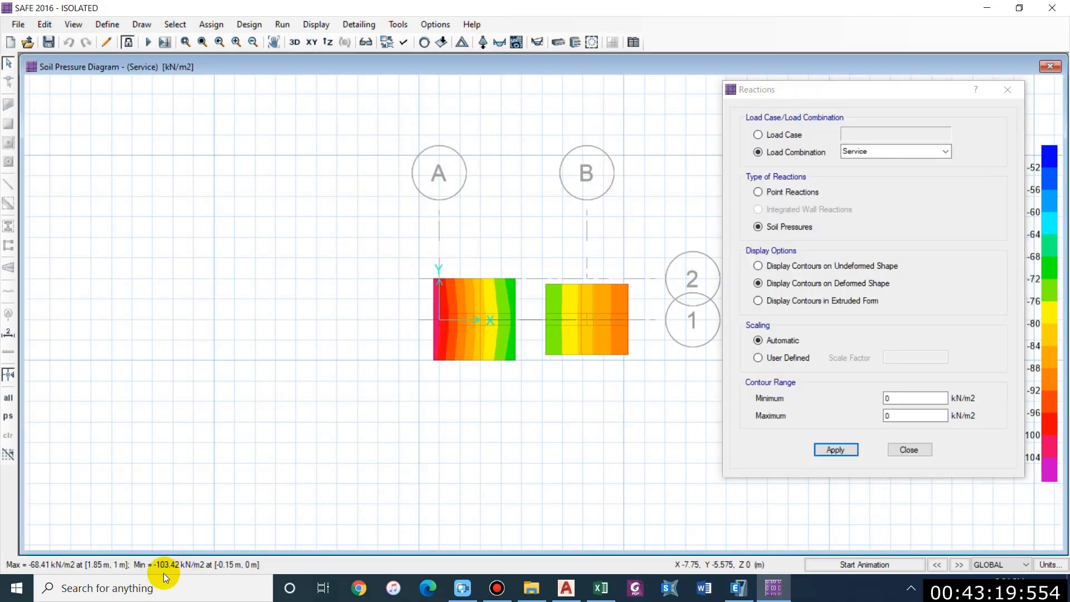
mouse_move(475, 326)
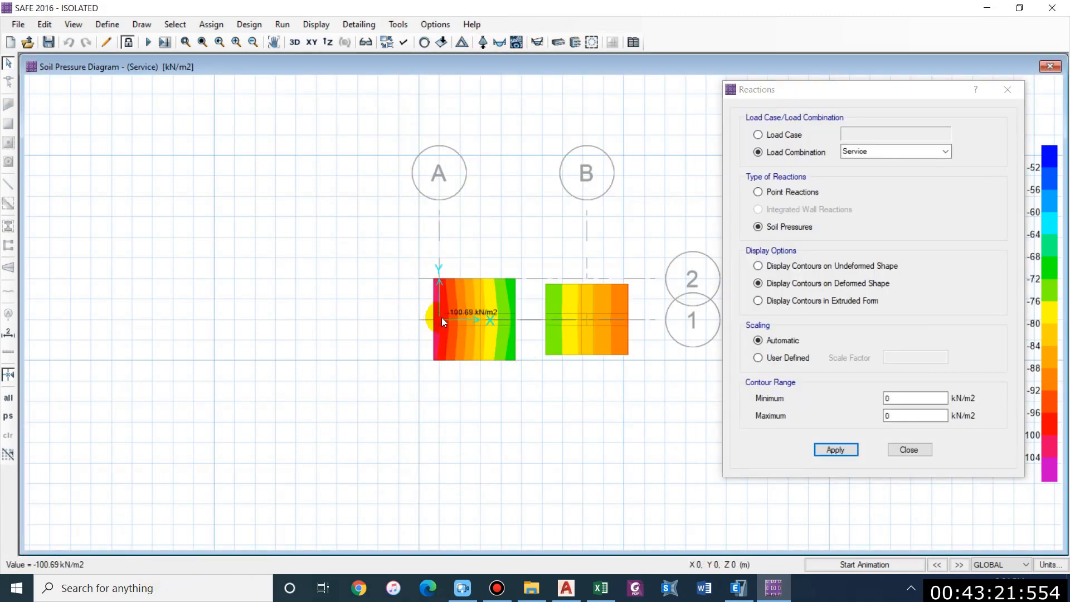
mouse_move(461, 302)
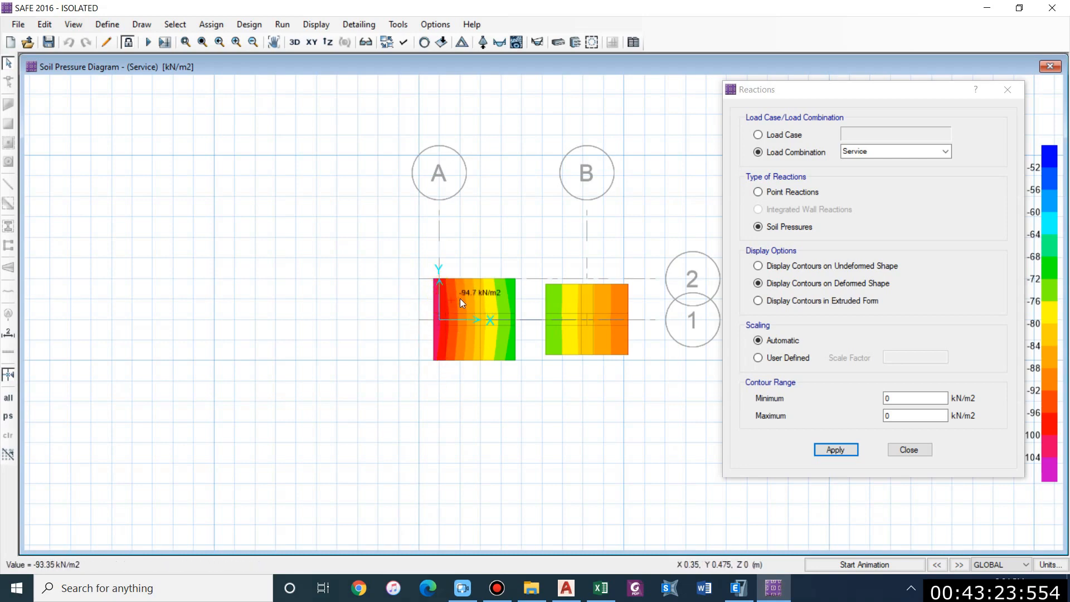
scroll(556, 320, up, 1)
mouse_move(566, 323)
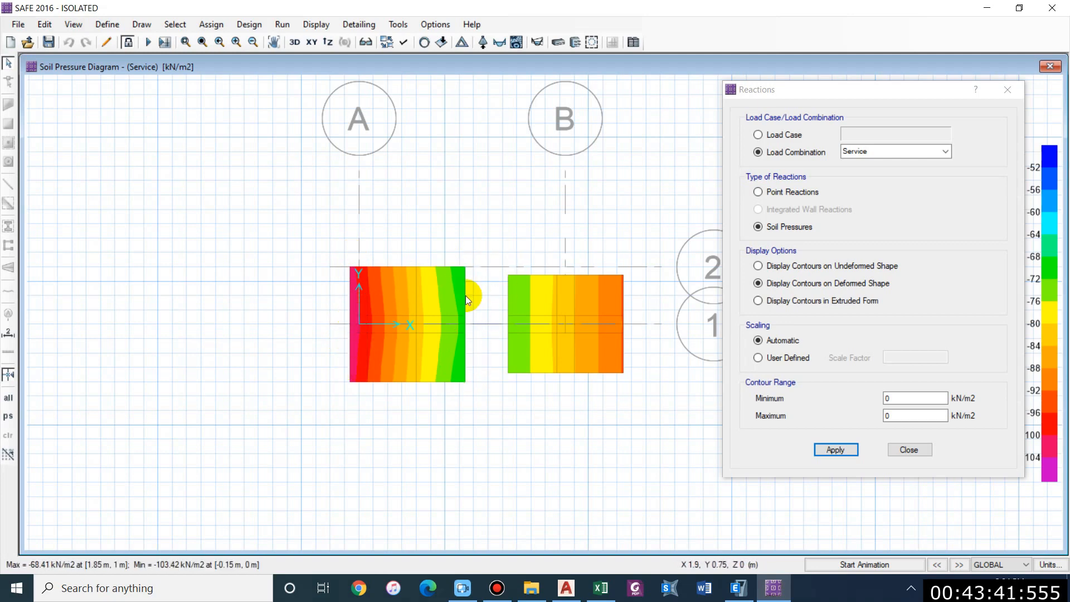
- Switch to the Lamahi structural drawing in Foxit PhantomPDF and find the strap footing plan and section X2-X2
key(alt+Tab)
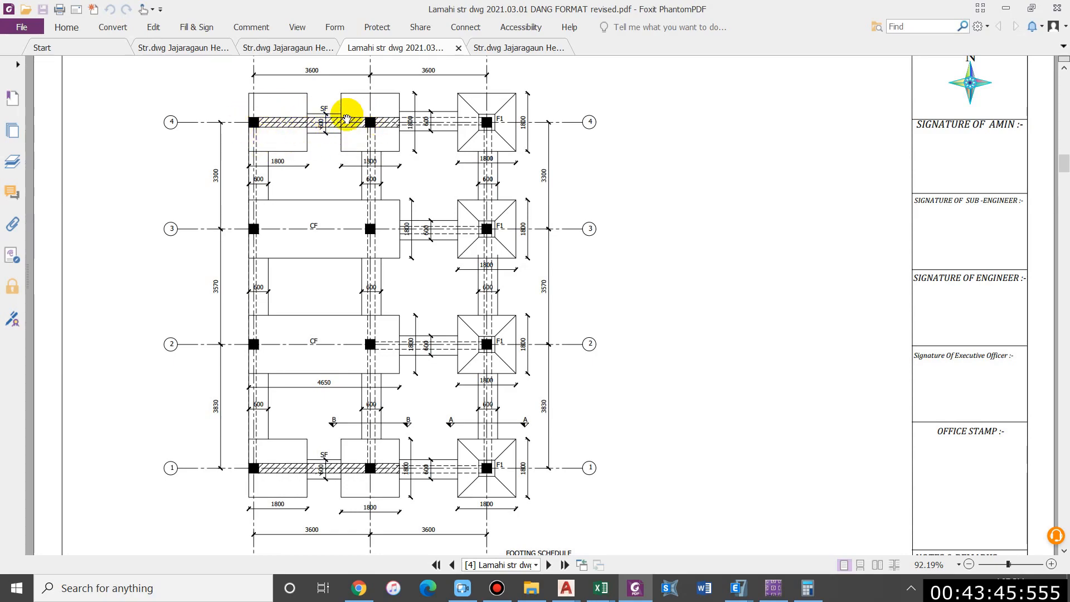
scroll(396, 402, down, 5)
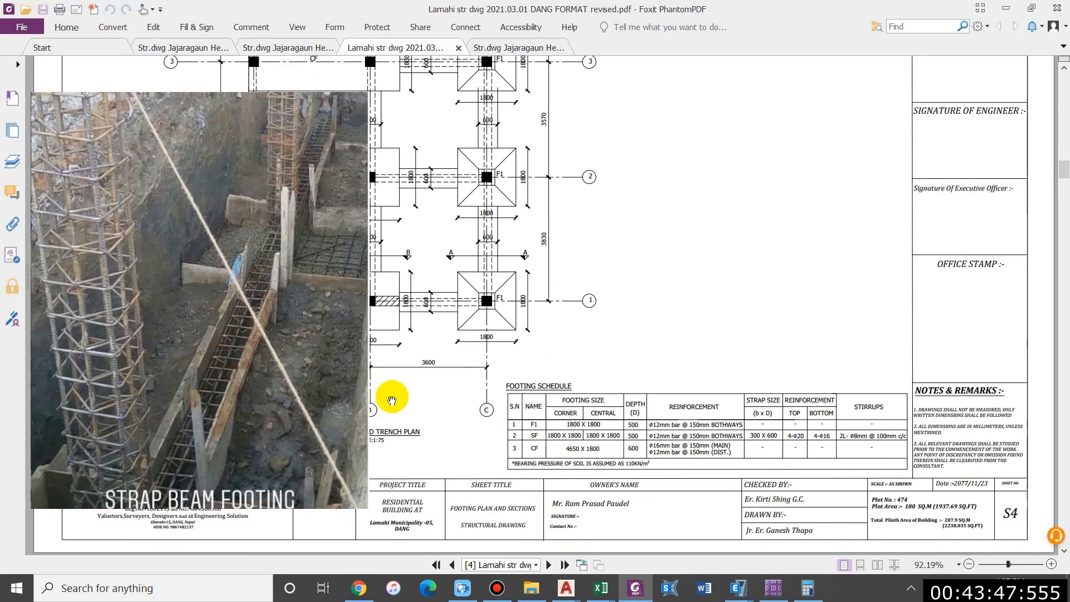
scroll(376, 332, down, 5)
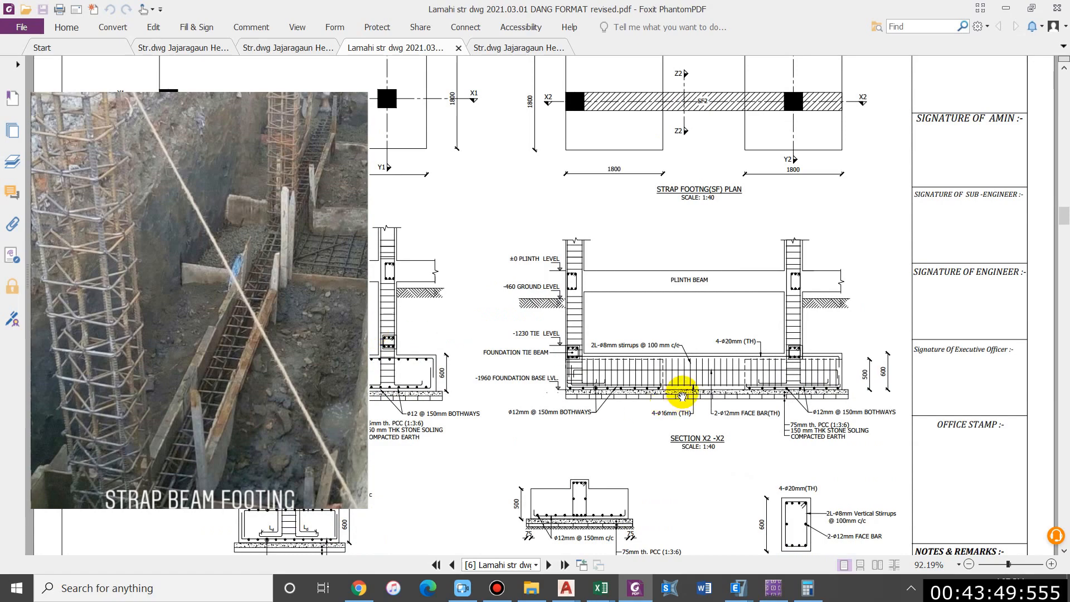
ctrl+scroll(797, 429, up, 1)
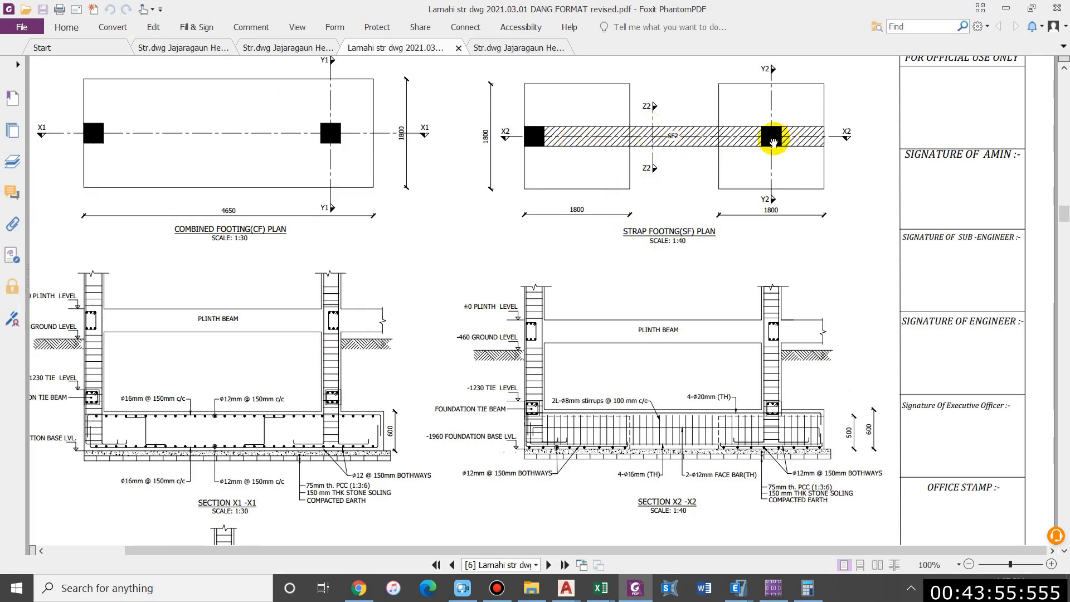
ctrl+scroll(617, 465, up, 4)
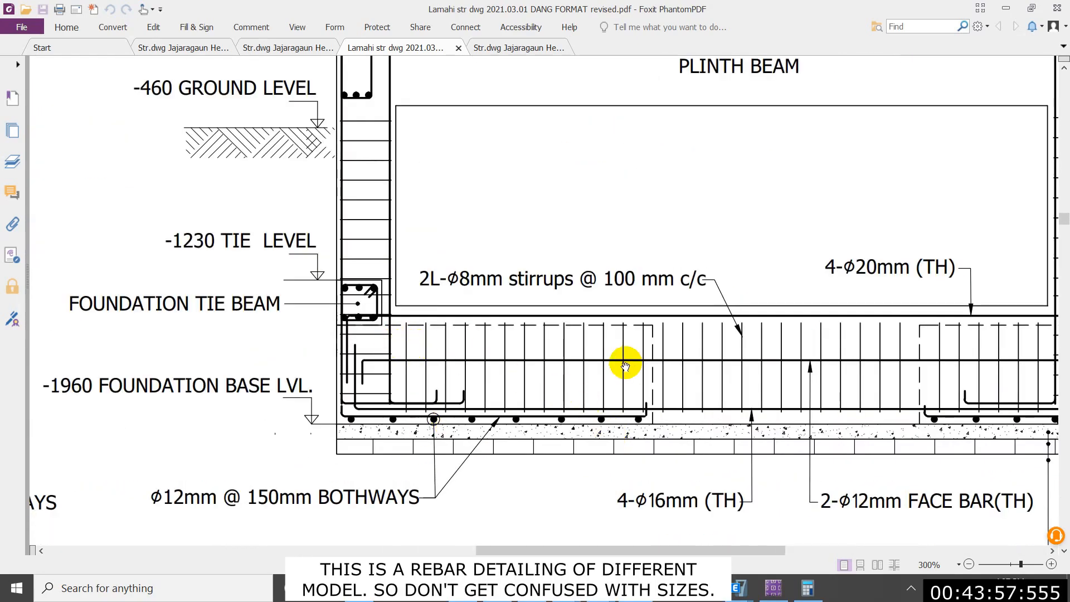
- Examine the strap beam's main bars, stirrups and face bars in section X2-X2 and the related plan and cross-sections
ctrl+scroll(452, 338, down, 1)
ctrl+scroll(681, 316, up, 2)
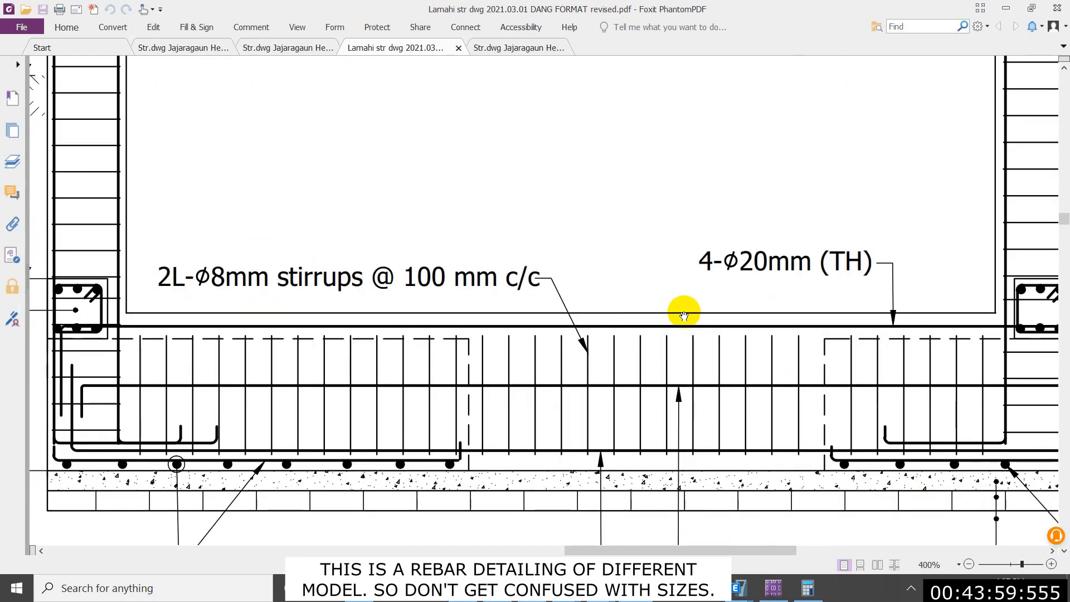
ctrl+scroll(681, 312, down, 4)
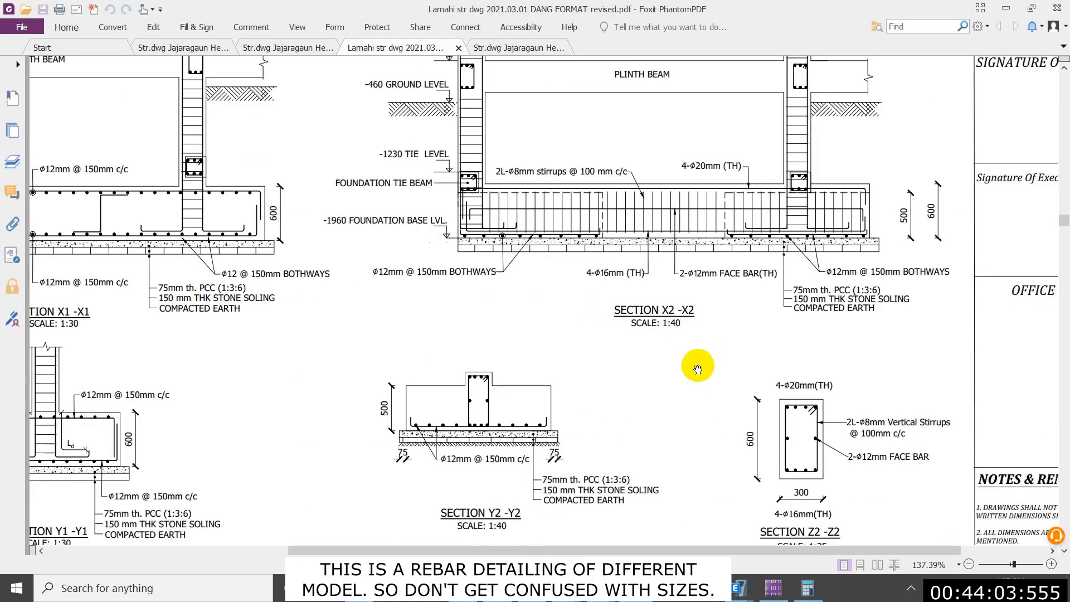
scroll(753, 402, up, 1)
scroll(797, 439, down, 1)
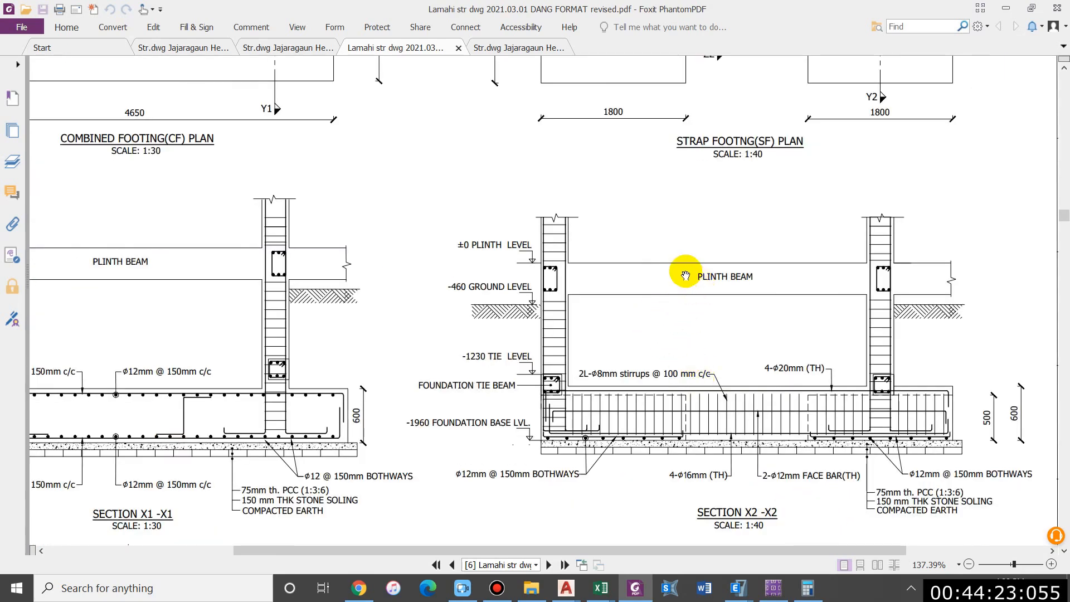
scroll(686, 273, up, 2)
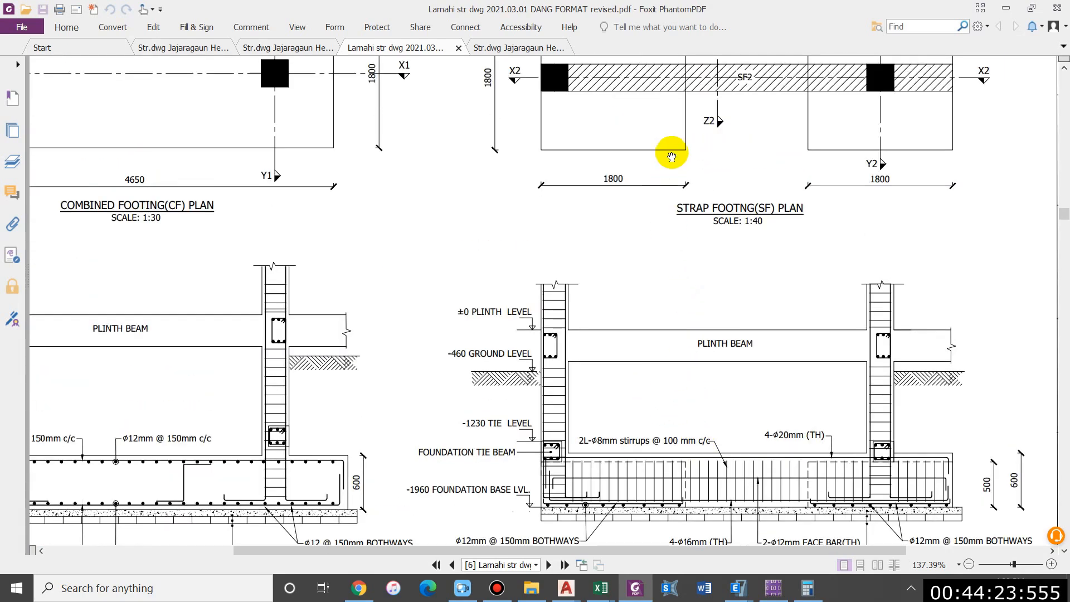
scroll(664, 169, down, 1)
click(290, 32)
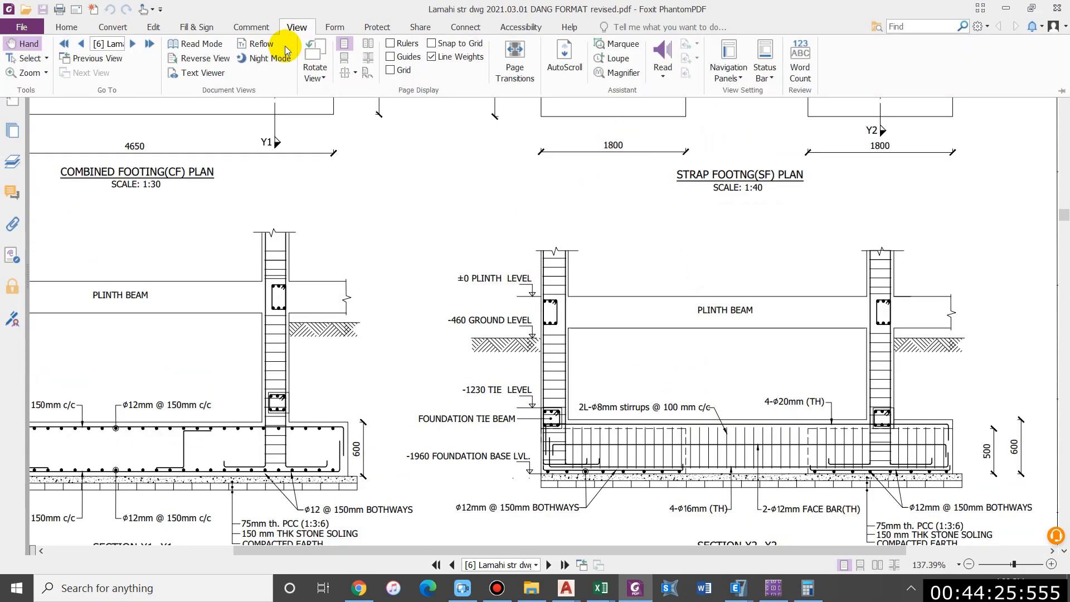
click(290, 25)
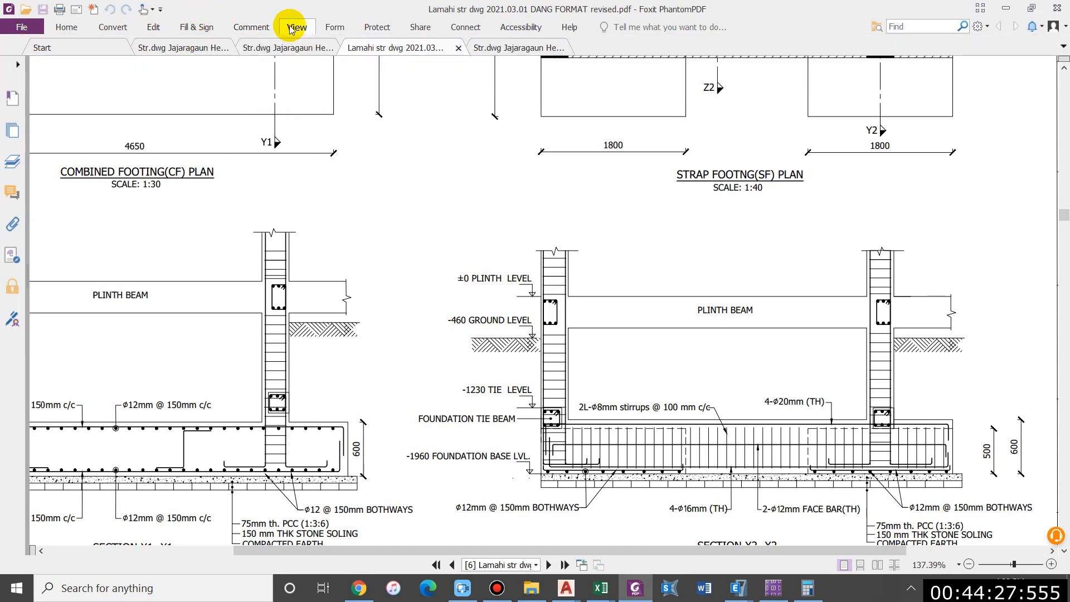
click(290, 26)
click(426, 247)
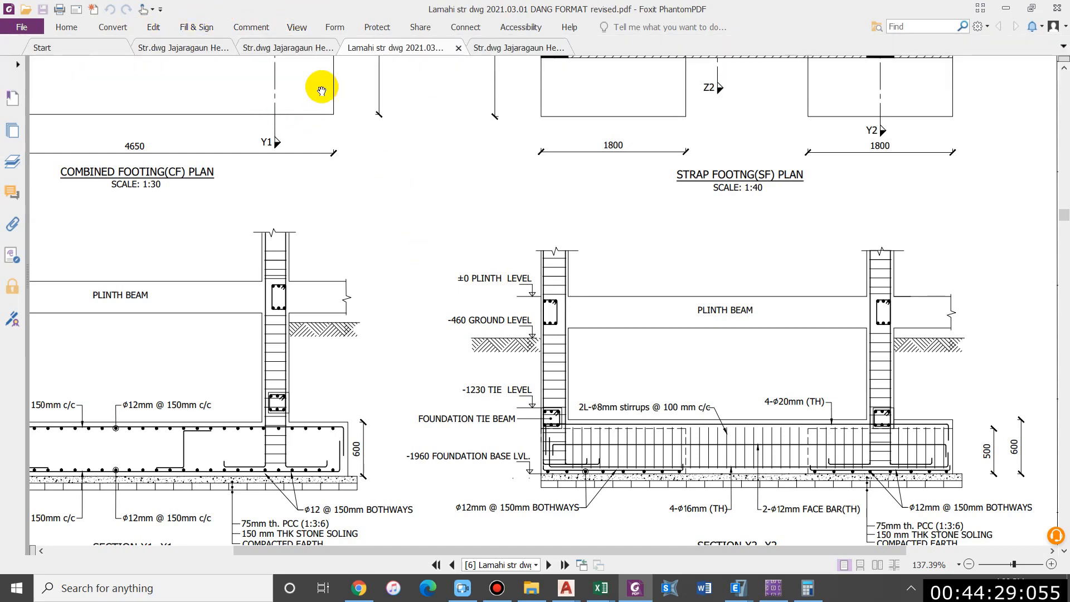
- Bring up the Jajaragaun Healthpost combined footing drawing and examine the bottom bars in the typical foundation section
click(310, 48)
scroll(431, 262, down, 15)
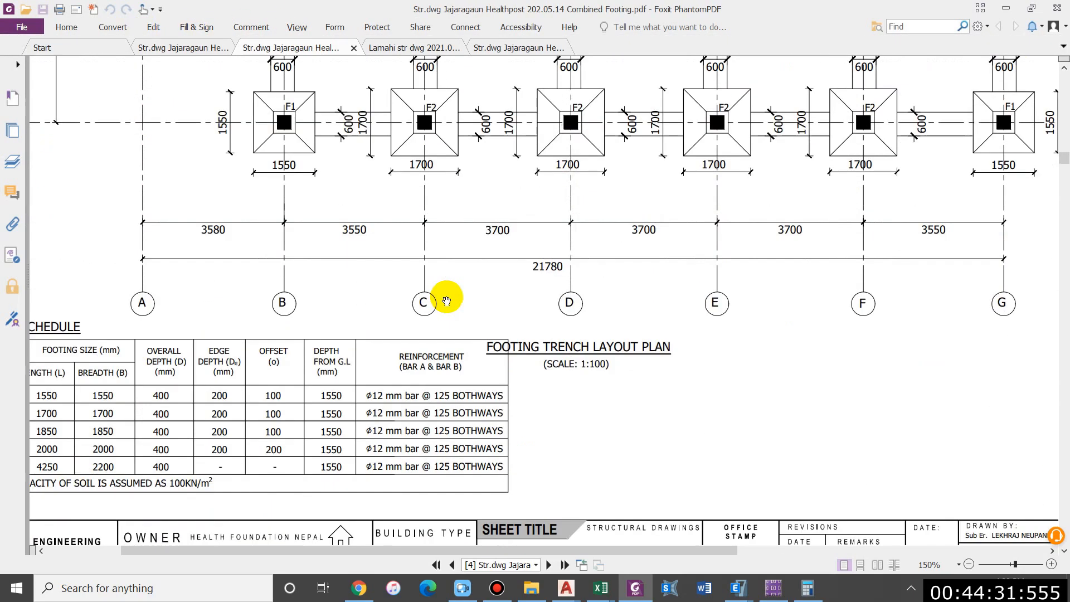
drag(328, 344, 519, 363)
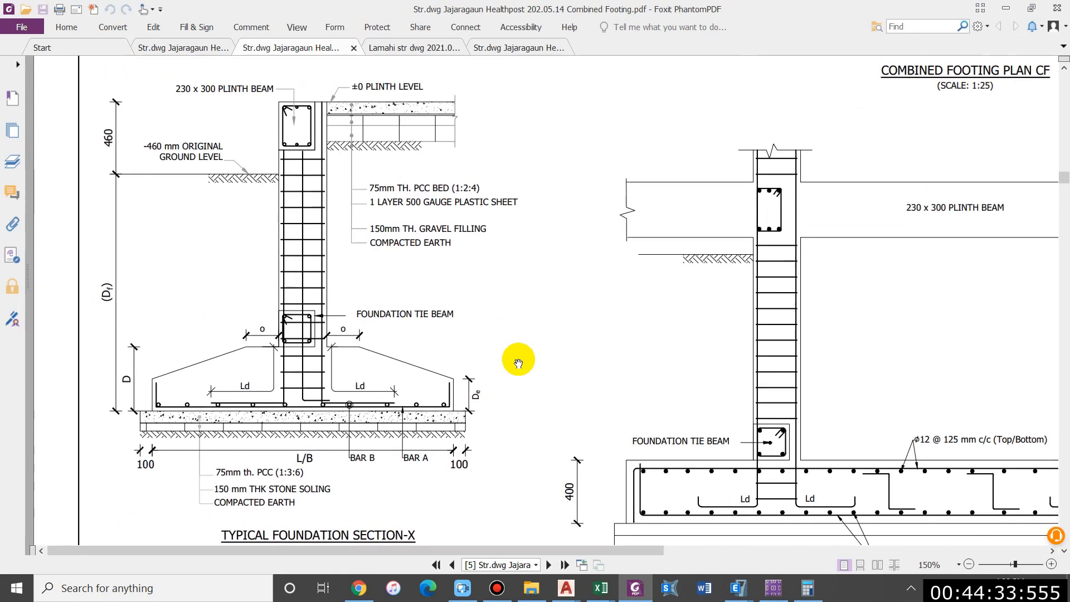
scroll(305, 427, up, 1)
ctrl+scroll(305, 426, up, 1)
scroll(399, 459, down, 3)
scroll(385, 446, up, 2)
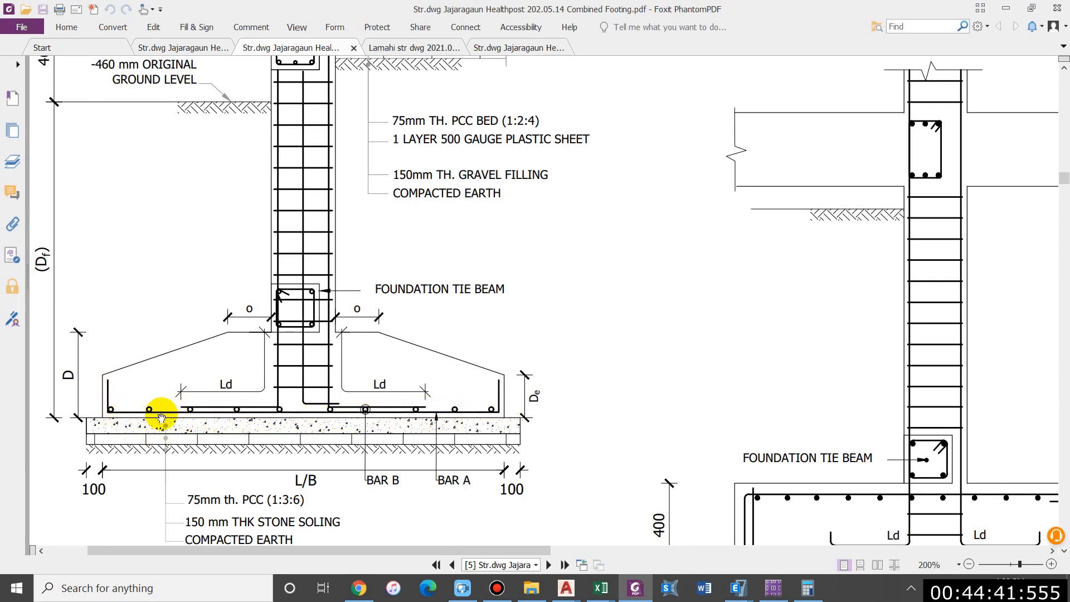
- Return to the Lamahi drawing and examine the footing's both-way bottom bars in strap footing section X2-X2
click(404, 53)
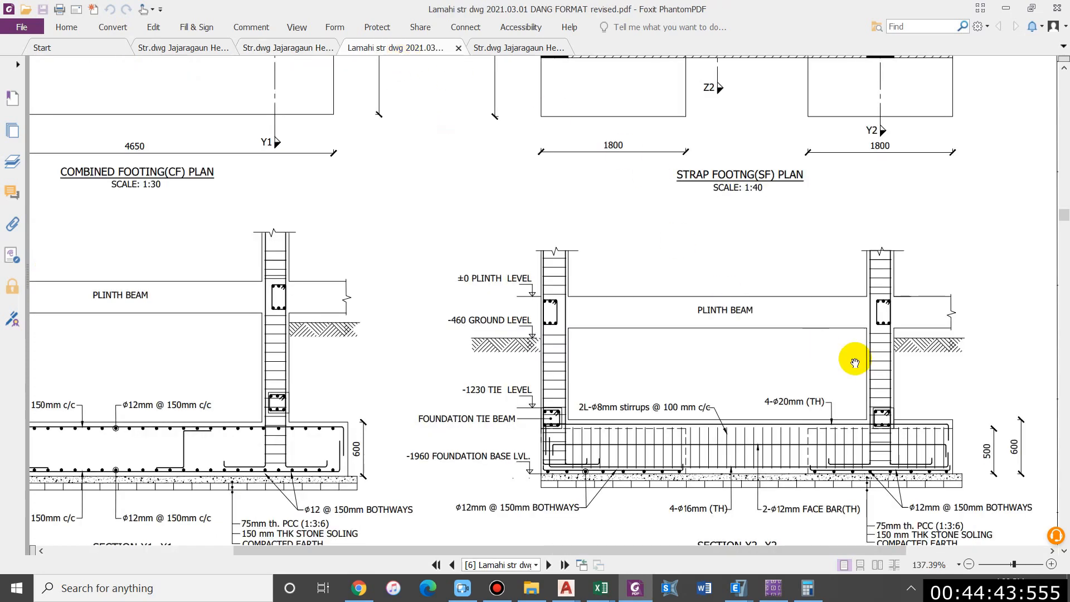
scroll(676, 411, down, 3)
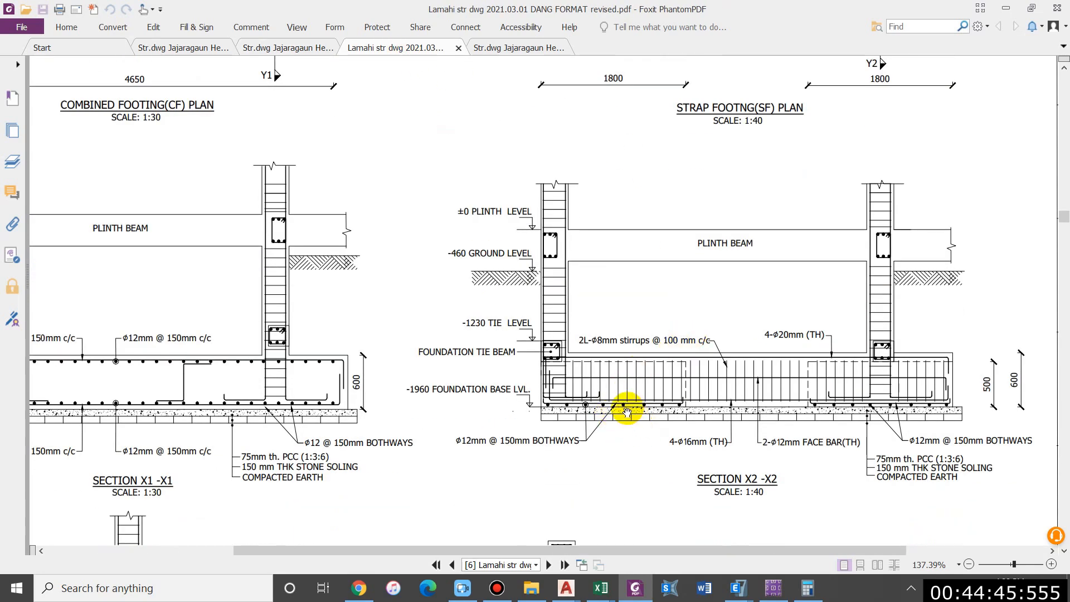
ctrl+scroll(628, 412, up, 4)
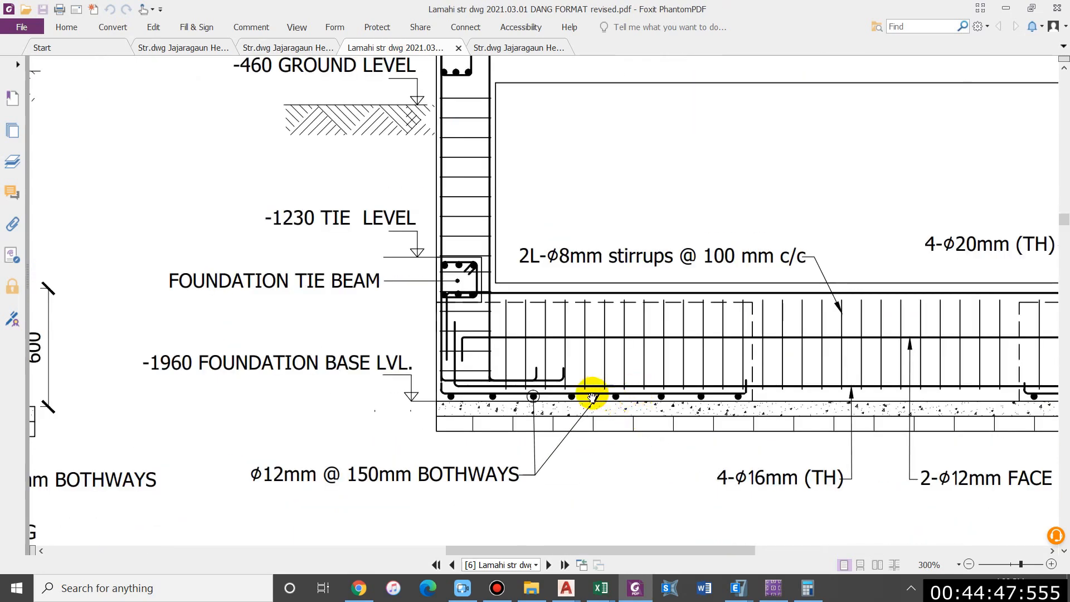
- Check the column base reactions in the ETABS model and return to the SAFE plan view
key(alt+Tab)
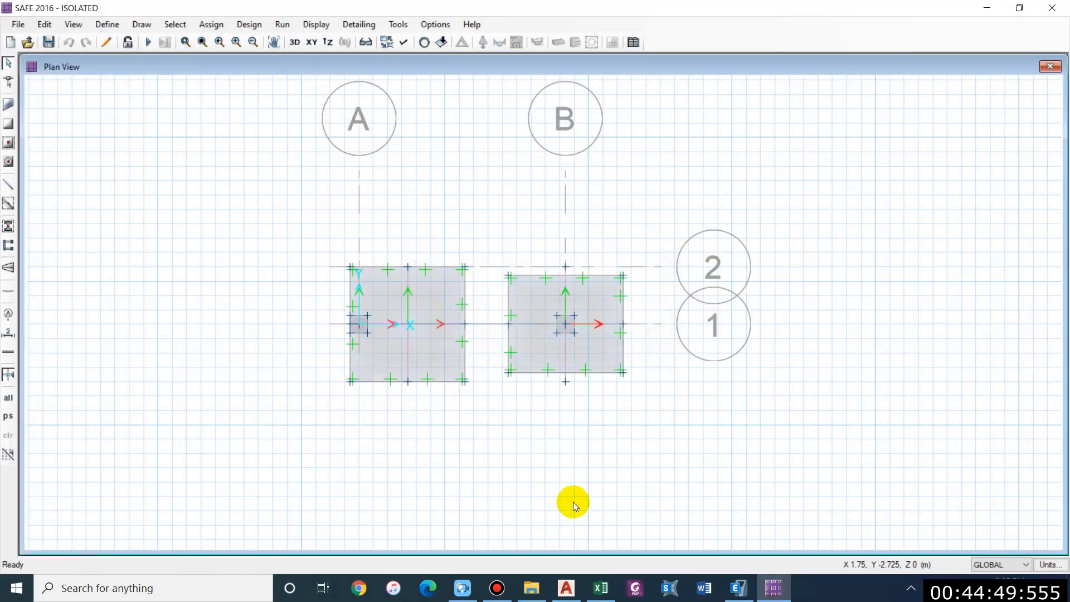
click(741, 588)
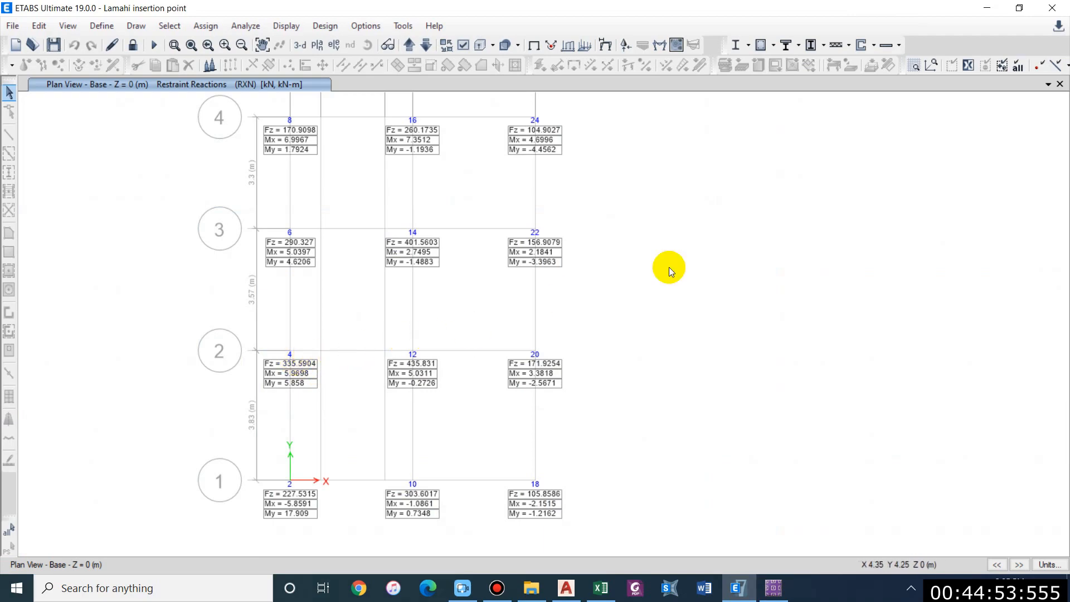
click(995, 10)
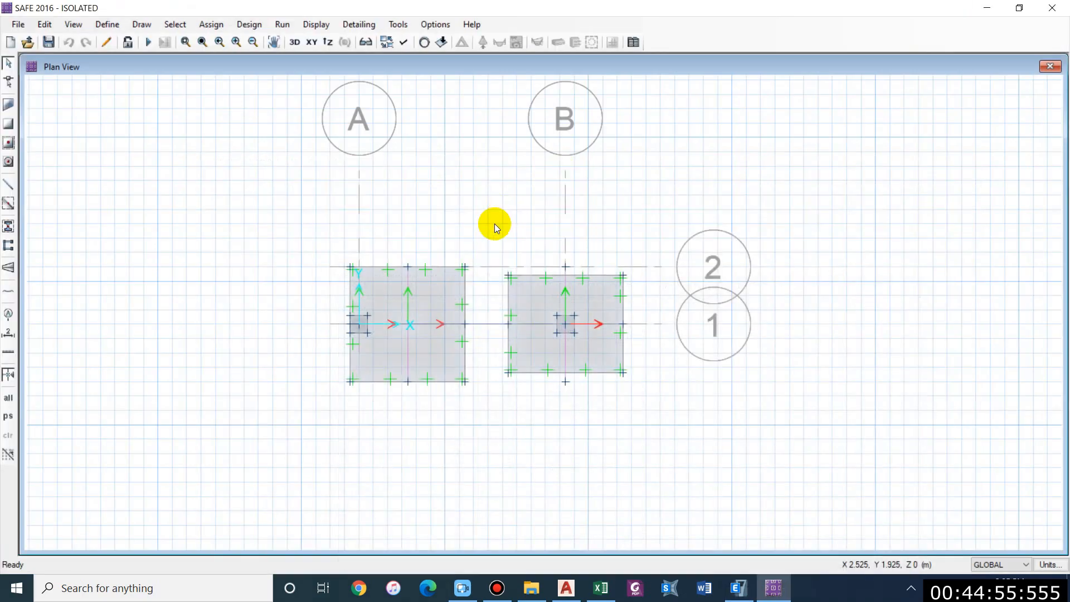
- Replace the Column Reaction point load at column A with a gravity load of 335 kN, keeping the 300 by 300 mm punching size
scroll(379, 320, up, 2)
click(352, 321)
click(211, 24)
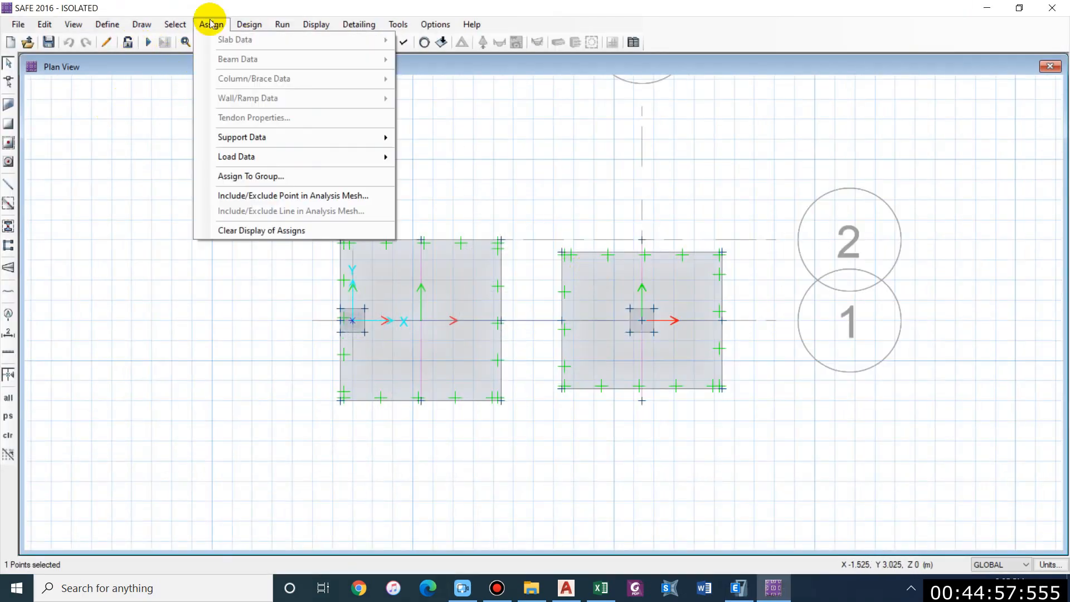
mouse_move(270, 159)
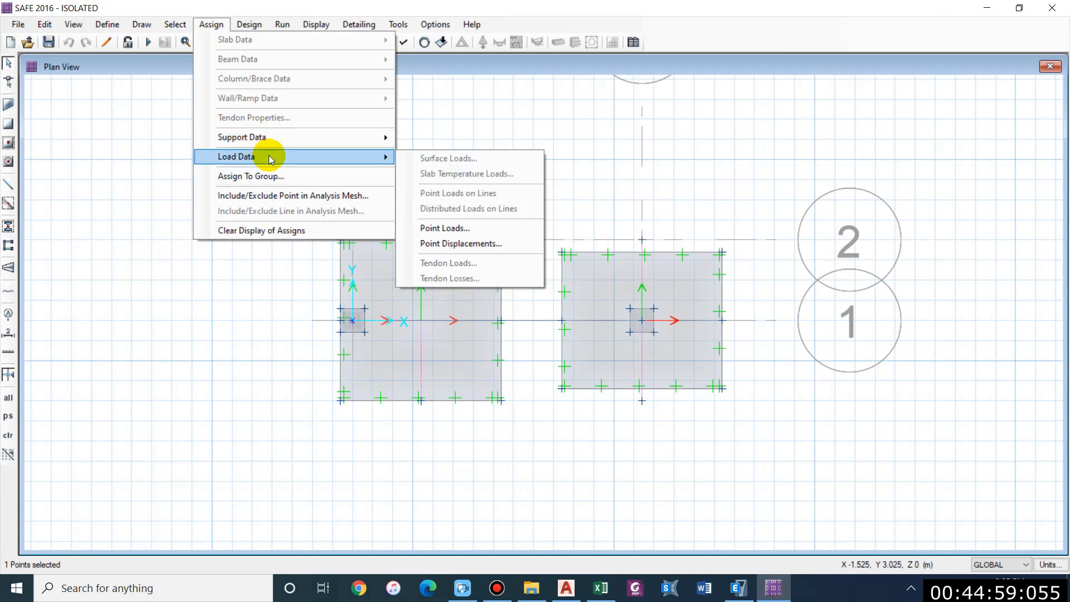
click(459, 229)
drag(631, 157, 786, 124)
drag(875, 99, 905, 93)
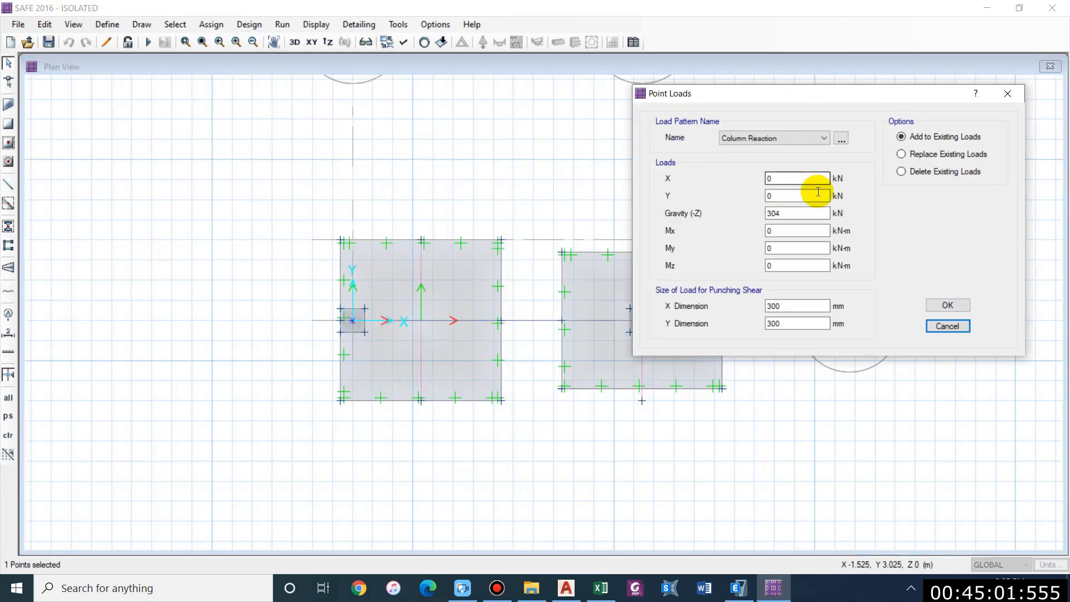
double_click(814, 215)
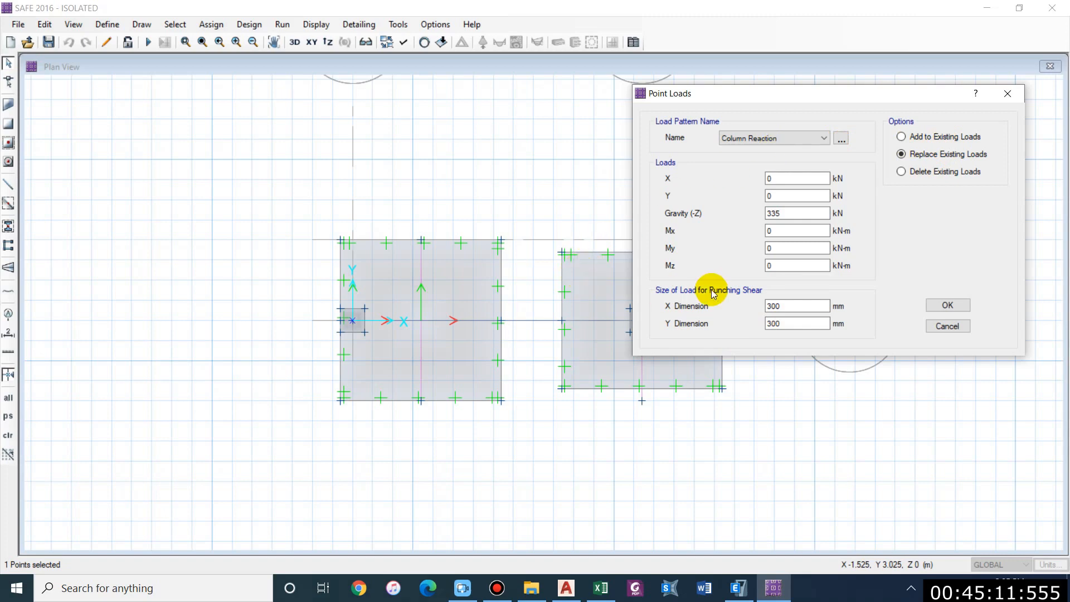
key(Return)
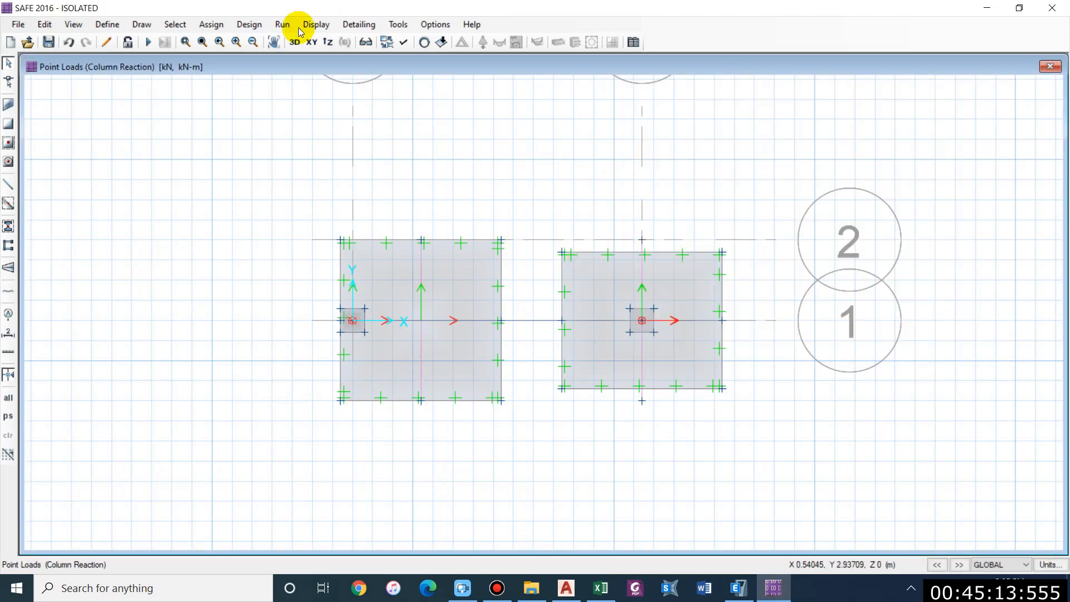
- Replace the Column Reaction point load at column B with a gravity load of 435 kN, keeping the 300 by 300 mm punching size
scroll(543, 260, up, 3)
scroll(621, 241, up, 3)
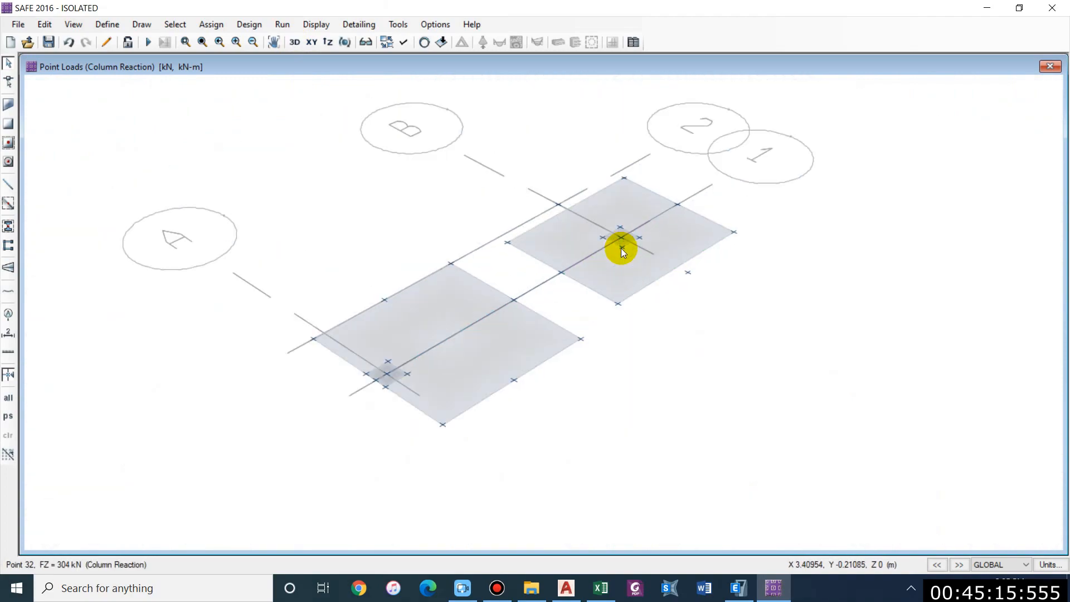
click(623, 236)
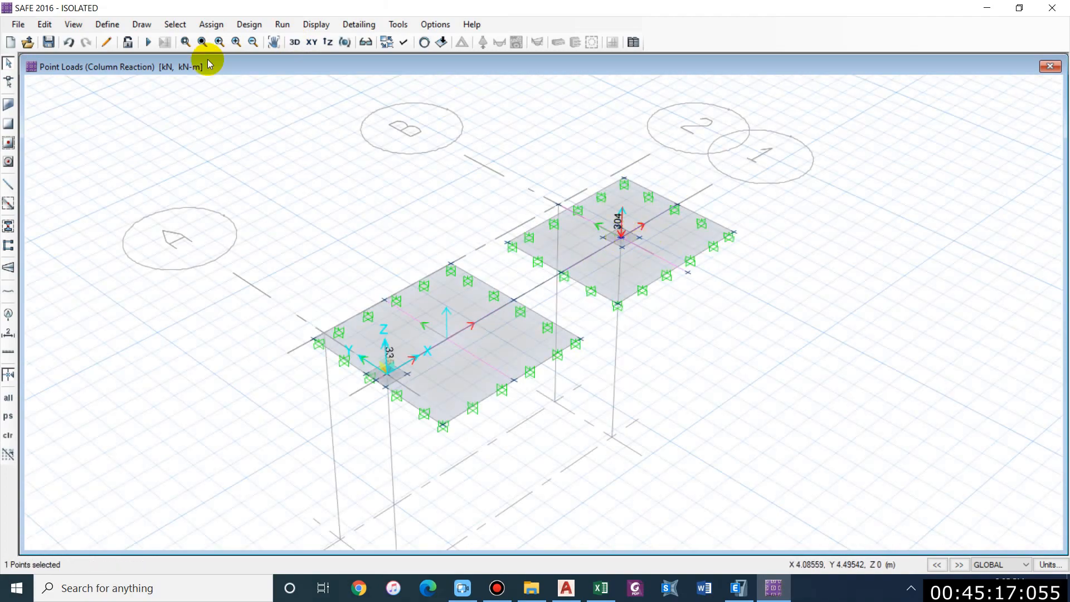
click(212, 24)
mouse_move(262, 137)
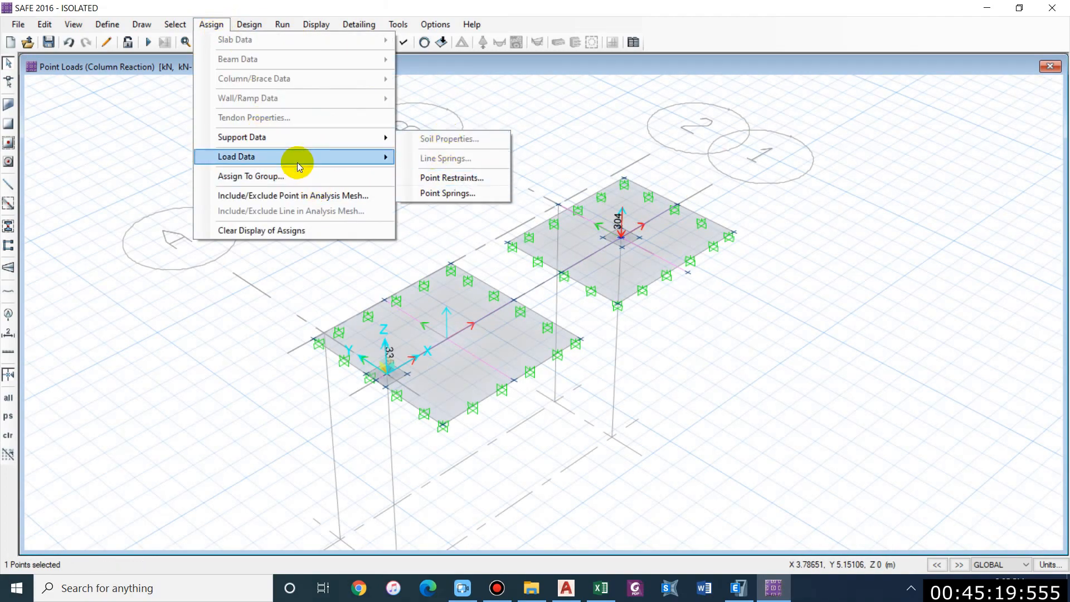
mouse_move(297, 159)
click(447, 229)
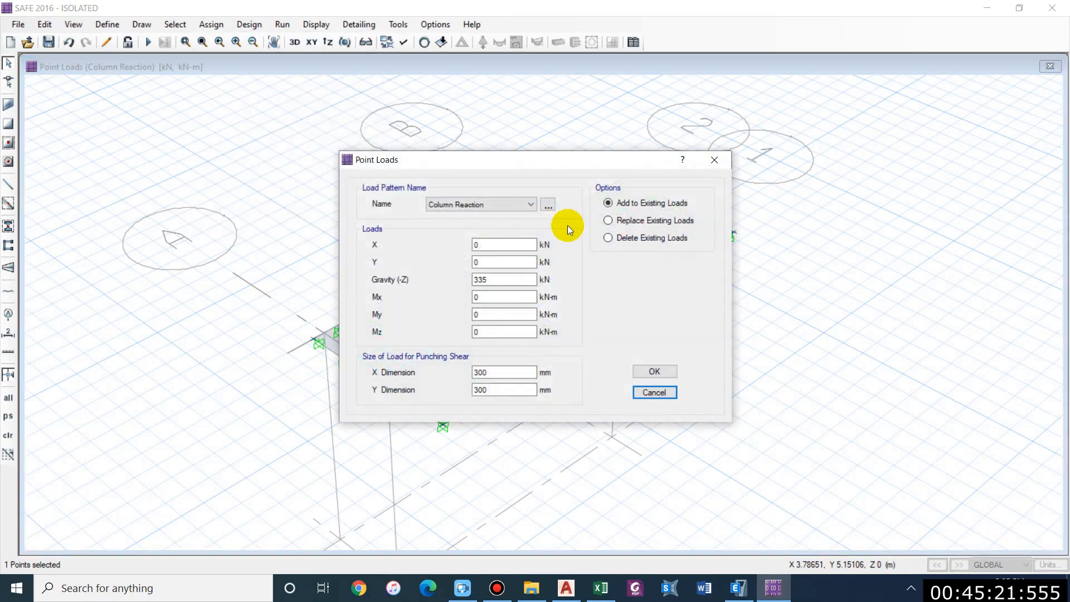
double_click(480, 280)
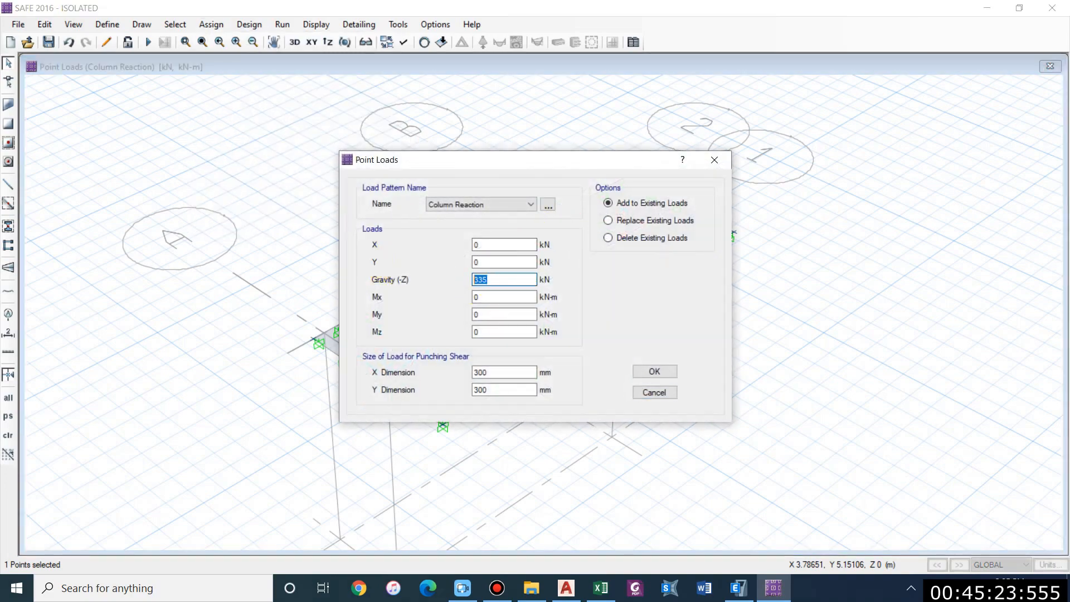
click(655, 372)
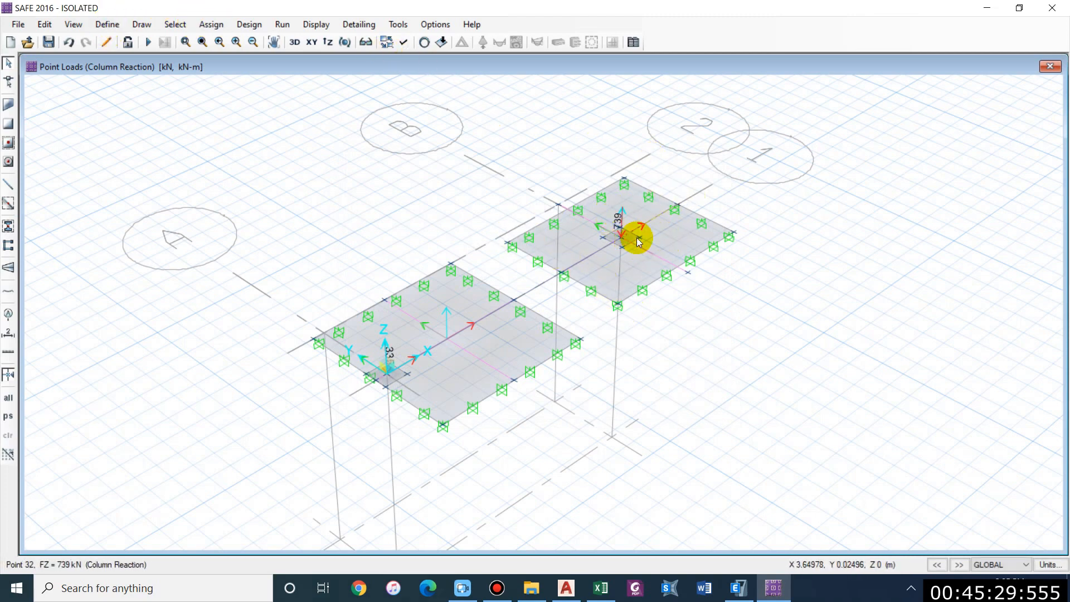
click(654, 232)
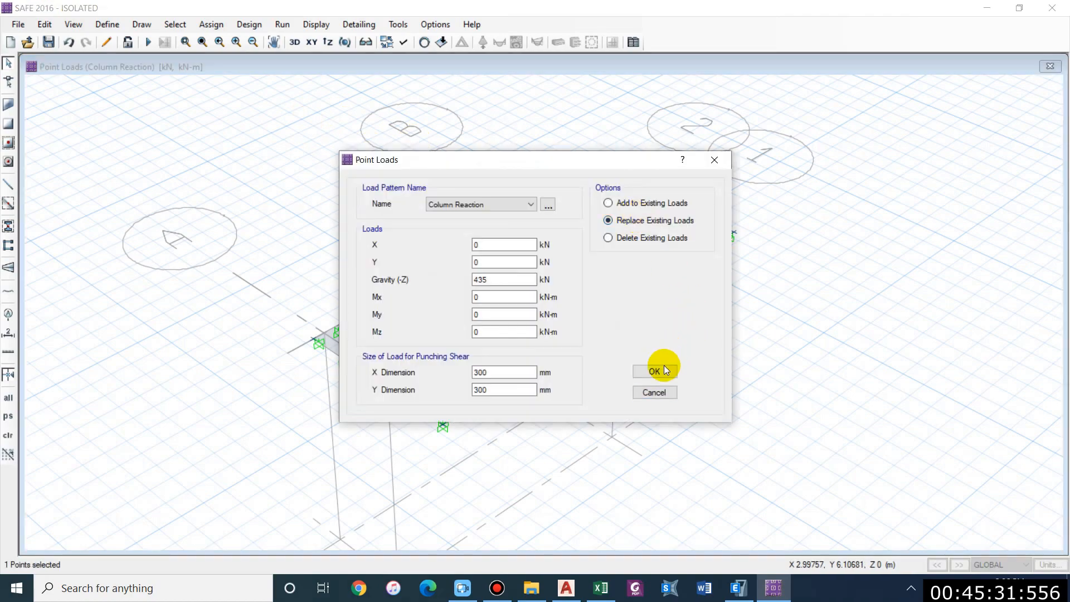
click(654, 371)
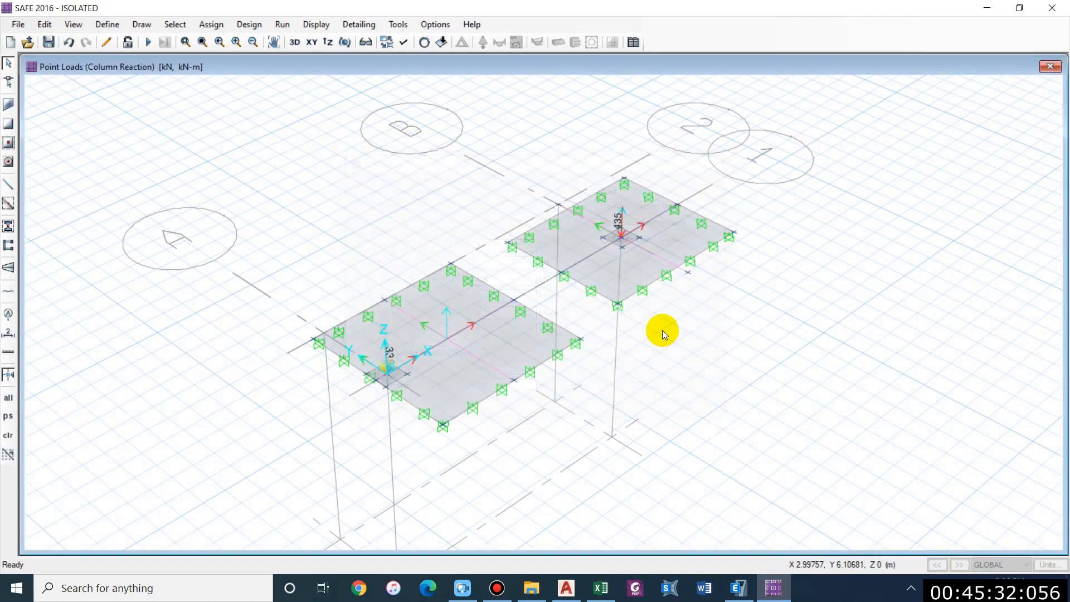
- Run the analysis and display the Service combination's soil pressure contours on the deformed shape to examine the pressure under both footings
click(153, 44)
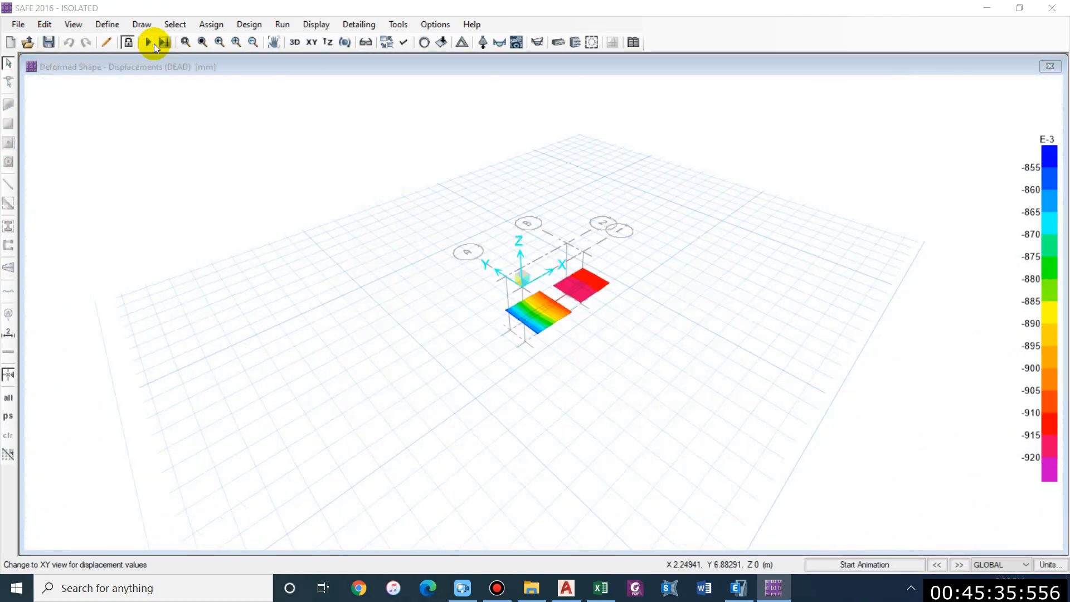
click(482, 42)
click(488, 458)
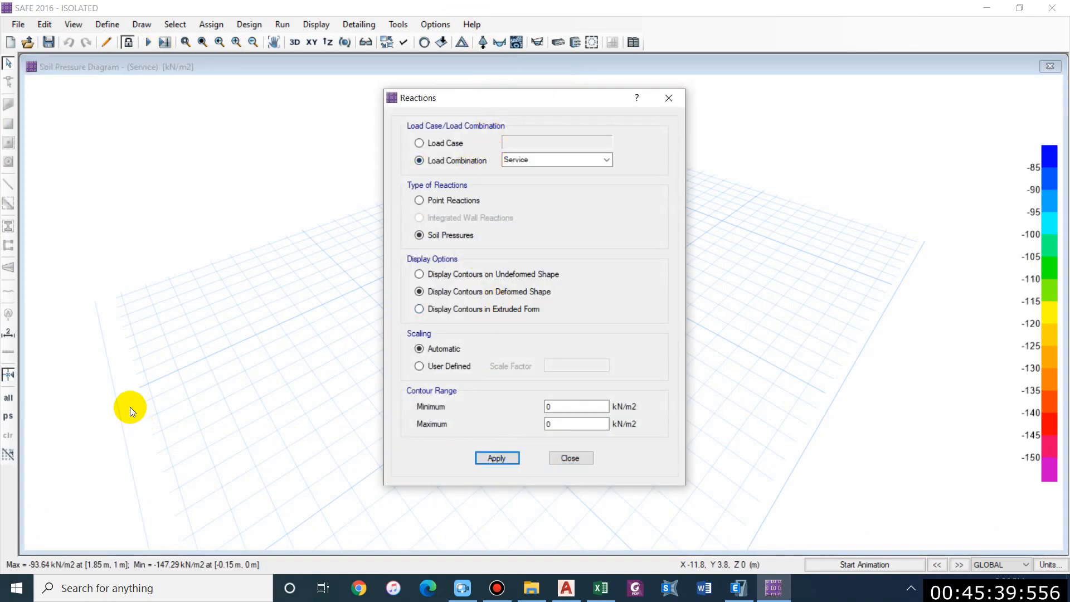
drag(488, 99, 982, 77)
click(170, 564)
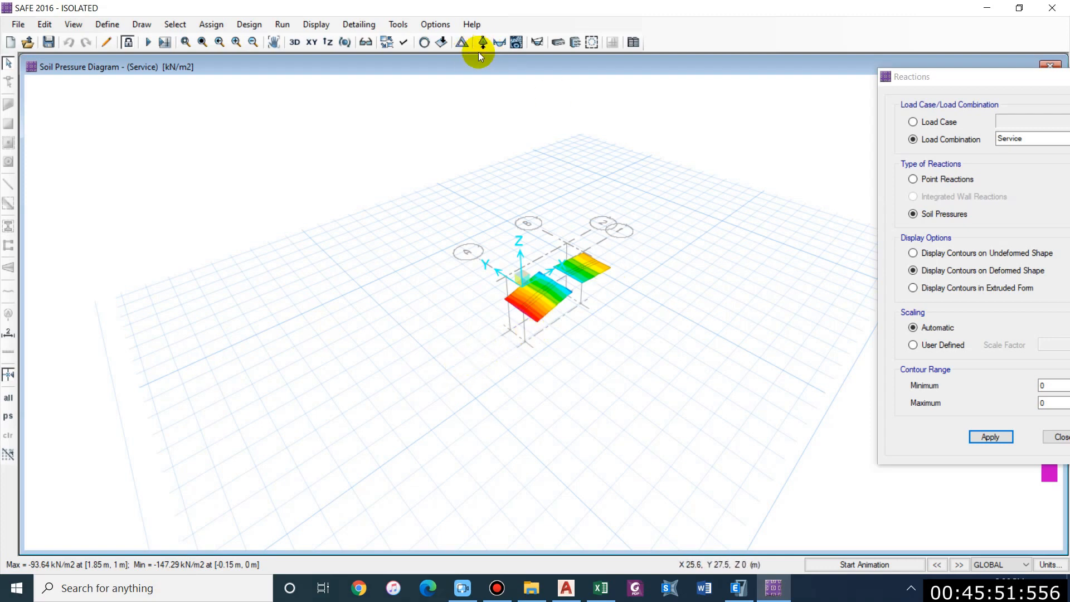
click(569, 236)
scroll(570, 236, up, 3)
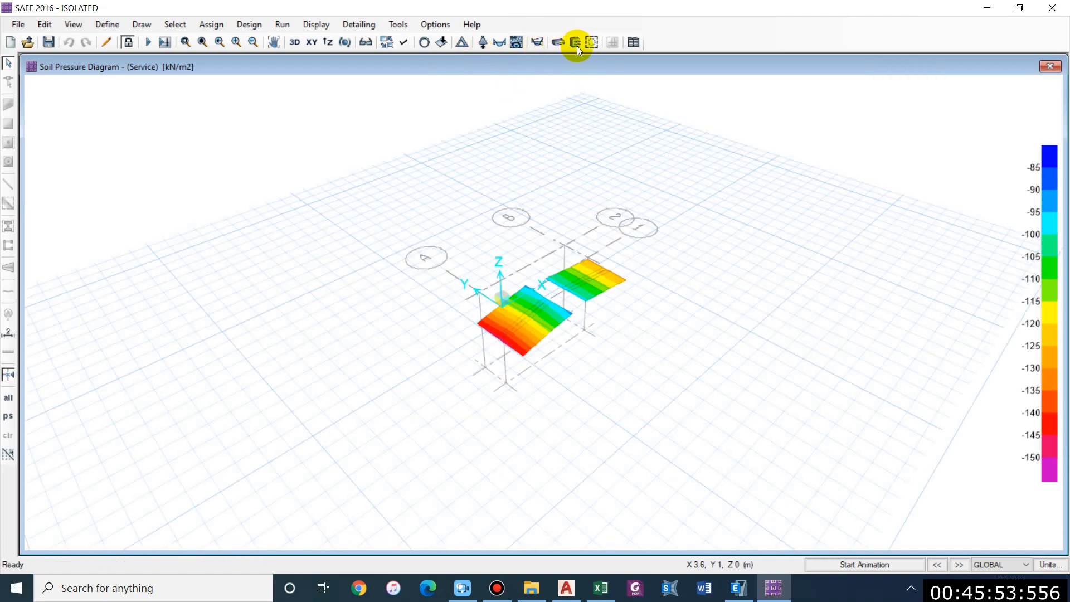
- Display the strap beam's enveloping longitudinal rebar with minimum reinforcing imposed and values shown at controlling stations
click(577, 43)
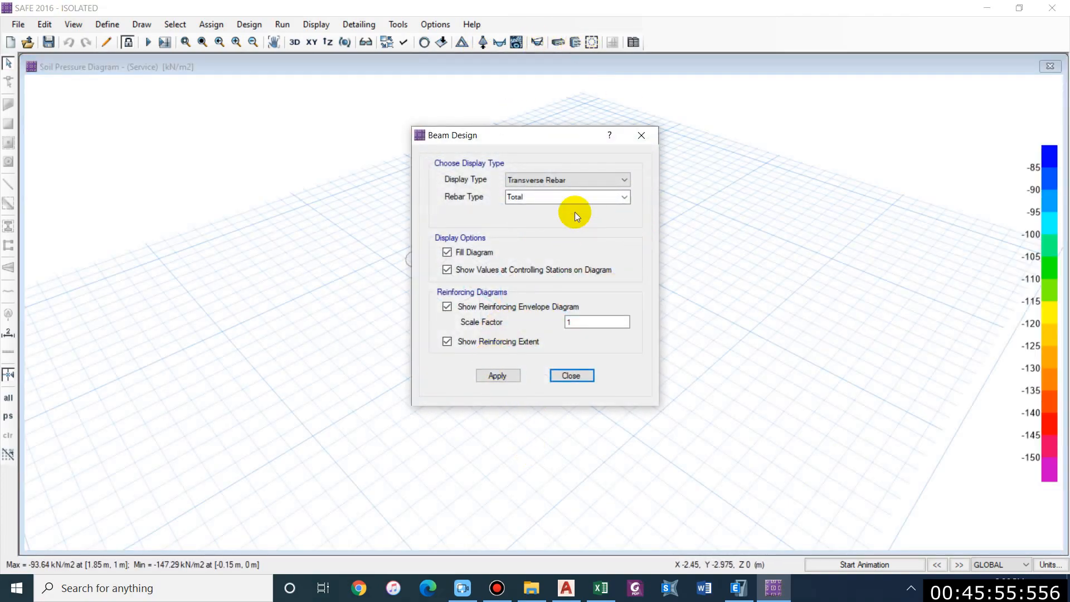
click(566, 179)
click(564, 192)
drag(543, 137, 846, 72)
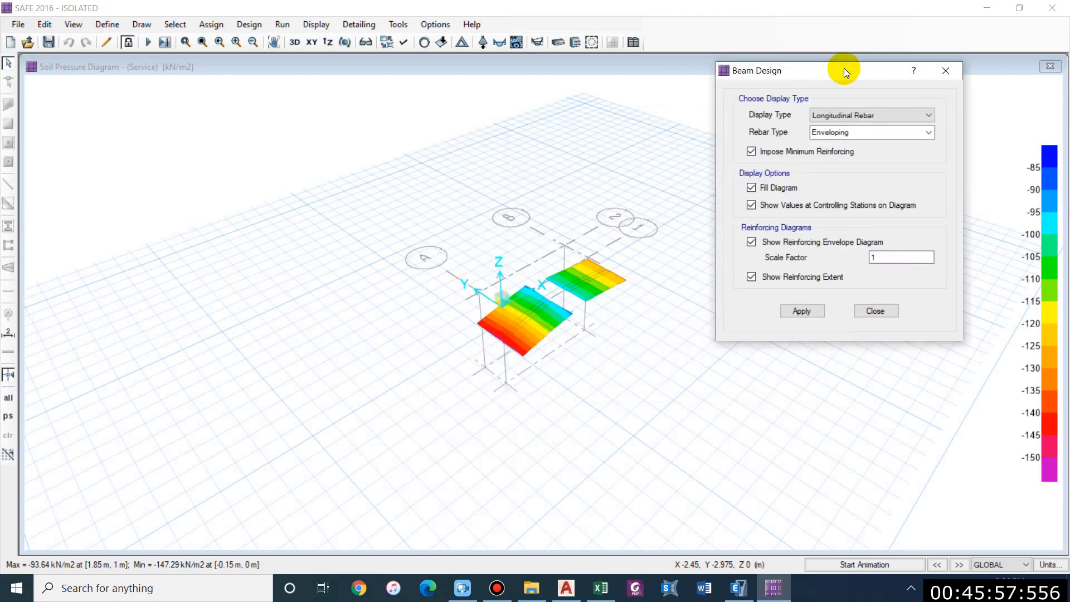
click(802, 311)
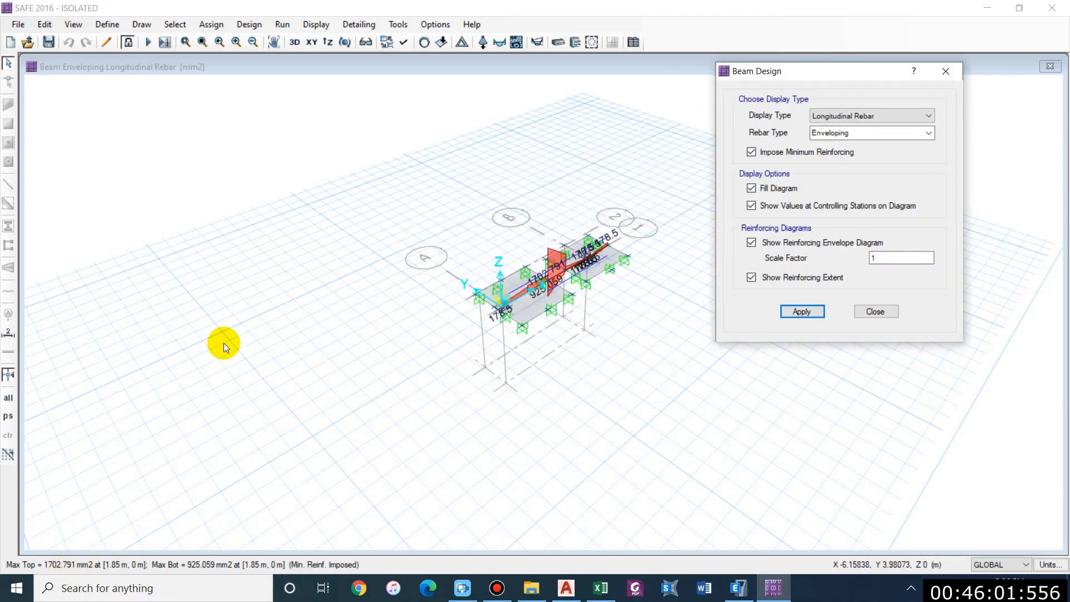
- Enter the strap beam's required longitudinal reinforcement area in the Excel Beam Rebar table, rechecking the value in SAFE
click(601, 588)
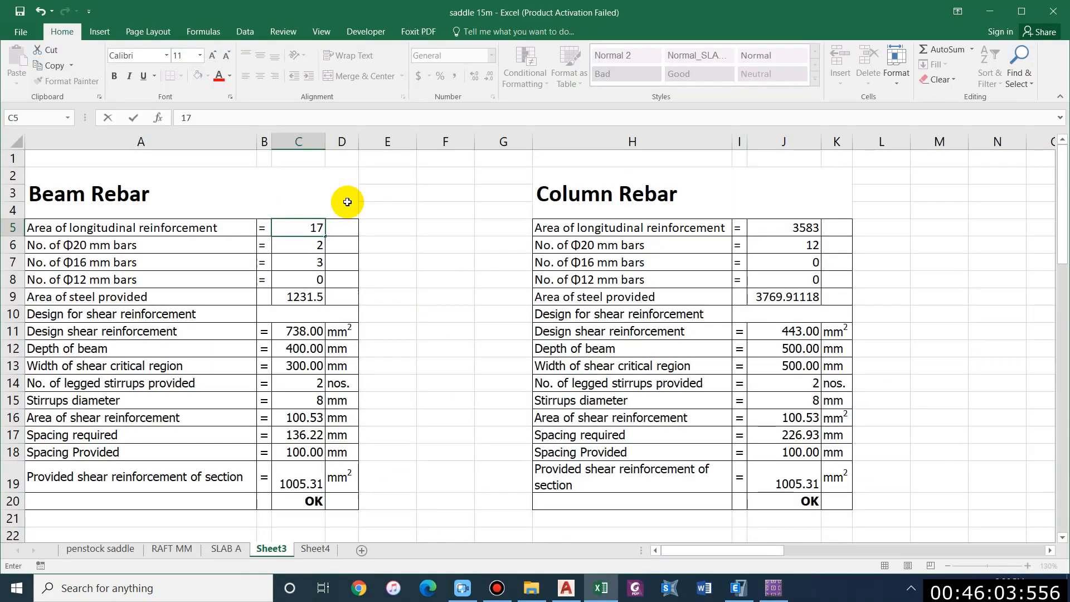
click(775, 585)
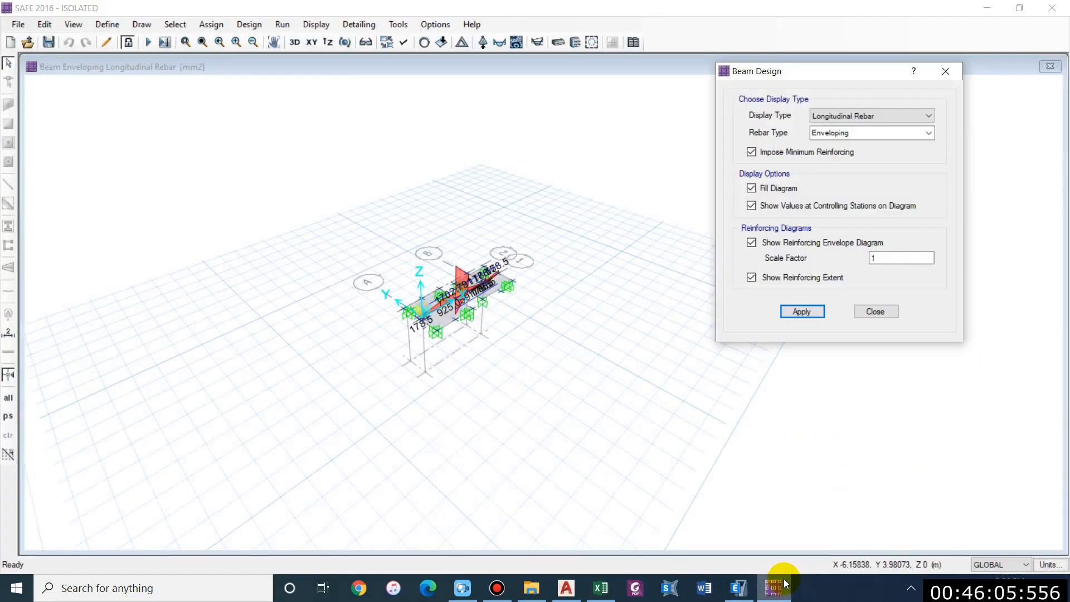
- In the saddle 15m Excel workbook, set the beam's longitudinal reinforcement area to 1702, with 6 Φ20 bars and 0 Φ16 bars
click(738, 588)
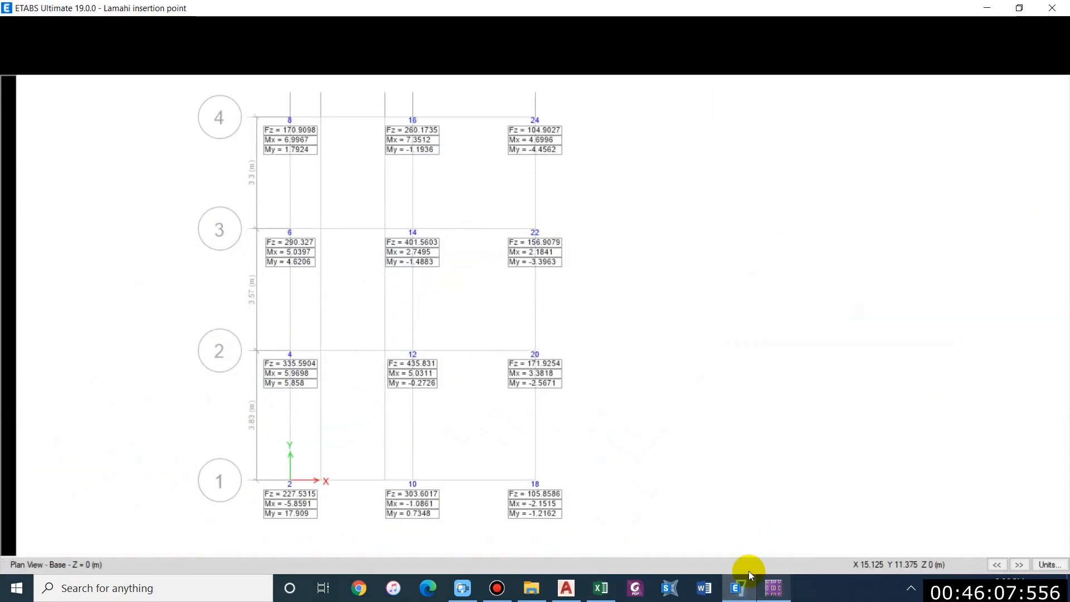
click(601, 588)
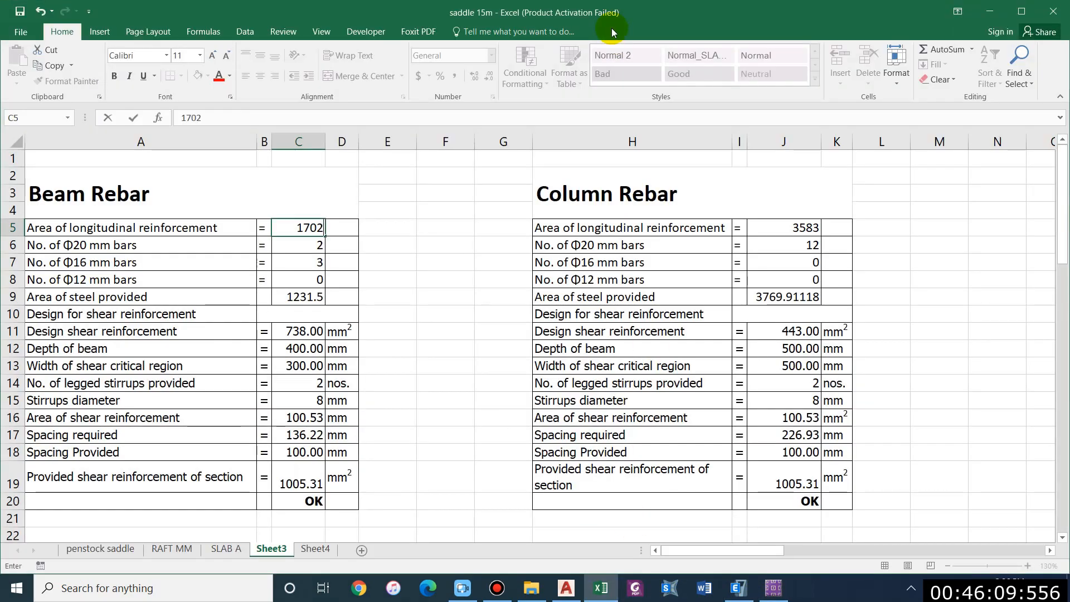
key(Return)
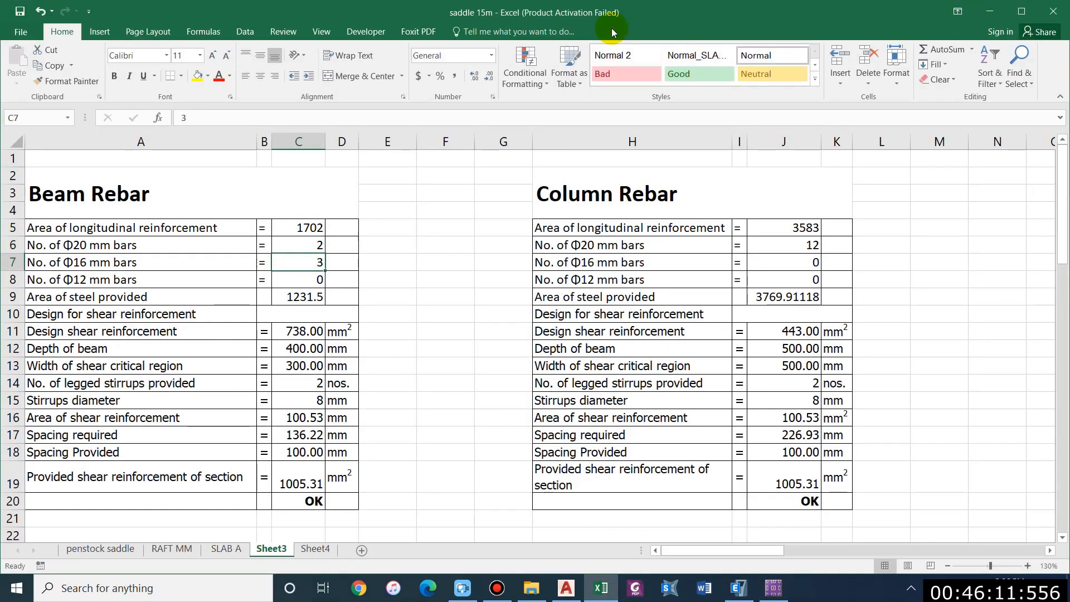
key(Up)
text(6)
key(Return)
text(0)
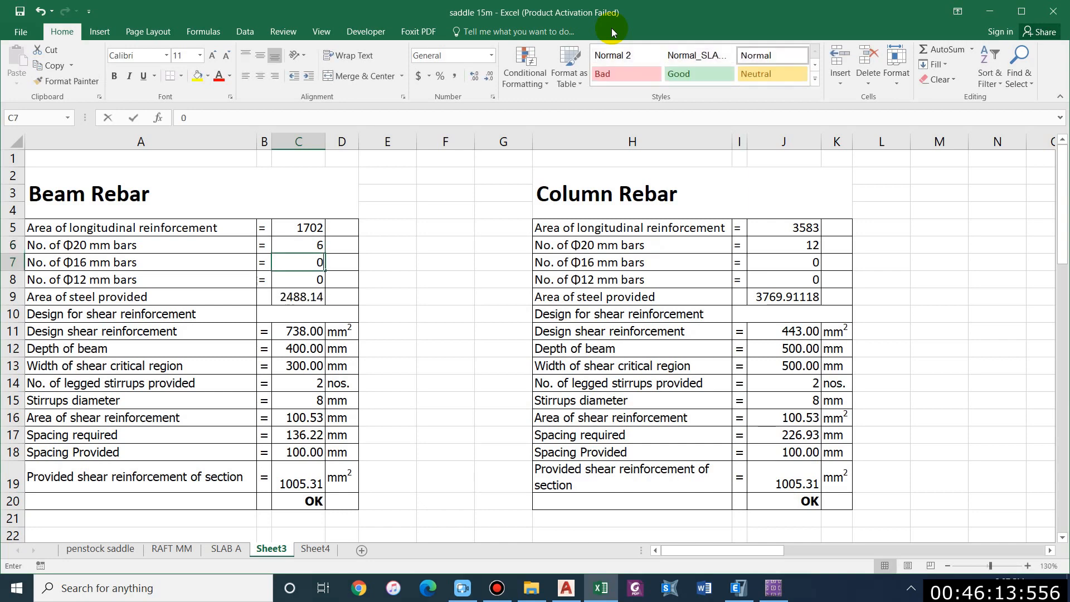
key(Return)
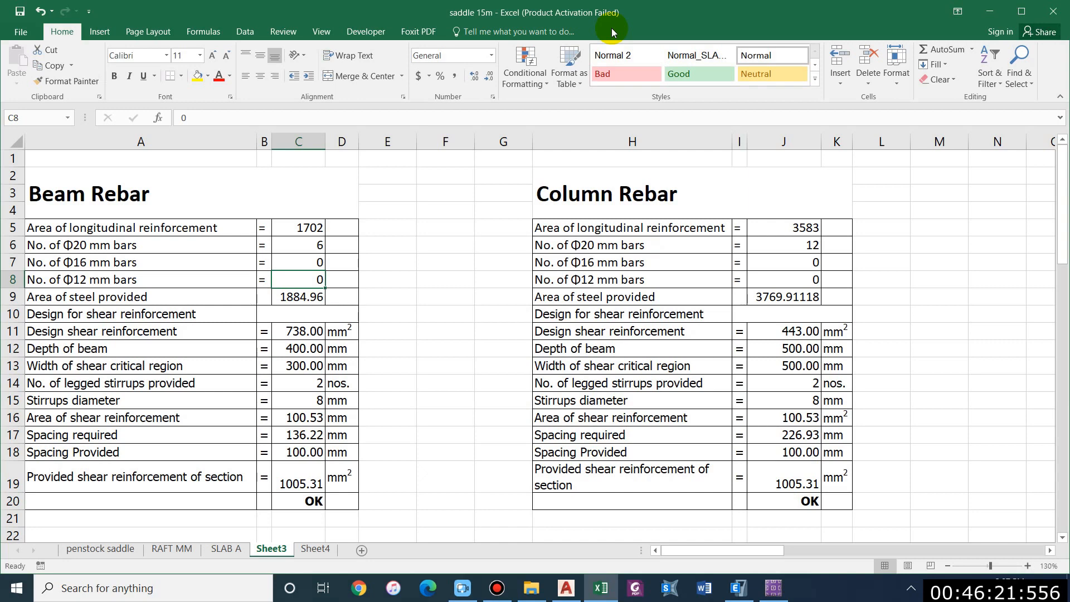
- Review the beam section's reinforcement detail on Sheet4
key(ctrl+Page_Down)
scroll(117, 395, down, 3)
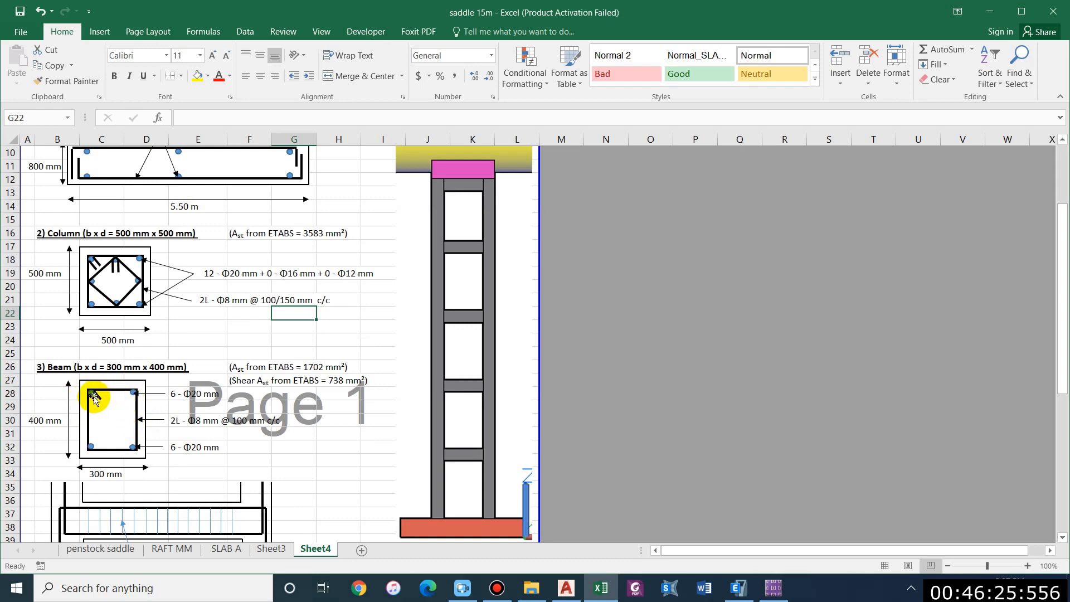
click(990, 11)
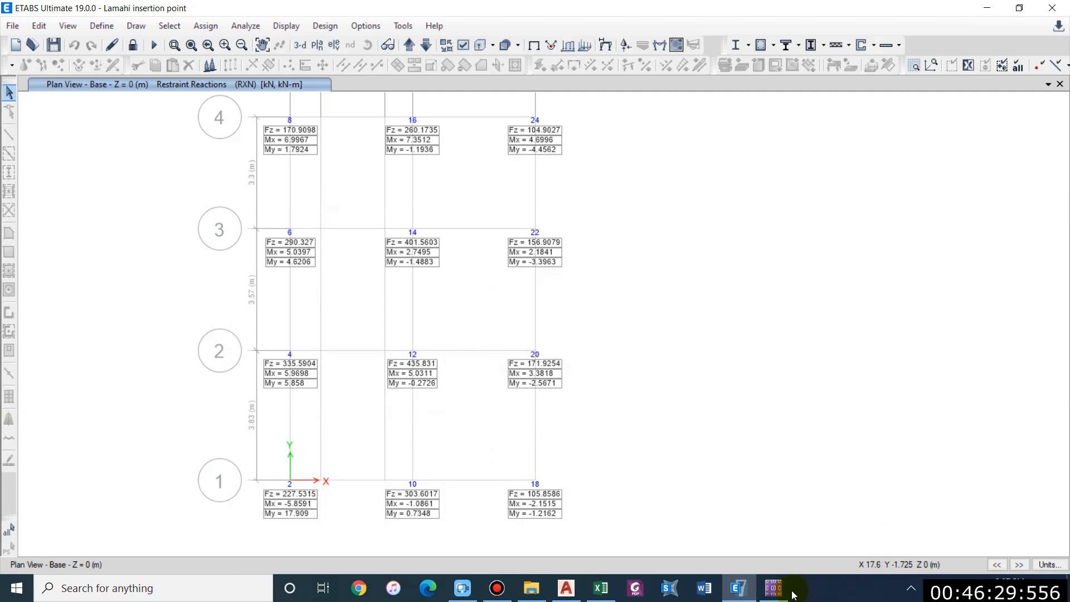
- Close the Beam Design display in SAFE and open the Biaxial FOOTING DESIGN workbook in Excel
click(786, 591)
click(861, 310)
right_click(601, 588)
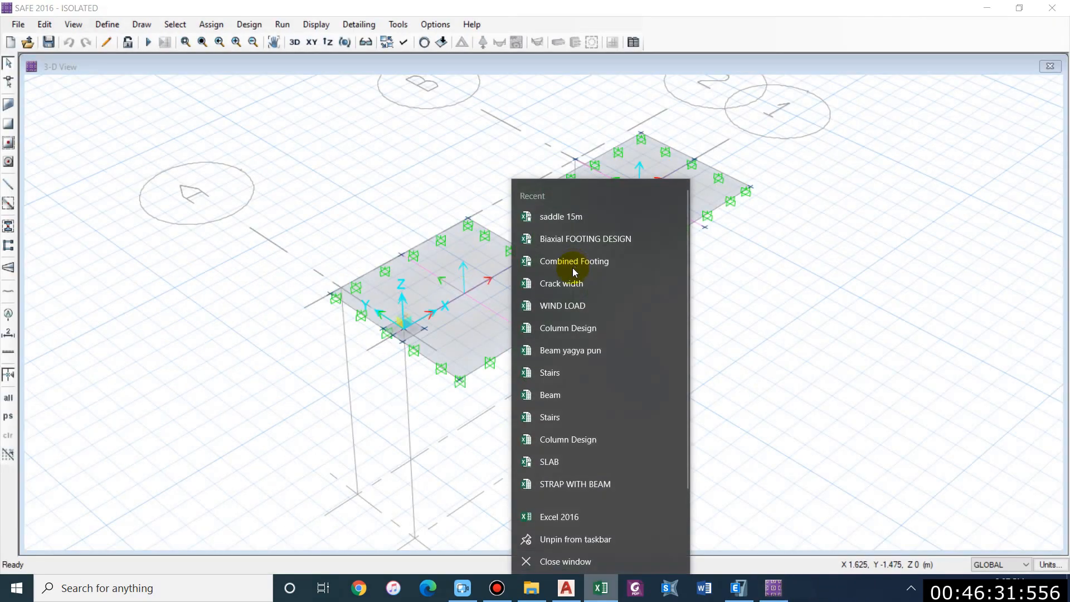
click(581, 236)
scroll(126, 390, up, 7)
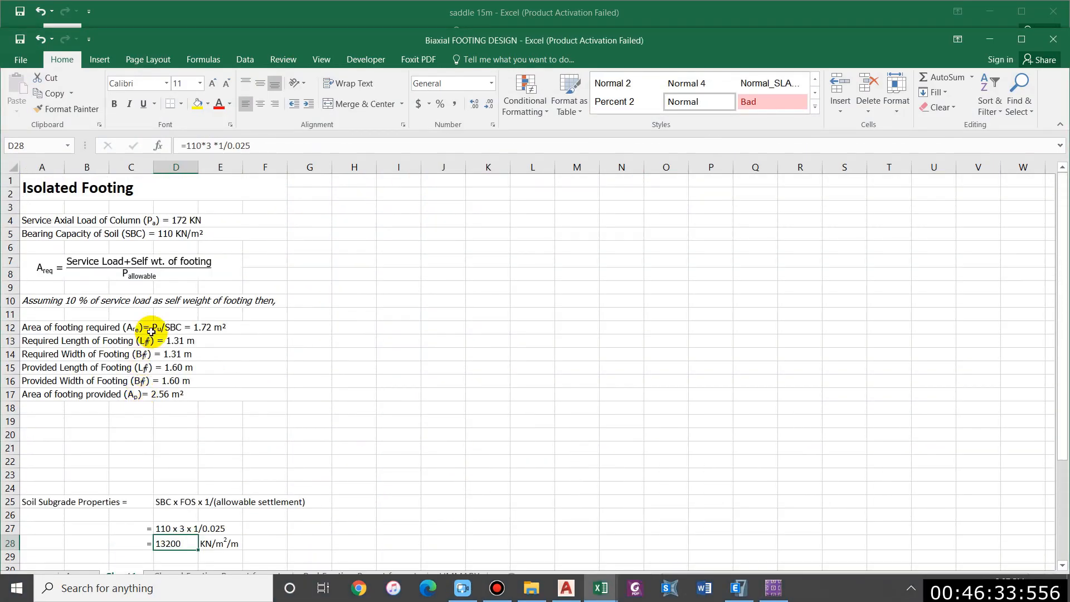
- Set the isolated footing's service axial column load to 335 kN
click(170, 220)
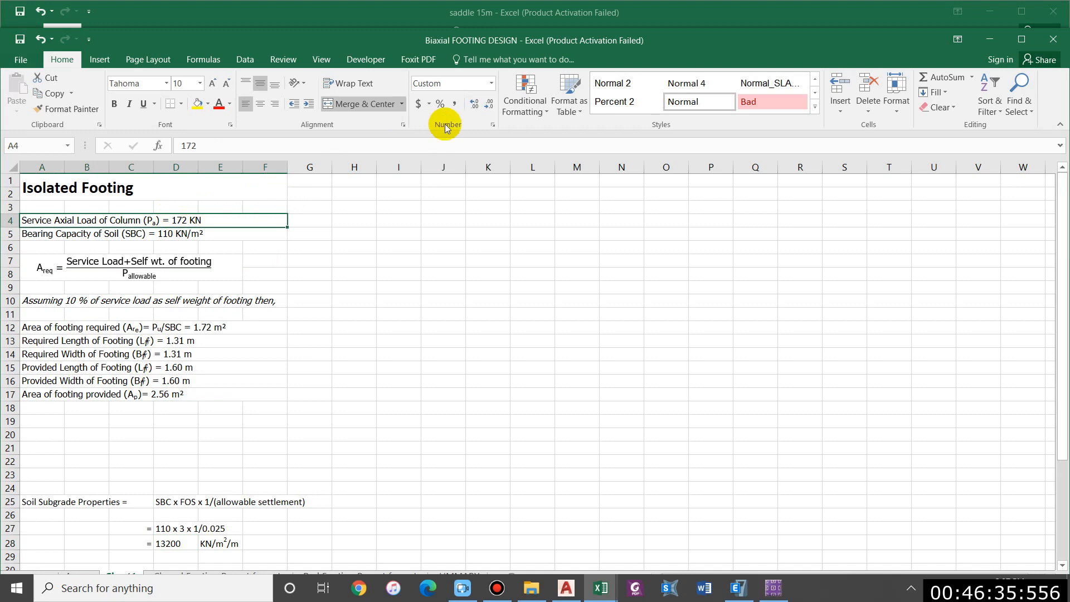
text(3)
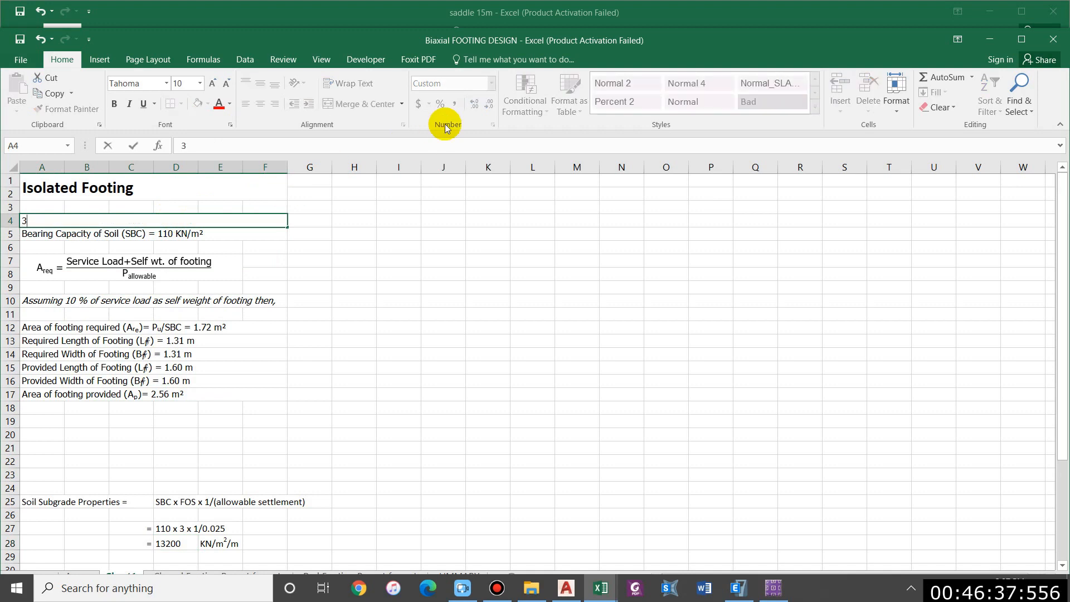
text(35)
key(Return)
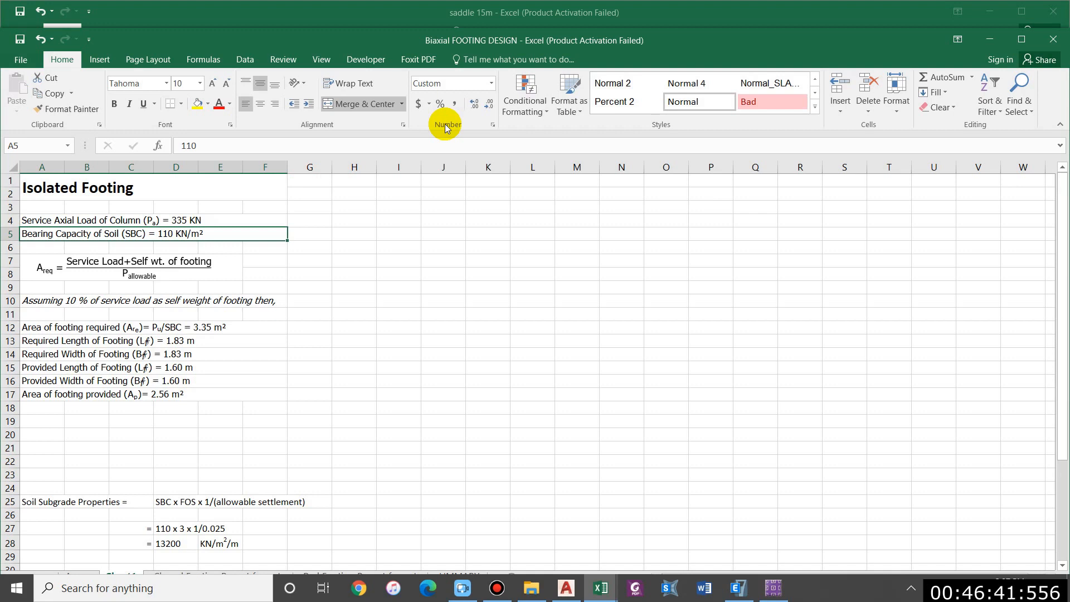
- Set the footing's provided length and provided width to 1.9 m each
key(Down)
key(Down)
key(Down)
key(Down)
key(Down)
key(Down)
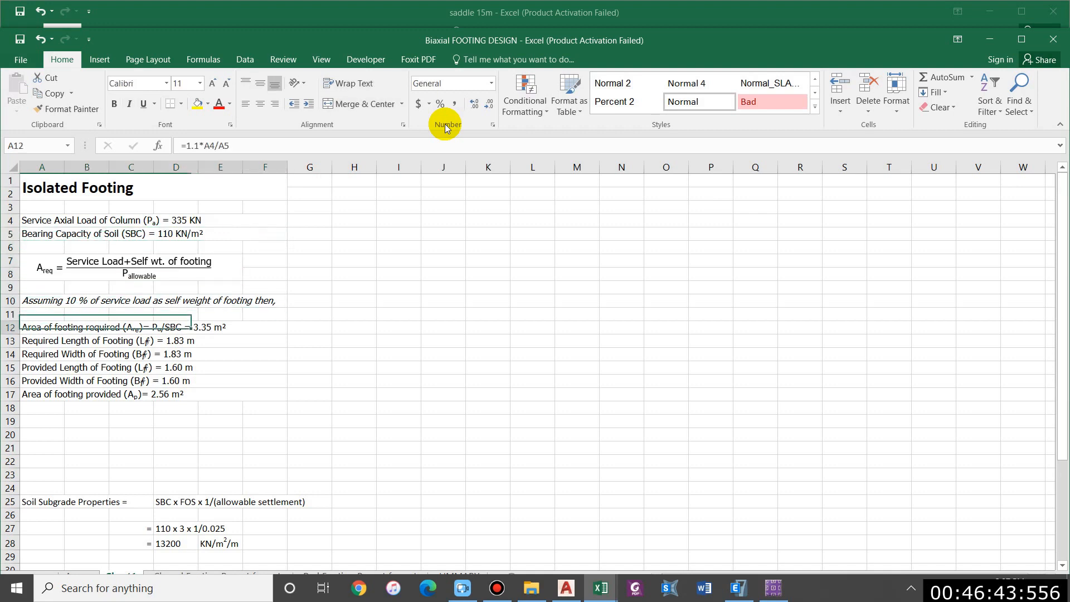
key(Down)
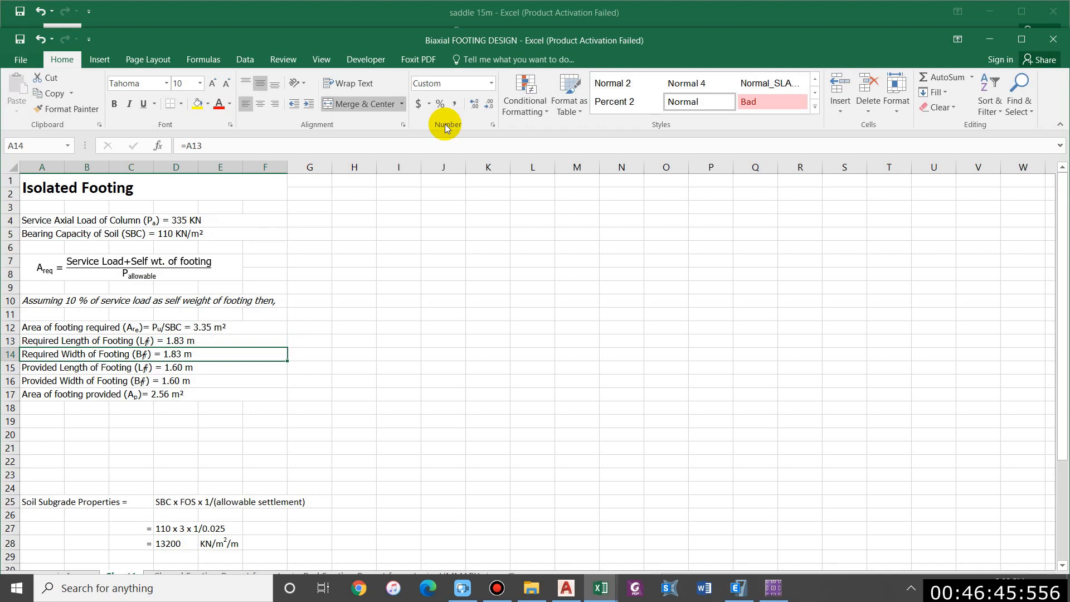
key(Down)
text(1.)
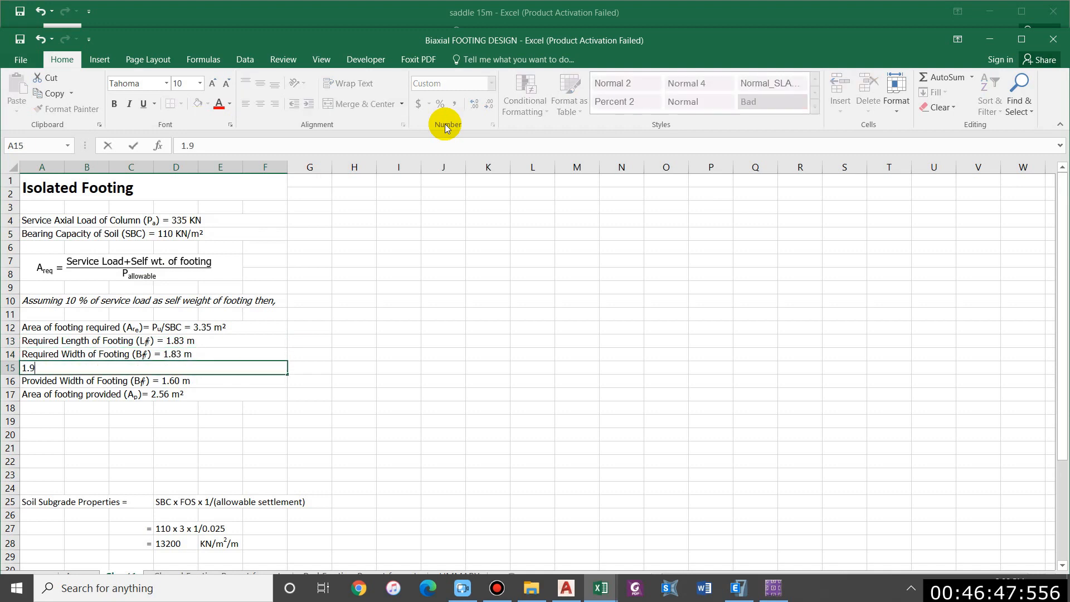
key(Return)
text(1.9)
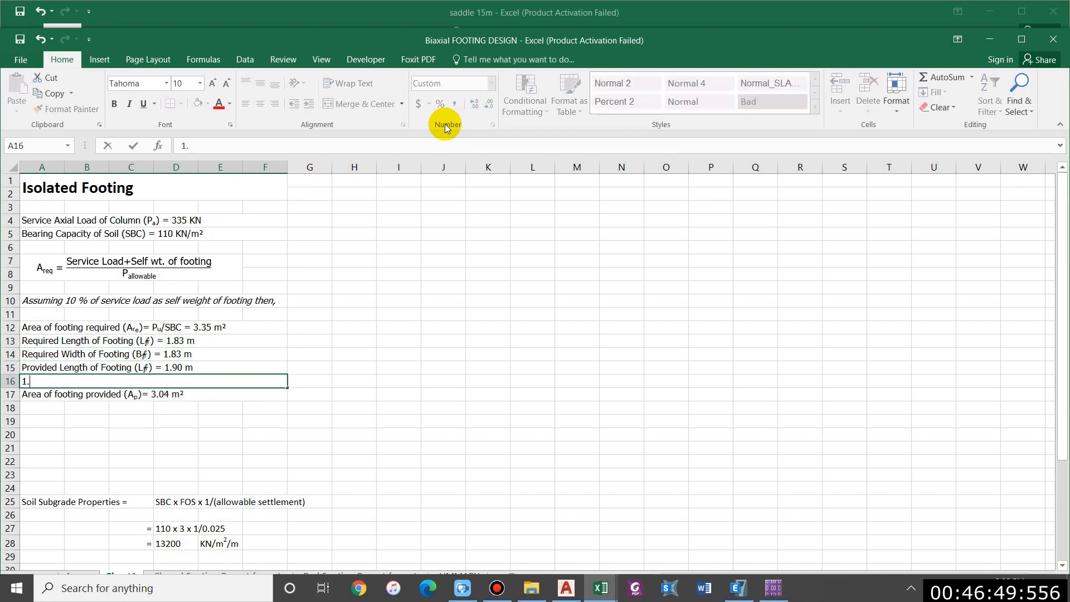
key(Return)
click(233, 329)
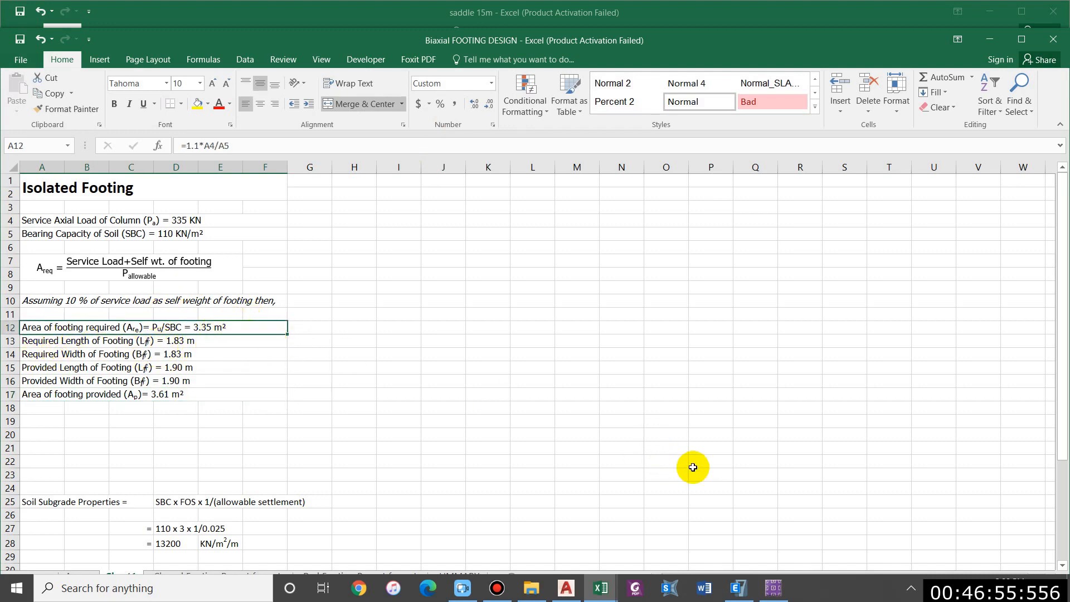
- Switch to the AutoCAD drawing and examine the different column footing types in the 3D model
click(788, 593)
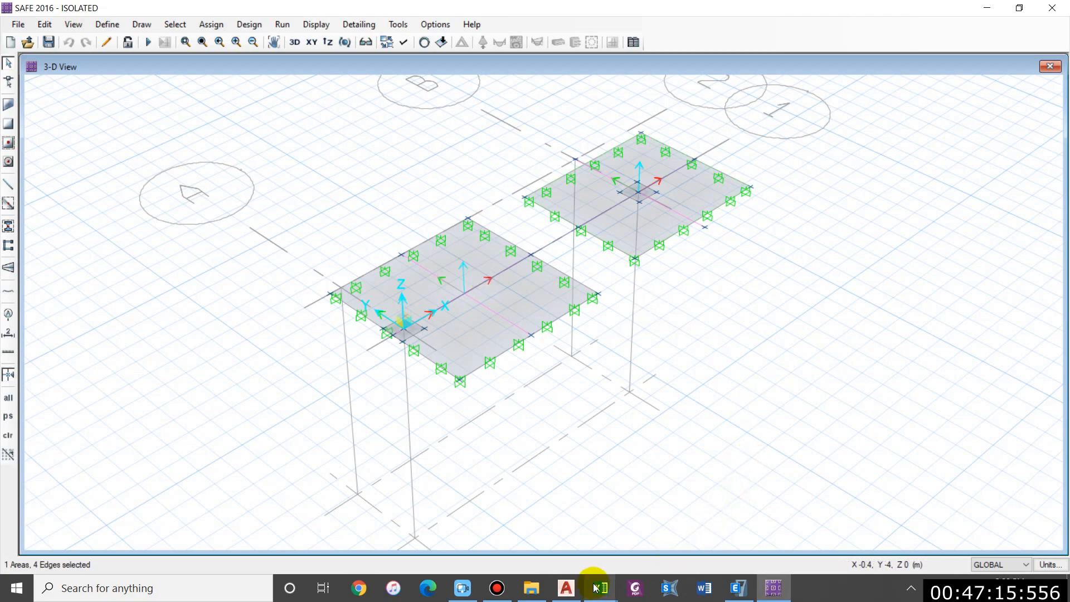
click(566, 588)
shift+middle_drag(513, 313, 307, 237)
scroll(307, 237, up, 2)
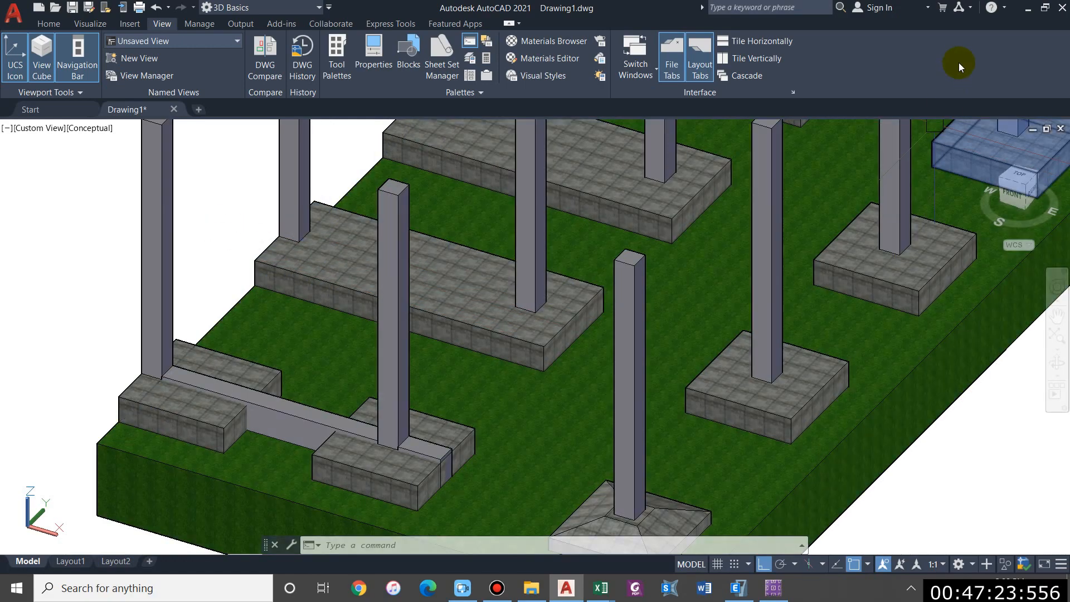
click(1029, 8)
- In the SAFE plan view, delete the footing slab around the grid B column and the beam lines along grid 1
click(312, 43)
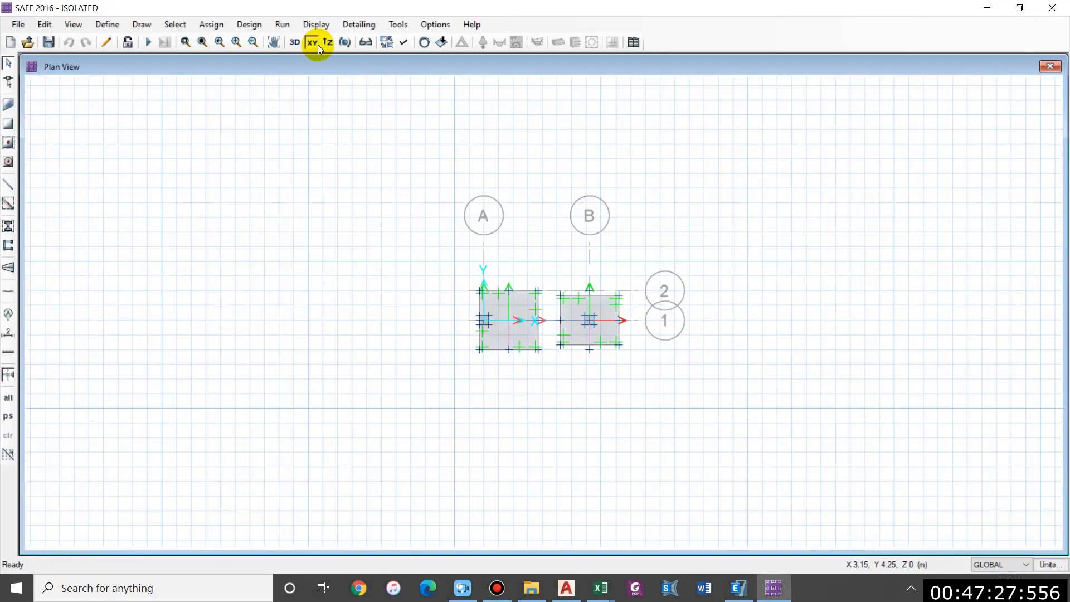
scroll(604, 310, up, 3)
click(491, 294)
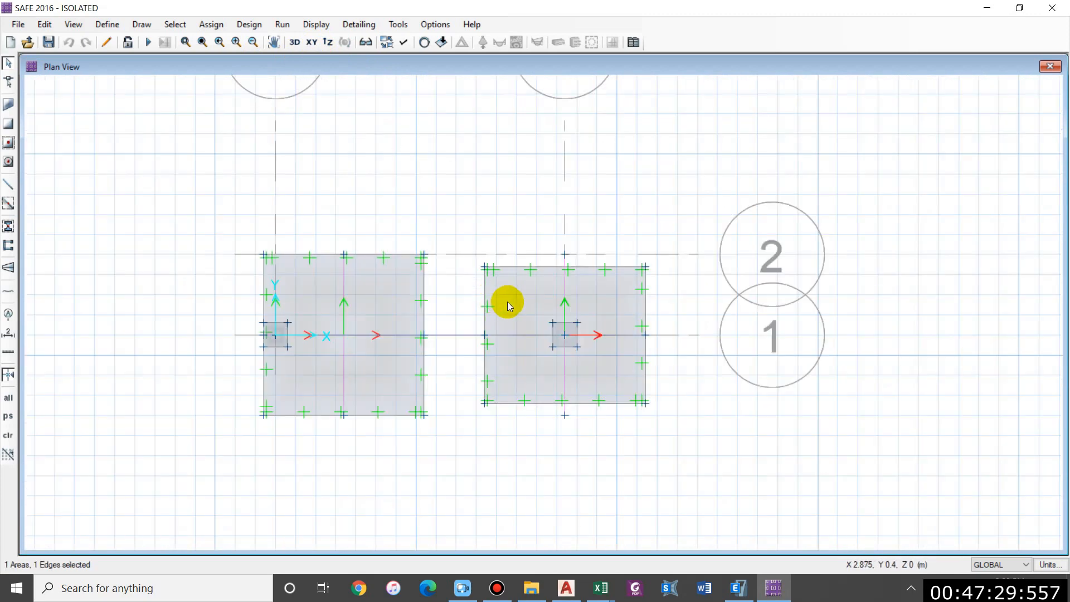
click(507, 302)
click(524, 323)
drag(521, 442, 485, 321)
key(Delete)
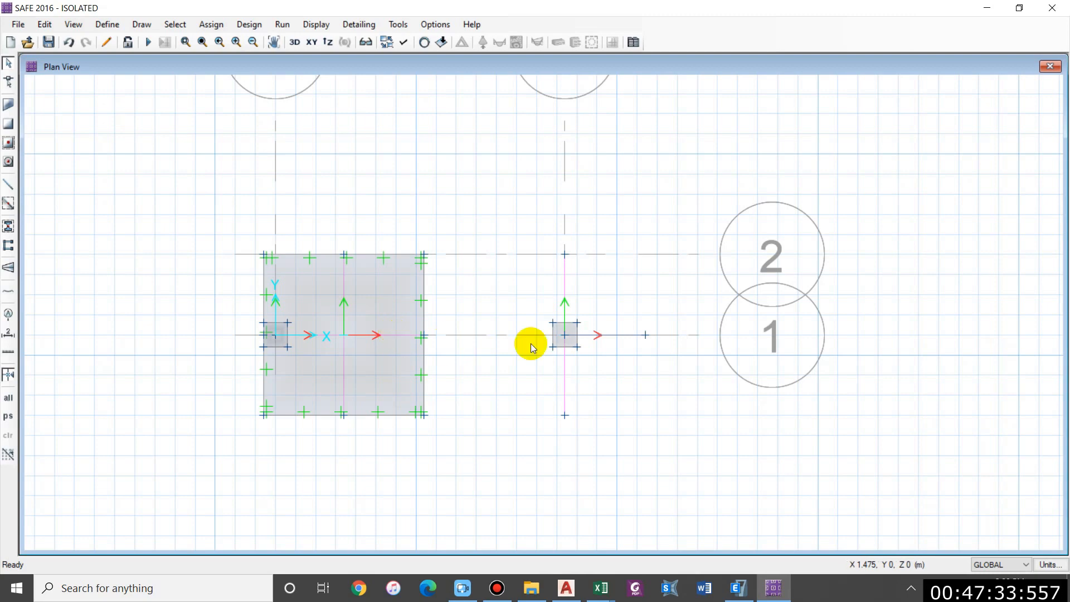
click(610, 335)
key(Delete)
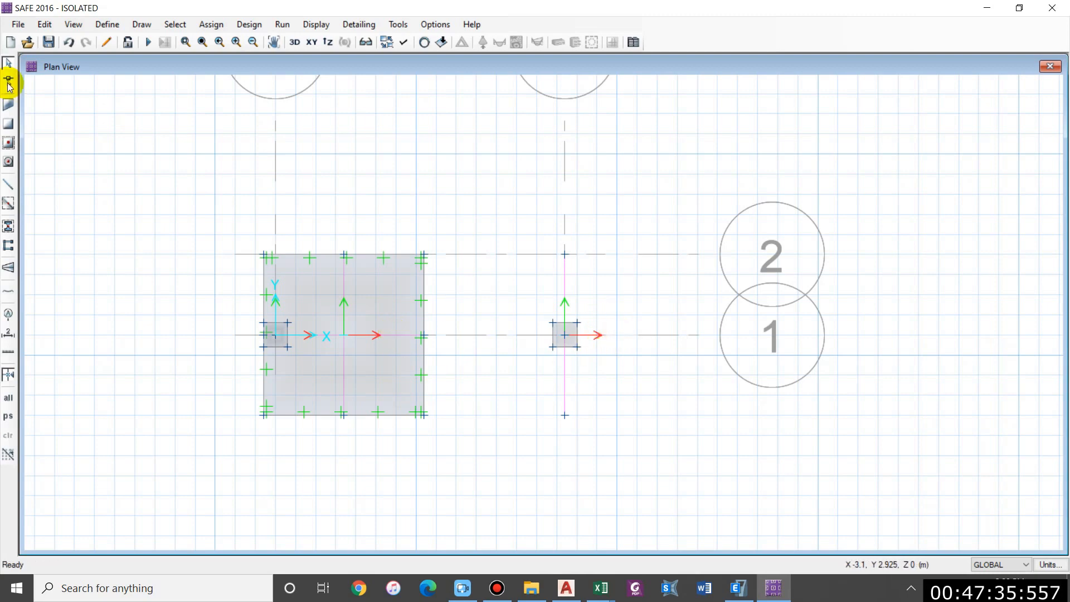
- Reshape the grid A footing slab so its edge extends to X 3.75 m, at the outer face of the grid B column
click(9, 82)
click(367, 286)
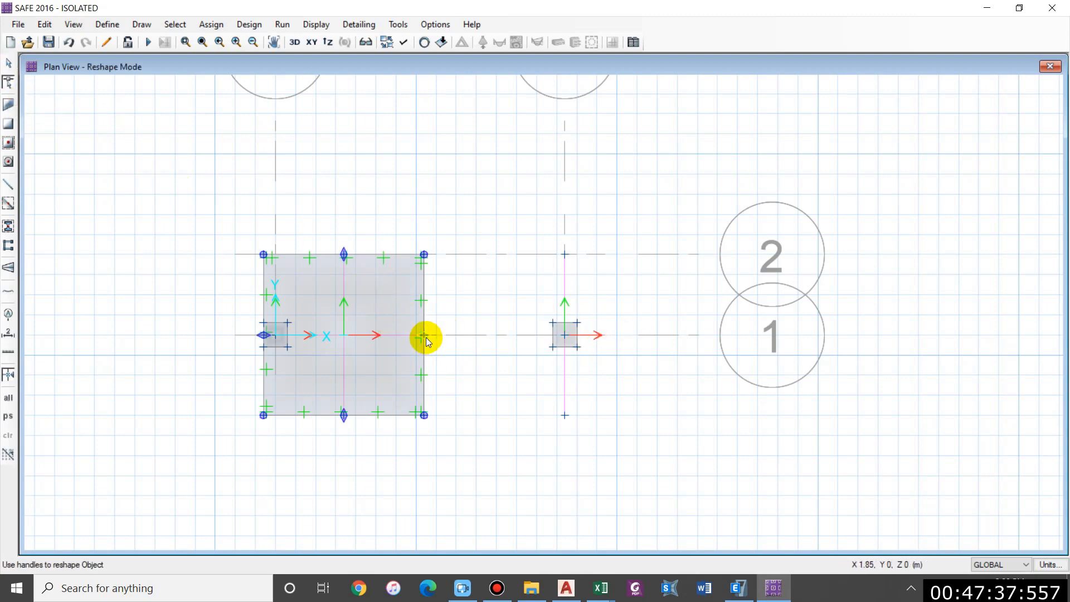
drag(425, 337, 579, 333)
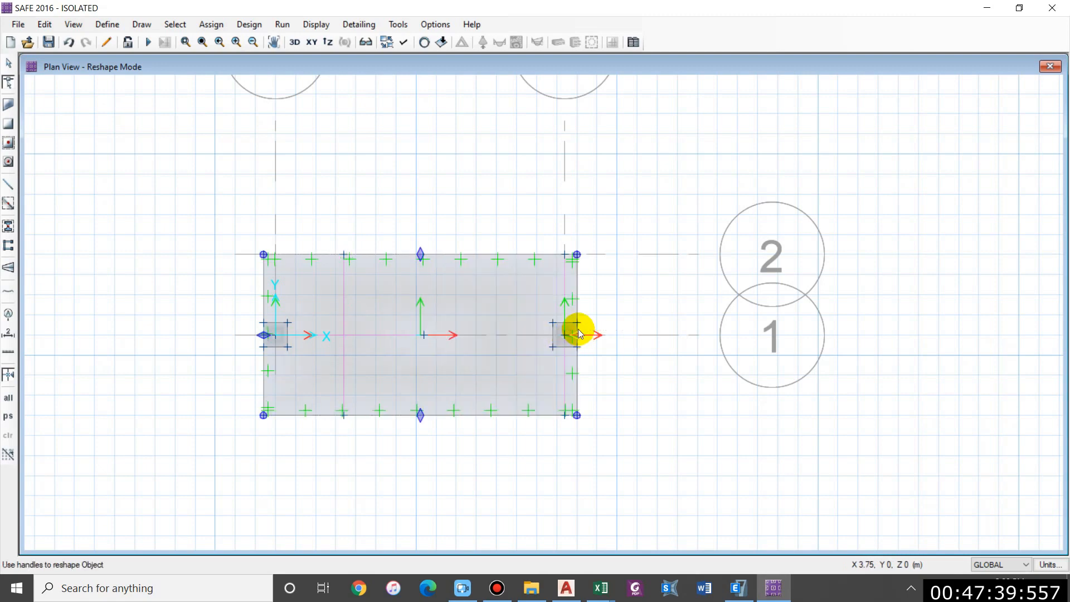
key(Escape)
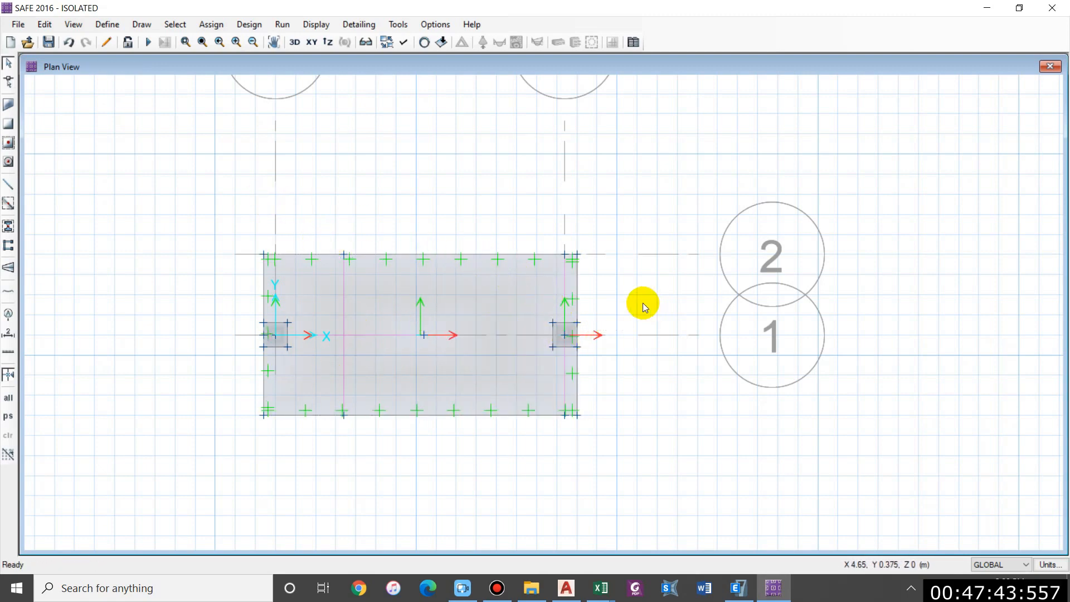
- Start drawing a design strip on layer A with left and right start widths of 1 m
click(107, 24)
mouse_move(141, 24)
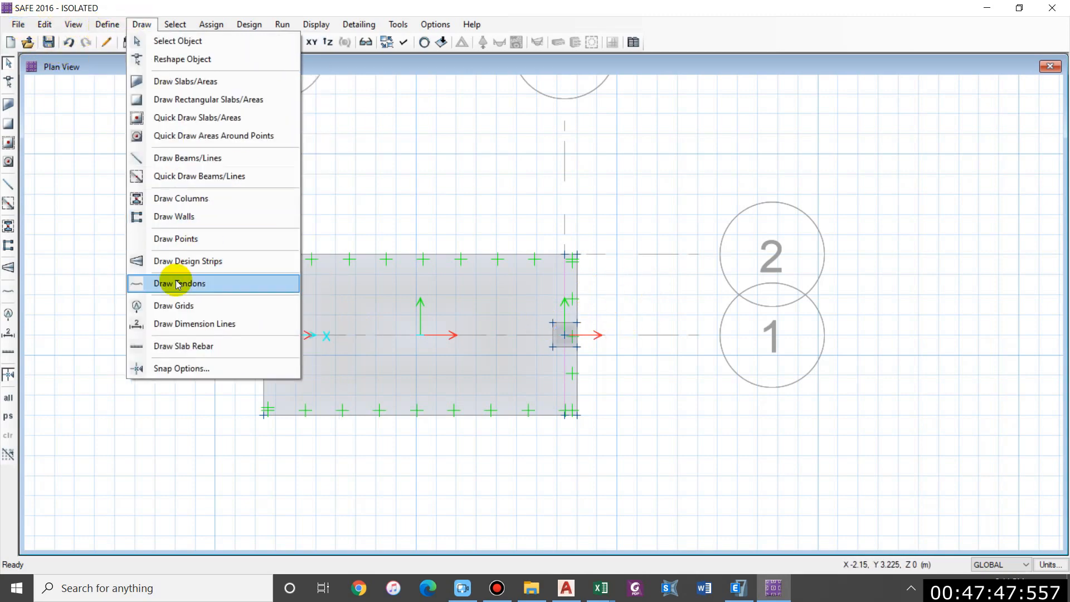
click(188, 261)
click(972, 192)
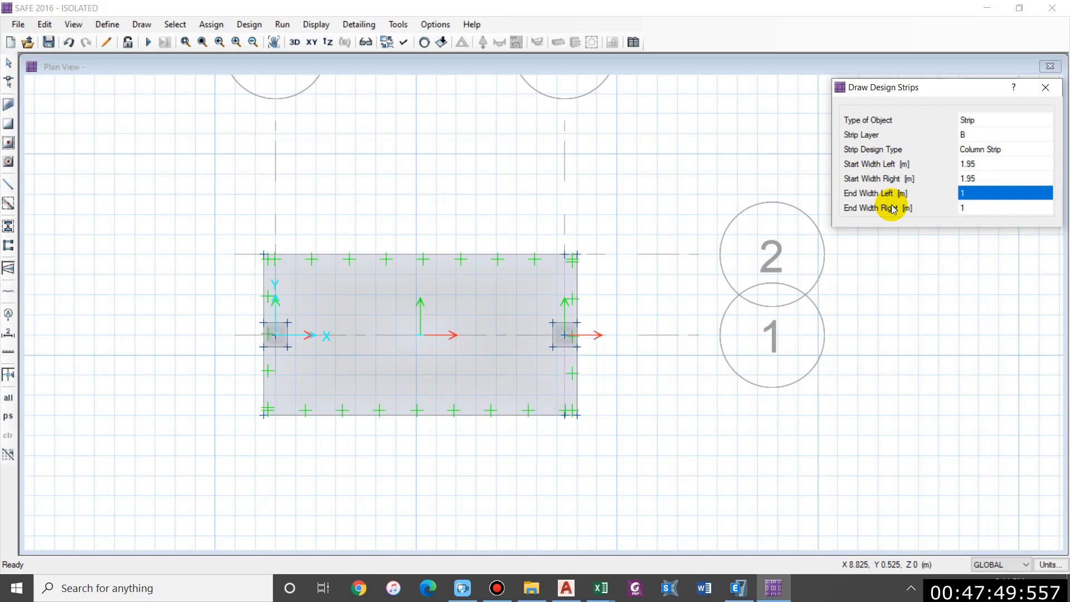
click(980, 133)
click(977, 134)
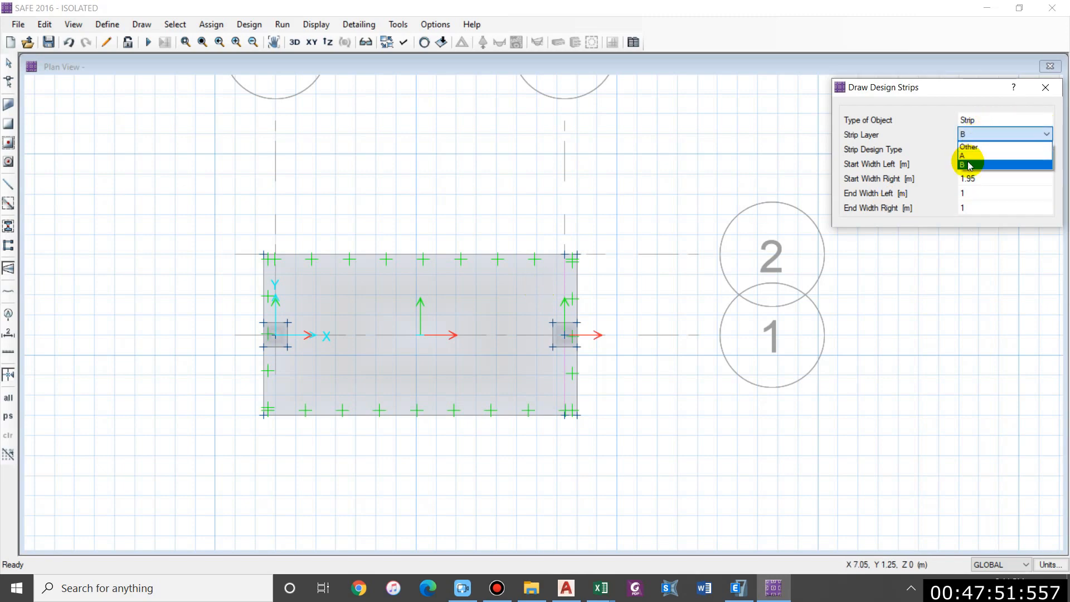
click(965, 155)
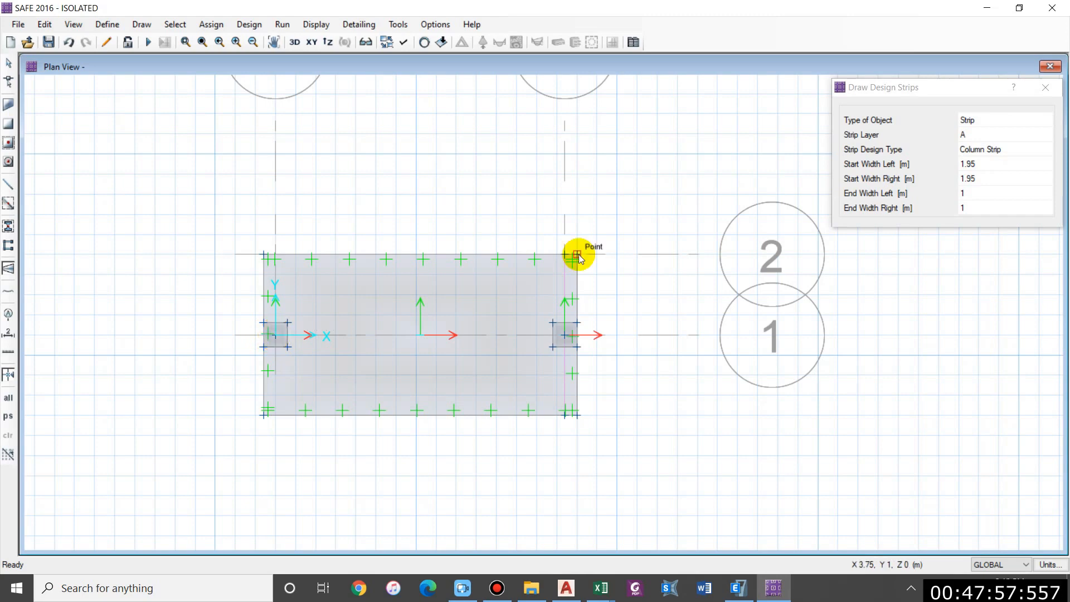
click(983, 163)
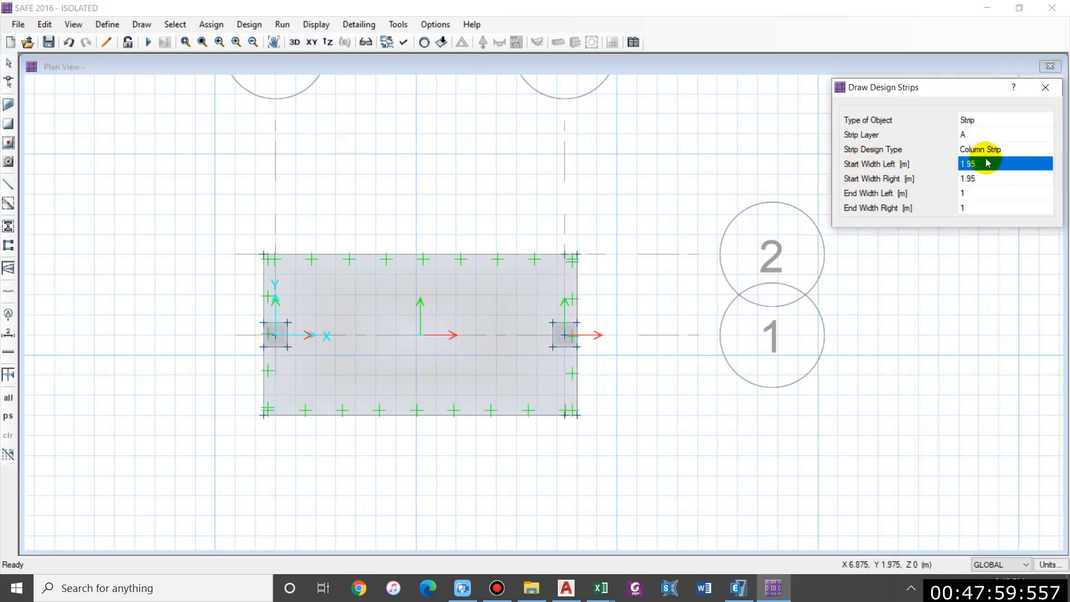
text(1)
key(Tab)
text(1)
key(Tab)
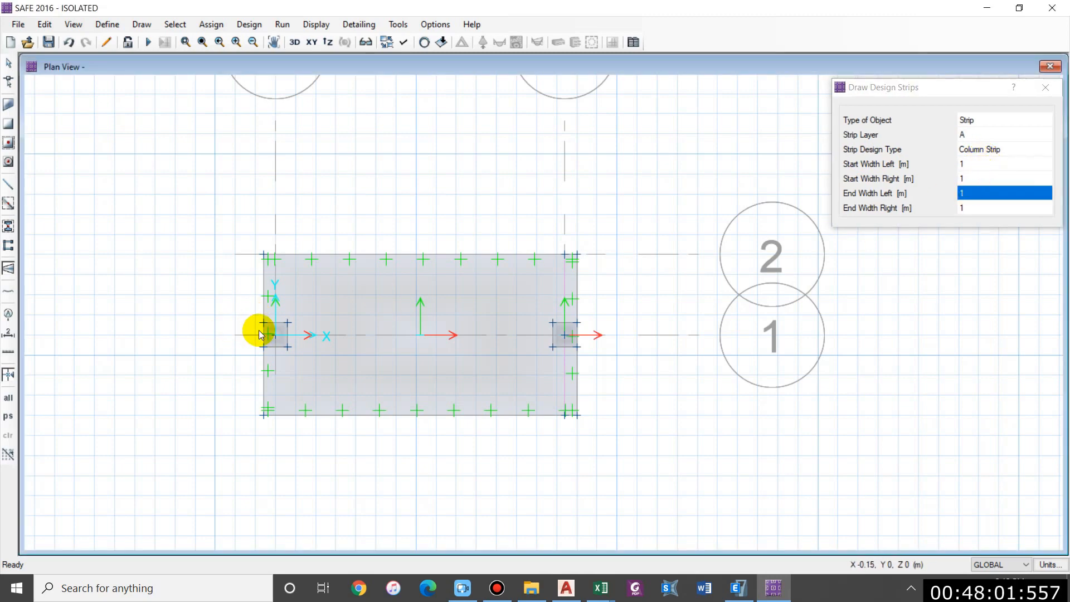
- Draw the column strip along grid 1 across the slab's full length and turn on the design strip width display
click(263, 338)
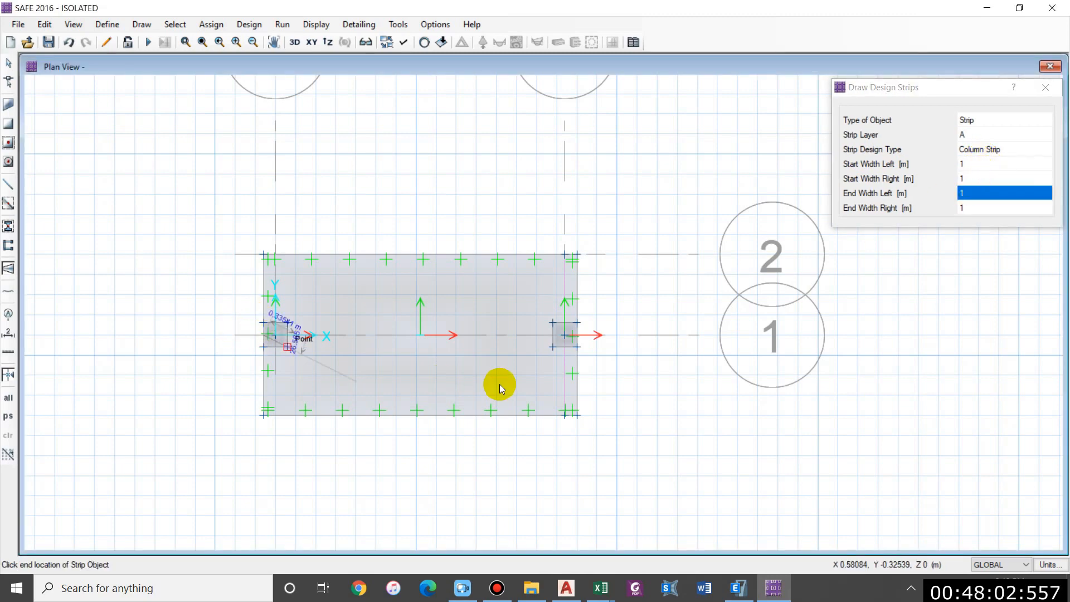
click(576, 336)
key(ctrl+w)
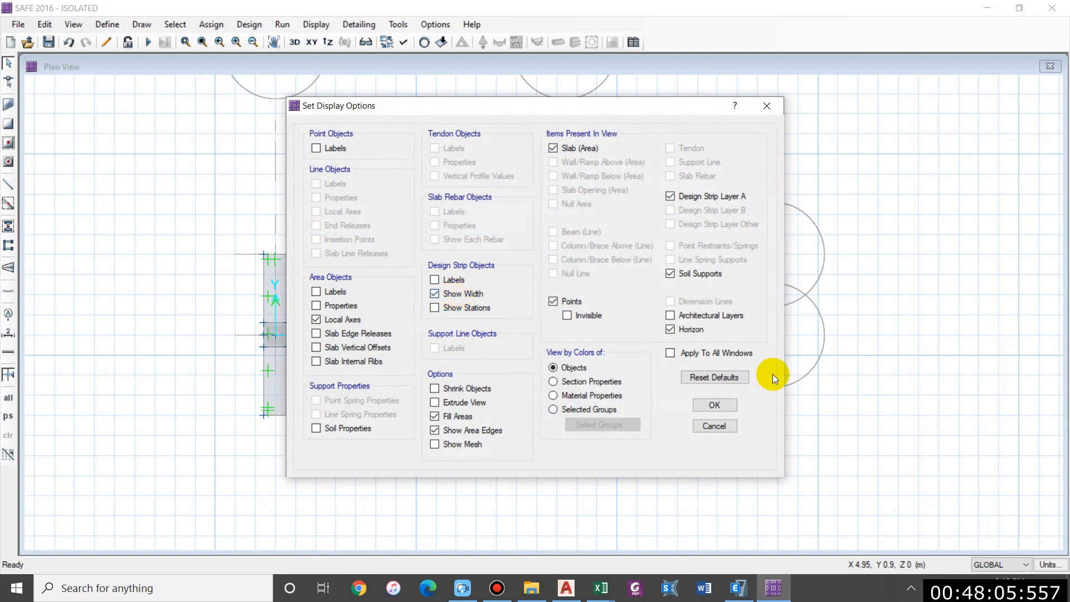
click(714, 406)
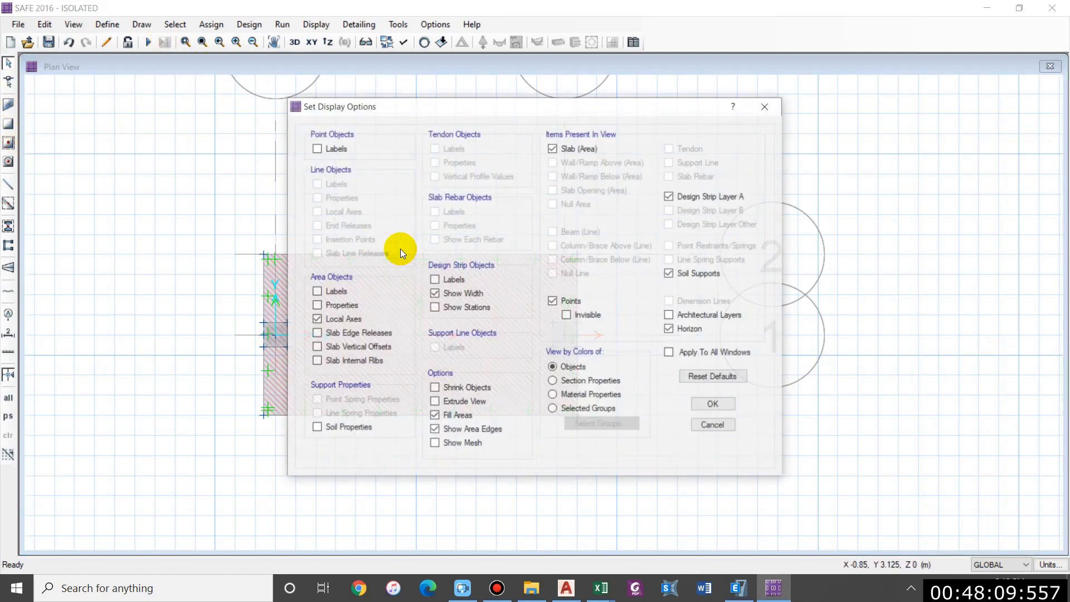
- Turn off the design strip width display in the plan view
key(ctrl+w)
click(478, 296)
click(714, 405)
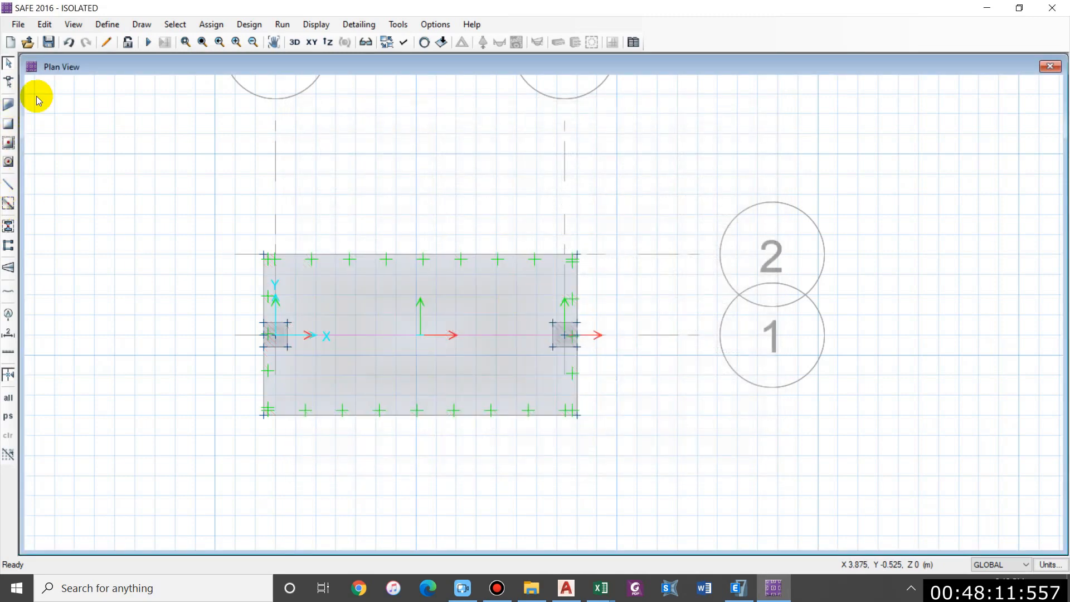
- Draw a layer A column strip in the Y direction through the slab's middle, with left and right start and end widths of 1.95 m
click(143, 24)
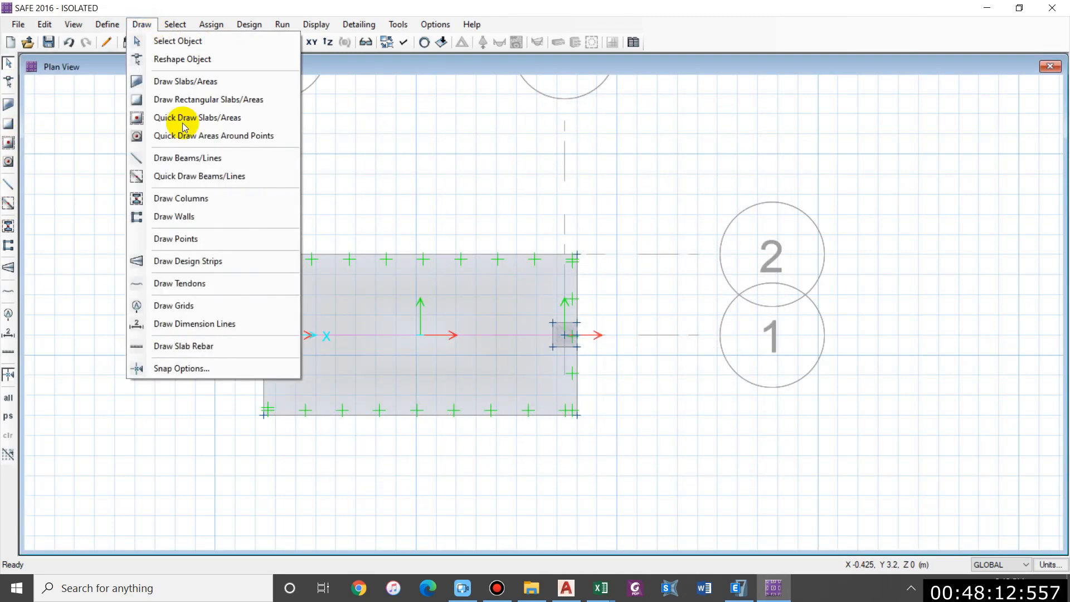
click(198, 264)
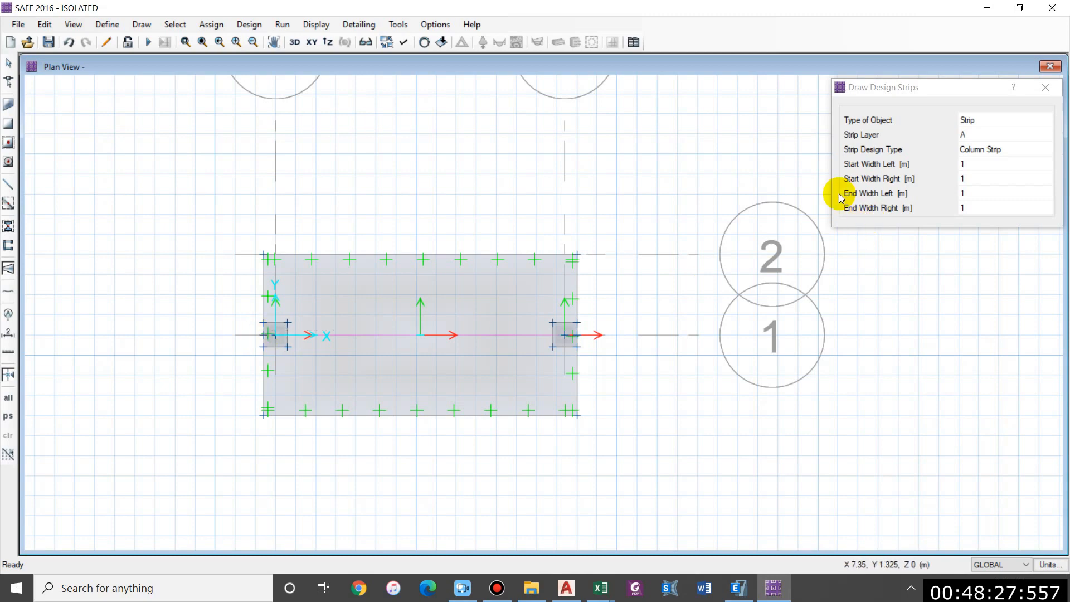
click(979, 164)
text(.8+.15)
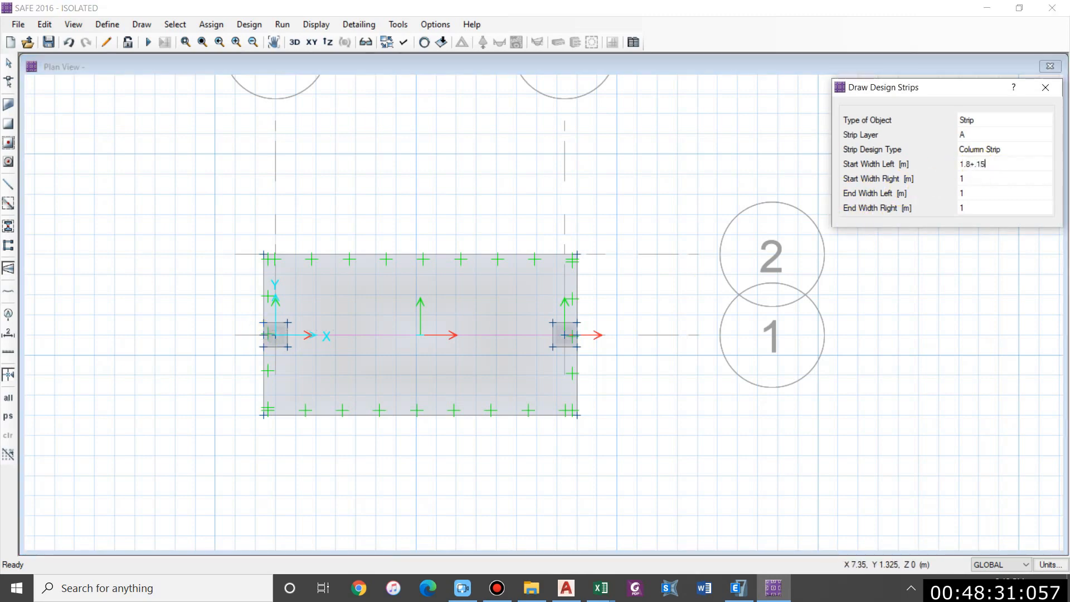
click(1043, 177)
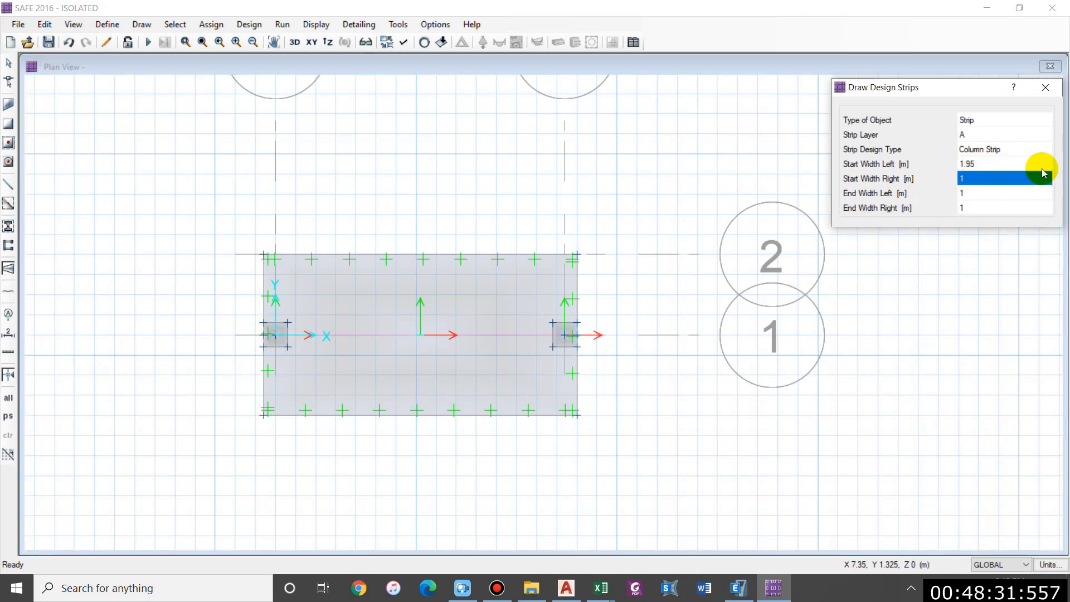
text(1.95)
click(982, 194)
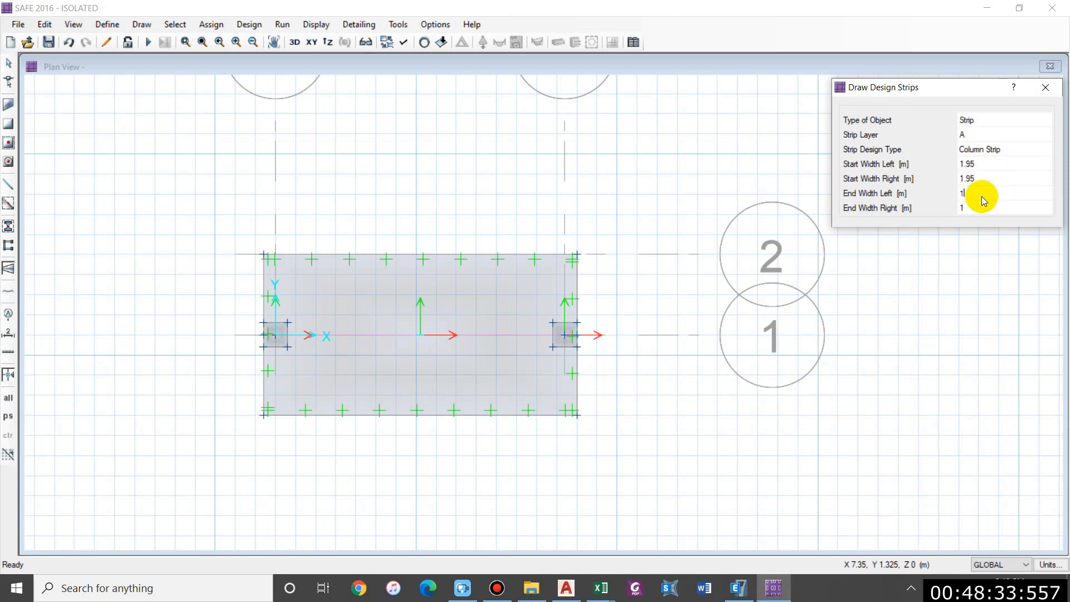
text(1.95)
click(978, 207)
text(1.)
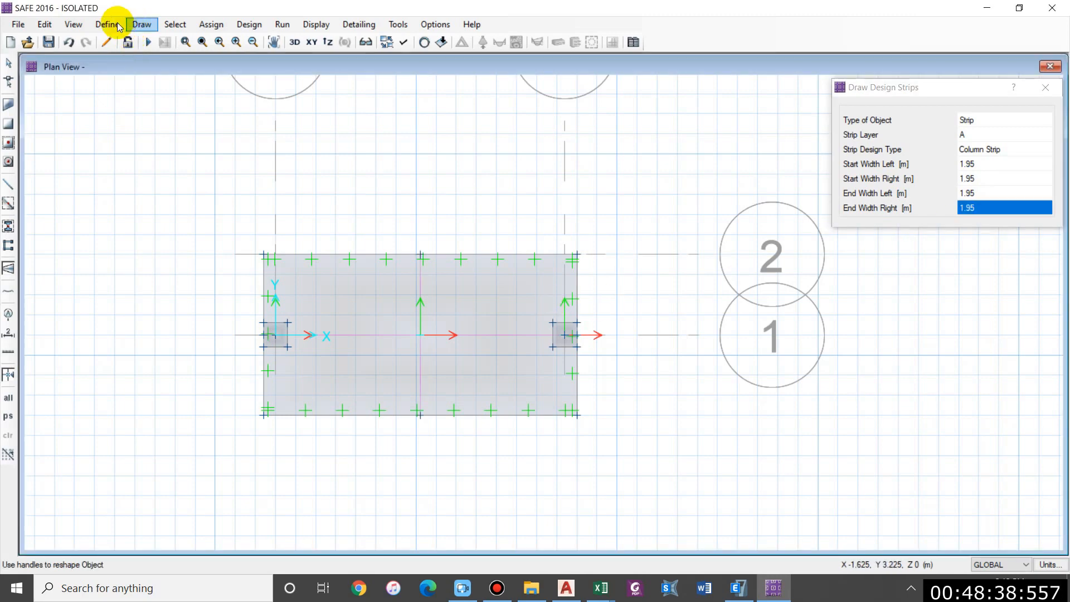
click(115, 25)
key(Escape)
key(Escape)
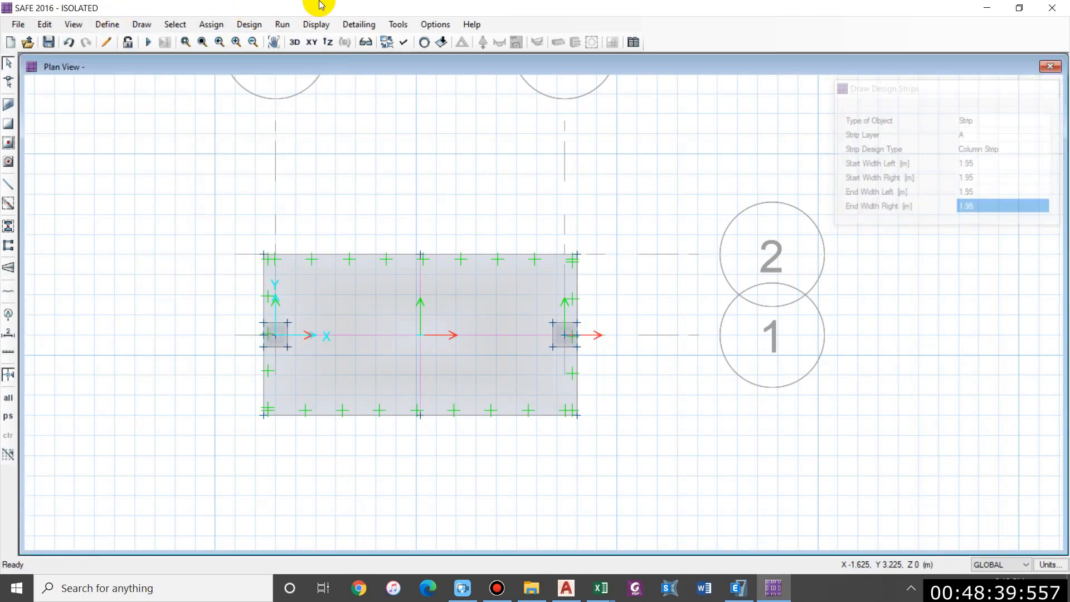
- Turn on the design strip width display and run the analysis of the combined footing
key(ctrl+w)
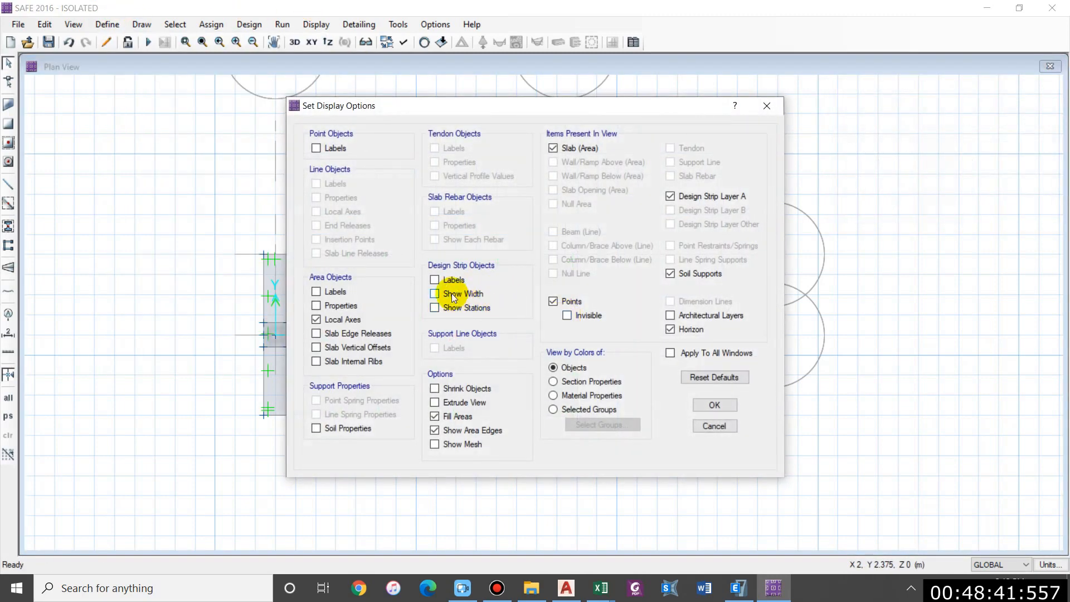
click(714, 404)
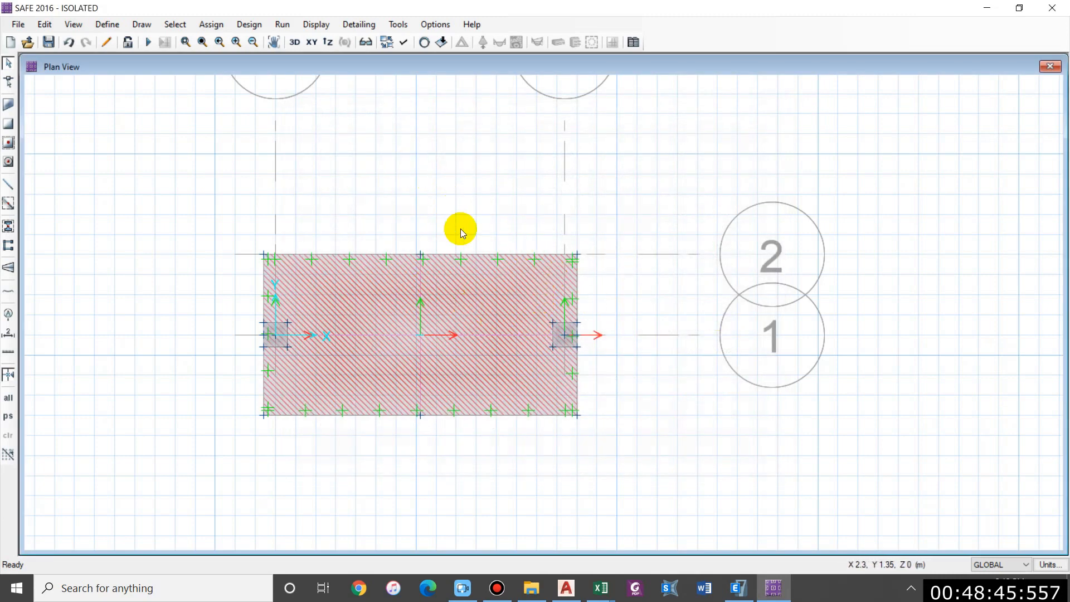
click(149, 43)
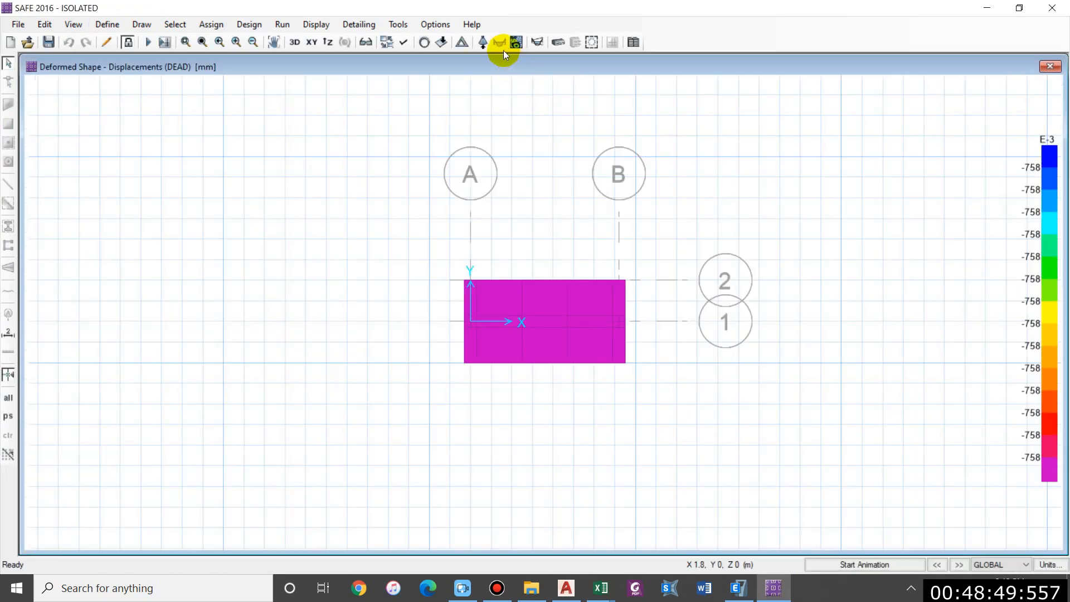
- Display the deformed shape displacement contours for the Service load combination and inspect the values across the slab
click(439, 43)
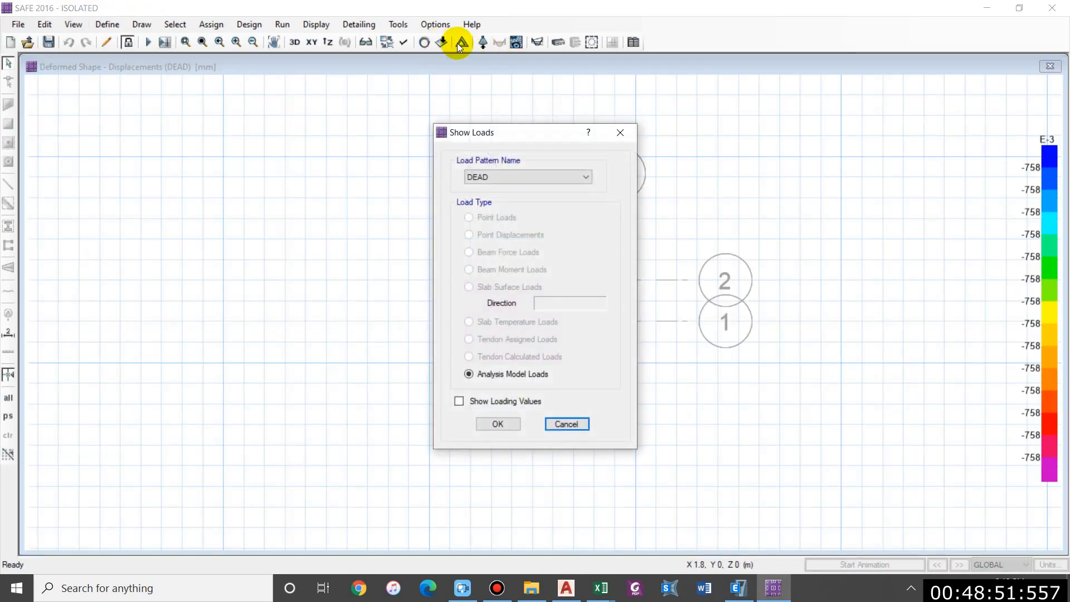
key(Escape)
click(462, 44)
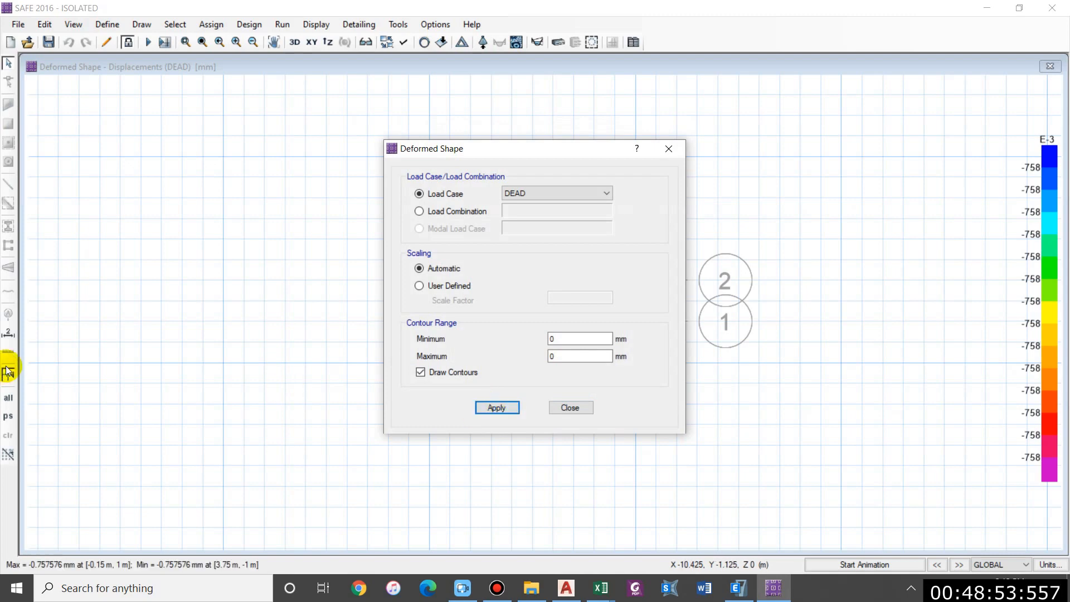
click(466, 218)
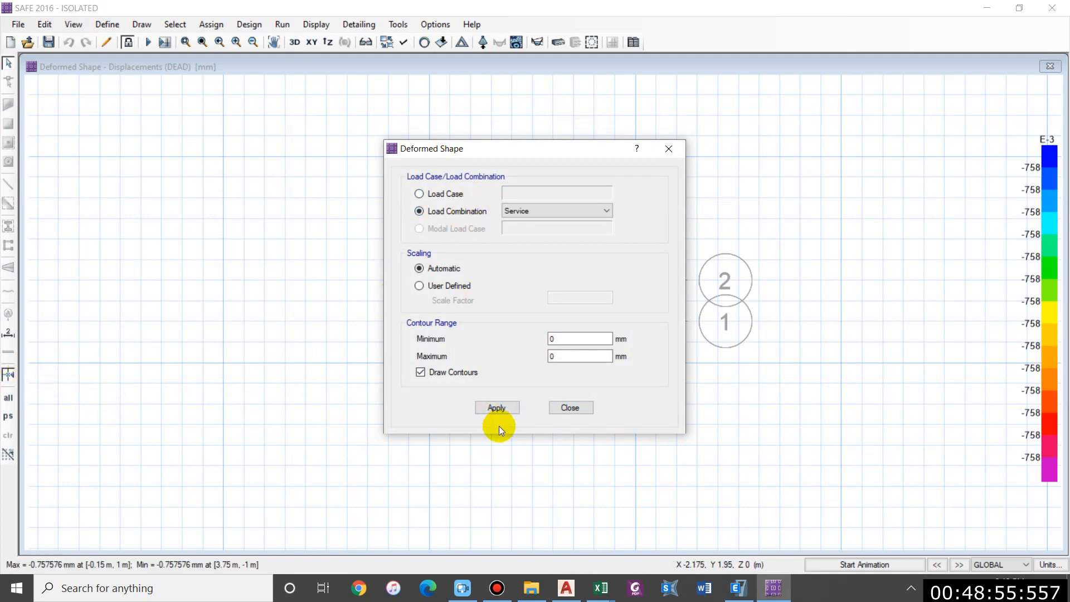
click(475, 407)
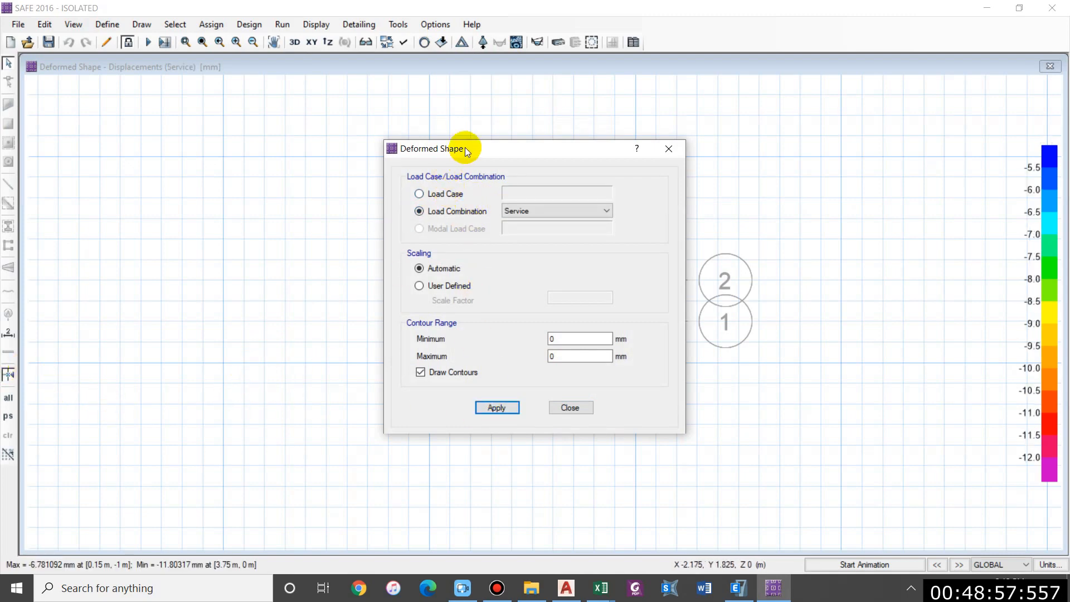
drag(484, 152, 890, 117)
mouse_move(611, 350)
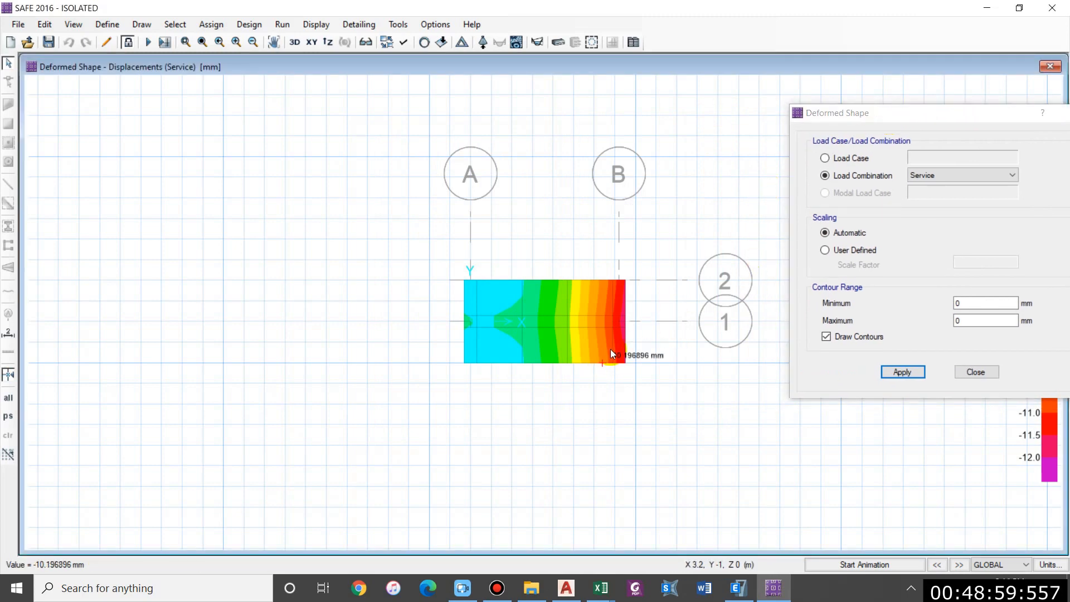
middle_drag(679, 324, 600, 319)
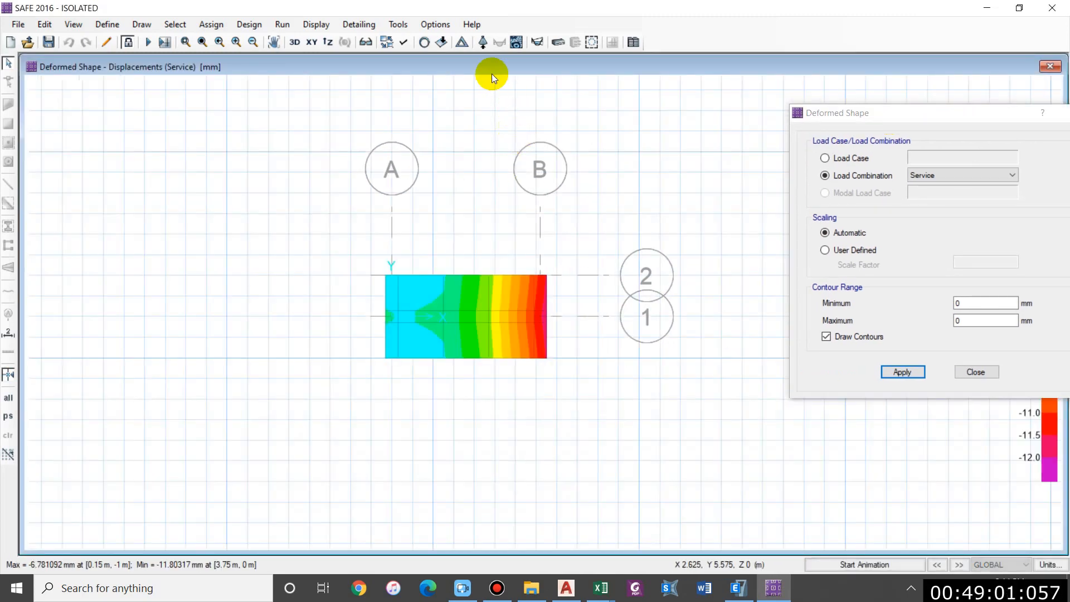
- Display the soil pressure contours for the Service load combination and inspect the pressure near the grid B column
click(483, 47)
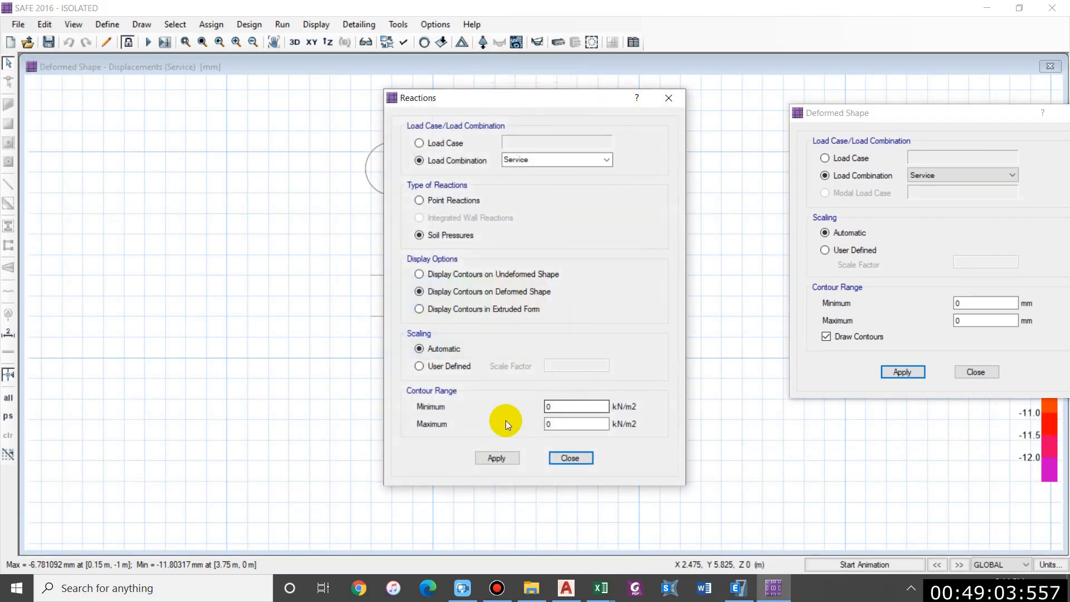
click(486, 463)
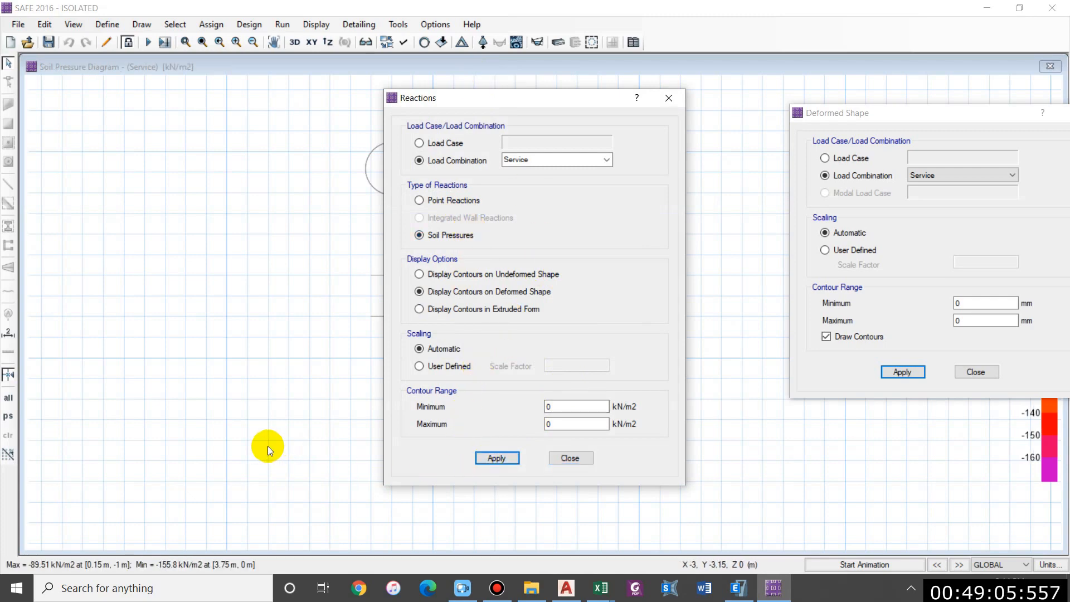
drag(411, 95, 814, 89)
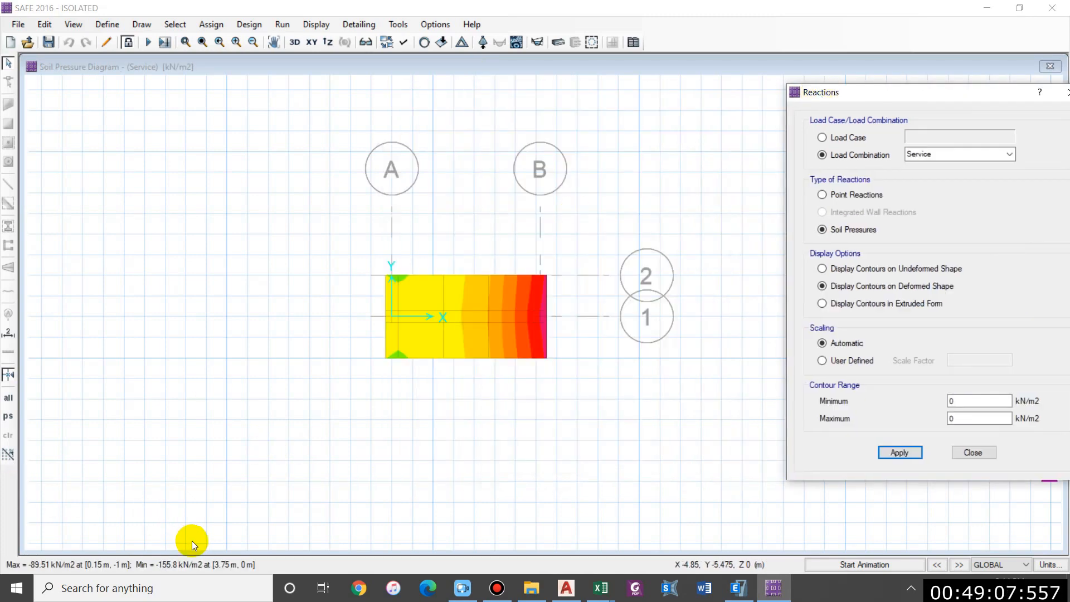
scroll(472, 339, up, 1)
mouse_move(597, 310)
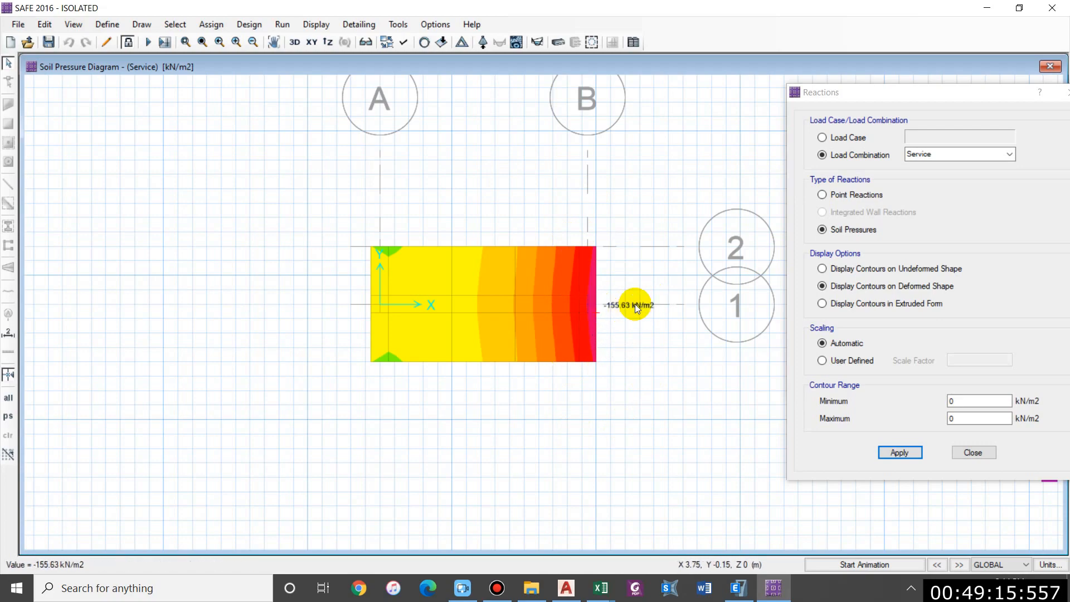
- Switch to AutoCAD, examine the combined footings in the 3D foundation model, and return to SAFE
click(567, 589)
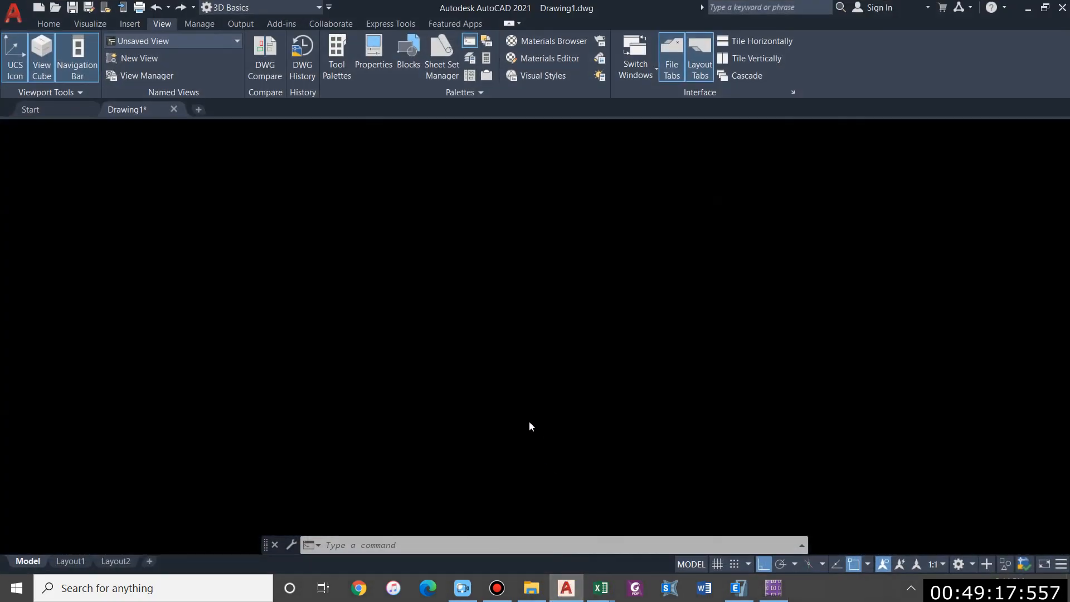
scroll(505, 301, up, 3)
scroll(495, 315, down, 4)
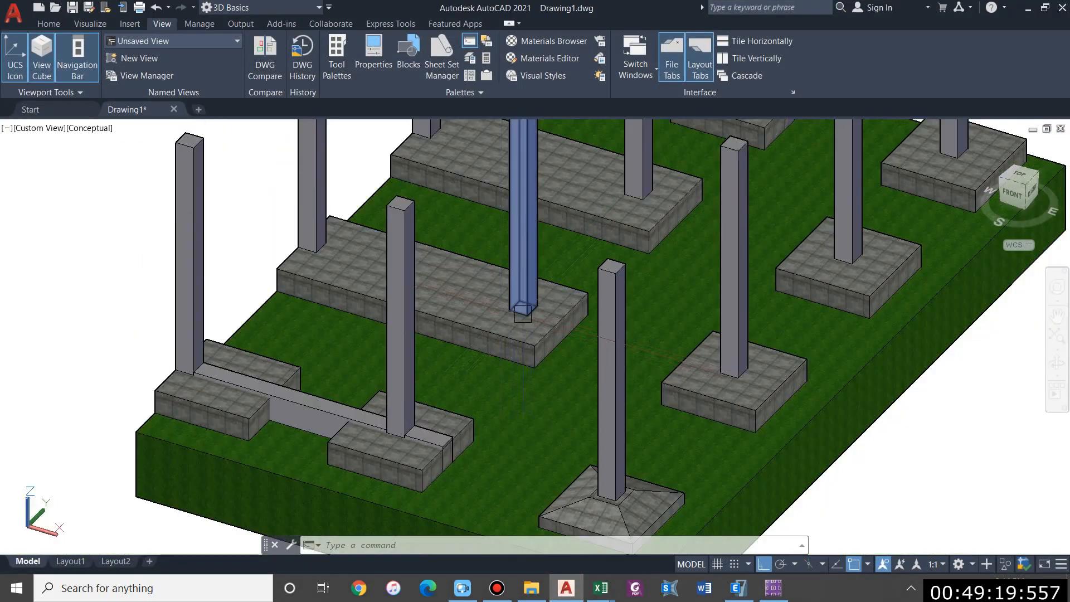
key(alt+Tab)
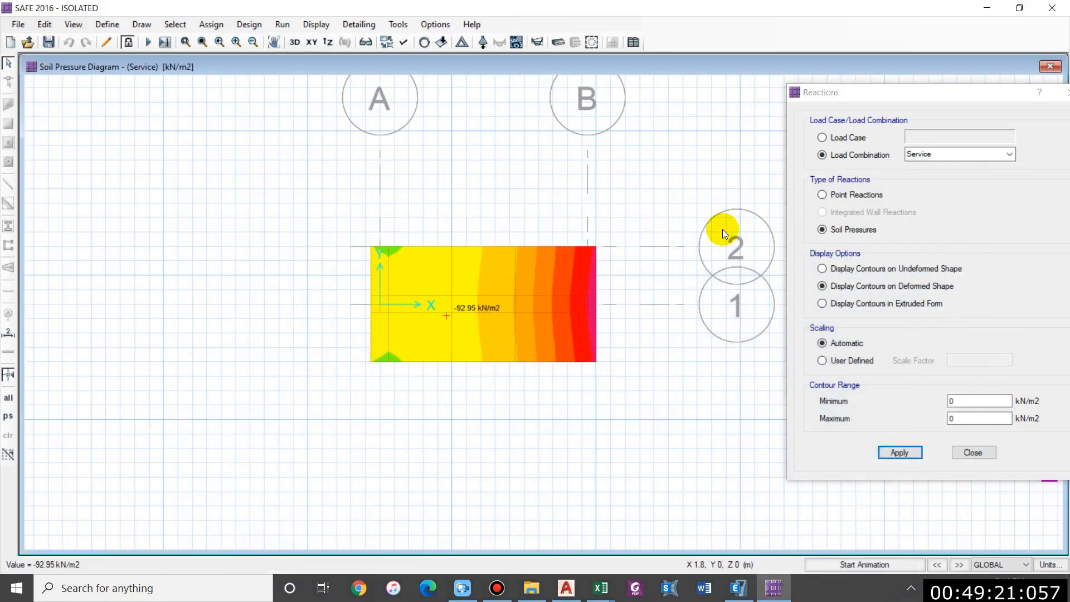
- Close the result dialogs and unlock the model, accepting deletion of the analysis and design results
click(1010, 95)
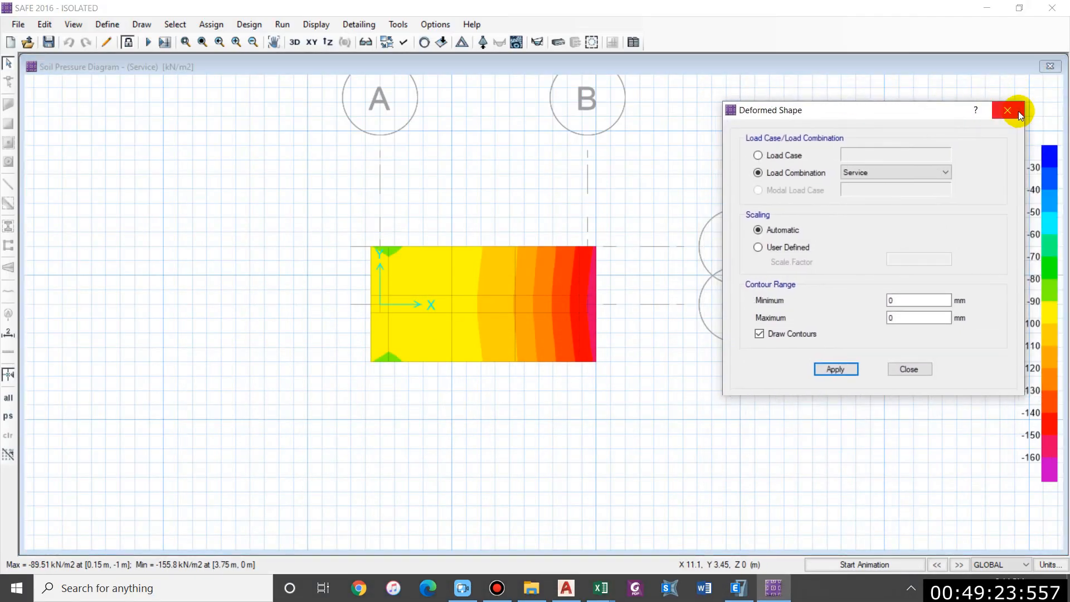
click(1018, 111)
click(106, 42)
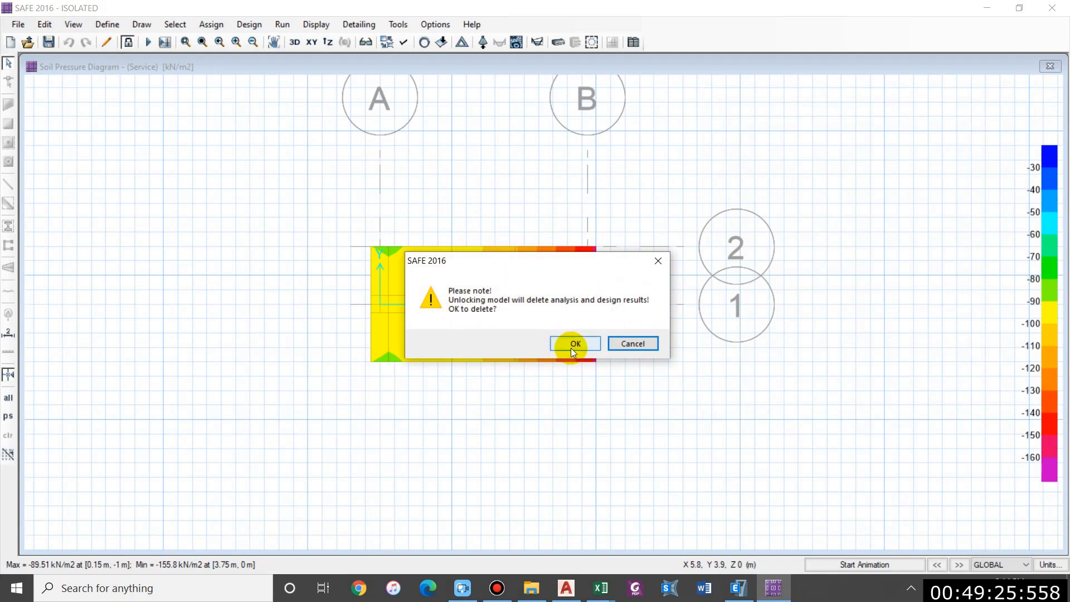
click(574, 344)
scroll(604, 304, up, 1)
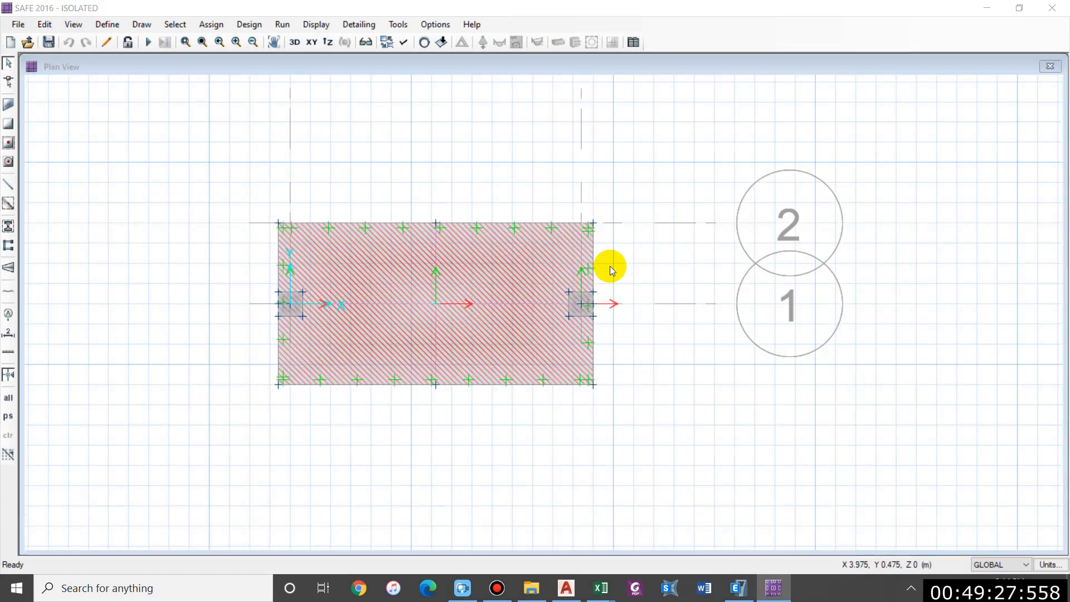
- Hide the design strip widths, soil supports and area local axes in the plan view
key(ctrl+w)
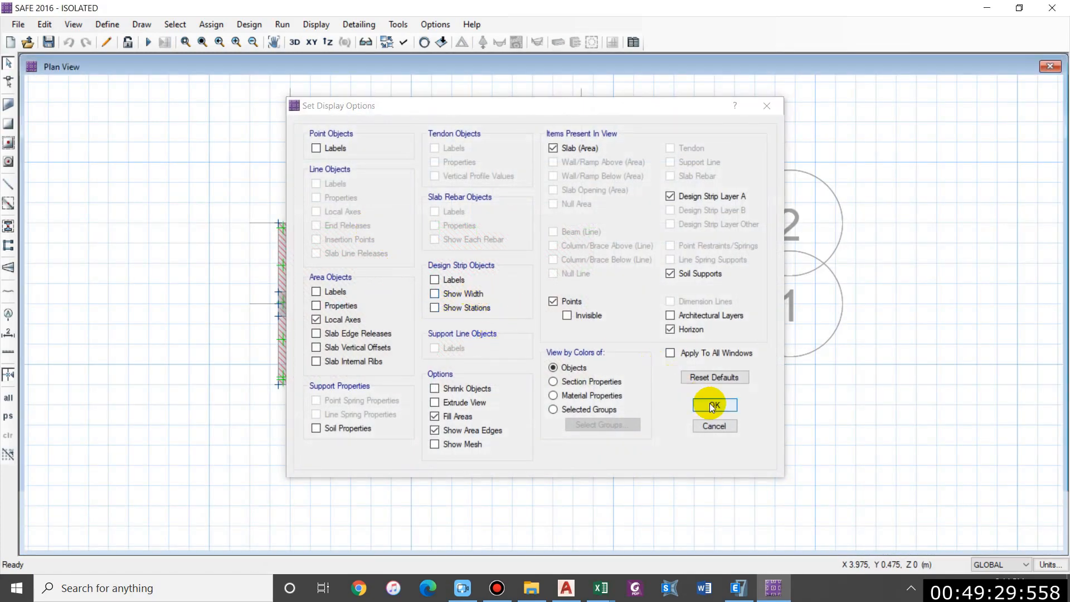
click(714, 405)
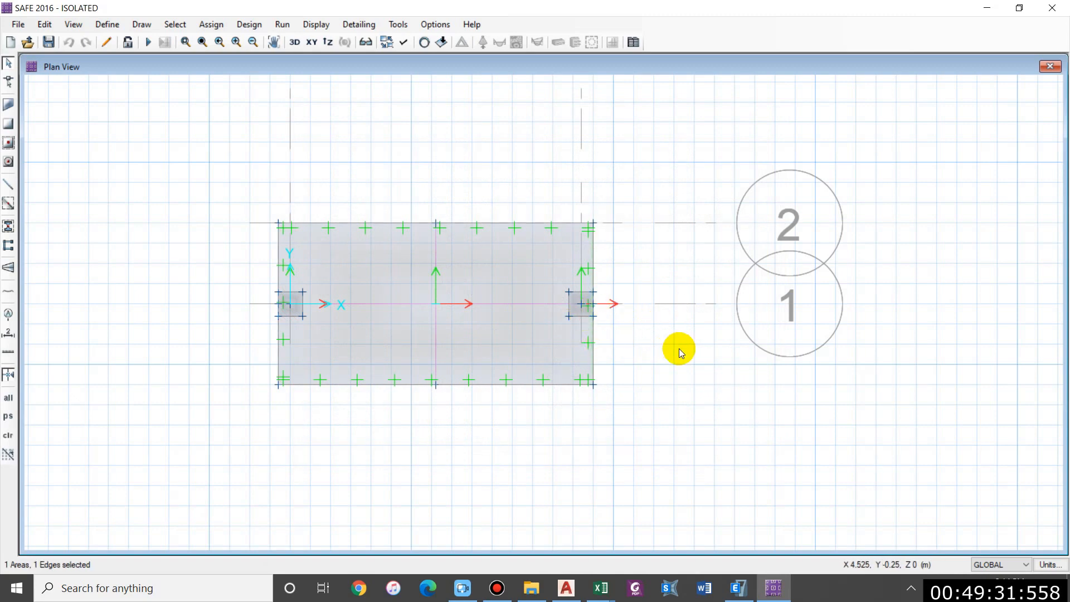
key(ctrl+w)
click(681, 273)
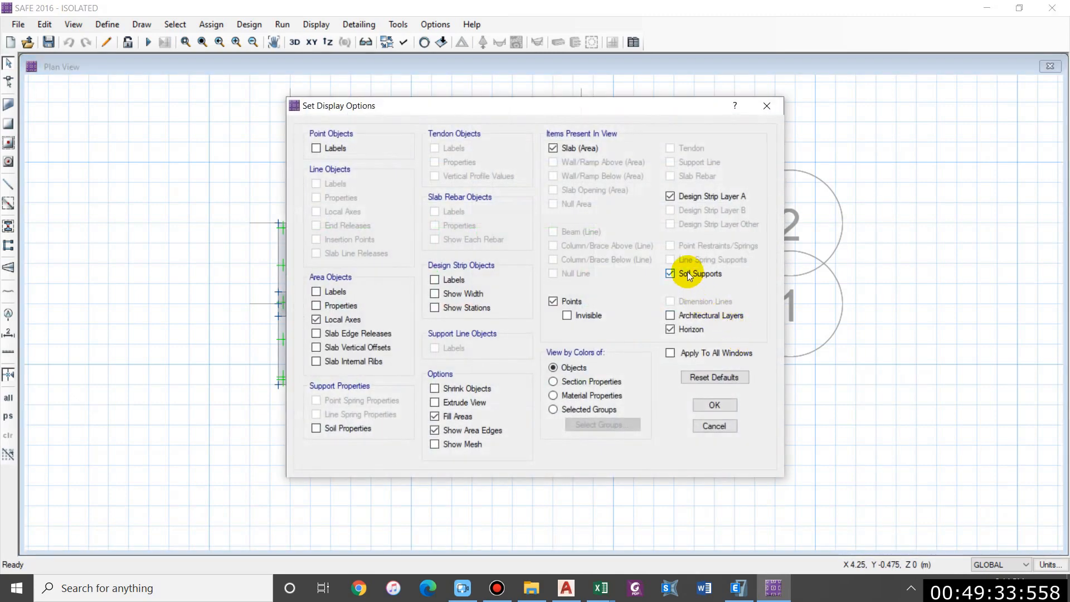
click(724, 404)
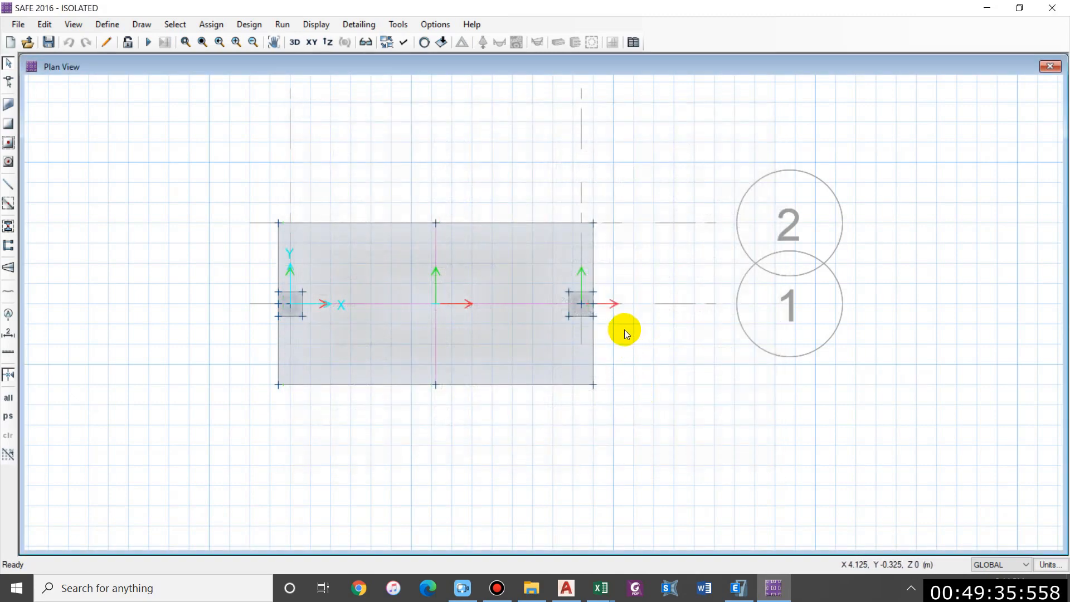
scroll(624, 330, up, 1)
key(ctrl+w)
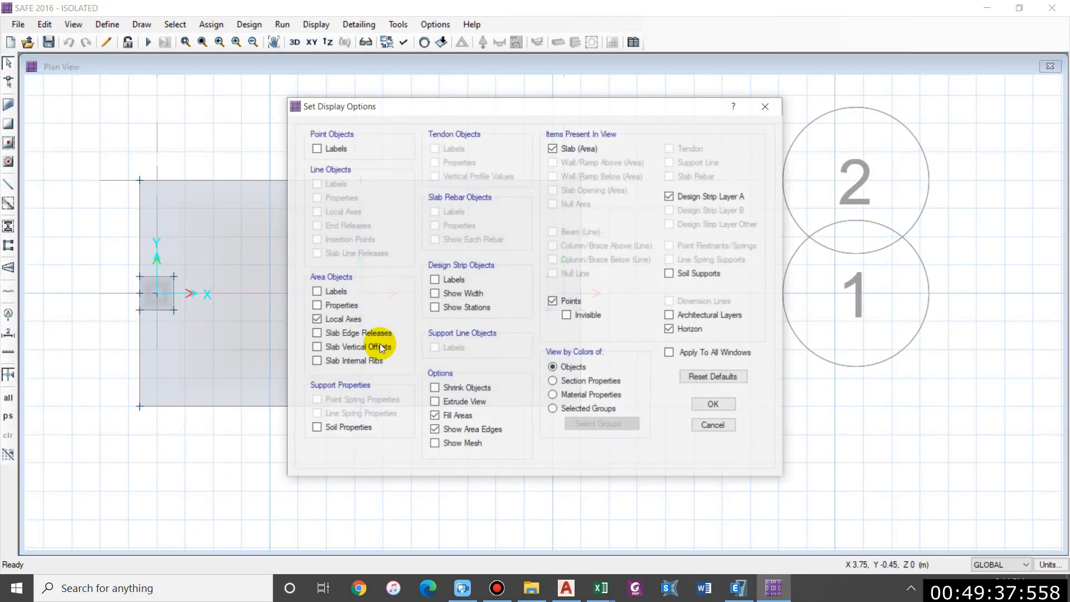
click(728, 407)
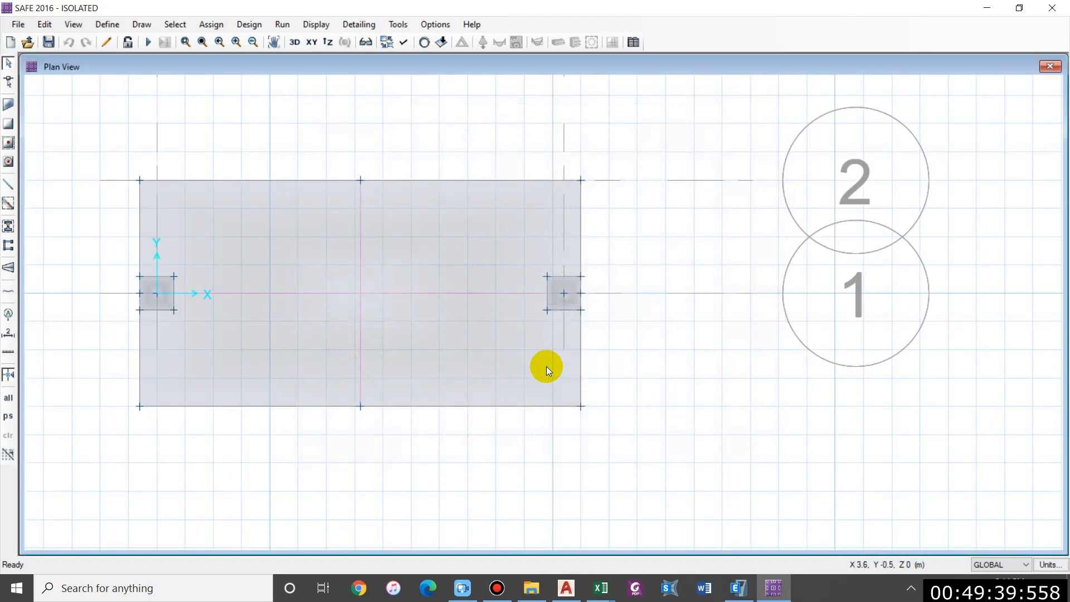
- Expand the combined footing slab outward by 500 mm along its edge beyond the grid B column
click(581, 242)
click(44, 25)
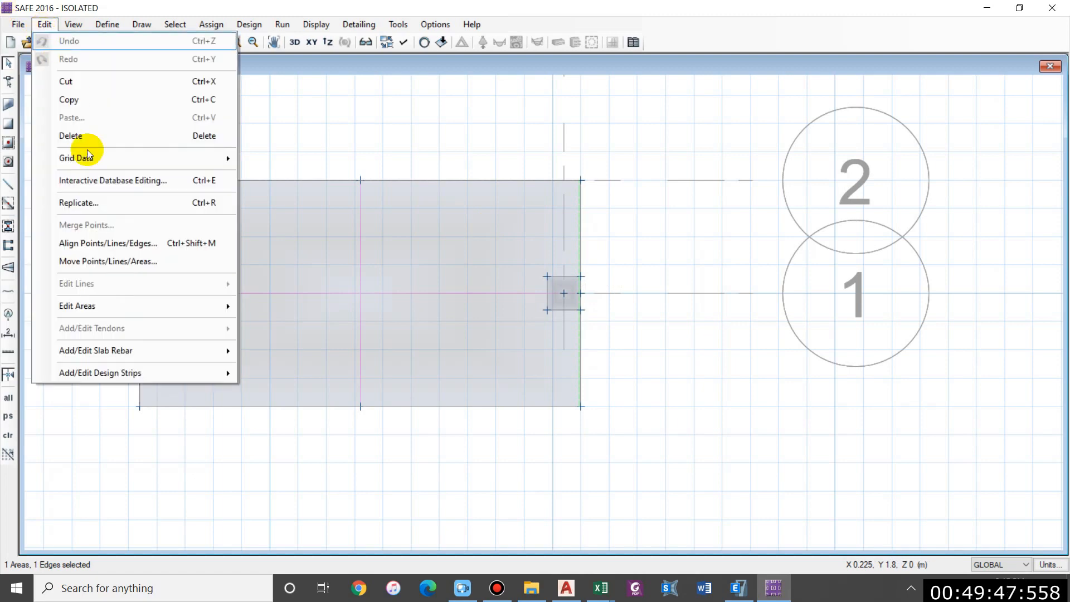
mouse_move(101, 312)
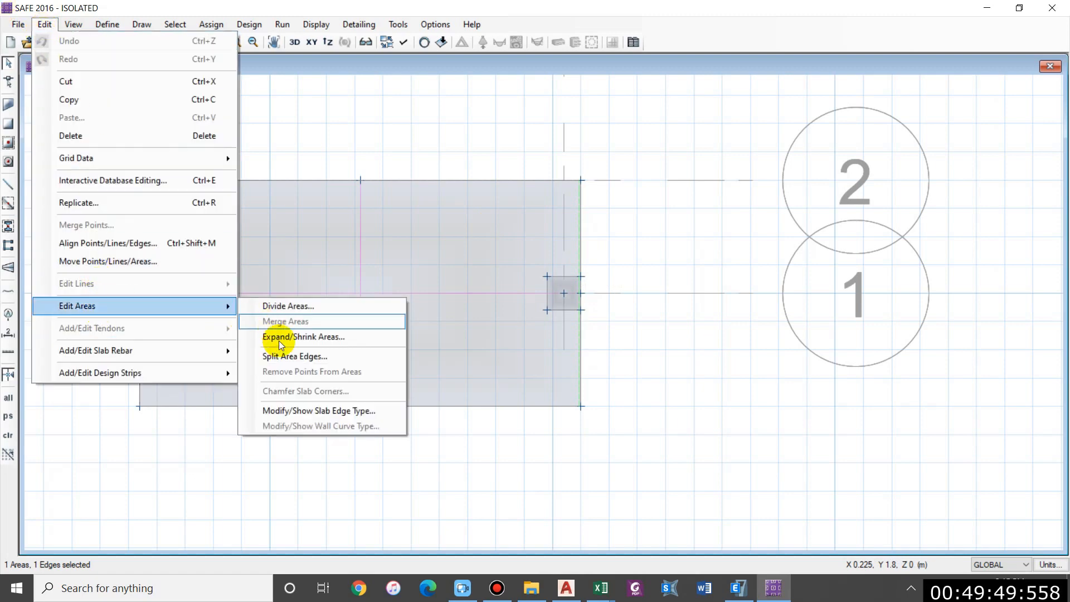
click(327, 338)
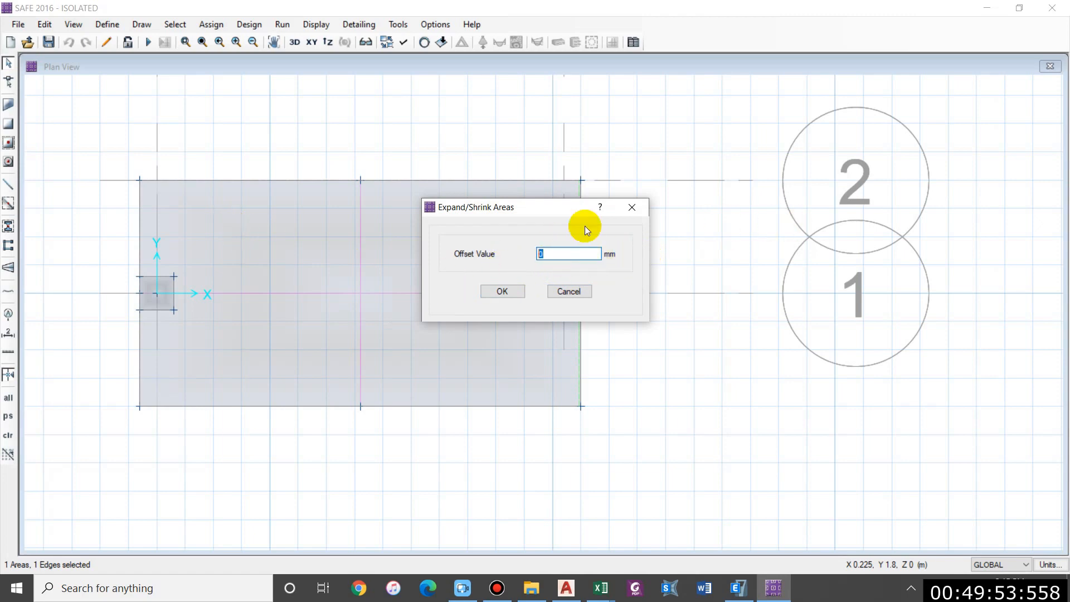
text(500)
click(509, 294)
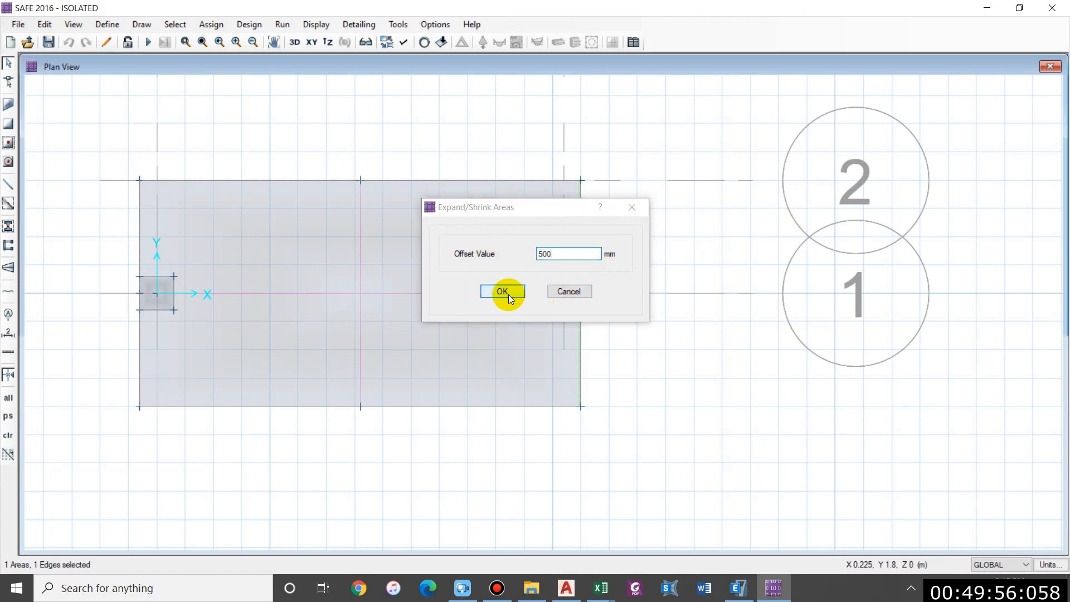
- Run the analysis and display the soil pressure contours for the Service load combination
click(149, 45)
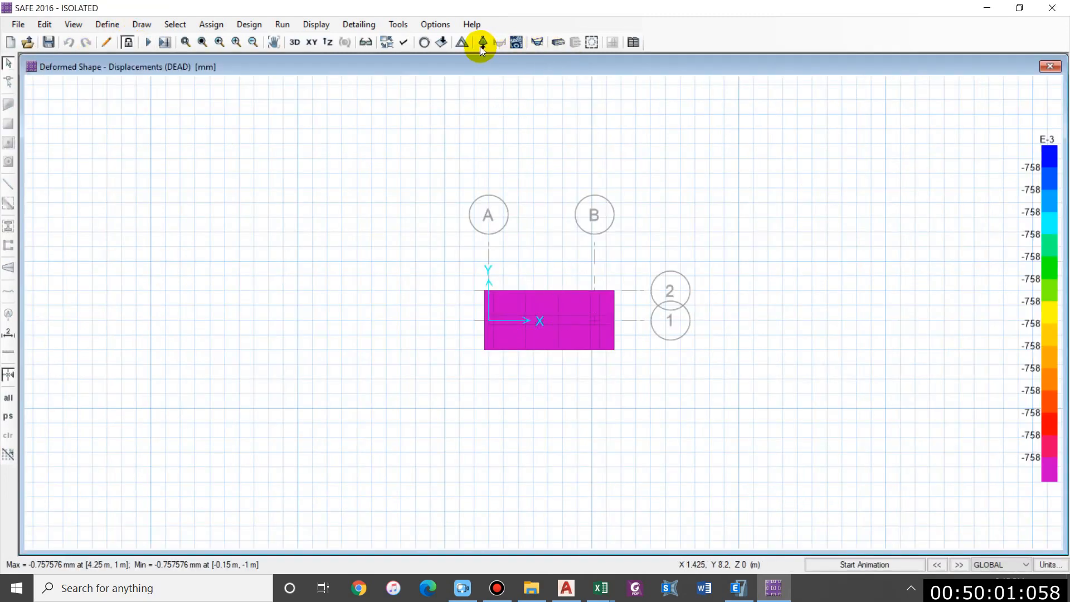
click(482, 43)
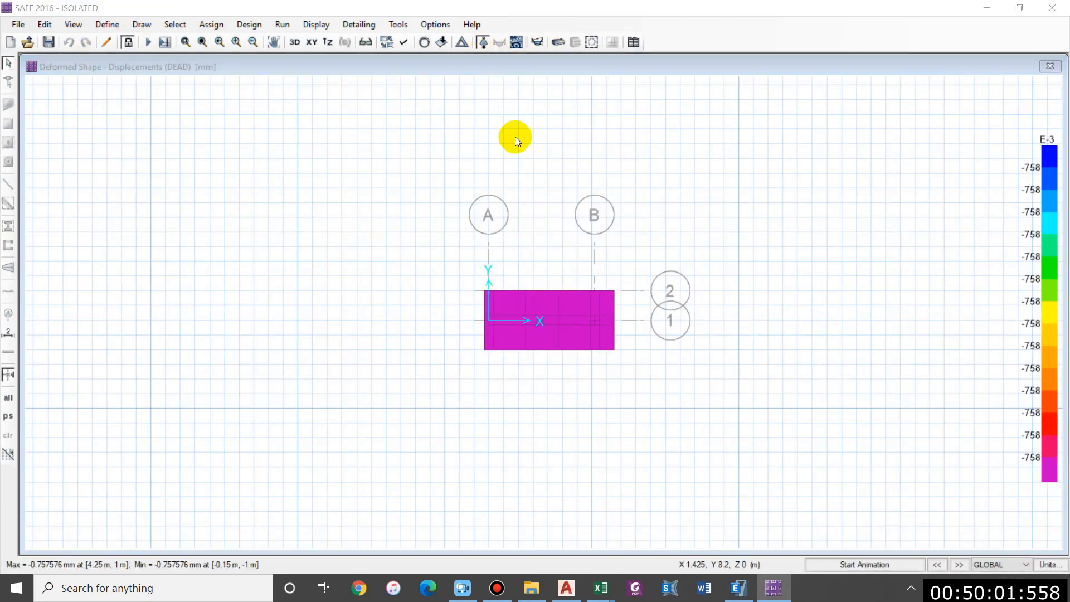
click(497, 458)
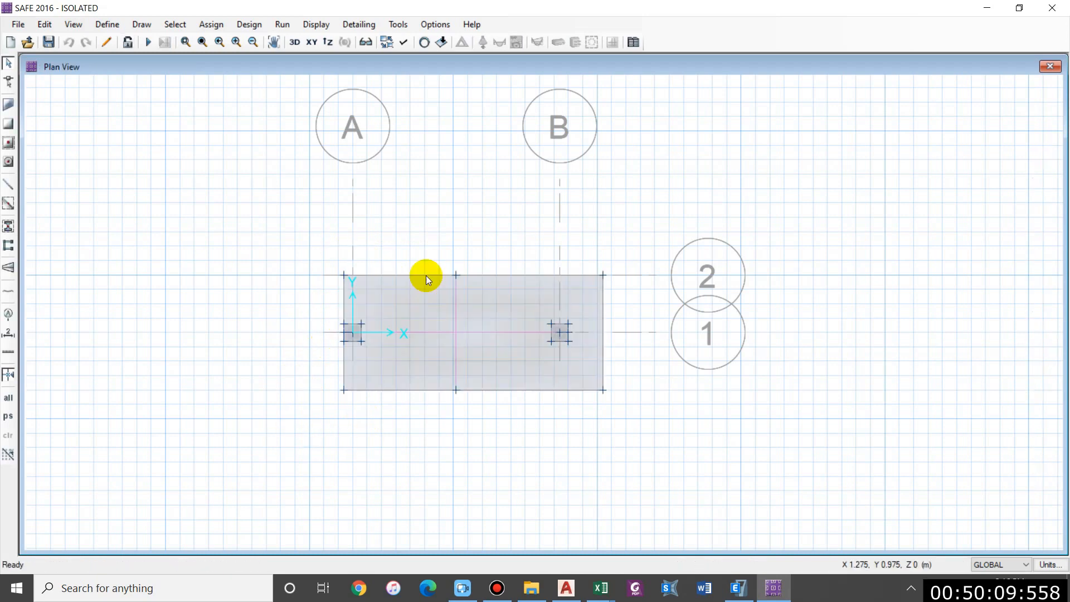
- Expand the footing slab by 200 mm on both of its long edges parallel to the X axis
click(429, 275)
click(43, 22)
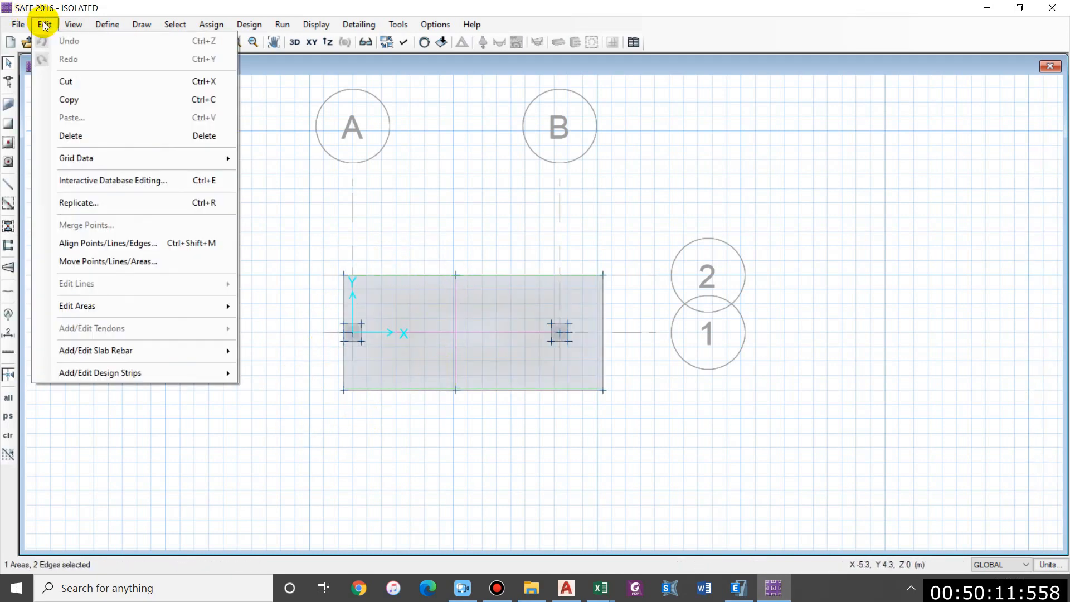
mouse_move(151, 306)
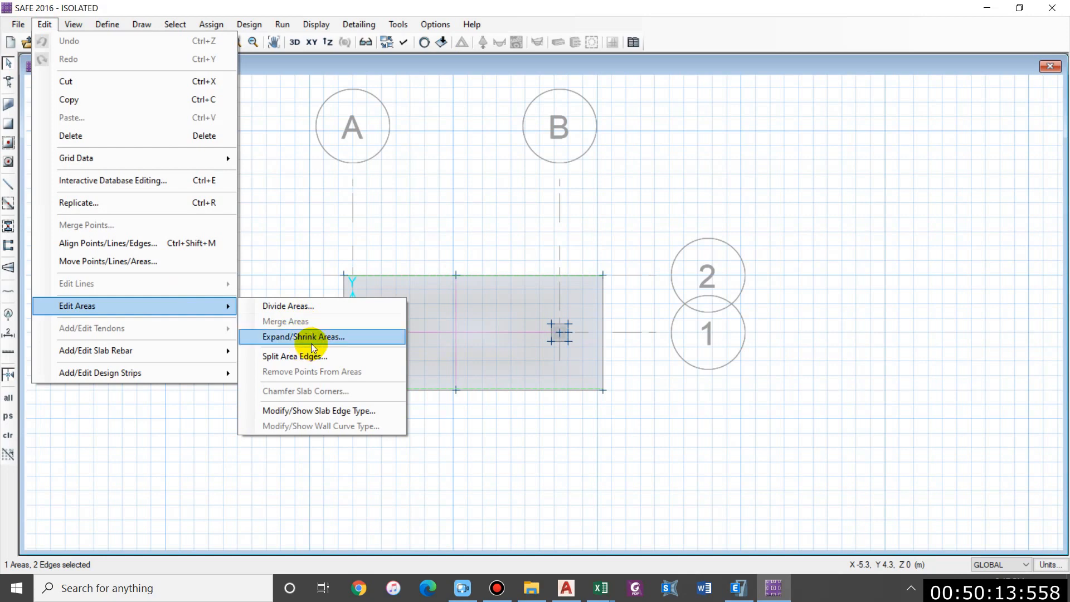
click(305, 337)
text(200)
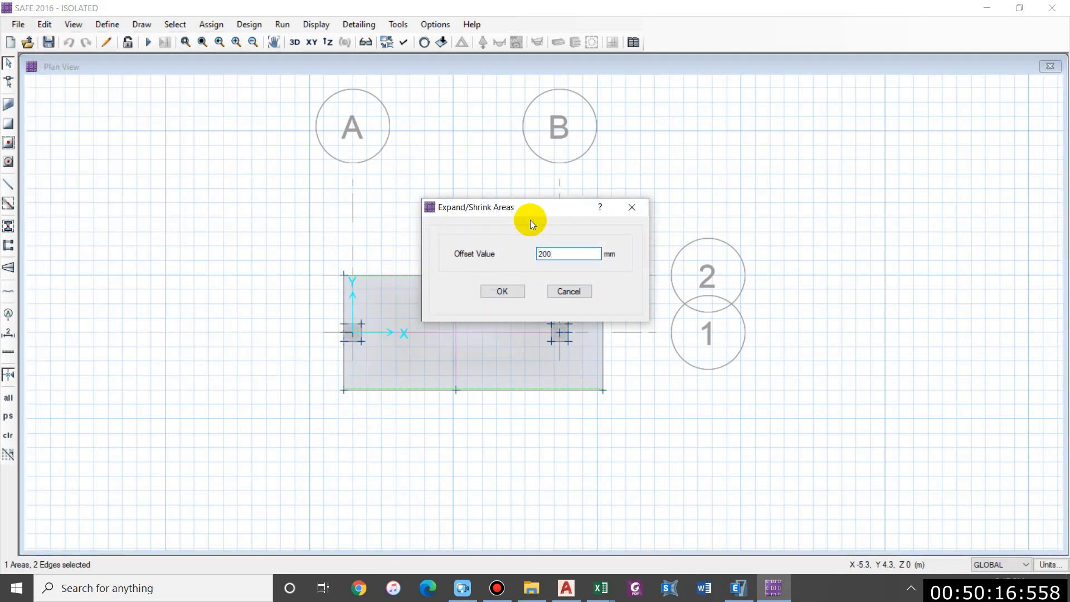
drag(530, 220, 818, 98)
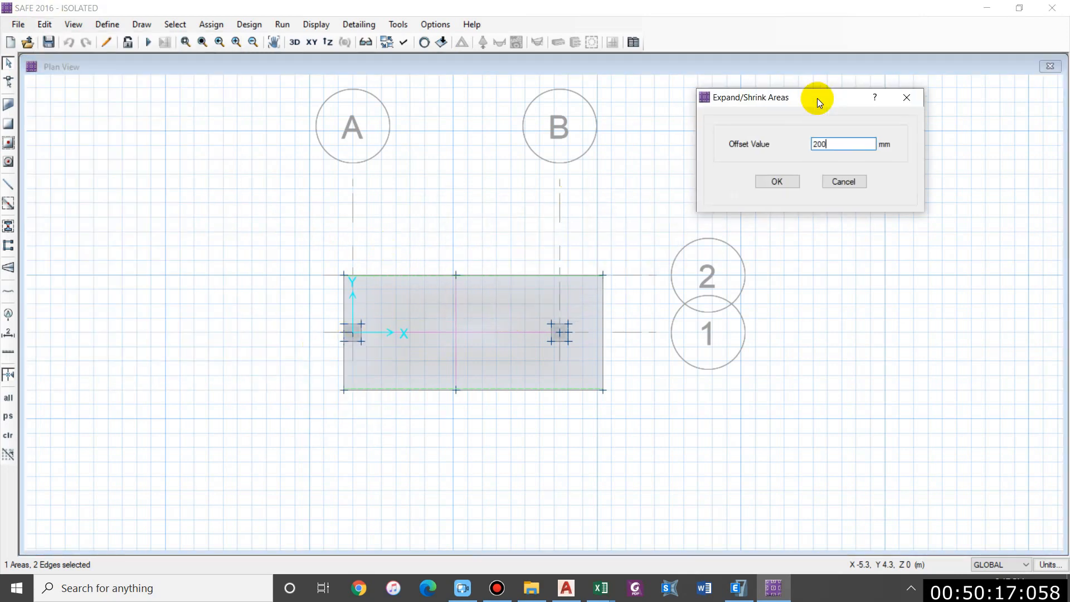
click(787, 181)
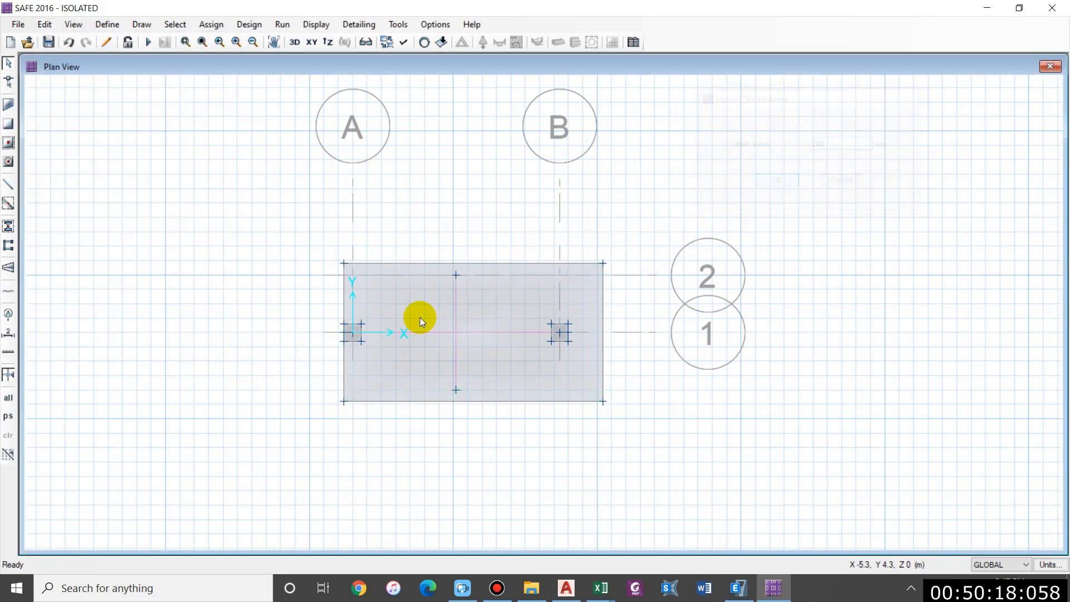
- Rerun the analysis on the widened slab and examine its soil pressure contours for the Service combination
click(146, 42)
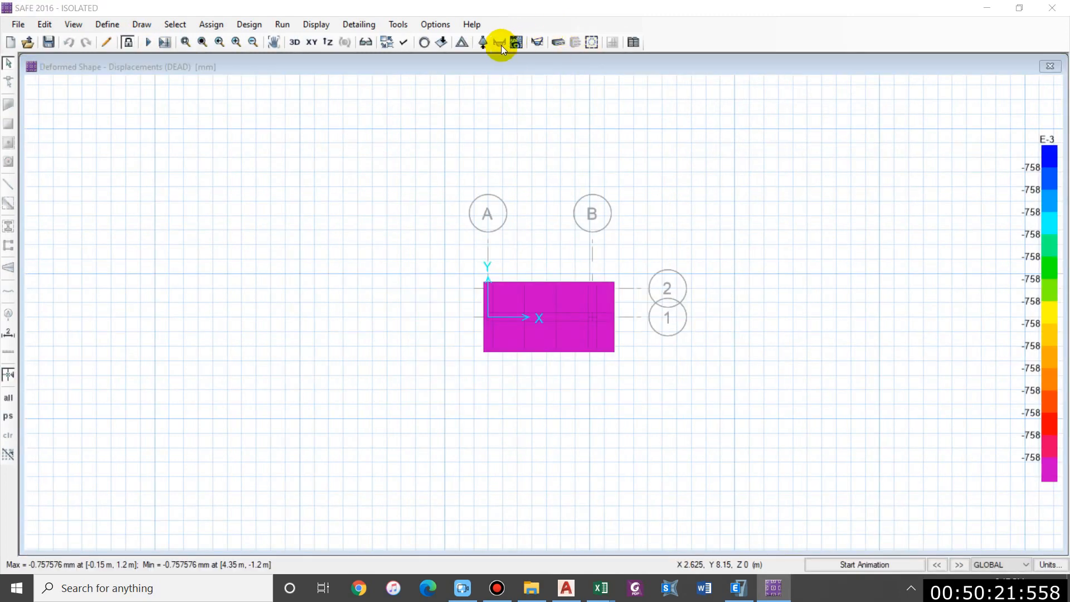
click(483, 42)
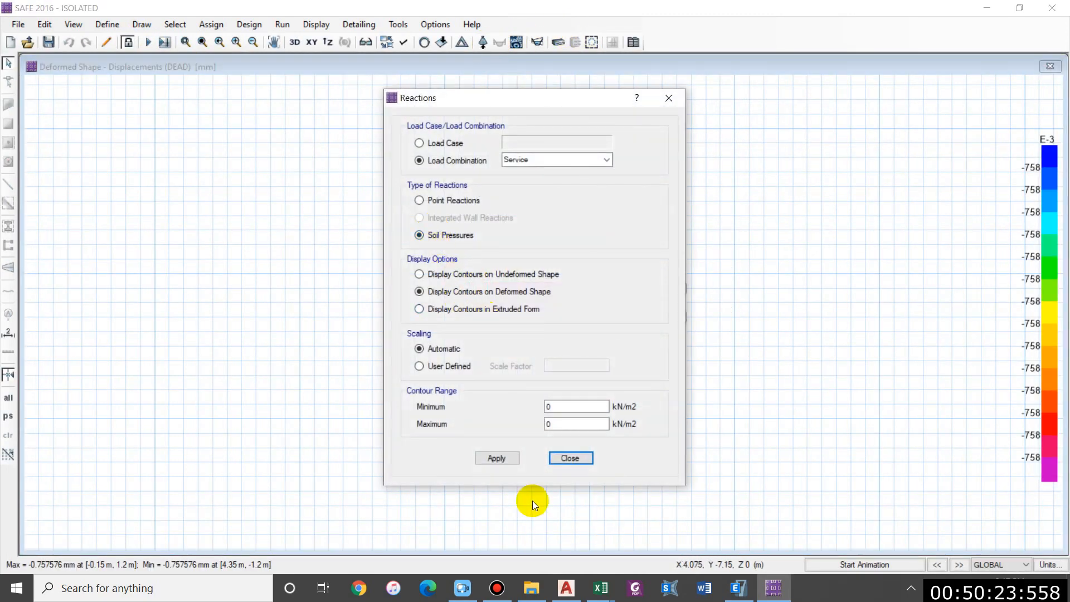
click(501, 456)
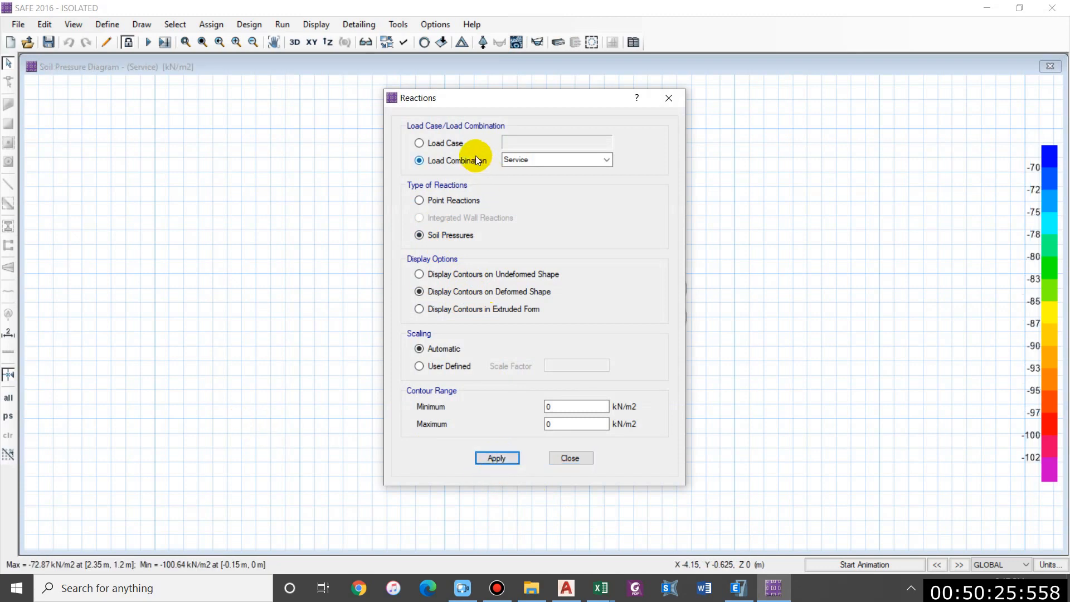
drag(470, 94, 786, 73)
click(384, 381)
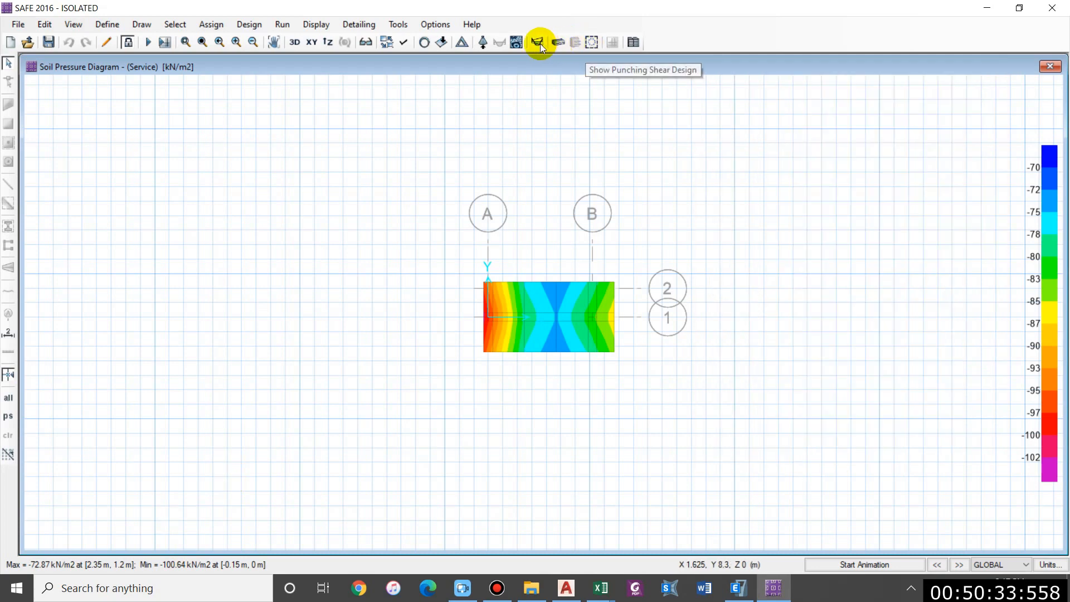
- Display the punching shear design and inspect the capacity ratios at the grid A and B columns
click(587, 44)
scroll(544, 304, up, 2)
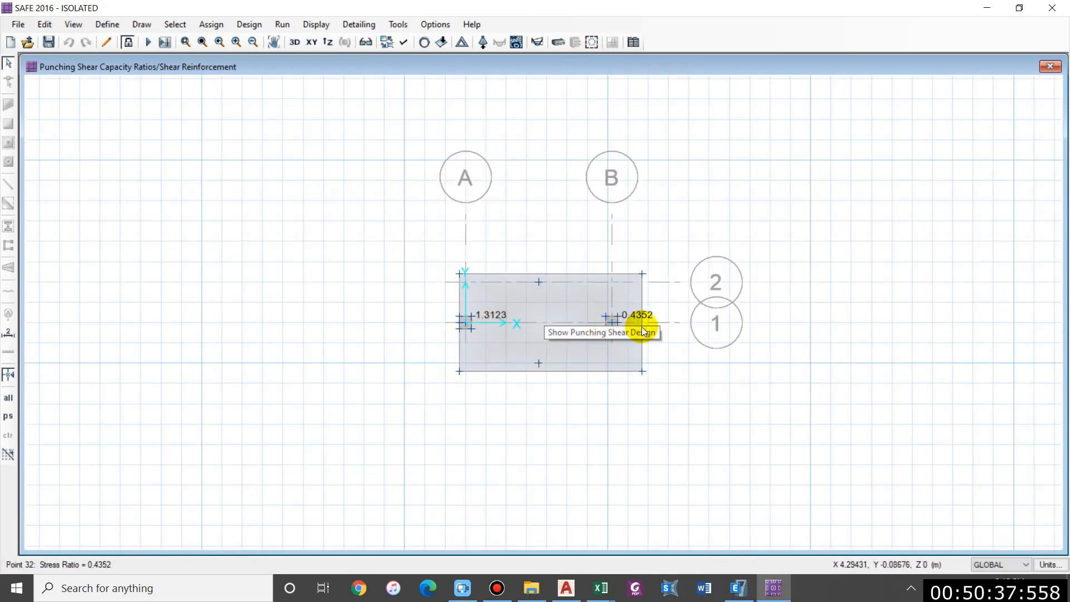
scroll(454, 350, up, 2)
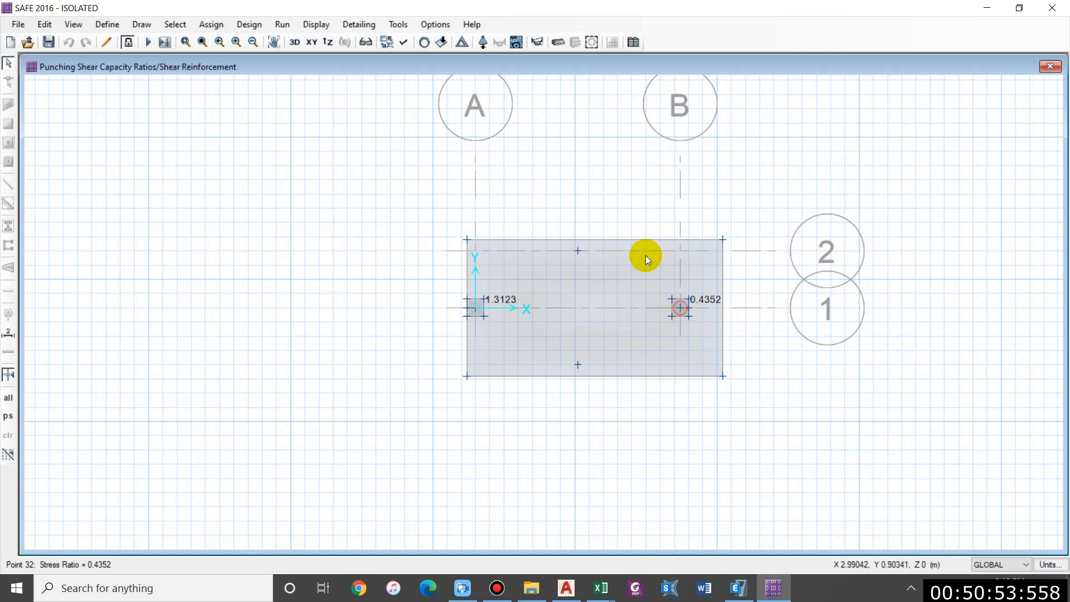
- Unlock the model, accept deletion of the analysis results, and show it in a 3D view
click(128, 42)
click(587, 341)
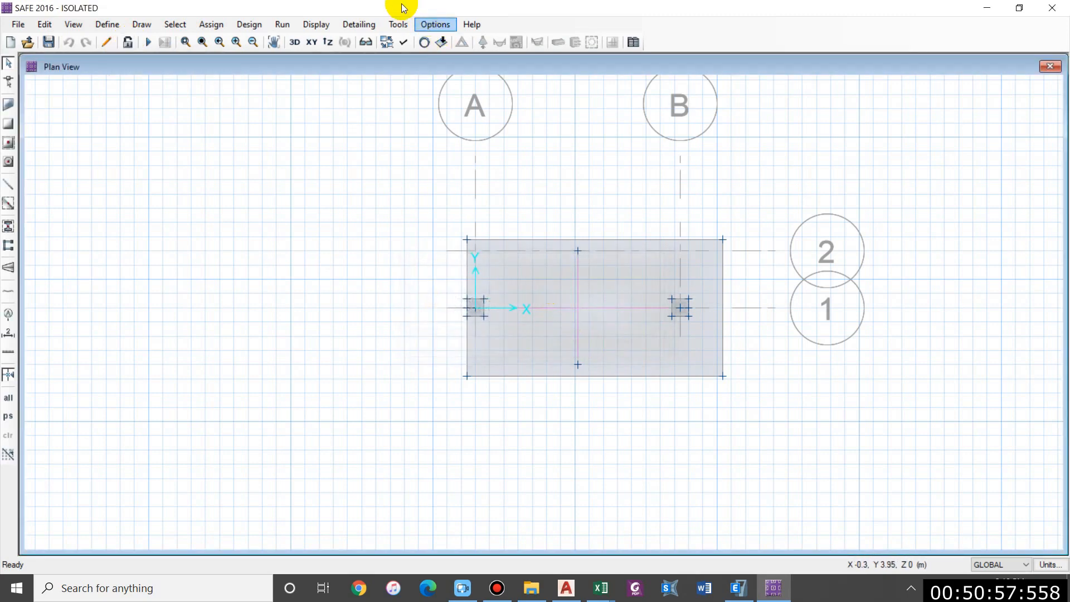
click(294, 43)
- Set the Footing 400 slab property's thickness to 550 mm and rename it Footing 550
click(107, 24)
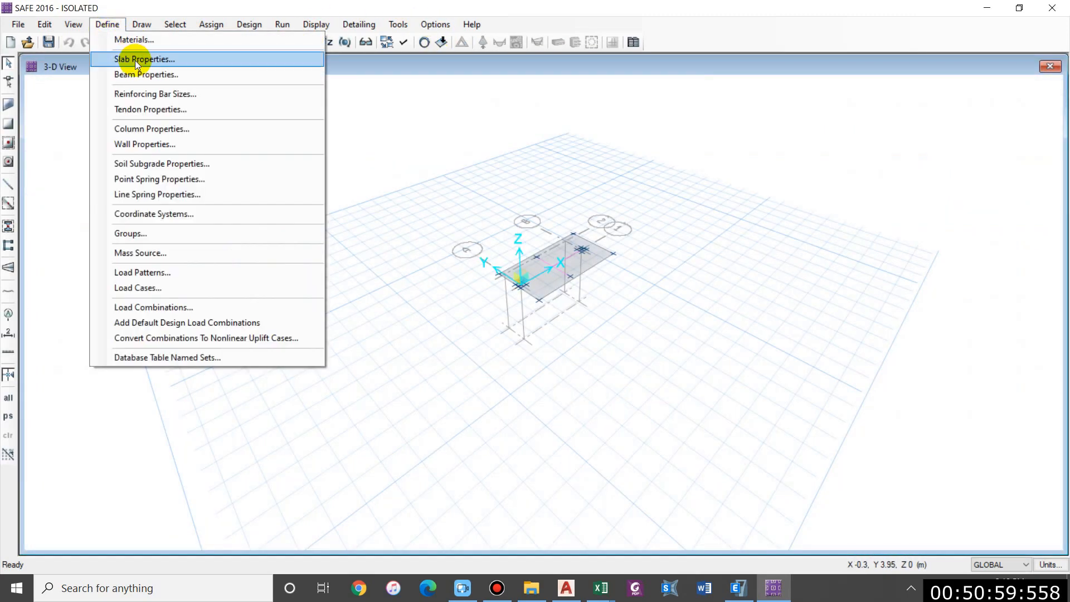
click(144, 59)
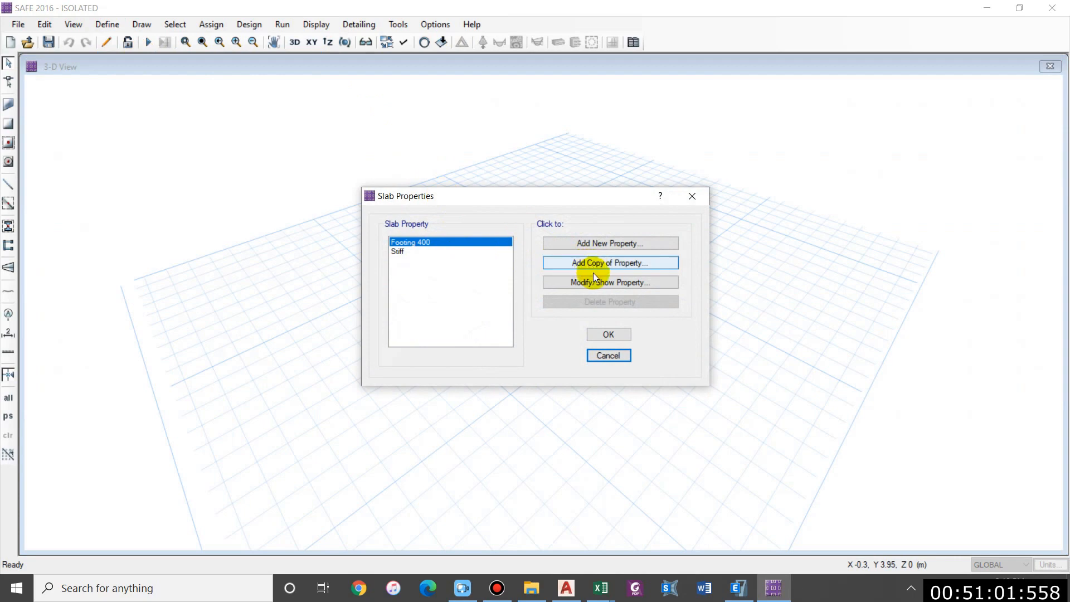
click(593, 283)
double_click(604, 282)
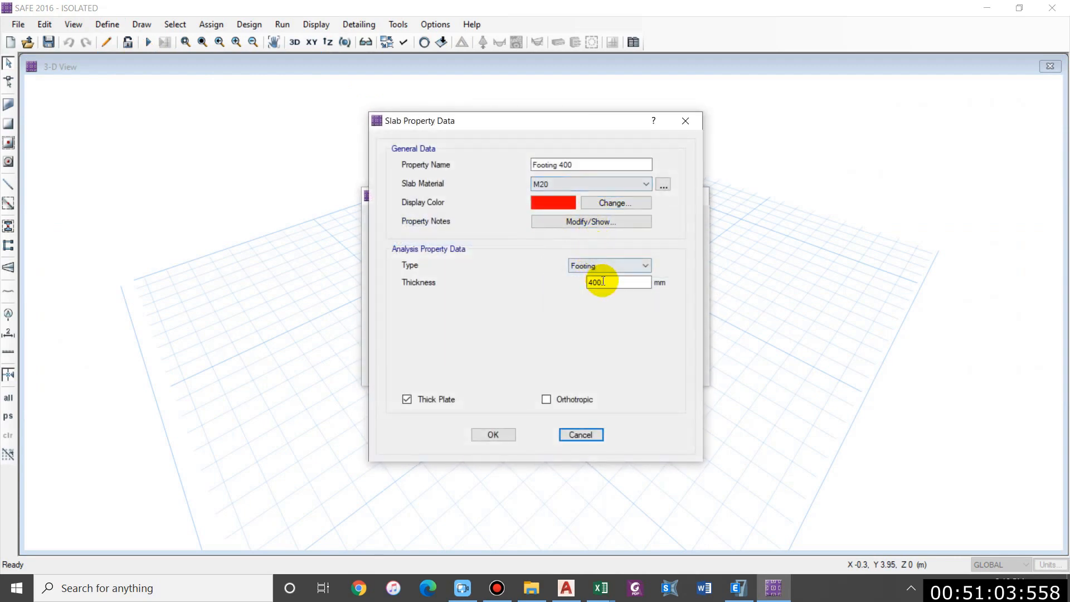
text(550)
click(587, 165)
key(BackSpace)
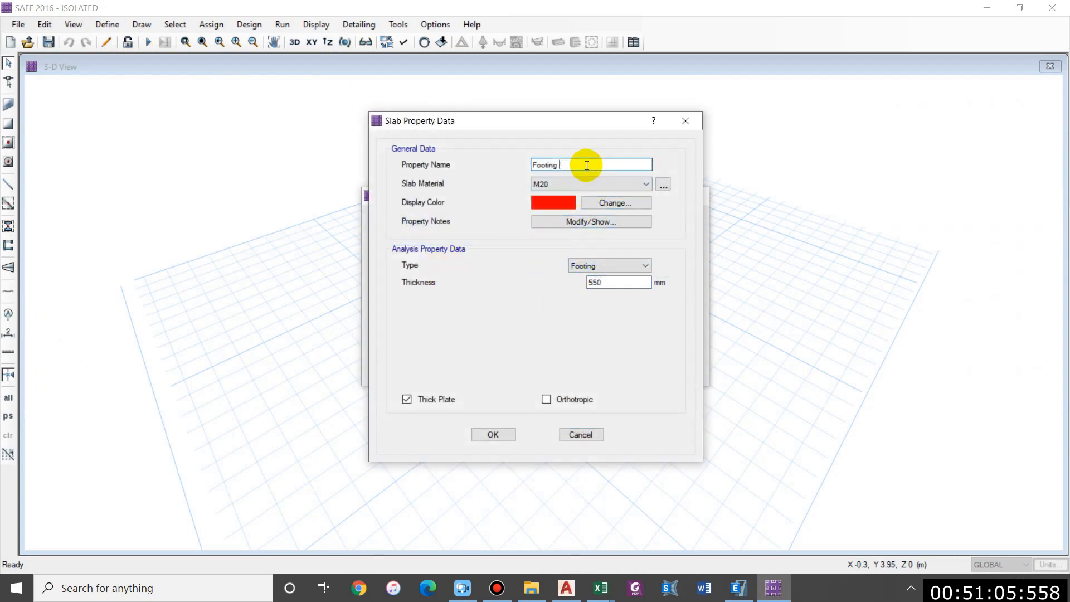
text(550)
click(511, 434)
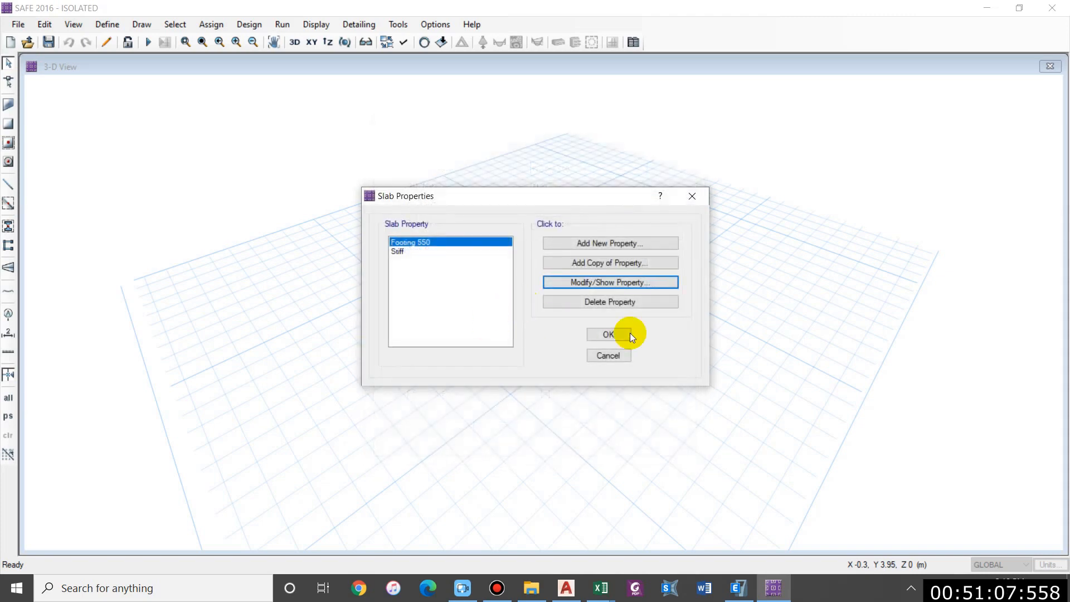
- Set the thickness of the Stiff slab property to 550 mm and accept the slab property changes
click(418, 251)
click(575, 283)
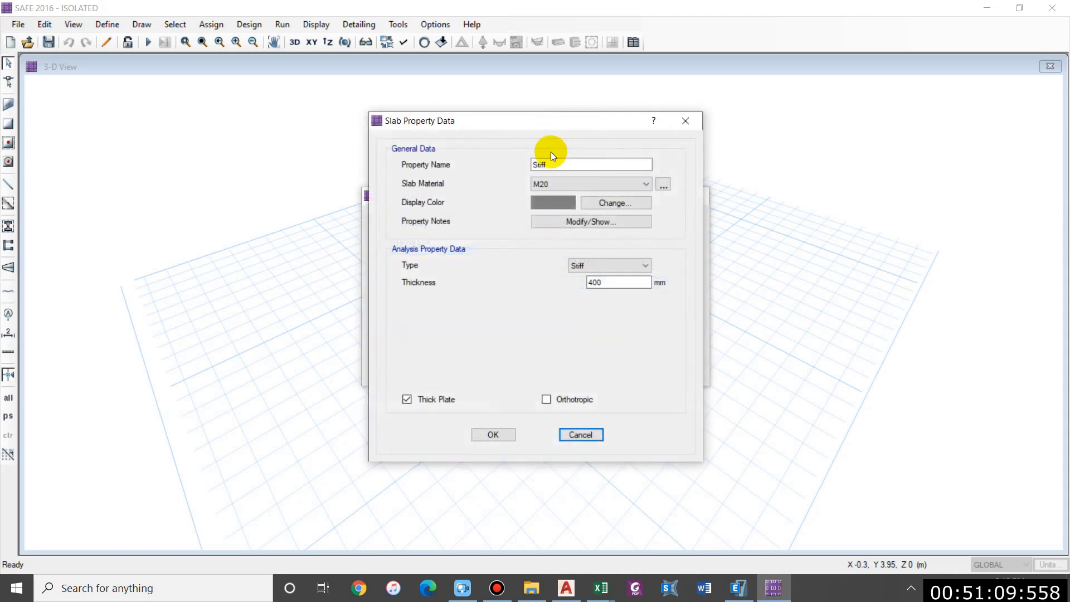
double_click(633, 282)
text(5)
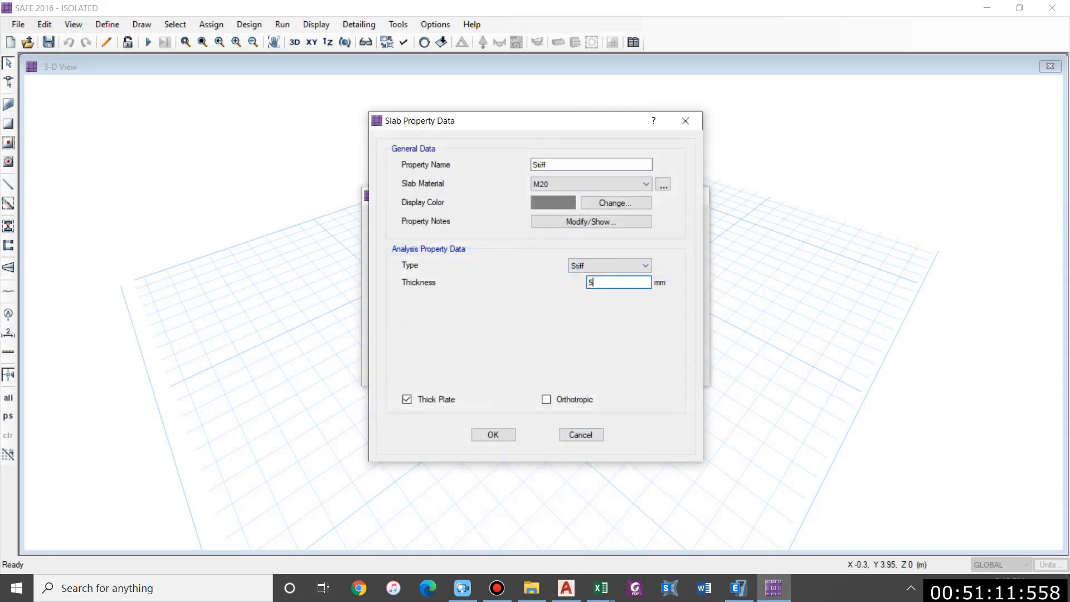
text(50)
click(495, 436)
click(604, 333)
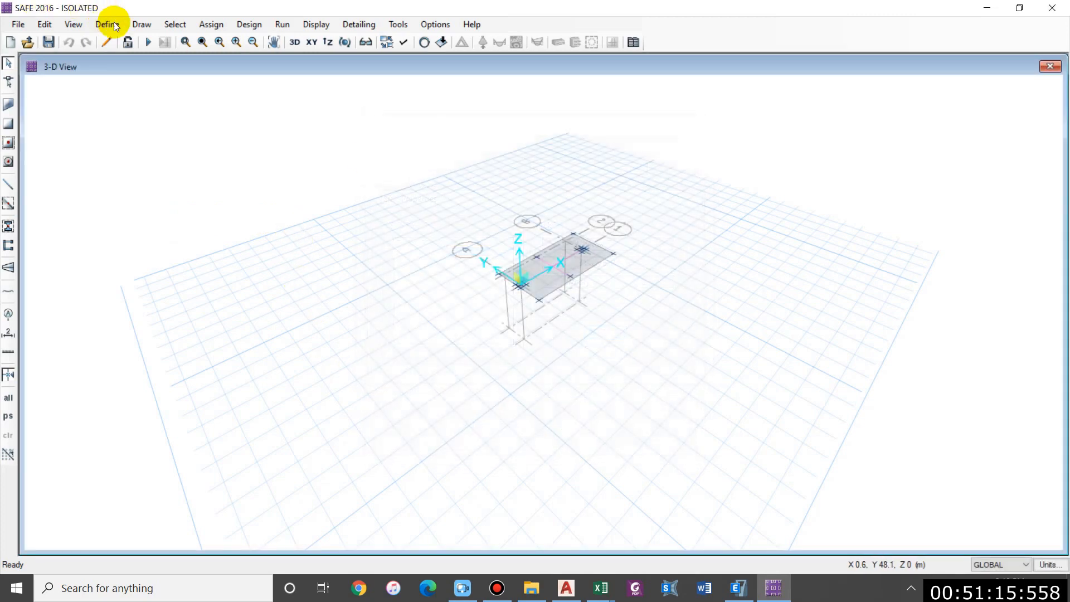
- Rerun the analysis with the thicker slab and display the punching shear capacity ratios
click(147, 42)
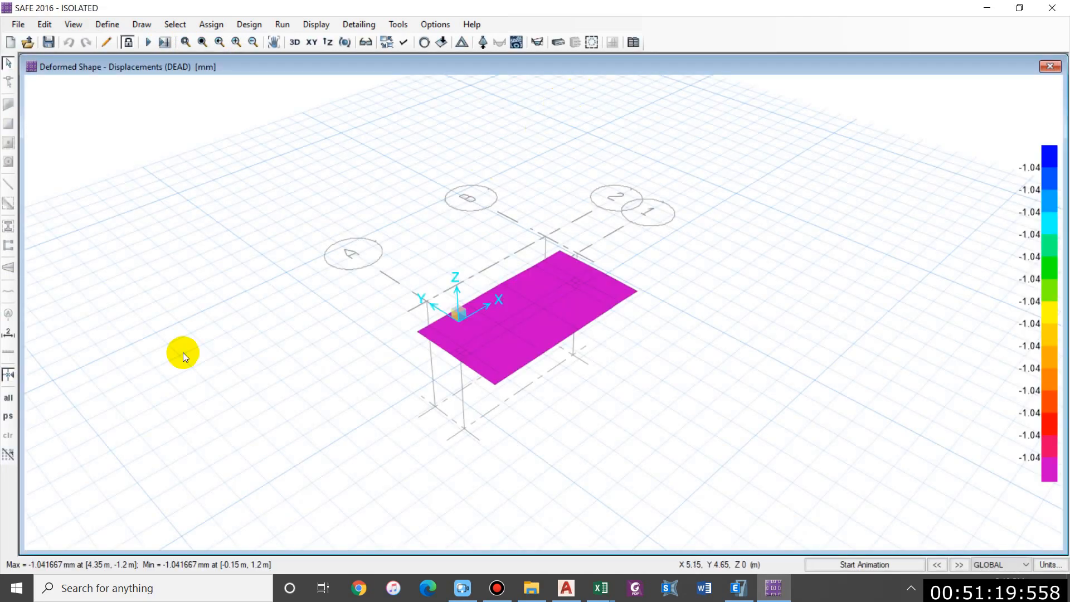
click(592, 43)
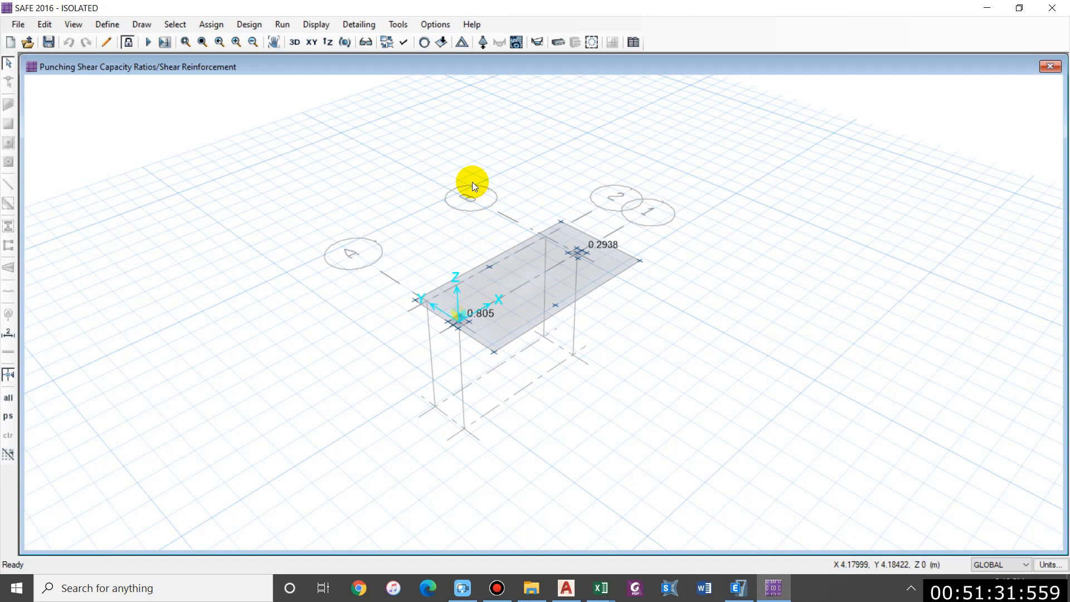
- Display the Layer A strip-based enveloping flexural reinforcement intensity, without imposing minimum reinforcing, and examine the diagram
click(559, 41)
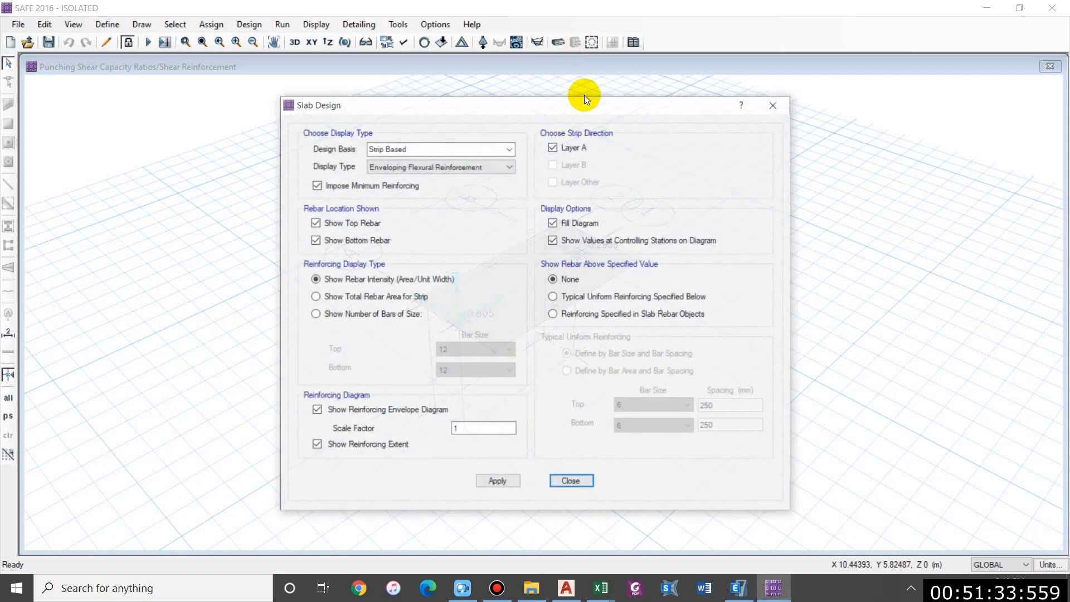
click(492, 482)
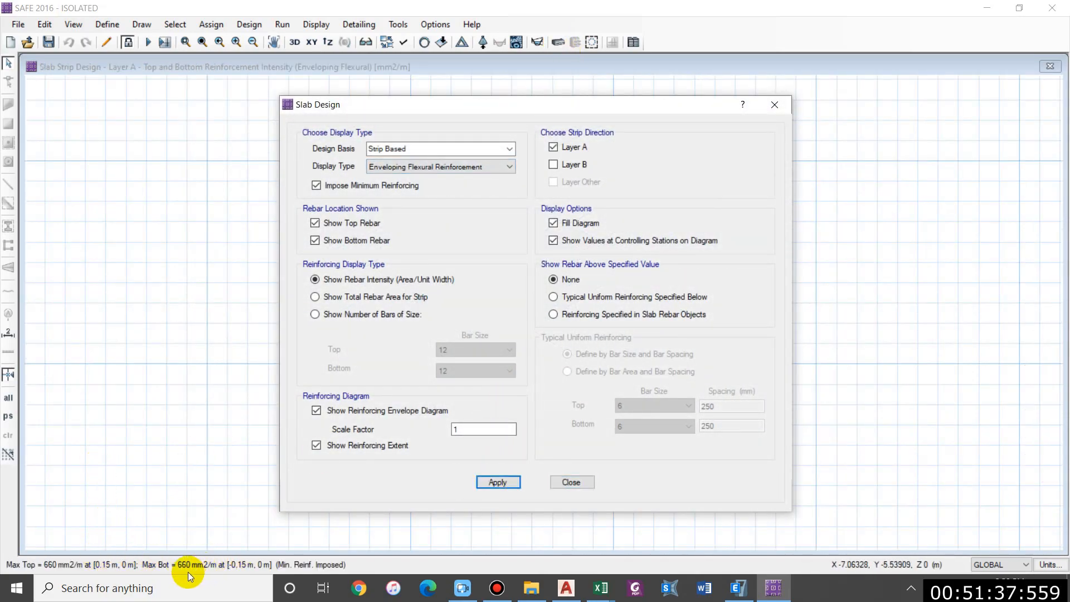
click(360, 185)
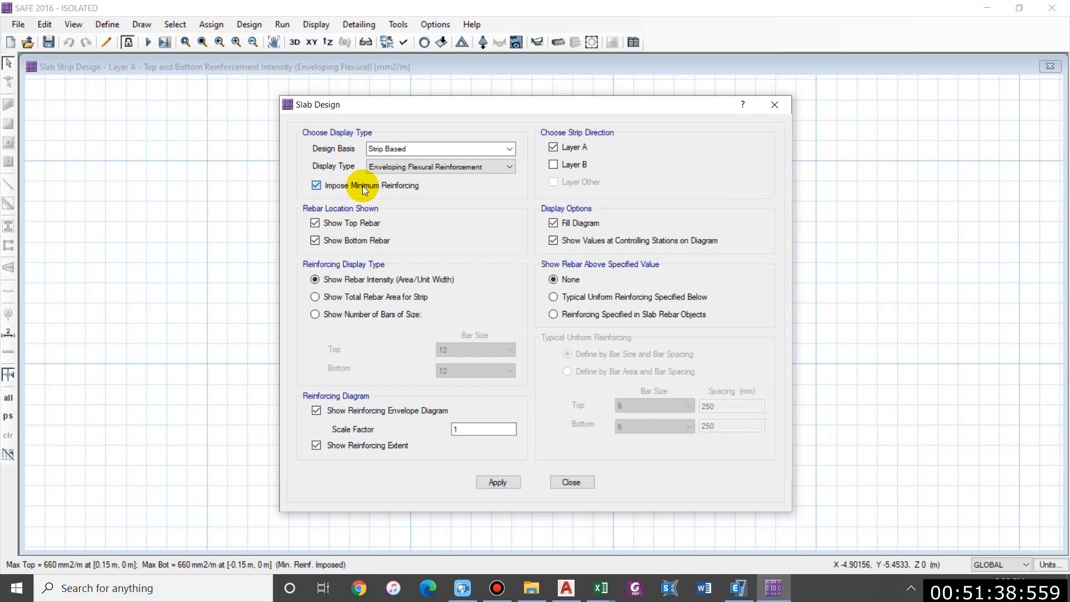
click(497, 481)
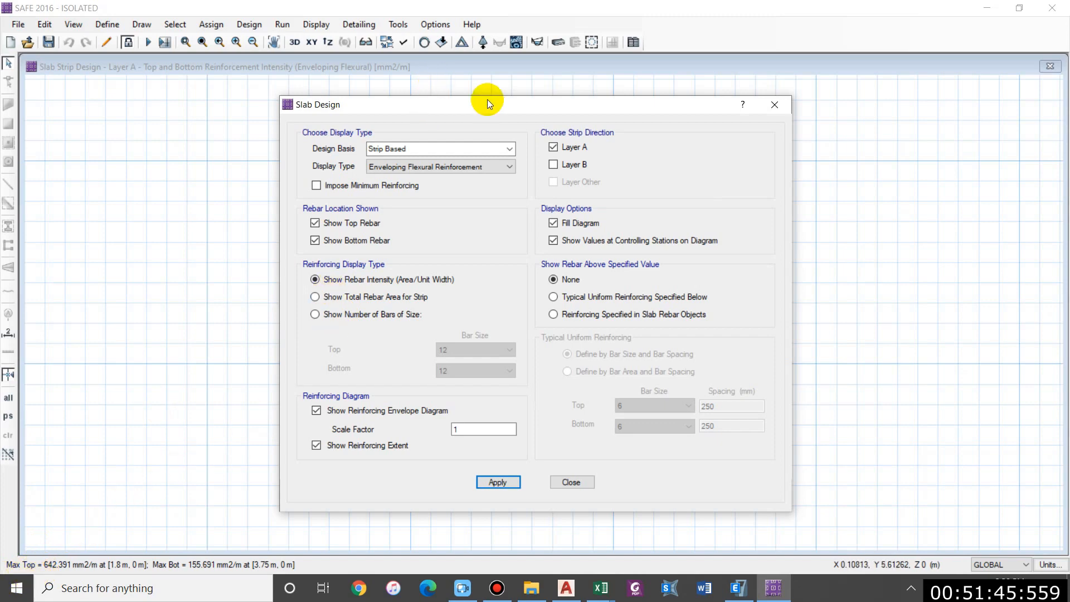
drag(487, 100, 688, 74)
click(400, 253)
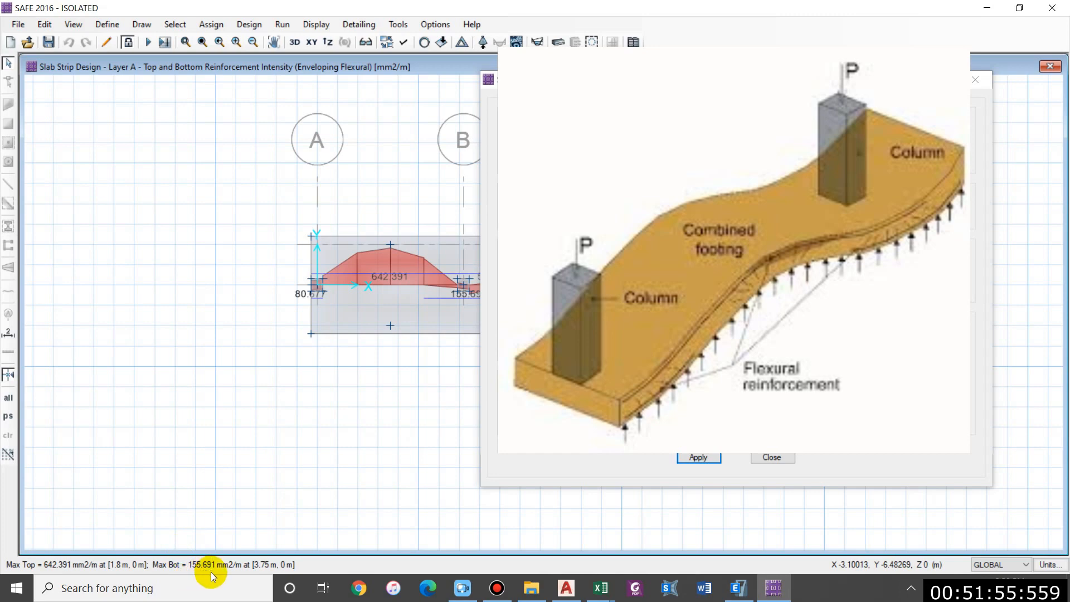
- Display the Layer B strip-based enveloping flexural reinforcement intensity and examine the diagram on the footing
click(775, 142)
click(778, 124)
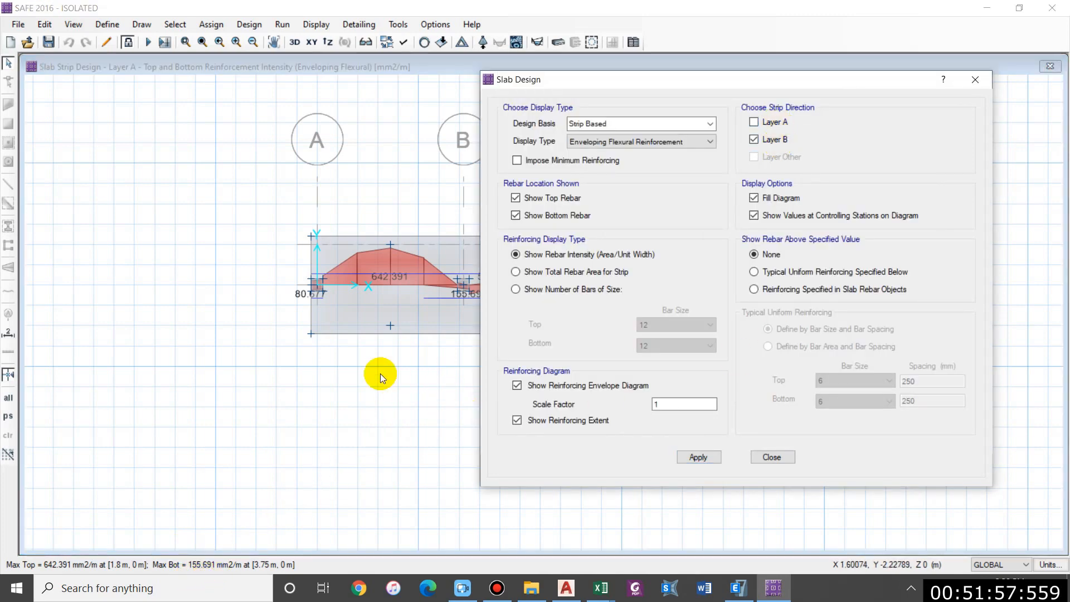
click(700, 458)
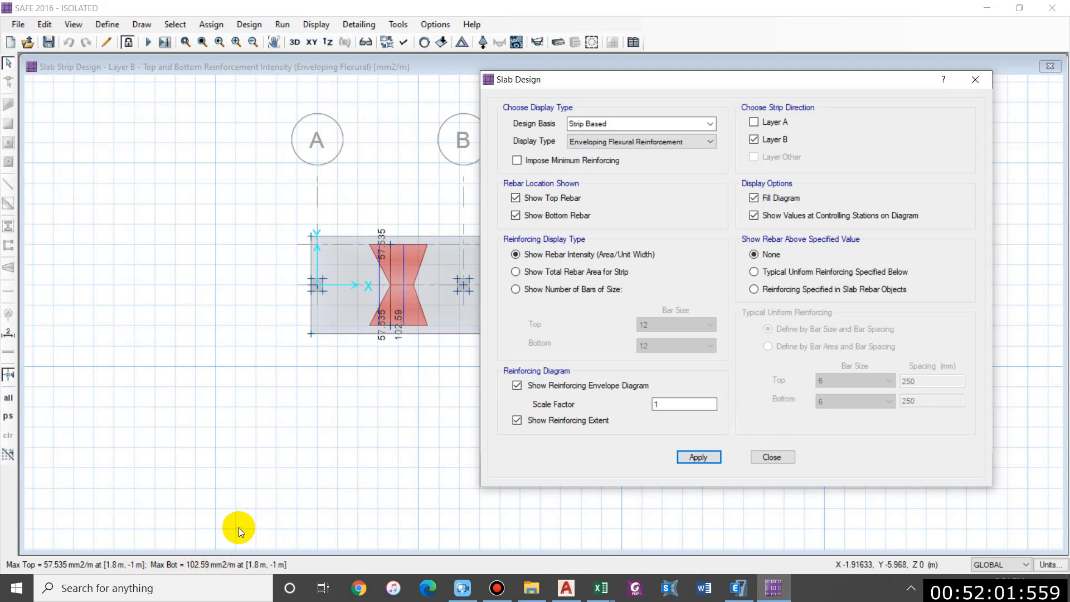
mouse_move(349, 335)
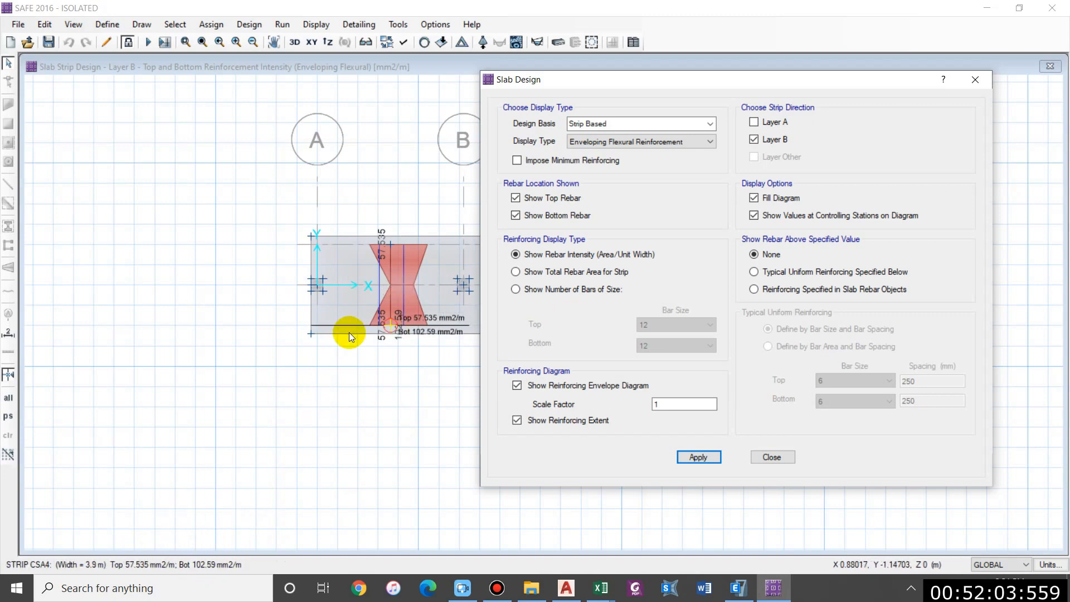
middle_drag(388, 430, 334, 428)
scroll(334, 428, up, 2)
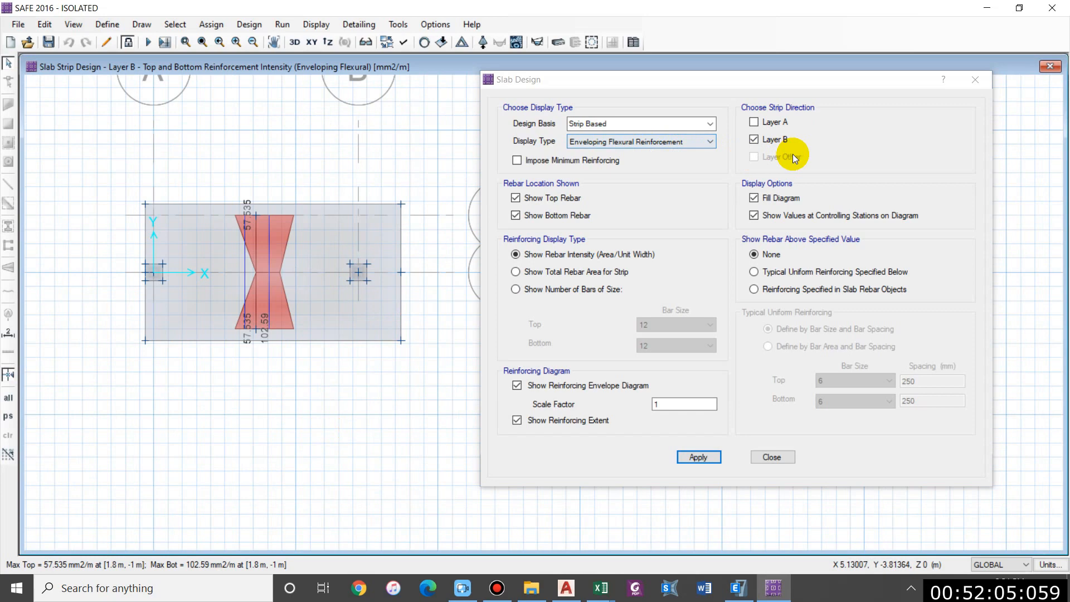
- Display the Layer A reinforcement intensity again and calculate the provided bar area per metre in Calculator as 1000 ÷ 150 × 113
click(775, 122)
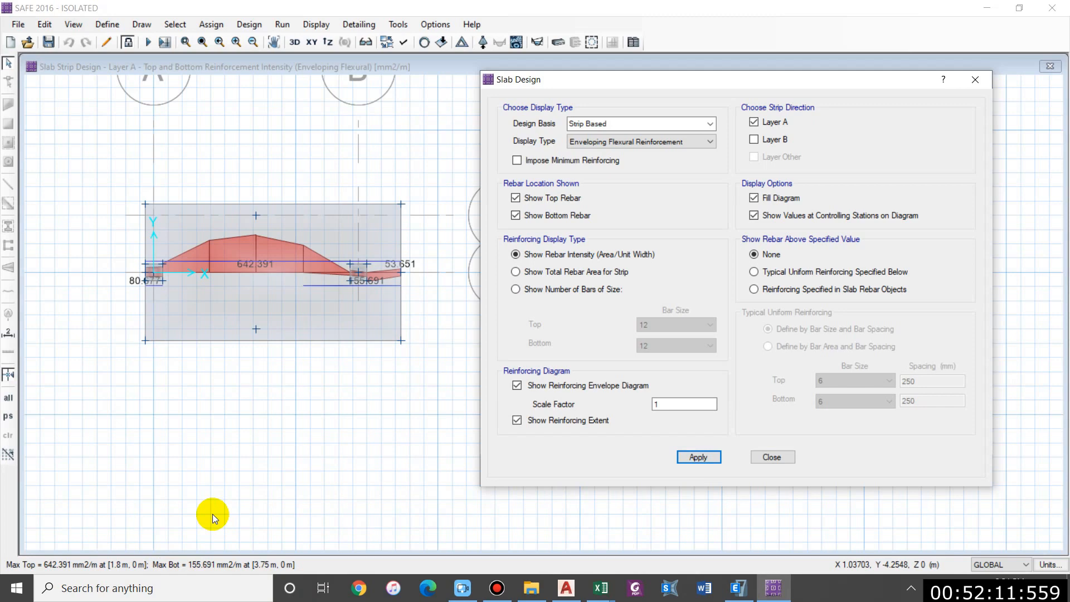
key(XF86Calculator)
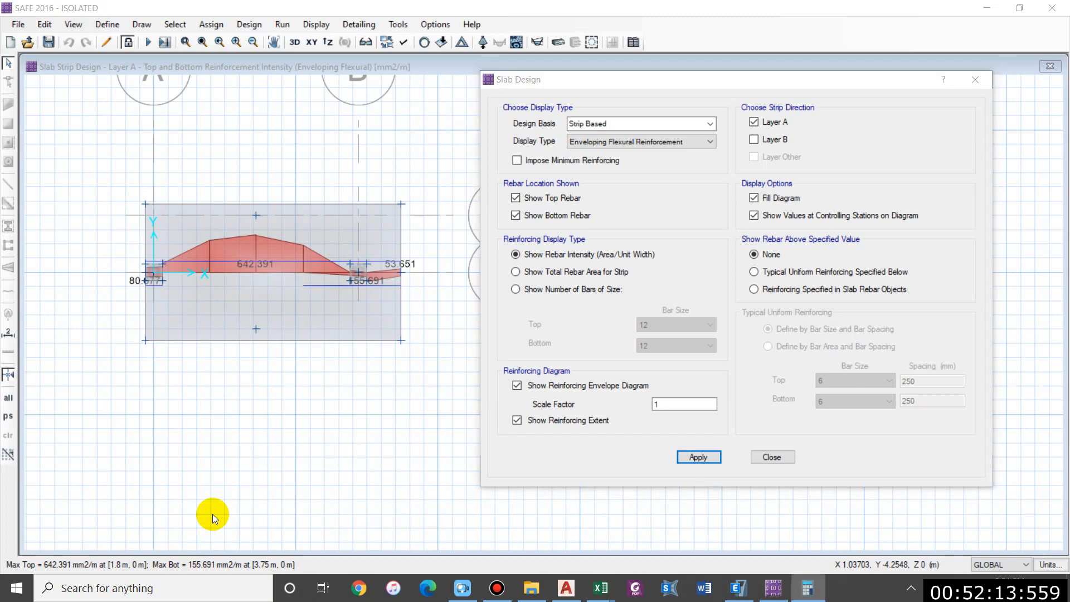
text(1000)
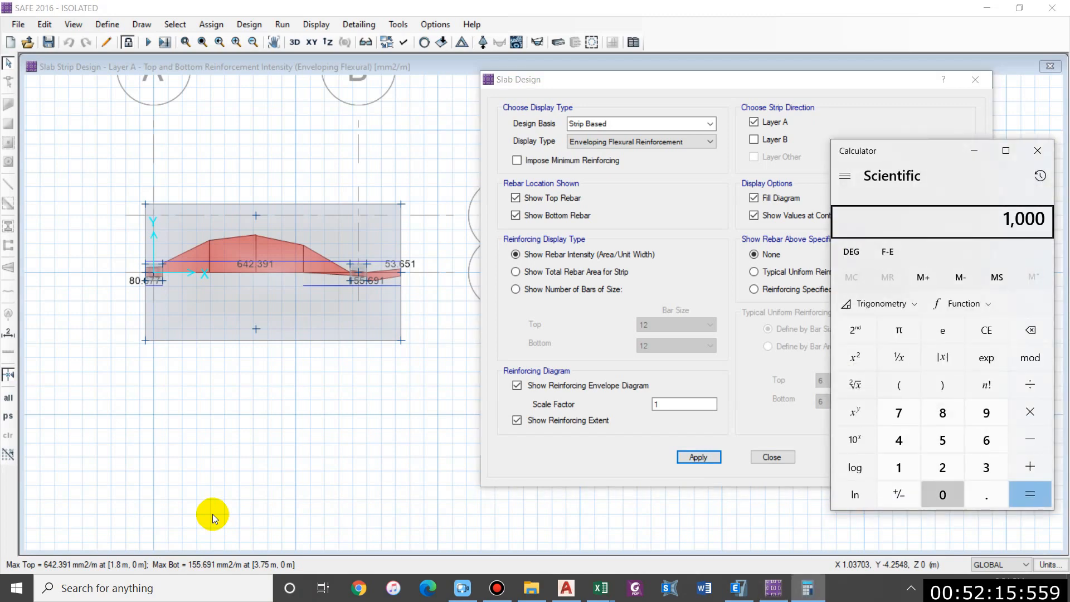
key(slash)
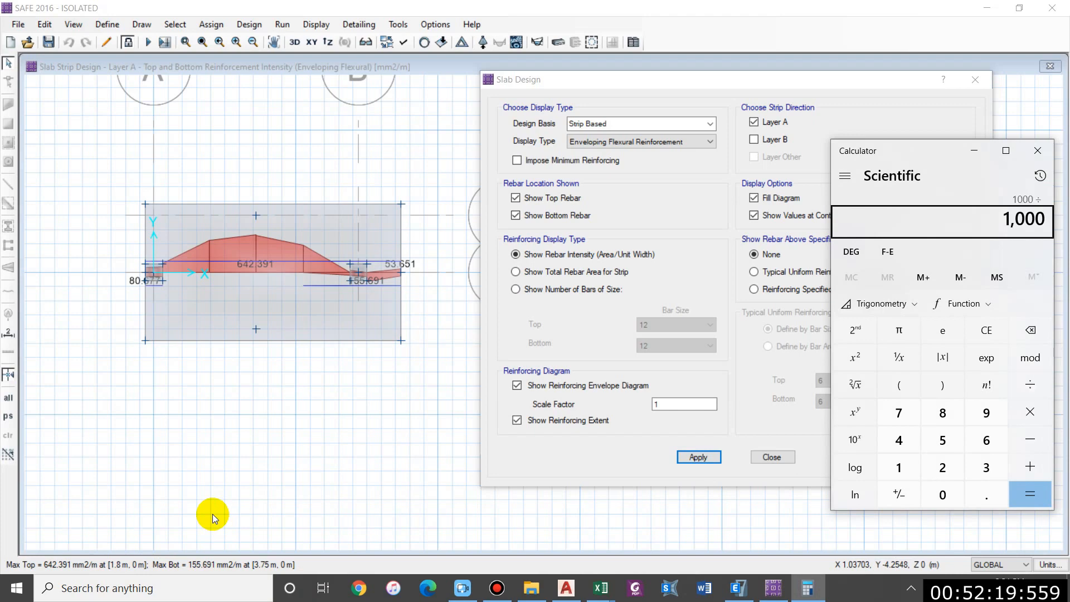
text(150)
key(Return)
text(113)
key(Return)
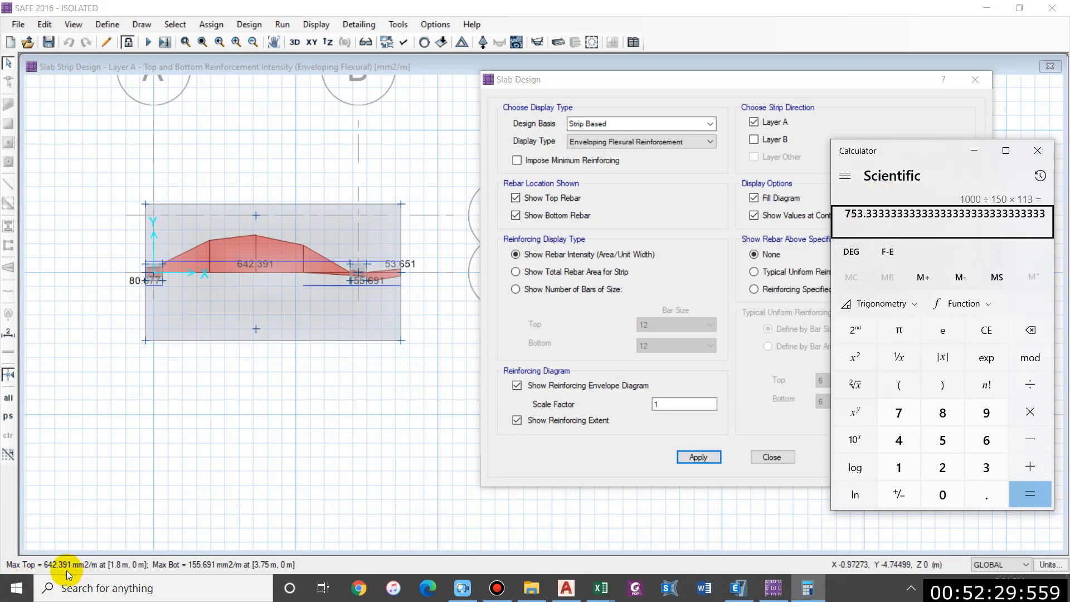
- Impose minimum reinforcing on the displayed Layer A strip reinforcement diagram
click(564, 159)
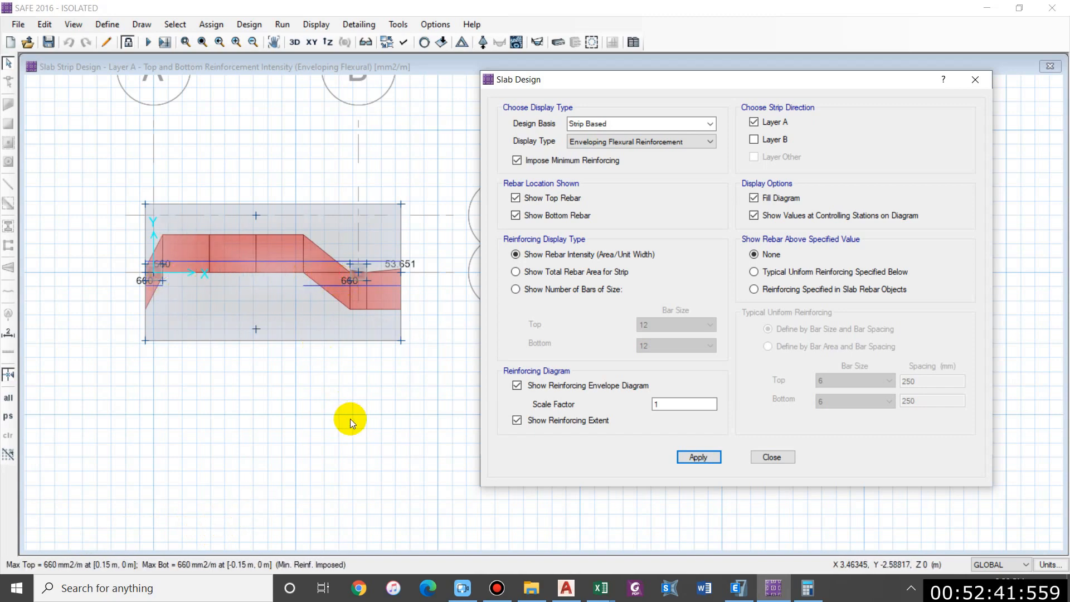
- Switch to the Lamahi structural drawing in Foxit PhantomPDF and examine the combined footing plan, Section X1-X1 and the cross-section's reinforcement details
drag(223, 216, 419, 319)
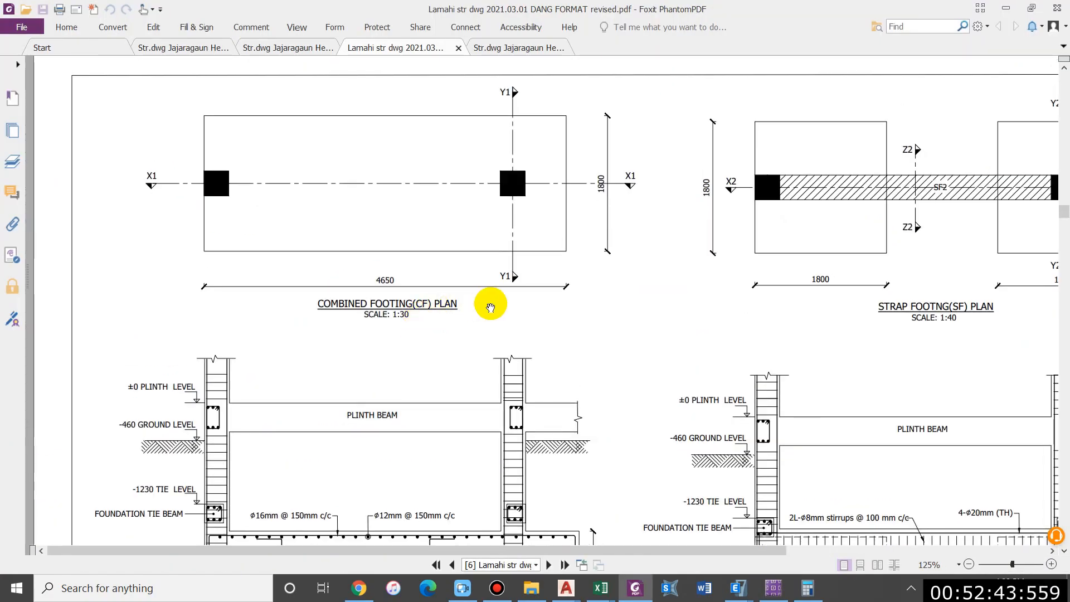
ctrl+scroll(490, 306, down, 1)
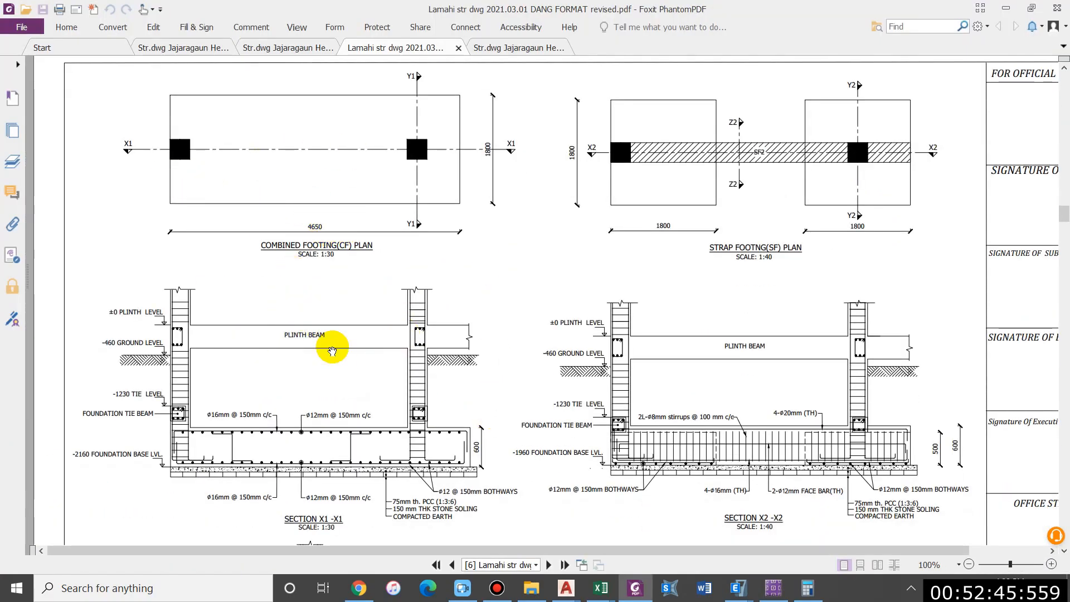
ctrl+scroll(248, 390, up, 2)
scroll(376, 257, up, 2)
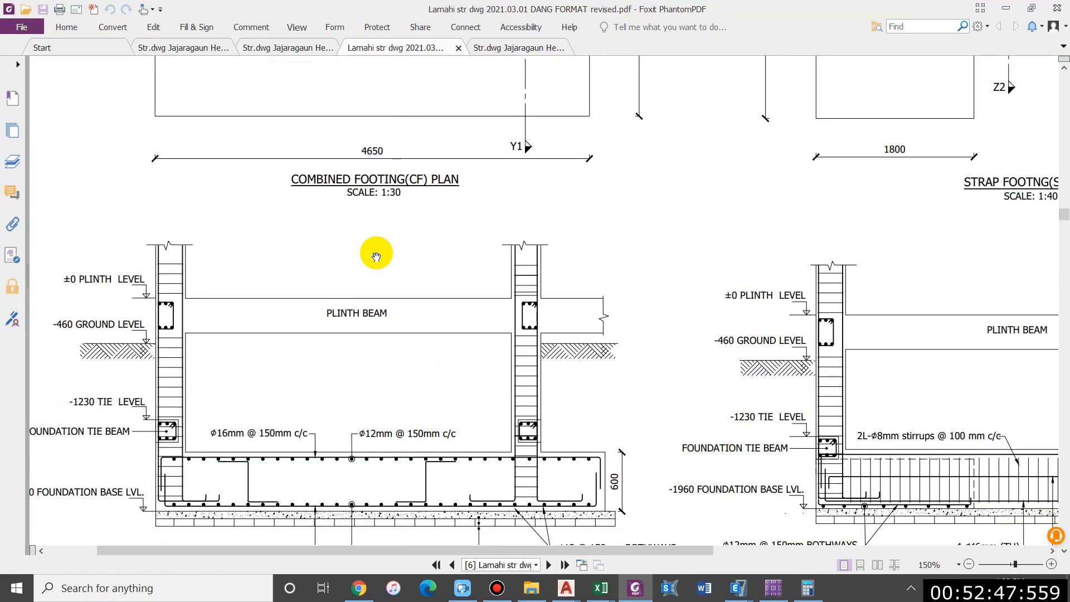
scroll(167, 112, up, 2)
scroll(432, 258, down, 3)
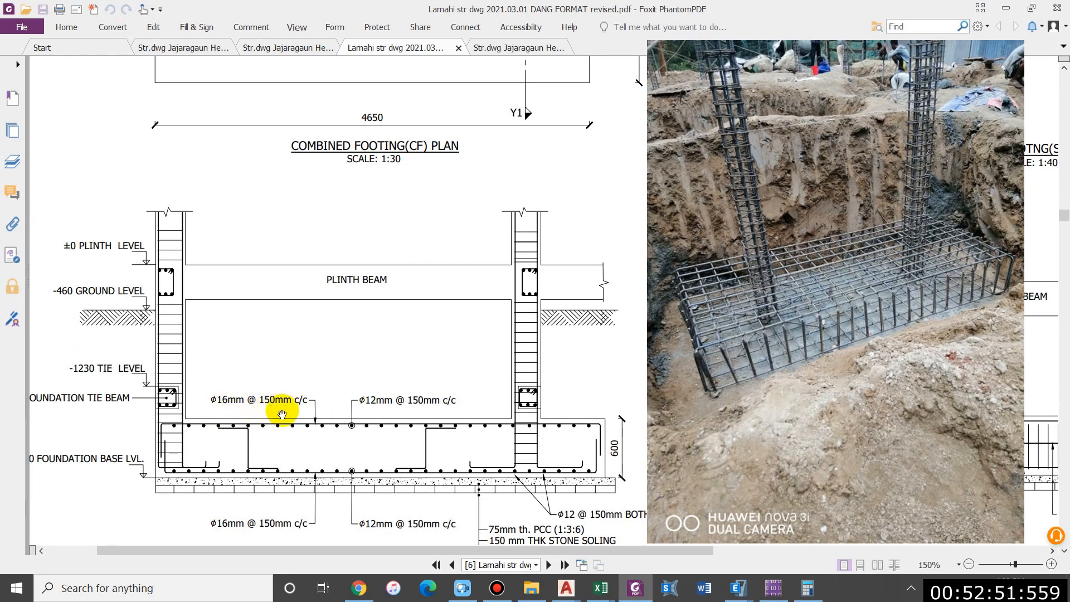
scroll(329, 407, down, 1)
scroll(368, 410, up, 1)
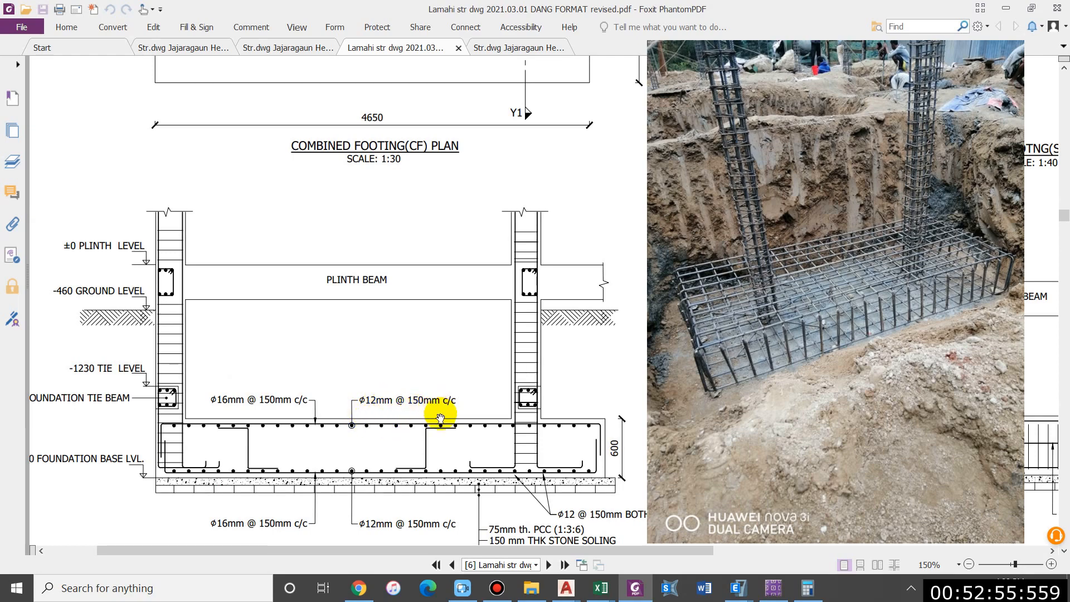
drag(347, 389, 430, 379)
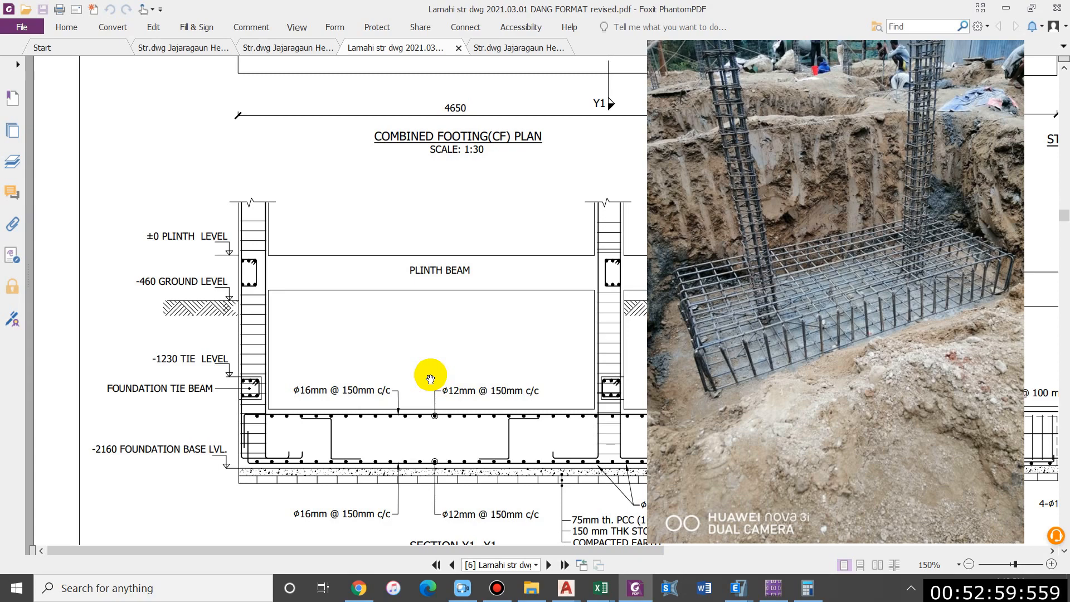
scroll(554, 444, down, 4)
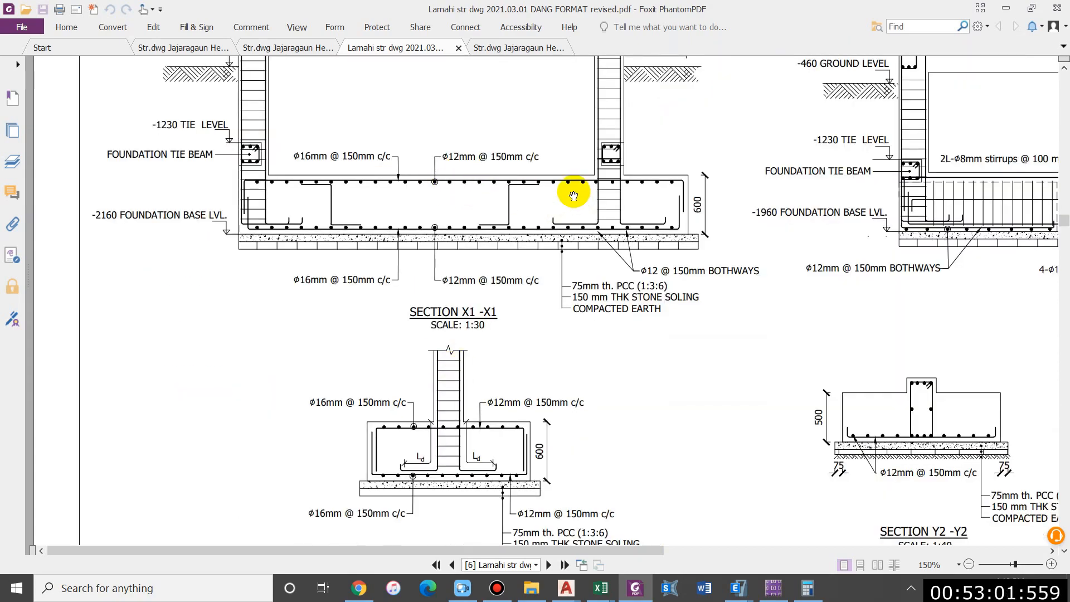
scroll(571, 223, down, 1)
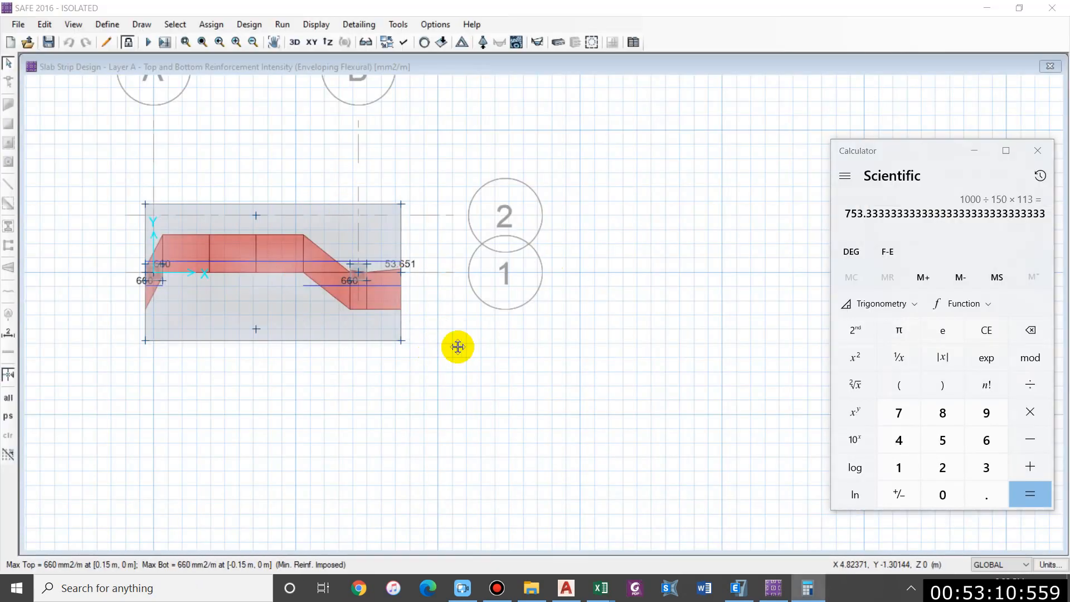
- Compare the Jajaragaun Healthpost isolated footing layout with its combined footing version, examining footing CF on grid B between axes 2 and 3
middle_drag(457, 347, 539, 351)
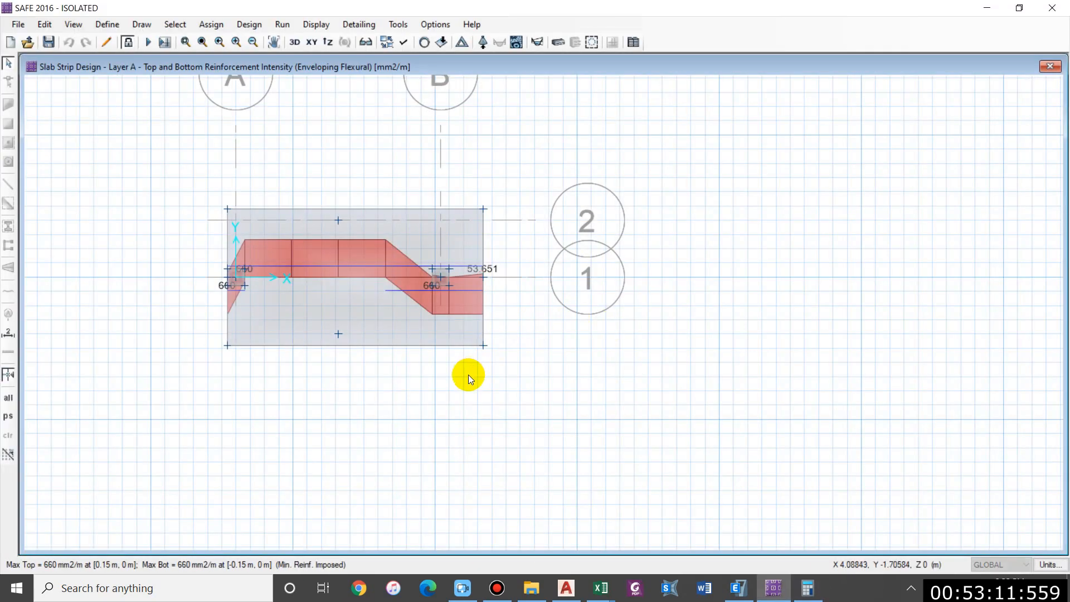
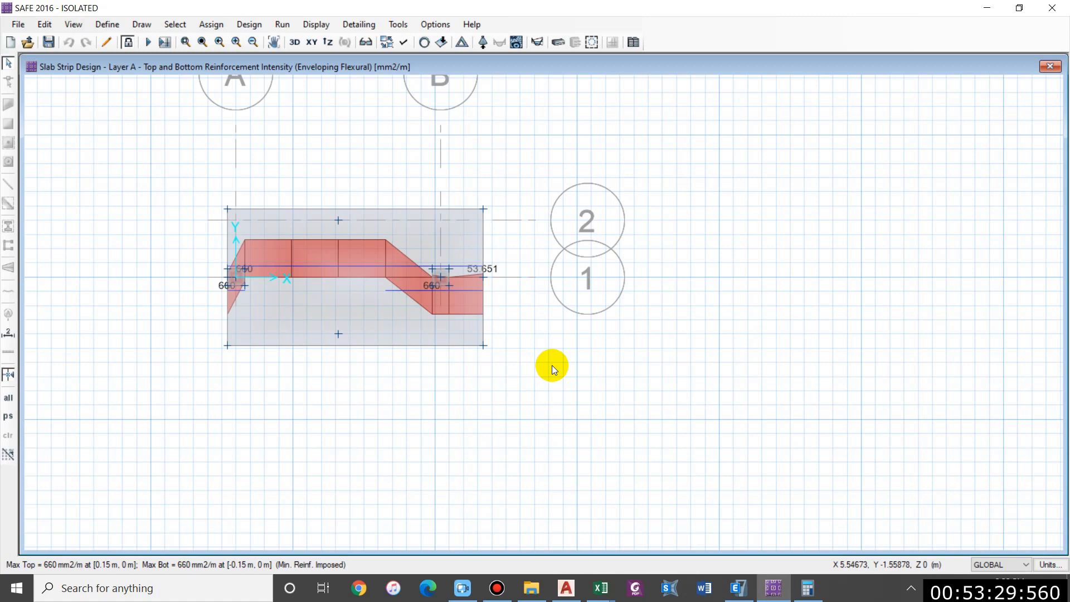
key(alt+Tab)
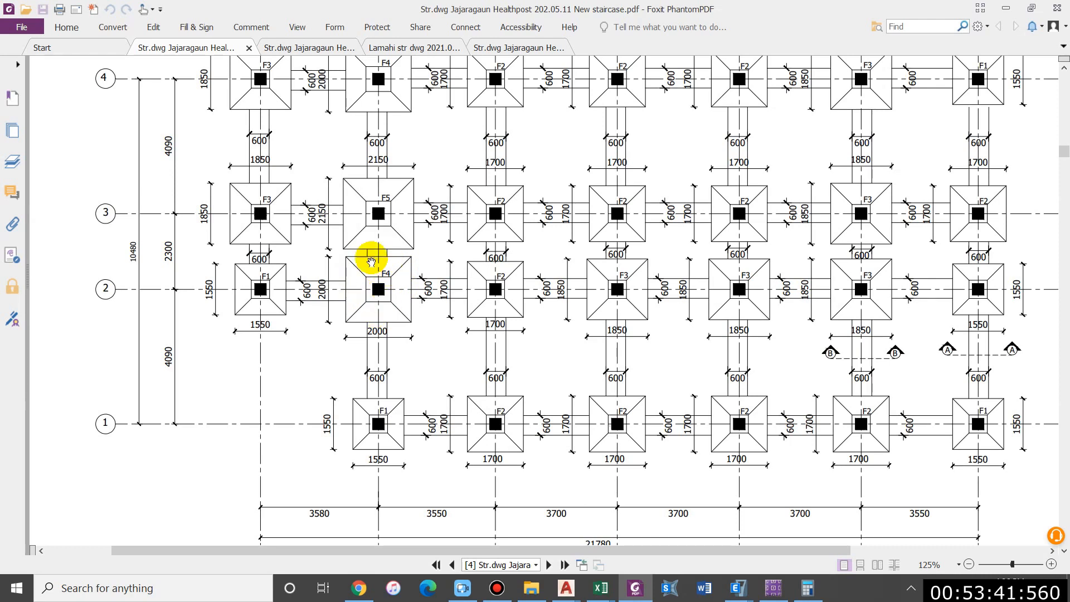
key(ctrl+Tab)
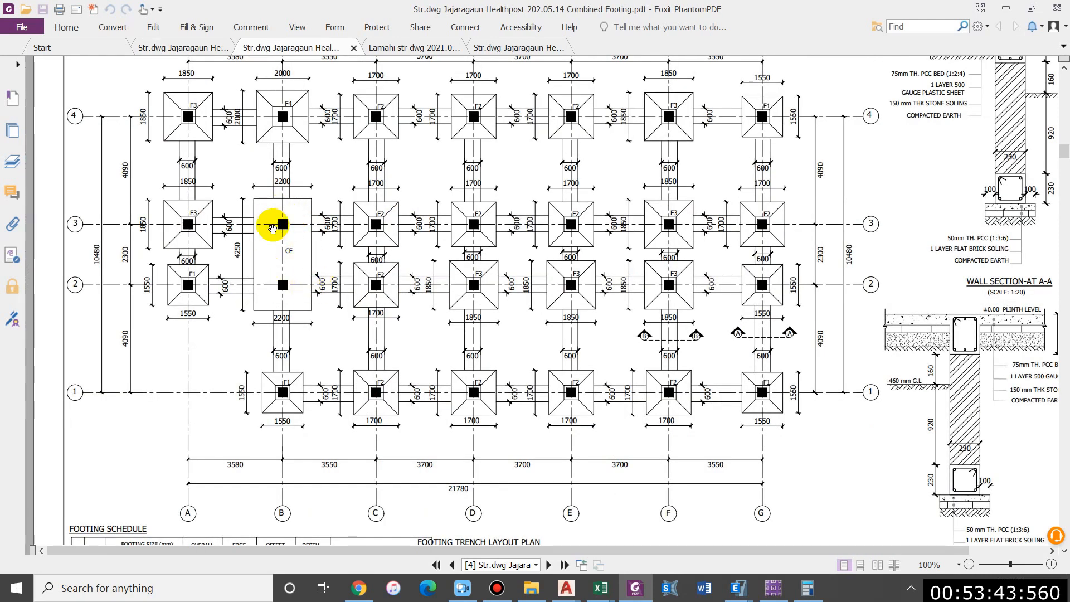
ctrl+scroll(279, 270, up, 2)
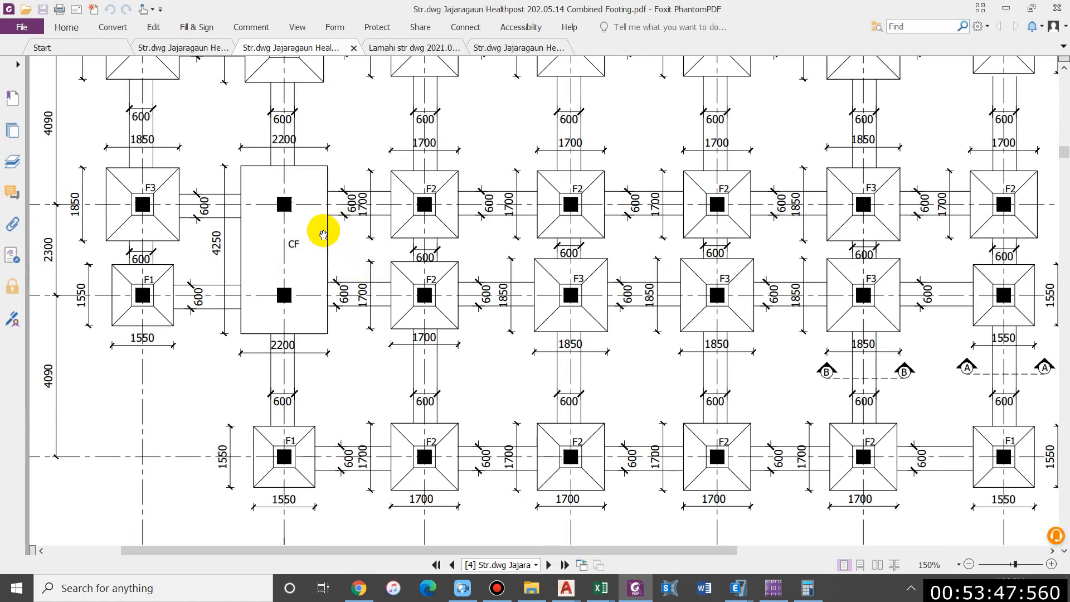
key(ctrl+shift+Tab)
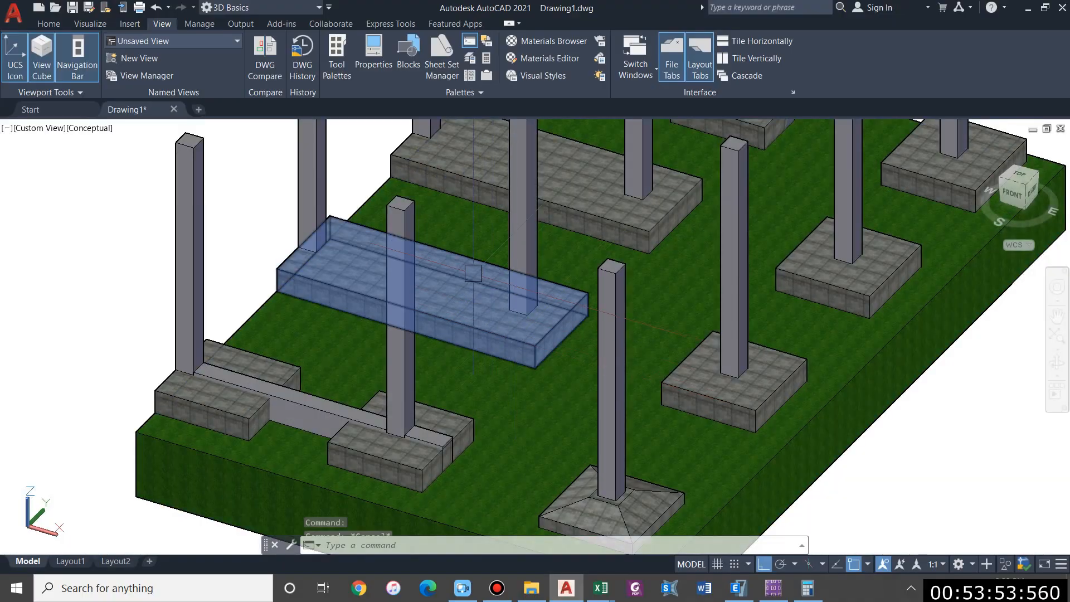
- Switch to the 3D foundation model in AutoCAD and examine the combined, strap beam and isolated footings from several angles
scroll(473, 273, down, 3)
shift+middle_drag(473, 273, 586, 304)
scroll(613, 309, up, 2)
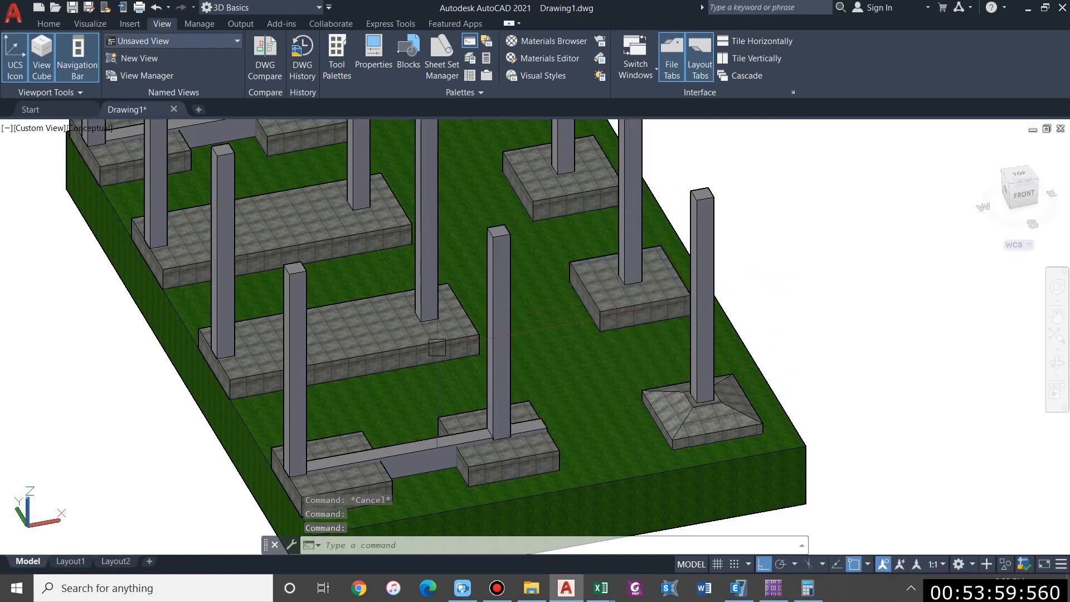
shift+middle_drag(403, 324, 394, 329)
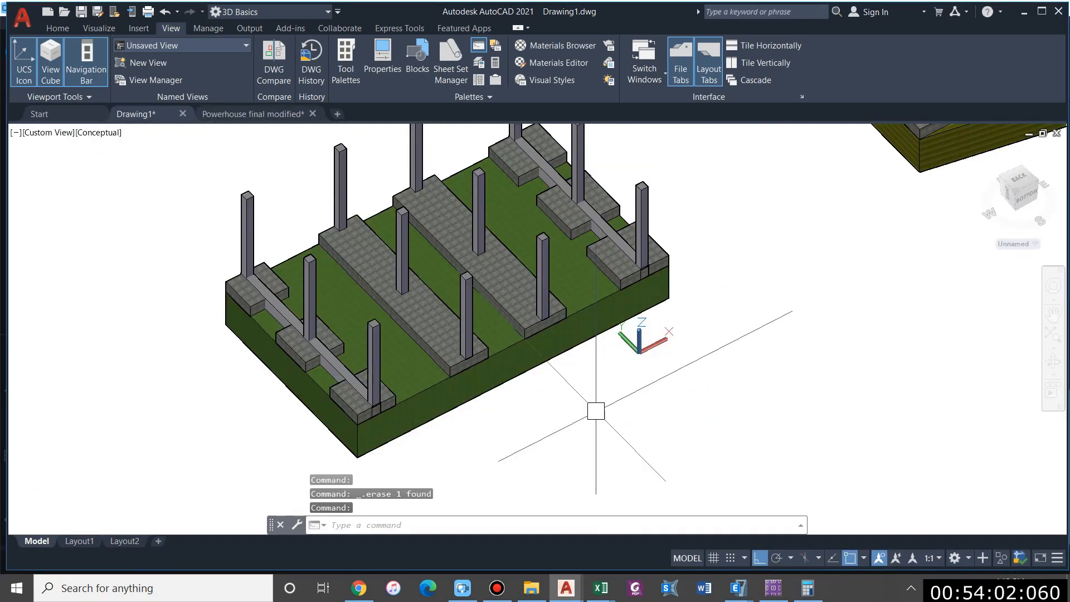
mouse_move(614, 346)
shift+middle_down()
mouse_move(633, 363)
mouse_move(536, 390)
mouse_move(436, 383)
mouse_move(444, 342)
shift+middle_up()
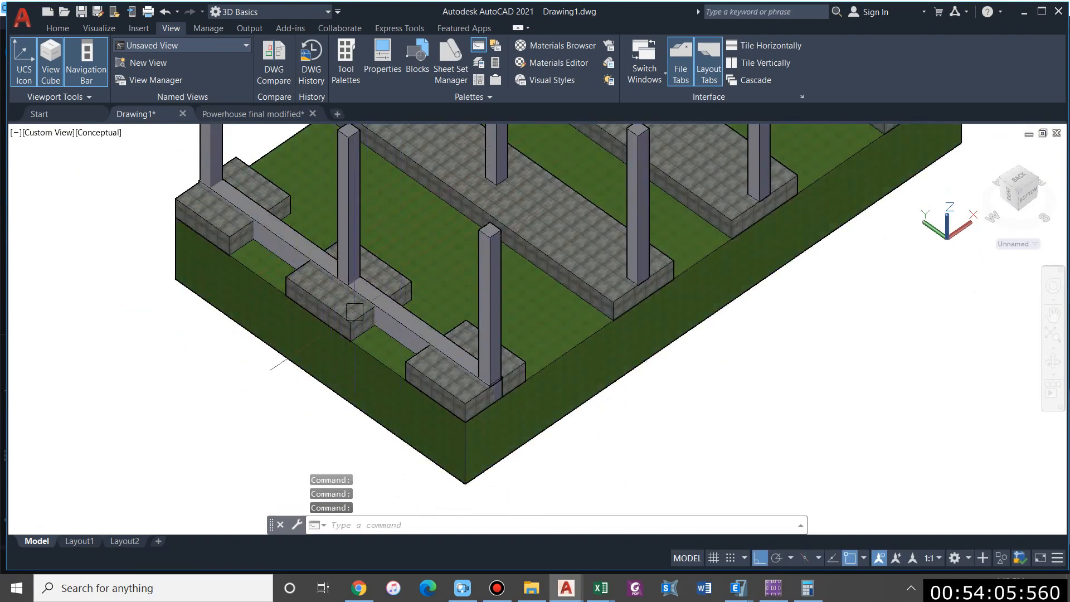
middle_drag(355, 312, 360, 336)
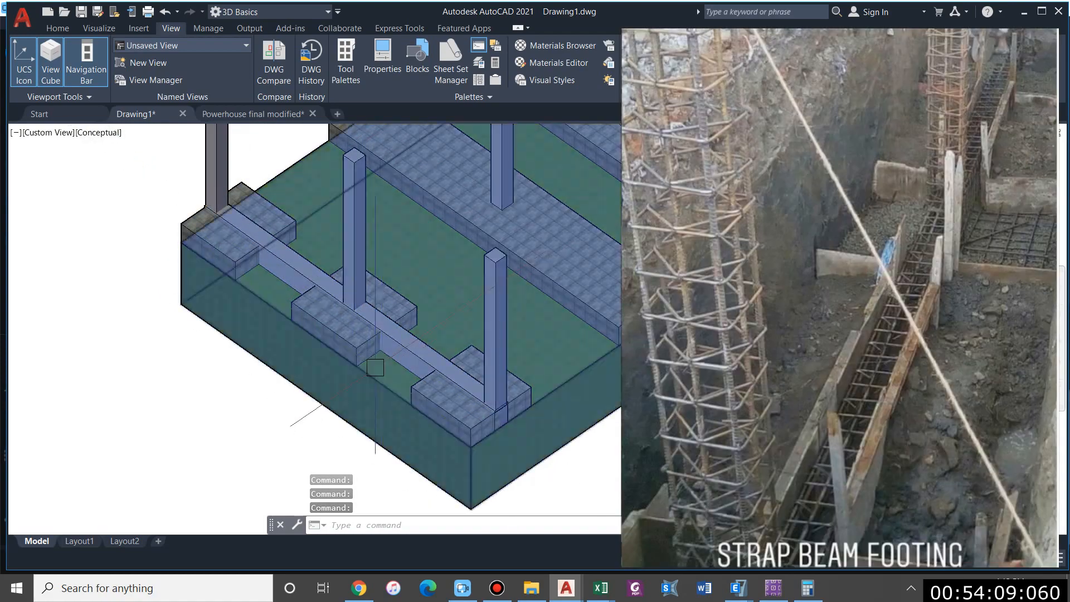
shift+middle_drag(375, 367, 384, 346)
scroll(334, 329, down, 3)
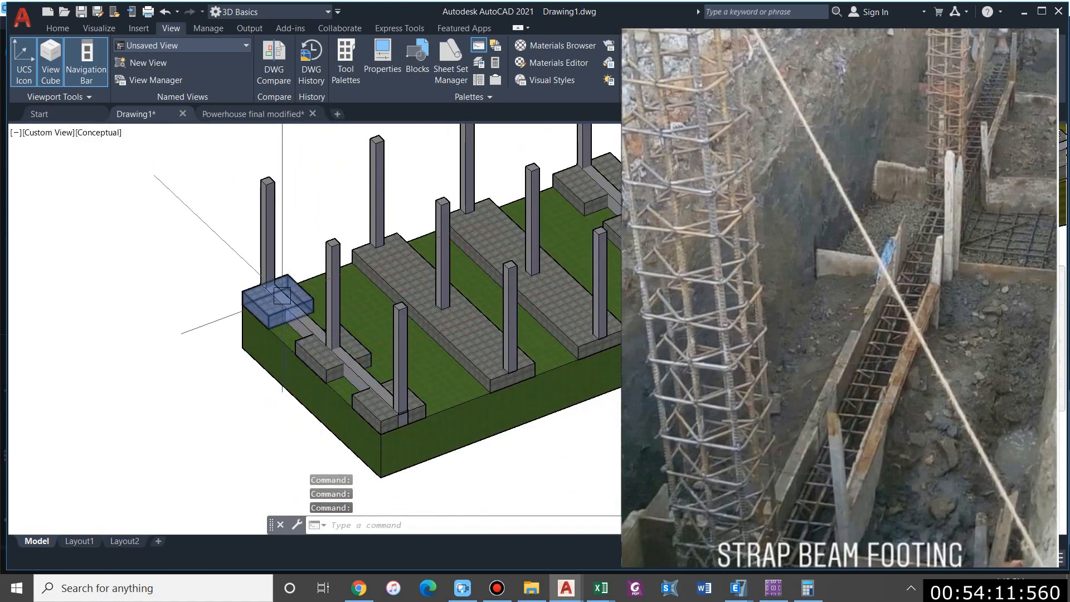
scroll(447, 318, up, 3)
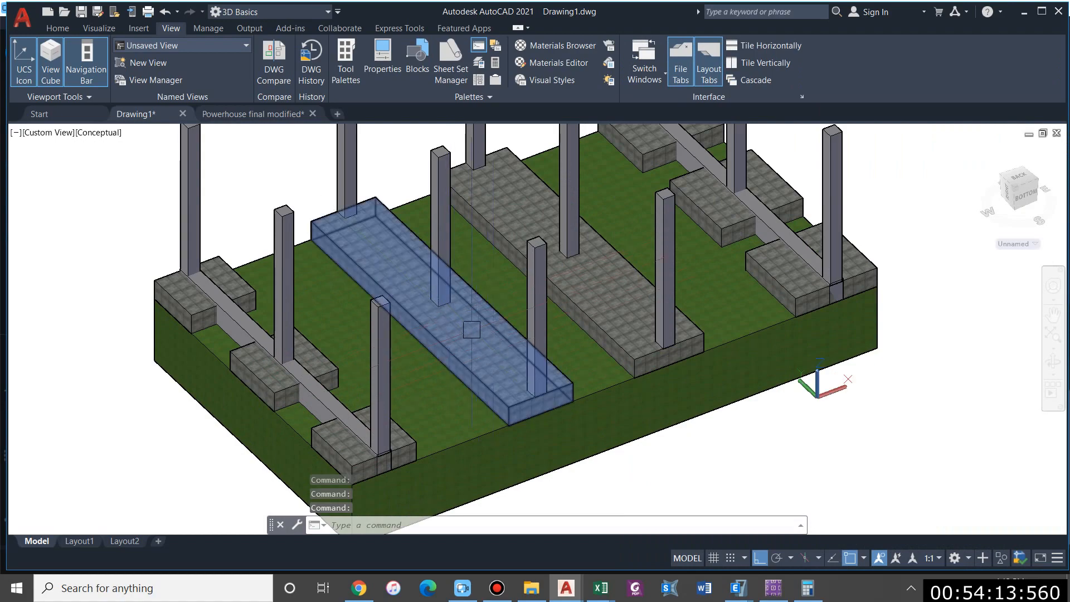
scroll(466, 334, down, 2)
scroll(349, 193, up, 2)
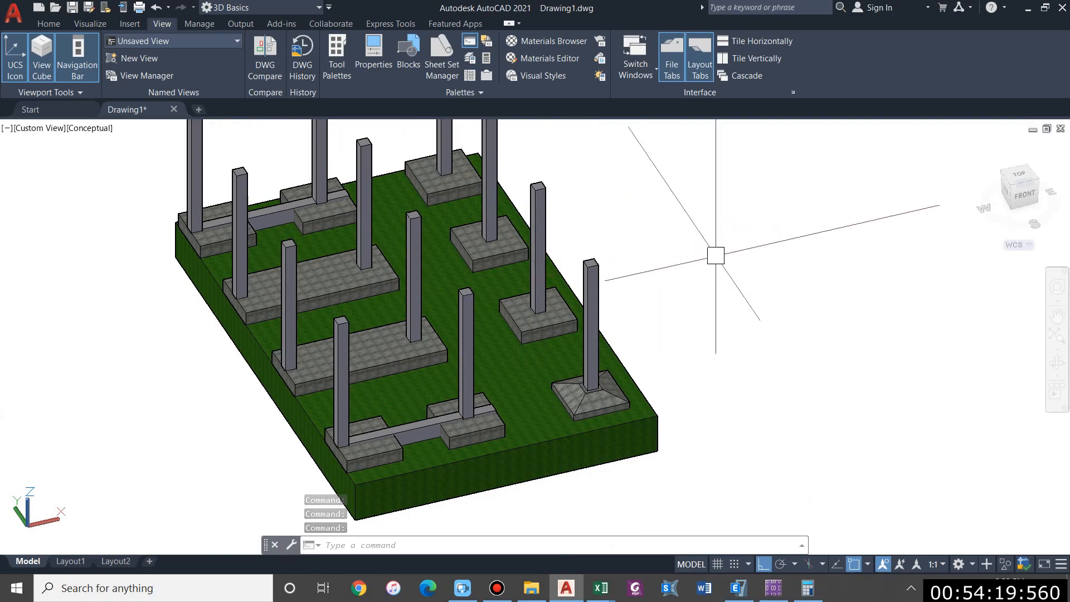
- Delete the beam connecting the two edge columns of neighbouring strap footings on the yellow-brown base
scroll(716, 253, down, 5)
scroll(433, 324, up, 8)
middle_drag(421, 330, 517, 375)
click(517, 328)
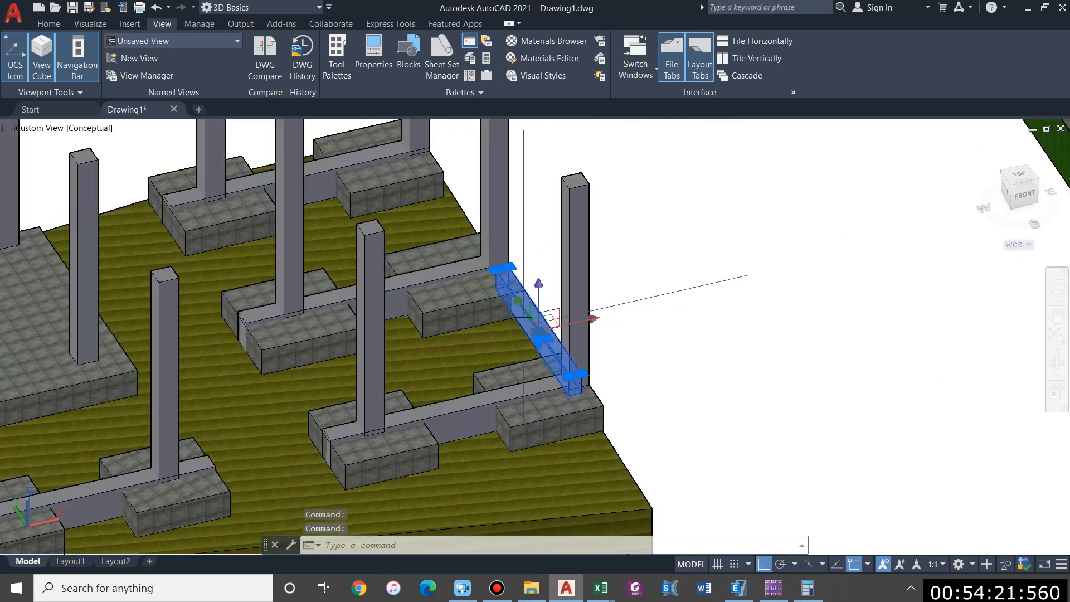
key(Delete)
- Examine the mat and strap footing arrangement on the yellow-brown base from different angles
scroll(437, 340, down, 3)
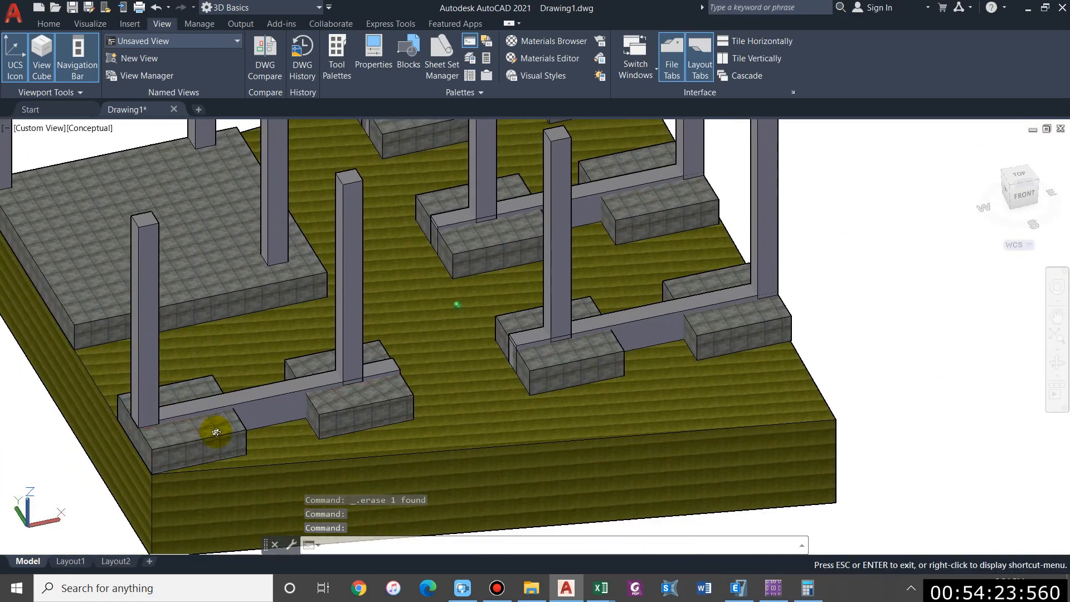
scroll(234, 473, up, 5)
shift+middle_drag(200, 292, 329, 363)
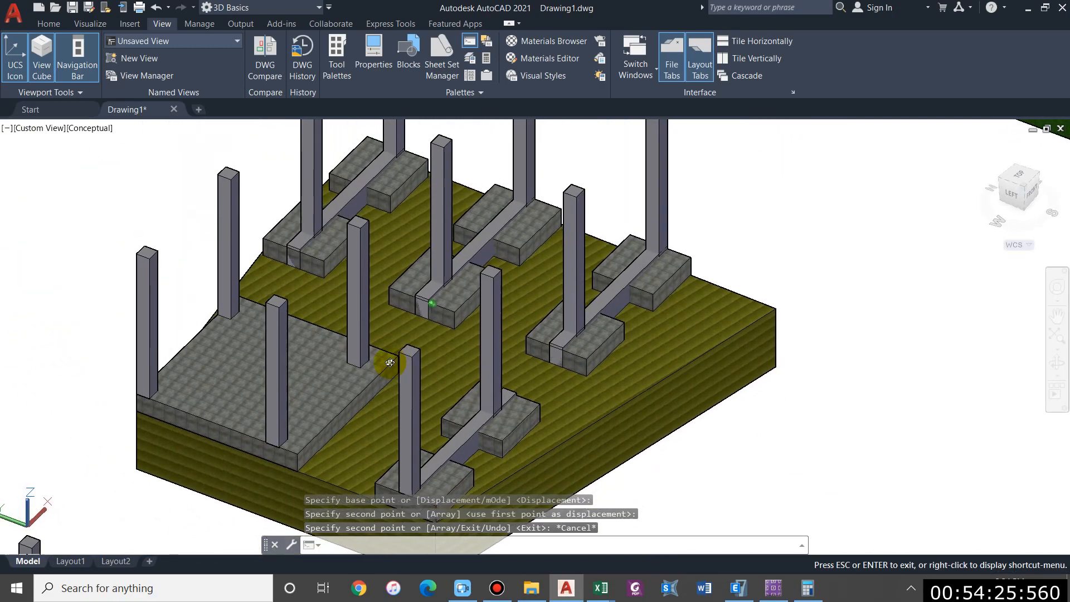
shift+middle_drag(496, 380, 350, 369)
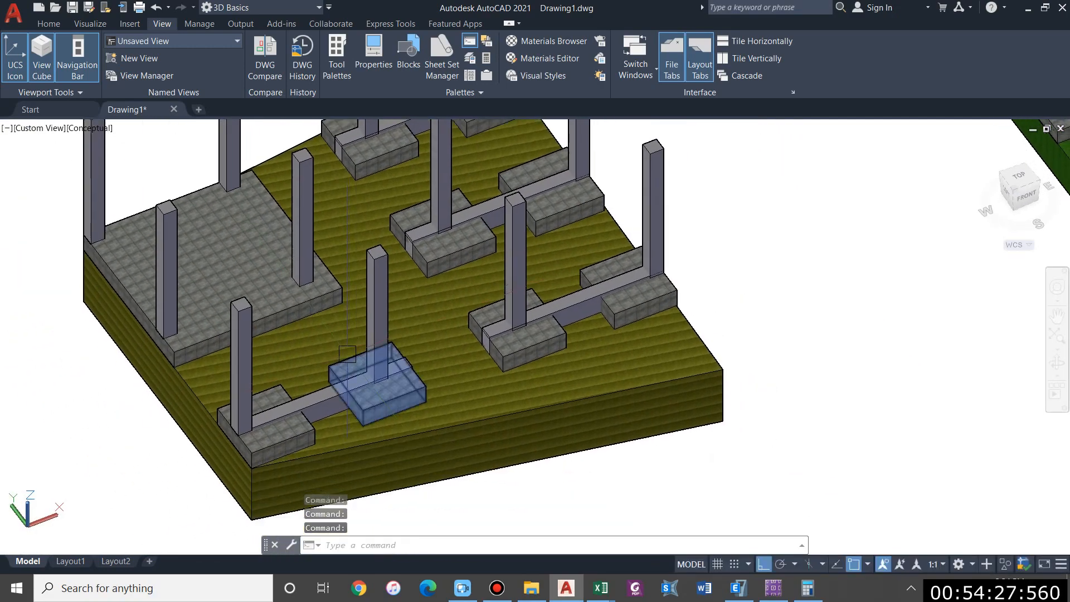
- Examine the columns, strap beam and pads of the strap footing at the front corner beside the mat
shift+middle_drag(279, 292, 397, 285)
scroll(191, 292, up, 2)
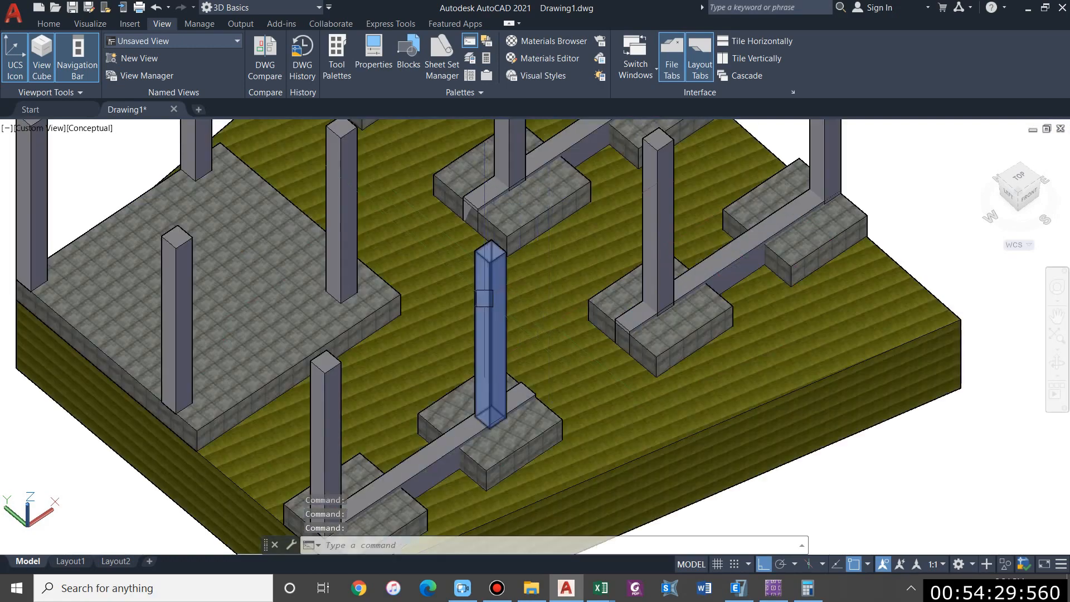
click(440, 271)
scroll(532, 287, down, 2)
key(Escape)
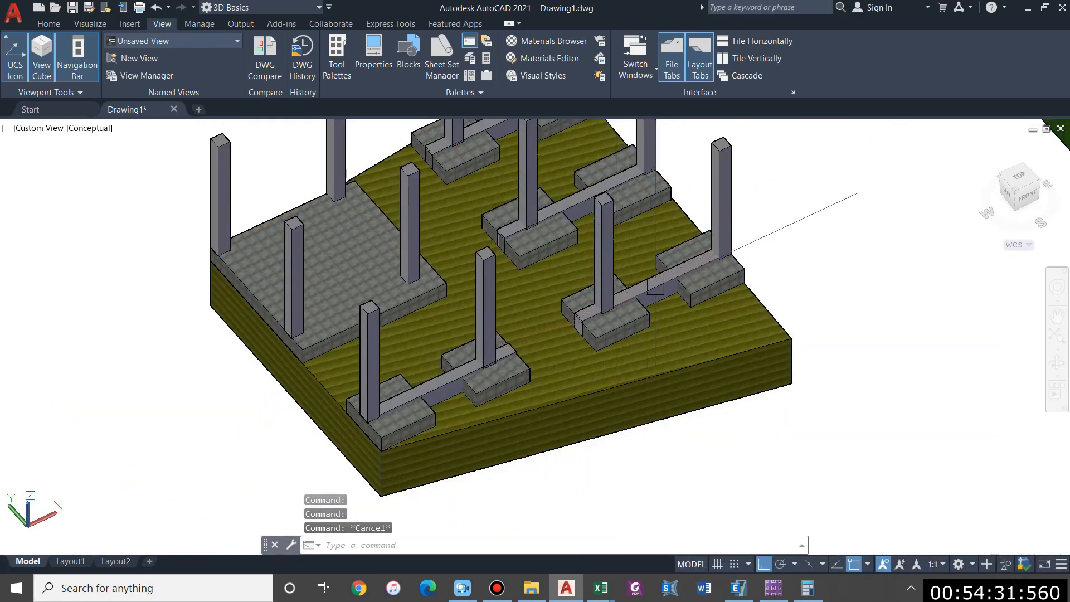
scroll(723, 310, up, 4)
click(725, 324)
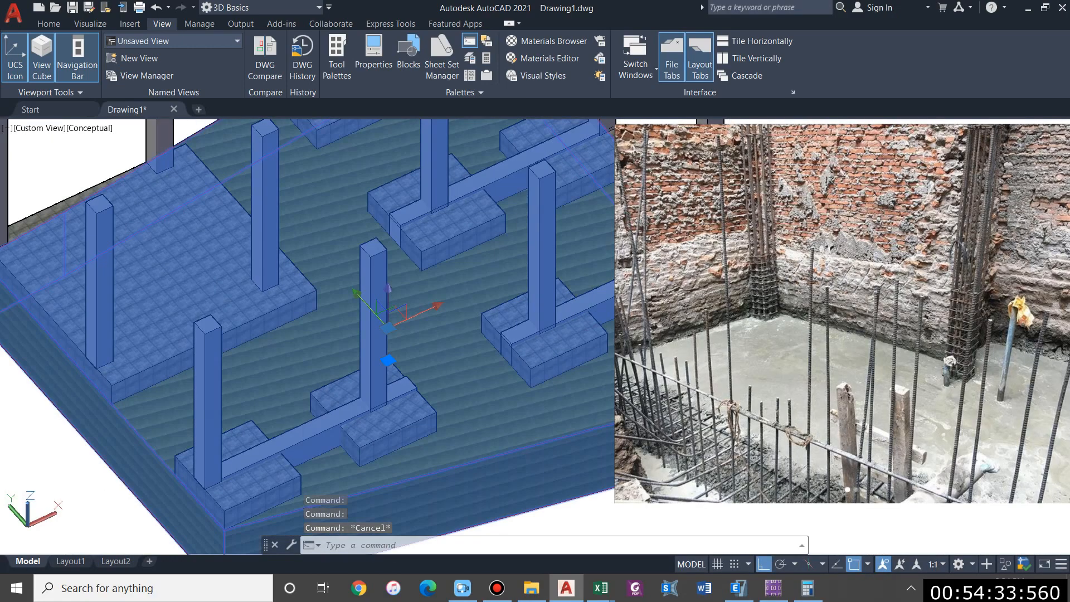
middle_drag(725, 324, 684, 363)
key(Escape)
scroll(473, 382, down, 2)
scroll(406, 227, up, 4)
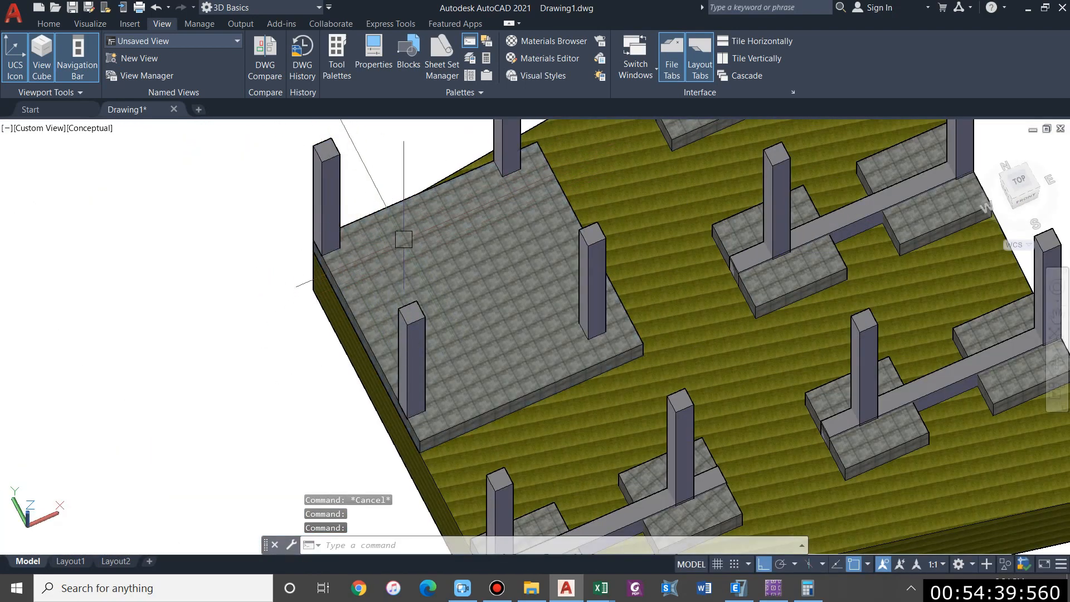
- Examine the mat footing at the base corner, its four columns and their relation to the adjacent strap footing
middle_drag(512, 208, 510, 220)
middle_drag(519, 370, 495, 301)
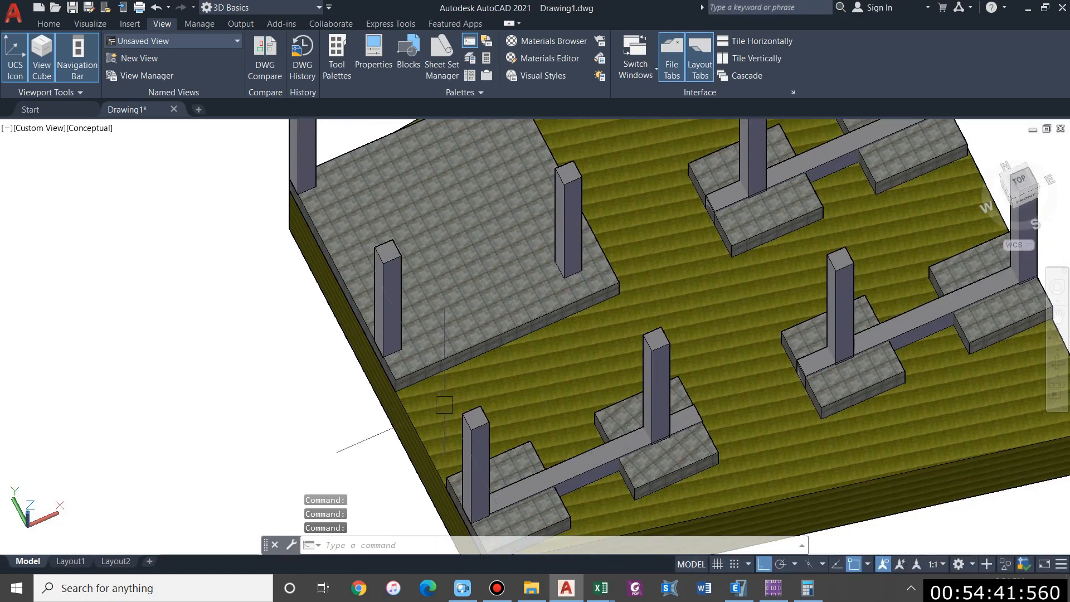
middle_drag(360, 272, 425, 369)
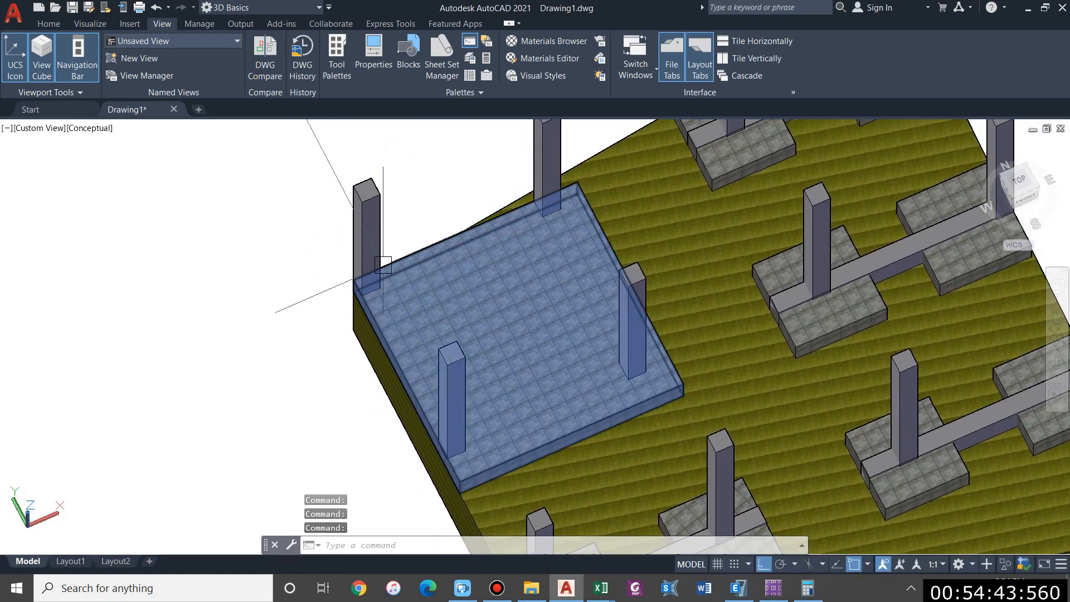
scroll(385, 260, down, 4)
scroll(394, 230, up, 3)
shift+middle_drag(362, 285, 466, 265)
middle_drag(524, 370, 493, 253)
shift+middle_drag(493, 253, 454, 332)
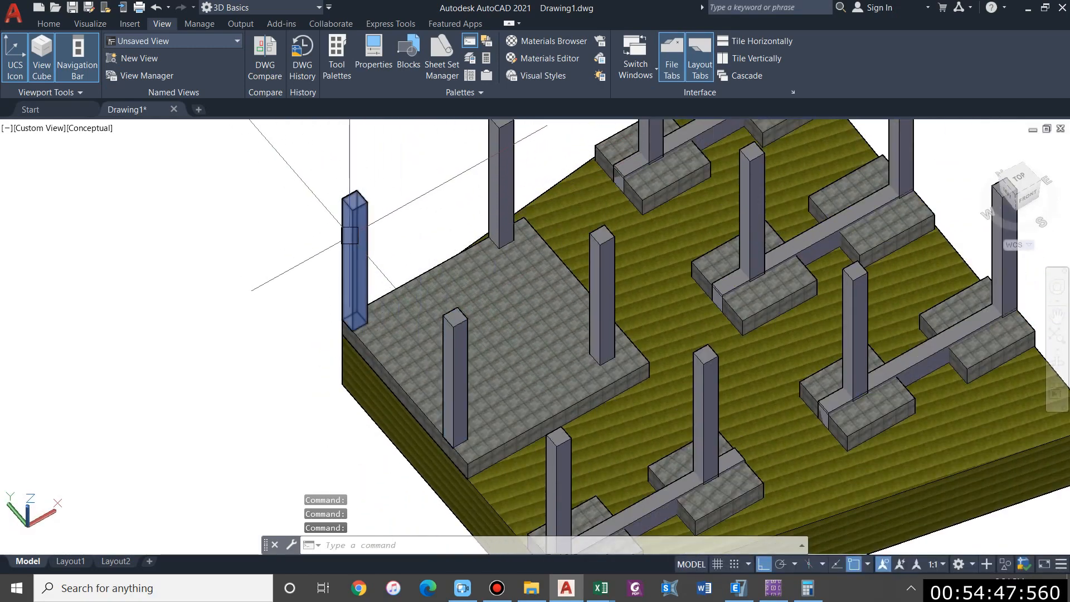
key(Escape)
middle_drag(562, 408, 457, 315)
scroll(337, 252, up, 3)
click(358, 249)
click(566, 194)
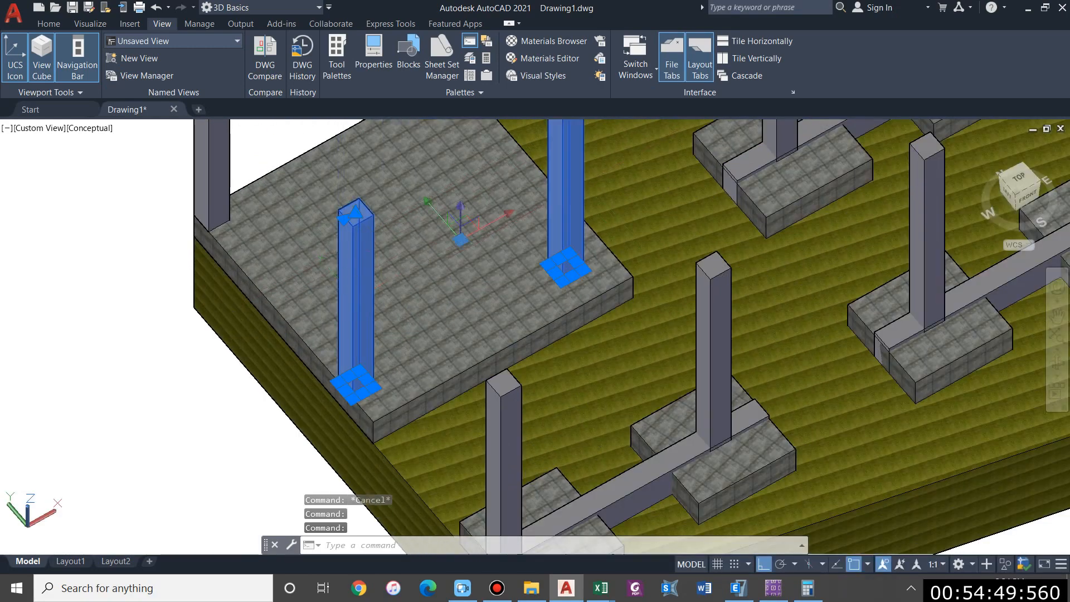
key(Escape)
scroll(393, 257, down, 4)
scroll(505, 438, up, 3)
click(507, 435)
key(Escape)
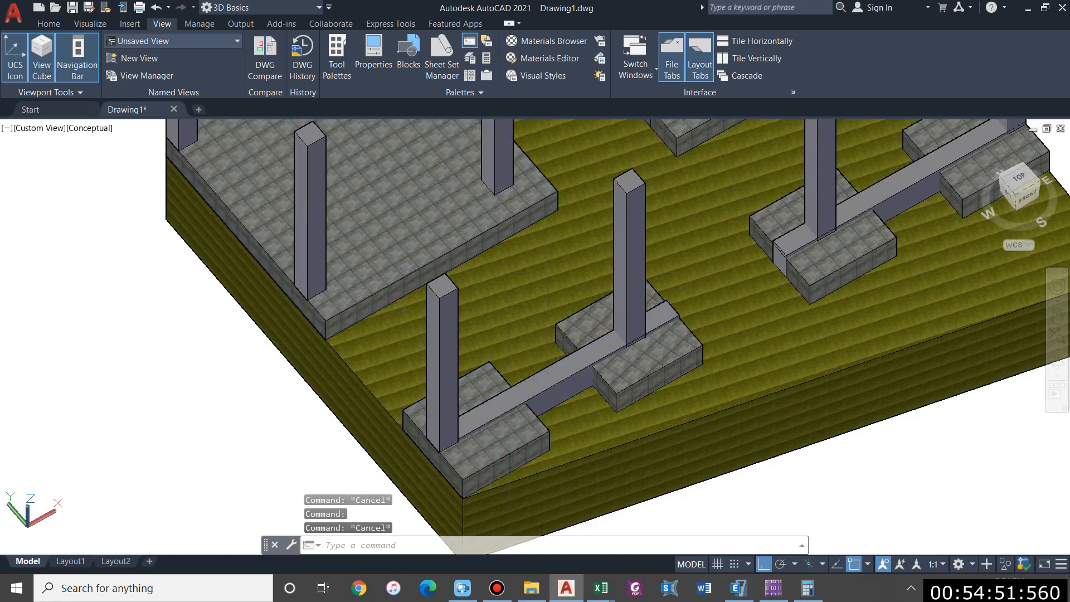
- Hide the mat footing under the four corner columns with HIDEOBJECTS
click(444, 245)
text(HIDEOBJECTS)
key(Return)
- Copy the front corner strap footing's two pads and beam to the middle column pair, using the edge column's top corner as base point
click(479, 429)
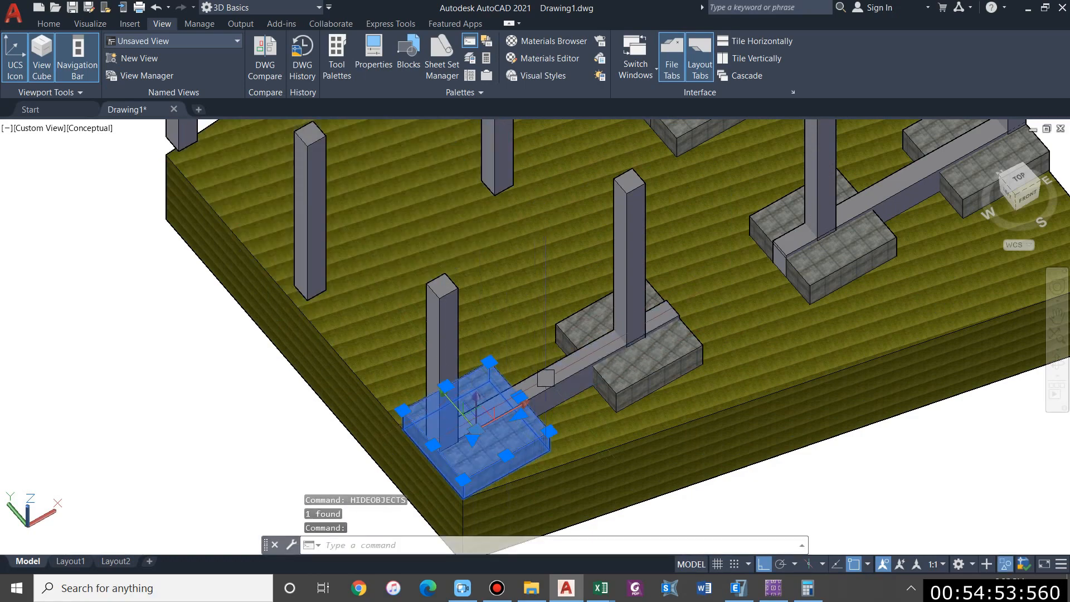
click(557, 379)
click(631, 376)
text(co)
key(Return)
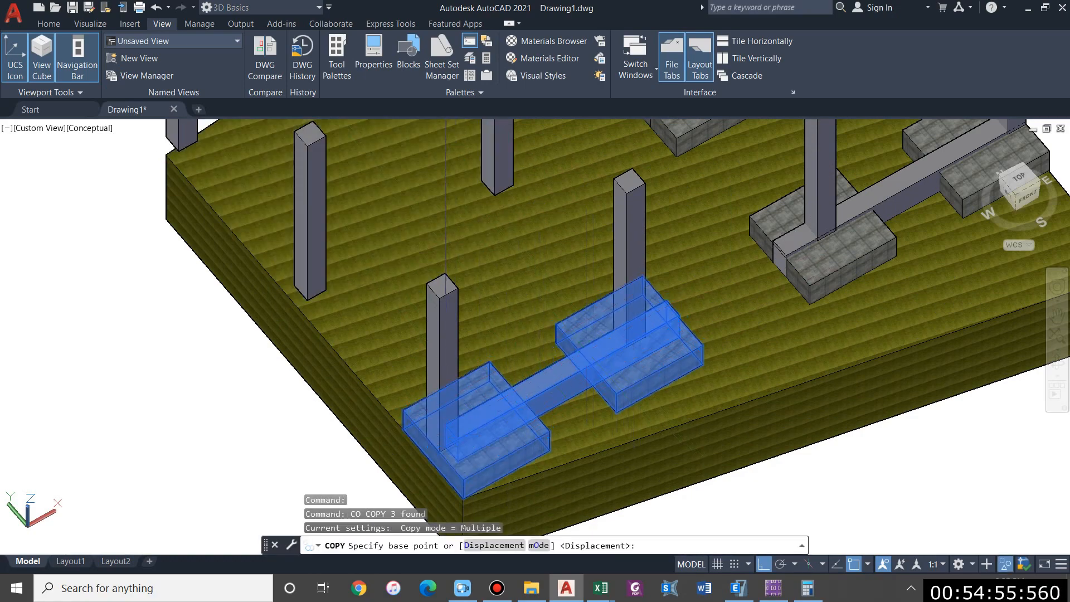
scroll(223, 293, down, 2)
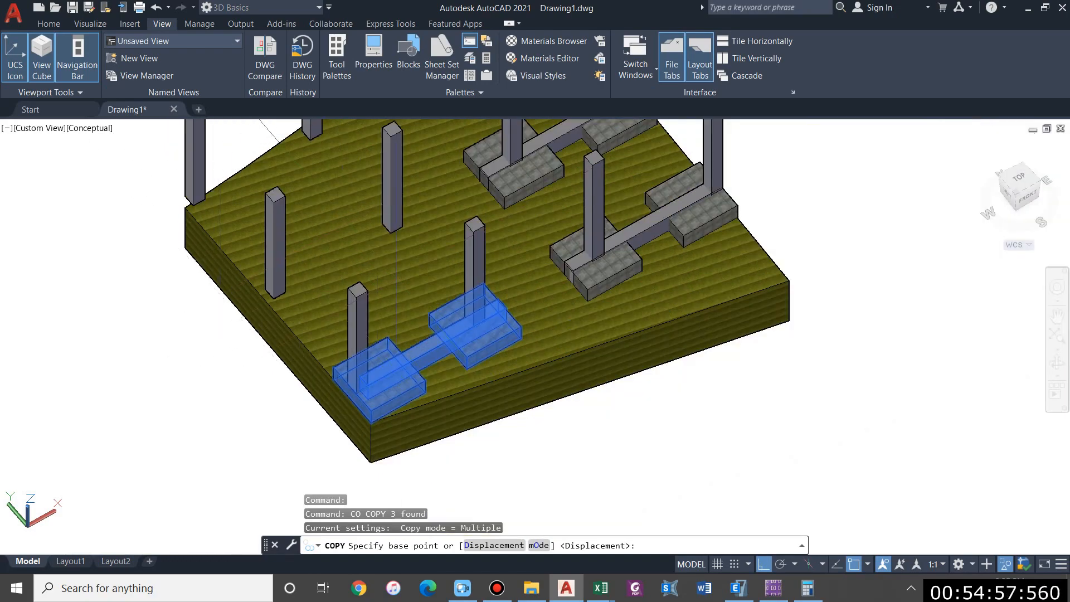
scroll(396, 275, up, 2)
click(329, 295)
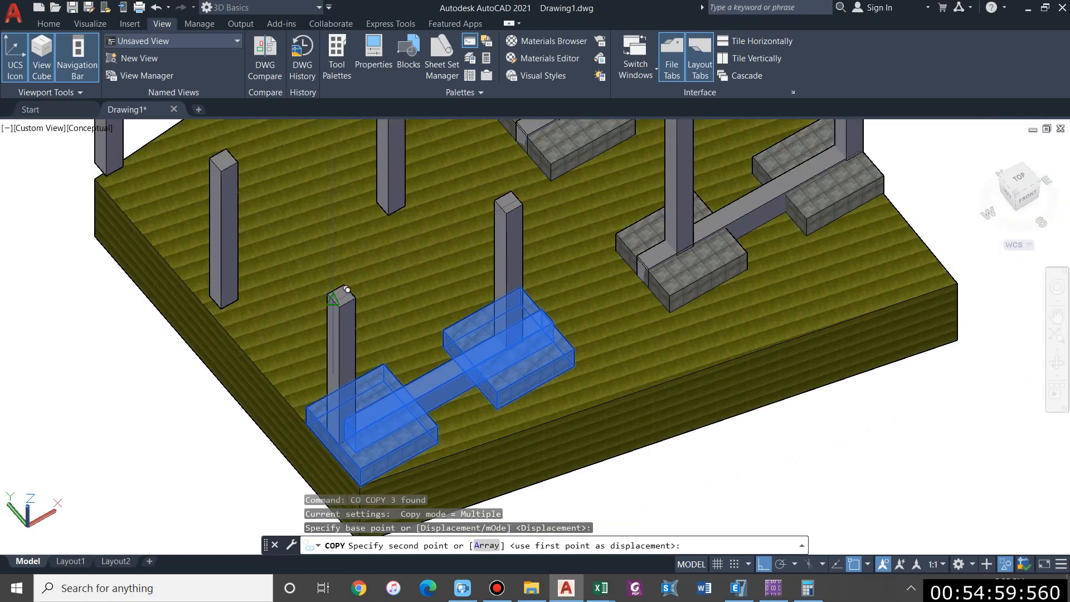
scroll(329, 294, down, 2)
scroll(267, 223, up, 5)
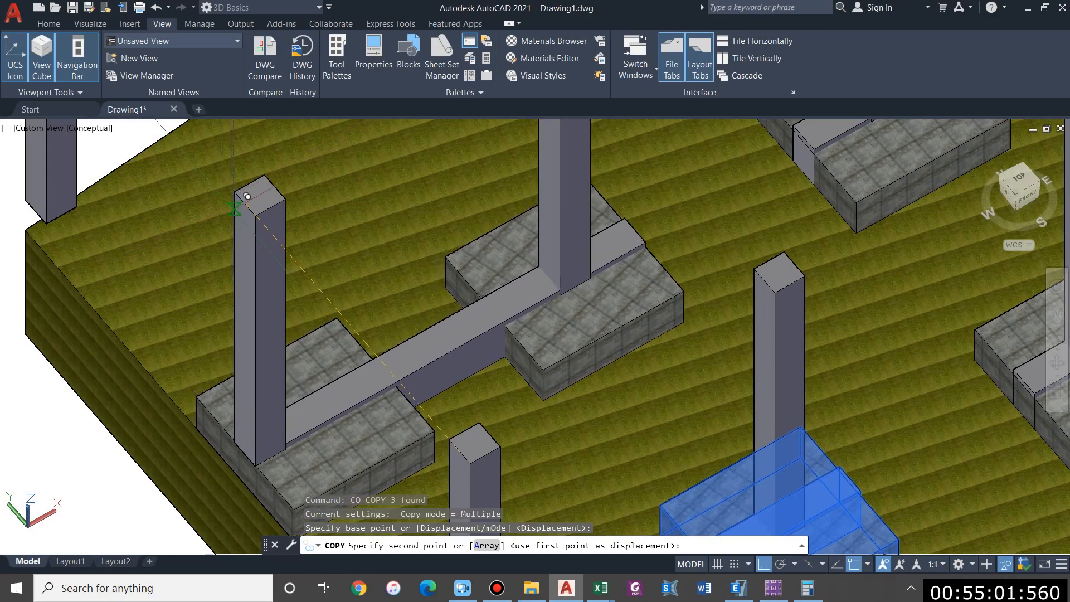
click(234, 187)
- Place another copy of the two pads and strap beam at the far corner column pair and end the Copy command
scroll(291, 237, down, 5)
scroll(244, 211, up, 5)
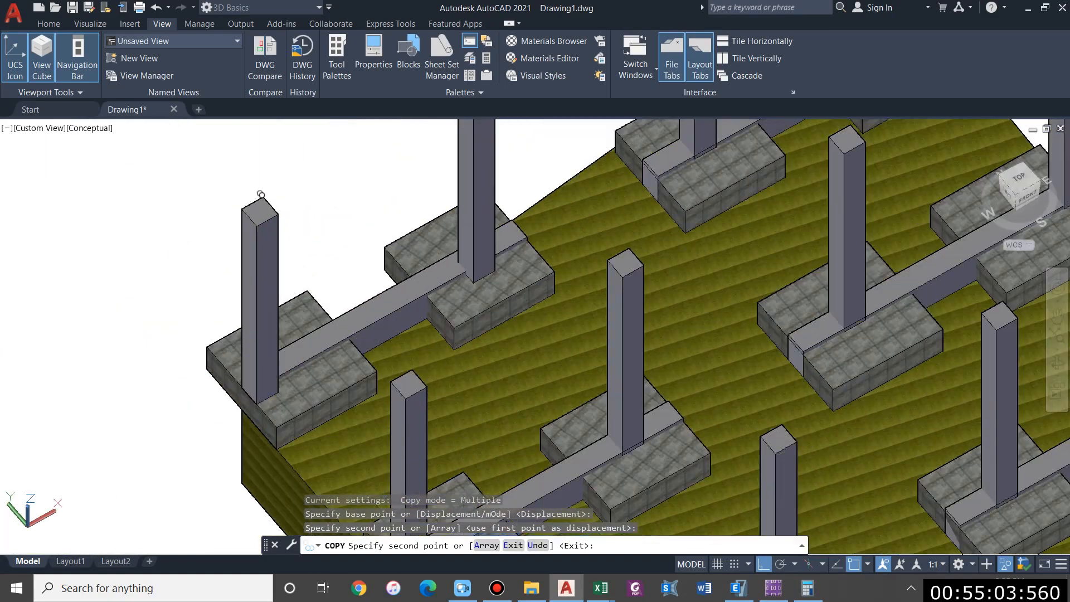
click(247, 211)
key(Escape)
scroll(423, 257, down, 5)
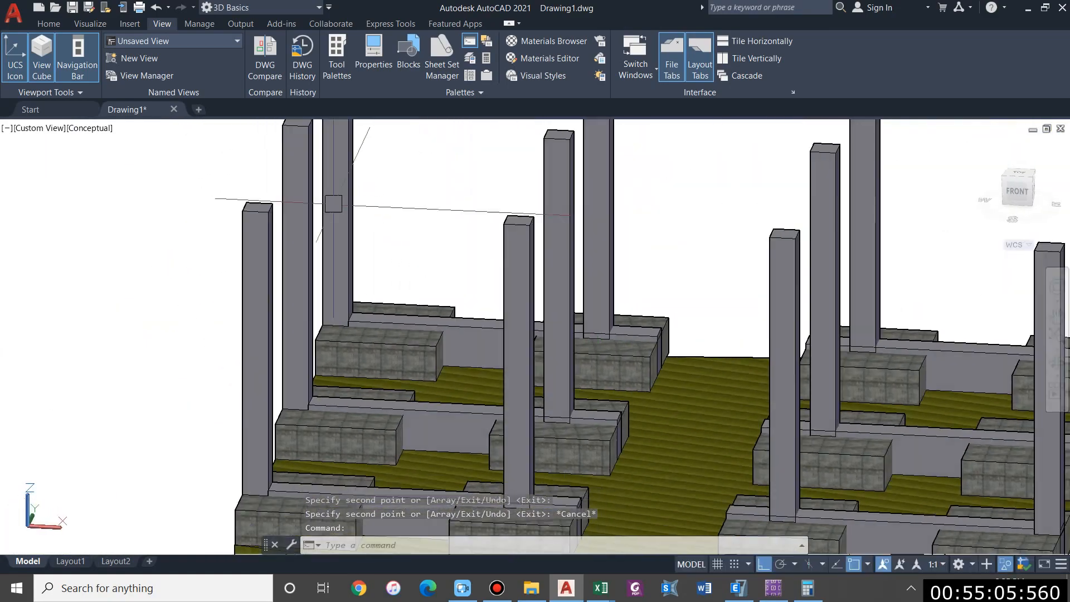
- Examine the all-strap-footing arrangement on the yellow-brown base, including the pads overhanging its far edge
scroll(453, 383, up, 5)
scroll(453, 384, down, 5)
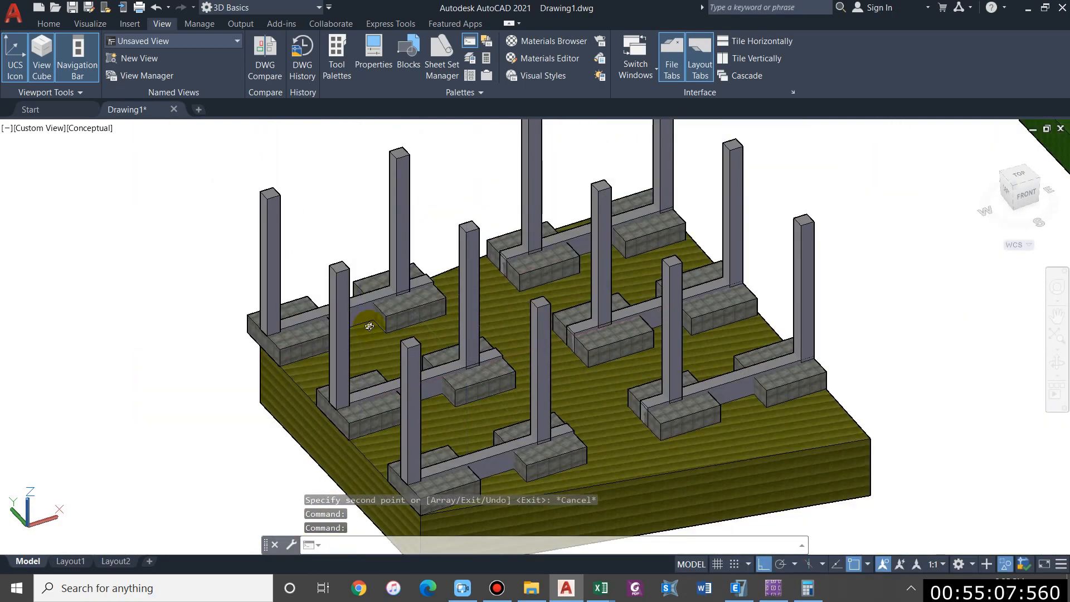
scroll(265, 313, up, 2)
shift+middle_drag(390, 353, 588, 321)
shift+middle_drag(467, 394, 438, 469)
scroll(582, 378, down, 3)
shift+middle_drag(582, 377, 559, 323)
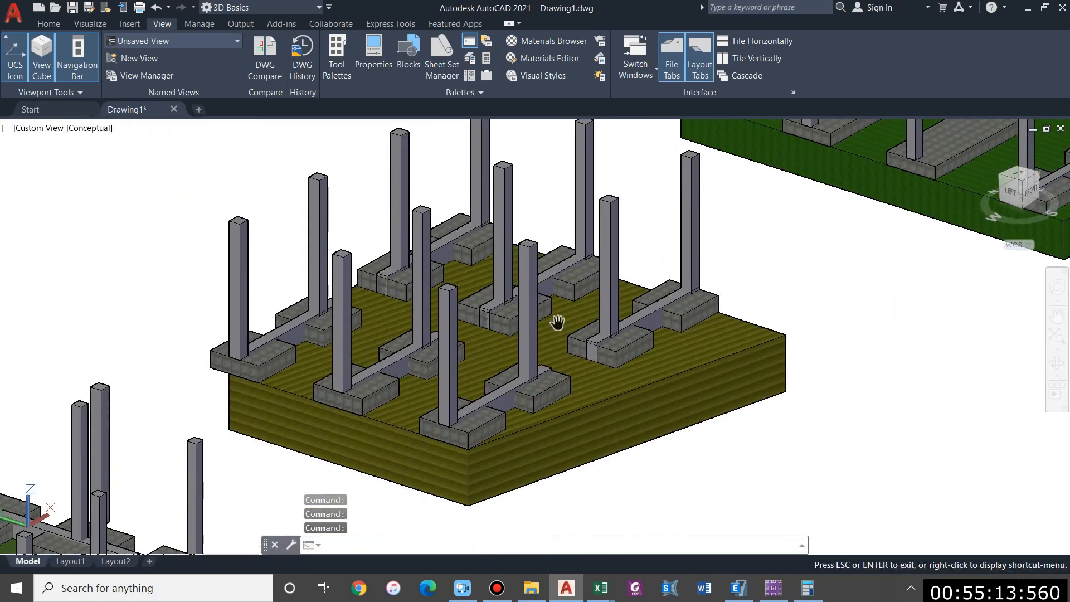
shift+middle_drag(538, 366, 509, 399)
scroll(406, 346, up, 3)
shift+middle_drag(194, 303, 218, 328)
scroll(225, 334, up, 2)
scroll(279, 374, down, 2)
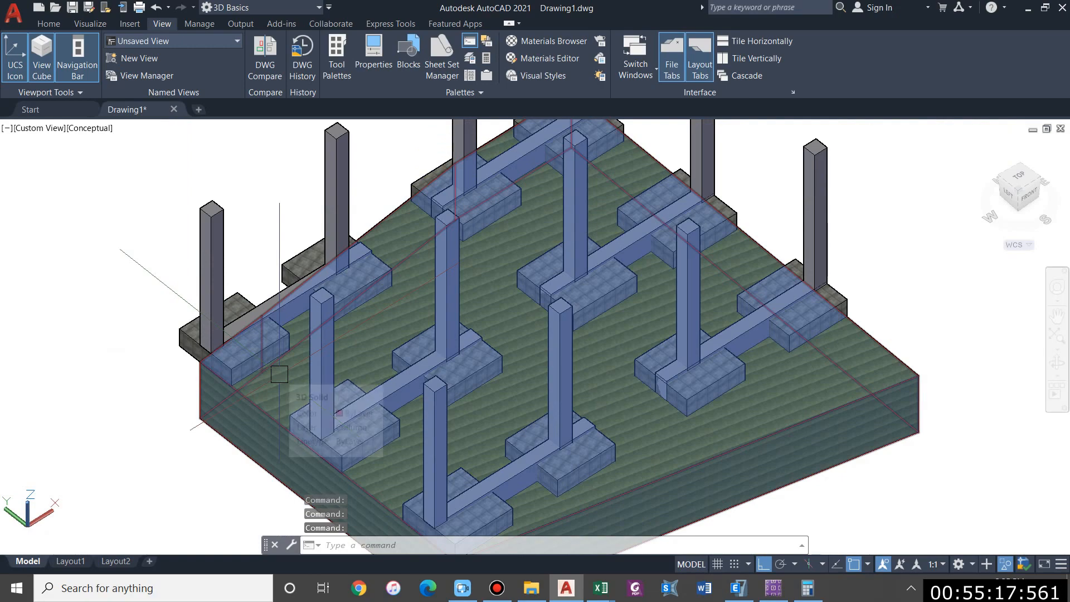
- Move the far corner strap footing's edge pad inward by half its width, from its outer corner to the side midpoint
scroll(276, 369, up, 4)
click(314, 329)
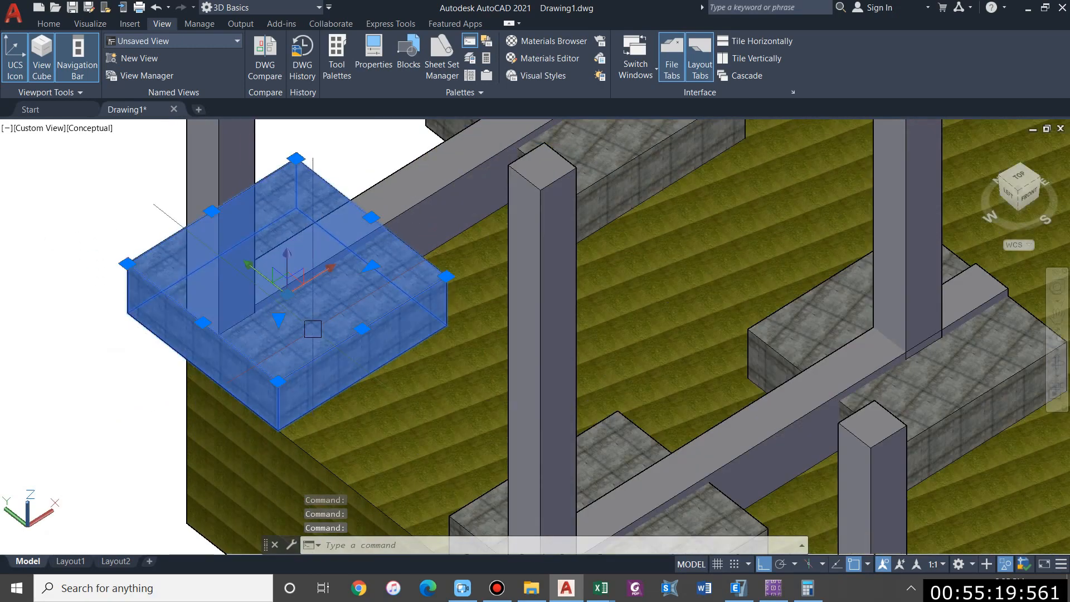
key(Return)
click(127, 263)
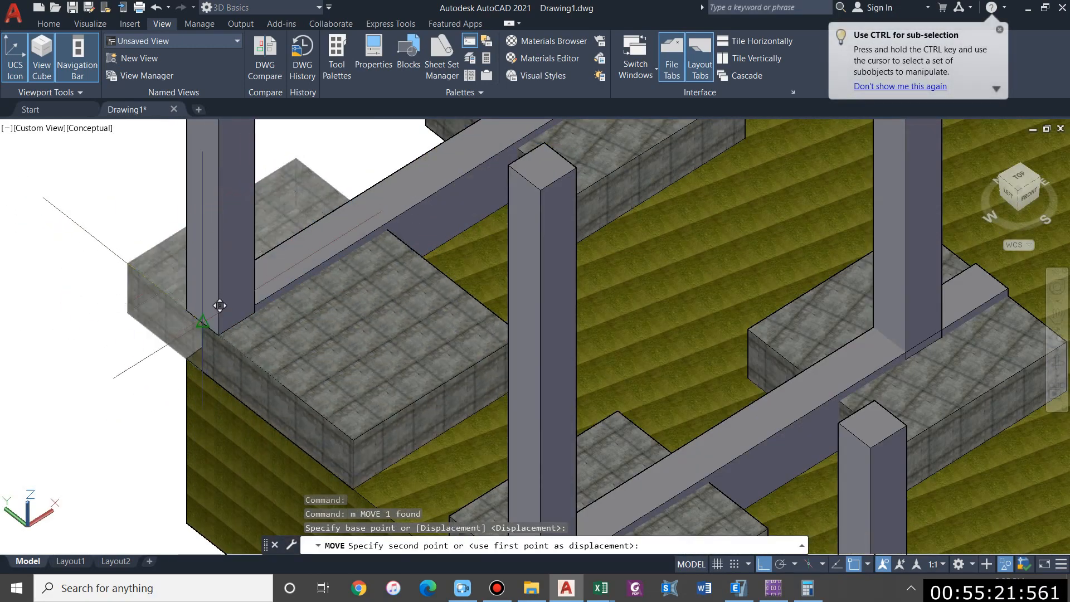
key(Escape)
- Move the inner pad of the far corner strap footing inward by half its width, matching the edge pad
shift+middle_drag(268, 329, 373, 354)
click(235, 274)
text(m)
key(Return)
click(217, 325)
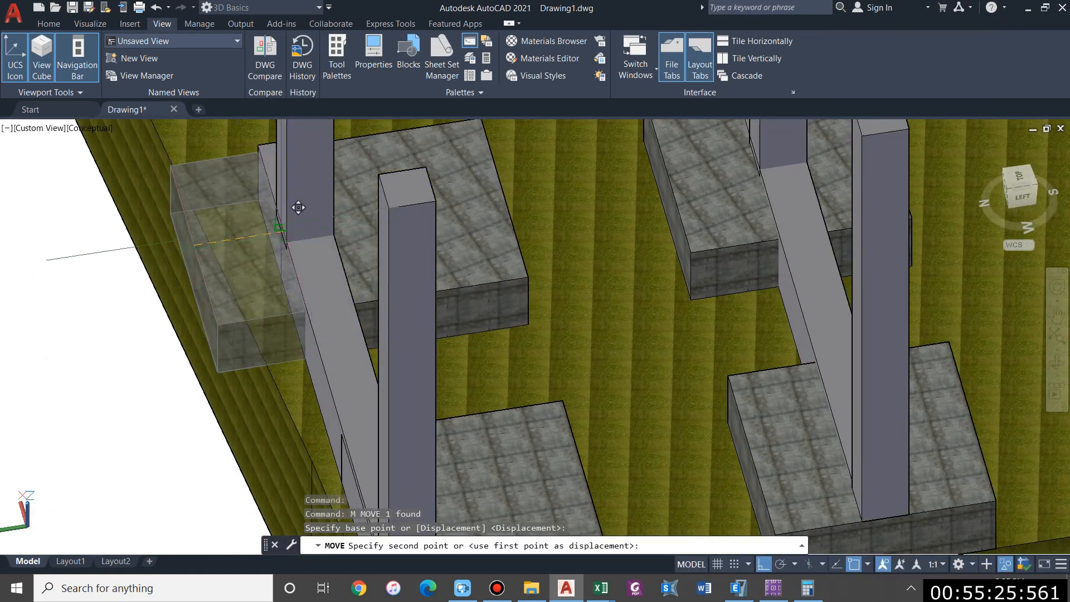
click(296, 205)
key(Escape)
- Examine how the shifted pads sit against the strap beam and compare them with the neighbouring strap footings
scroll(304, 223, down, 5)
shift+middle_drag(312, 245, 376, 308)
scroll(370, 298, up, 6)
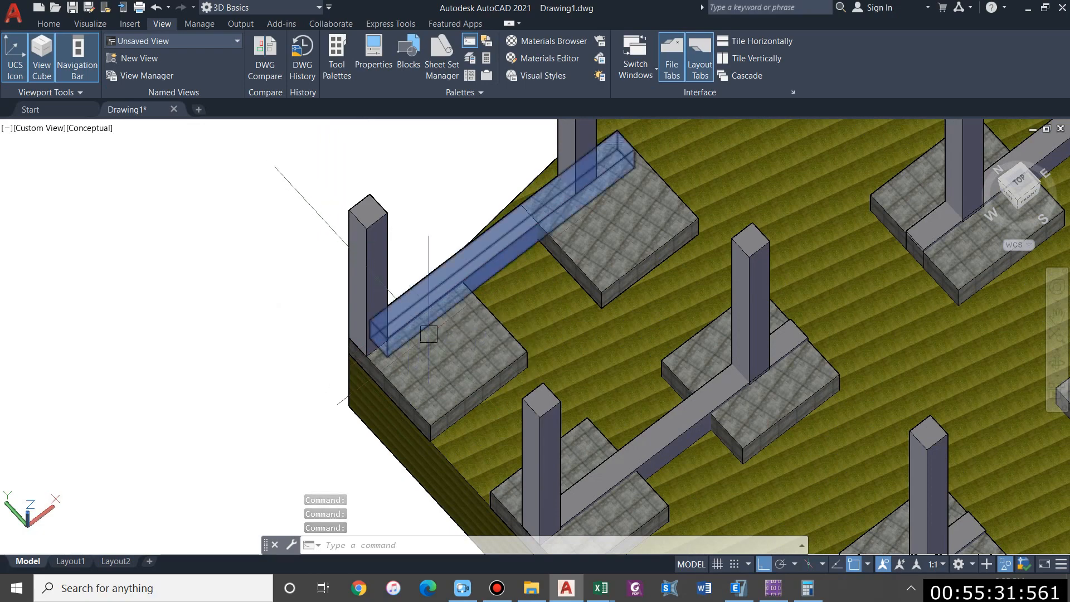
scroll(383, 348, up, 2)
shift+middle_drag(414, 339, 502, 330)
scroll(390, 195, down, 2)
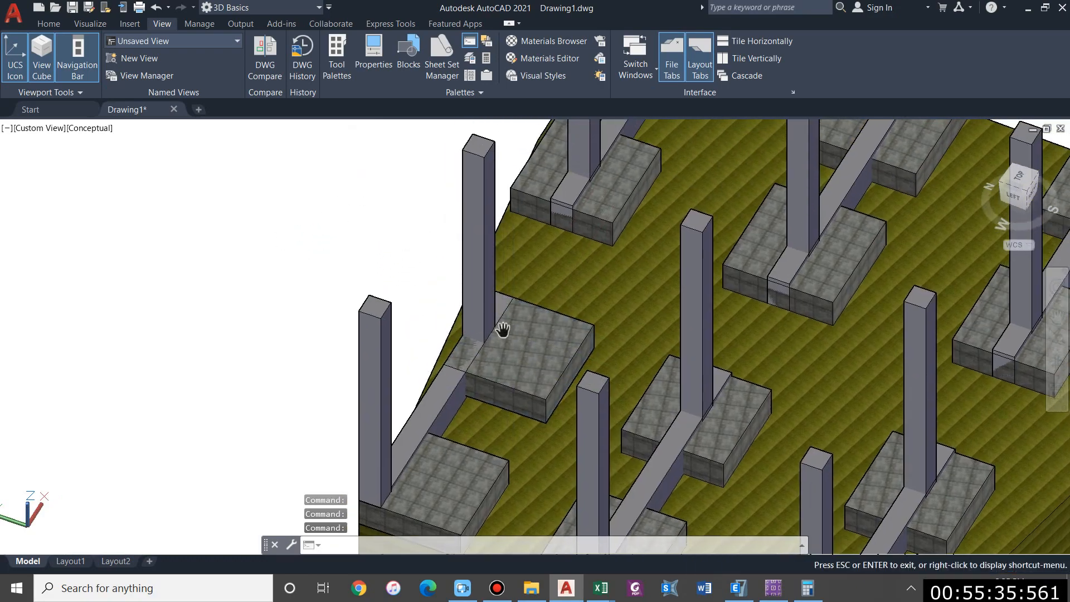
scroll(442, 263, down, 2)
scroll(435, 349, up, 4)
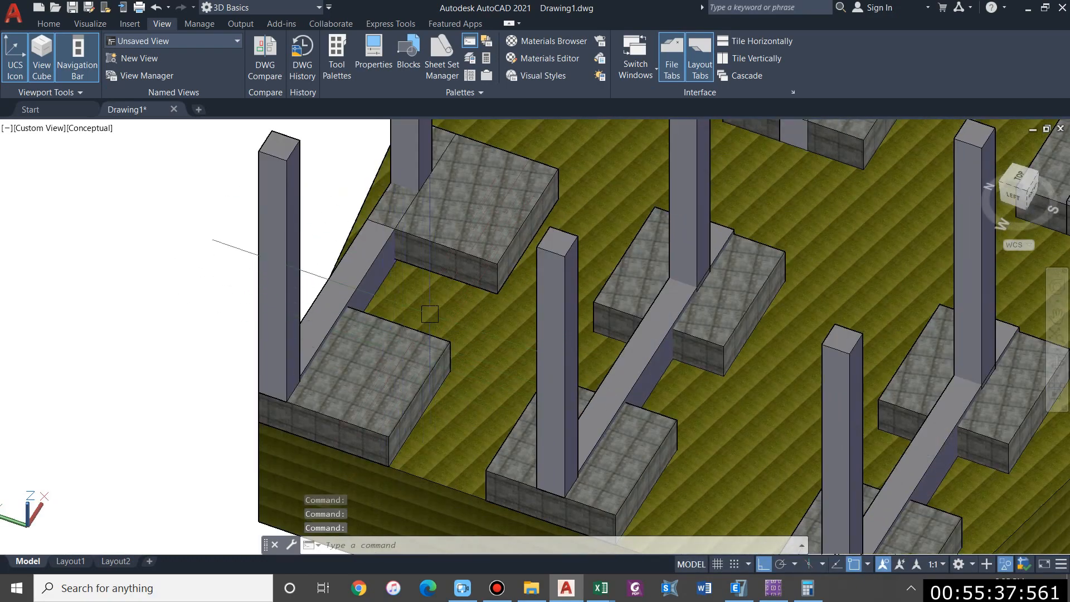
scroll(411, 377, down, 2)
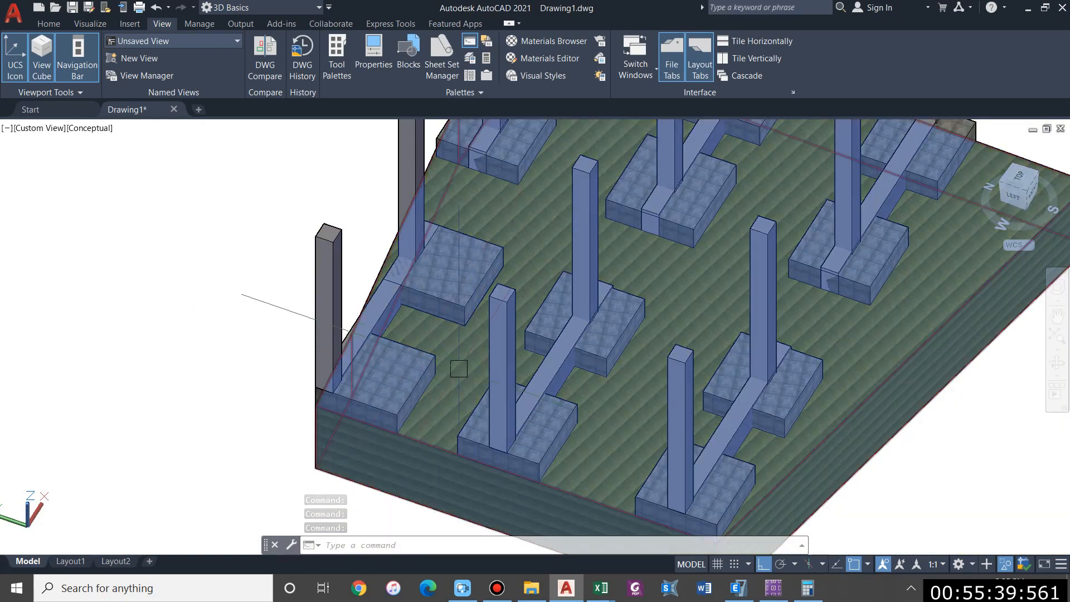
scroll(390, 328, down, 2)
middle_drag(468, 309, 453, 346)
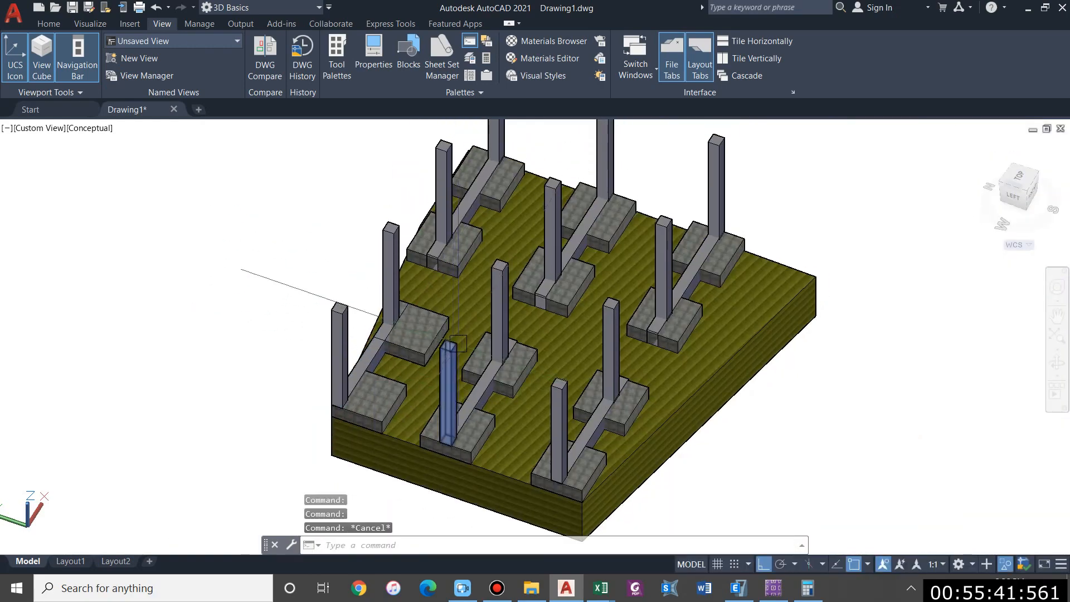
- Examine the three-column strap footings along the short edges of the green base from different angles
scroll(458, 343, down, 5)
scroll(390, 357, up, 4)
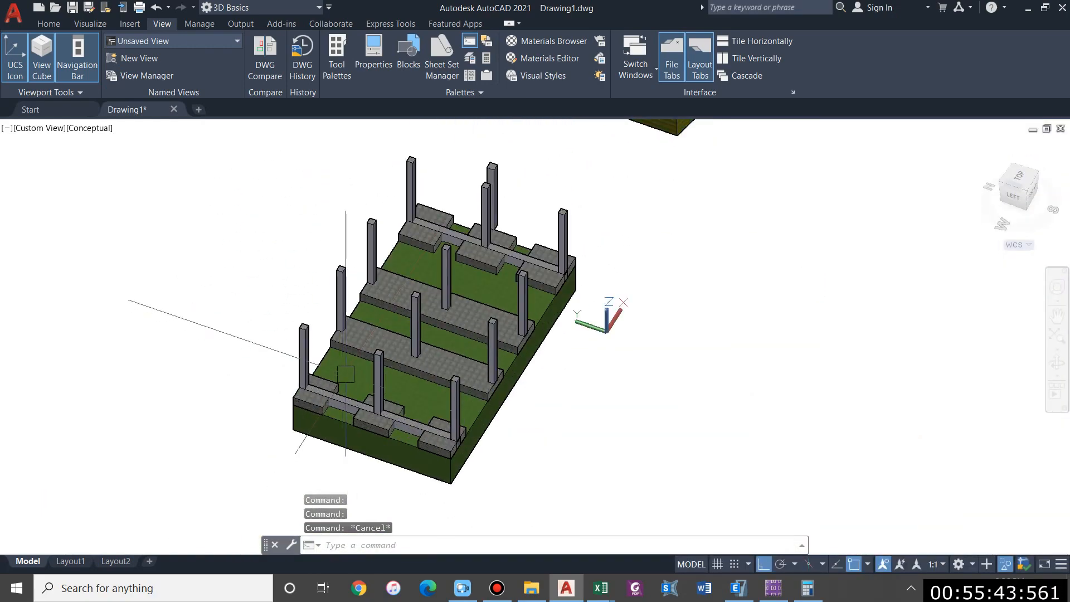
scroll(368, 401, up, 6)
middle_drag(382, 414, 427, 308)
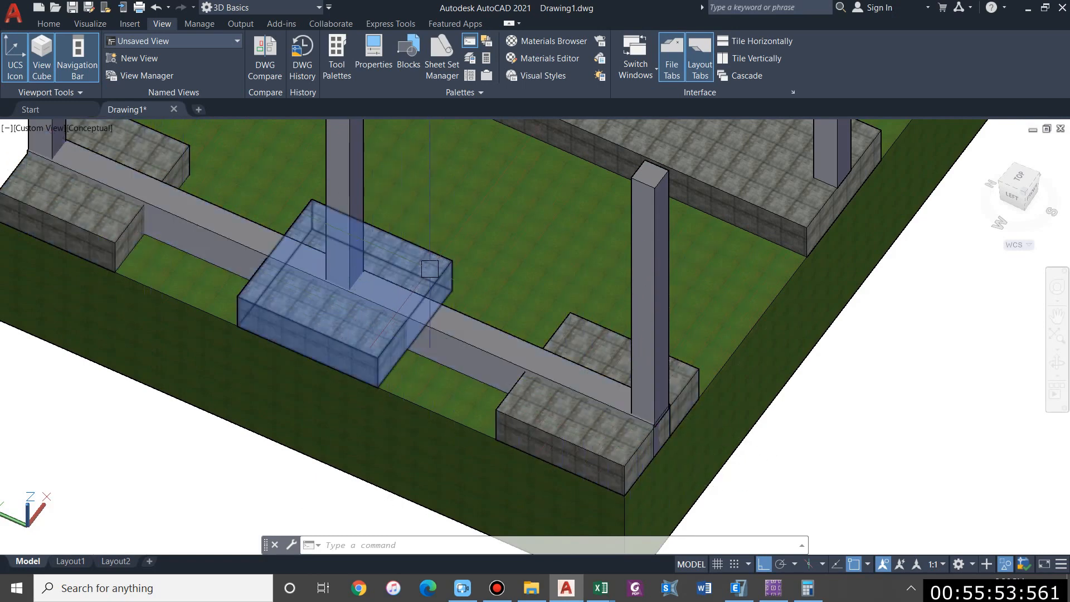
scroll(318, 359, down, 4)
key(Escape)
shift+middle_drag(523, 363, 335, 329)
scroll(275, 248, up, 4)
scroll(276, 248, down, 4)
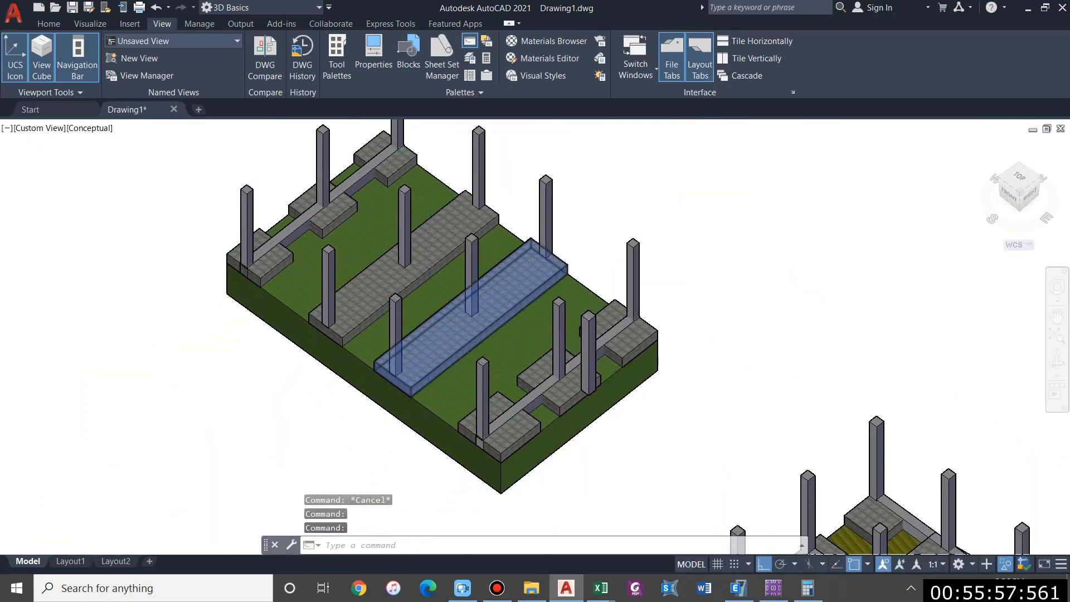
- Examine the two long combined footings in the middle of the green base against the strap footings beside them
scroll(441, 341, up, 4)
scroll(411, 363, down, 4)
middle_drag(420, 345, 460, 276)
scroll(442, 313, up, 3)
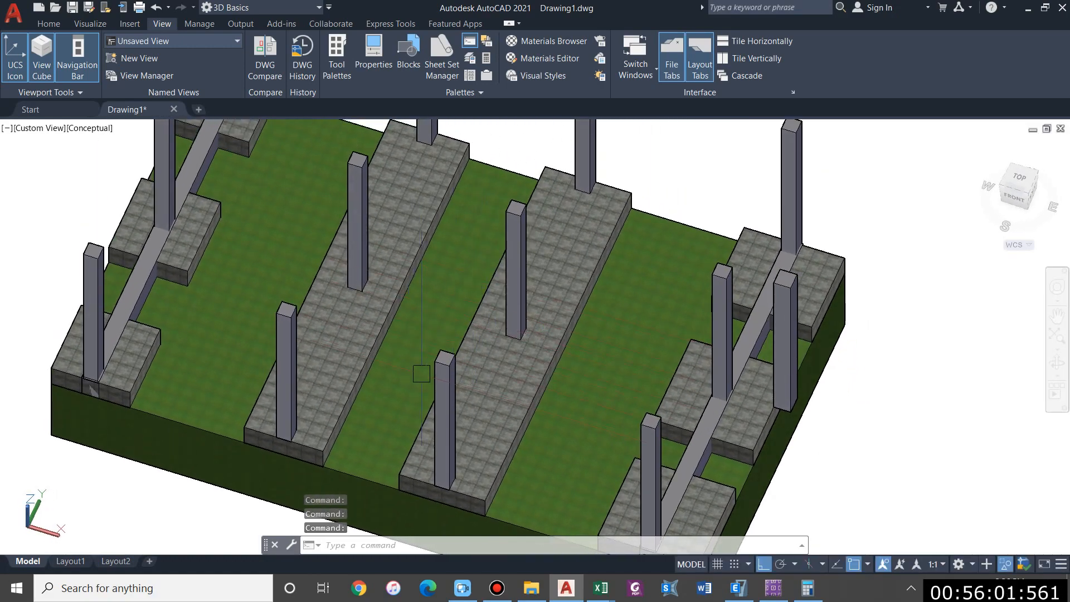
shift+middle_drag(422, 374, 381, 299)
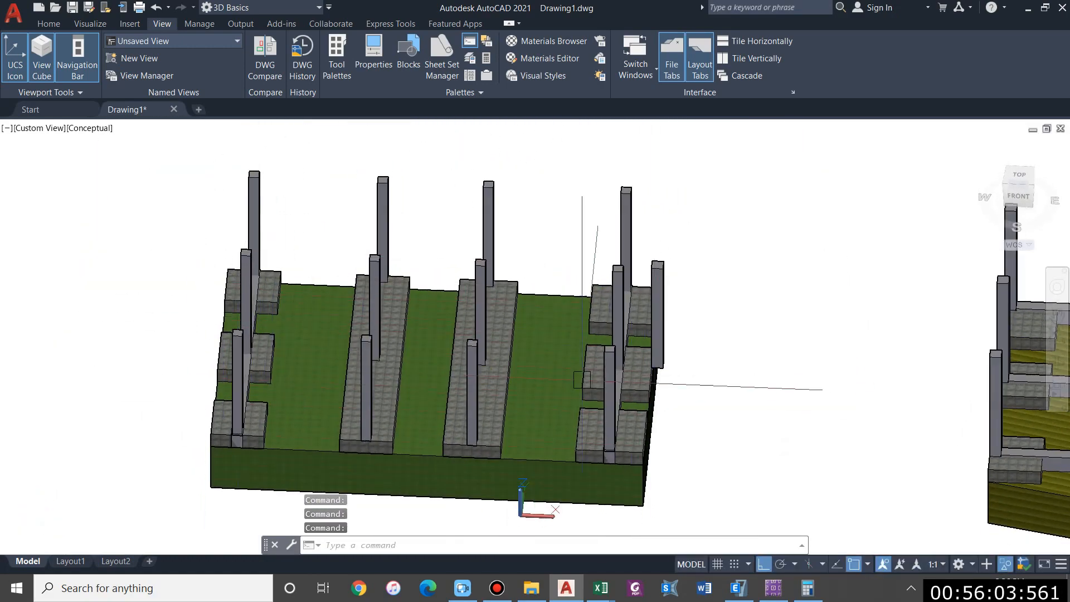
shift+middle_drag(399, 403, 404, 440)
scroll(315, 432, up, 5)
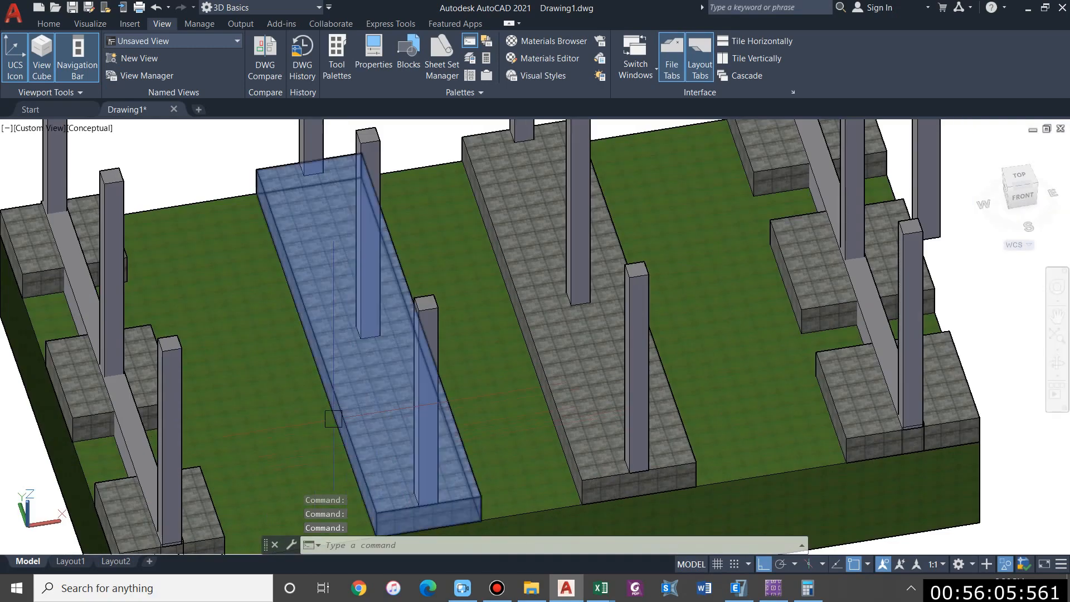
- Undo the recent view changes and object hiding to restore the mat footing on the yellow base
key(ctrl+z)
key(ctrl+z)
key(ctrl+z)
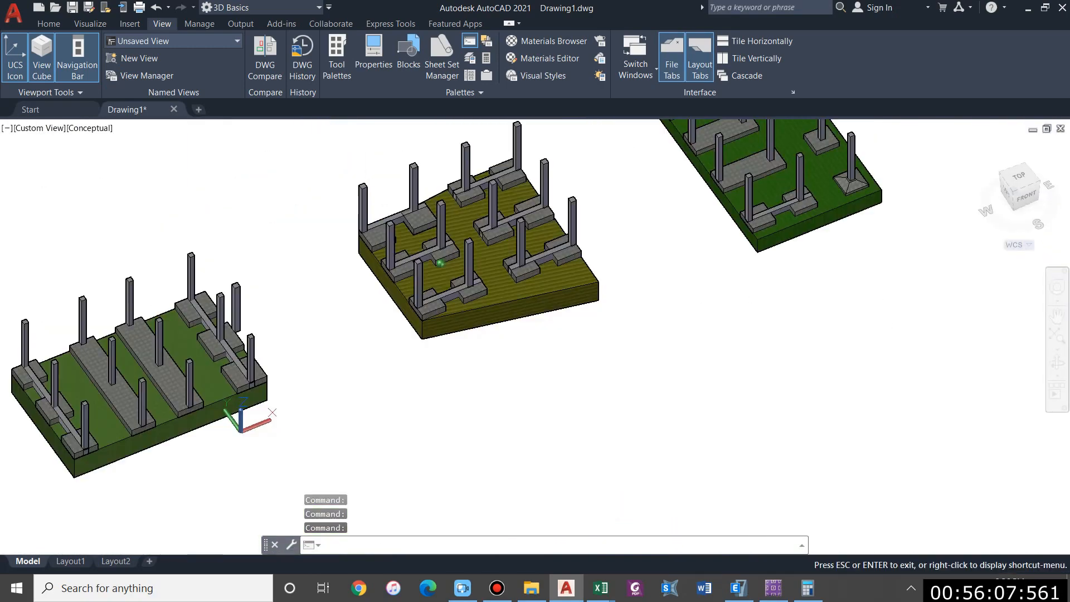
key(ctrl+z)
key(ctrl+z)
key(ctrl+z)
key(ctrl+z)
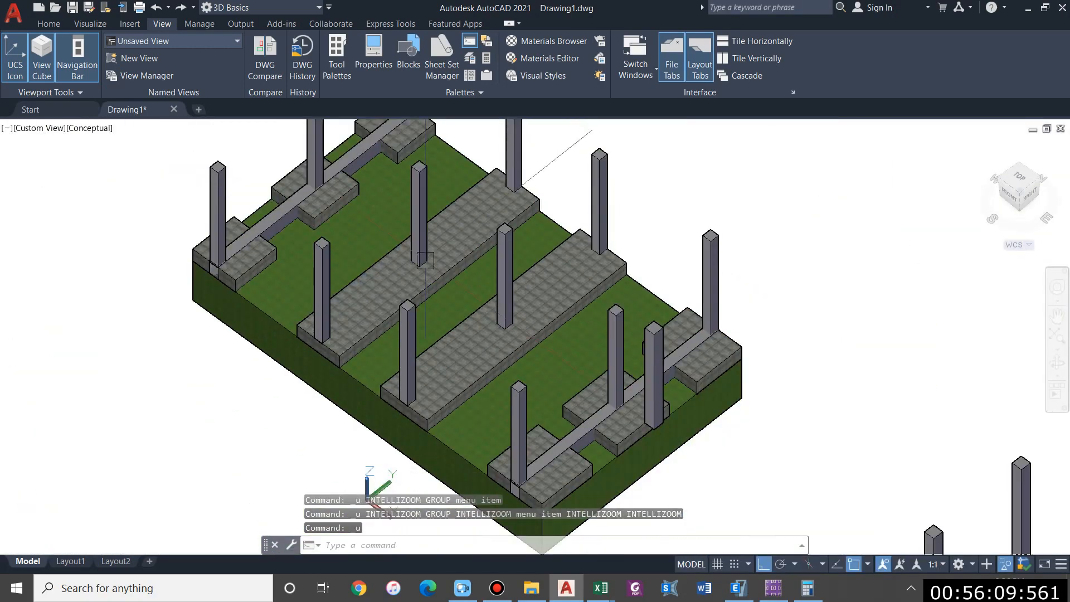
key(ctrl+z)
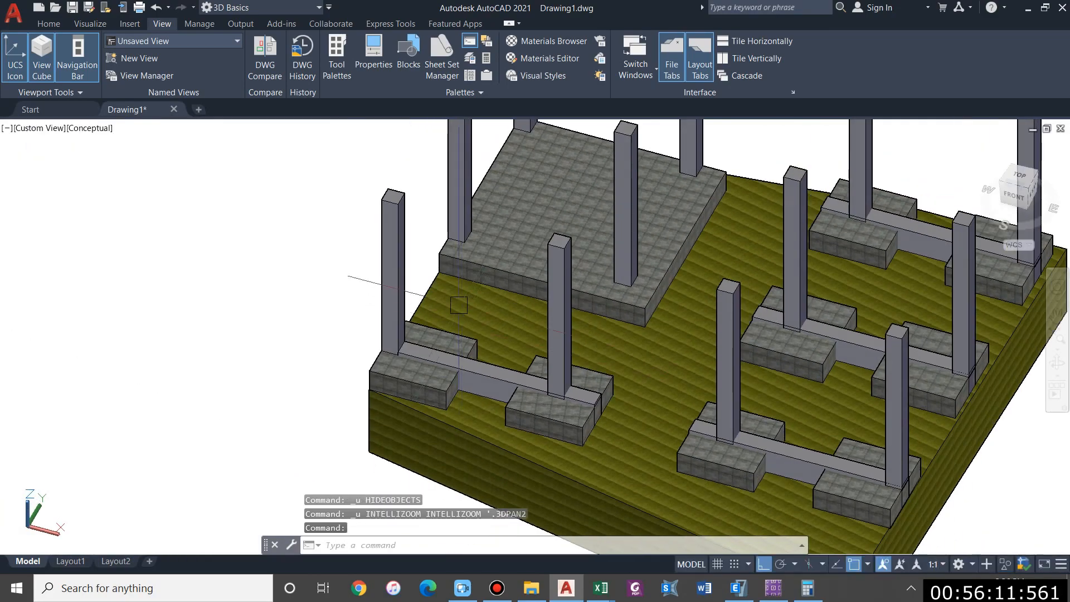
- Examine the four-column mat footing at the yellow base's corner and the strap footings beside it from different angles
scroll(436, 304, down, 2)
shift+middle_drag(436, 339, 561, 354)
scroll(513, 305, up, 2)
shift+middle_drag(486, 281, 479, 301)
scroll(479, 278, up, 2)
shift+middle_drag(441, 253, 491, 290)
text(``)
key(Escape)
scroll(496, 295, down, 2)
shift+middle_drag(513, 318, 585, 320)
scroll(385, 262, up, 2)
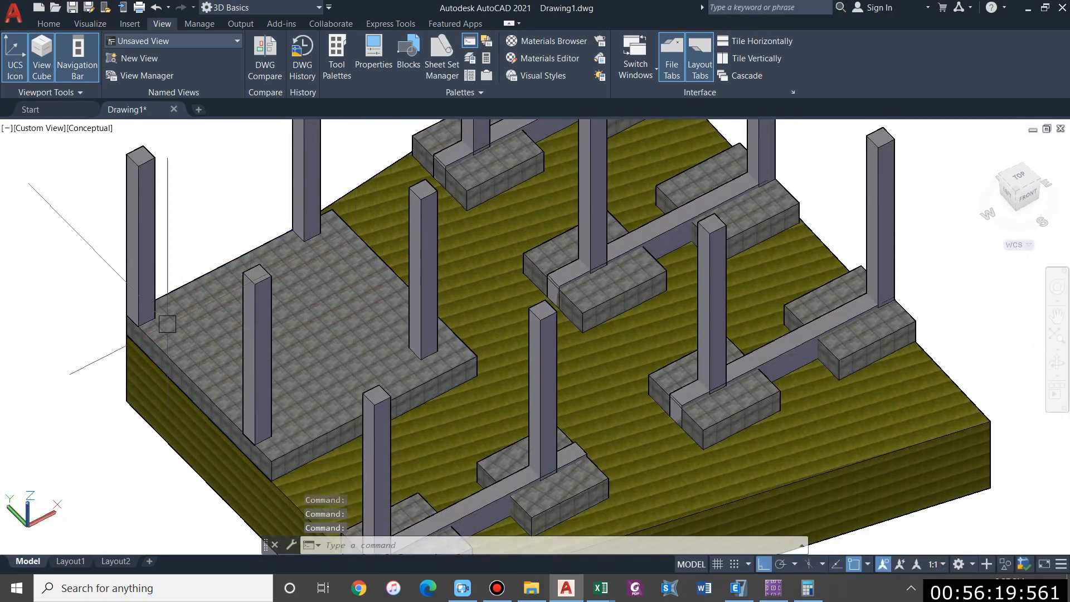
scroll(163, 323, up, 3)
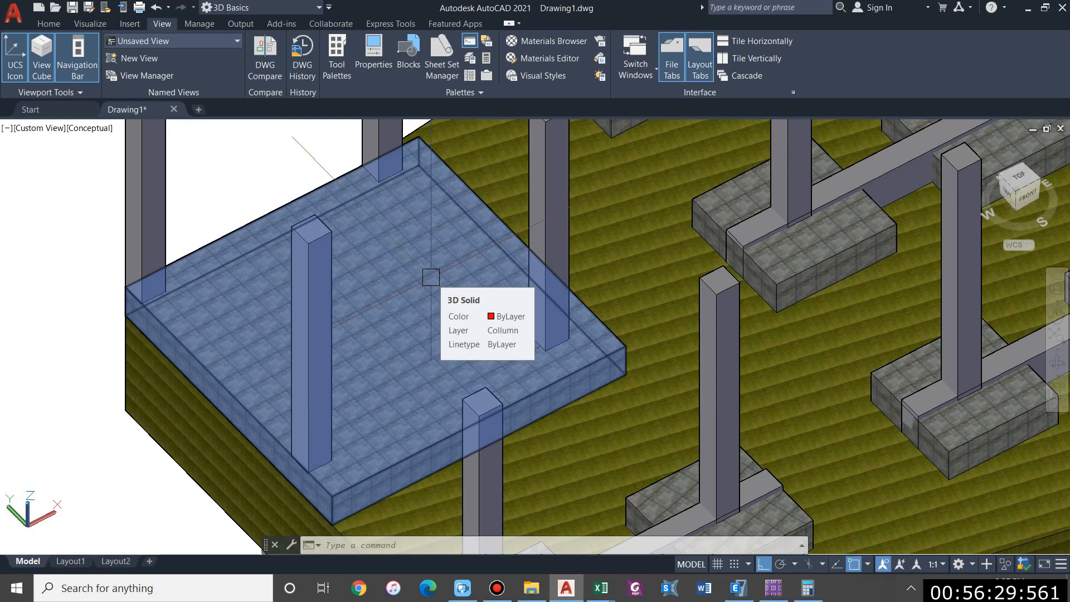
middle_drag(431, 277, 404, 256)
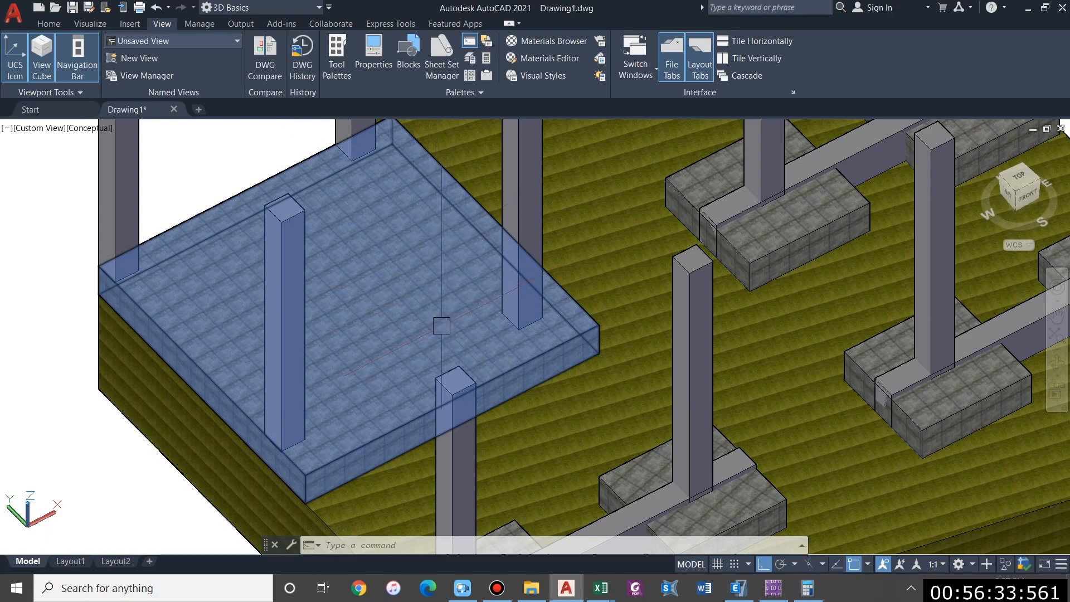
scroll(189, 268, down, 5)
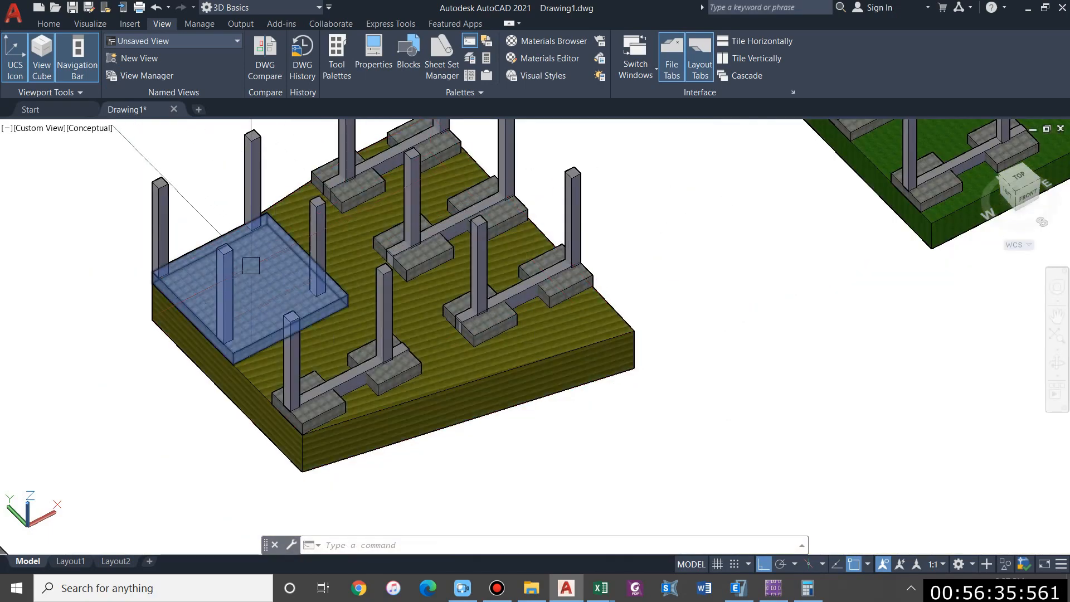
scroll(251, 265, up, 2)
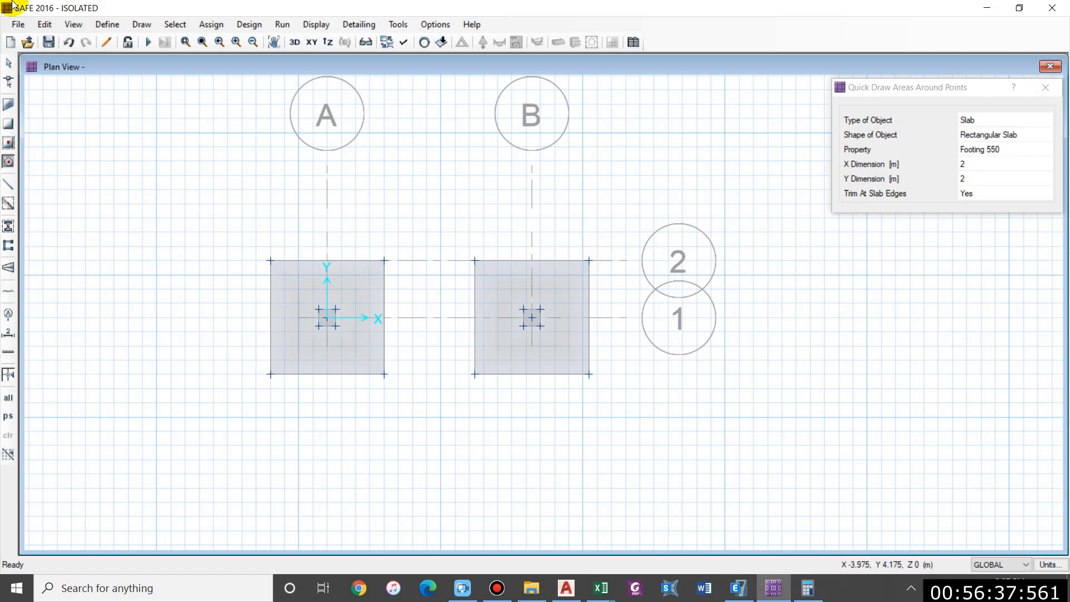
- Switch to SAFE, delete both isolated footings, and set the Y ordinate of grid line 2 to 3.6 m
mouse_move(615, 387)
mouse_down()
mouse_move(472, 284)
mouse_move(191, 204)
mouse_up()
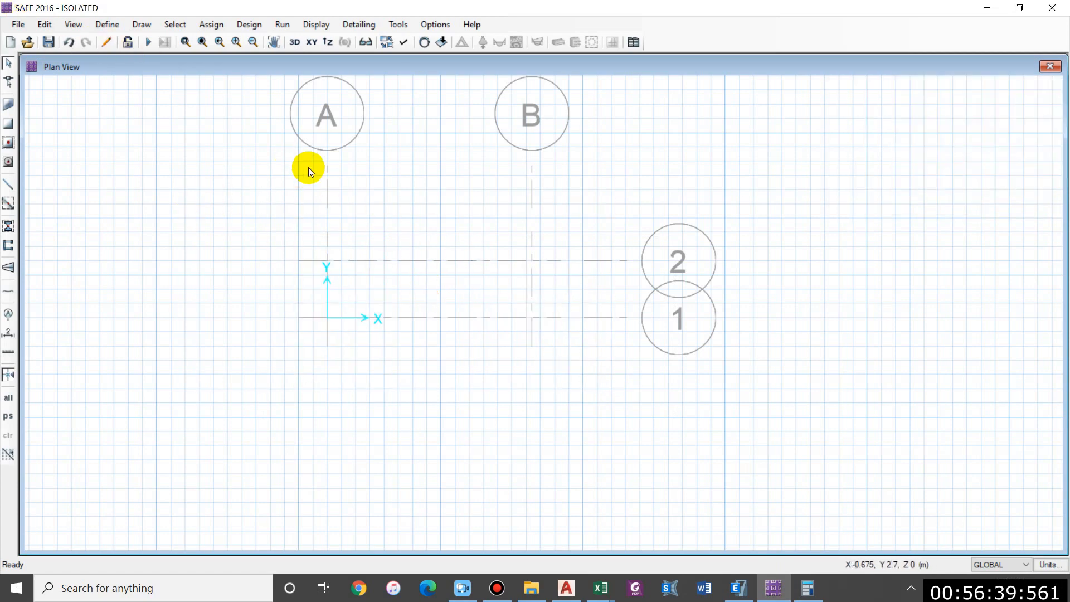
right_click(539, 259)
click(539, 258)
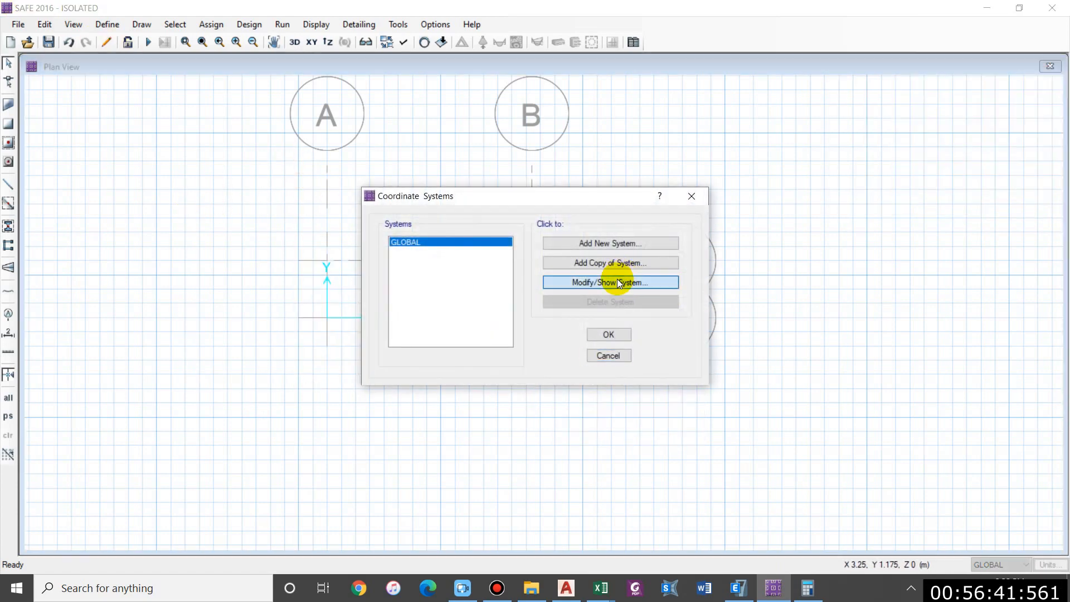
click(617, 283)
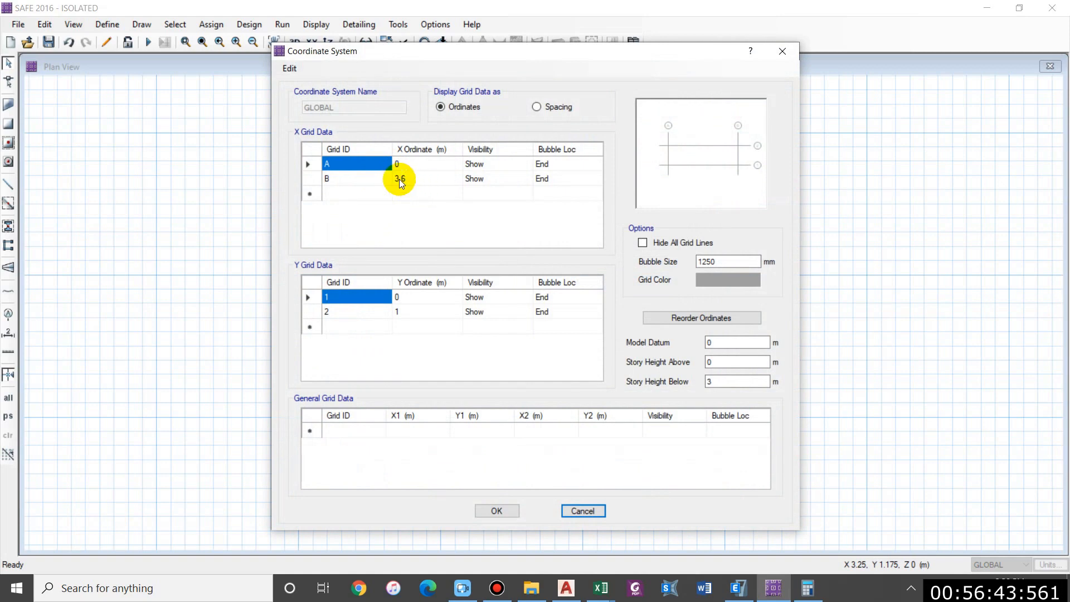
text(3.)
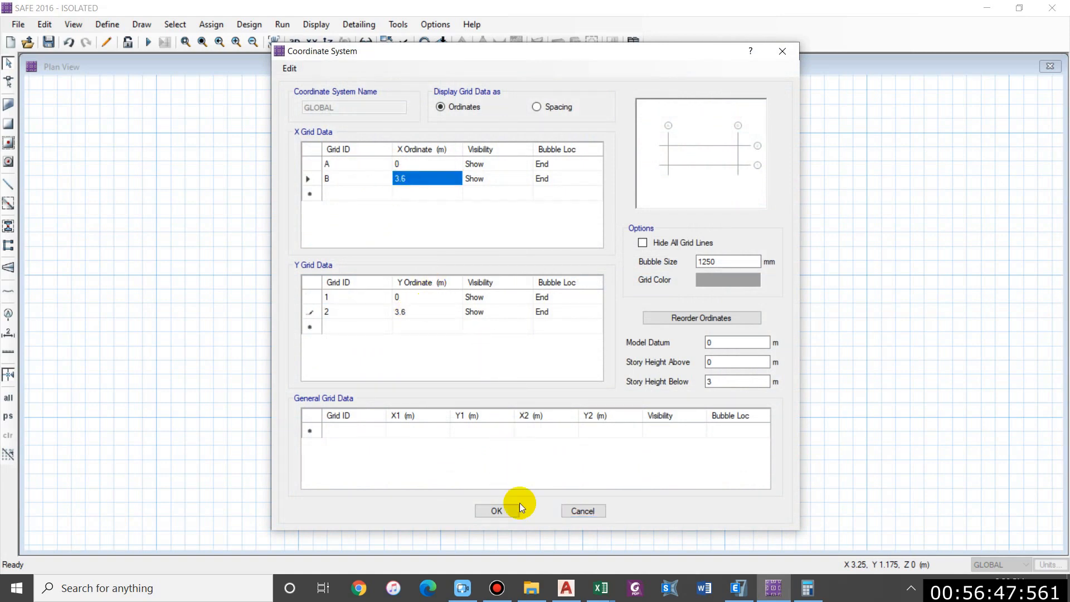
text(6)
click(495, 511)
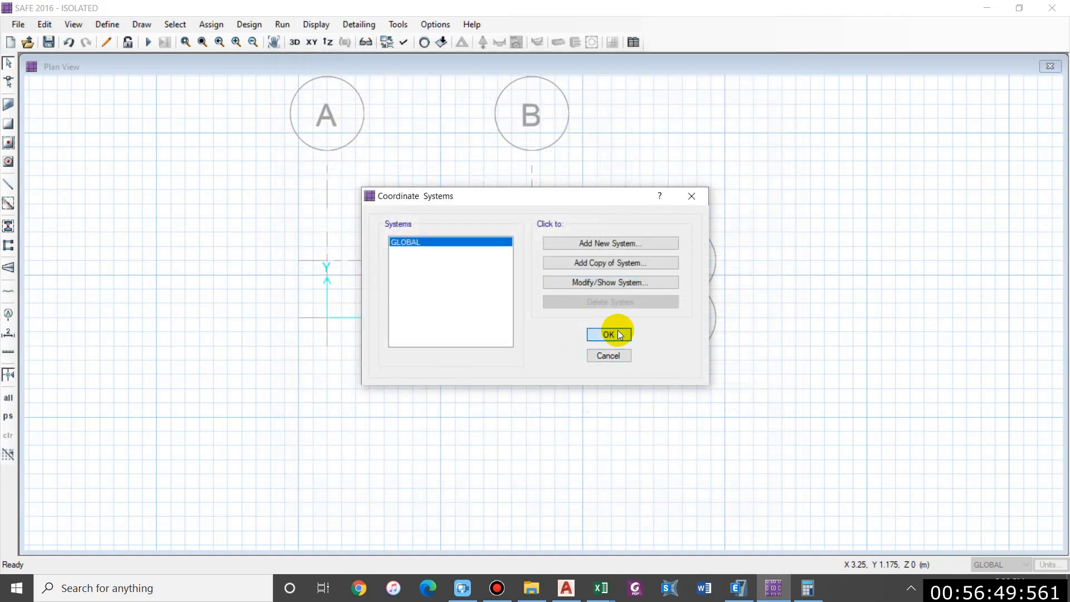
click(616, 331)
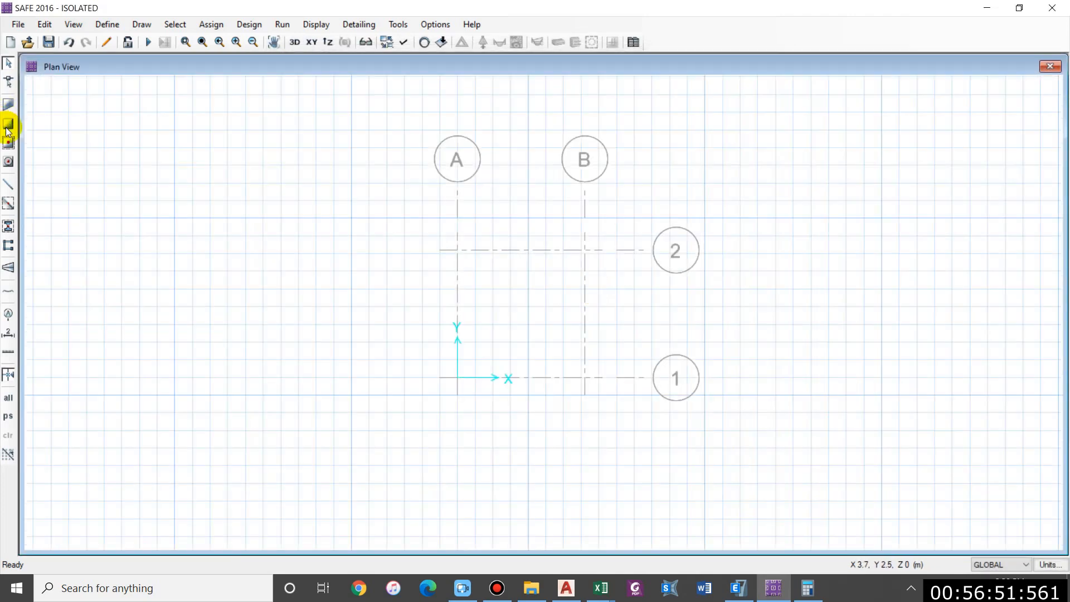
- Draw a 3.6 m by 3.6 m rectangular Footing 550 slab from grid point A-2 to B-1
click(8, 124)
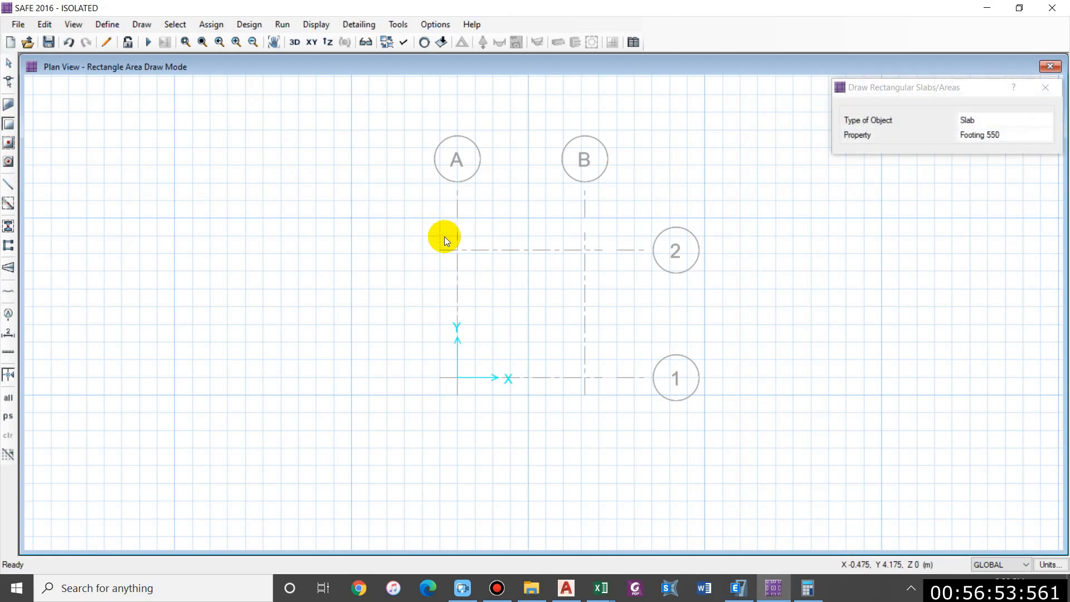
mouse_move(456, 252)
mouse_down()
mouse_move(534, 349)
mouse_move(584, 380)
mouse_move(619, 369)
mouse_up()
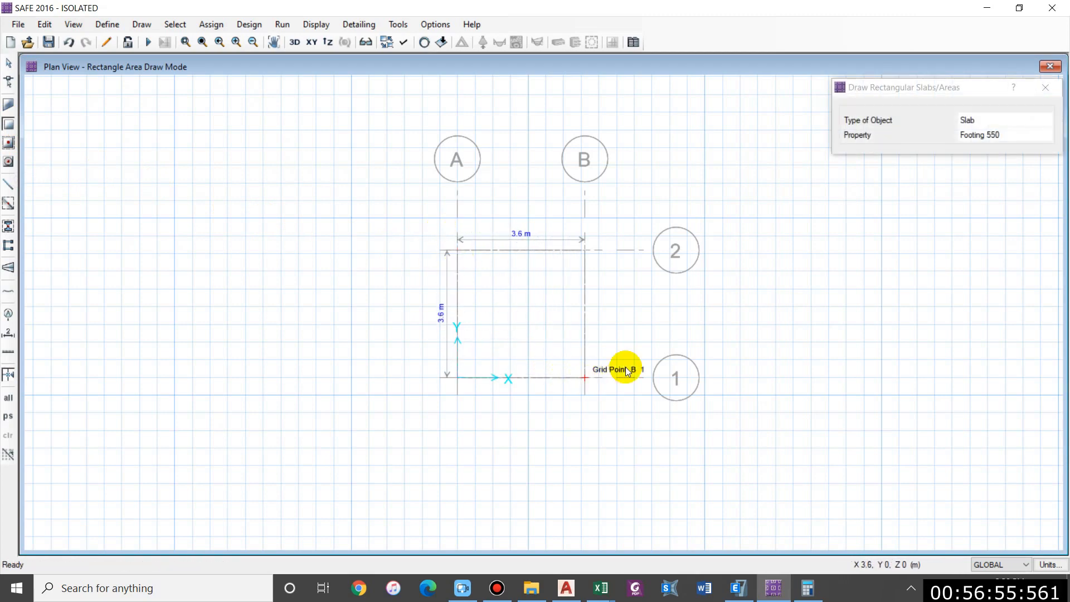
scroll(547, 226, up, 1)
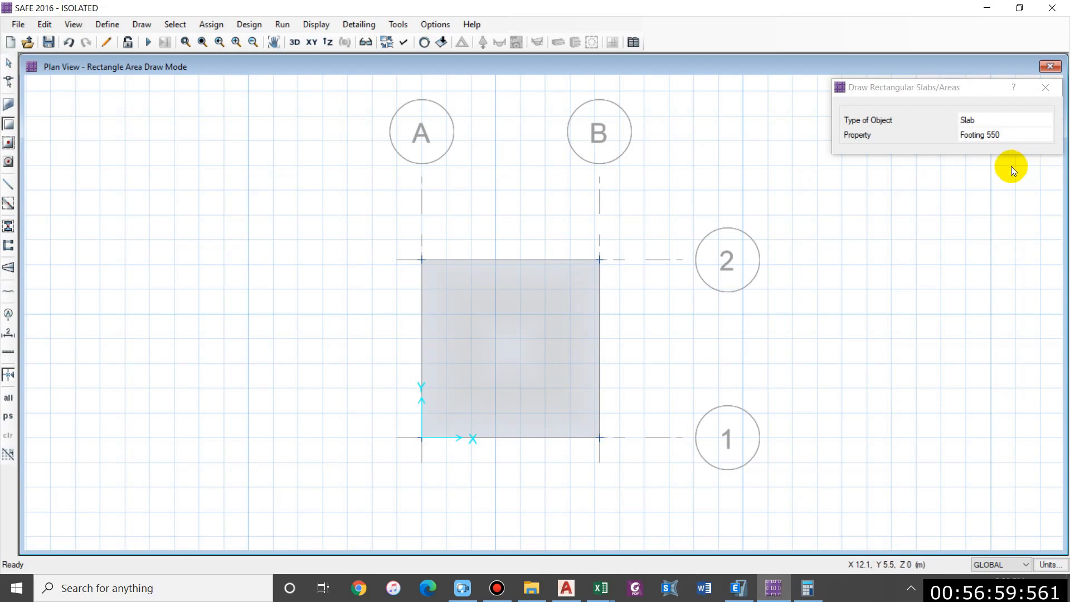
- Place 0.3 m by 0.3 m rectangular Stiff slab areas around all four grid intersections
click(9, 161)
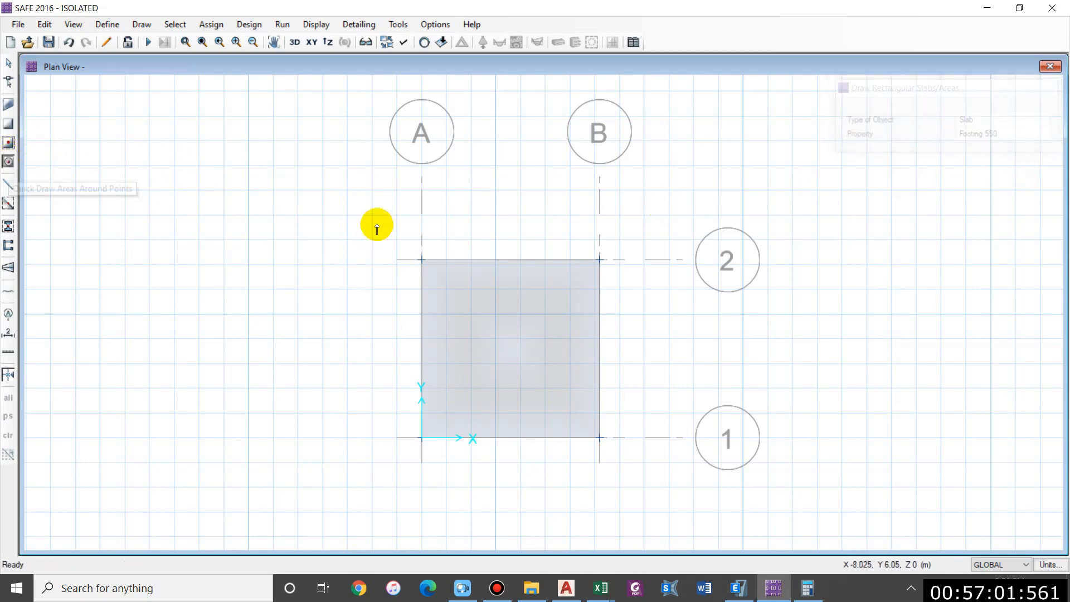
click(997, 162)
text(.3)
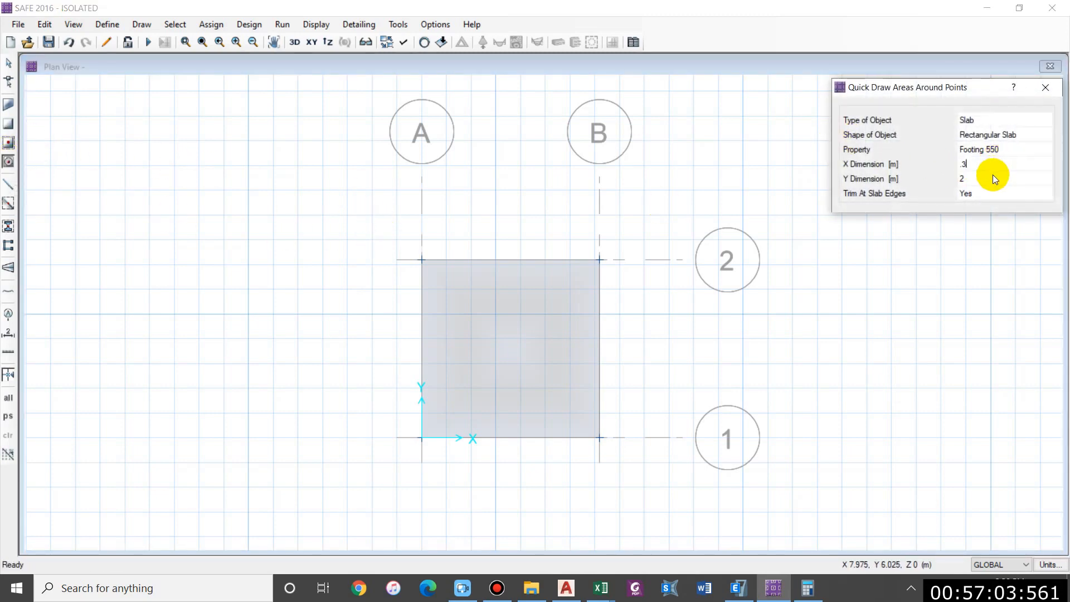
click(984, 180)
text(.3)
key(Tab)
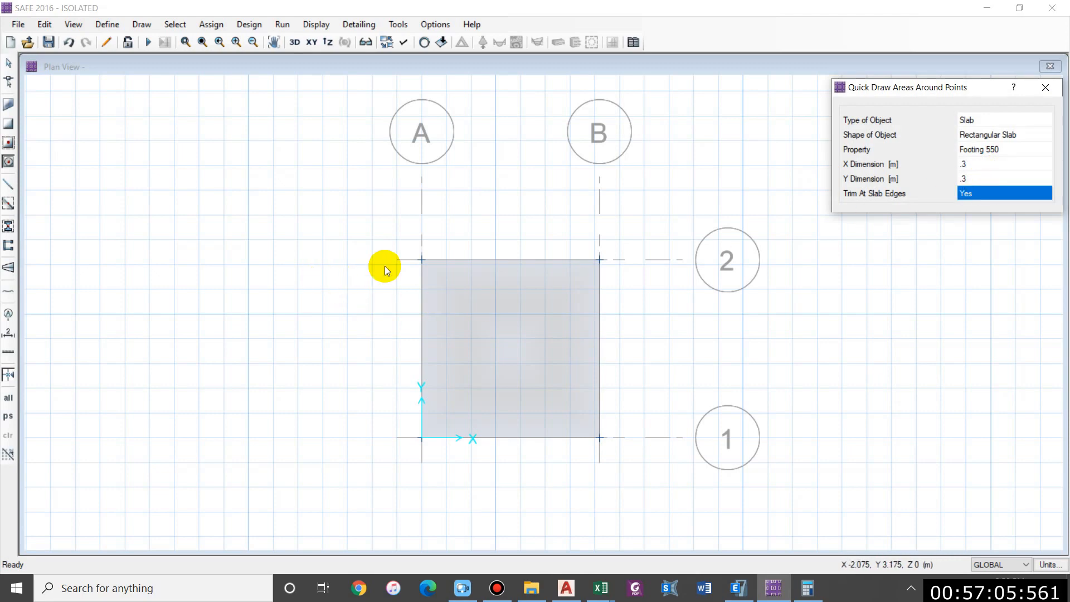
click(1020, 146)
click(1019, 147)
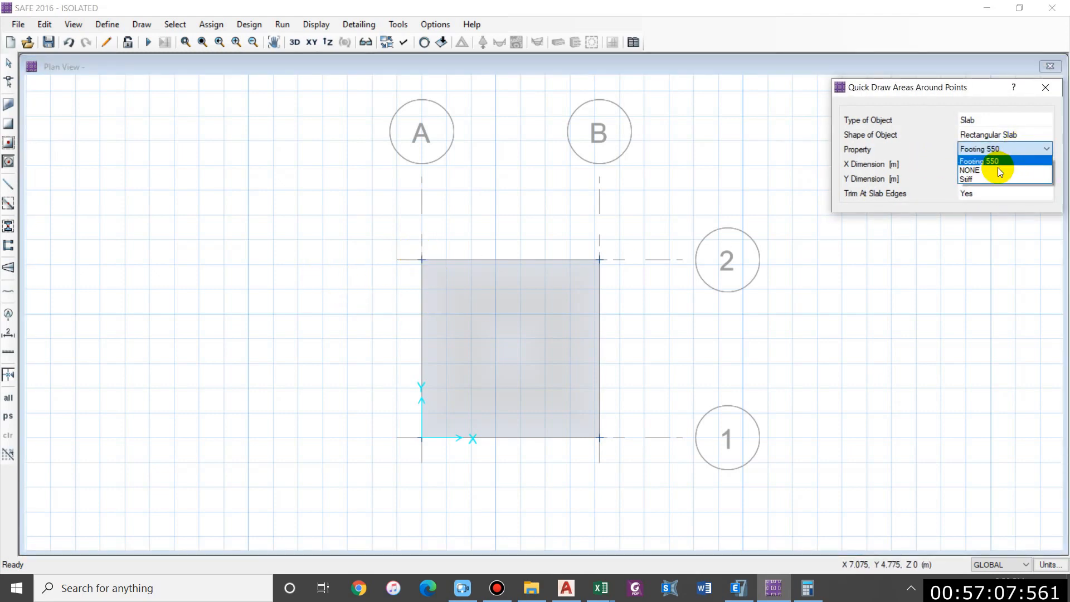
click(994, 178)
click(422, 260)
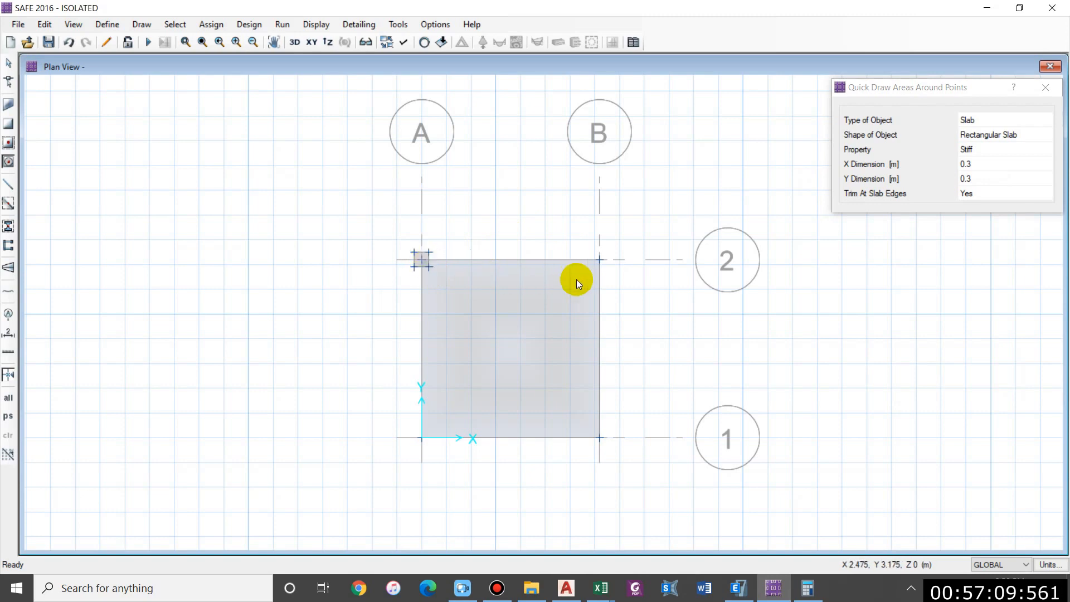
click(607, 259)
click(601, 436)
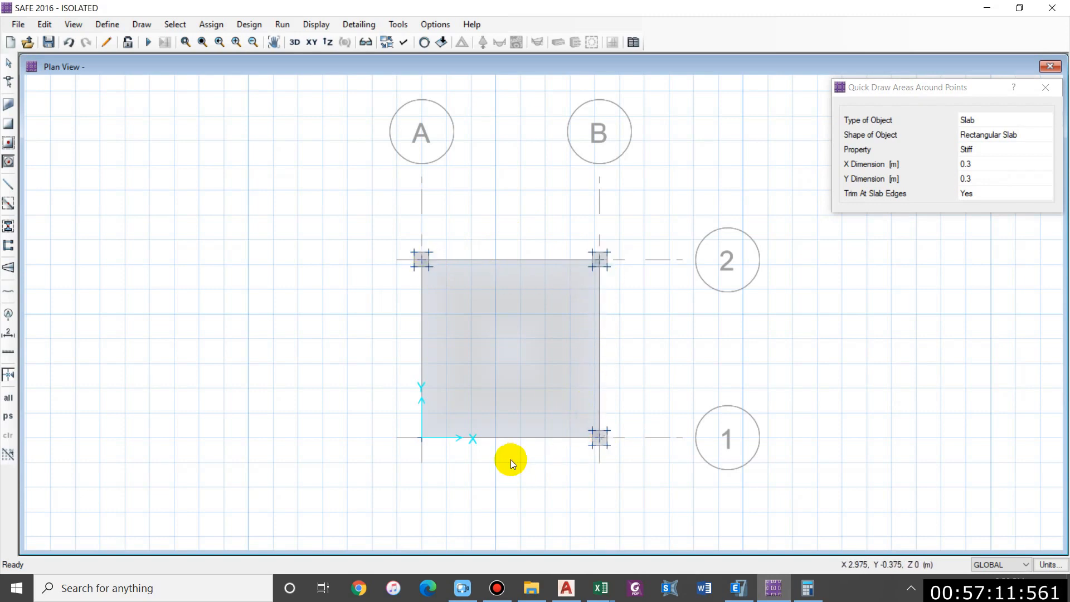
key(Escape)
- Reshape the footing slab so that all four edges align with the outer faces of the corner stiff areas
click(483, 268)
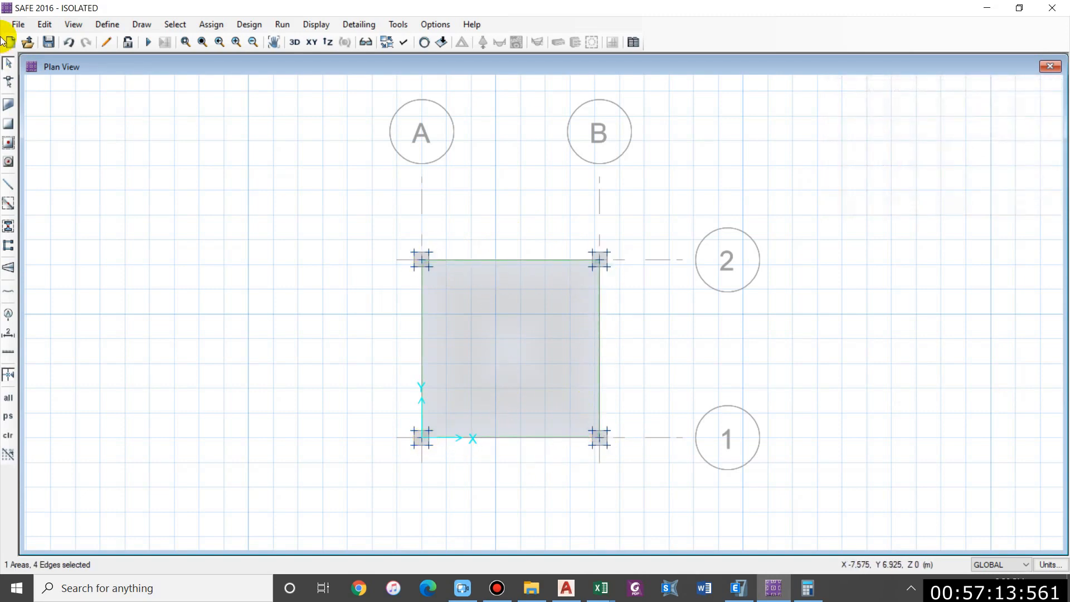
click(8, 78)
click(493, 293)
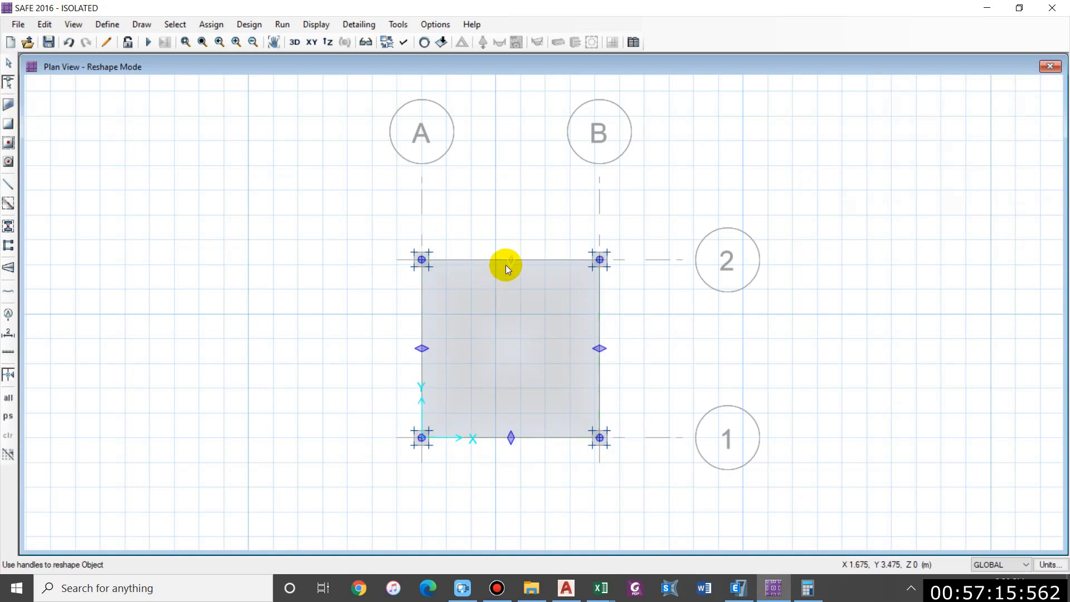
drag(552, 261, 430, 251)
drag(509, 440, 435, 445)
drag(423, 355, 417, 272)
drag(600, 344, 607, 263)
key(Escape)
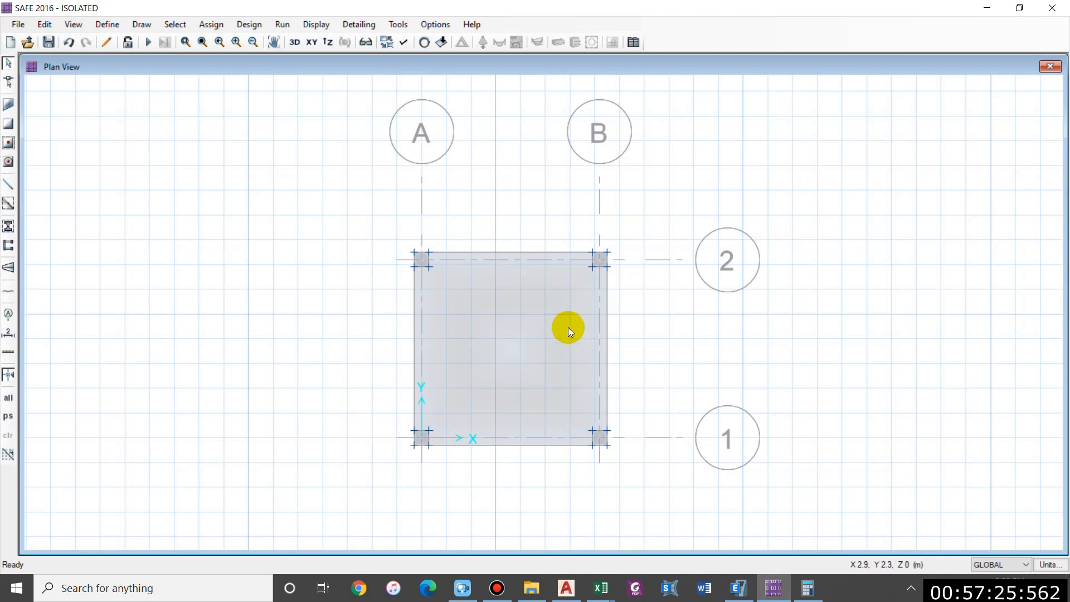
- Draw point objects with zero plan offset at the centres of the stiff areas for the column loads
middle_drag(626, 438, 626, 361)
middle_drag(619, 287, 632, 360)
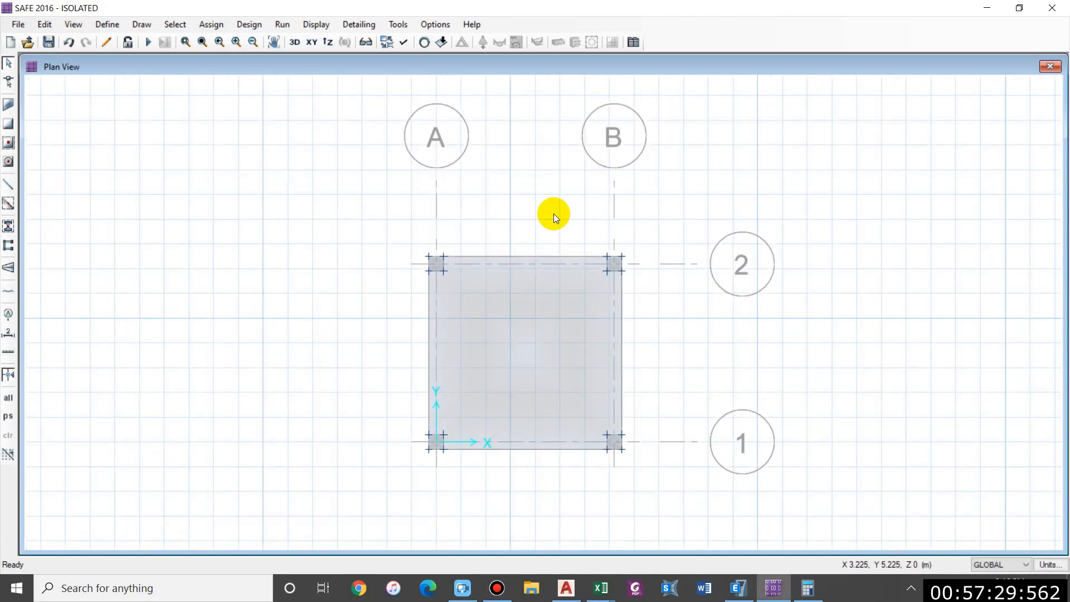
middle_drag(580, 262, 543, 255)
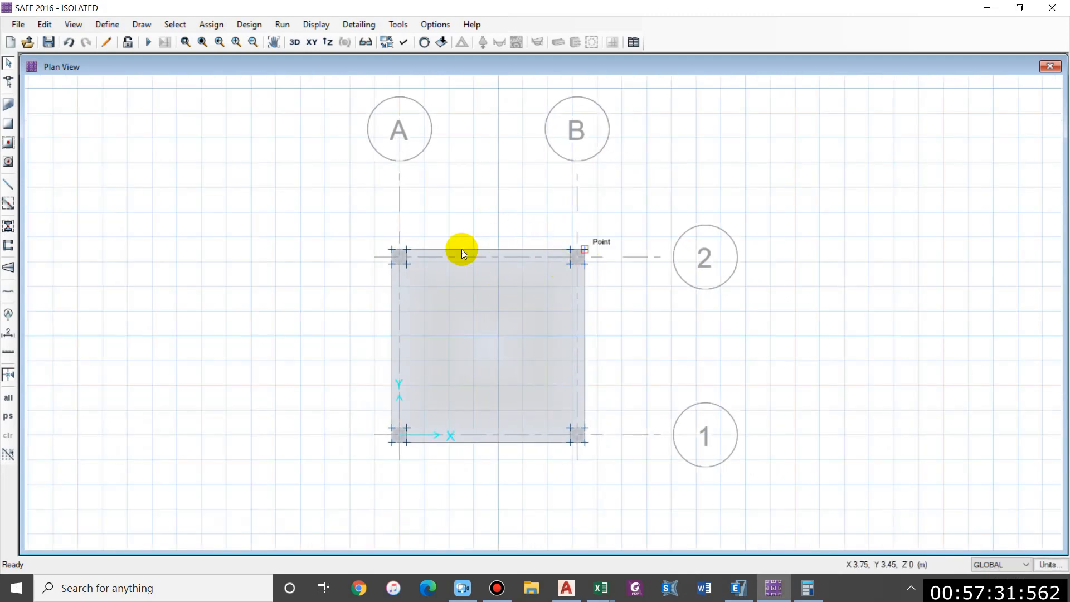
middle_drag(566, 356, 509, 350)
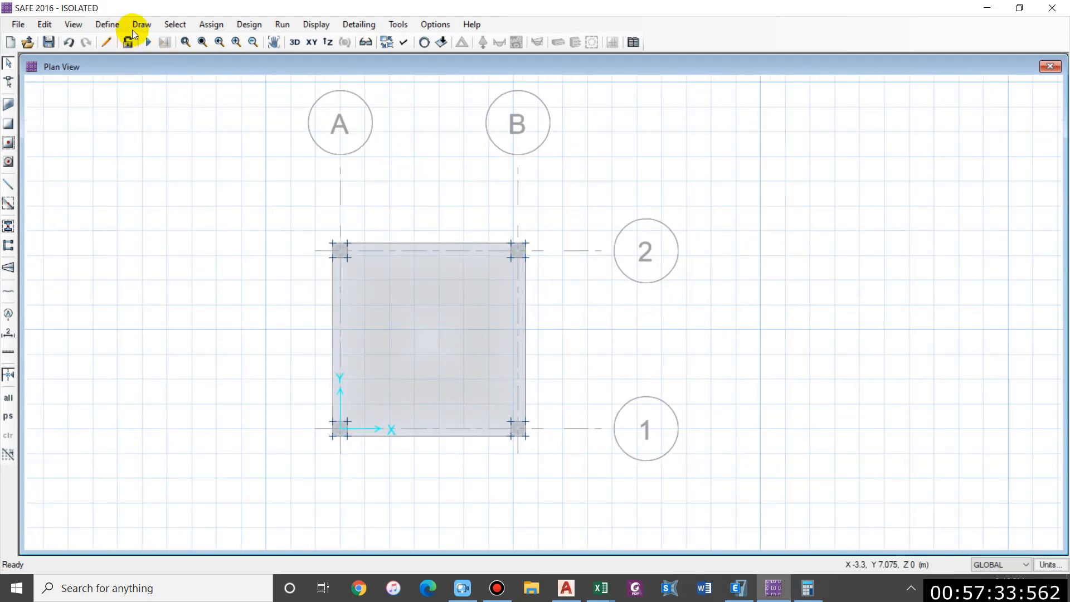
click(141, 24)
click(186, 241)
scroll(349, 266, up, 3)
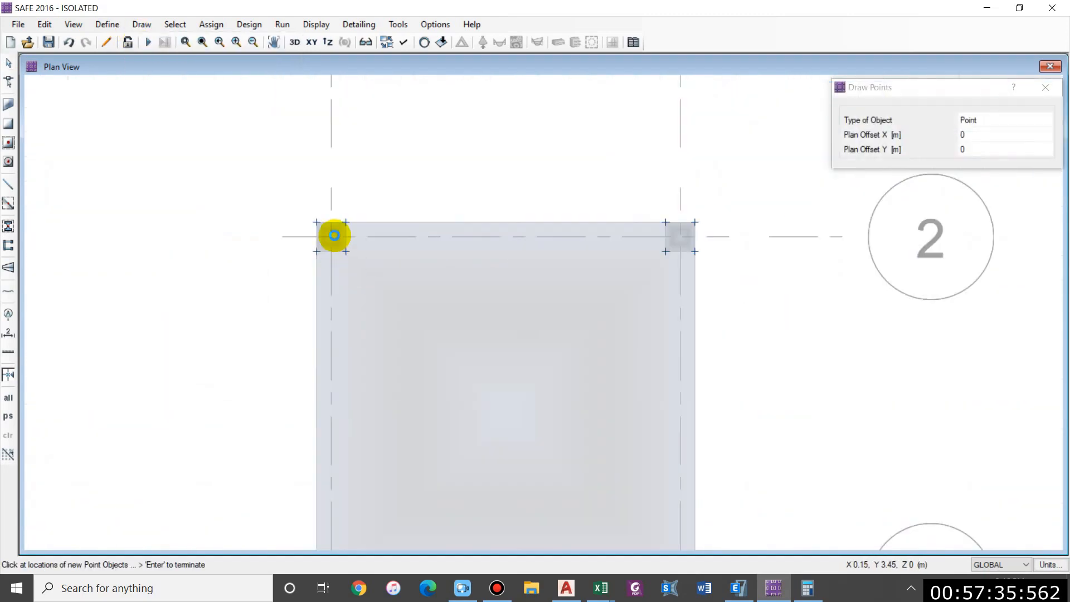
click(332, 236)
click(679, 237)
middle_drag(536, 446, 492, 327)
click(638, 466)
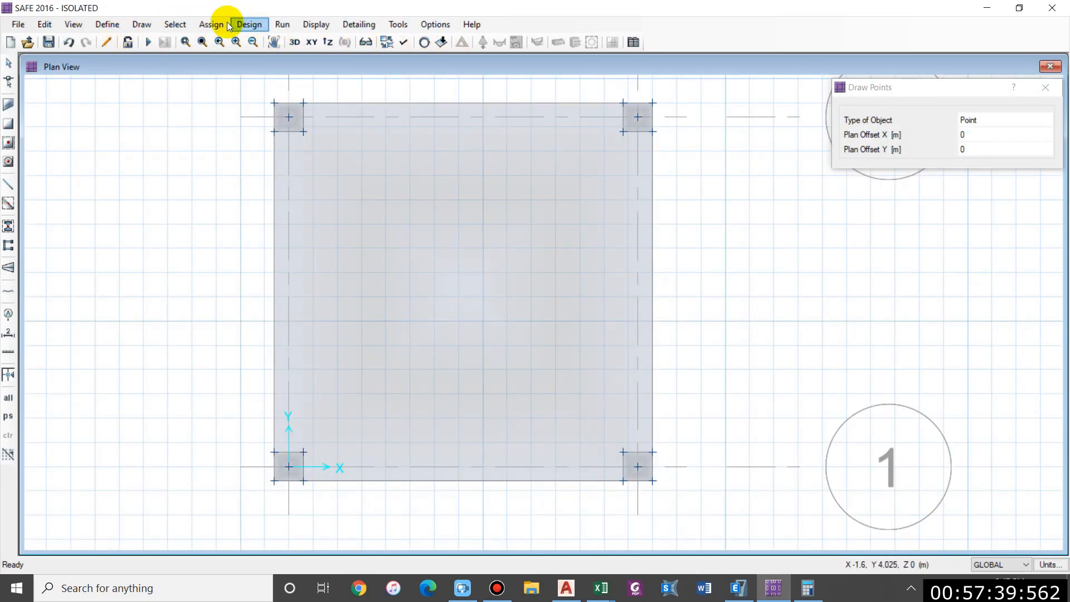
key(Escape)
- Assign the SOIL1 soil subgrade property to the footing slab
click(356, 162)
click(213, 32)
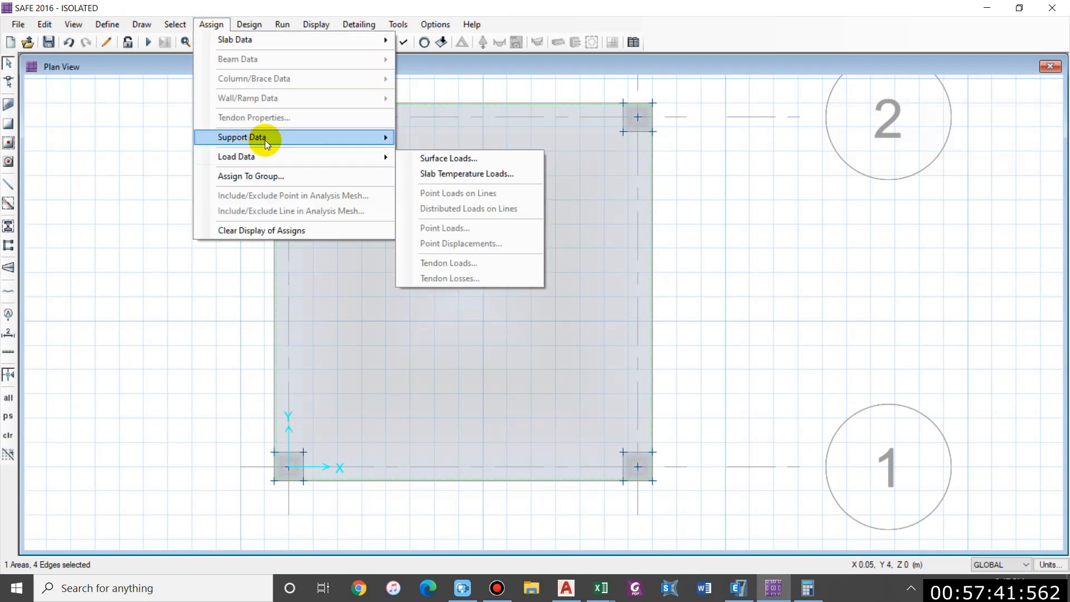
mouse_move(266, 139)
click(450, 144)
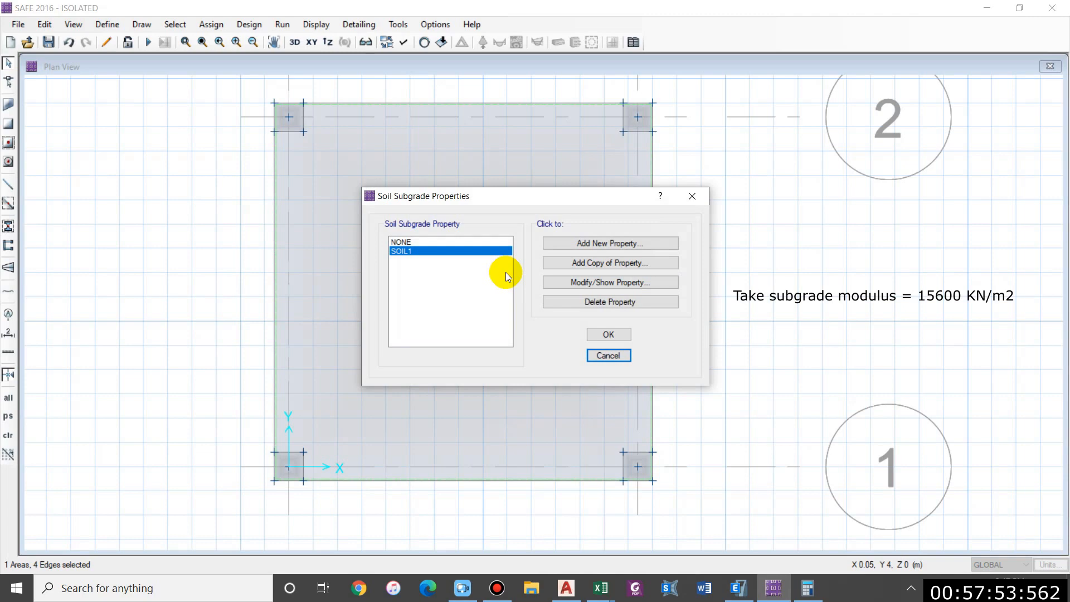
click(607, 335)
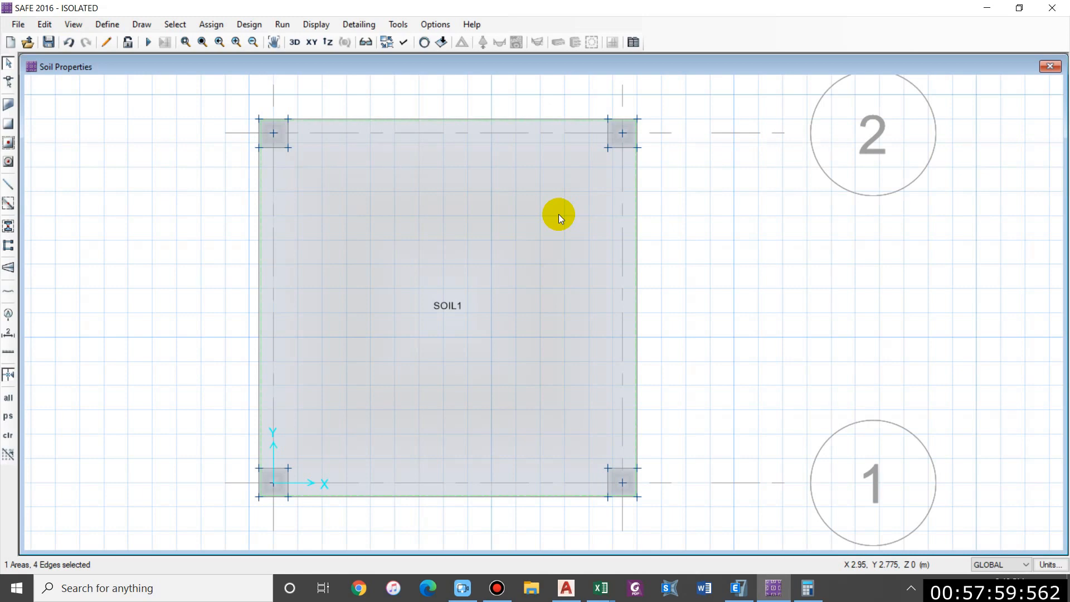
- Add X-direction design strips on layer A along the Cartesian grid lines, including middle strips, with automatic width
click(44, 24)
mouse_move(183, 371)
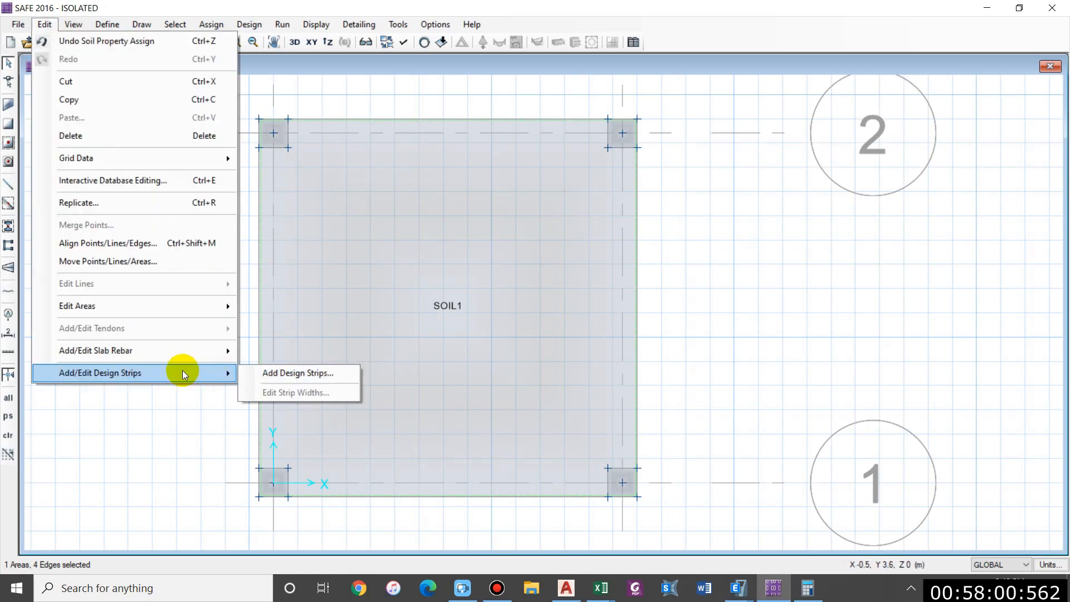
click(273, 377)
drag(527, 156, 795, 130)
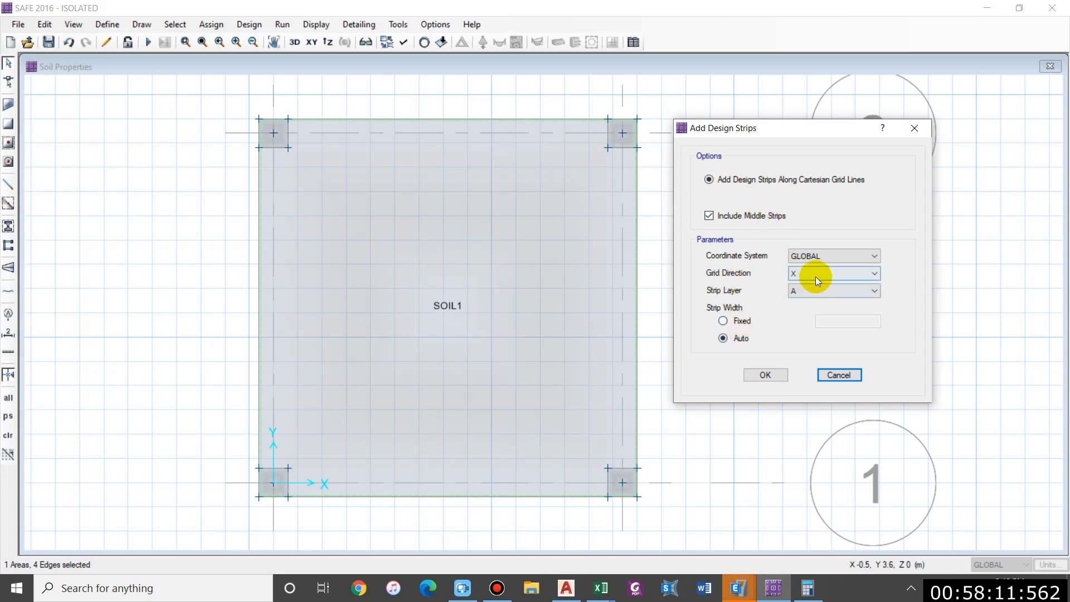
click(766, 380)
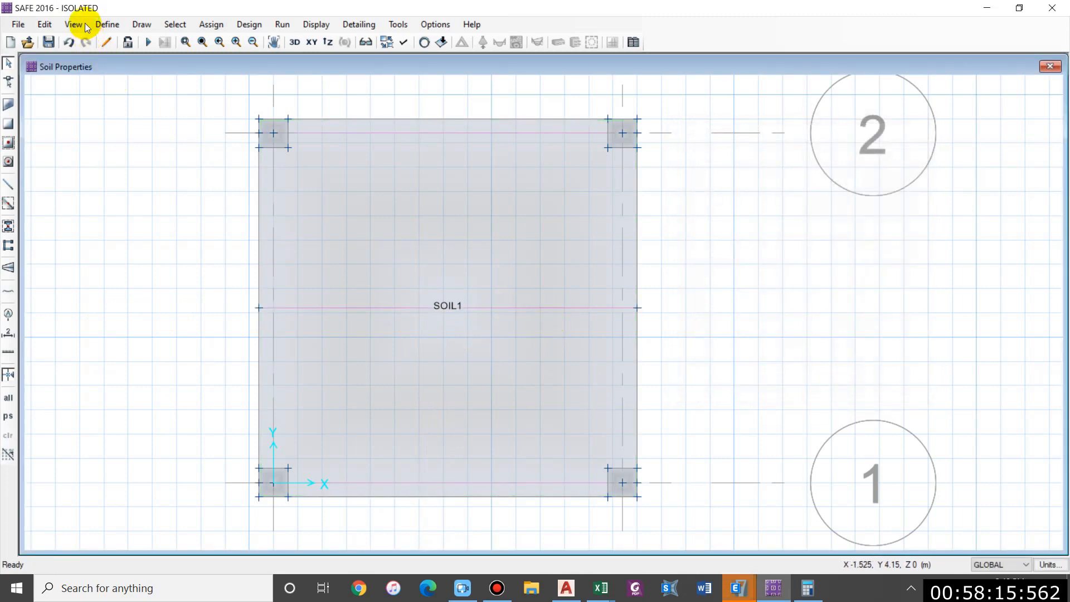
- Add Y-direction design strips on layer B along the grid lines, including middle strips, with automatic width
click(43, 26)
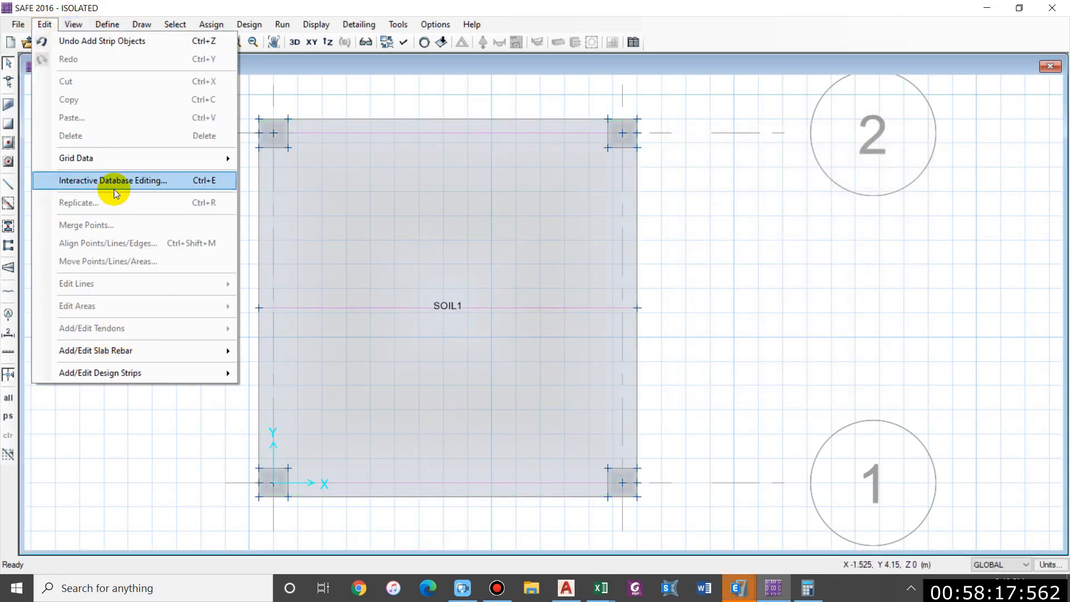
mouse_move(143, 378)
click(289, 380)
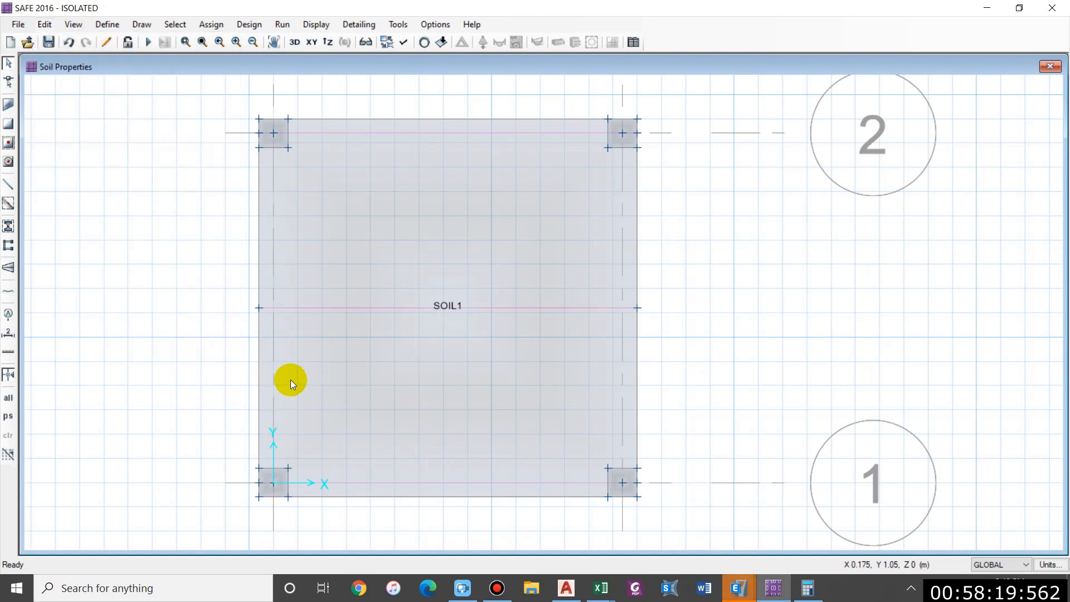
click(18, 24)
mouse_move(44, 25)
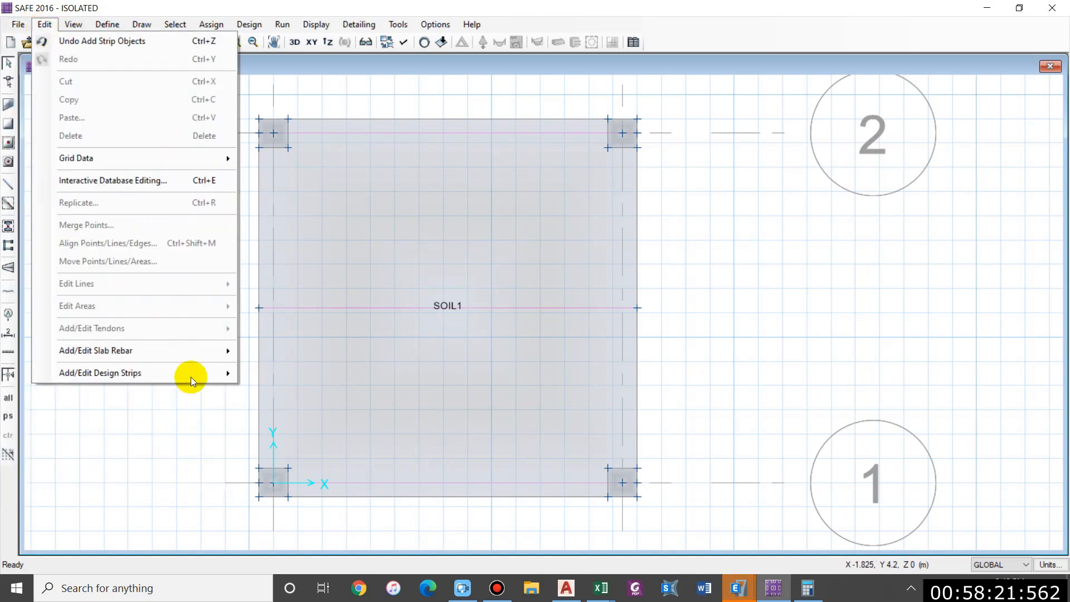
mouse_move(186, 373)
click(290, 378)
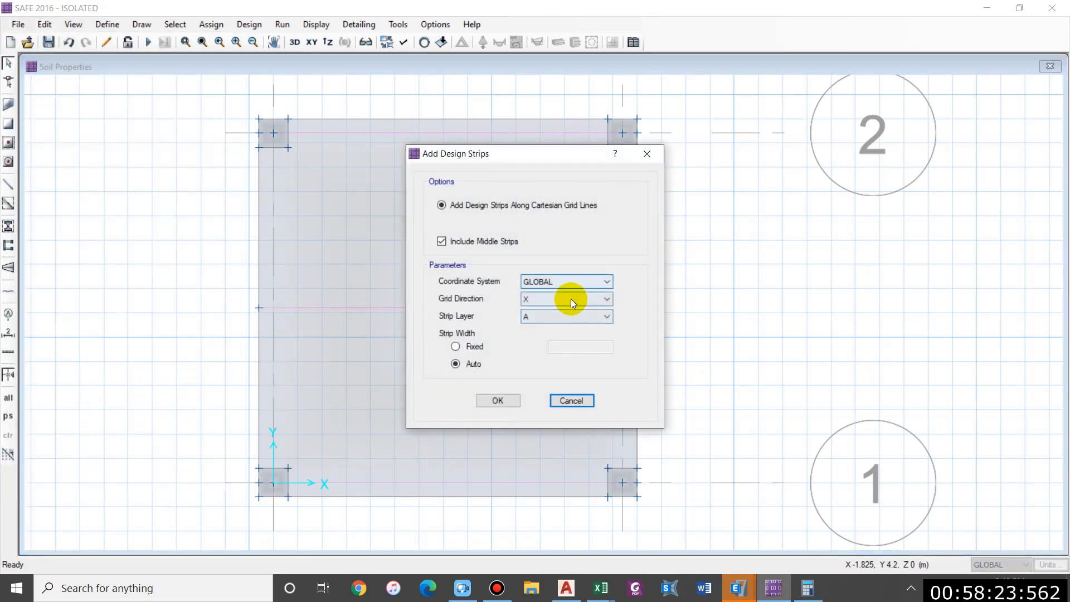
click(571, 299)
click(539, 321)
click(543, 316)
click(530, 342)
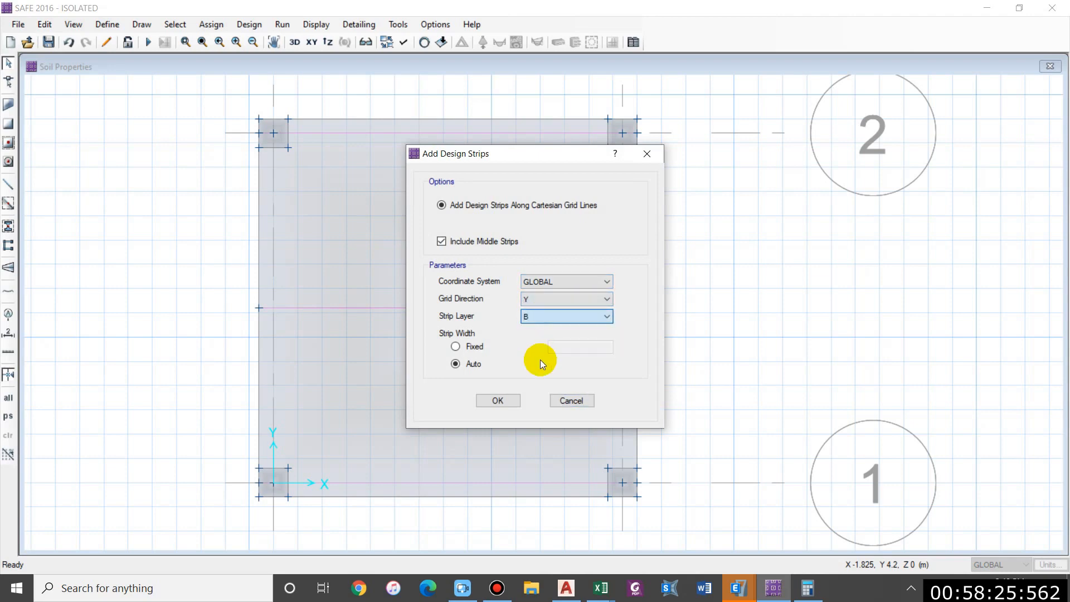
click(514, 398)
- Switch to ETABS and examine the base restraint reactions for the four columns on grids A–B and 2–3
key(alt+Tab)
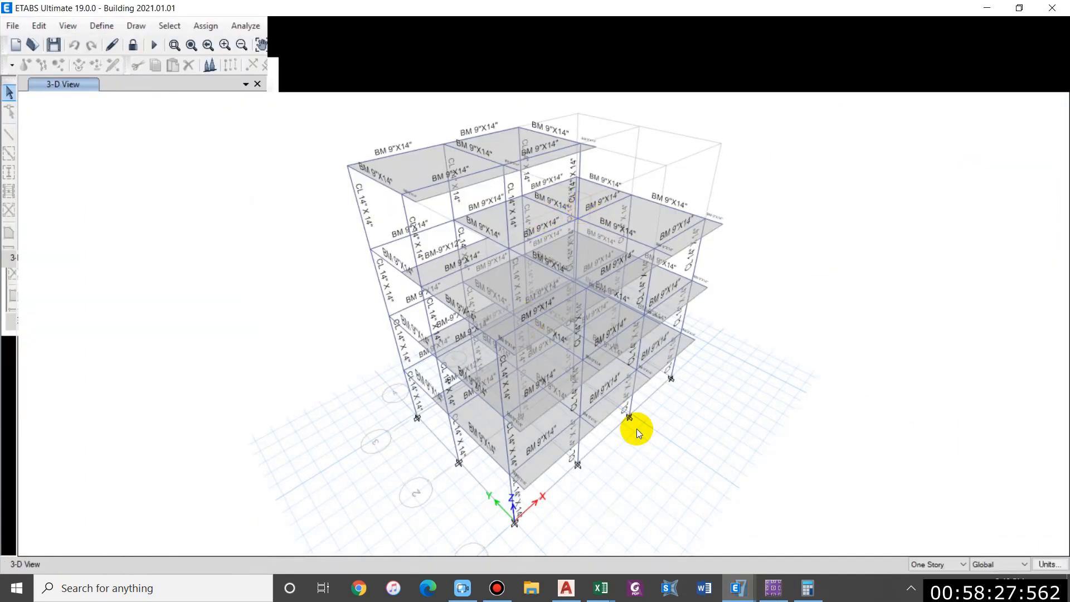
middle_drag(636, 430, 599, 364)
shift+middle_drag(462, 437, 442, 376)
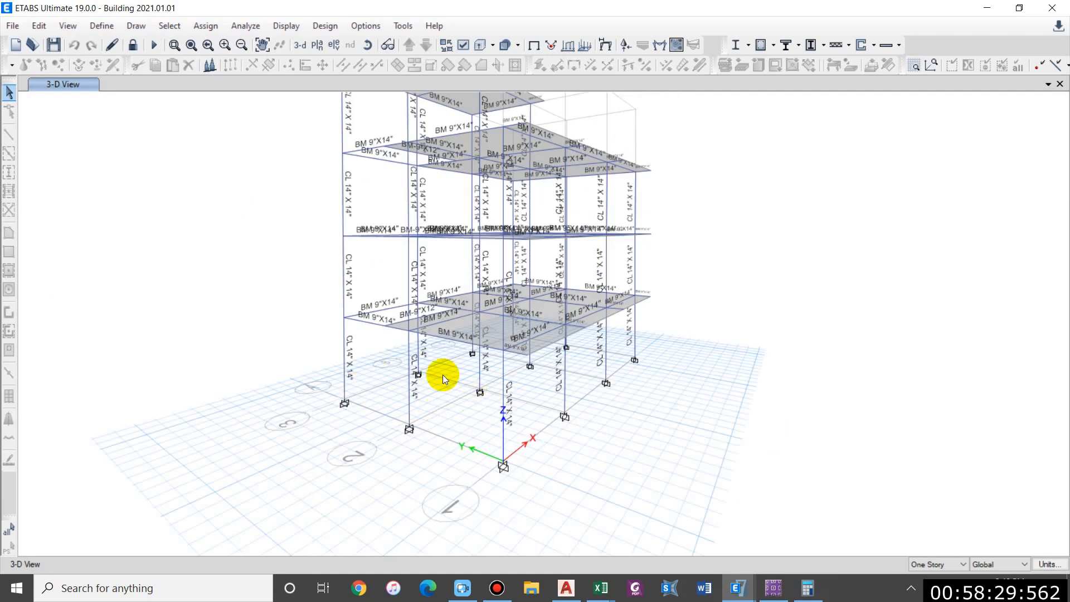
shift+middle_drag(586, 405, 551, 404)
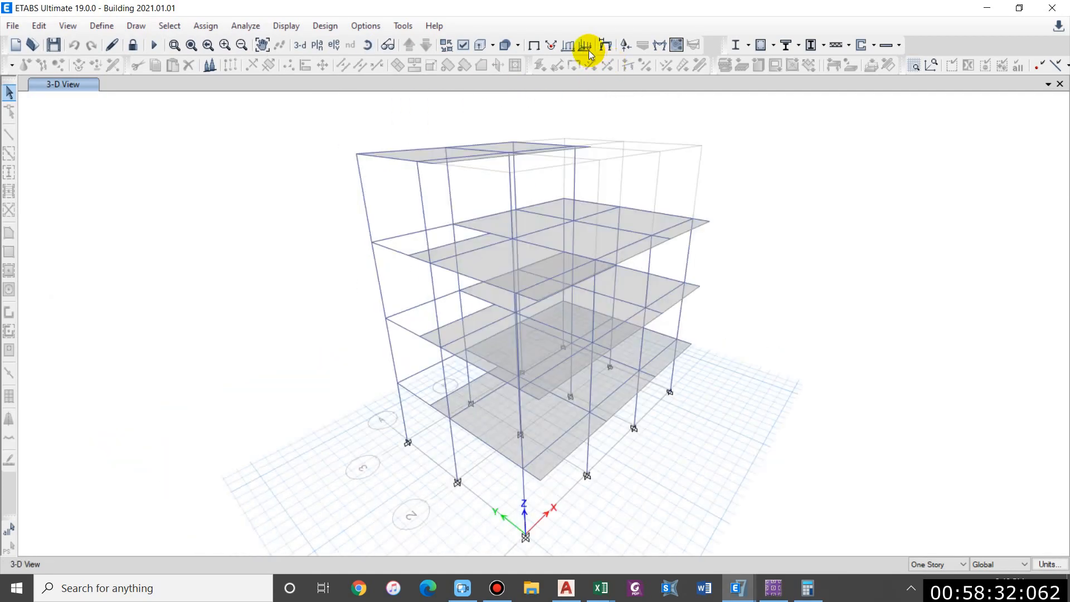
click(625, 48)
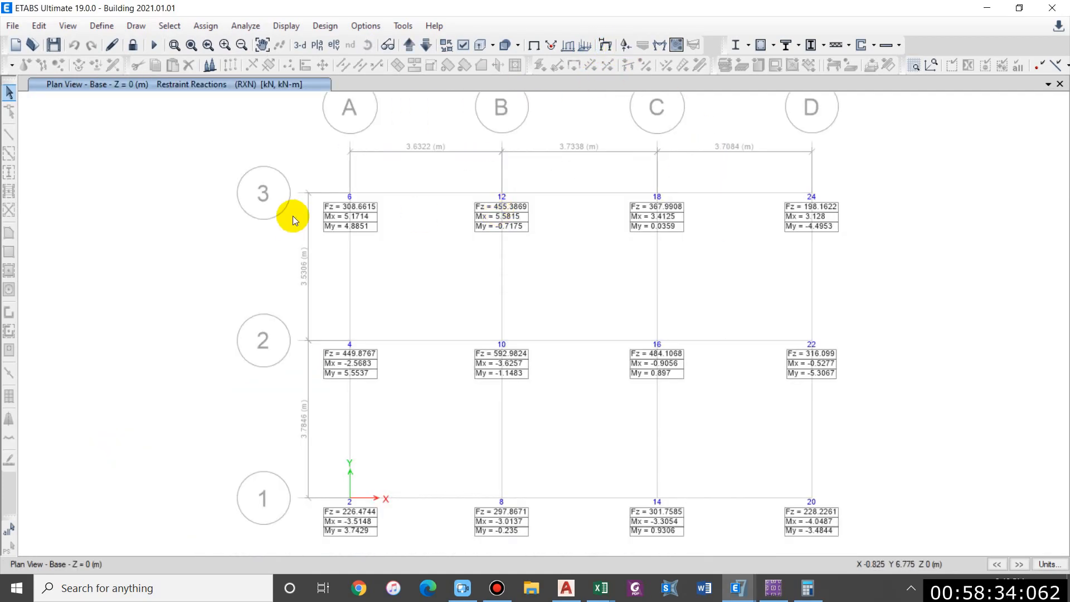
mouse_move(288, 170)
mouse_down()
mouse_move(288, 359)
mouse_move(590, 401)
mouse_up()
drag(580, 170, 580, 215)
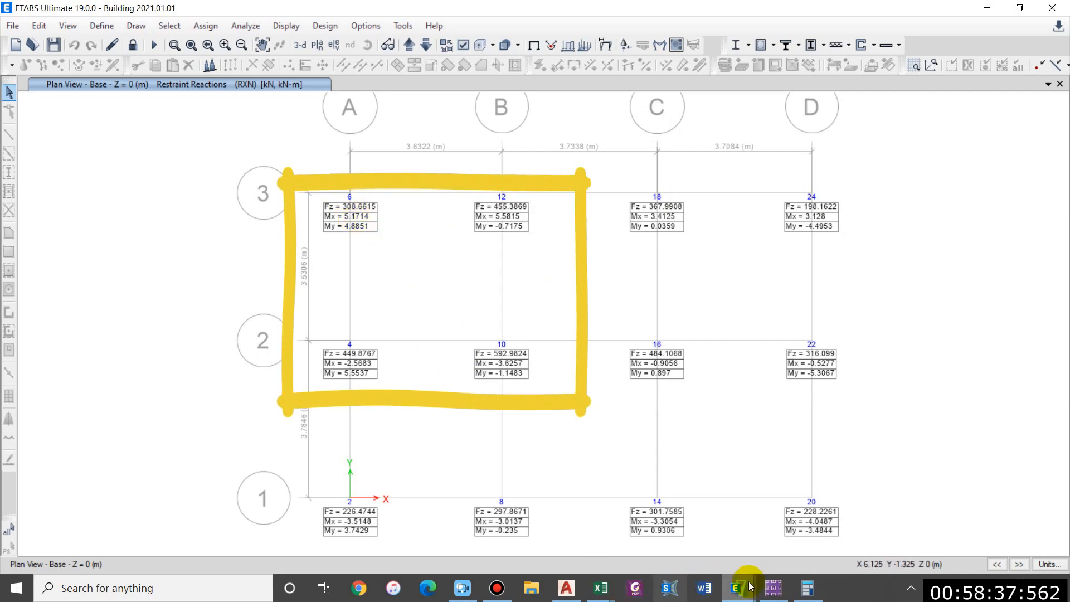
- In SAFE, assign a replacing Column Reaction gravity load of 592 kN with a 350 by 350 mm load size at point B-1
click(211, 25)
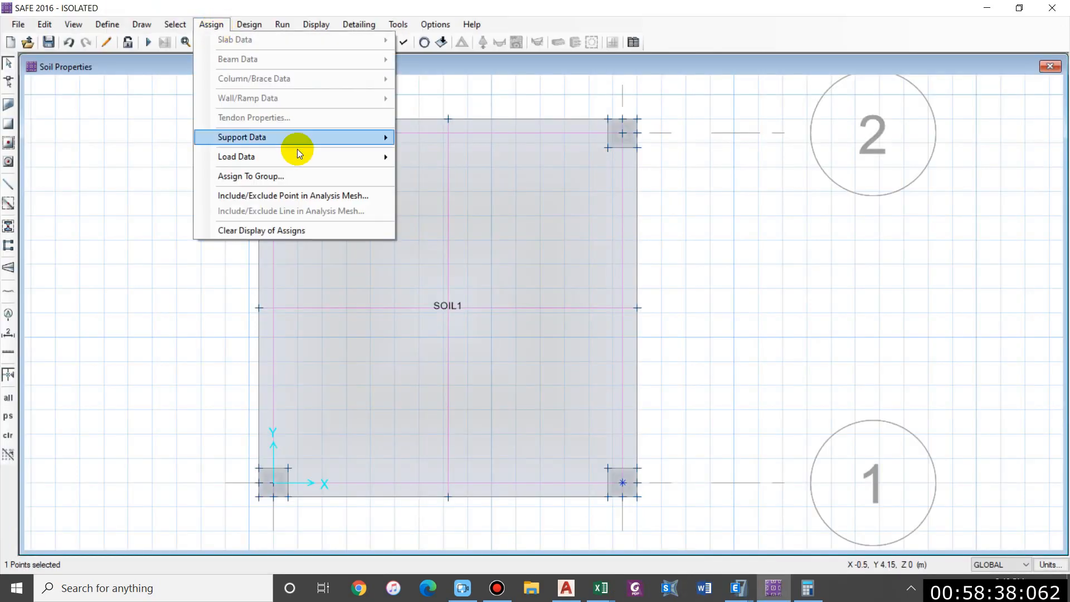
mouse_move(273, 155)
click(479, 228)
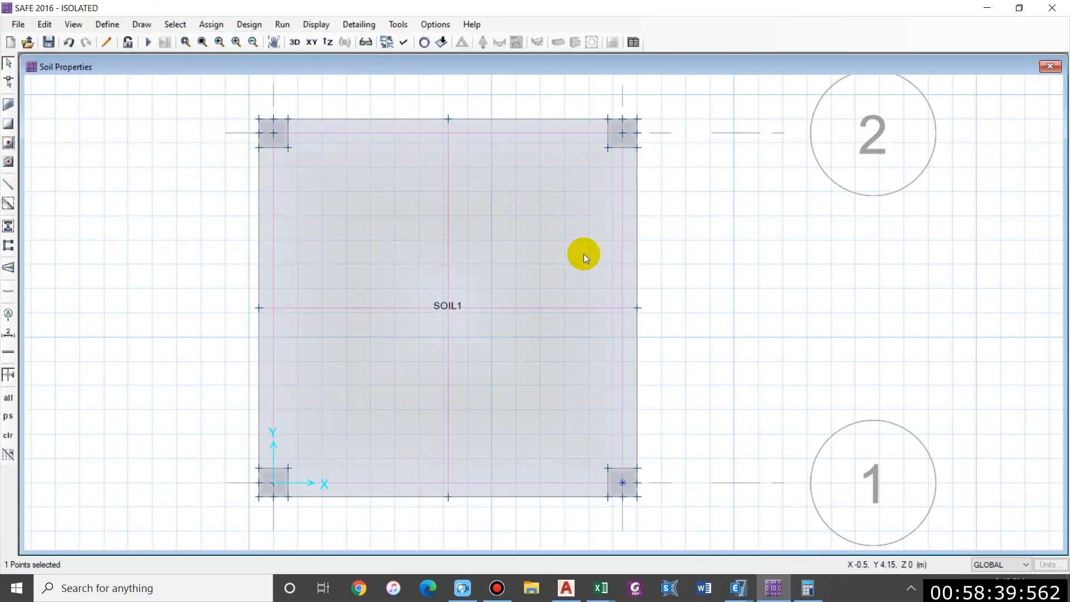
double_click(486, 280)
text(592)
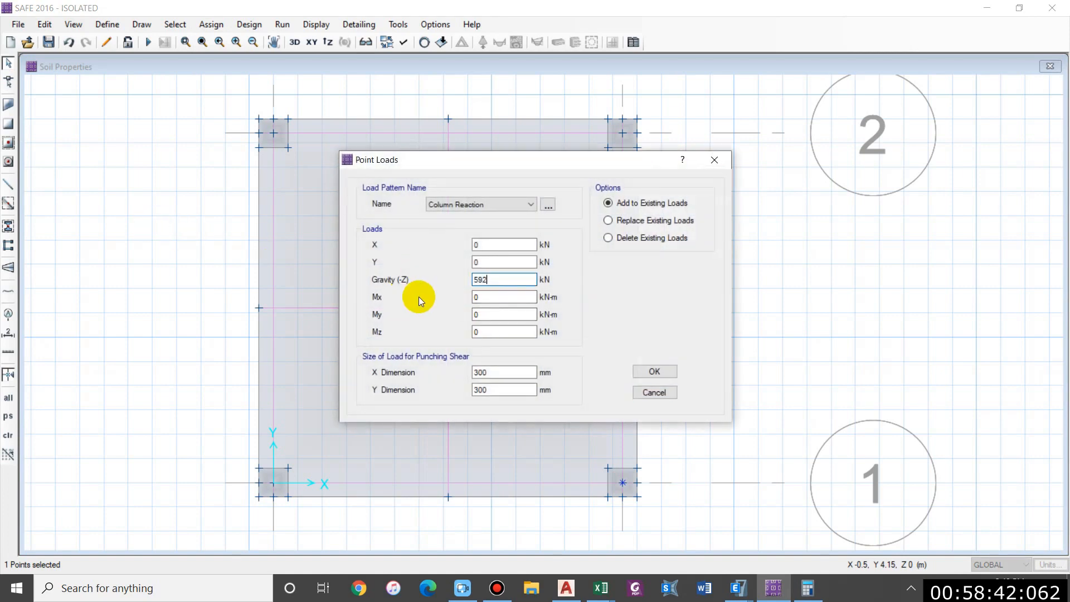
click(608, 220)
double_click(502, 373)
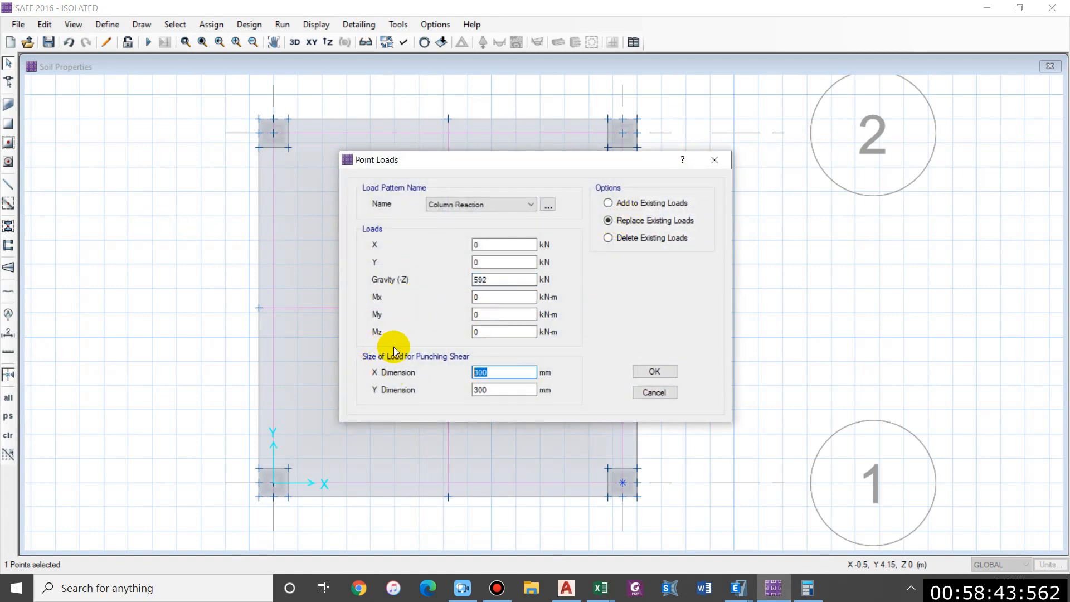
text(350)
key(Tab)
text(3)
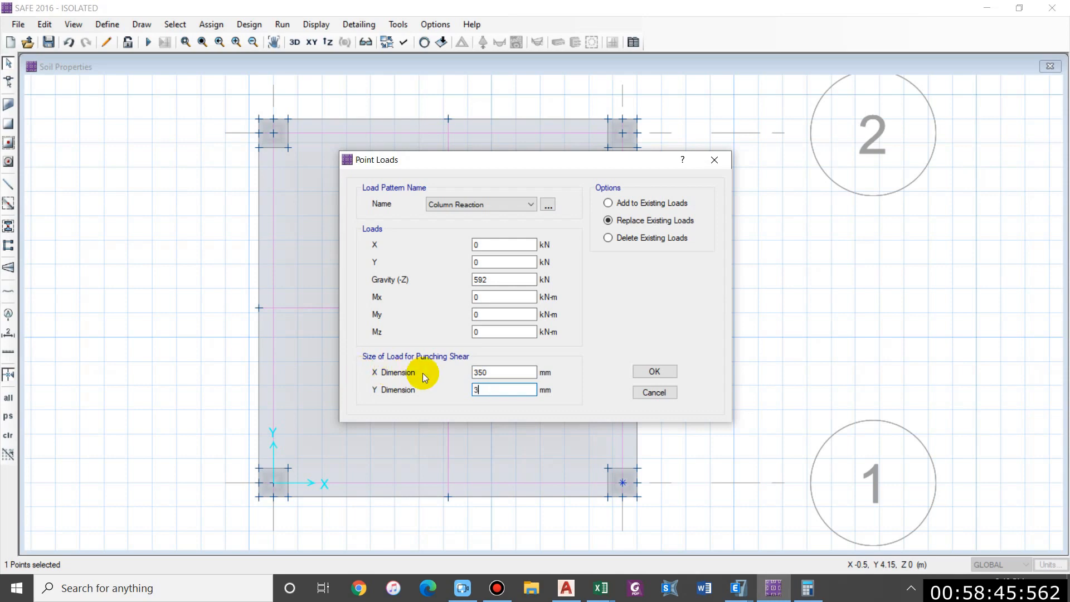
text(50)
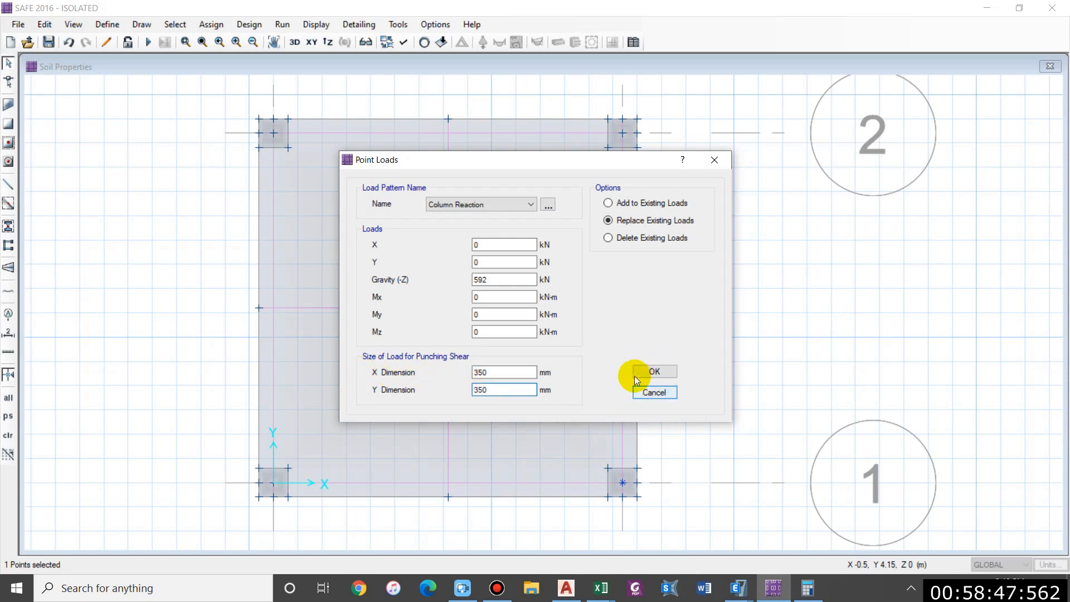
click(652, 373)
- Assign a Column Reaction gravity load of 449 kN to the point at A-1, replacing existing loads
click(271, 484)
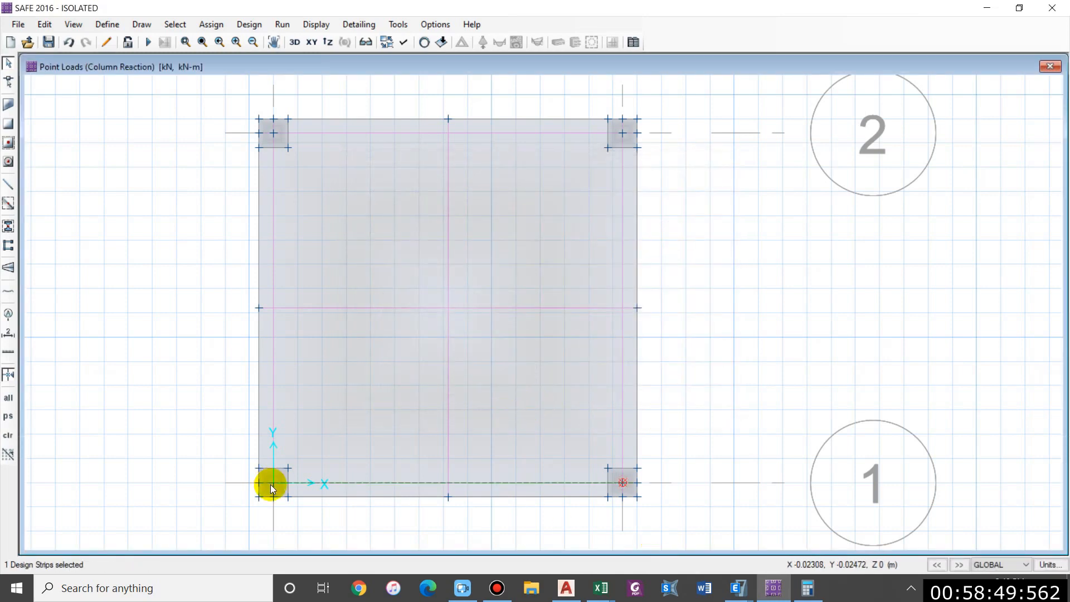
click(271, 484)
click(211, 24)
mouse_move(263, 156)
click(432, 228)
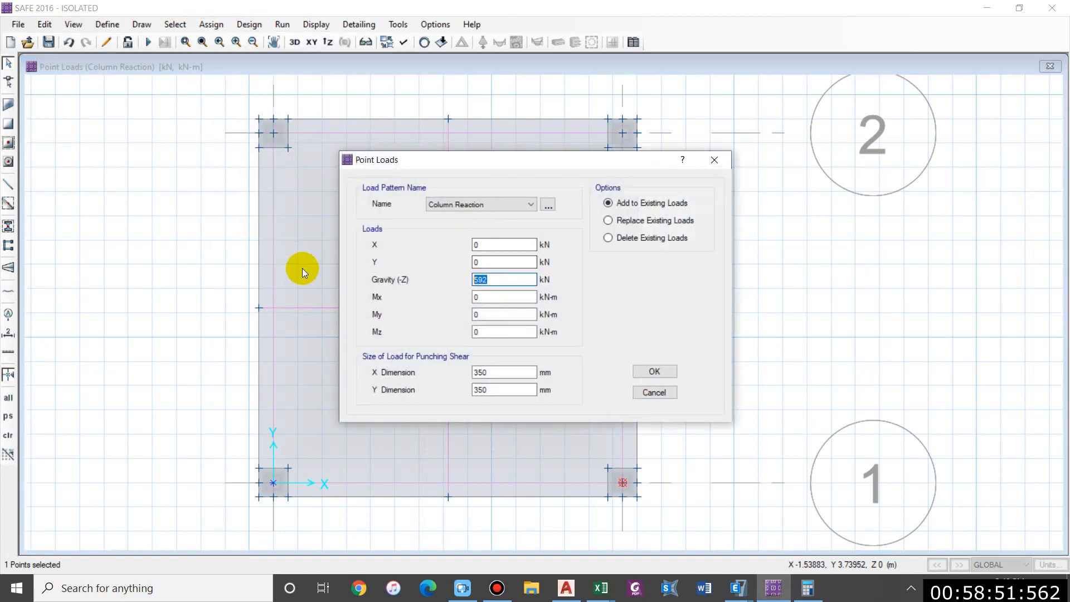
text(449)
click(652, 219)
click(659, 370)
- Assign a Column Reaction gravity load of 308 kN to the point at A-2, replacing existing loads
click(772, 590)
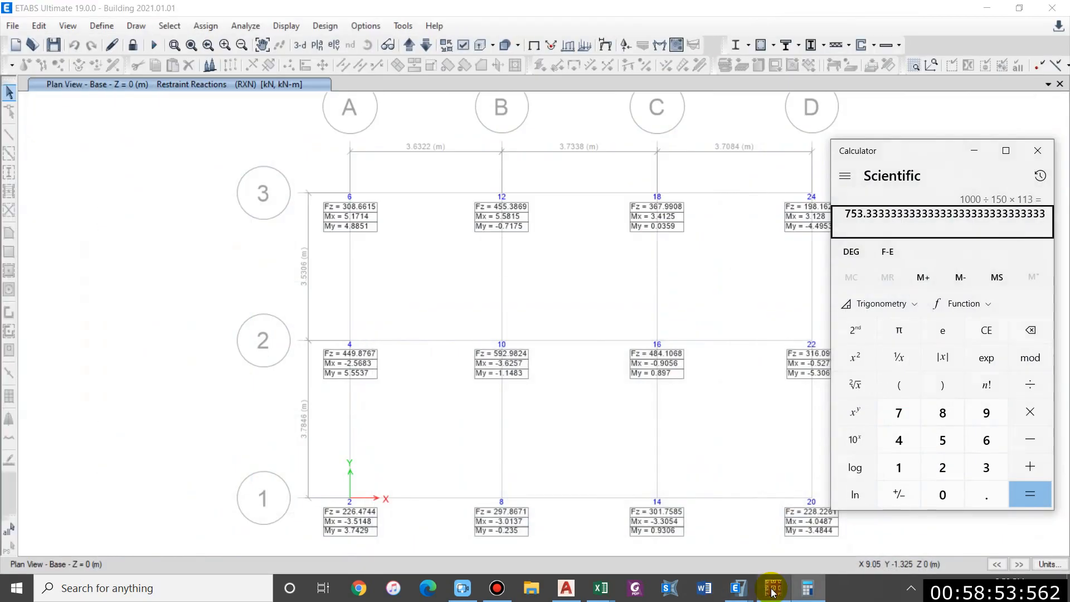
click(773, 590)
click(273, 135)
click(272, 136)
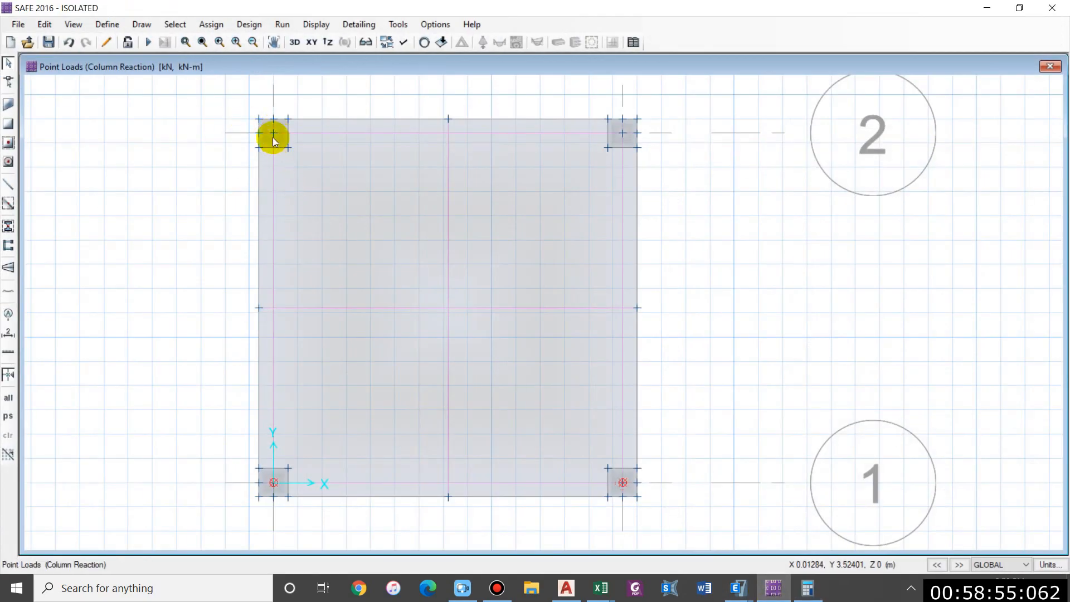
click(214, 24)
mouse_move(263, 157)
click(432, 229)
text(308)
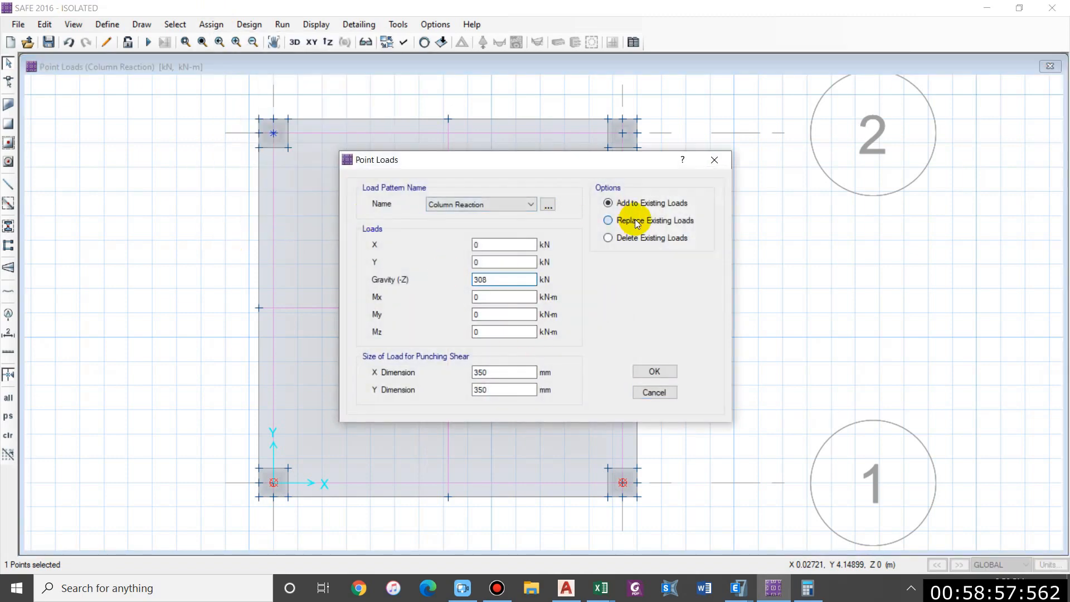
click(635, 219)
click(655, 371)
- Assign a Column Reaction gravity load of 455 kN to the point at B-2, replacing existing loads
click(622, 134)
click(213, 24)
mouse_move(268, 156)
click(432, 229)
drag(498, 280, 214, 261)
text(45)
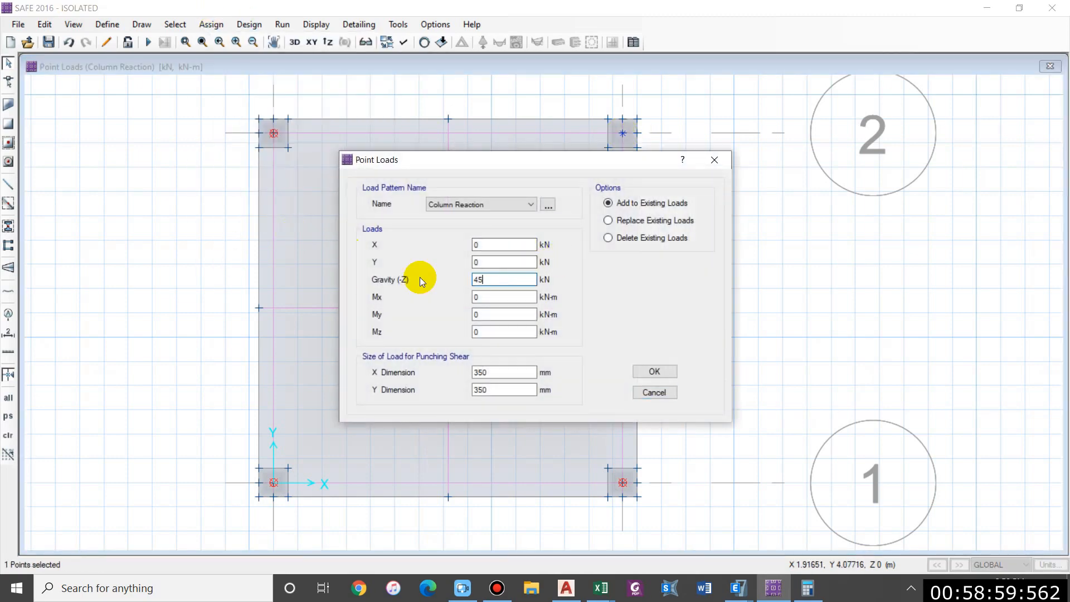
text(8)
click(630, 219)
click(653, 371)
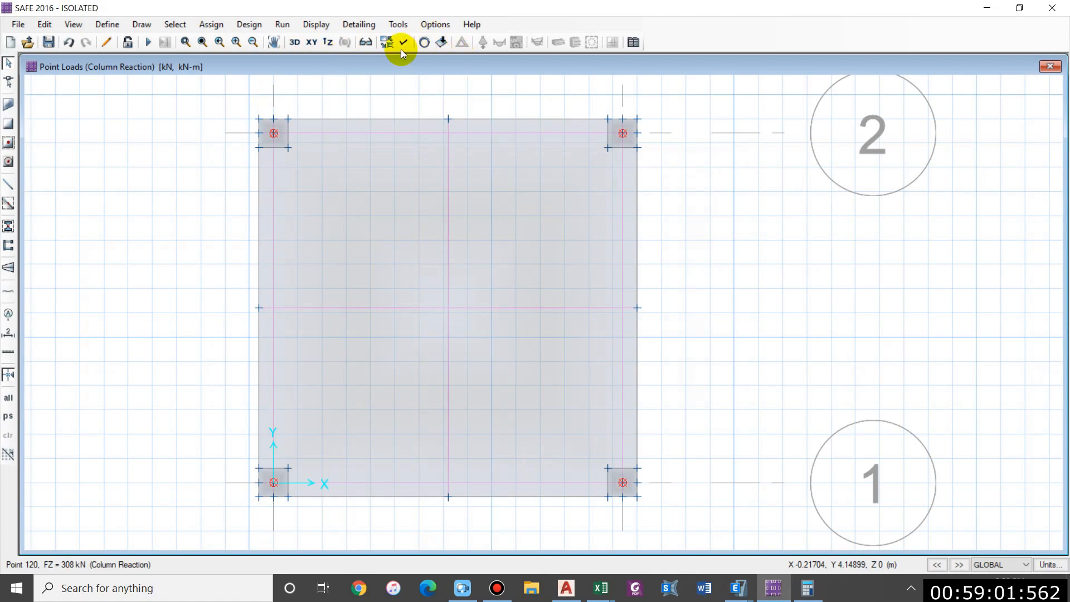
- Show the mat footing in 3D and run the analysis
click(296, 43)
scroll(520, 215, up, 2)
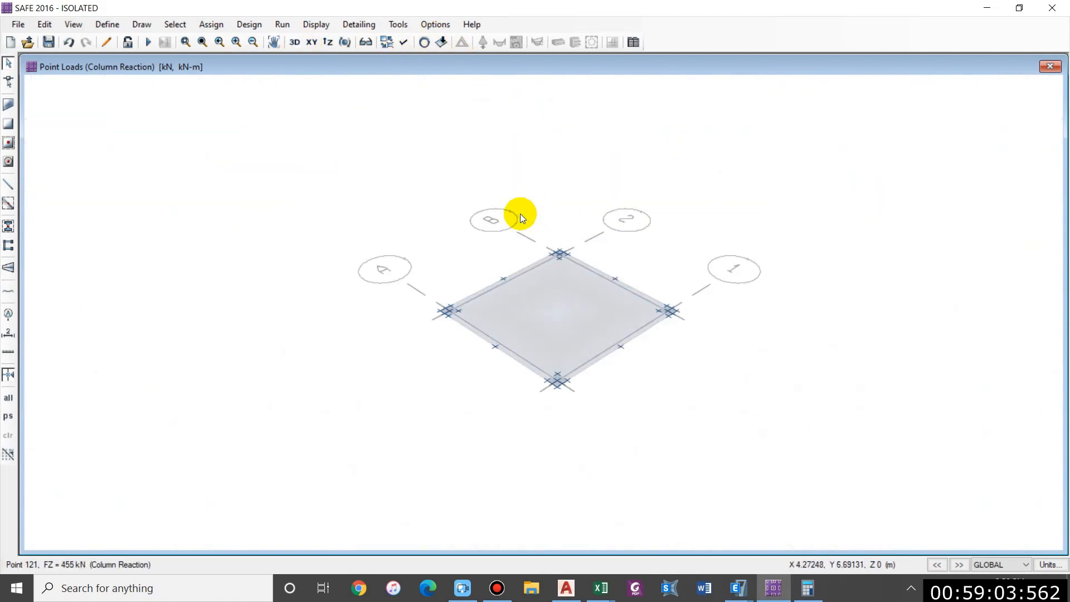
click(148, 42)
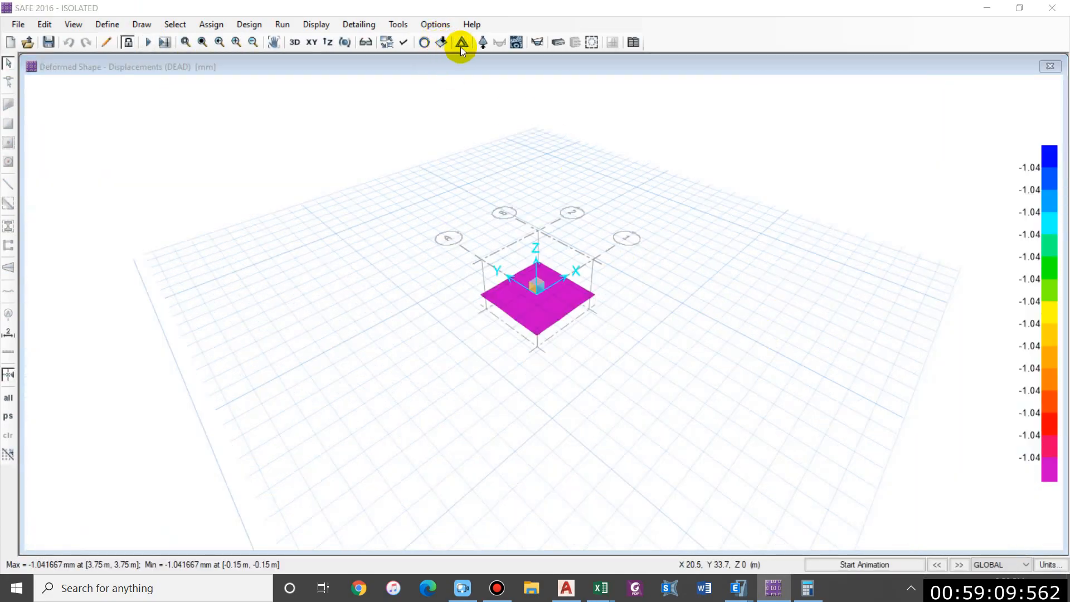
- Display the deformed shape with contours for the Service load combination
click(461, 42)
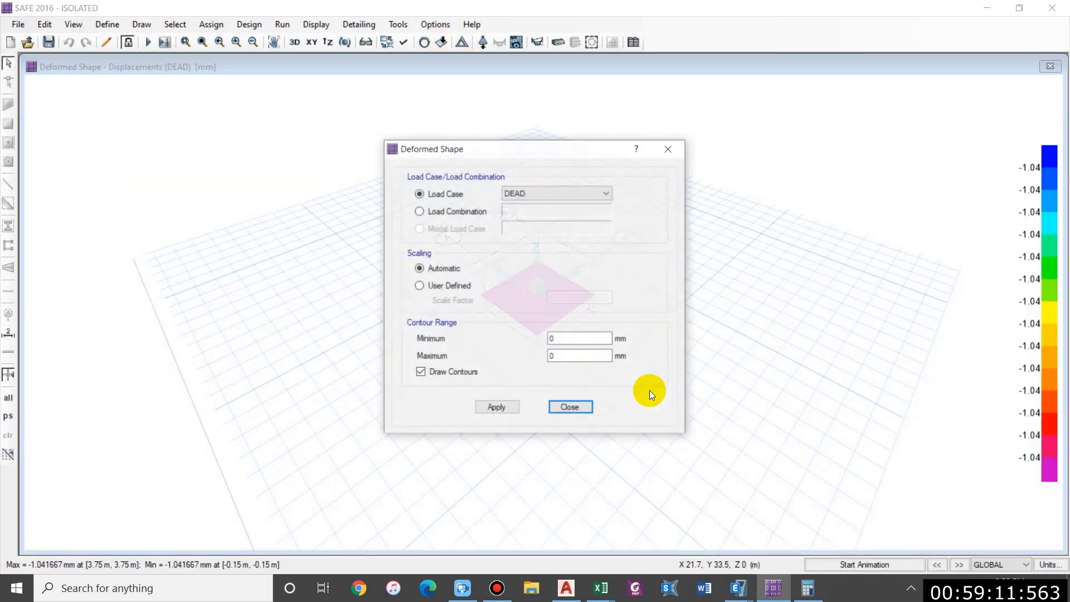
click(497, 407)
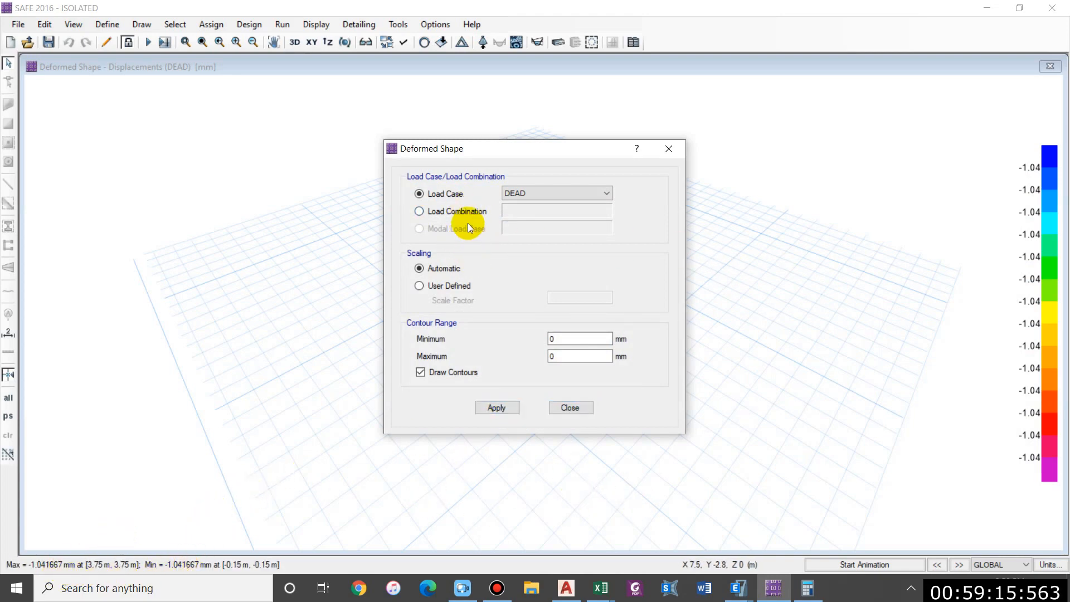
click(460, 211)
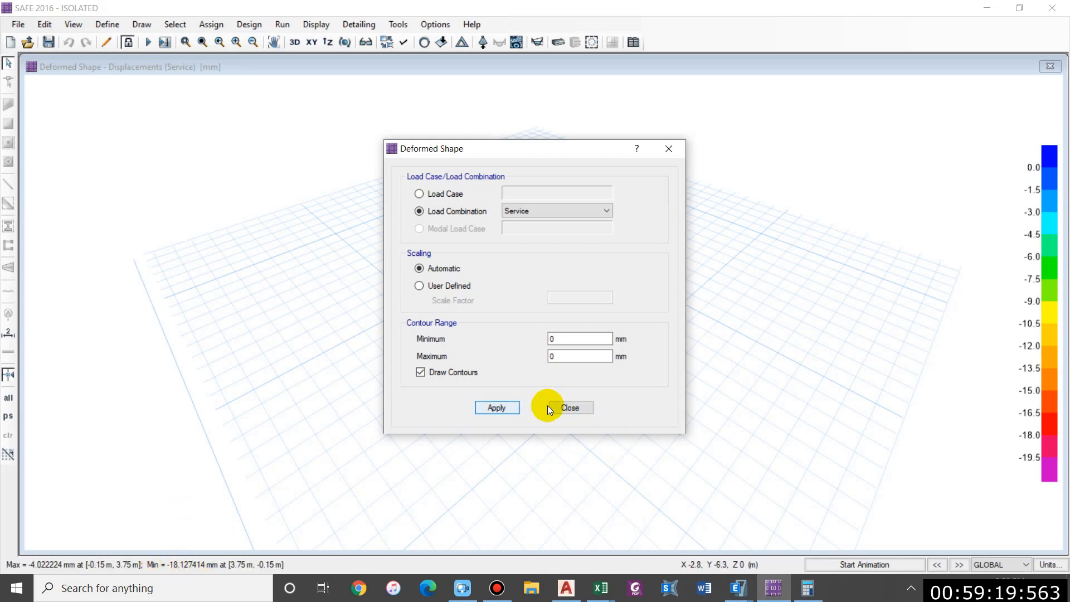
click(563, 408)
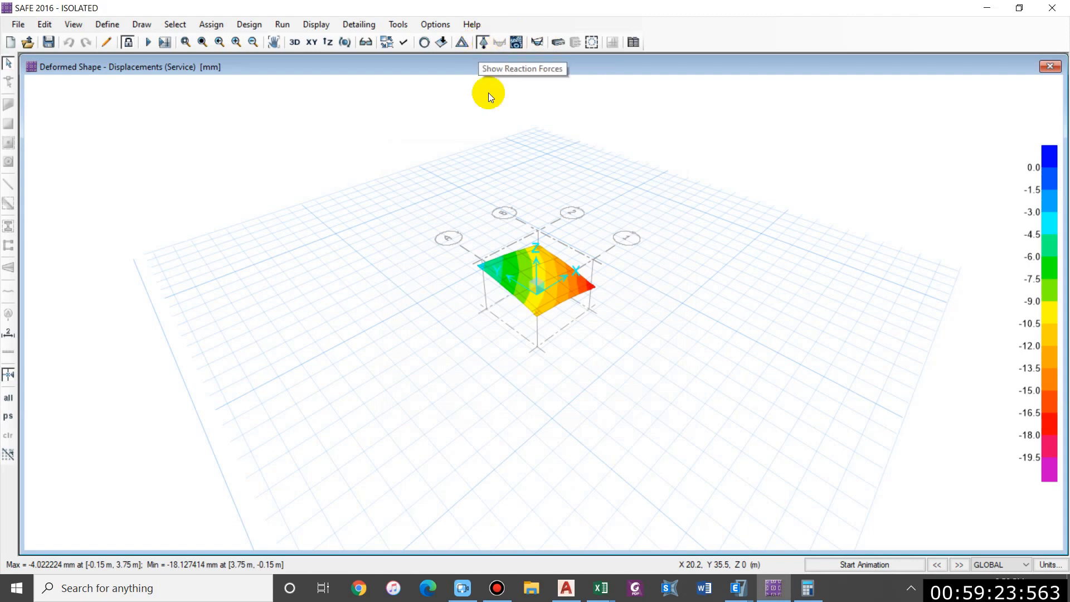
- Display the soil pressure contours on the deformed shape for the Service combination and examine the mat's corners
click(483, 42)
click(496, 458)
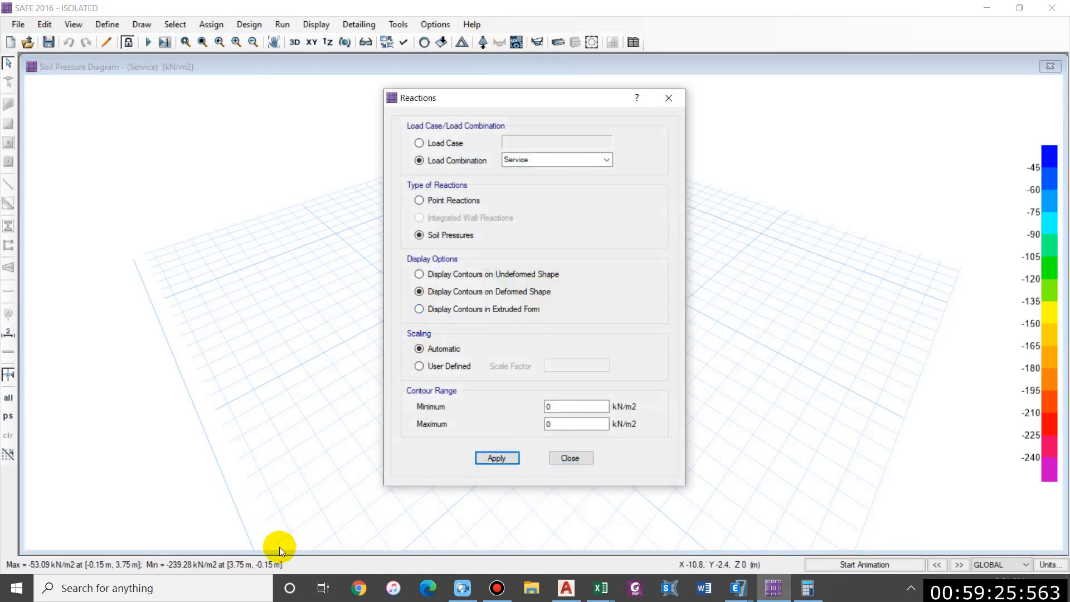
drag(457, 98, 128, 85)
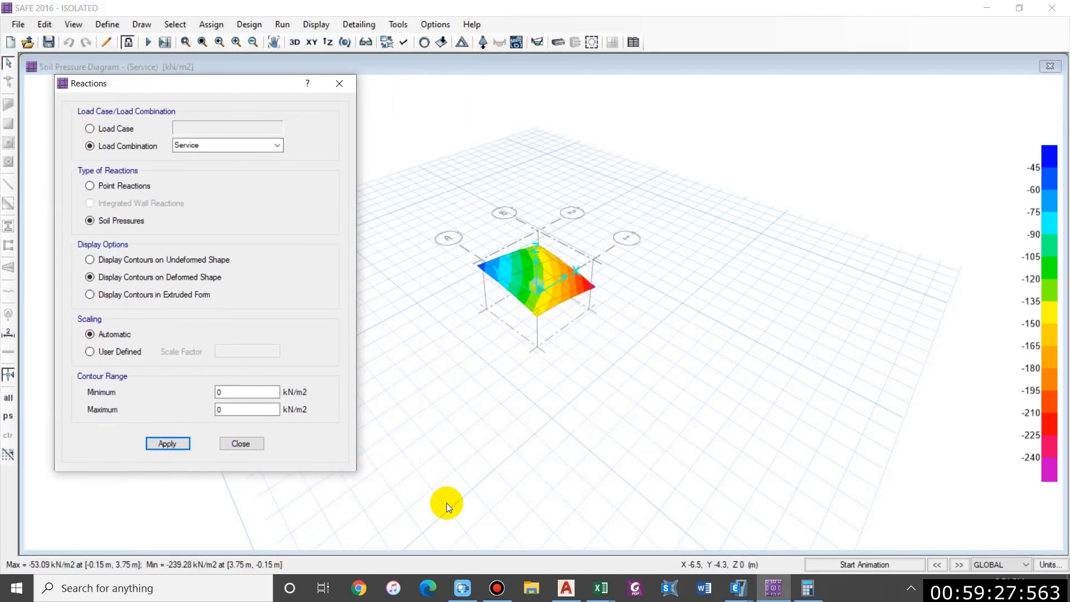
scroll(594, 286, up, 3)
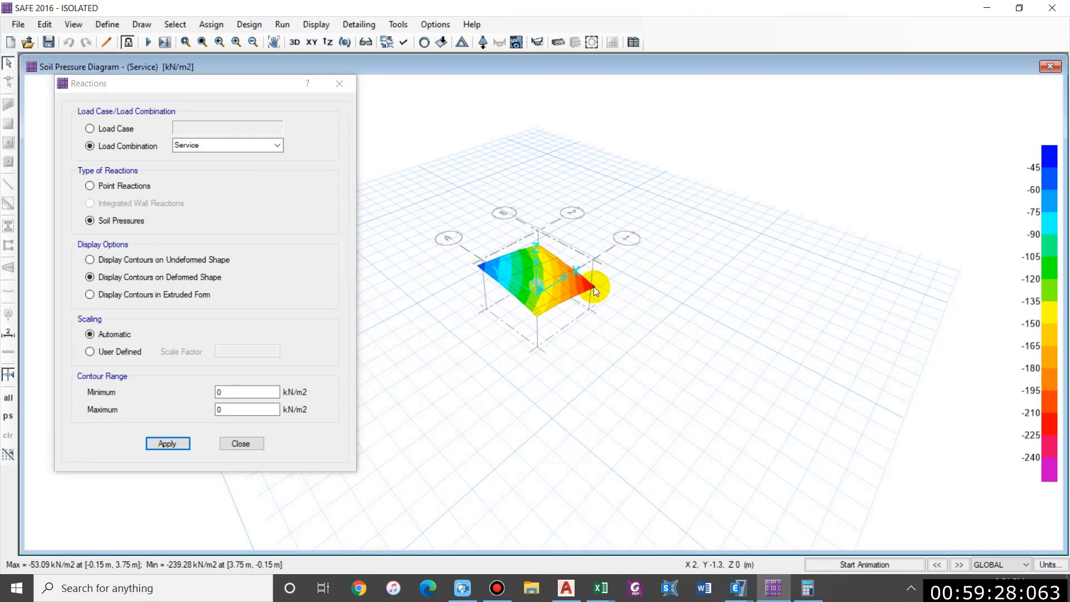
- Close the soil pressure display settings, unlock the model by accepting deletion of the results, and show the mat in plan view
click(250, 446)
click(127, 42)
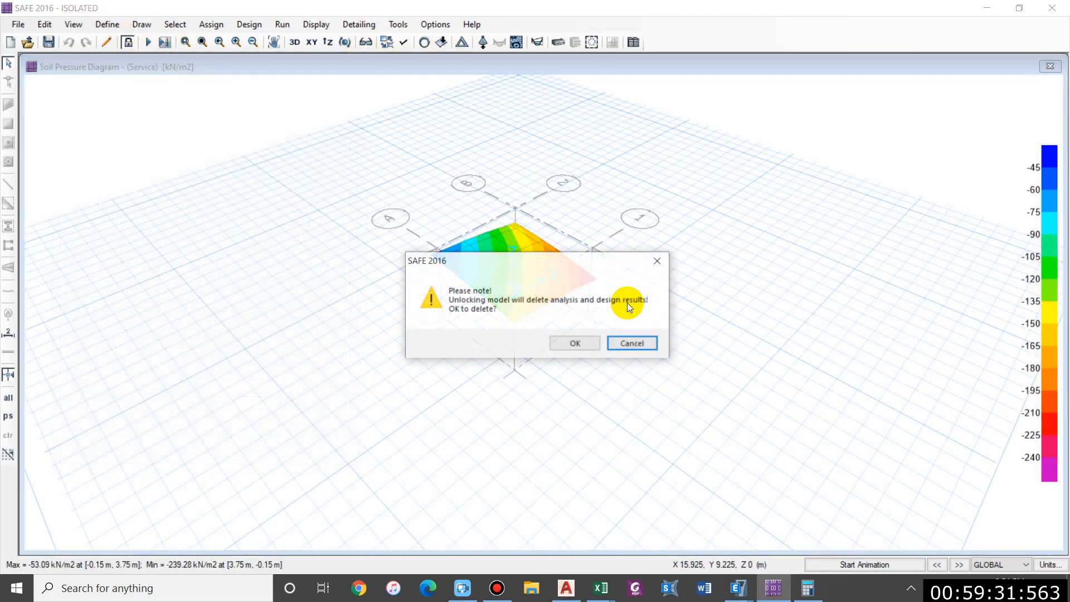
click(575, 343)
scroll(537, 273, up, 3)
double_click(544, 239)
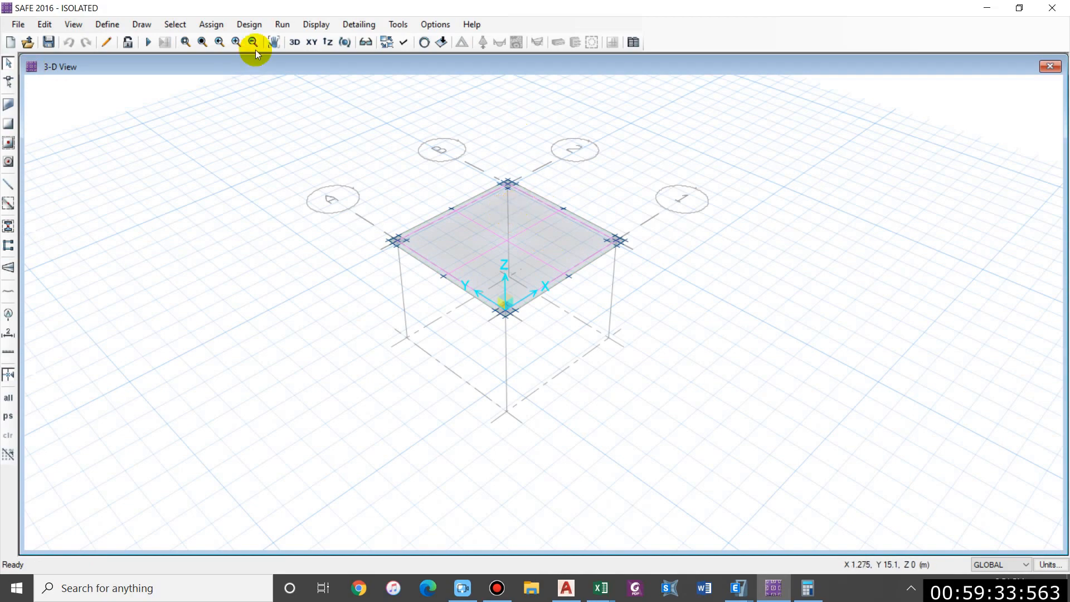
click(312, 41)
scroll(557, 268, up, 2)
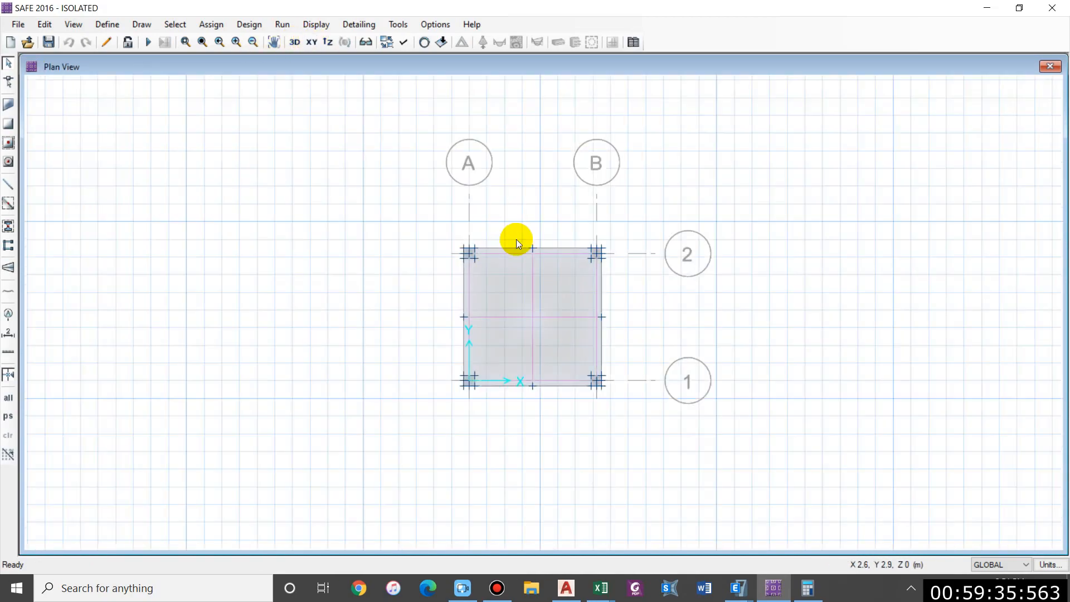
- Expand the mat by 700 mm along its edge below grid 1 and its edge beyond grid B
click(526, 388)
scroll(551, 394, up, 2)
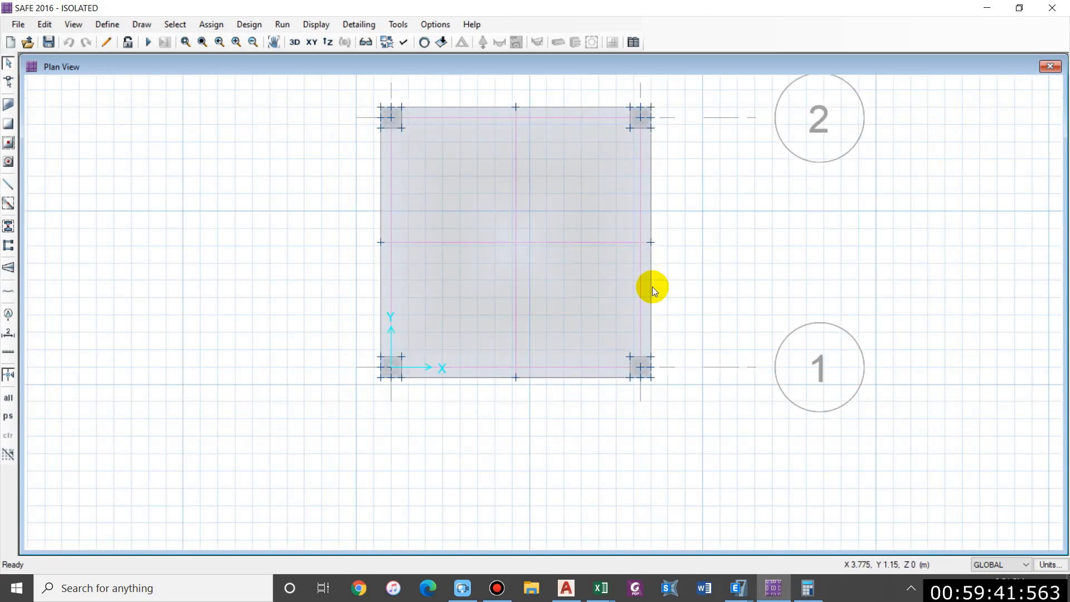
click(37, 21)
click(392, 273)
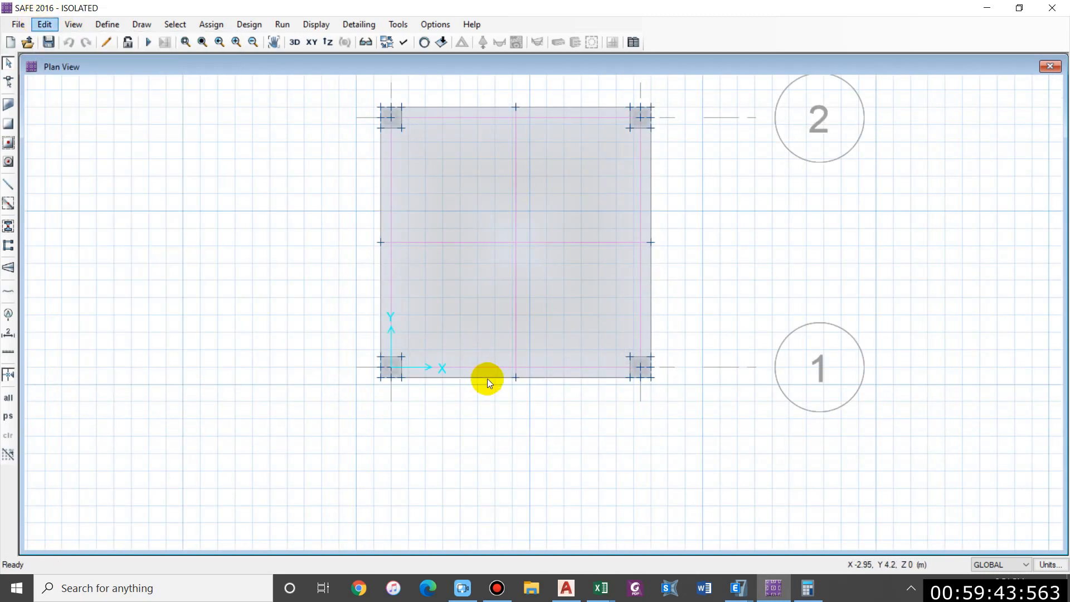
click(647, 278)
click(45, 24)
mouse_move(108, 304)
click(278, 328)
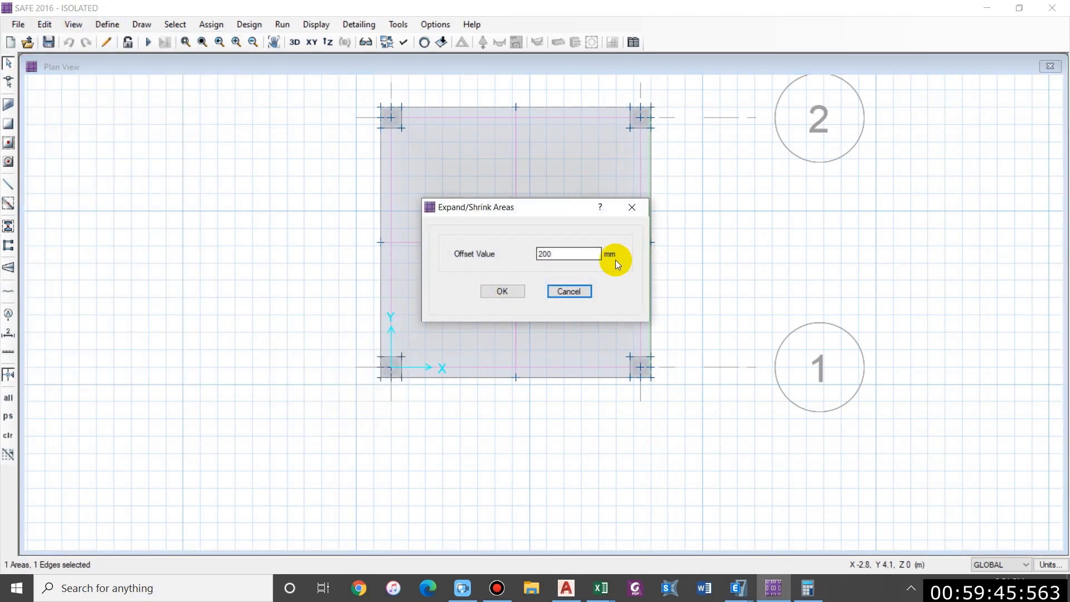
key(Tab)
text(7)
click(512, 291)
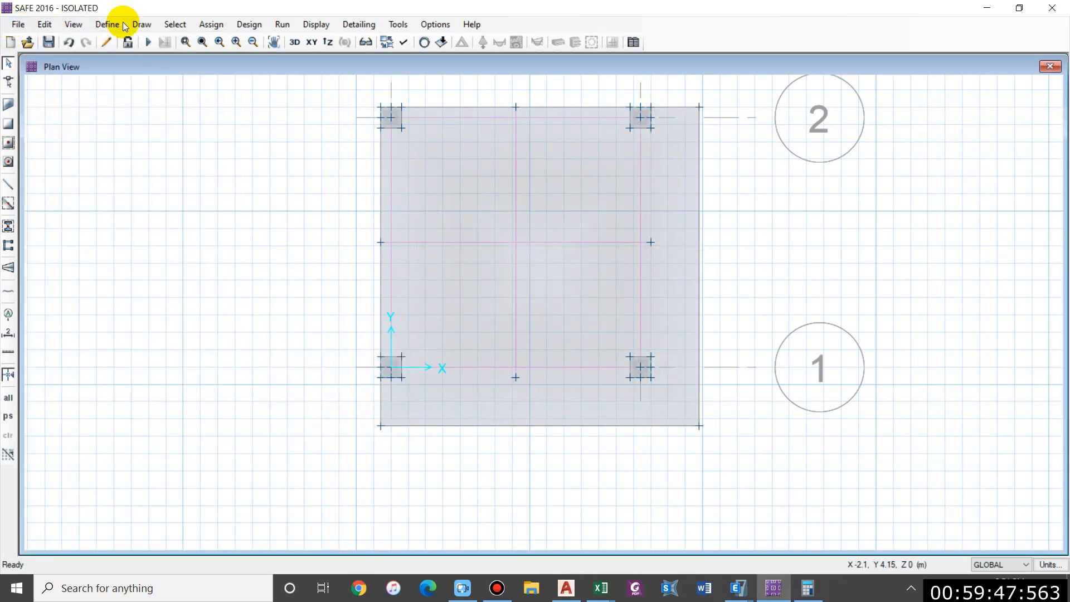
- Run the analysis and examine the soil pressure contours for the Service combination around the mat's corner at A-2
click(148, 43)
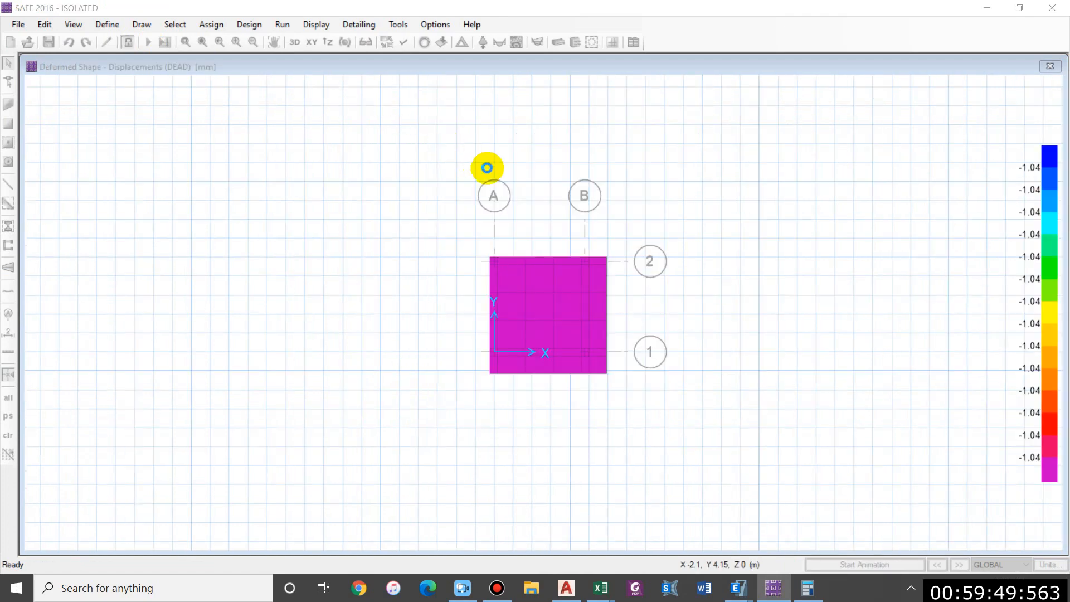
click(485, 40)
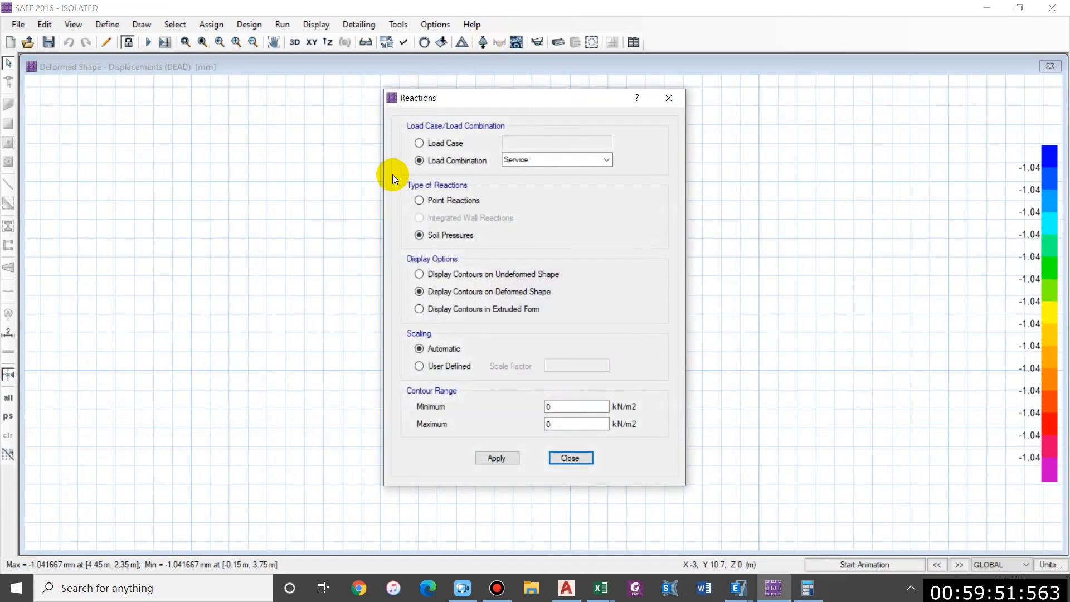
click(509, 463)
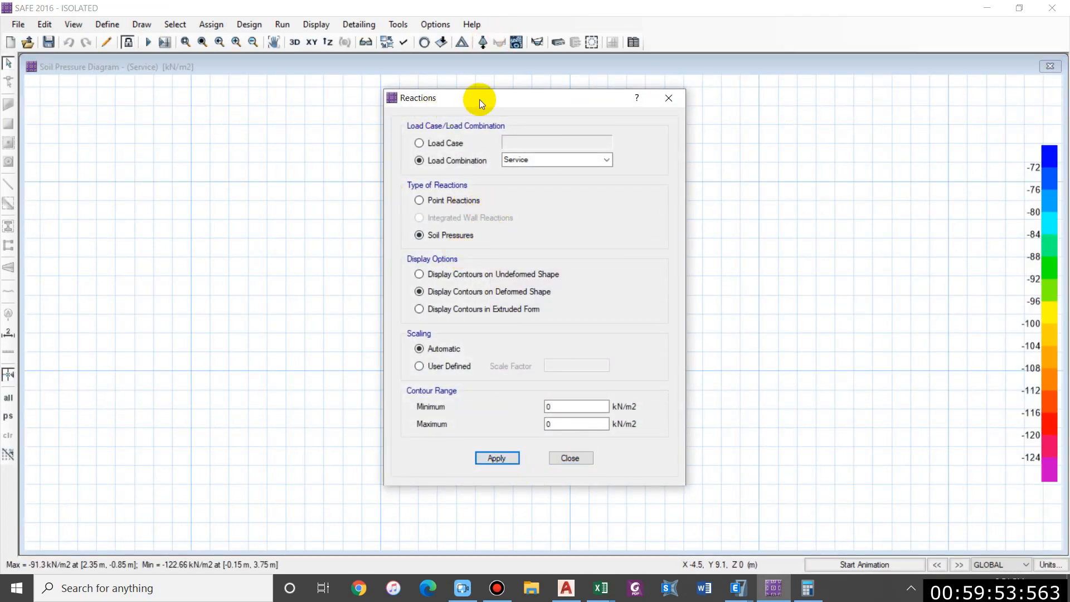
drag(480, 99, 70, 123)
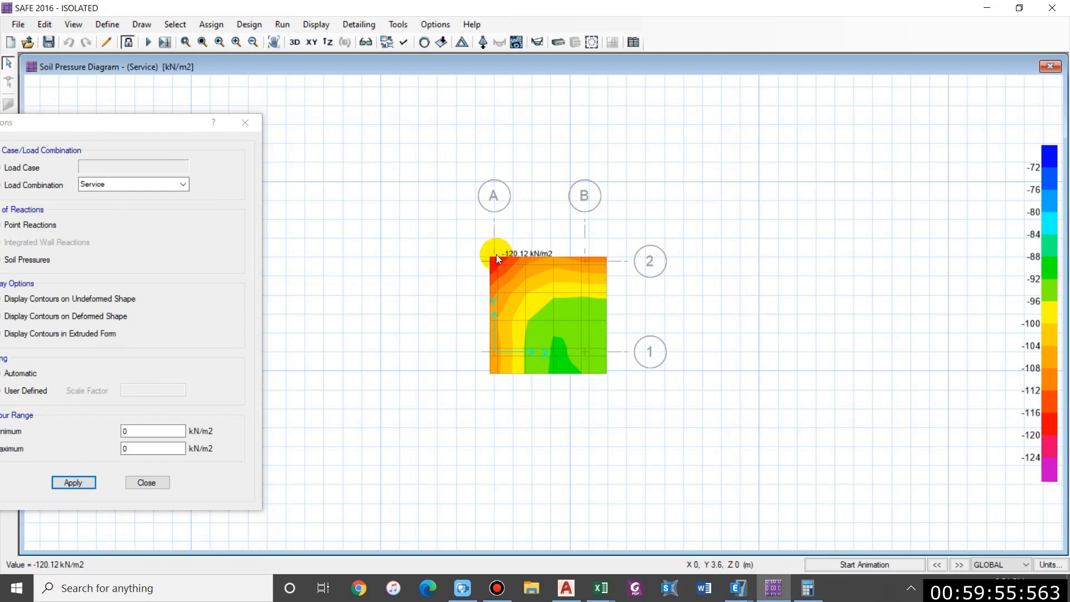
scroll(497, 255, up, 2)
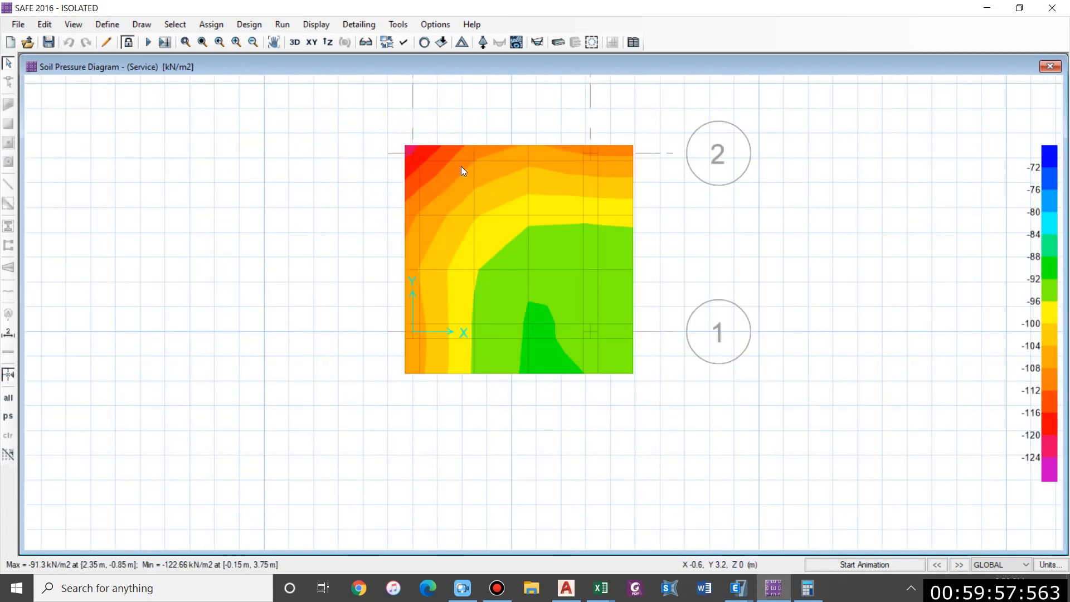
mouse_move(462, 149)
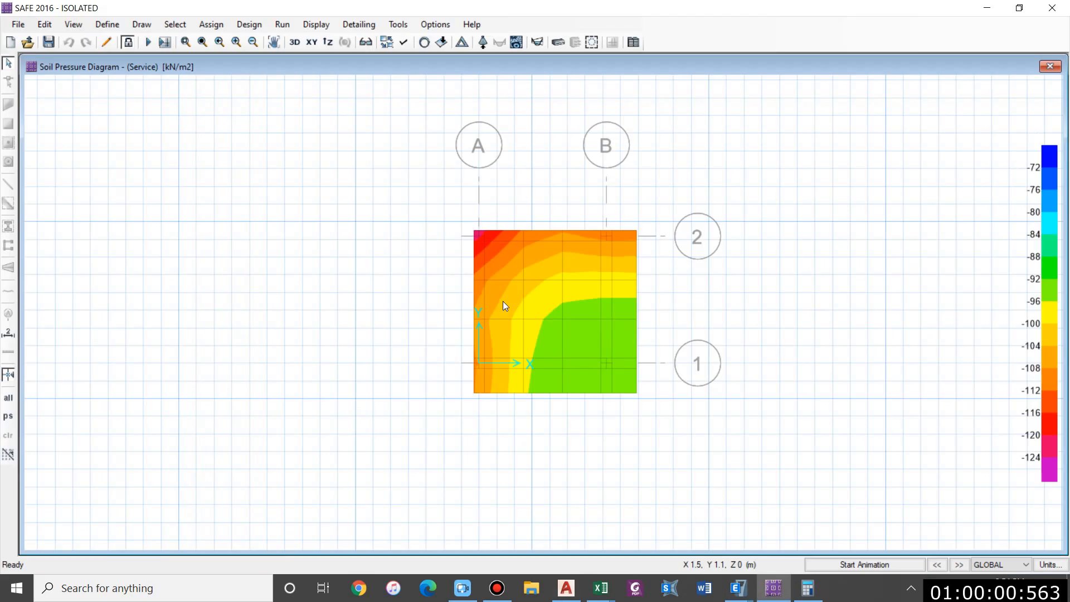
- Display the punching shear capacity ratios and examine them at the four columns
middle_drag(503, 301, 374, 313)
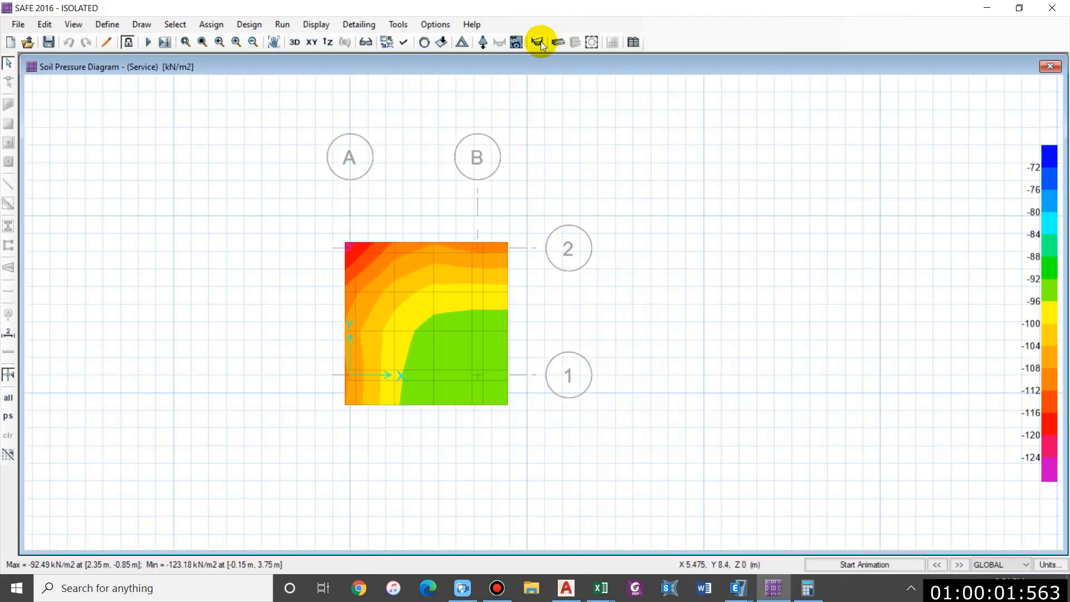
click(591, 43)
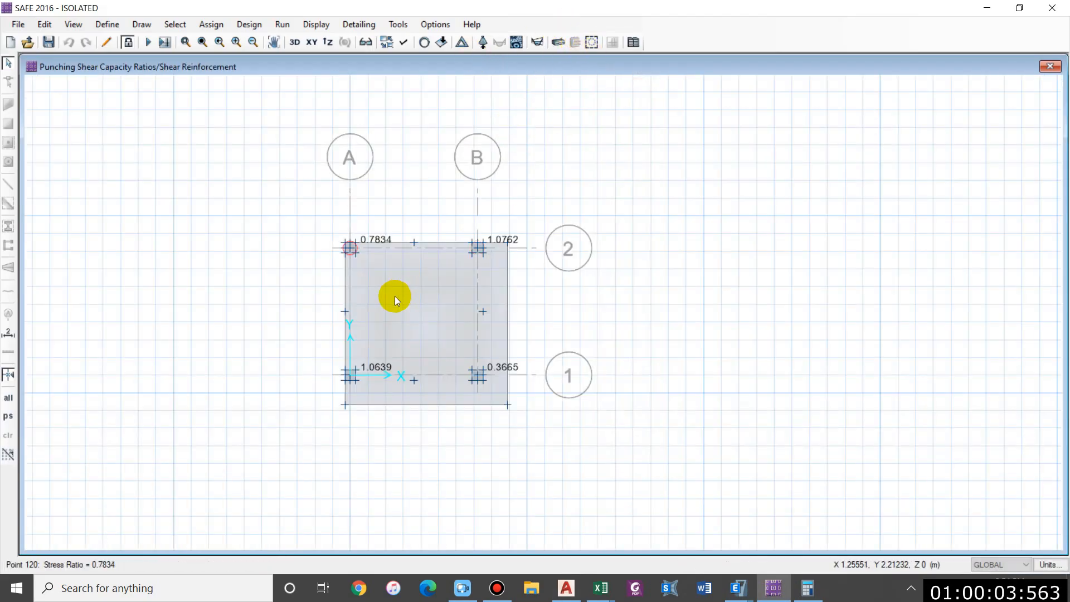
scroll(391, 291, up, 2)
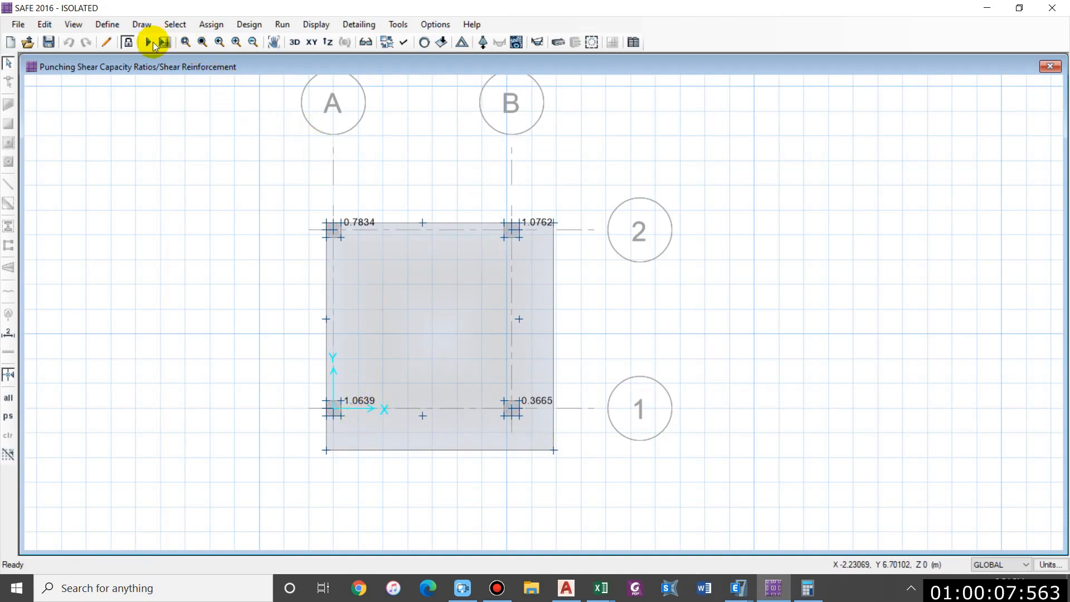
- Unlock the model, then set the footing slab property's thickness to 650 mm and rename it Footing 650
click(128, 42)
scroll(530, 413, up, 2)
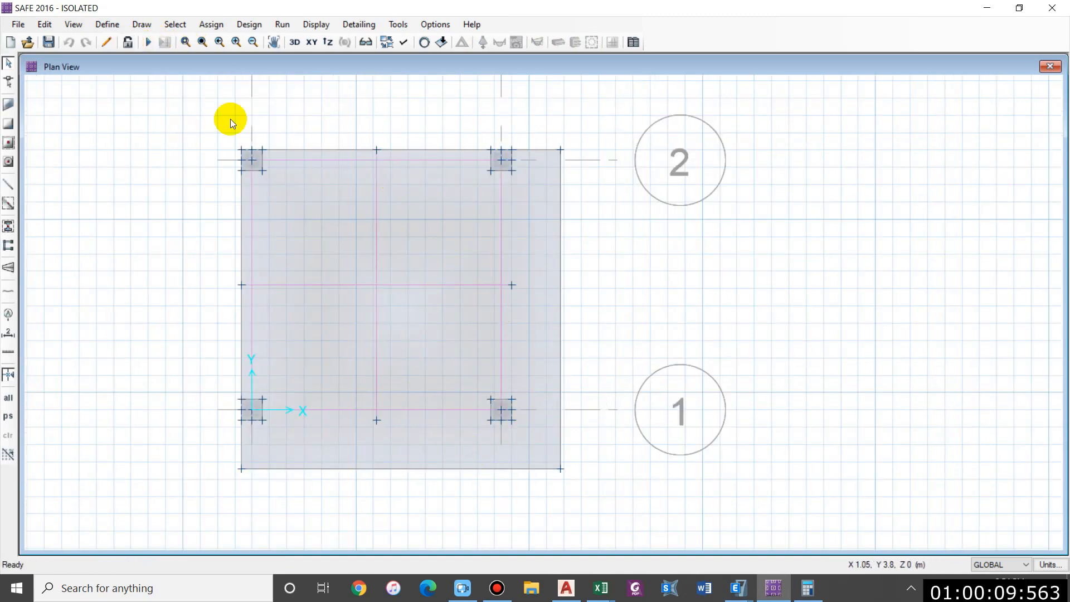
click(107, 24)
click(144, 58)
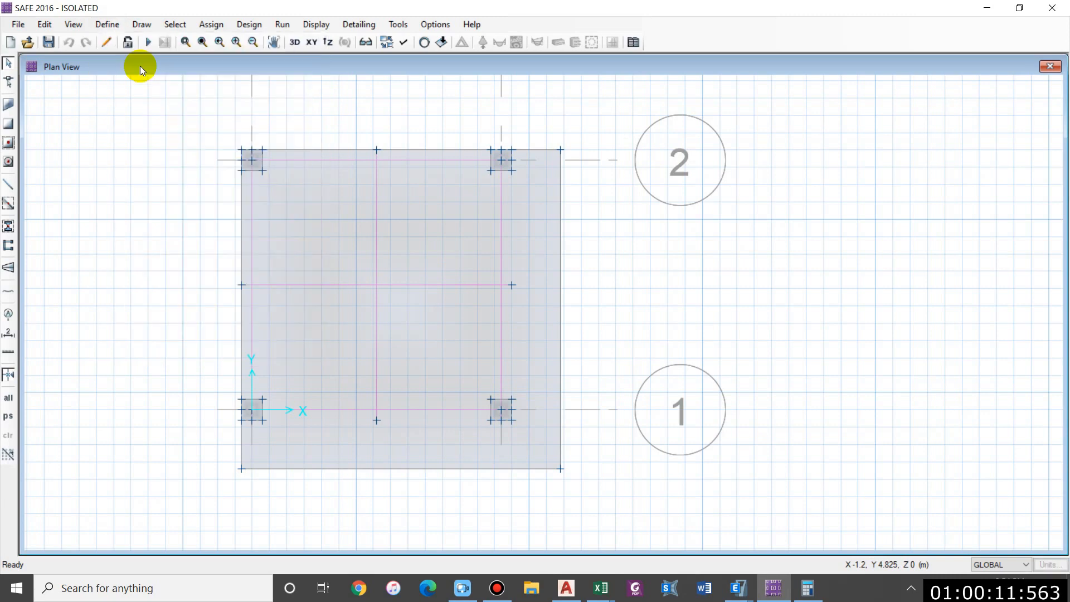
click(608, 278)
click(508, 434)
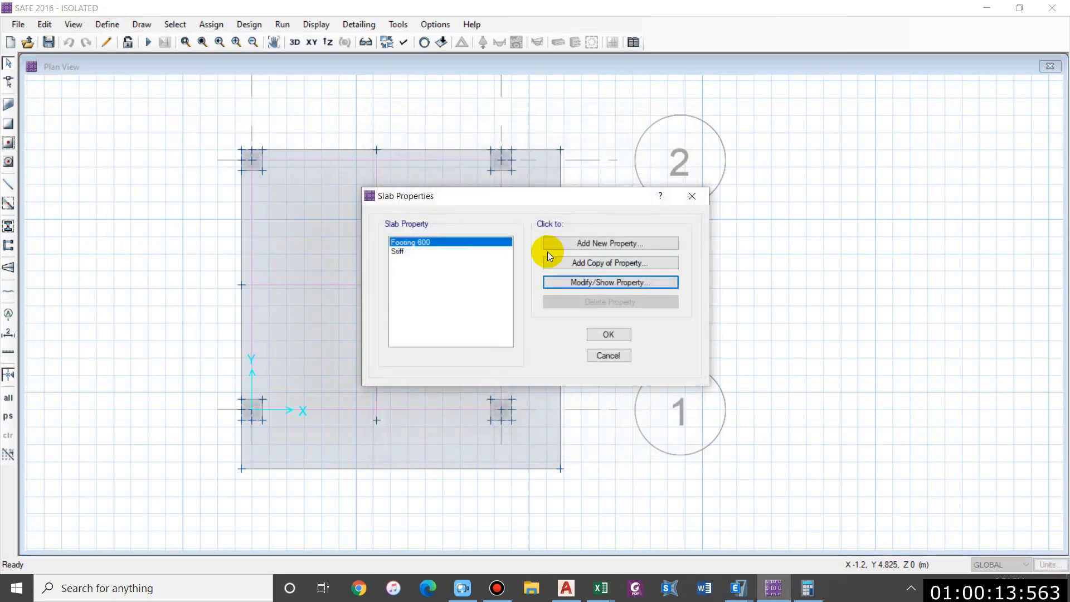
click(602, 281)
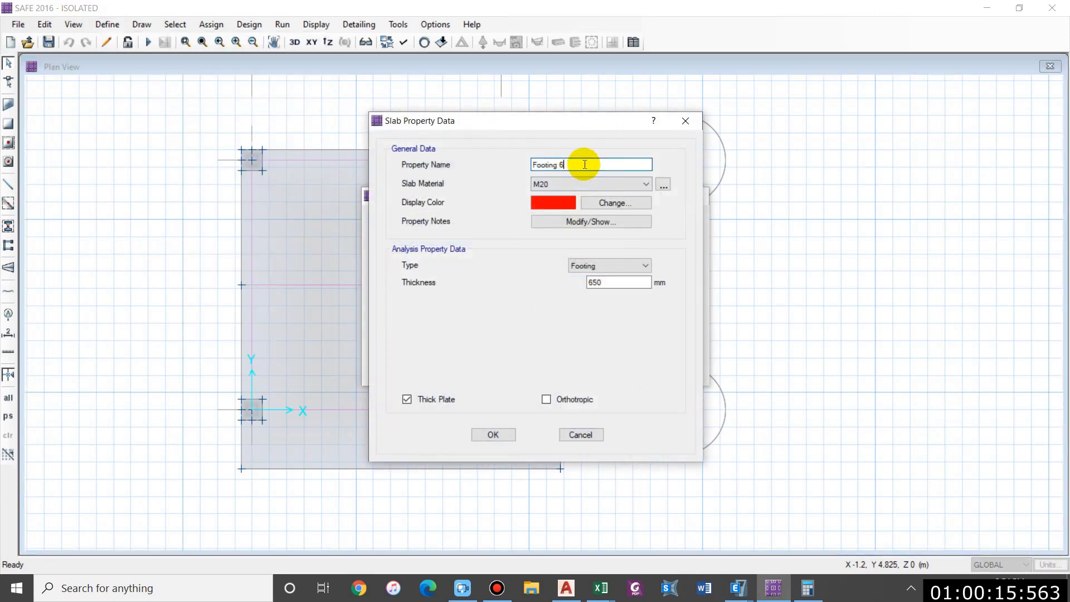
click(508, 433)
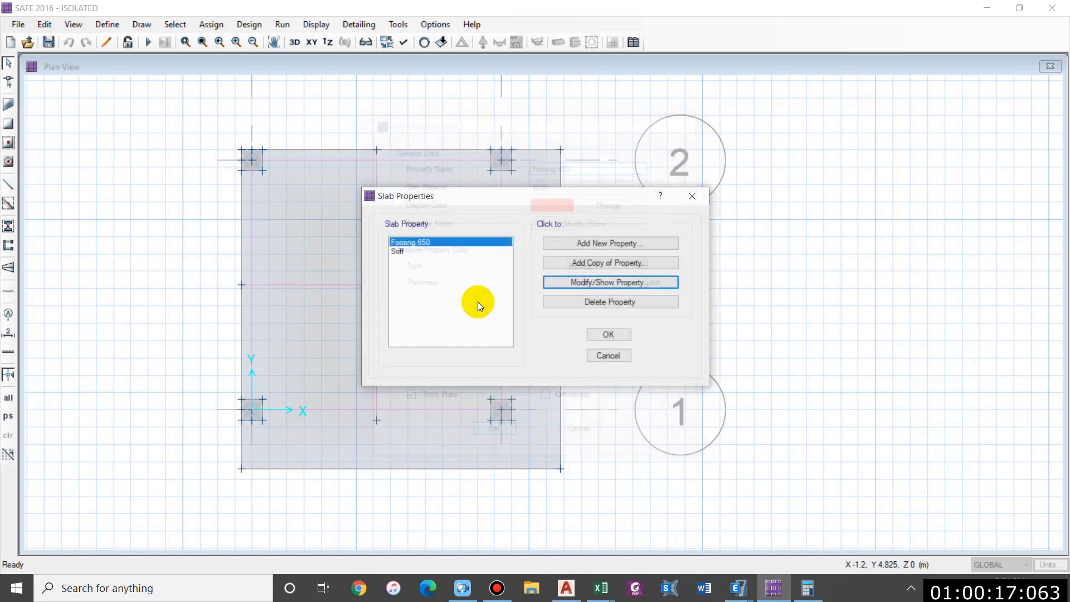
- Edit the thickness of the Stiff slab property and close the slab property definitions
click(420, 251)
click(609, 283)
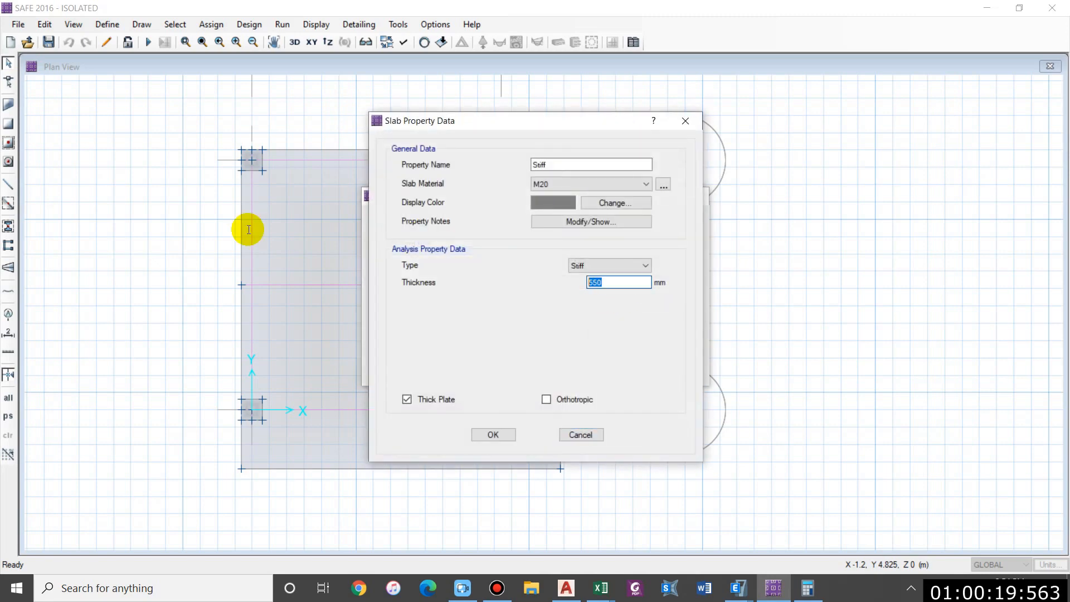
click(476, 436)
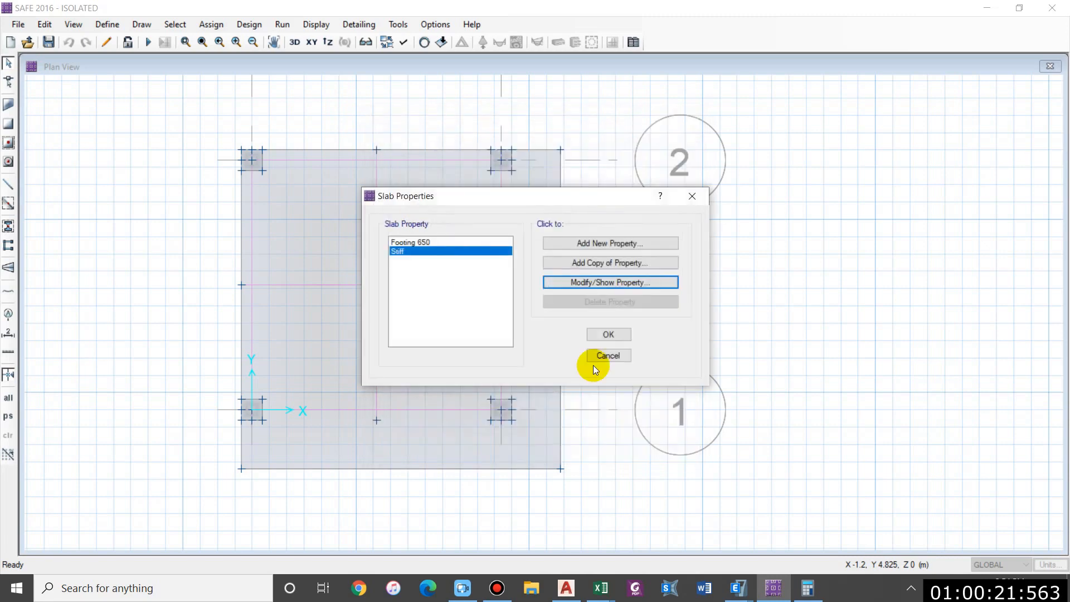
click(602, 354)
- Run the analysis with the revised slab thickness and display the Service soil pressure contours on the deformed shape
click(150, 44)
click(462, 42)
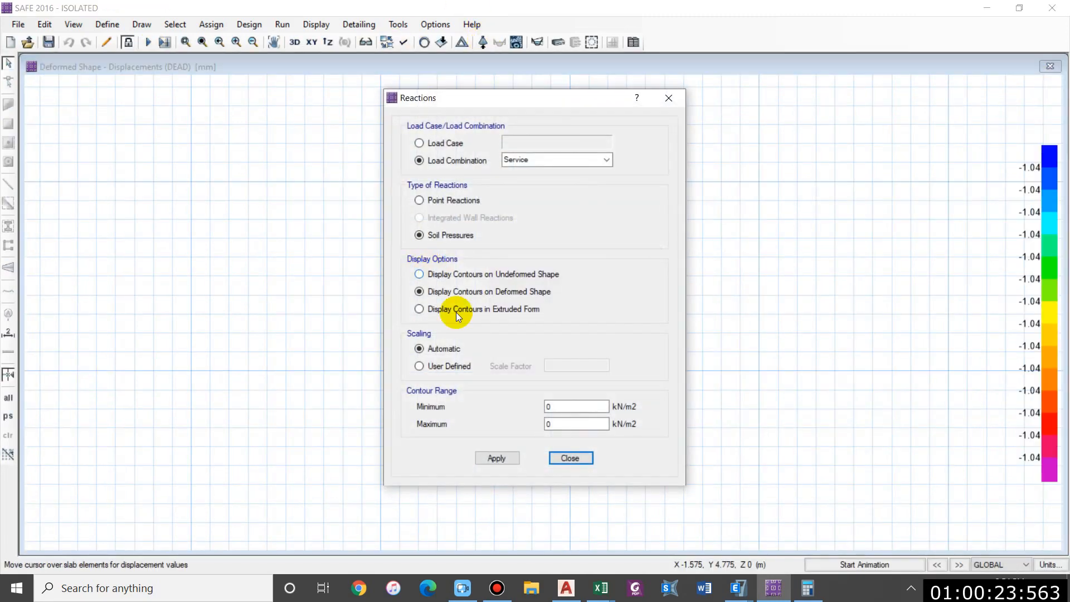
click(497, 457)
click(669, 98)
- Display the punching shear capacity ratios for the thickened mat and check each column
click(576, 41)
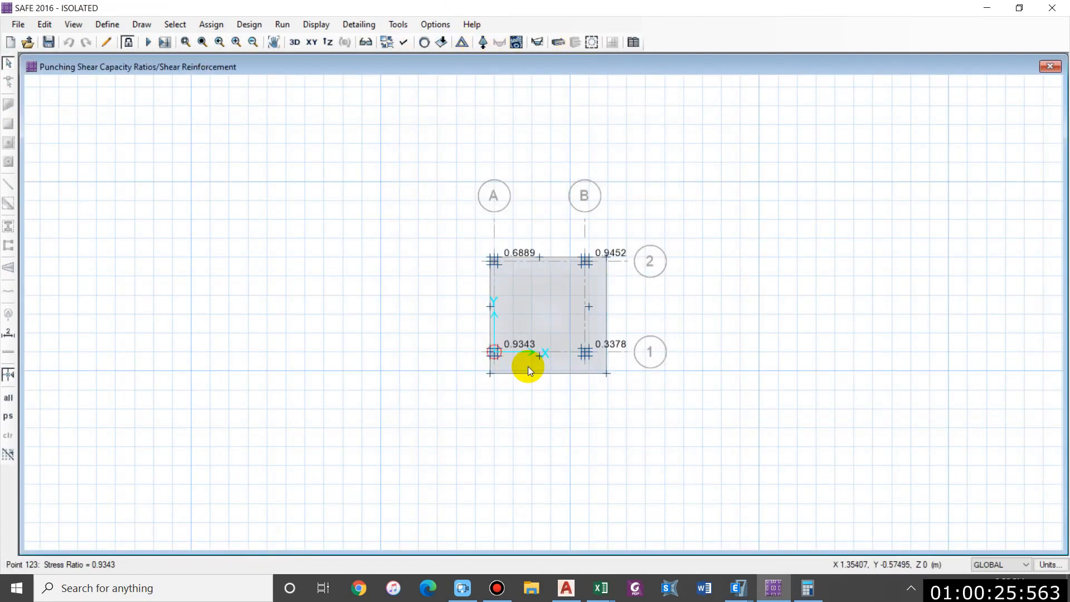
scroll(528, 365, up, 2)
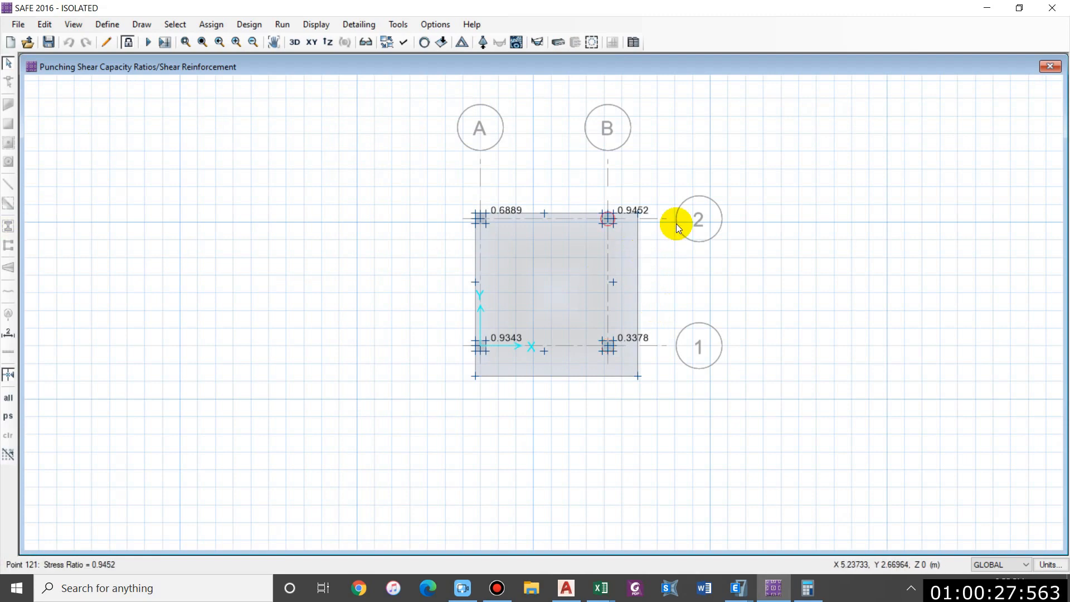
middle_drag(662, 228, 522, 242)
- Unlock the model and reshape the two middle design strips so their ends reach the mat's expanded edges
click(129, 43)
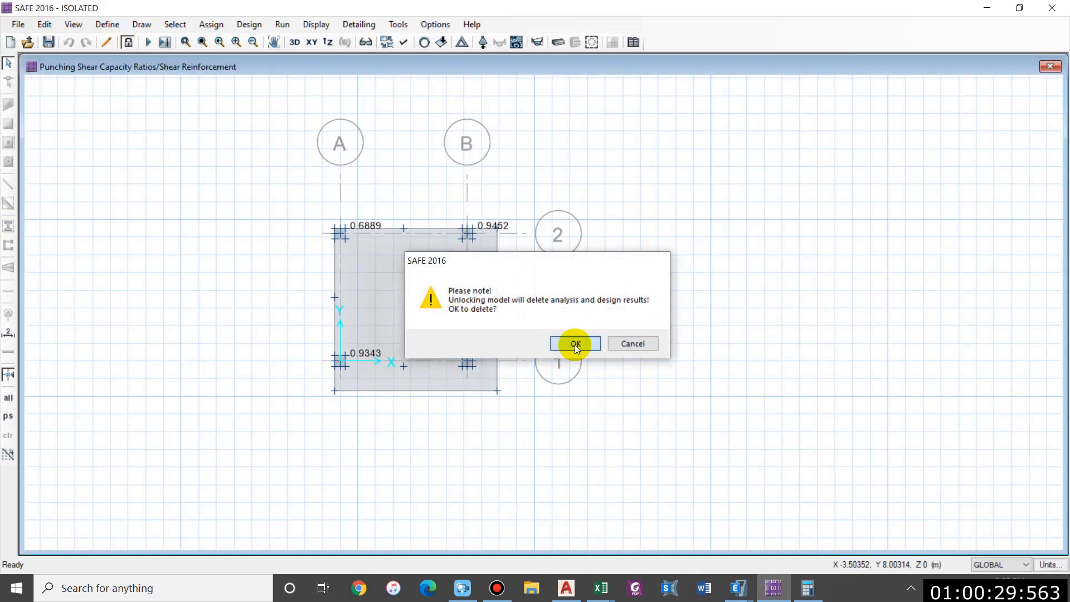
click(574, 345)
scroll(481, 304, up, 2)
click(470, 295)
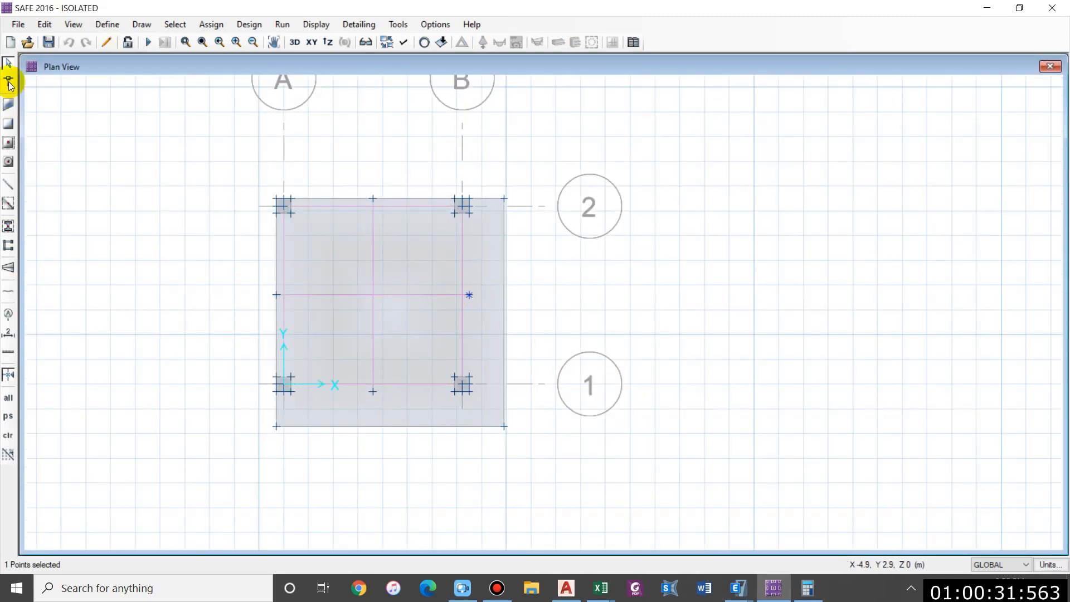
click(8, 82)
click(426, 296)
drag(470, 295, 505, 297)
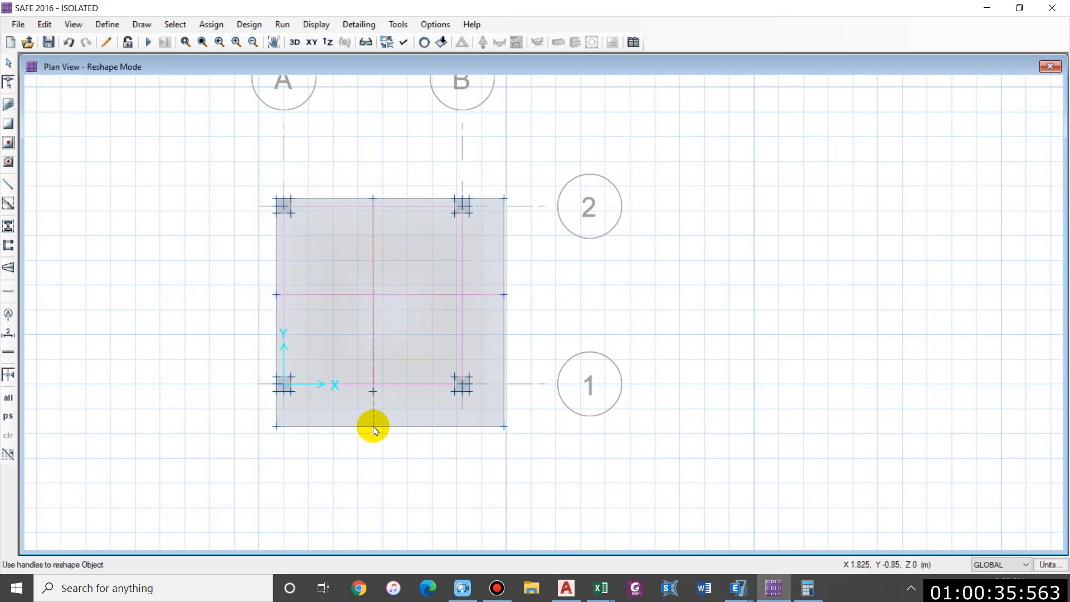
- Run the analysis with the extended design strips and display the punching shear capacity ratios
click(149, 42)
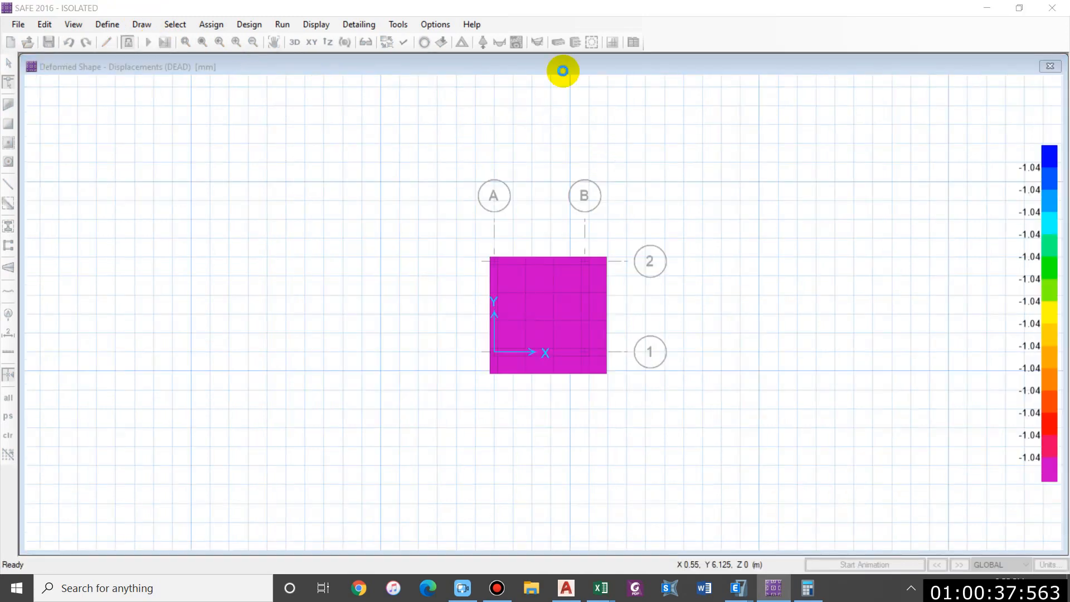
click(592, 43)
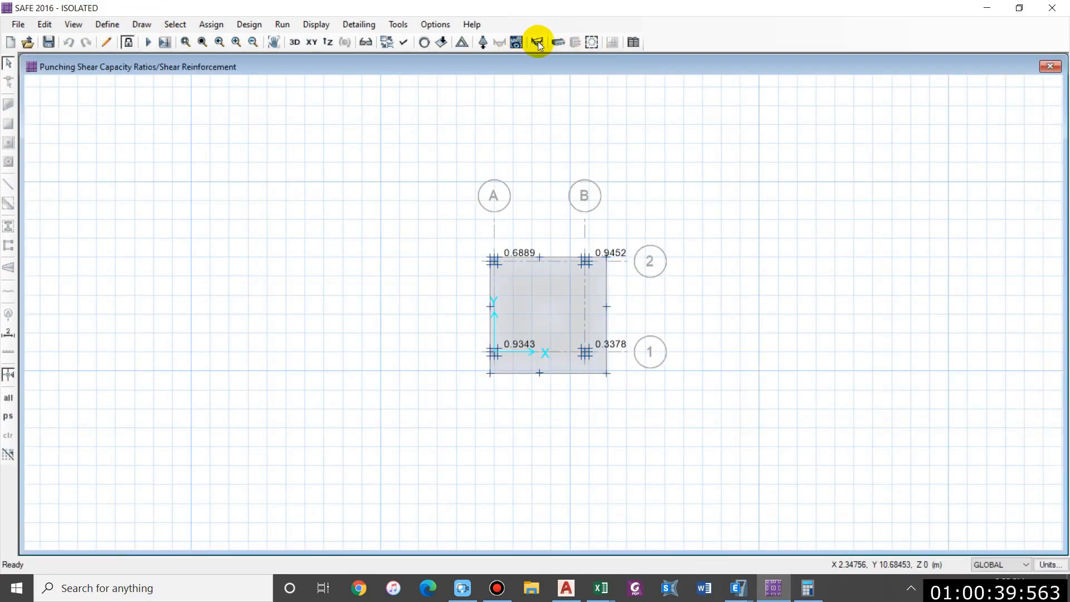
- Display the strip-based enveloping flexural reinforcement intensity for Layer A, with top and bottom rebar and minimum reinforcing imposed
click(558, 43)
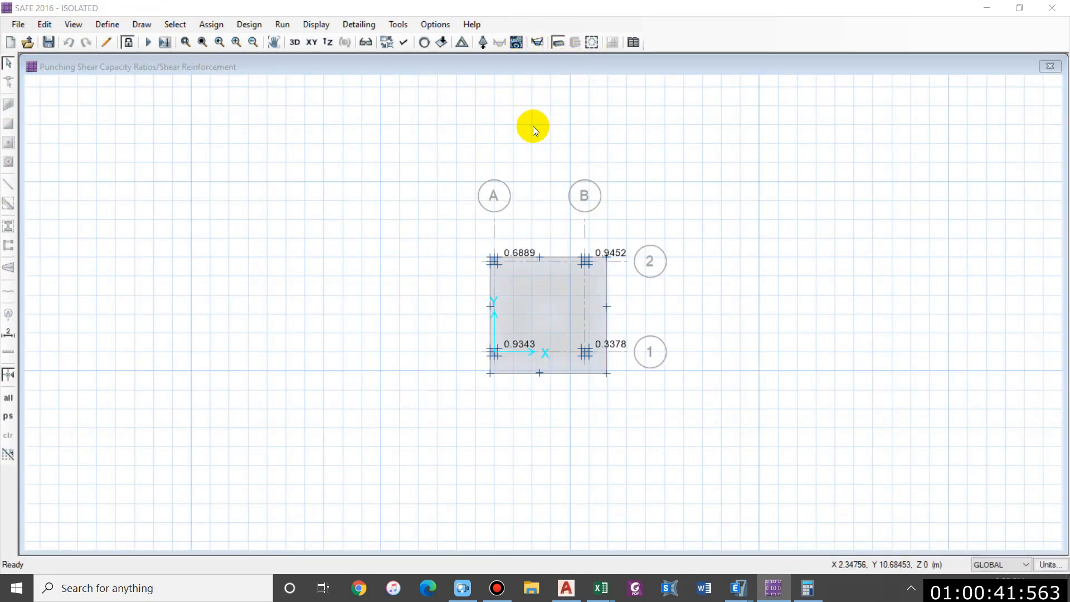
drag(454, 108, 765, 100)
middle_drag(321, 230, 154, 221)
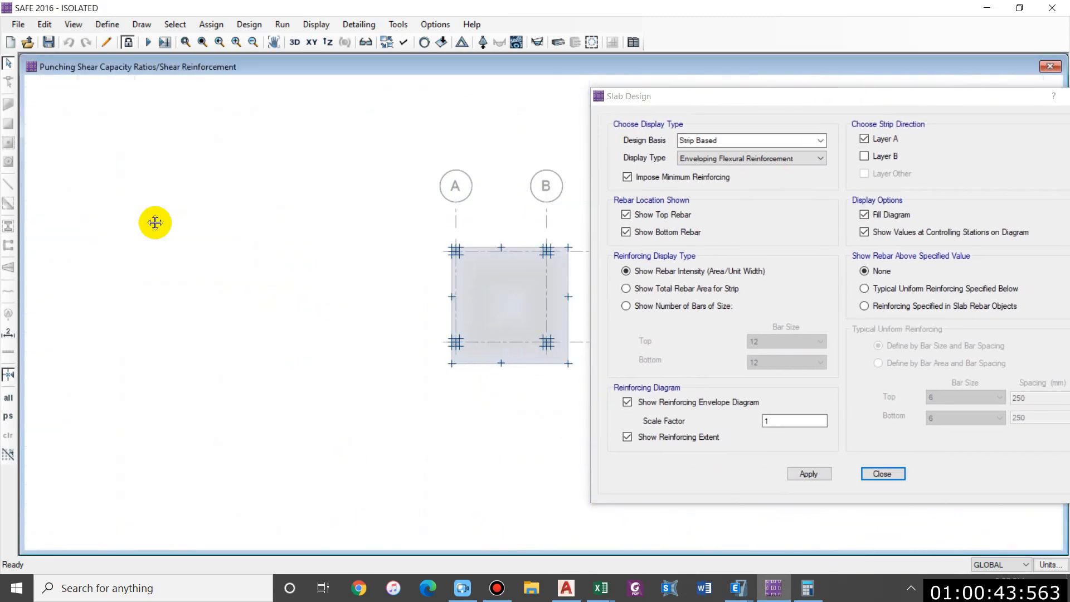
scroll(535, 259, up, 2)
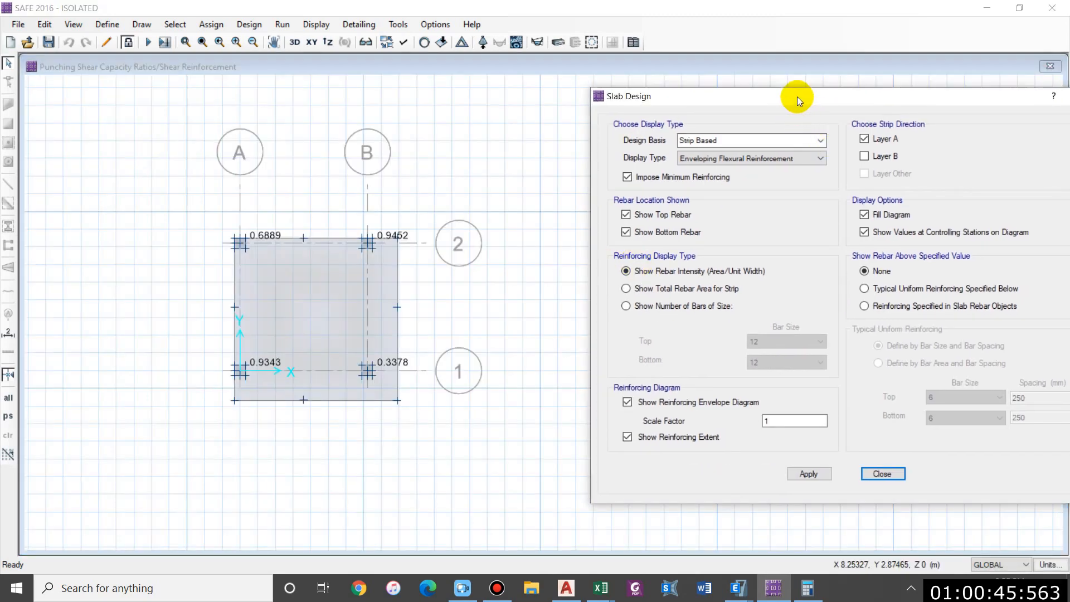
drag(797, 96, 726, 70)
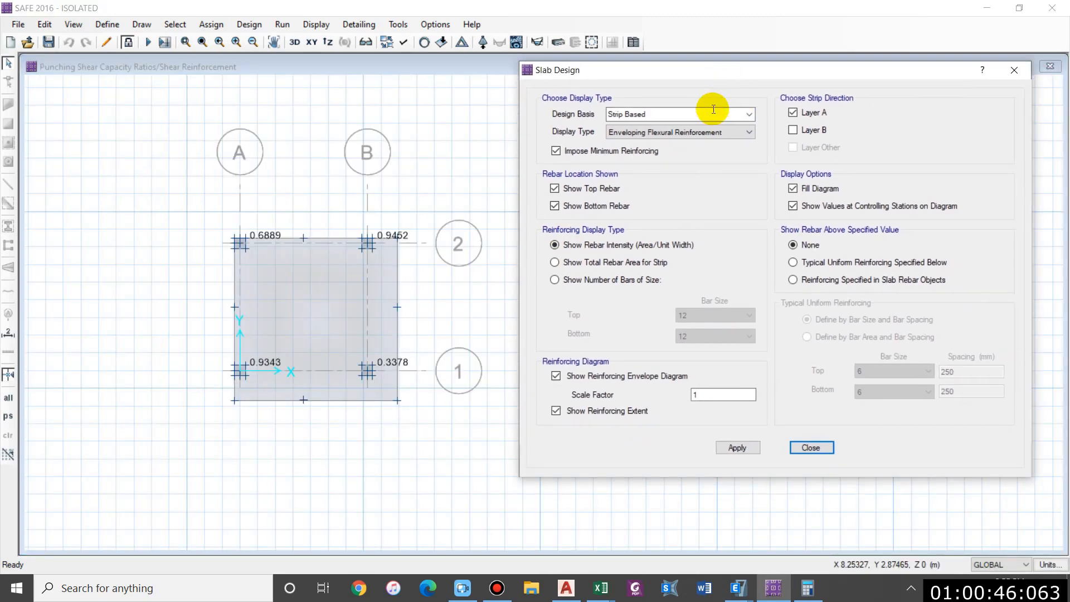
click(747, 450)
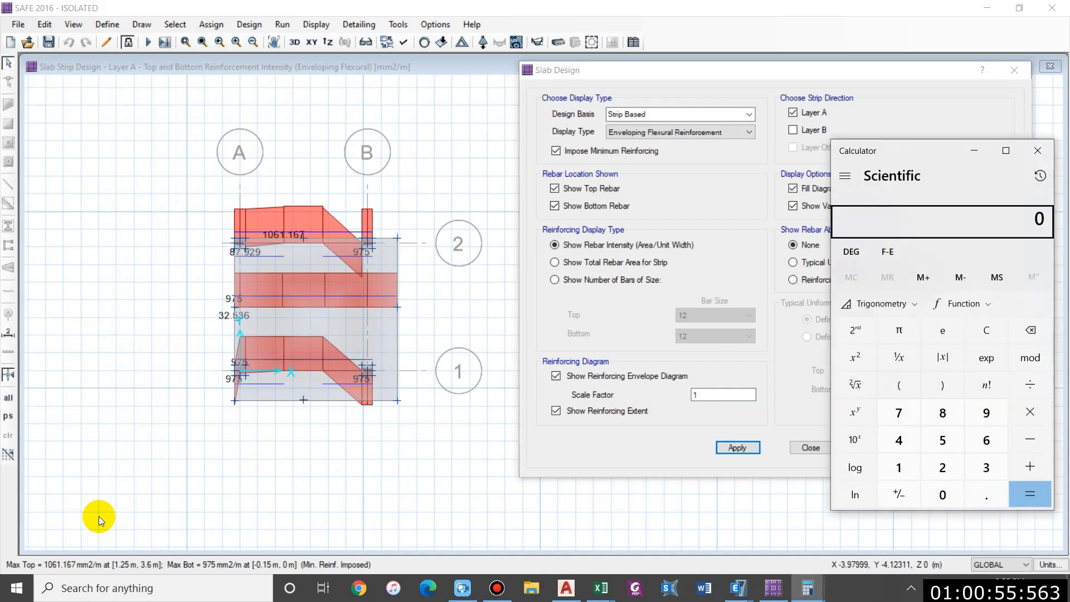
- Calculate the required spacing for a 113 mm² bar by dividing 1000 by 1061.167 and multiplying by 113
text(1,000)
key(slash)
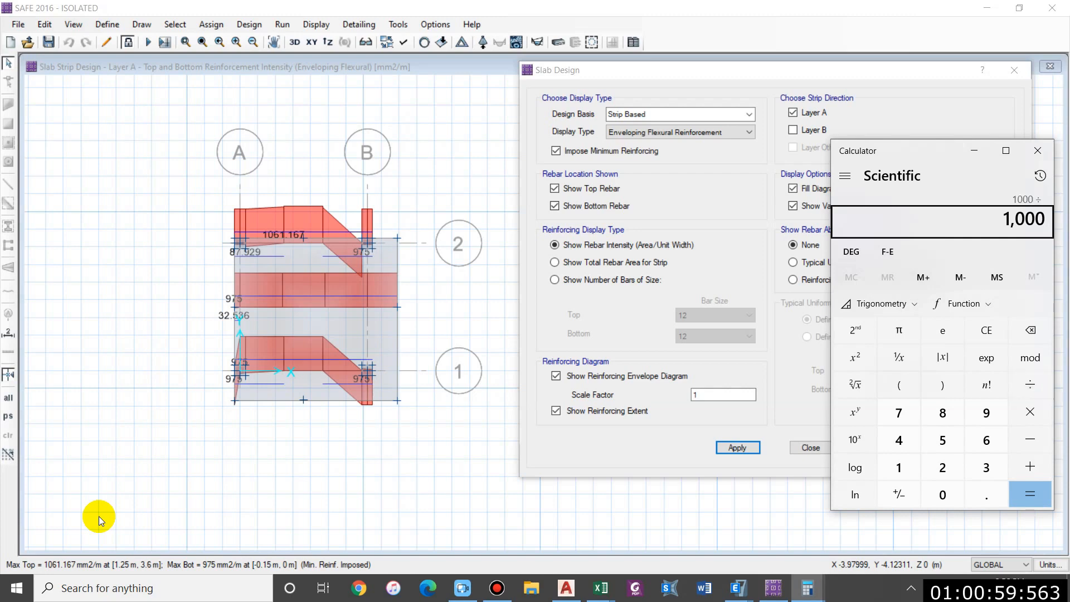
text(1,061.167)
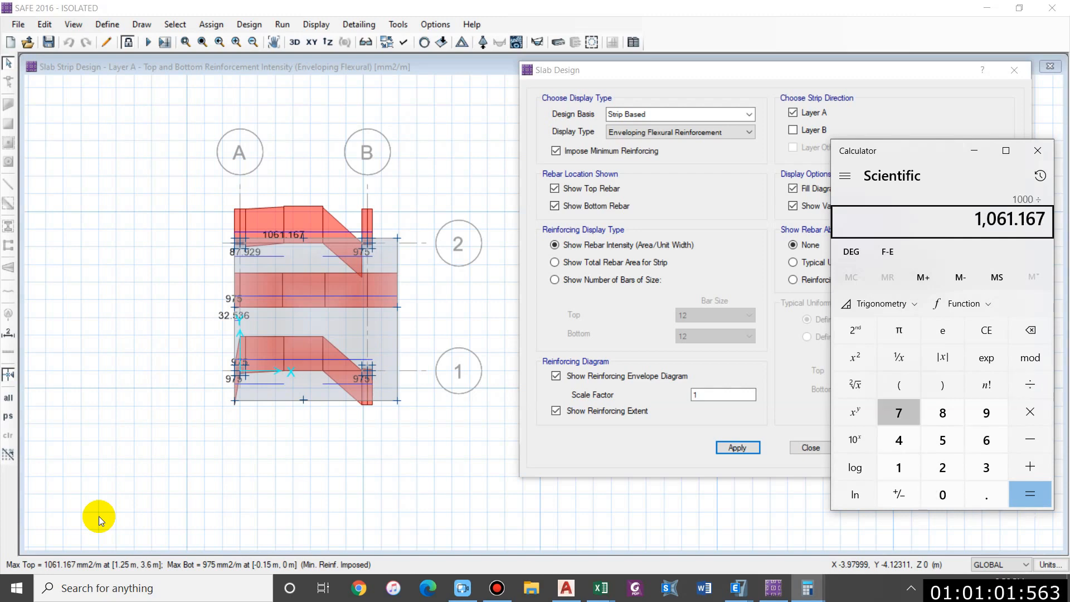
key(Return)
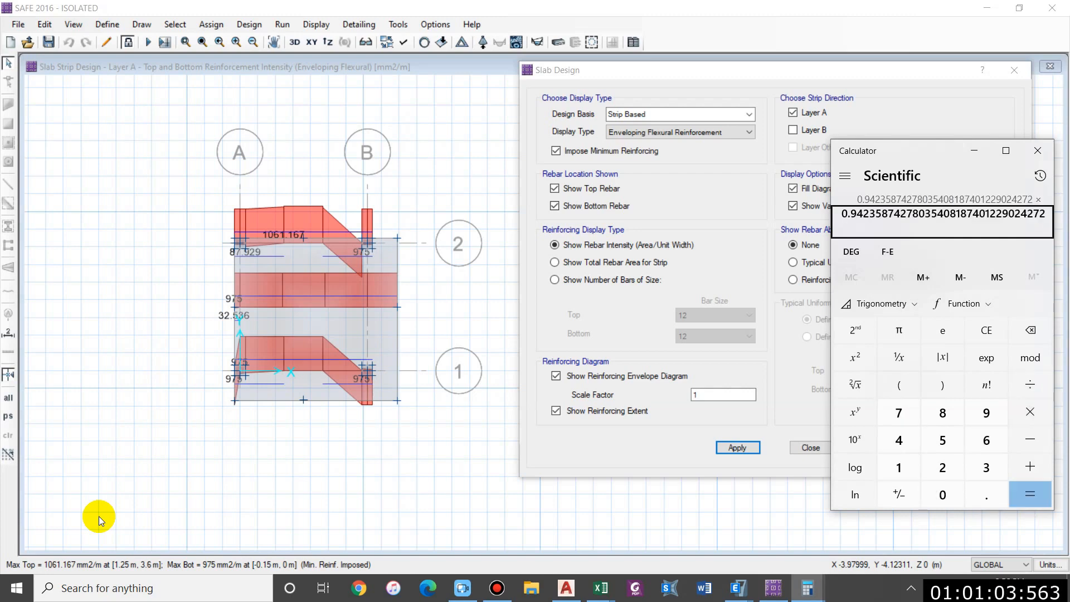
text(113)
key(Return)
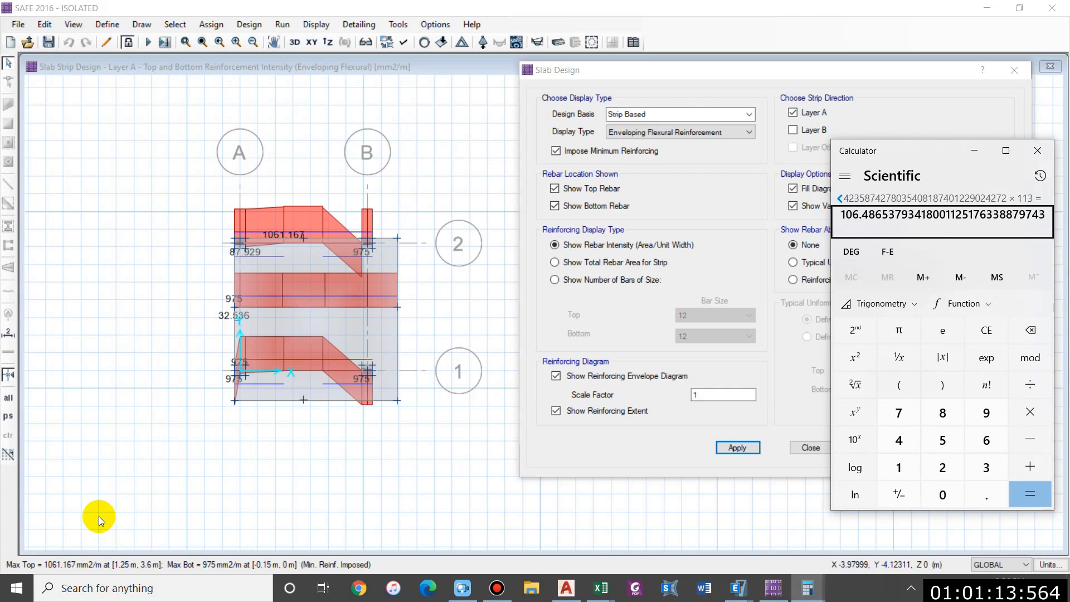
- Calculate the required spacing for a 201 mm² bar by dividing 1000 by 1062 and multiplying by 201
text(1000/1)
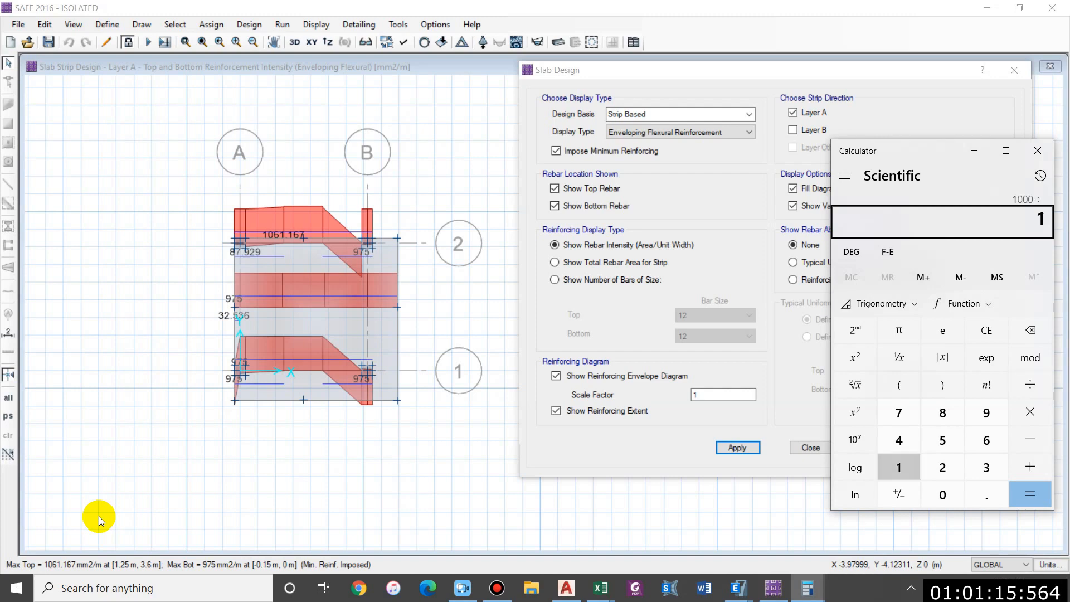
text(06)
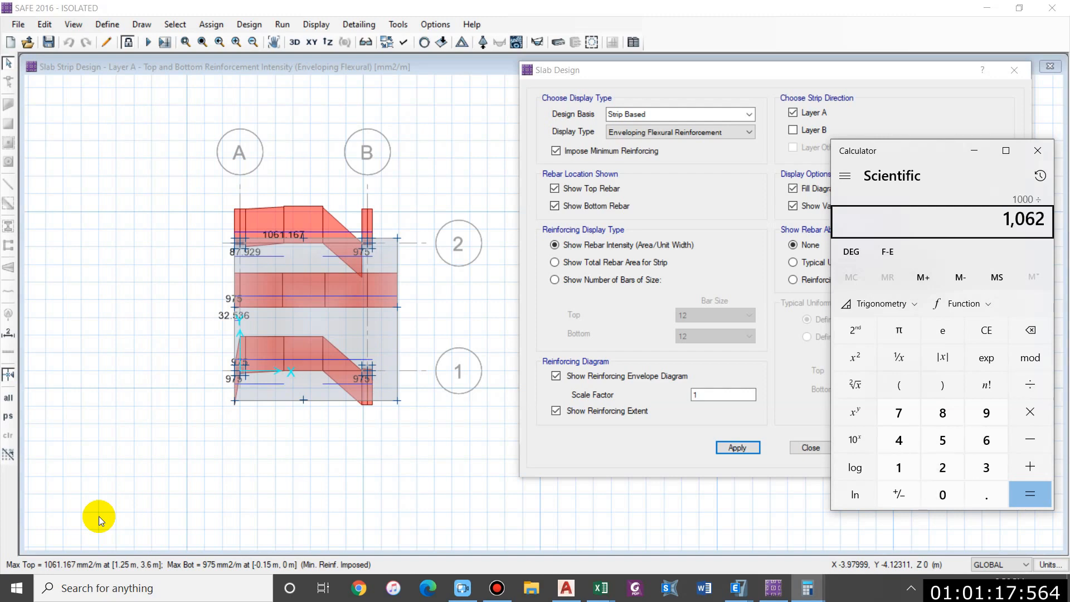
text(2)
key(Return)
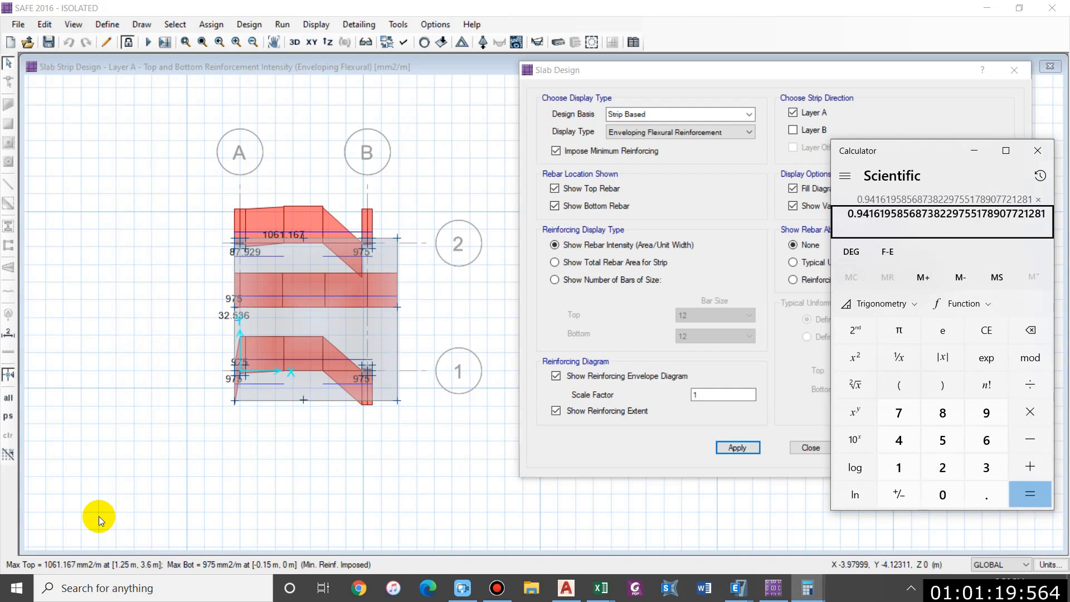
text(201)
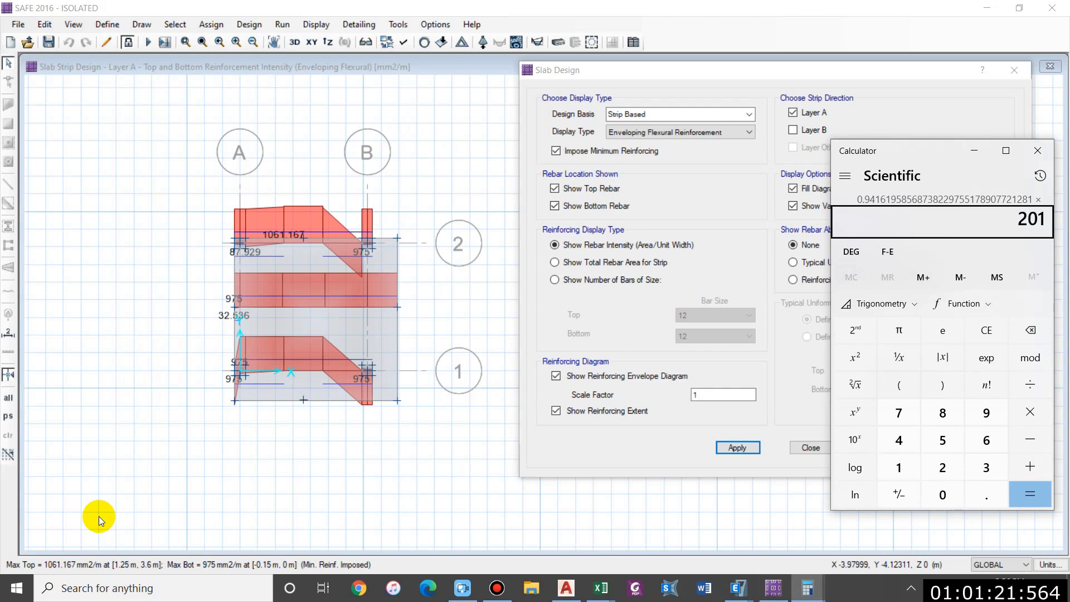
key(Return)
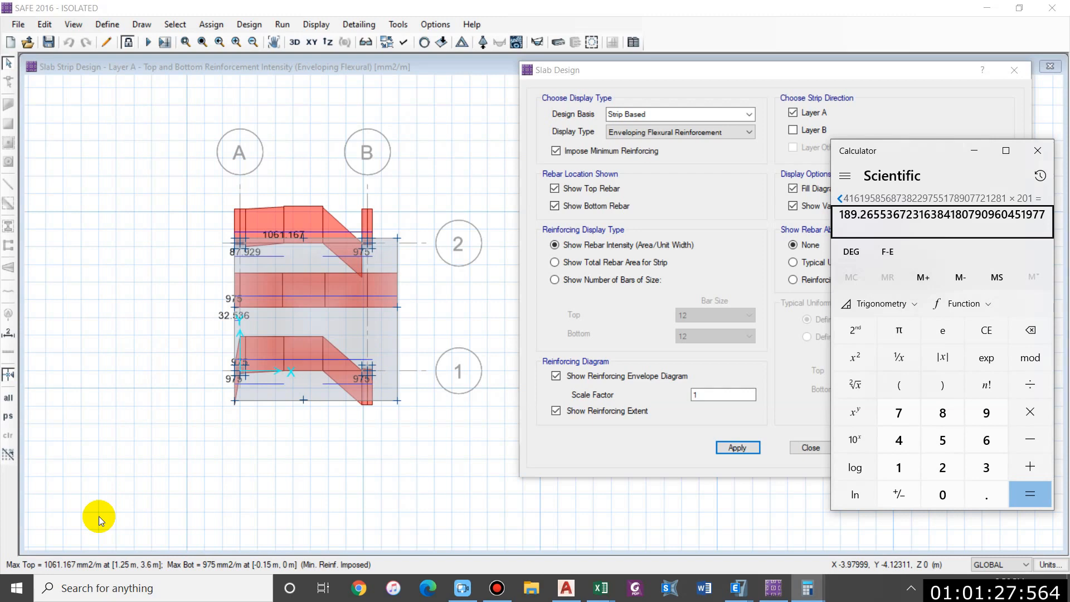
- Close the calculator and display the strip-based flexural reinforcement intensity for Layer B only
click(288, 342)
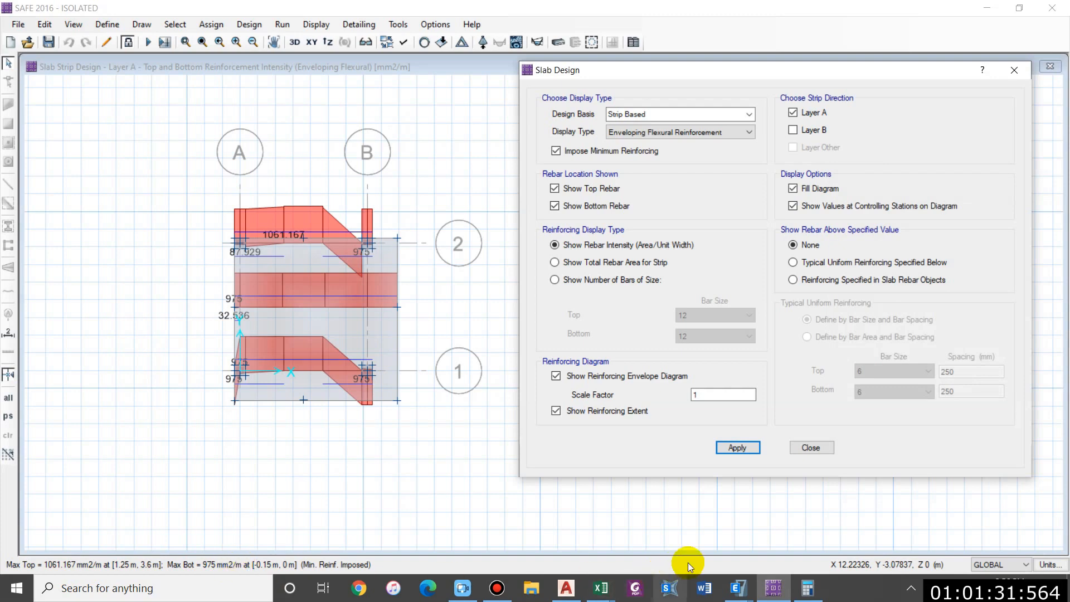
click(808, 588)
click(1040, 160)
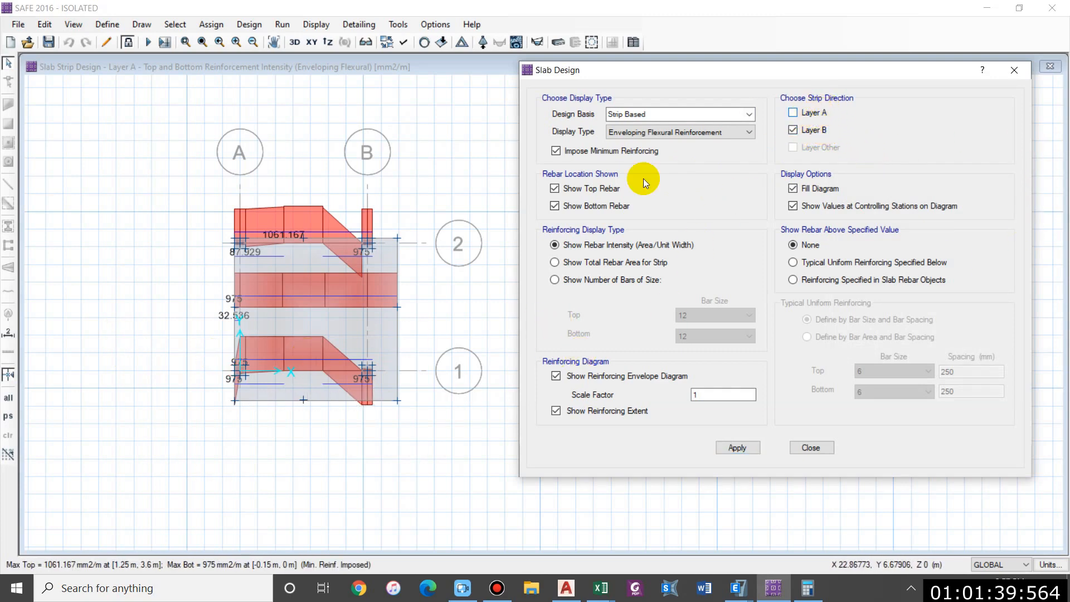
click(720, 450)
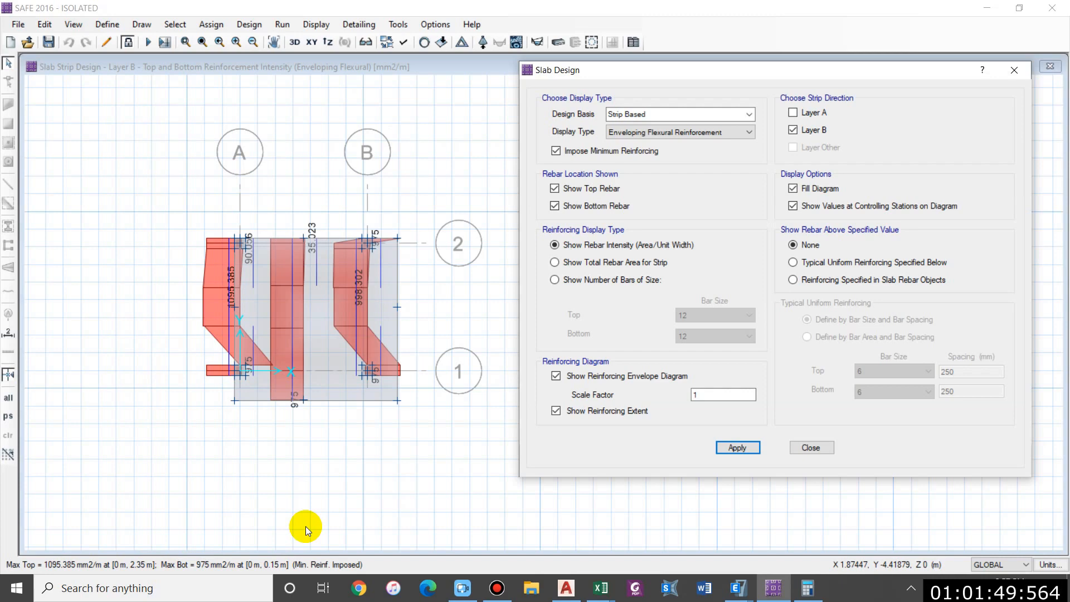
- Switch to the structural drawing PDF and examine the mat foundation plan and Section X-X for bar sizes, spacing and chair bars
key(alt+Tab)
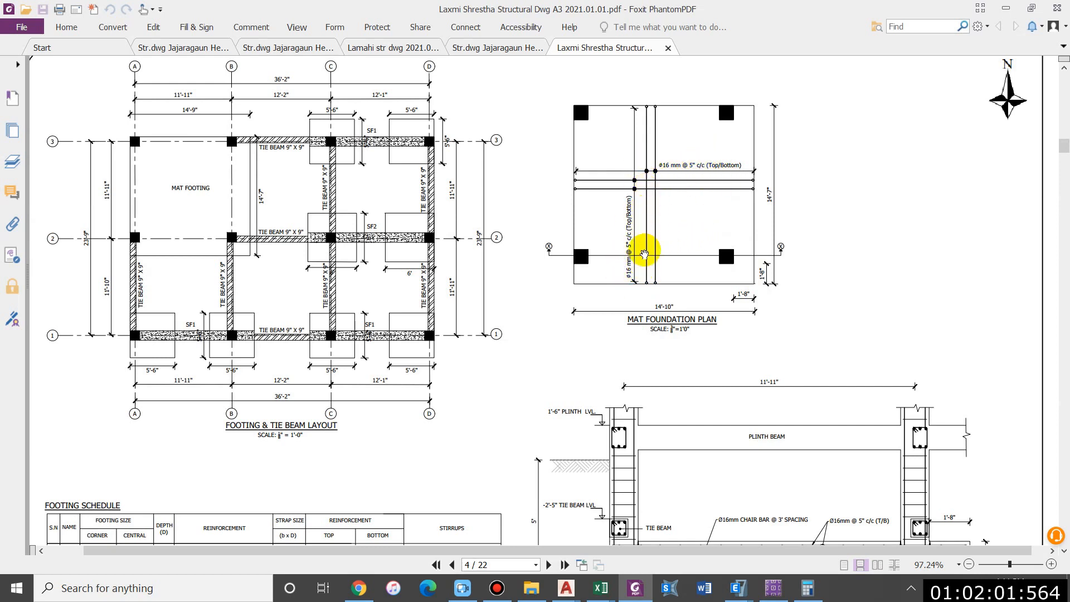
scroll(645, 225, down, 3)
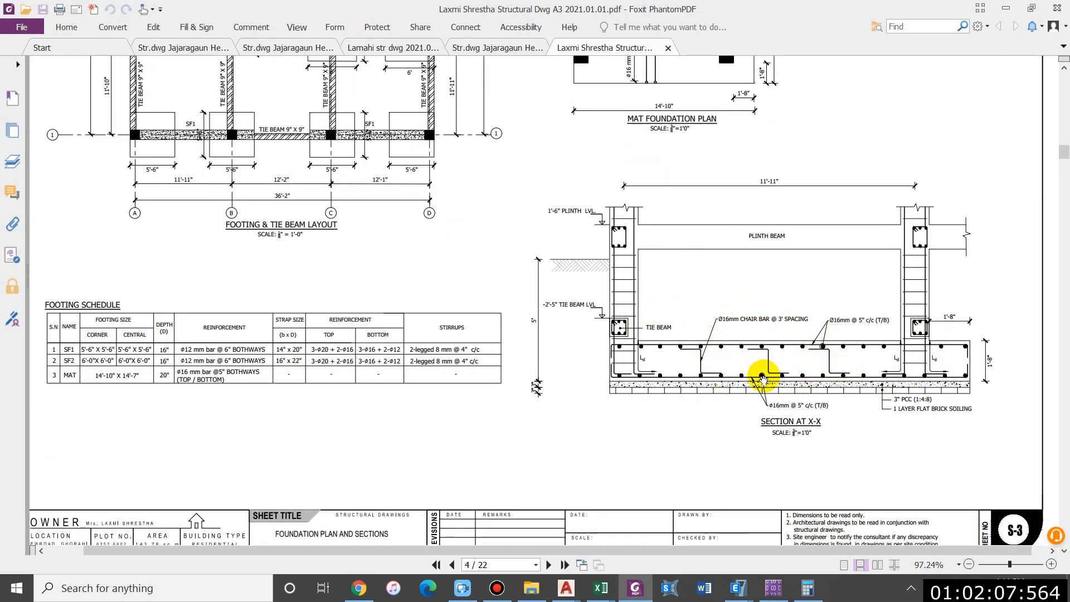
ctrl+scroll(736, 340, up, 2)
drag(754, 333, 765, 369)
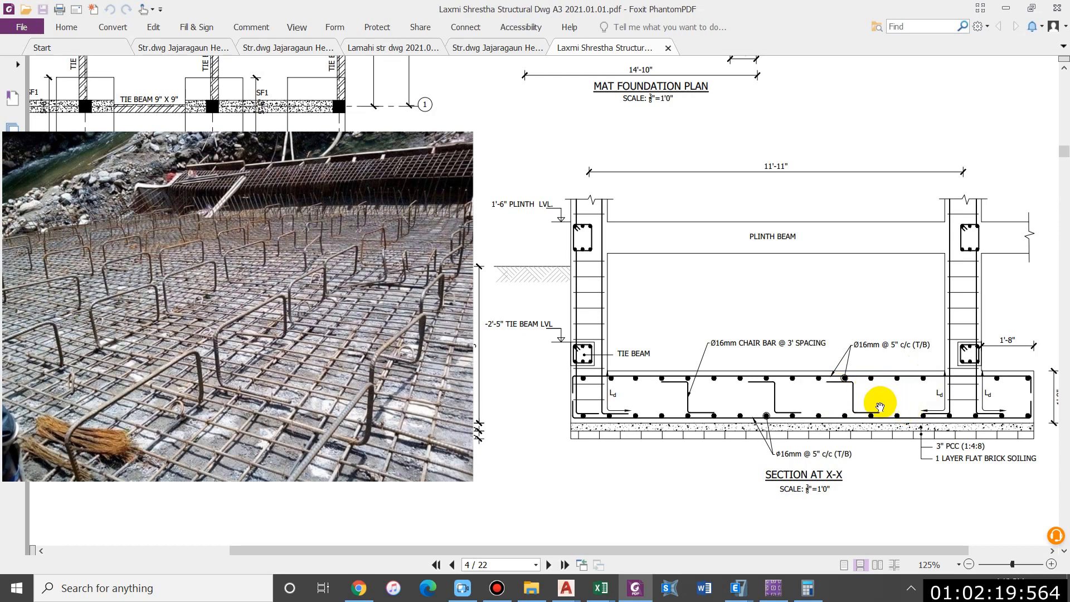
ctrl+scroll(880, 407, up, 1)
scroll(848, 394, down, 2)
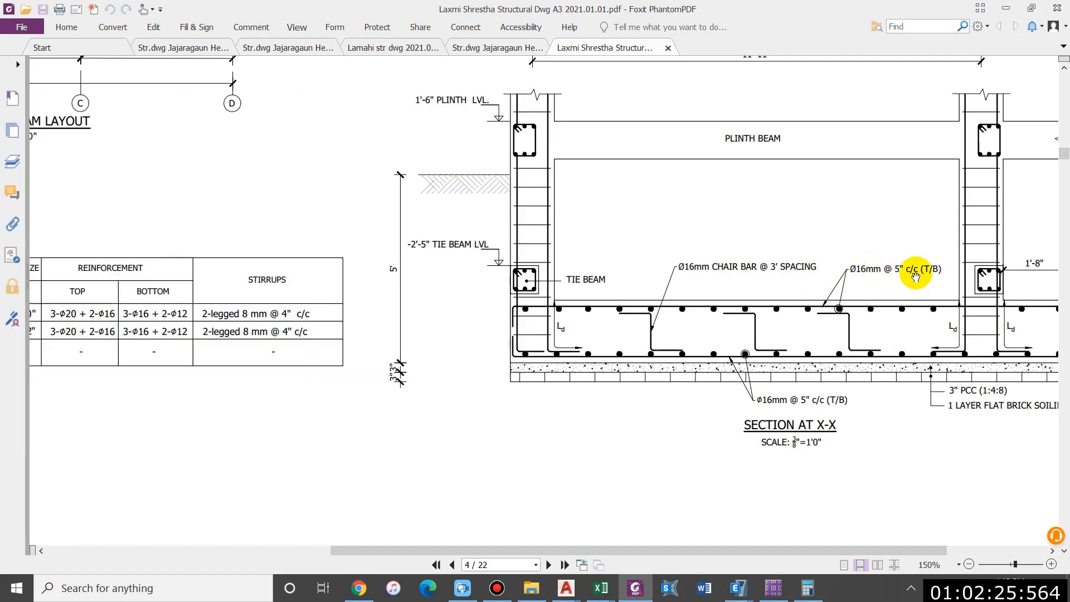
drag(952, 306, 903, 322)
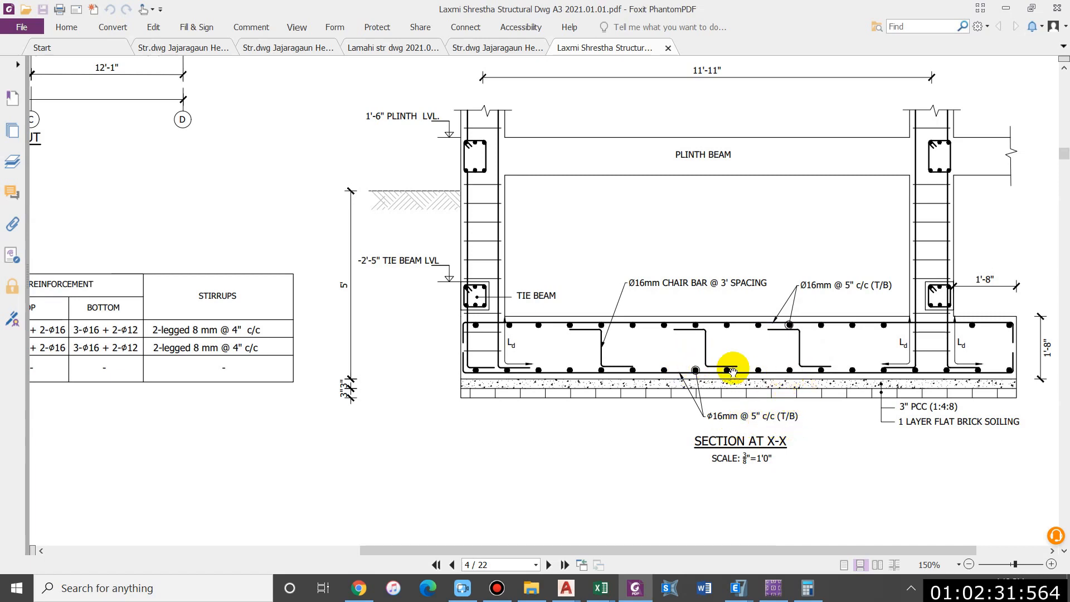
ctrl+scroll(927, 411, down, 2)
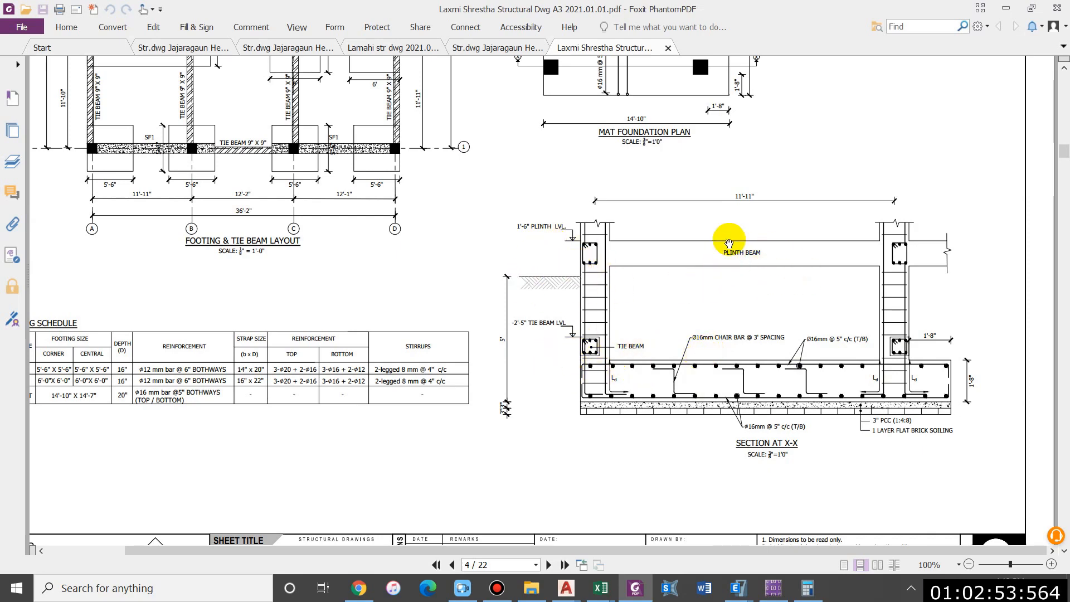
- Switch to the SAFE model Mat final trench offset pit and examine its extruded stepped mat in 3D
key(alt+Tab)
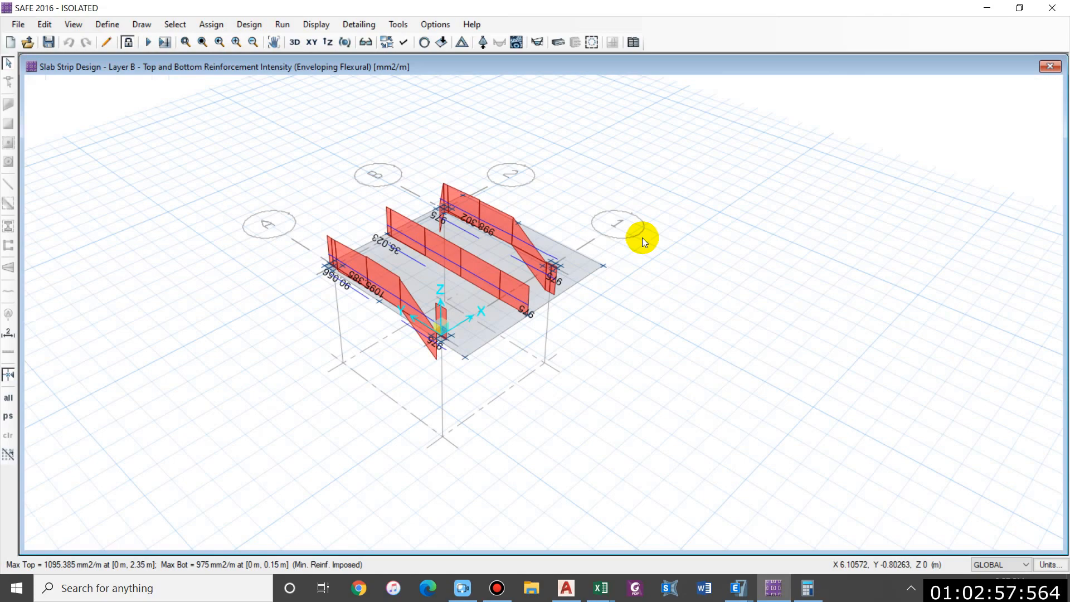
key(alt+Tab)
mouse_move(495, 411)
shift+middle_down()
mouse_move(459, 309)
mouse_move(365, 346)
mouse_move(557, 428)
mouse_move(655, 359)
mouse_move(762, 363)
mouse_move(908, 390)
mouse_move(814, 416)
mouse_move(873, 367)
mouse_move(892, 329)
mouse_move(808, 308)
mouse_move(798, 330)
mouse_move(827, 362)
mouse_move(898, 384)
shift+middle_up()
click(1029, 10)
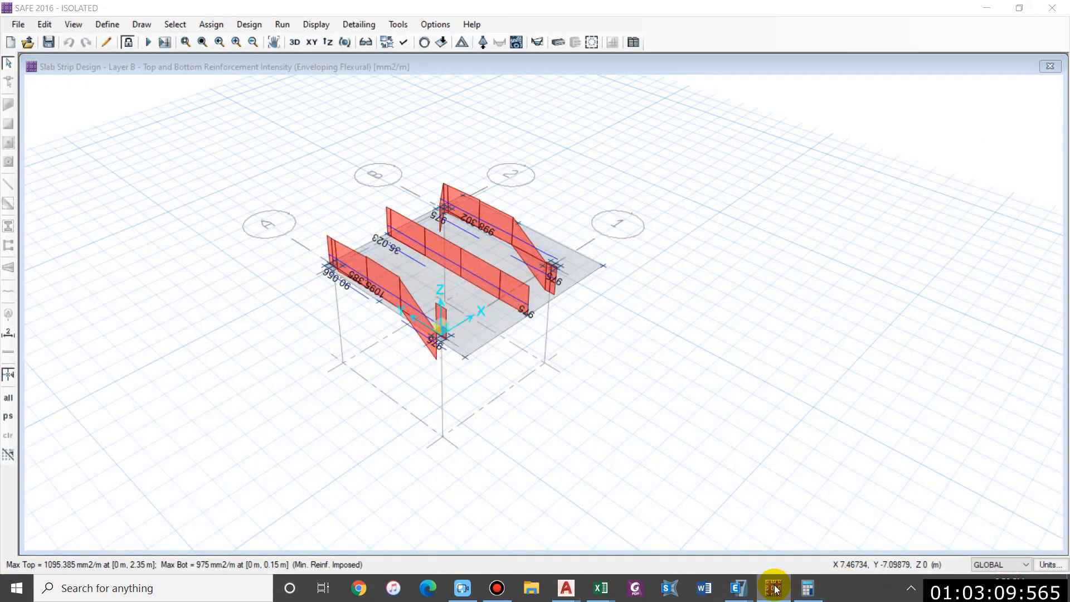
right_click(773, 584)
click(732, 513)
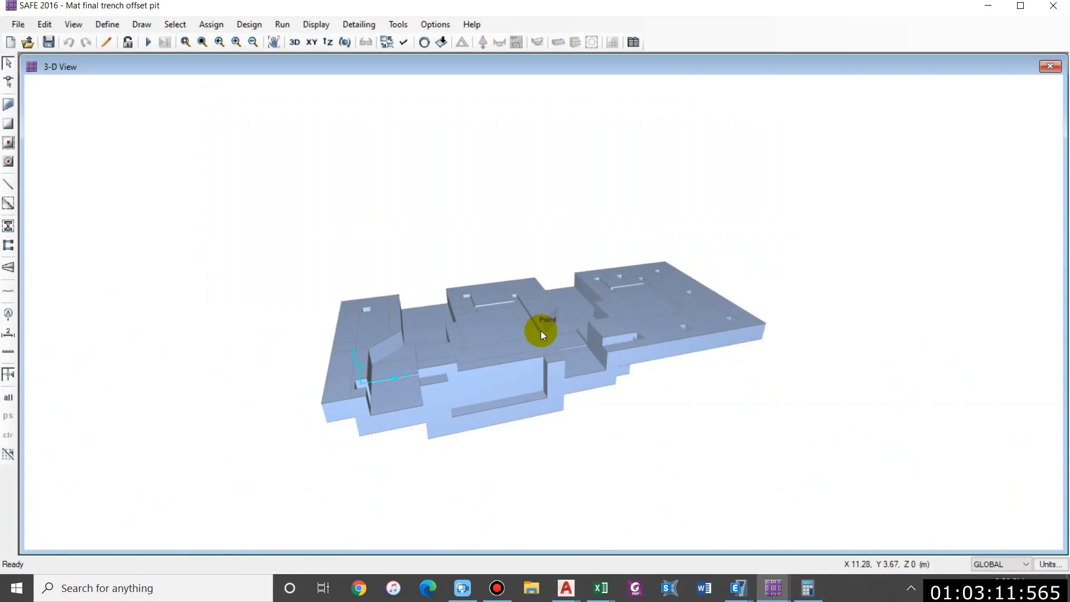
shift+middle_drag(864, 442, 586, 334)
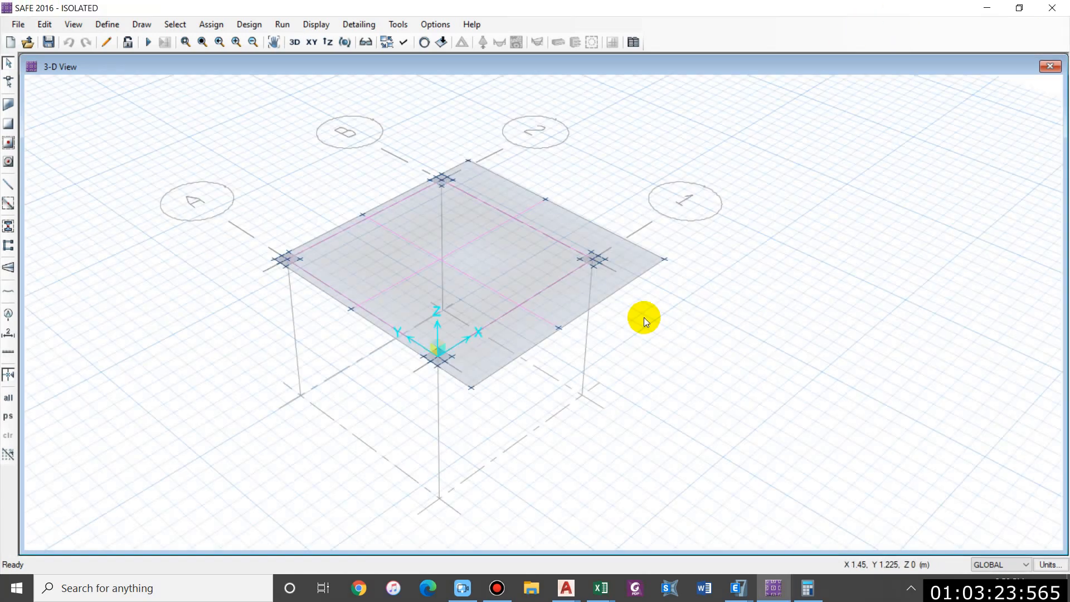
- Turn on the extruded view in the ISOLATED model and draw a rectangular slab about 3.65 m by 4.2 m beside the mat's grid B edge
key(ctrl+w)
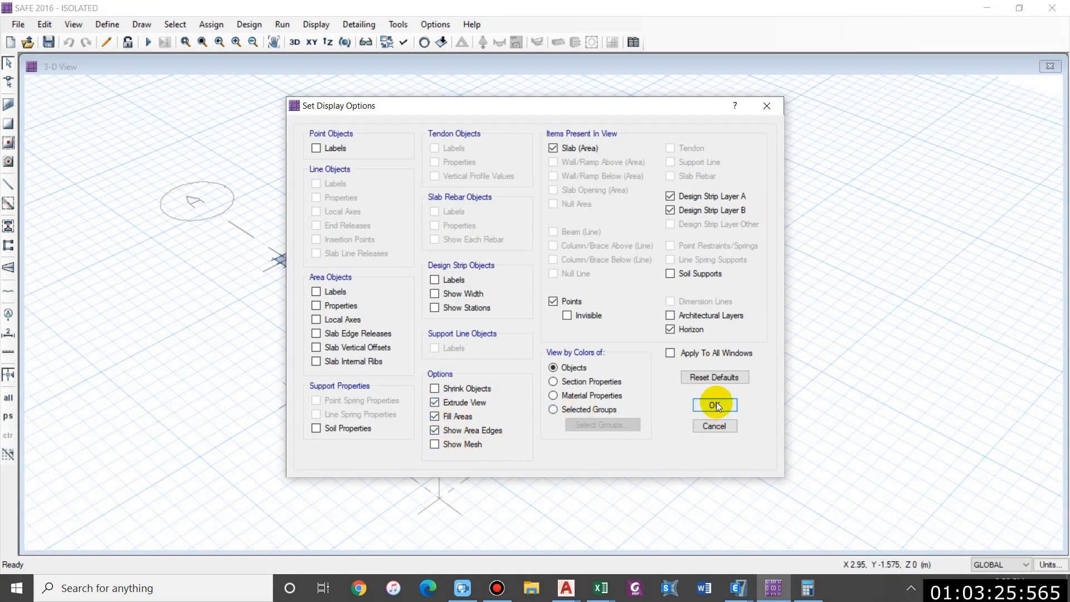
click(715, 405)
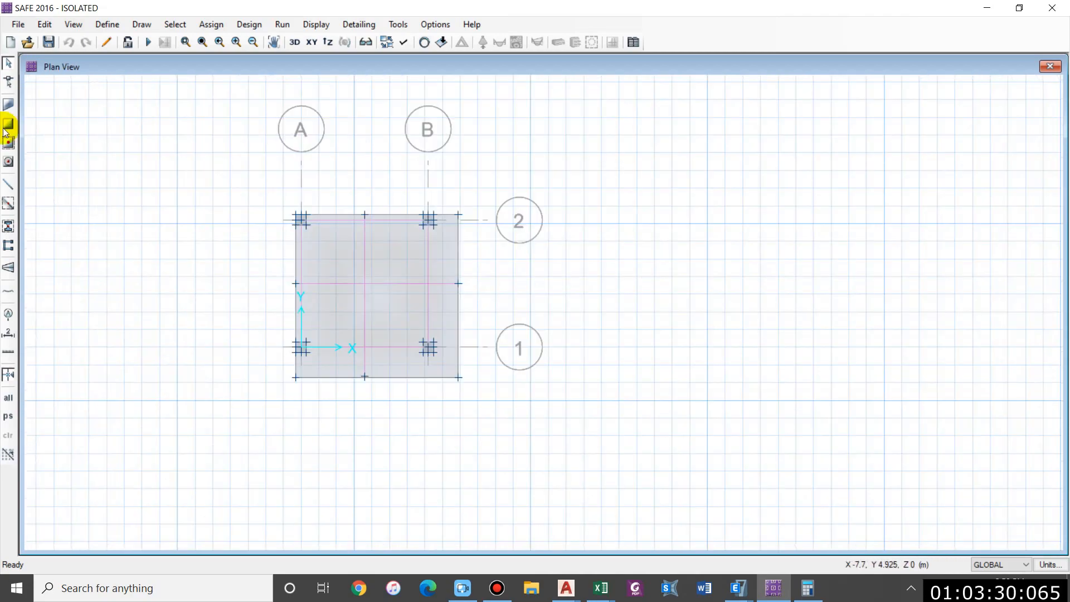
click(8, 124)
drag(458, 215, 590, 368)
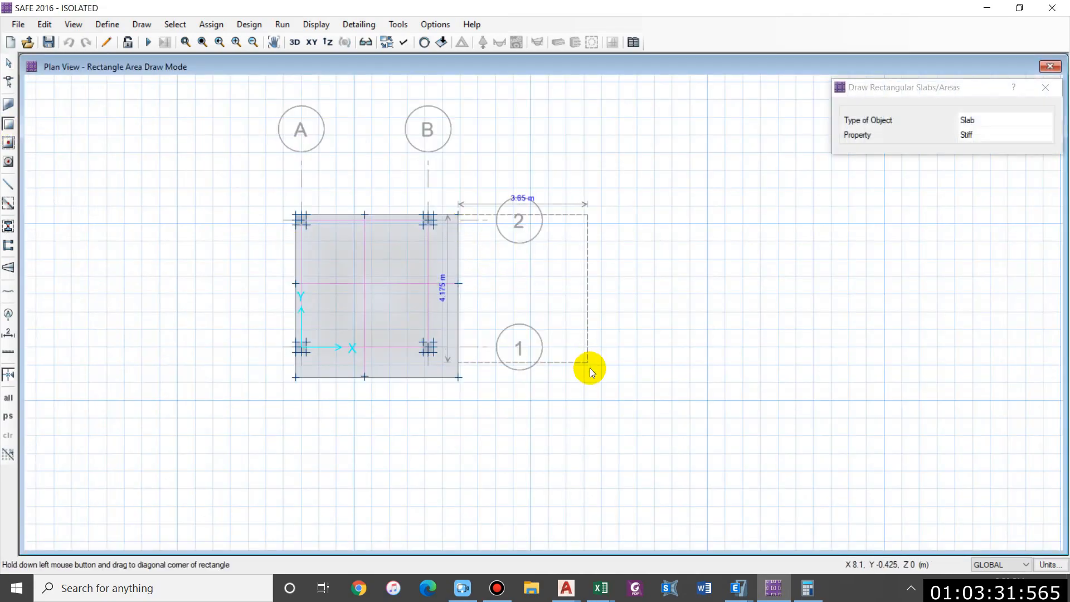
key(Escape)
- Assign the adjoining slab a new property copied from Footing 650, named SLAB1, with a thickness of 300 mm
right_click(560, 283)
click(562, 198)
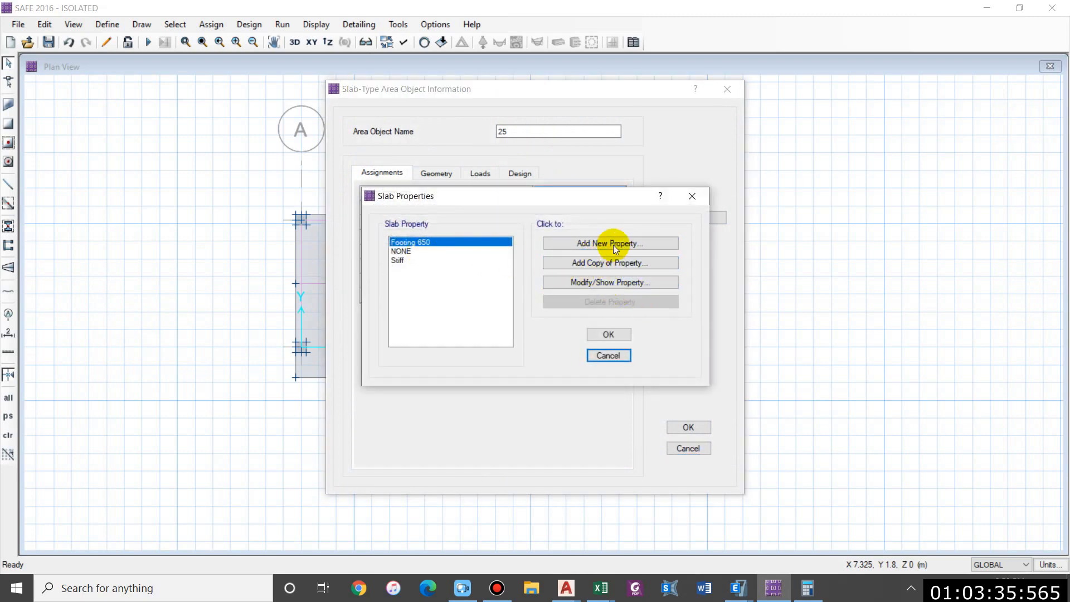
click(608, 263)
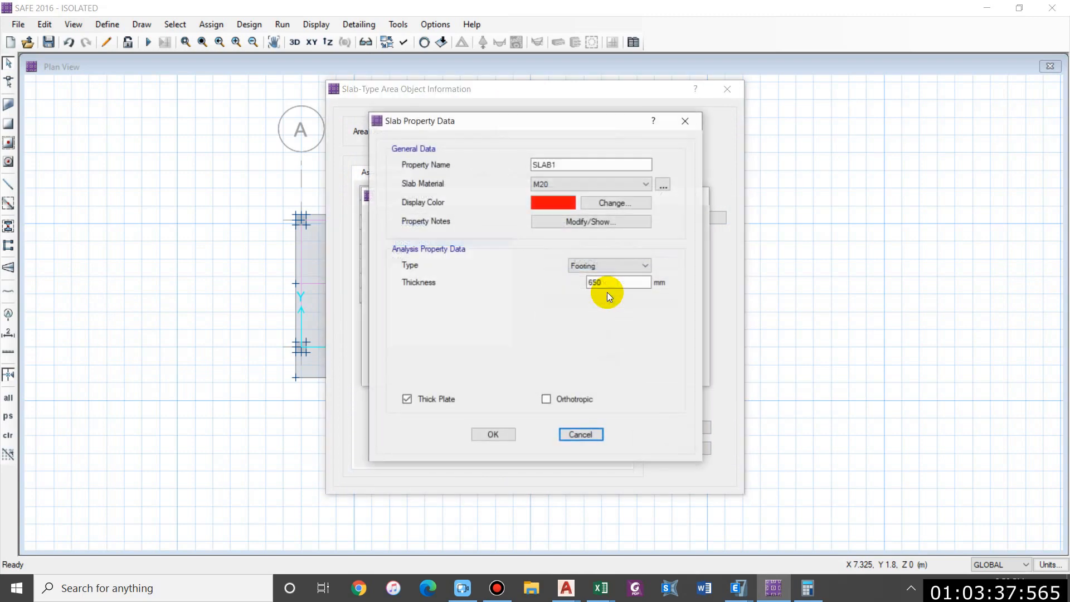
double_click(621, 282)
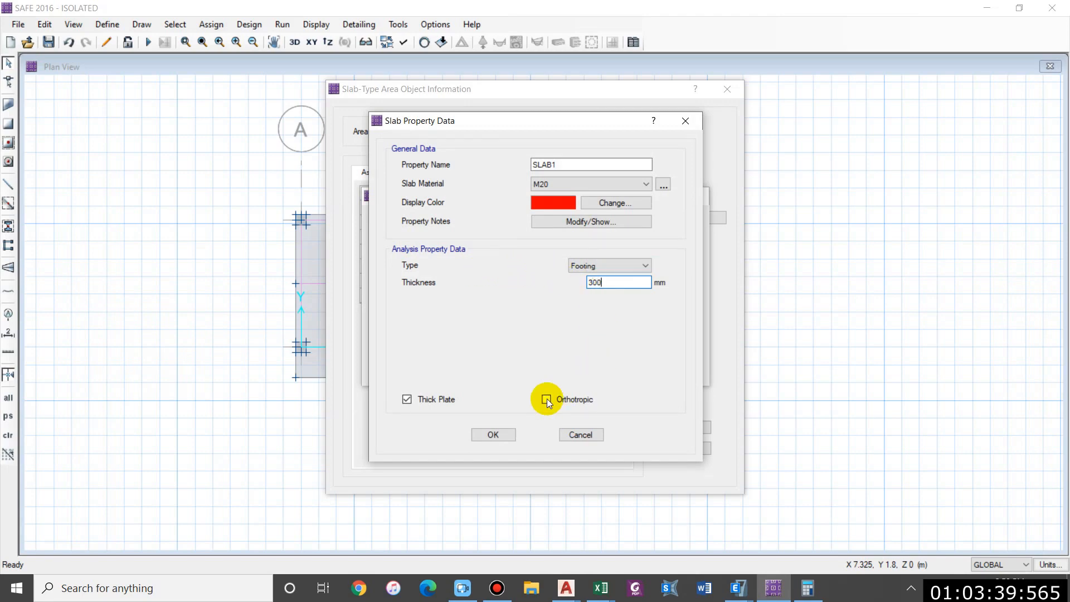
click(504, 434)
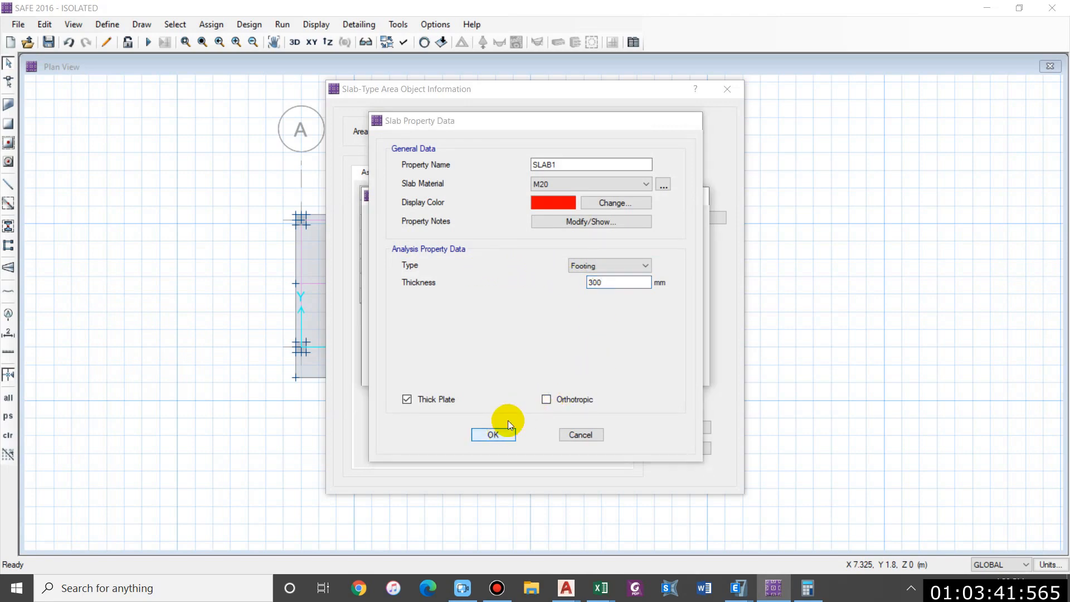
click(596, 337)
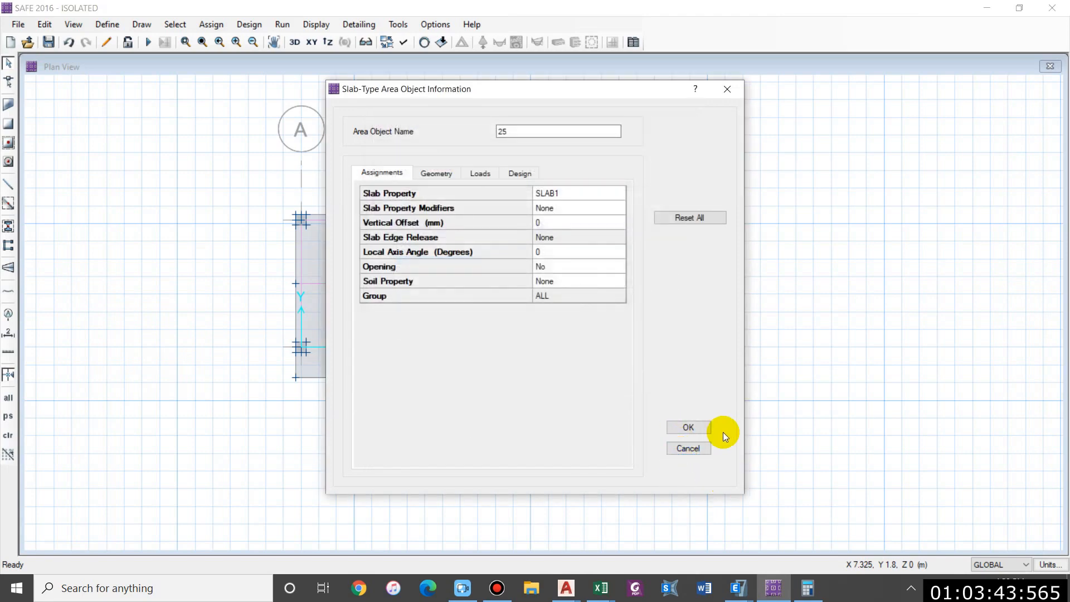
click(687, 428)
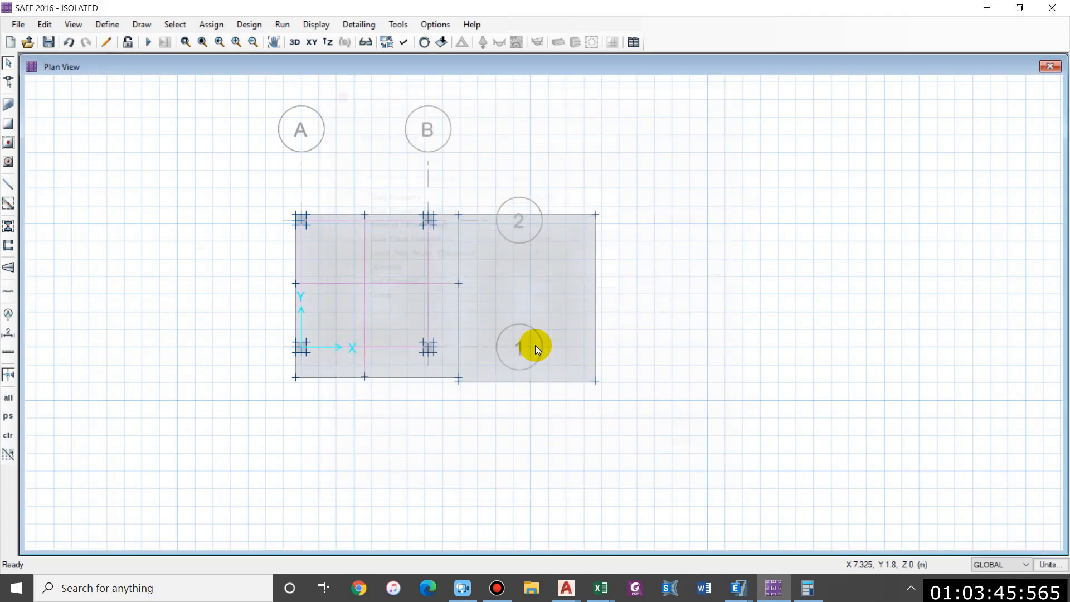
- Turn on the extruded view and show the mat and adjoining slab in 3D, close up at their shared edge
right_click(763, 307)
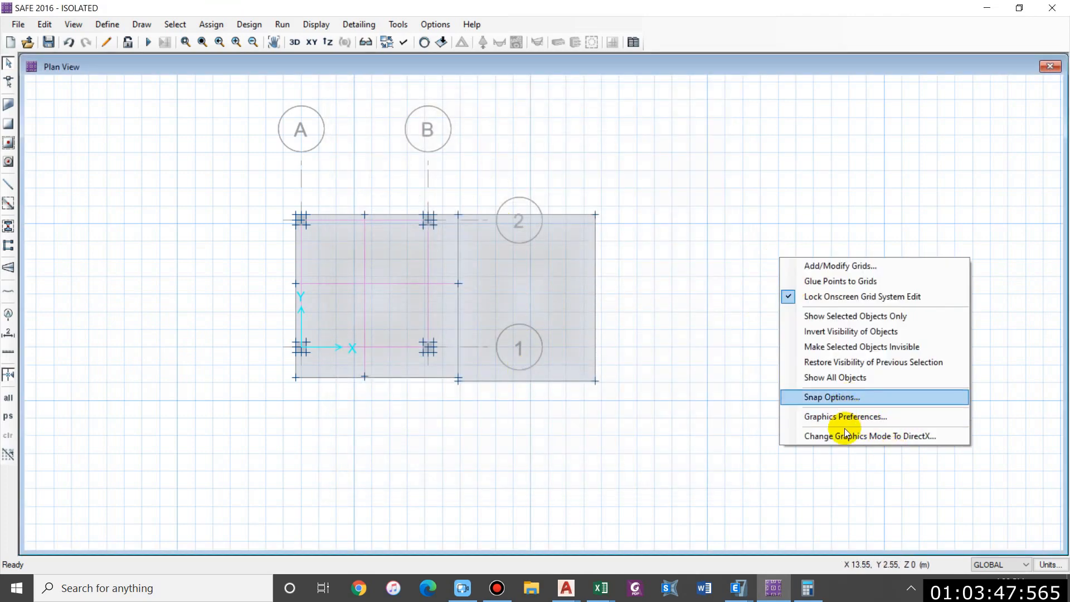
click(716, 436)
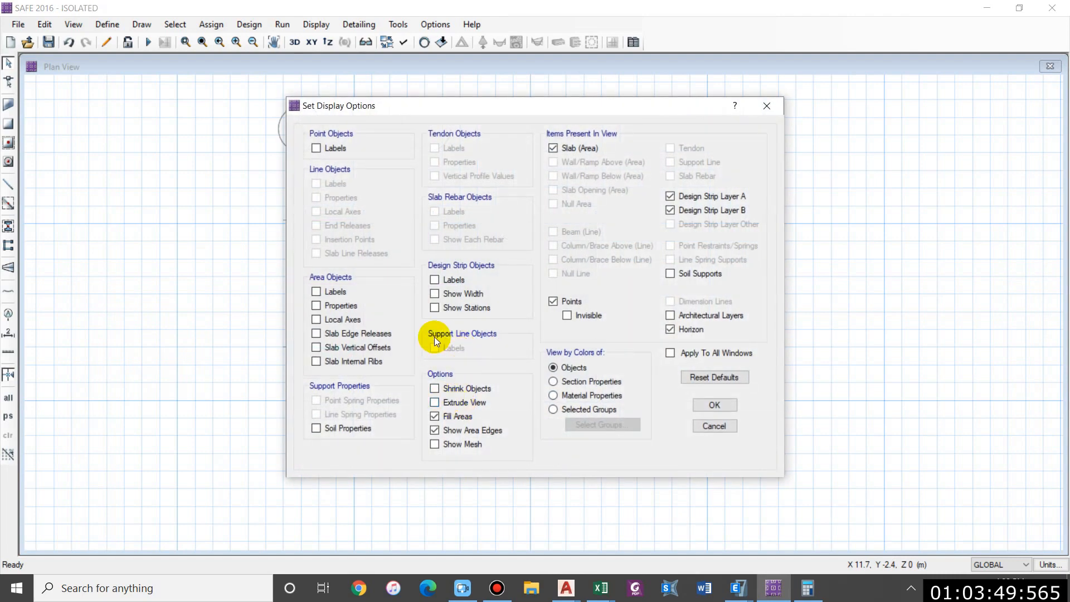
click(727, 408)
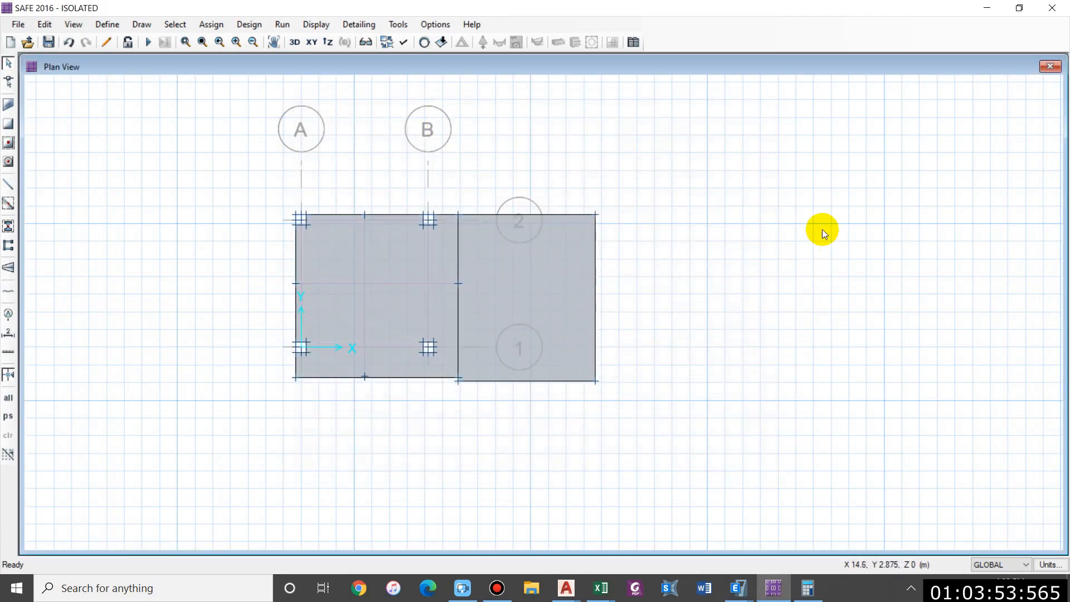
click(296, 42)
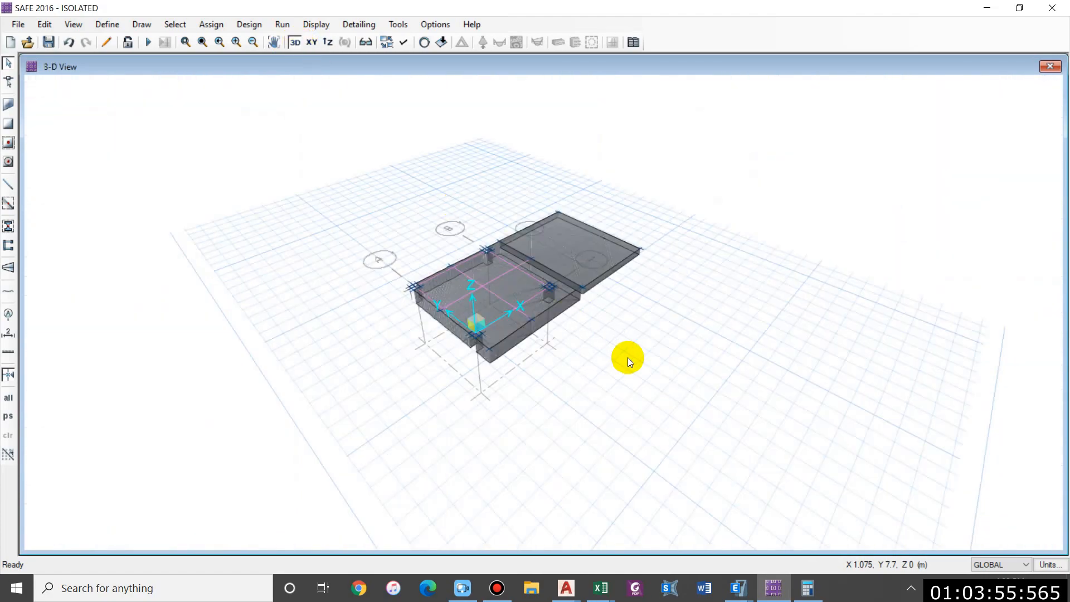
shift+middle_drag(629, 361, 591, 256)
scroll(579, 255, up, 5)
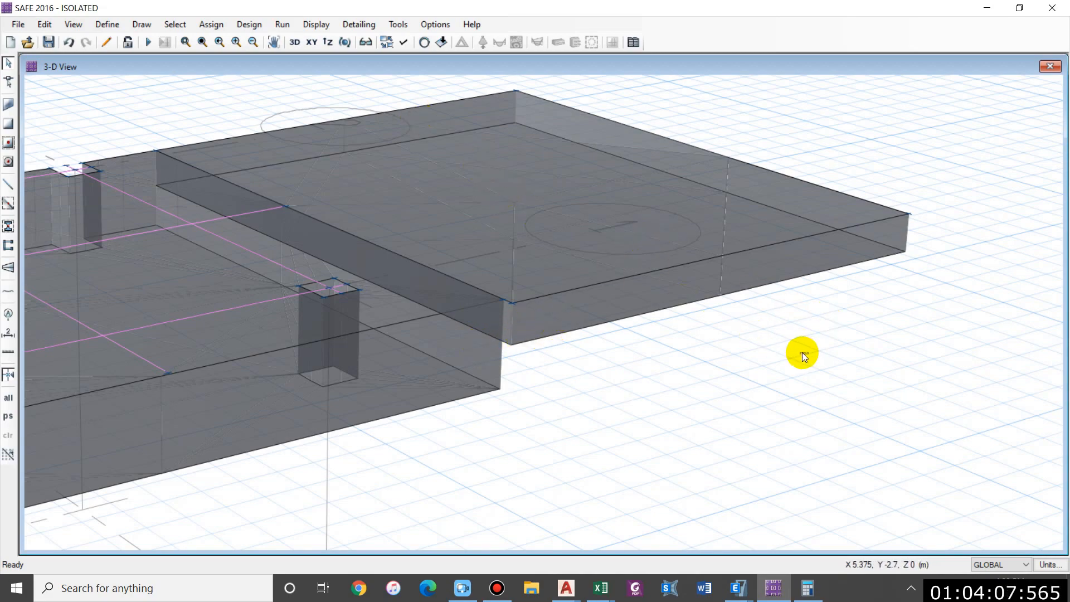
- Set the adjoining slab's vertical offset to -350 mm, the 650 mm mat thickness less the slab's 300 mm
click(594, 202)
right_click(651, 224)
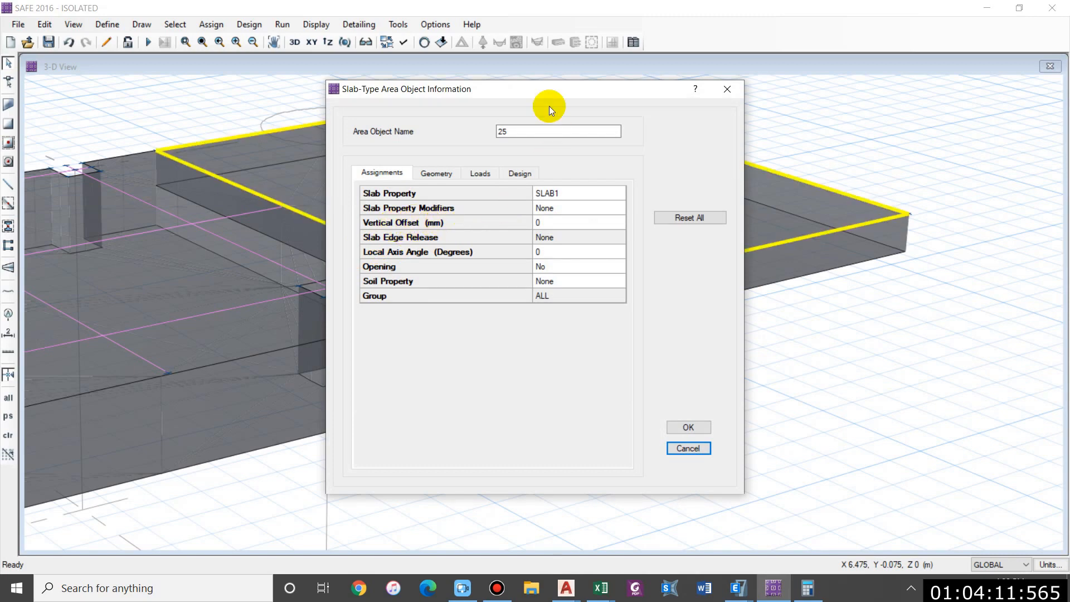
drag(550, 96, 729, 80)
click(748, 211)
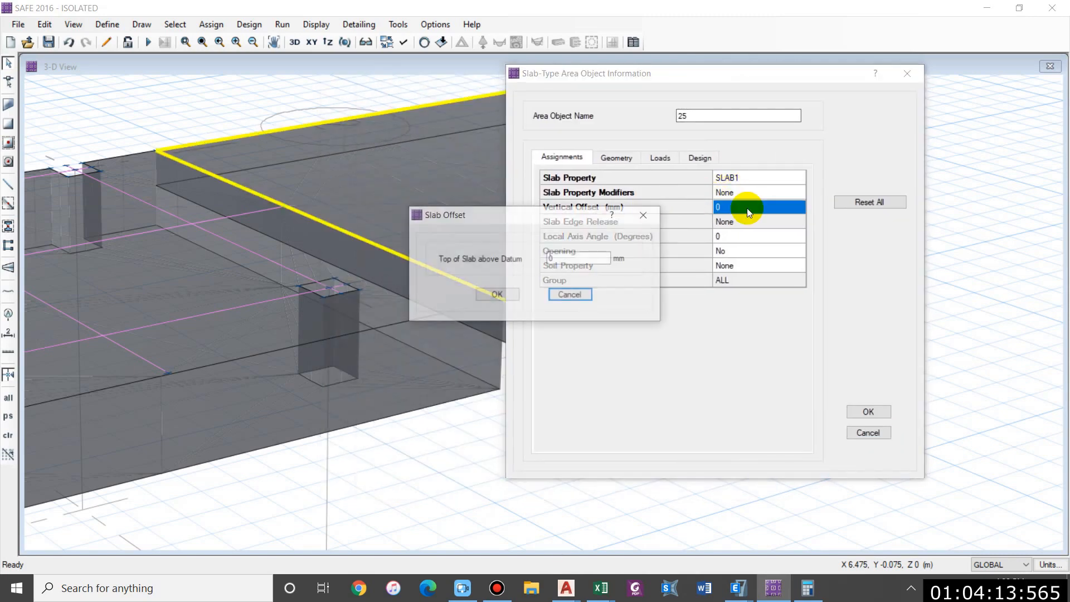
drag(547, 210, 733, 205)
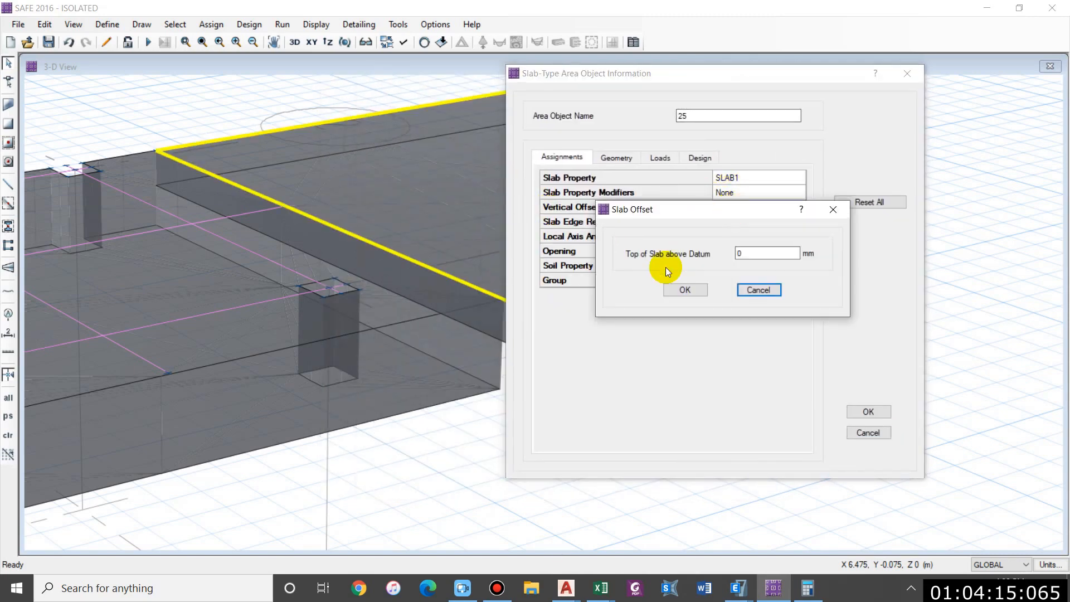
double_click(761, 250)
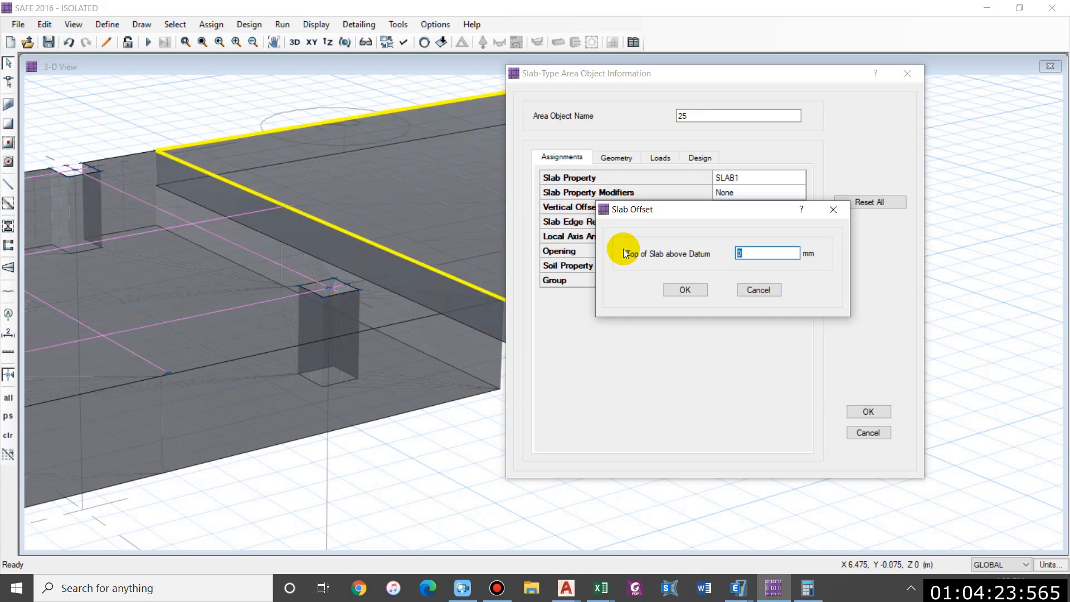
key(BackSpace)
text(50)
key(BackSpace)
key(BackSpace)
text(650-)
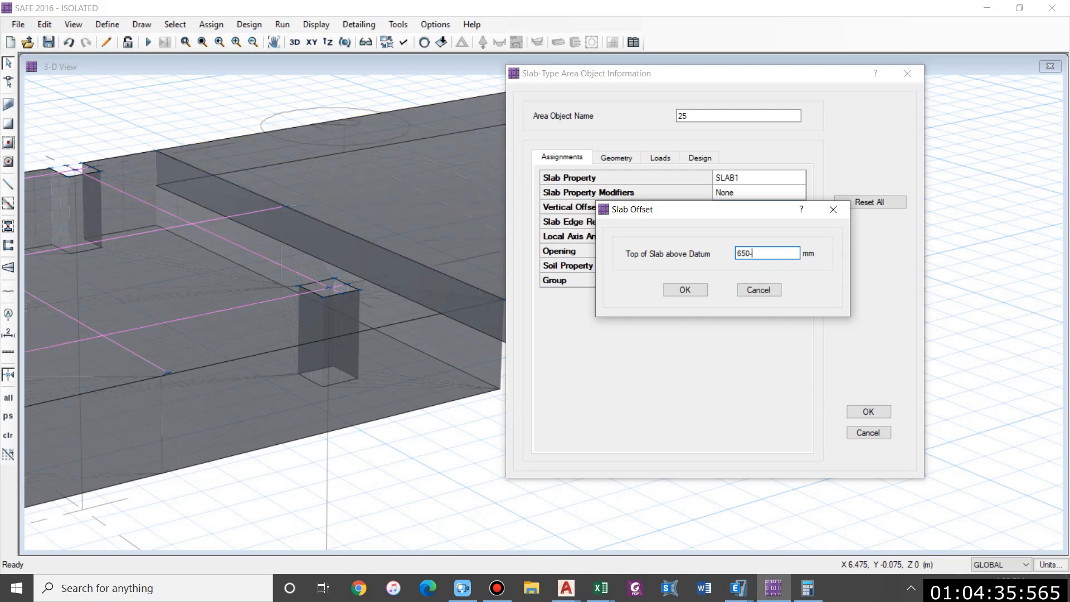
text(300)
key(Return)
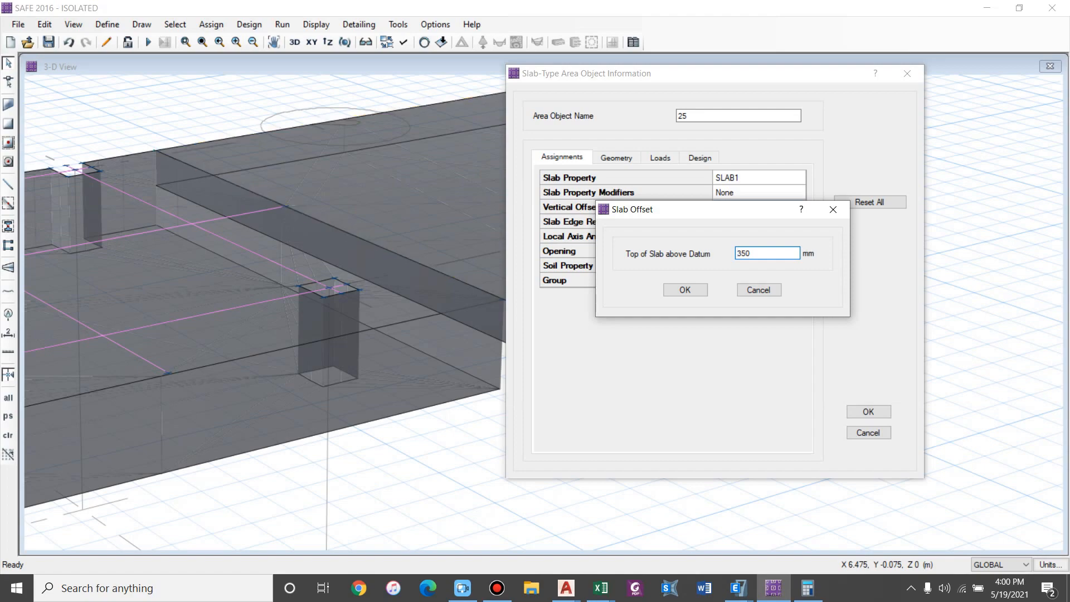
key(Home)
text(-)
click(685, 291)
click(868, 411)
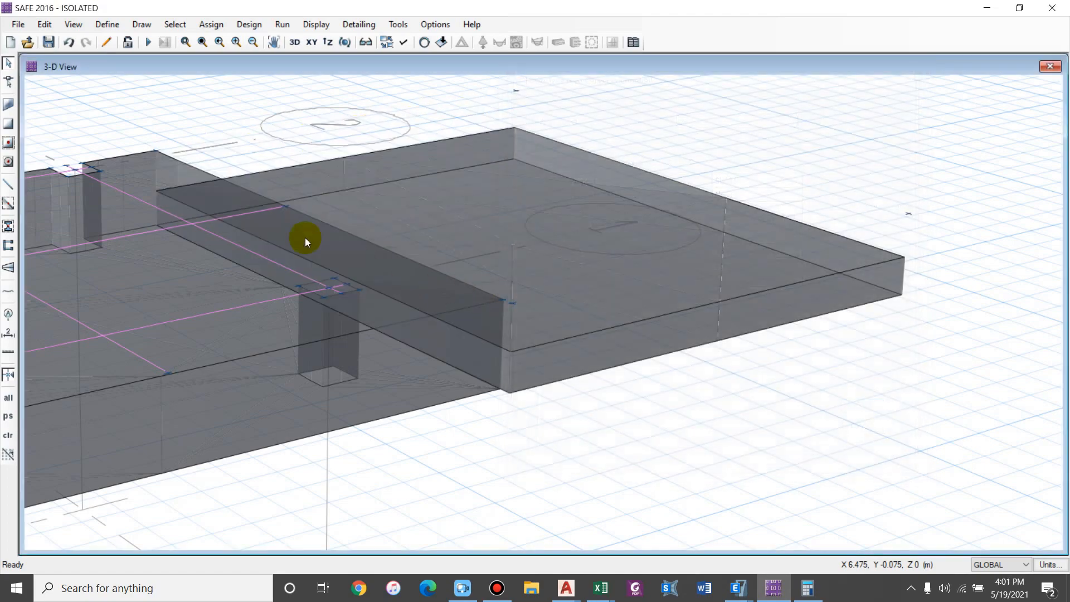
- Switch to Drawing1 in AutoCAD and examine the 3D models of the different foundation layouts
shift+middle_drag(759, 446, 617, 373)
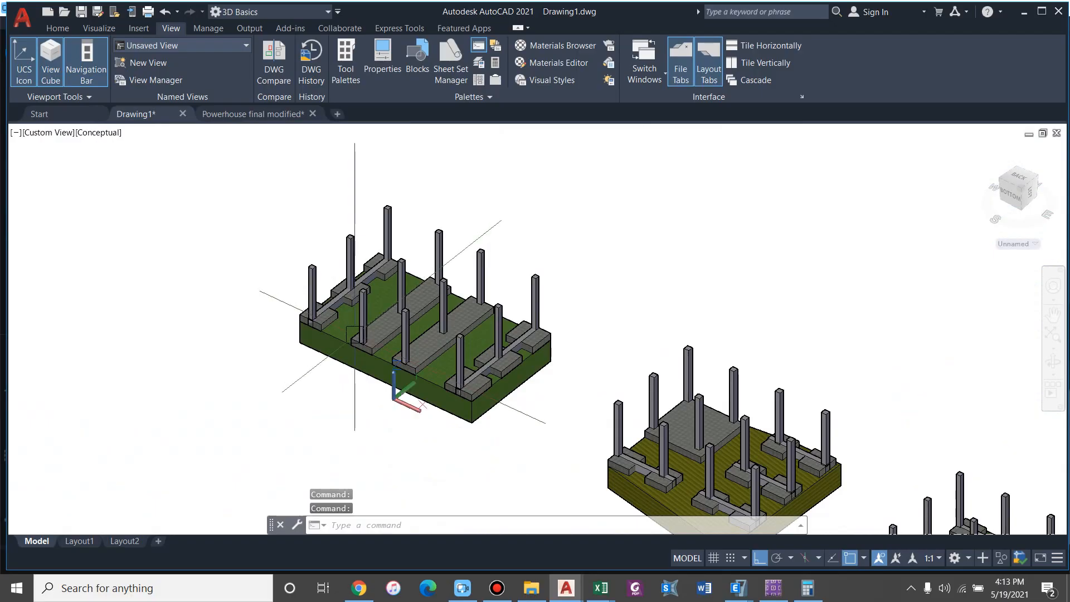
shift+middle_drag(509, 394, 532, 335)
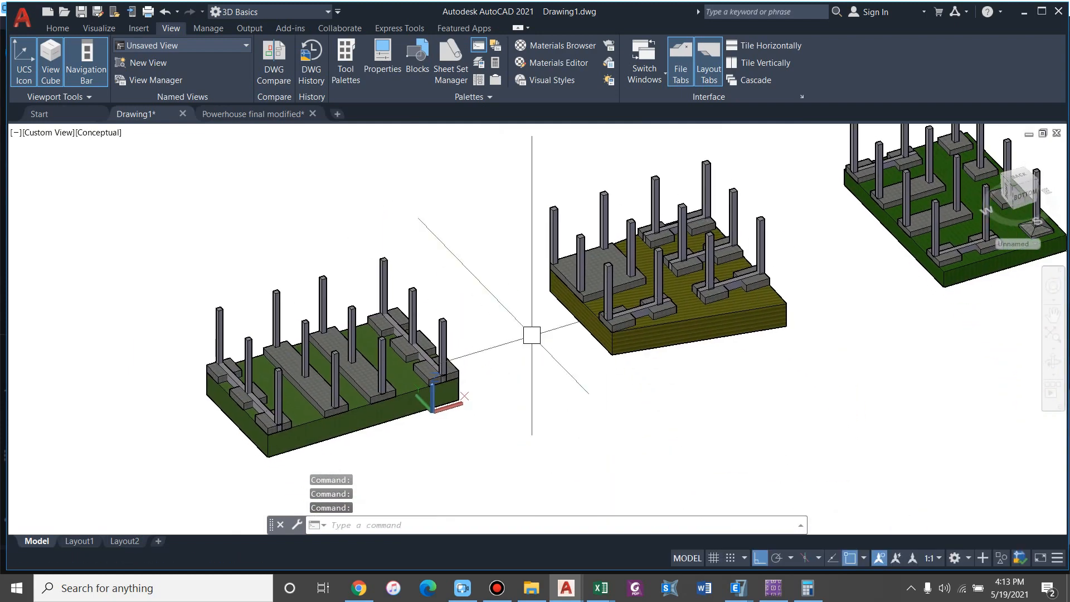